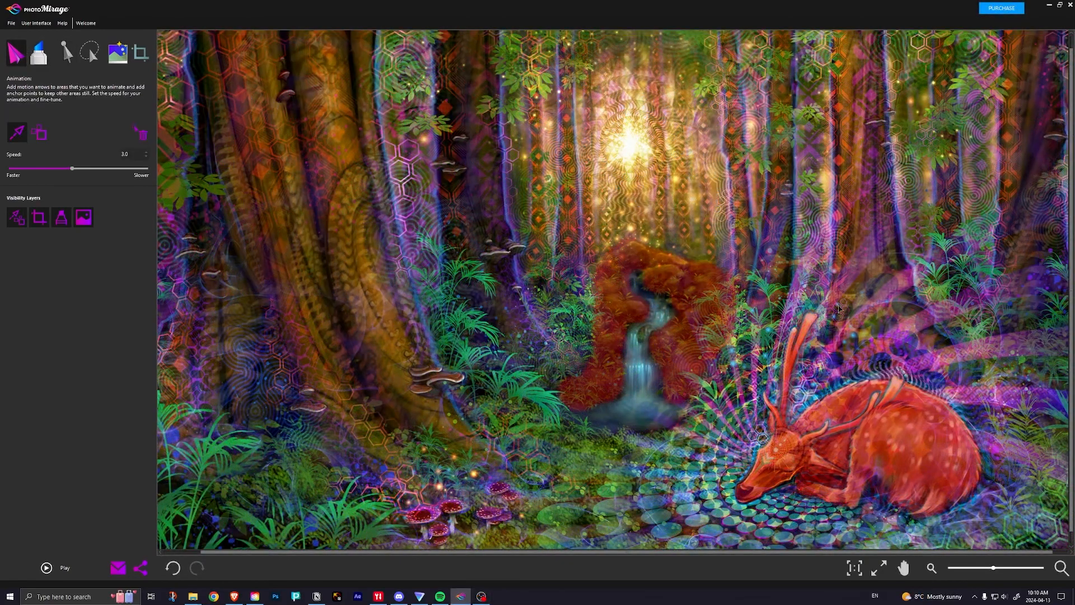
# Step: Add motion arrows running upward along the tree trunks above the deer and to the right of the glowing sun
pyautogui.moveTo(838, 288); pyautogui.dragTo(878, 247)
pyautogui.moveTo(807, 281); pyautogui.dragTo(824, 238)
pyautogui.moveTo(859, 230); pyautogui.dragTo(859, 188)
pyautogui.moveTo(861, 147); pyautogui.dragTo(862, 60)
pyautogui.moveTo(767, 288); pyautogui.dragTo(773, 260)
pyautogui.moveTo(778, 226); pyautogui.dragTo(782, 193)
pyautogui.moveTo(783, 162); pyautogui.dragTo(784, 132)
pyautogui.moveTo(733, 95); pyautogui.dragTo(733, 73)
pyautogui.moveTo(727, 53); pyautogui.dragTo(728, 38)
# Step: Add motion arrows fanning up and outward along the purple rays behind the deer's back
pyautogui.moveTo(818, 362); pyautogui.dragTo(838, 338)
pyautogui.moveTo(859, 315); pyautogui.dragTo(881, 298)
pyautogui.moveTo(910, 275); pyautogui.dragTo(940, 257)
pyautogui.moveTo(969, 242); pyautogui.dragTo(1003, 232)
pyautogui.moveTo(837, 372); pyautogui.dragTo(926, 317)
# Step: Add motion arrows radiating outward around the deer's head and past its hindquarters
pyautogui.moveTo(747, 387); pyautogui.dragTo(743, 359)
pyautogui.moveTo(733, 401); pyautogui.dragTo(716, 381)
pyautogui.moveTo(718, 434); pyautogui.dragTo(694, 418)
pyautogui.moveTo(712, 458)
pyautogui.mouseDown()
pyautogui.moveTo(683, 452)
pyautogui.moveTo(677, 476)
pyautogui.mouseUp()
pyautogui.moveTo(705, 487); pyautogui.dragTo(671, 490)
pyautogui.moveTo(718, 505); pyautogui.dragTo(679, 517)
pyautogui.moveTo(723, 517); pyautogui.dragTo(698, 536)
pyautogui.moveTo(1006, 509); pyautogui.dragTo(1018, 506)
pyautogui.moveTo(1000, 453); pyautogui.dragTo(1035, 466)
# Step: Add three motion arrows flowing away from the deer across the round stepping stones
pyautogui.moveTo(644, 470)
pyautogui.mouseDown()
pyautogui.moveTo(598, 469)
pyautogui.moveTo(593, 497)
pyautogui.mouseUp()
pyautogui.moveTo(645, 521); pyautogui.dragTo(600, 524)
pyautogui.moveTo(647, 536); pyautogui.dragTo(593, 538)
# Step: Add motion arrows running upward along the bark of the large foreground tree trunk
pyautogui.moveTo(372, 325); pyautogui.dragTo(351, 285)
pyautogui.moveTo(346, 262); pyautogui.dragTo(346, 228)
pyautogui.moveTo(304, 306); pyautogui.dragTo(305, 304)
pyautogui.moveTo(292, 263); pyautogui.dragTo(284, 230)
pyautogui.moveTo(248, 117); pyautogui.dragTo(243, 85)
pyautogui.moveTo(234, 60); pyautogui.dragTo(233, 44)
pyautogui.moveTo(250, 240); pyautogui.dragTo(239, 211)
pyautogui.moveTo(230, 177); pyautogui.dragTo(224, 151)
pyautogui.moveTo(217, 120); pyautogui.dragTo(213, 82)
# Step: Add motion arrows pointing up and outward along the base of the large foreground trunk
pyautogui.moveTo(378, 438); pyautogui.dragTo(357, 406)
pyautogui.moveTo(318, 441); pyautogui.dragTo(298, 429)
pyautogui.moveTo(284, 440); pyautogui.dragTo(252, 427)
# Step: Place a row of anchor points along the edge between the large trunk's base and the ferns
pyautogui.click(38, 133)
pyautogui.click(167, 401)
pyautogui.click(192, 403)
pyautogui.click(220, 415)
pyautogui.click(238, 432)
pyautogui.click(258, 446)
# Step: Place anchor points along the tops of the red mushrooms to hold them still
pyautogui.click(438, 499)
pyautogui.click(461, 495)
pyautogui.click(474, 491)
pyautogui.click(490, 482)
pyautogui.click(509, 478)
pyautogui.click(521, 483)
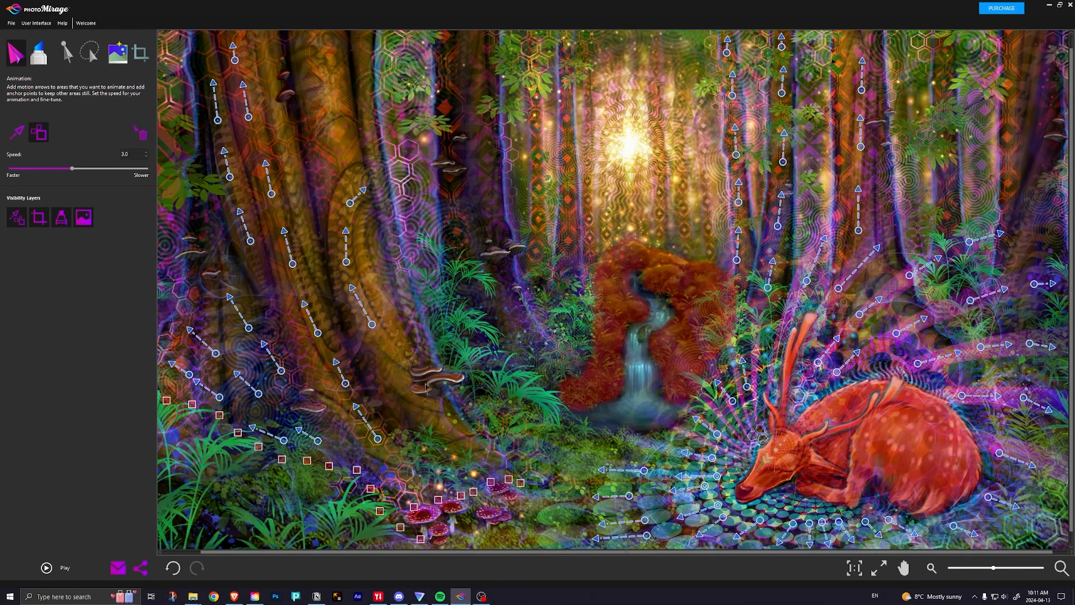
# Step: Paint the mask over the shelf mushrooms on the large trunk and along the tree trunks behind the deer
pyautogui.click(39, 53)
pyautogui.moveTo(423, 378); pyautogui.dragTo(451, 375)
pyautogui.moveTo(818, 255); pyautogui.dragTo(801, 45)
pyautogui.moveTo(755, 48); pyautogui.dragTo(760, 196)
pyautogui.moveTo(907, 48)
pyautogui.mouseDown()
pyautogui.moveTo(918, 247)
pyautogui.moveTo(902, 168)
pyautogui.mouseUp()
pyautogui.moveTo(975, 61); pyautogui.dragTo(991, 146)
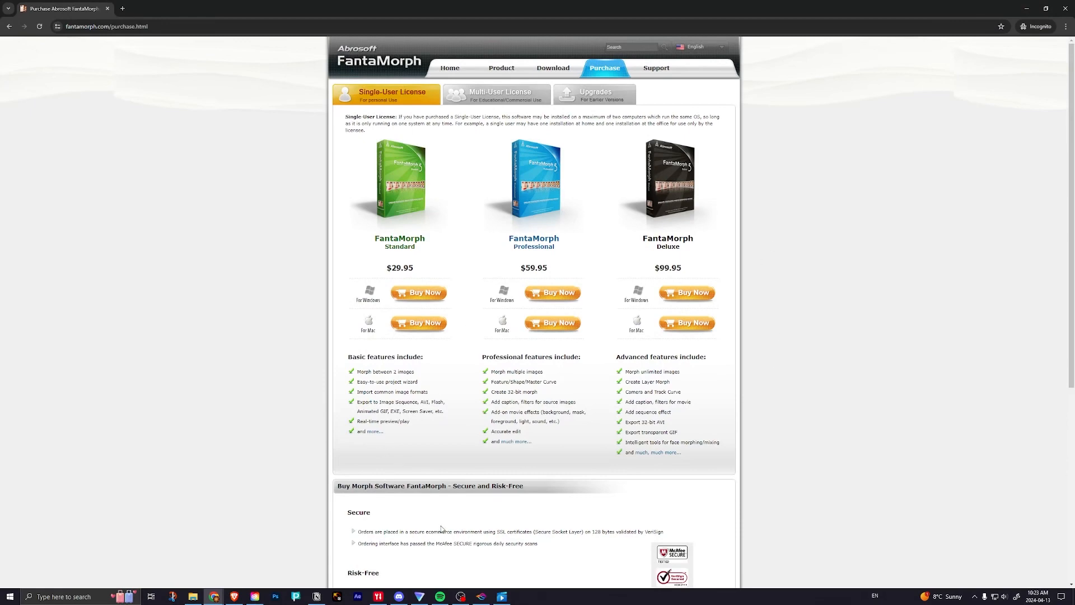
# Step: Review the PhotoMirage project, the rendered forest video and the FantaMorph purchase page, ending back in PhotoMirage
pyautogui.click(481, 598)
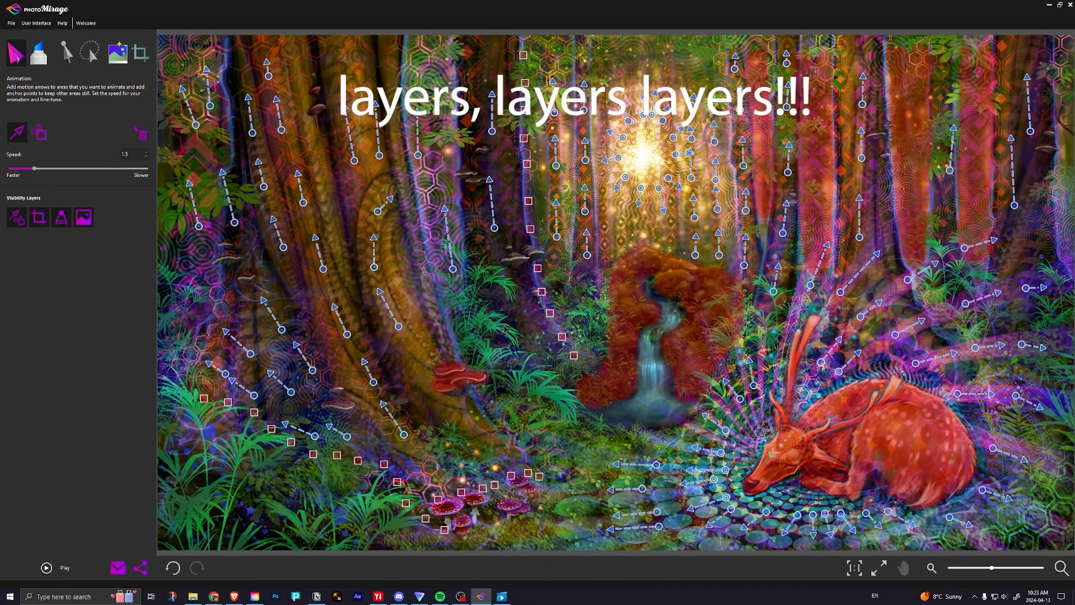
pyautogui.click(503, 597)
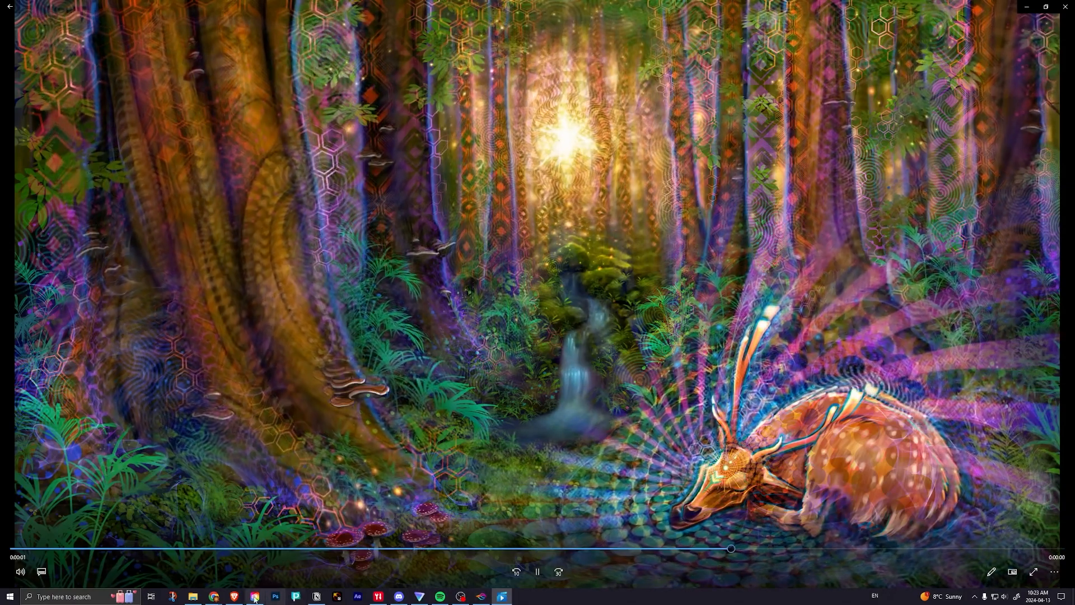
pyautogui.moveTo(213, 599)
pyautogui.click(264, 561)
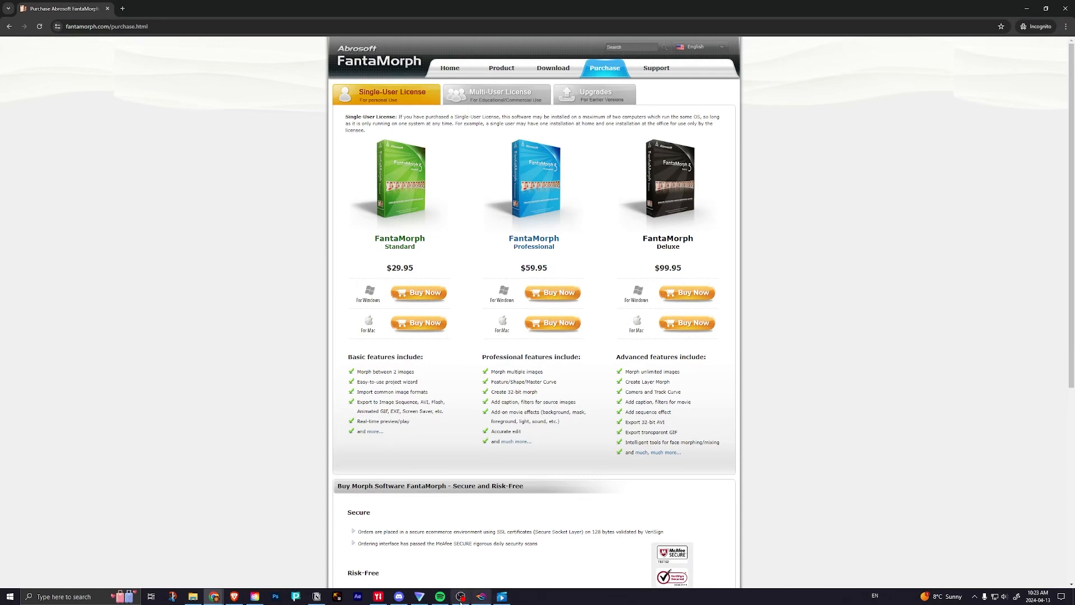
pyautogui.moveTo(469, 599)
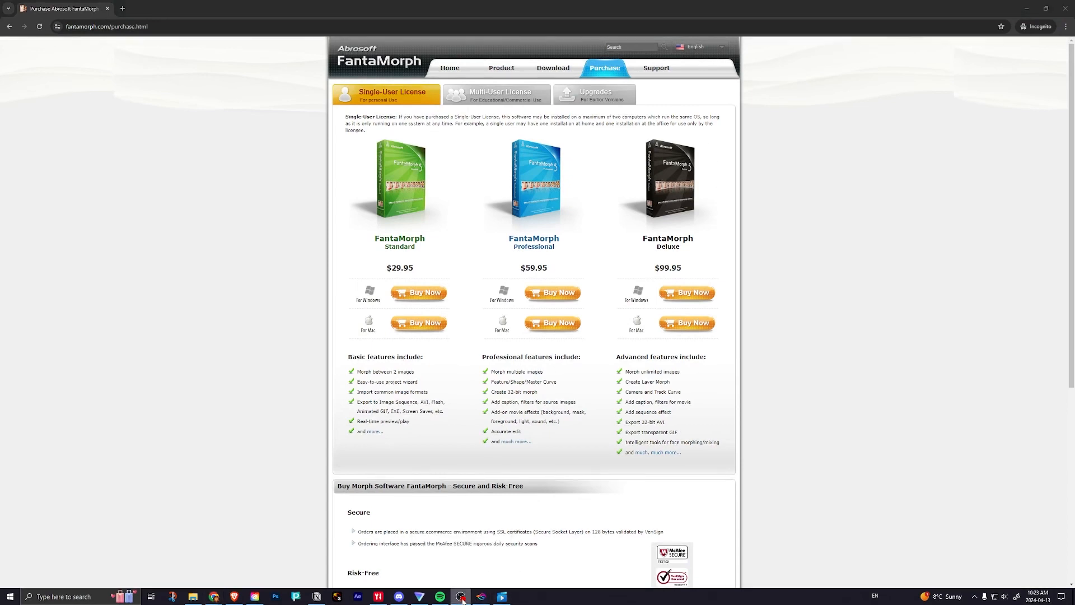
pyautogui.click(481, 597)
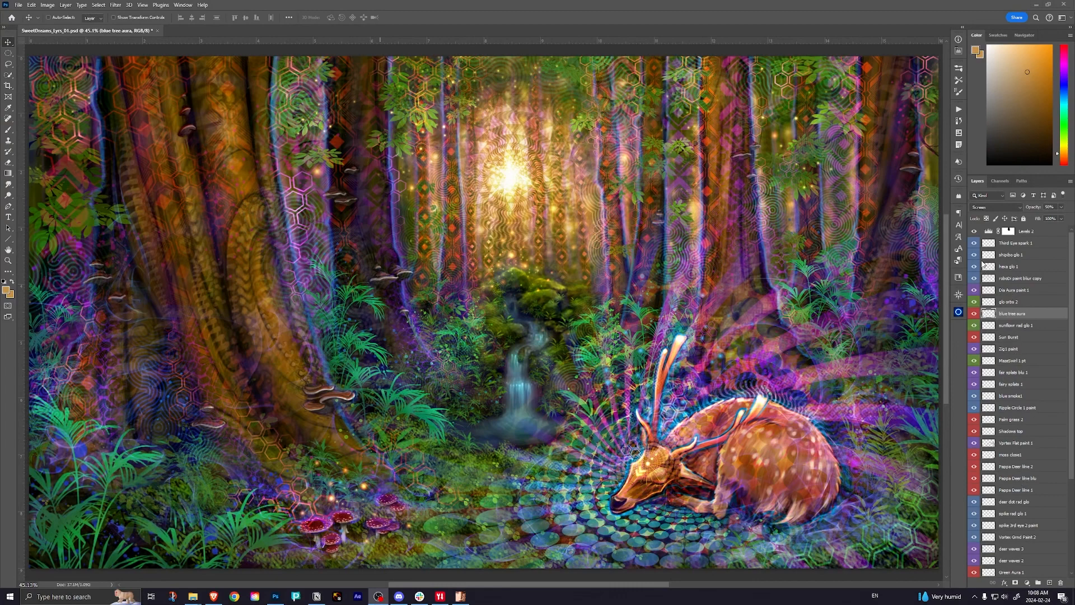
# Step: Examine the forest artwork's layer stack in Photoshop, from the Levels 2 layer down to Background
pyautogui.scroll(-4, 983, 263)
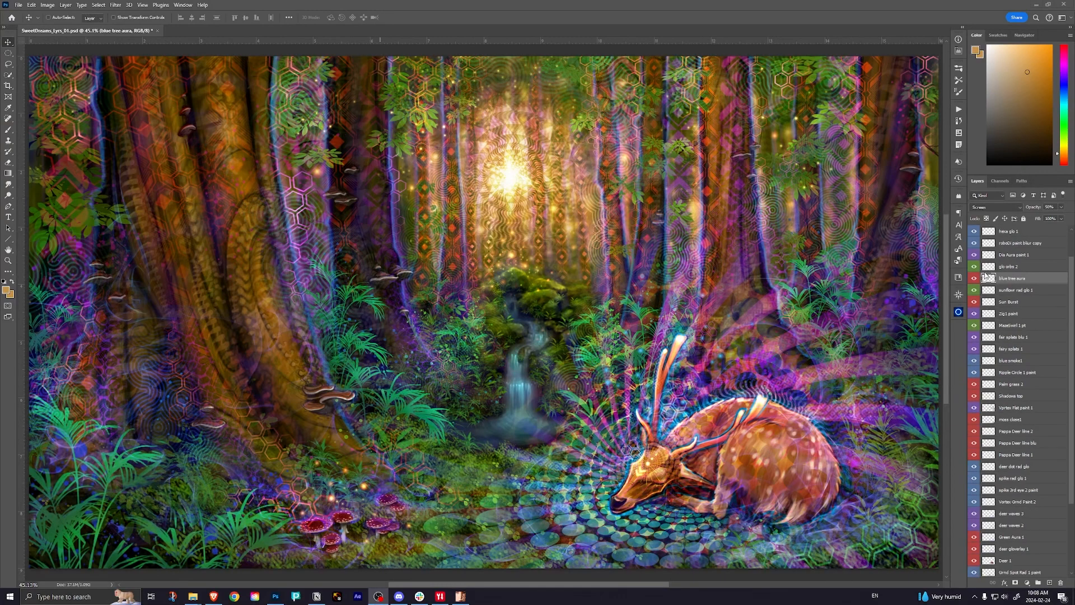
pyautogui.scroll(-1, 986, 277)
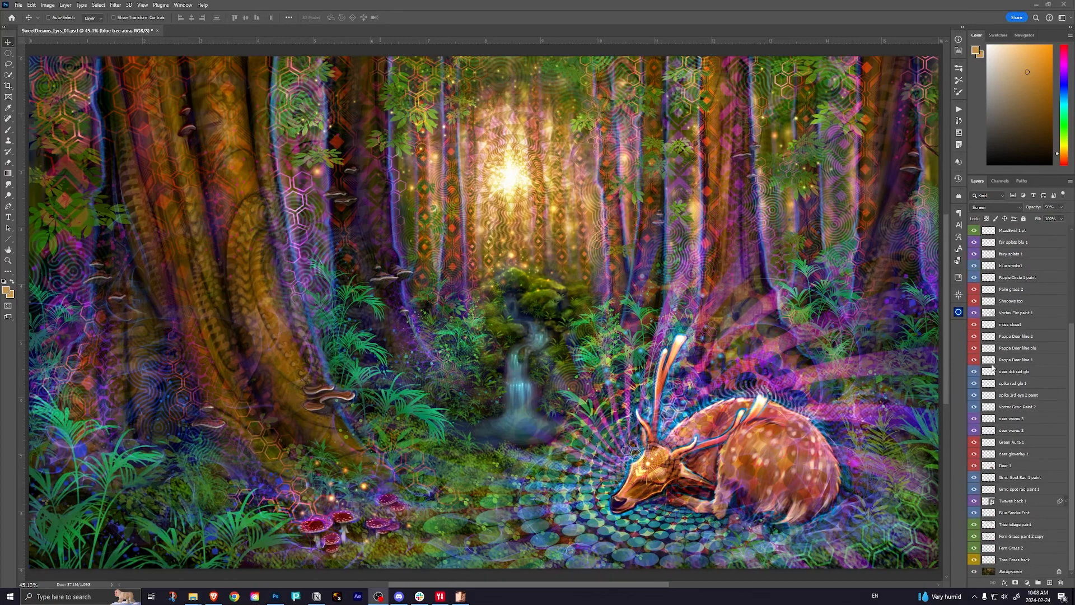
pyautogui.scroll(5, 989, 336)
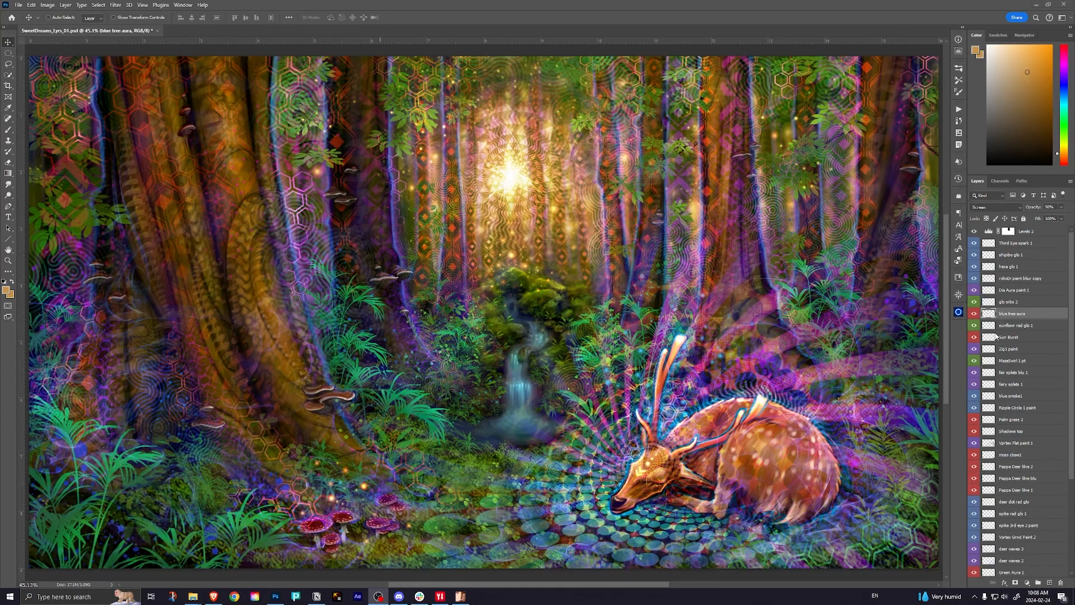
pyautogui.scroll(-3, 987, 361)
pyautogui.scroll(-3, 989, 360)
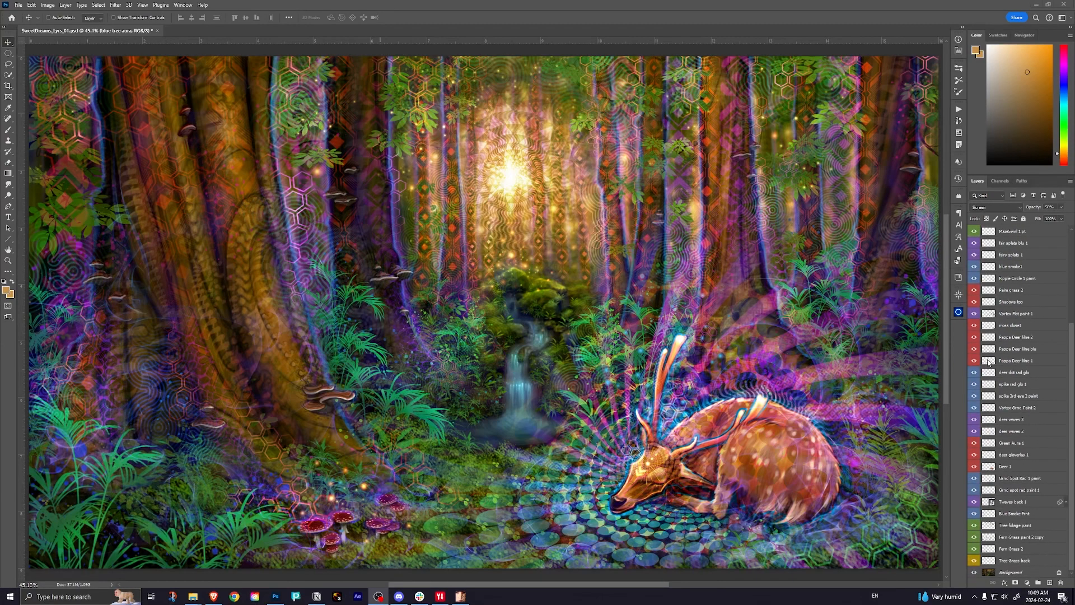
pyautogui.scroll(5, 988, 362)
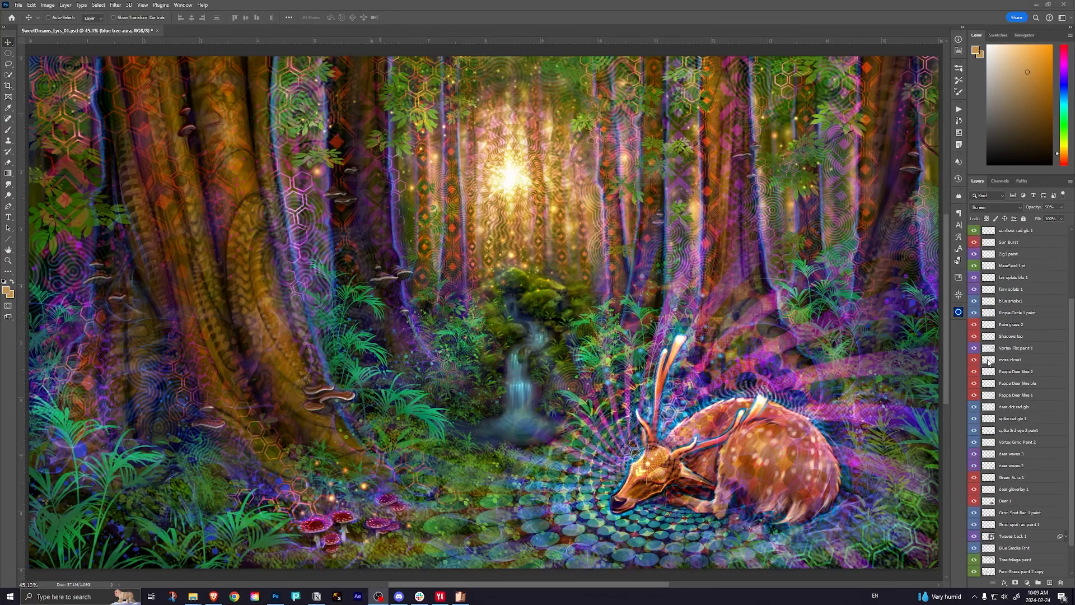
pyautogui.scroll(1, 988, 363)
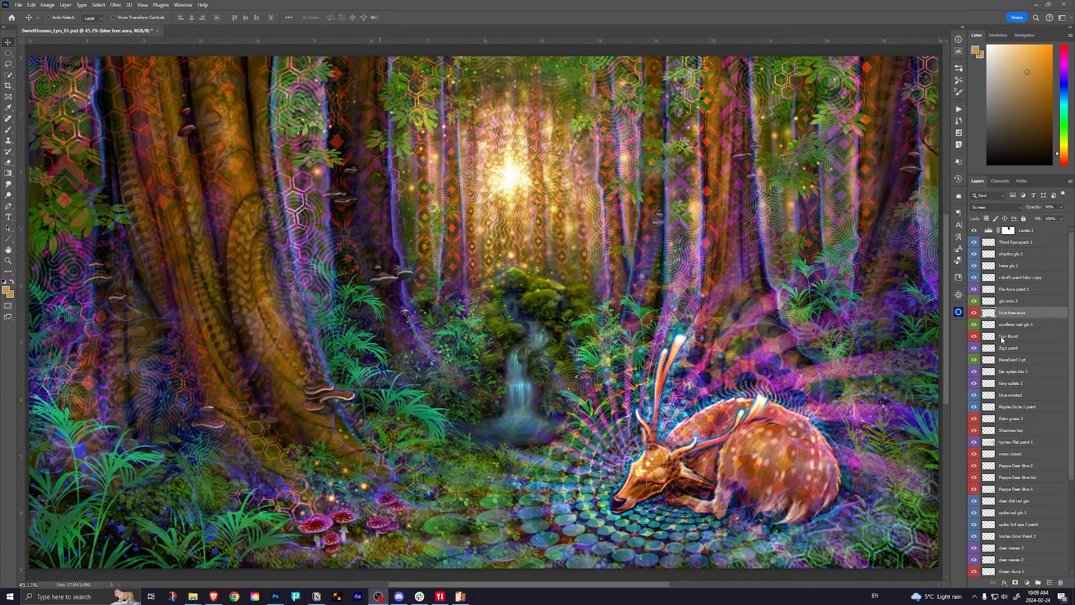
pyautogui.scroll(-2, 1004, 336)
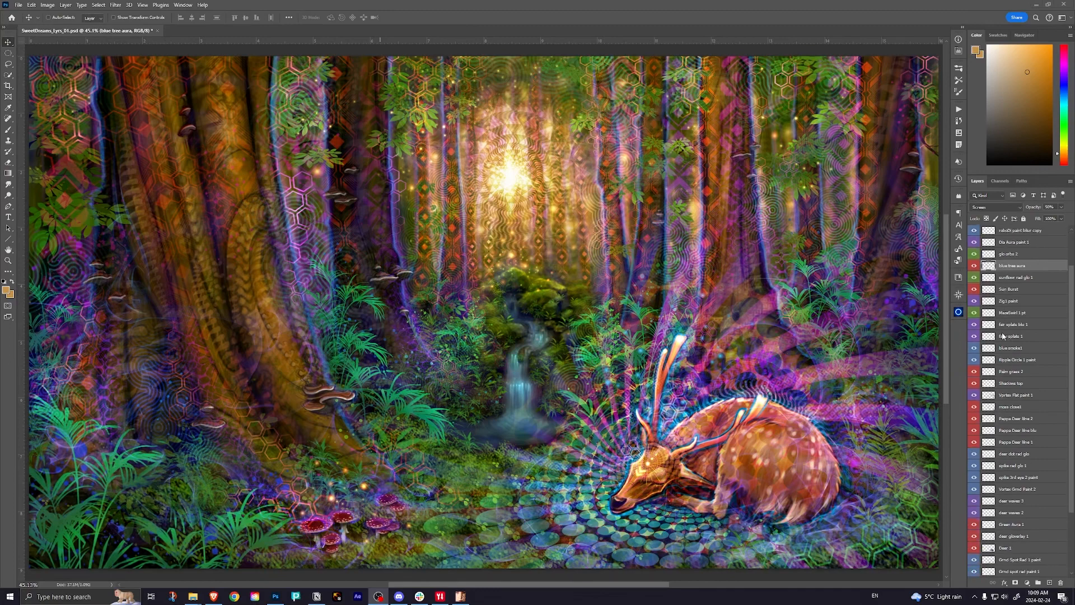
pyautogui.scroll(2, 998, 391)
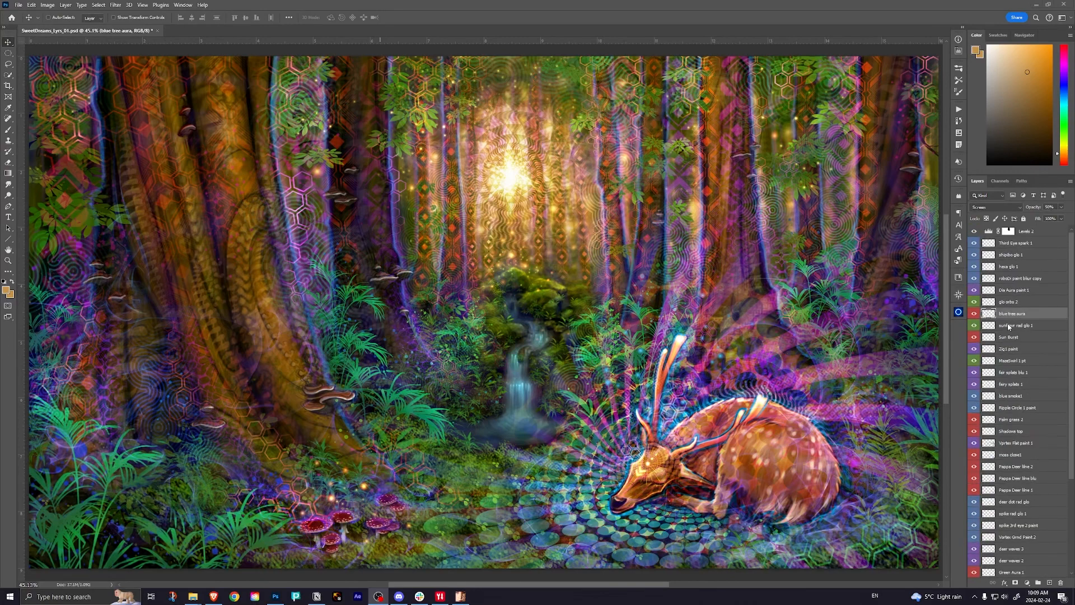
# Step: Hide the layers from Third Eye spark 1 through glo orbs 2, plus sunflower red glo 1
pyautogui.click(975, 245)
pyautogui.click(973, 244)
pyautogui.moveTo(973, 246); pyautogui.dragTo(974, 306)
pyautogui.click(975, 327)
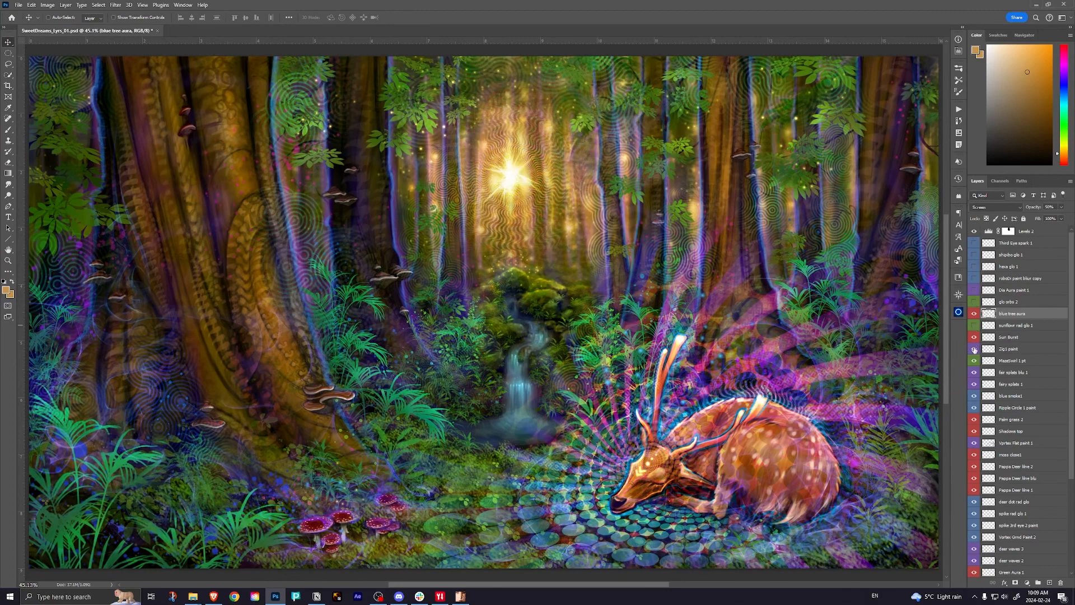
# Step: Hide the layers from Zig1 paint through Ripple Circle 1 paint, plus Vortex Flat paint 1
pyautogui.moveTo(975, 350); pyautogui.dragTo(979, 402)
pyautogui.scroll(-5, 979, 402)
pyautogui.click(975, 383)
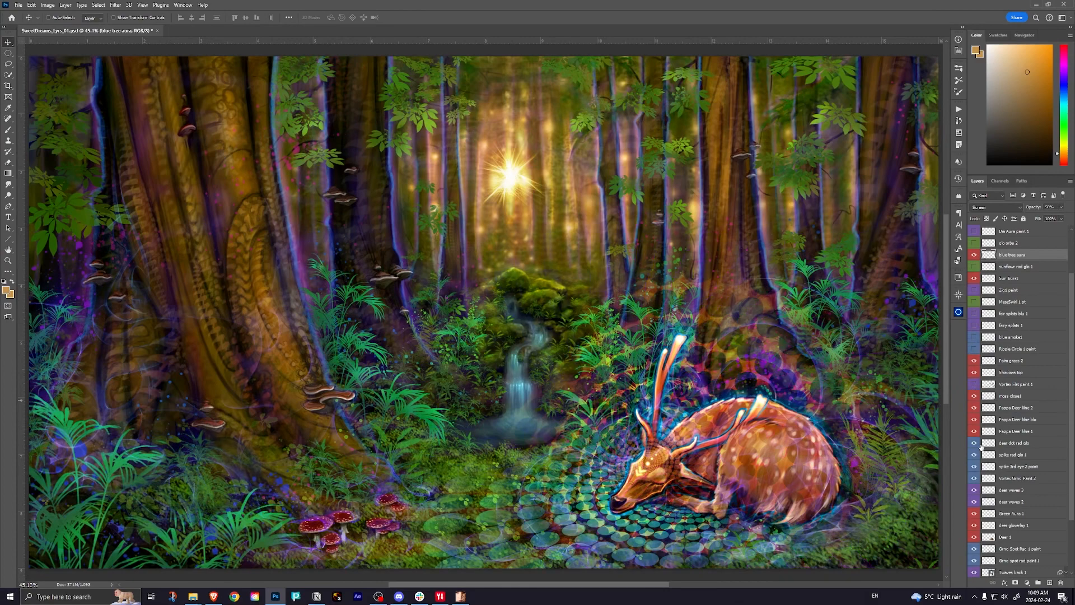
# Step: Hide the deer dot, spike, Vortex Grnd, deer waves, Grnd spot, back effect and blue smoke layers below the deer lines
pyautogui.moveTo(974, 444)
pyautogui.mouseDown()
pyautogui.moveTo(974, 480)
pyautogui.moveTo(976, 455)
pyautogui.mouseUp()
pyautogui.scroll(-4, 1001, 474)
pyautogui.moveTo(975, 502); pyautogui.dragTo(980, 537)
pyautogui.scroll(-2, 979, 532)
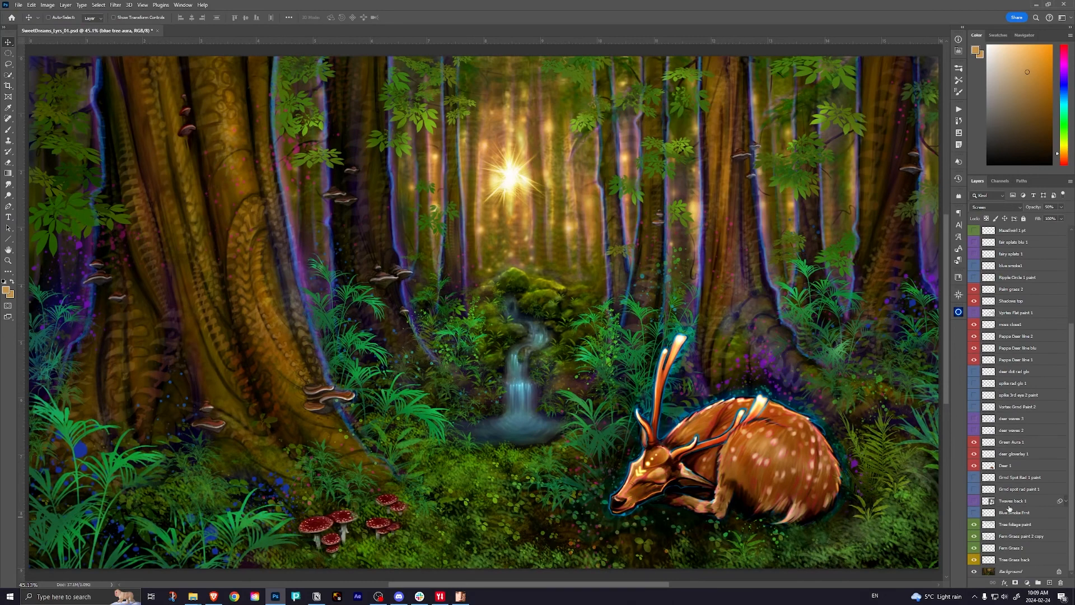
pyautogui.scroll(4, 996, 454)
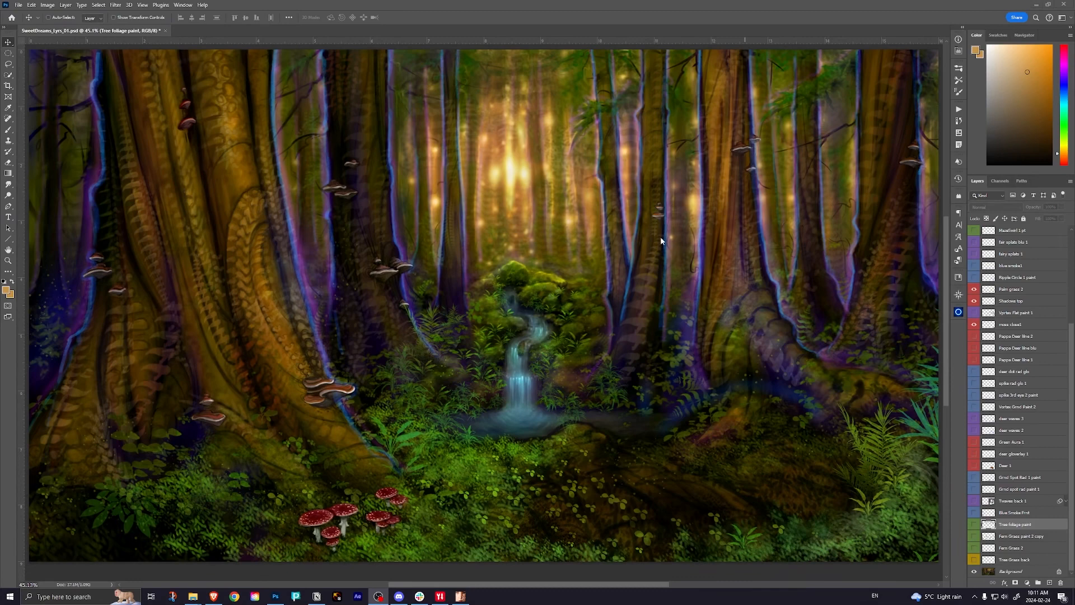
# Step: Toggle the Palm grass 2 layer's visibility to show what it contains, and leave it hidden
pyautogui.click(1006, 575)
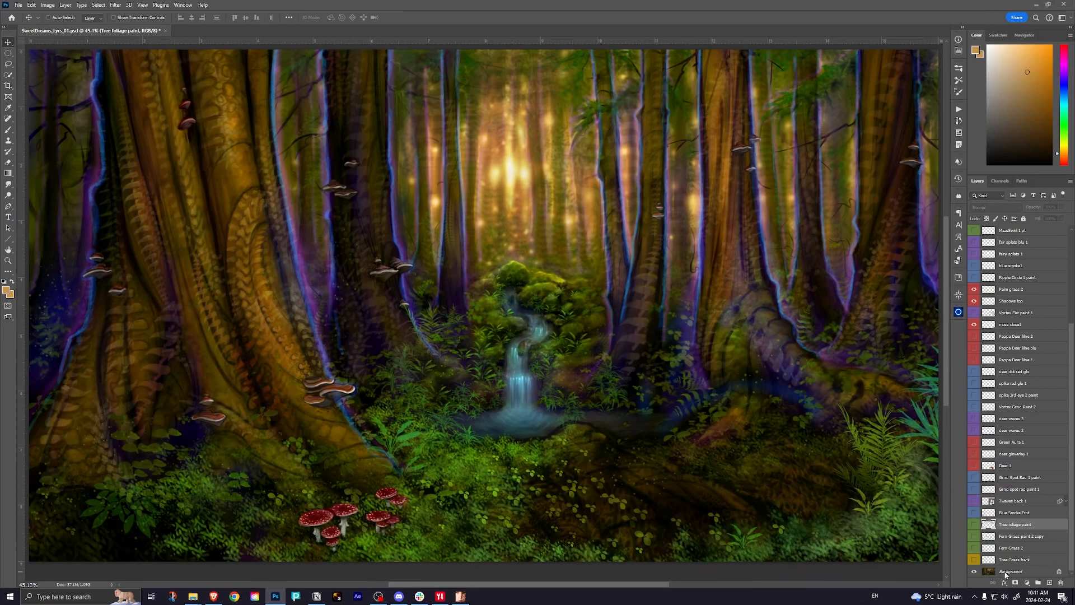
pyautogui.click(1001, 325)
pyautogui.scroll(1, 1006, 329)
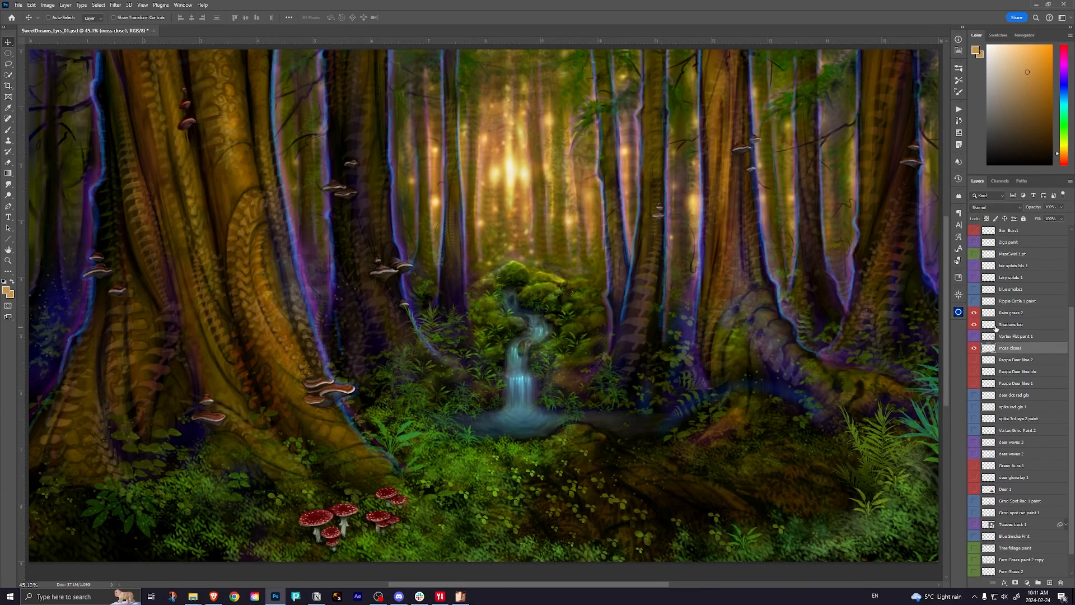
pyautogui.scroll(1, 995, 329)
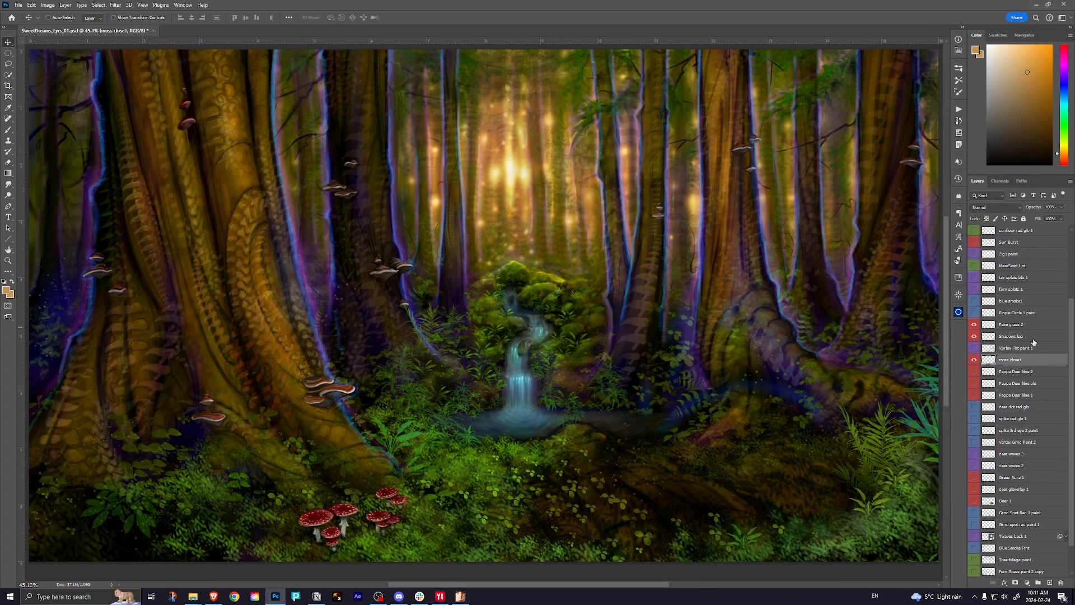
pyautogui.click(1005, 324)
pyautogui.click(972, 325)
pyautogui.click(971, 325)
pyautogui.click(972, 325)
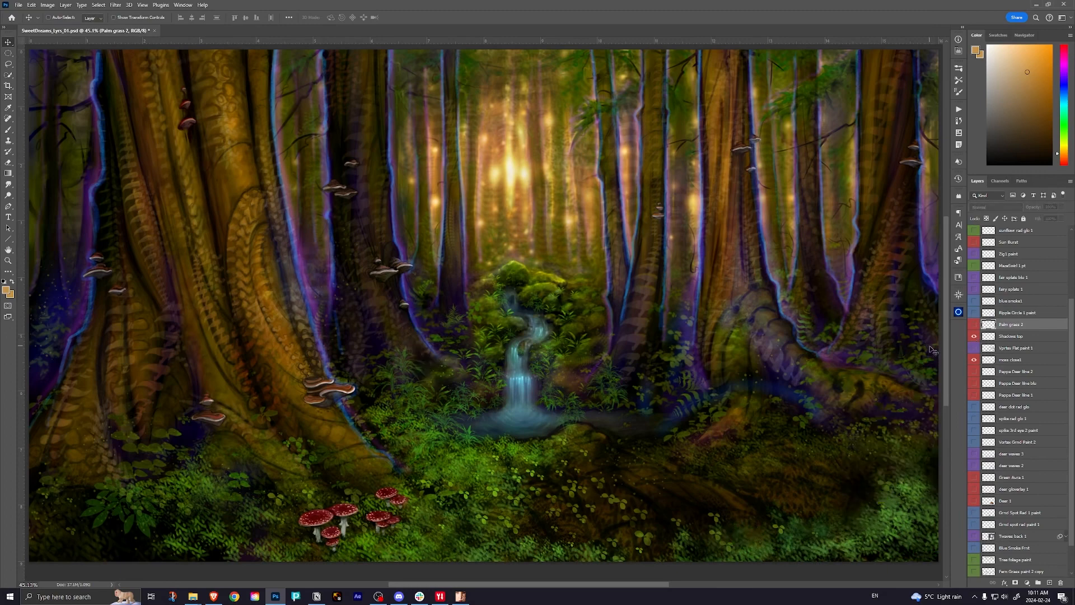
pyautogui.scroll(4, 991, 343)
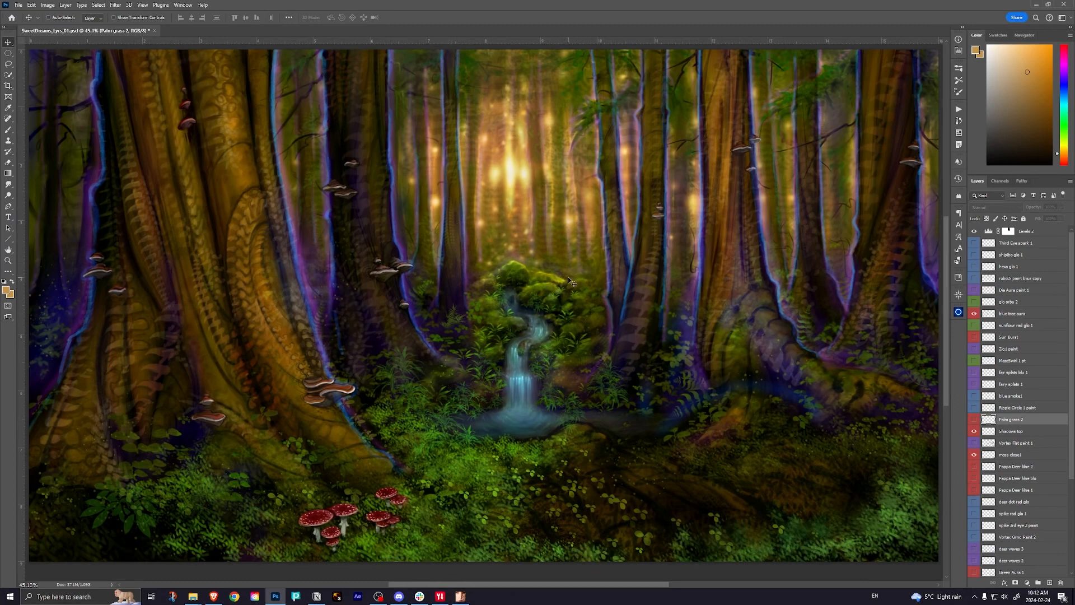
pyautogui.scroll(-1, 515, 269)
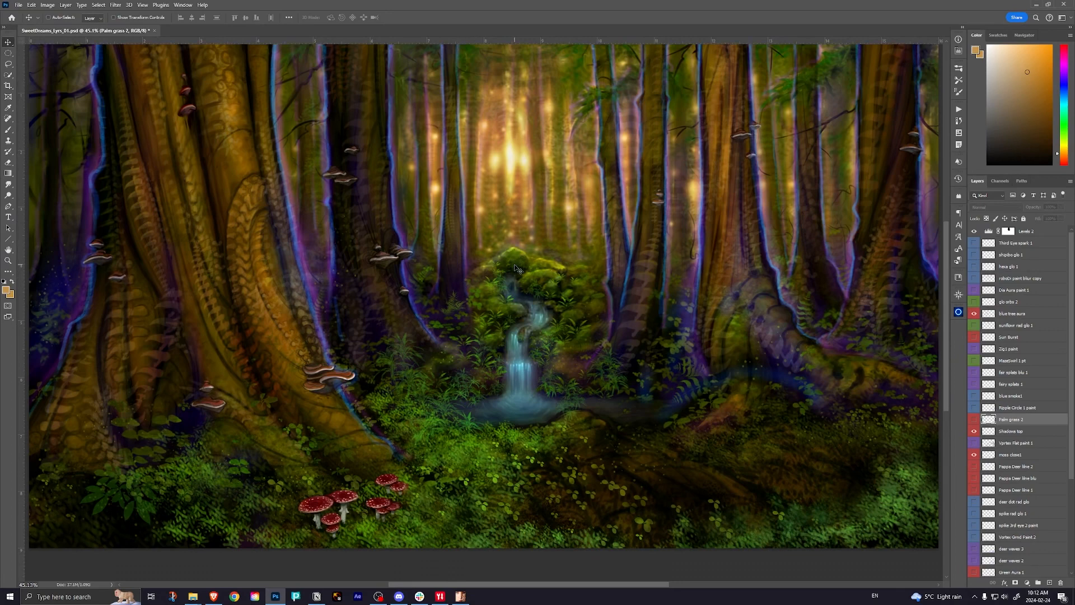
pyautogui.scroll(2, 512, 313)
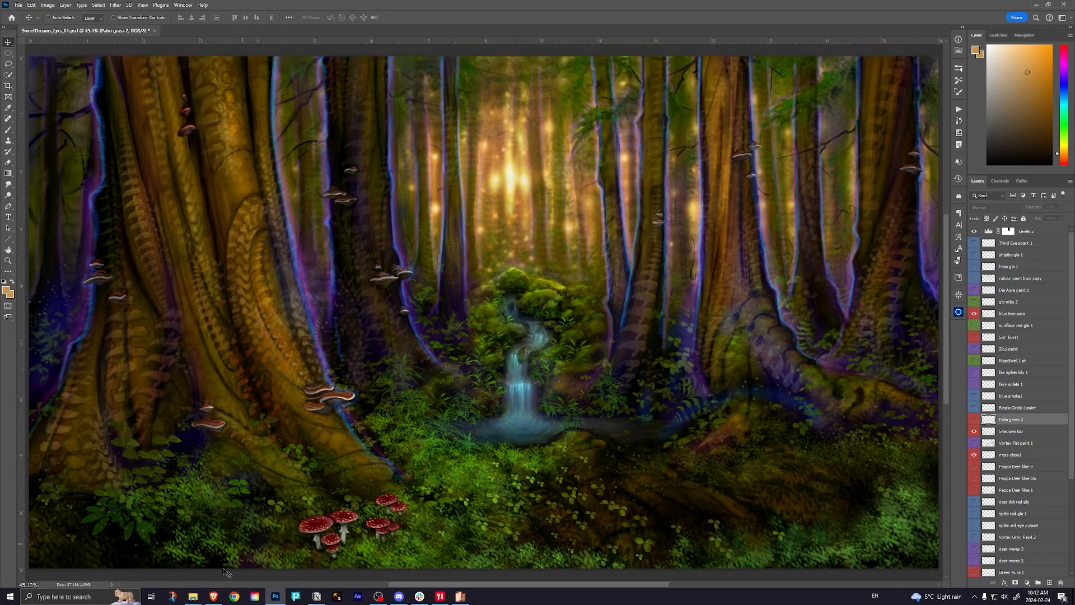
# Step: Preview Backgrnd_01-direct.jpg from the _Morphs folder in File Explorer, and return to the Photoshop artwork
pyautogui.moveTo(193, 597)
pyautogui.click(238, 554)
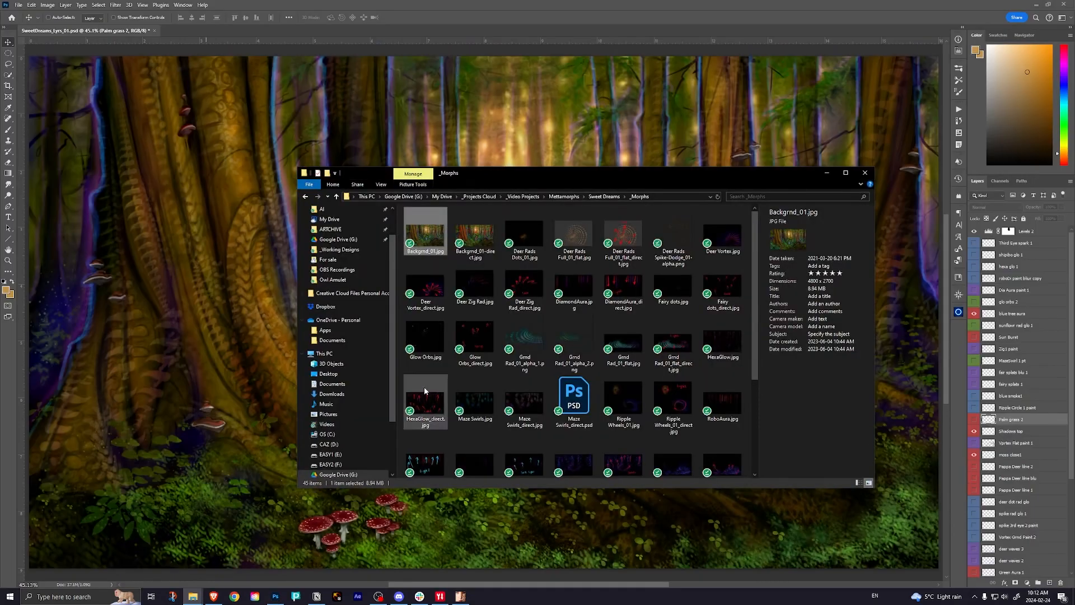
pyautogui.click(473, 233)
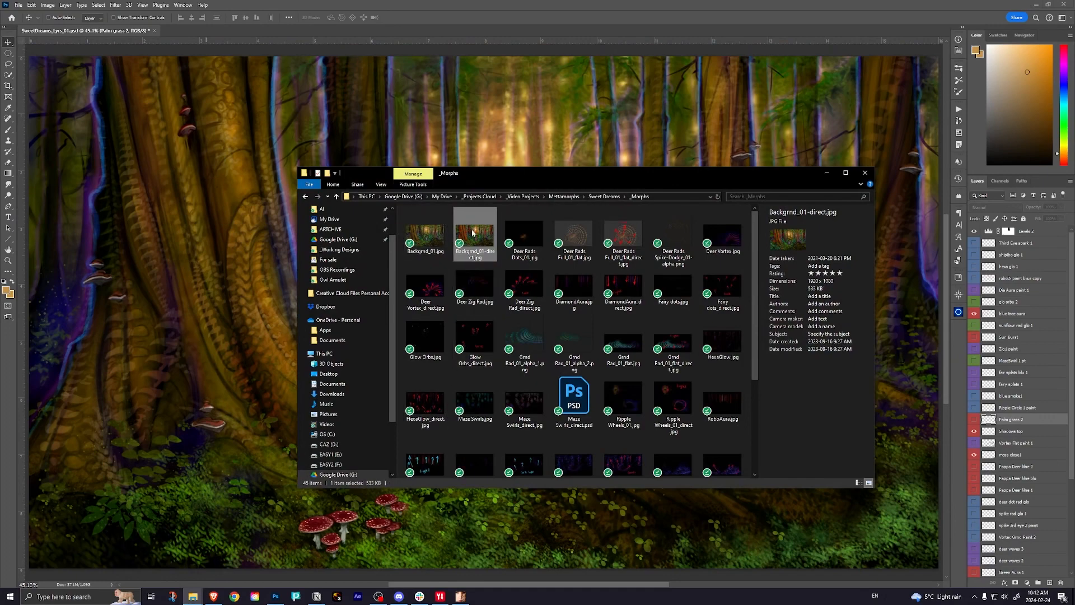
pyautogui.doubleClick(473, 233)
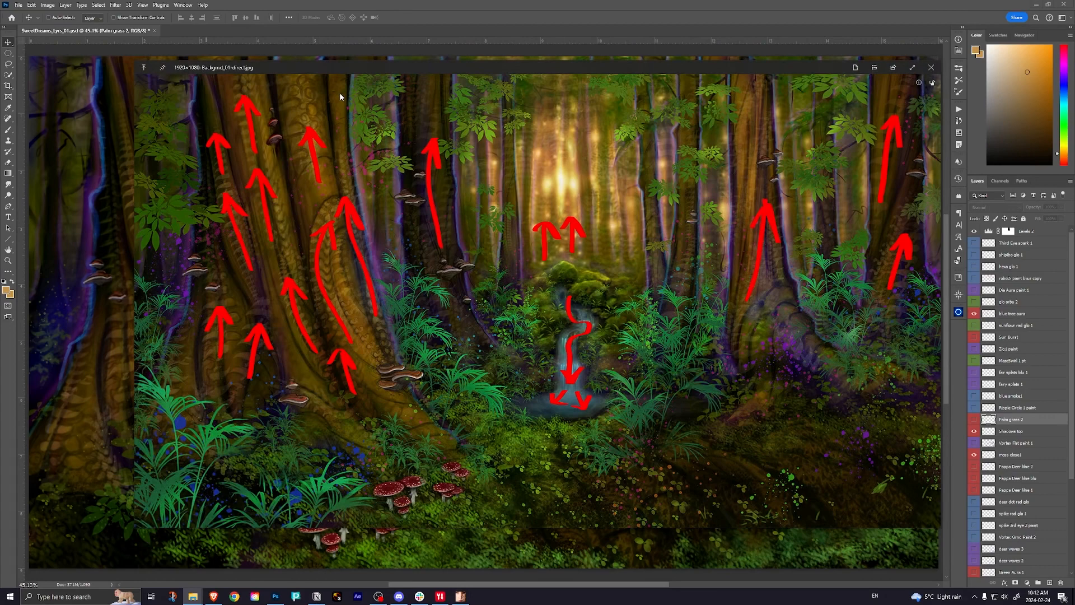
pyautogui.press('Escape')
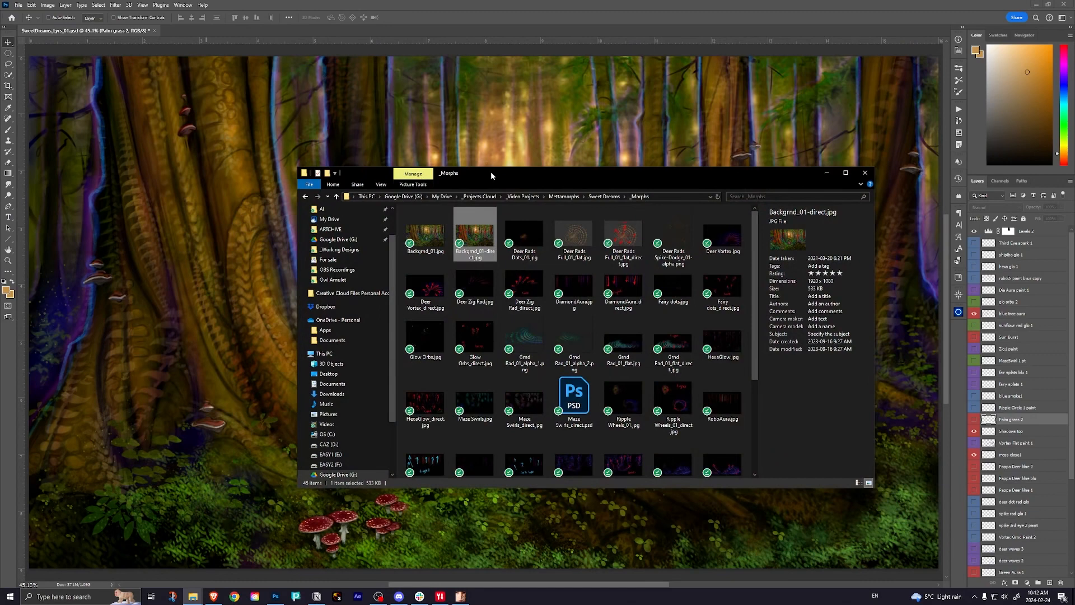
pyautogui.click(496, 154)
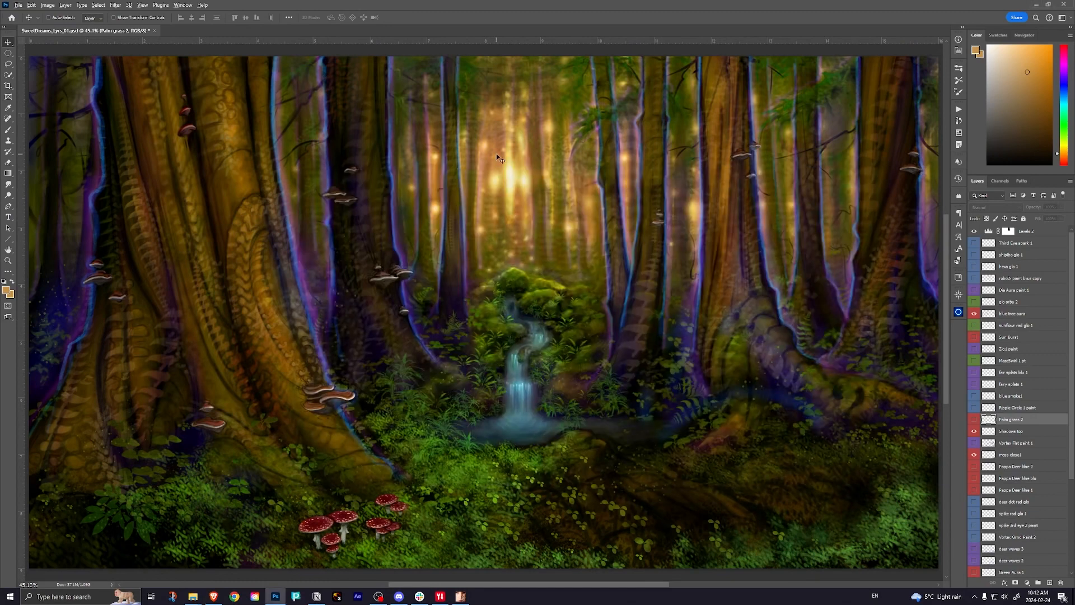
# Step: Switch back to the _Morphs folder and preview the red direction arrows in Backgrnd_01-direct.jpg once more
pyautogui.hotkey('alt', 'Tab')
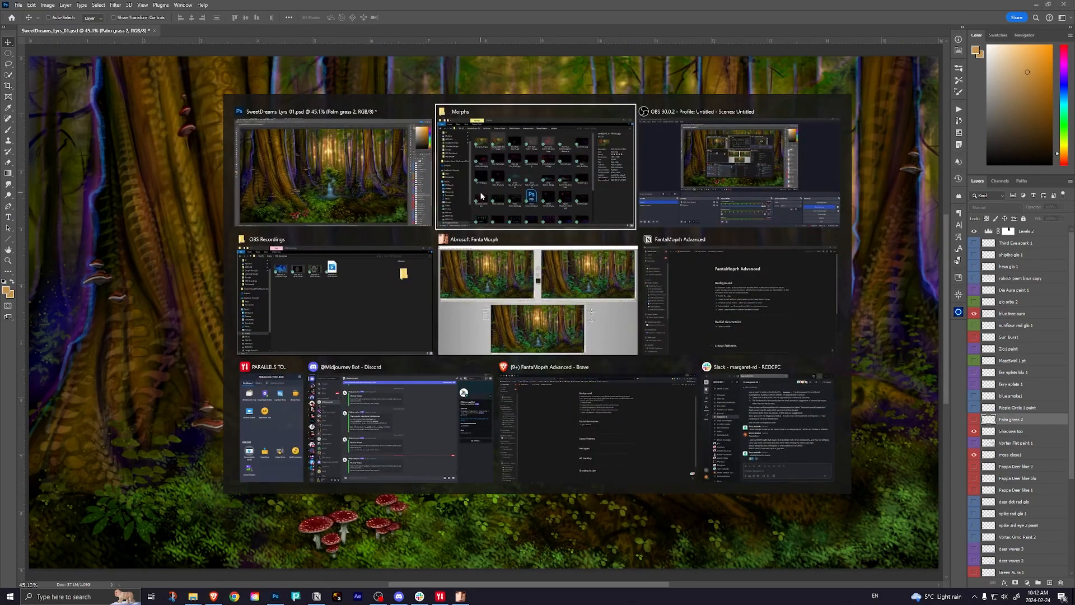
pyautogui.click(503, 168)
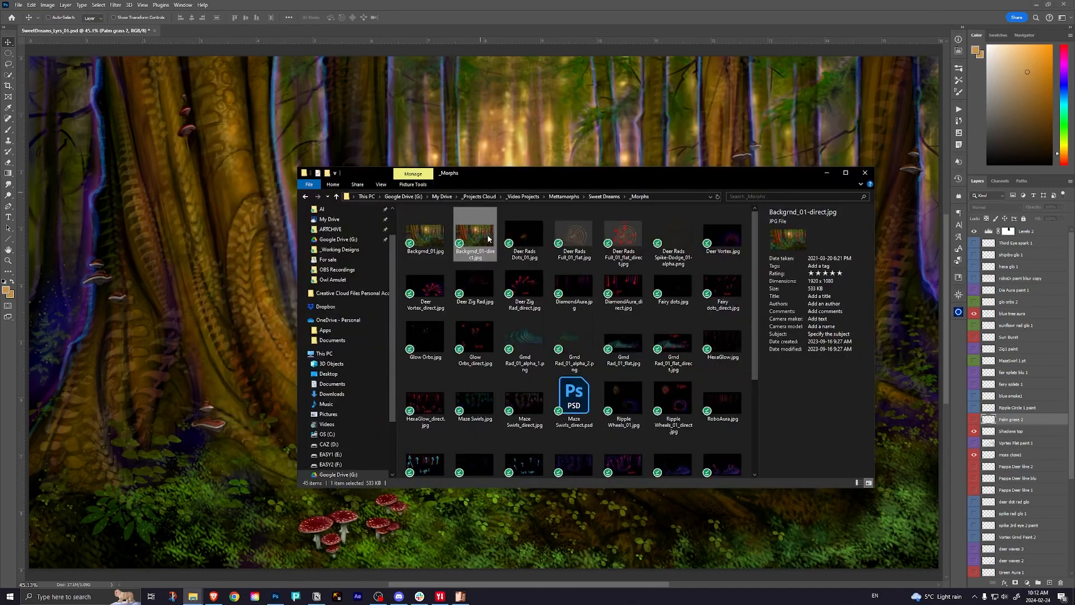
pyautogui.press('space')
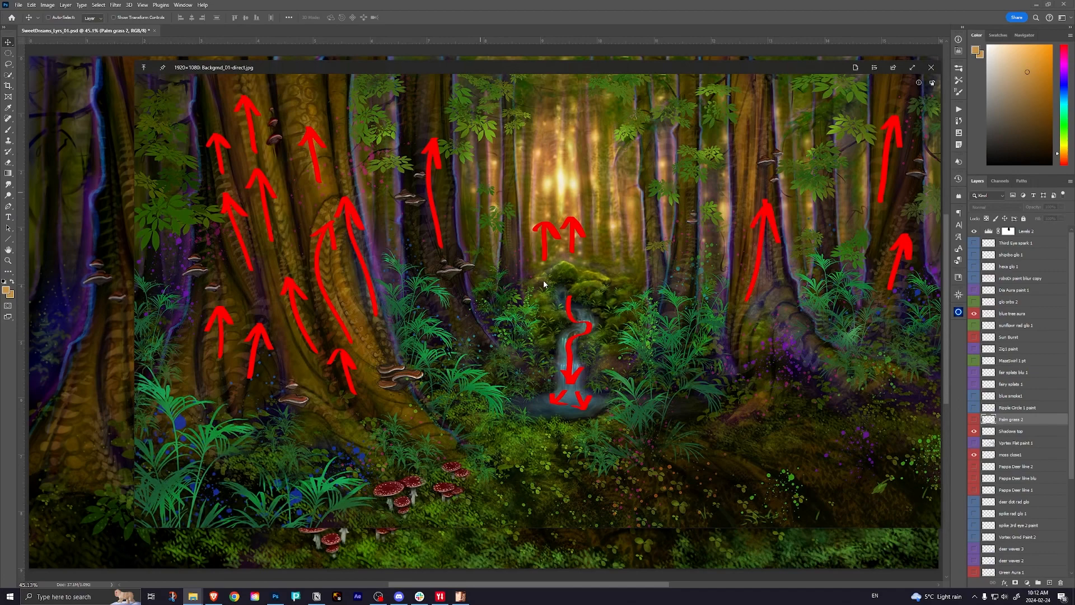
pyautogui.press('space')
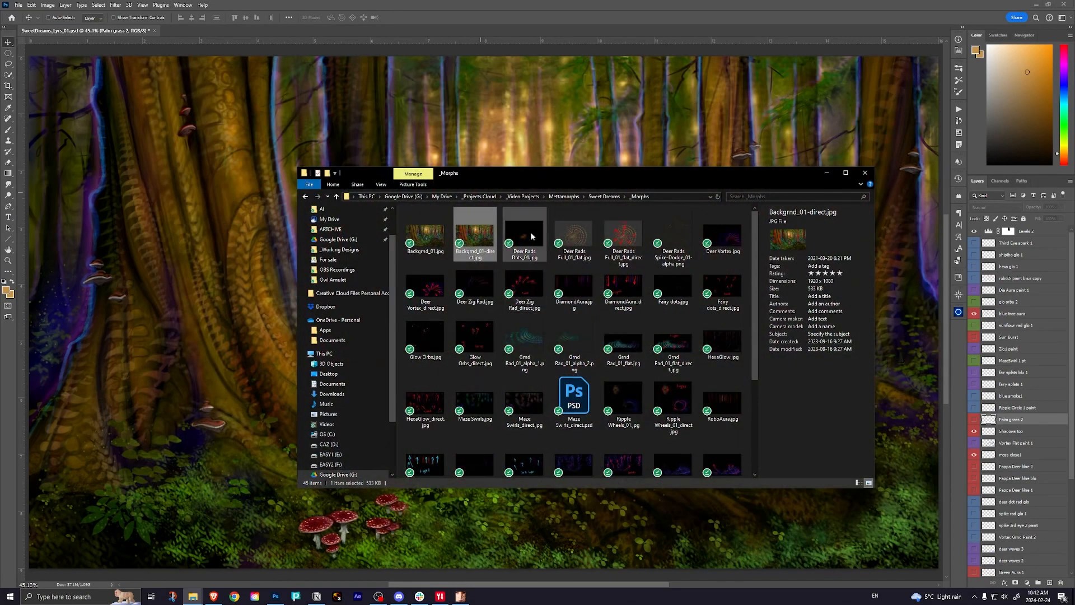
# Step: Preview the Deer Rads images in the _Morphs folder, from Deer Rads Dots_01.jpg through Deer Rads Spike-Dodge_01-alpha.png
pyautogui.moveTo(584, 173); pyautogui.dragTo(508, 142)
pyautogui.click(458, 207)
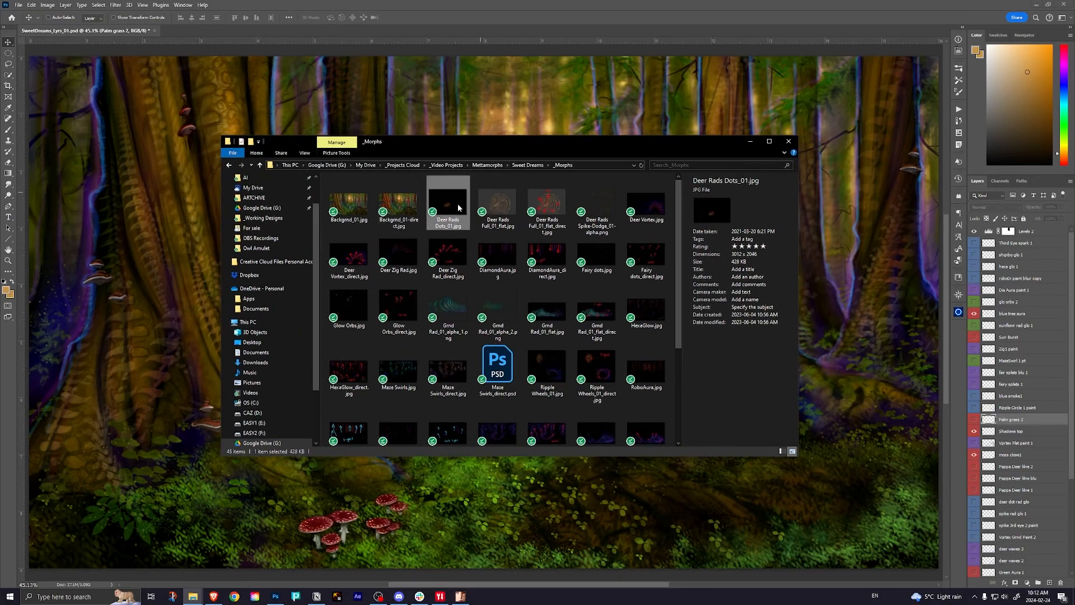
pyautogui.press('space')
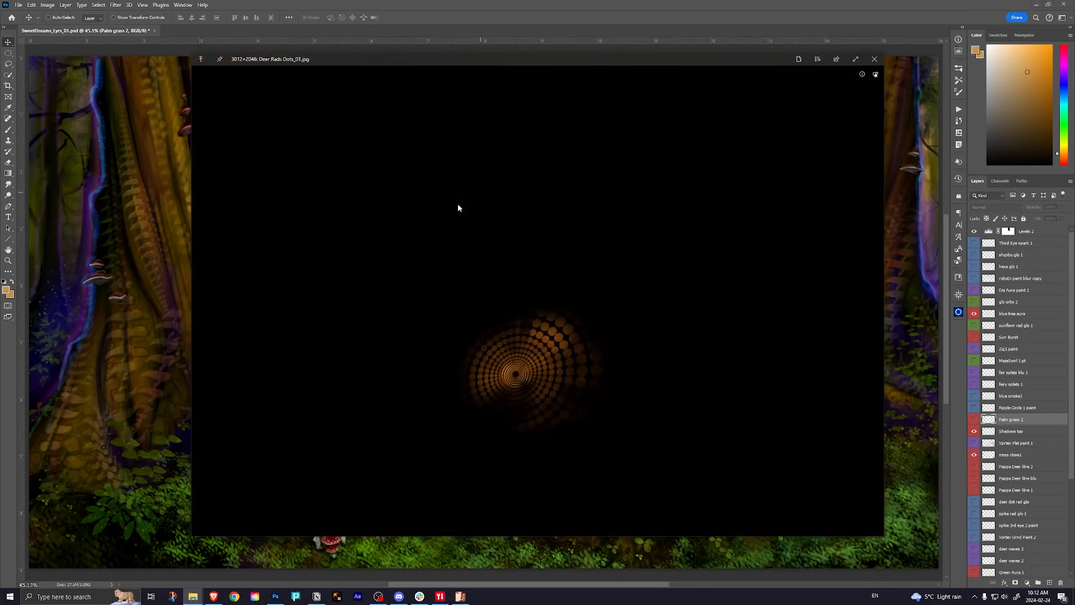
pyautogui.press('Right')
pyautogui.press('Right')
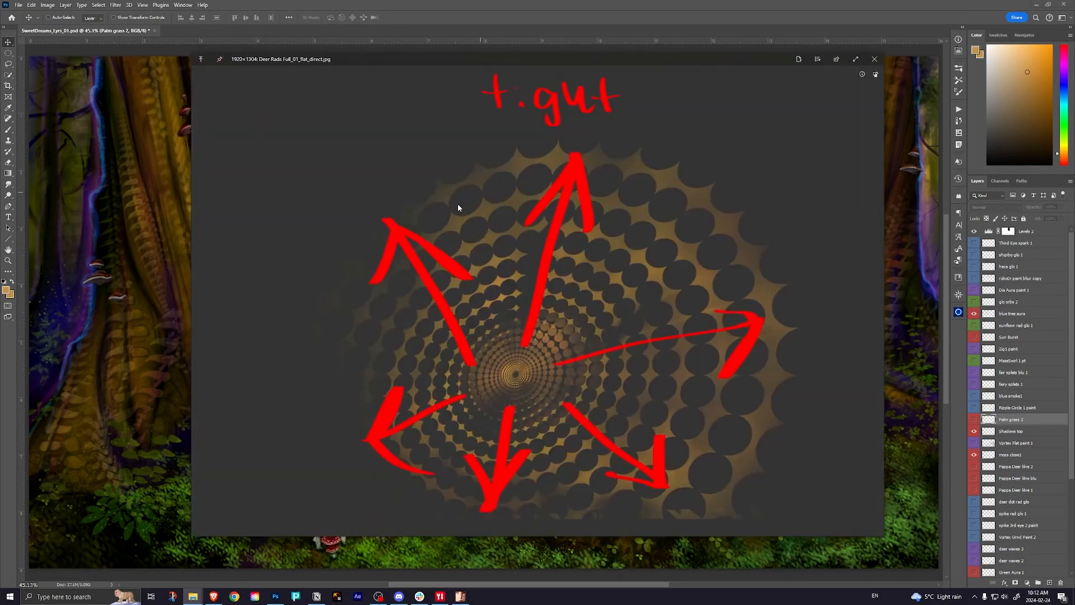
pyautogui.press('Right')
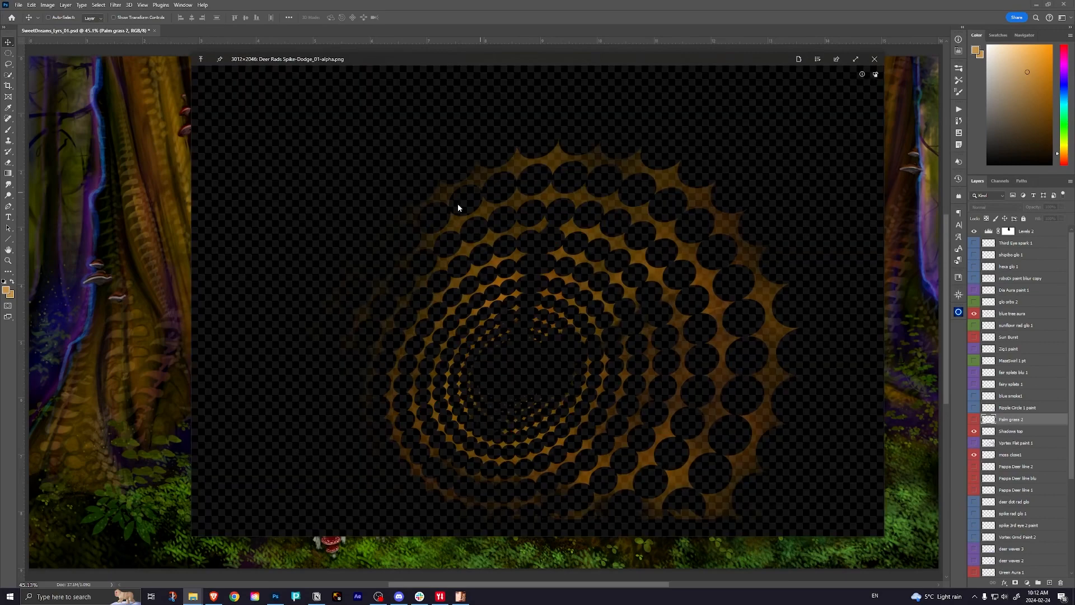
# Step: Continue previewing the Deer Vortex, Deer Zig Rad and DiamondAura images along with their direction guides
pyautogui.press('Right')
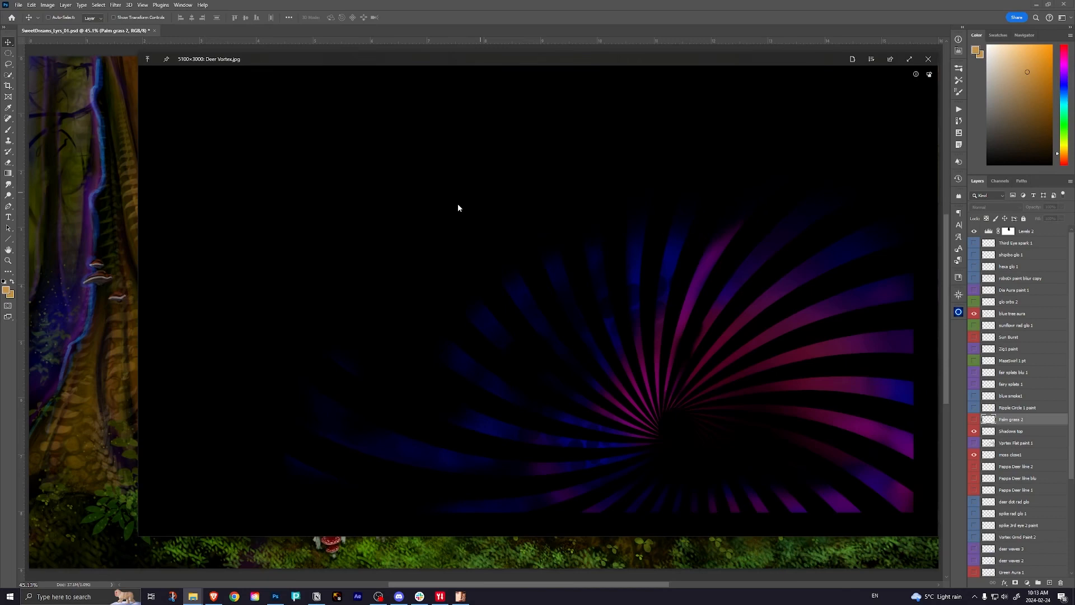
pyautogui.press('Right')
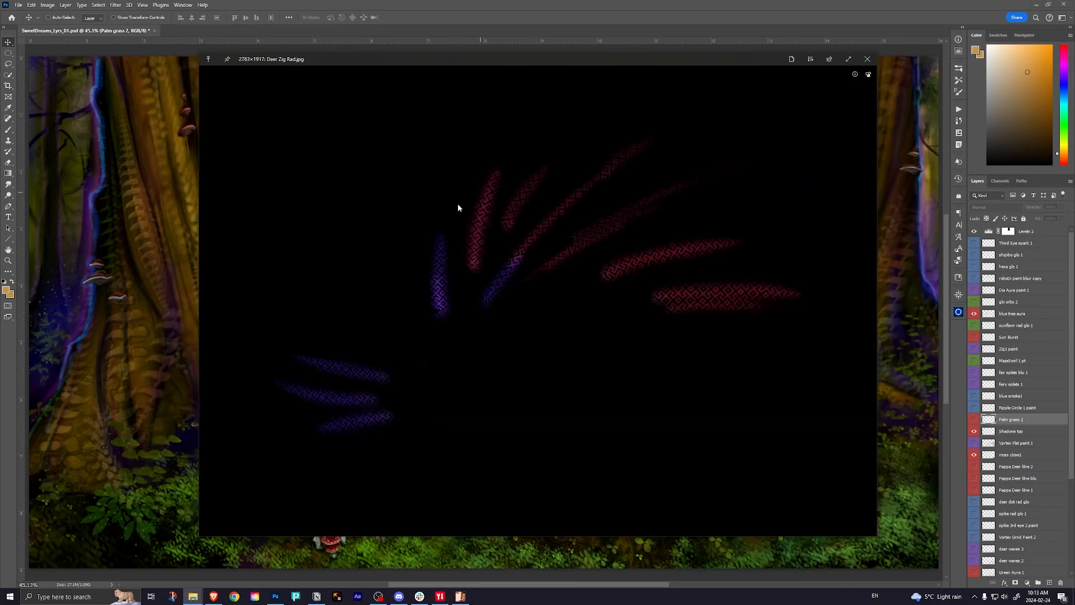
pyautogui.press('Right')
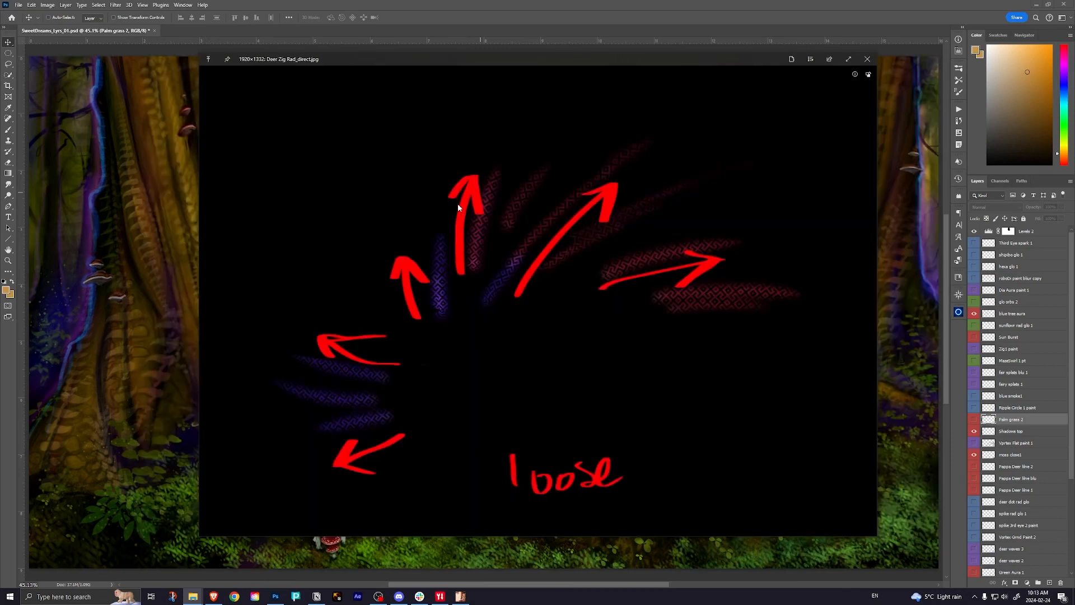
pyautogui.press('Right')
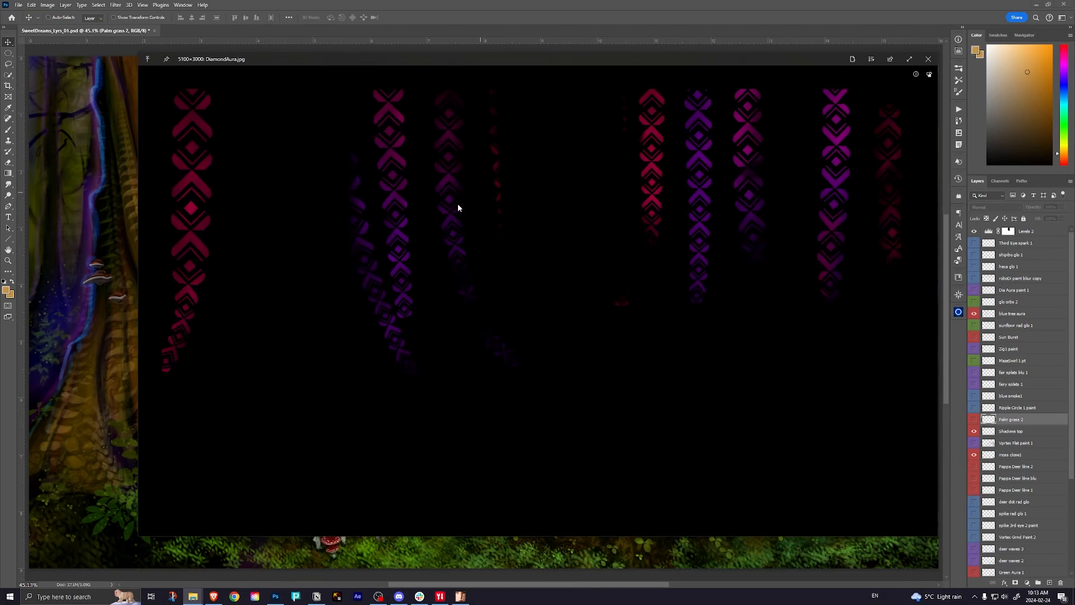
pyautogui.press('Right')
# Step: Preview the Fairy dots and Glow Orbs images and Grnd Rad_01_alpha_1.png, and close the preview
pyautogui.press('Right')
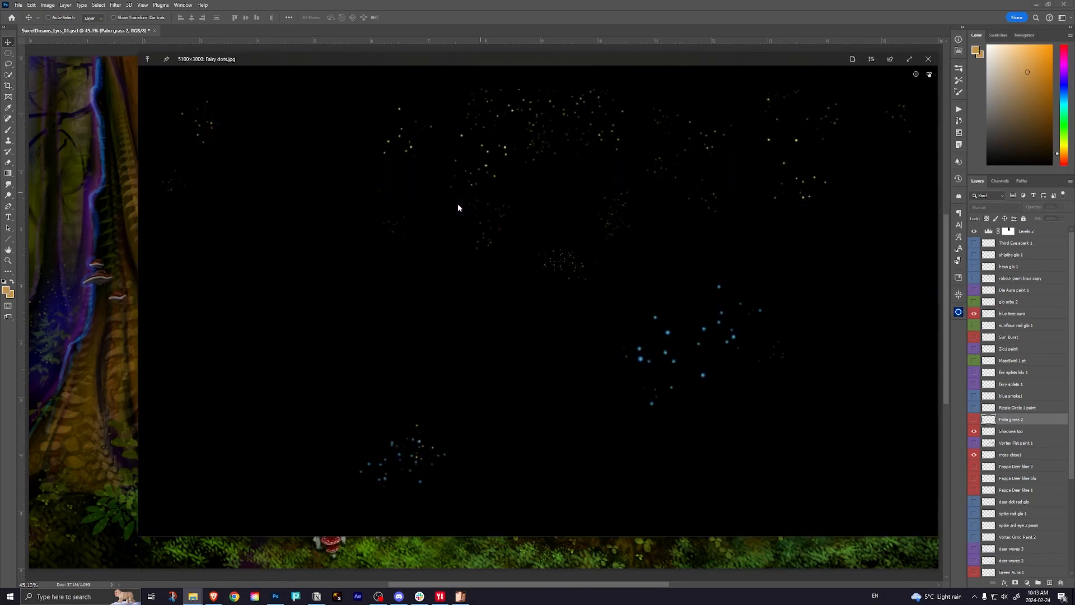
pyautogui.press('Right')
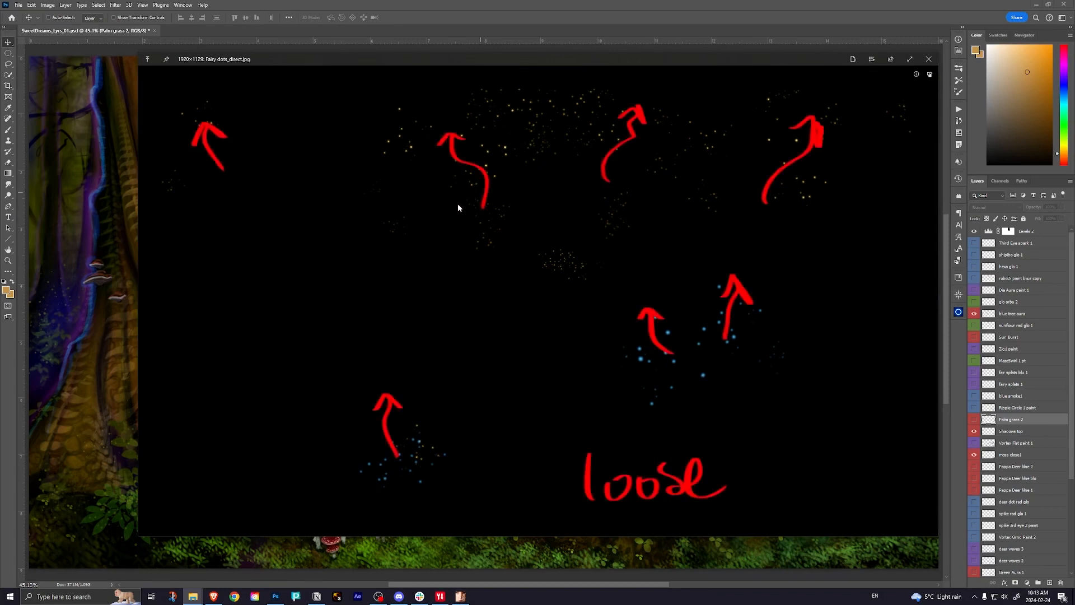
pyautogui.press('Right')
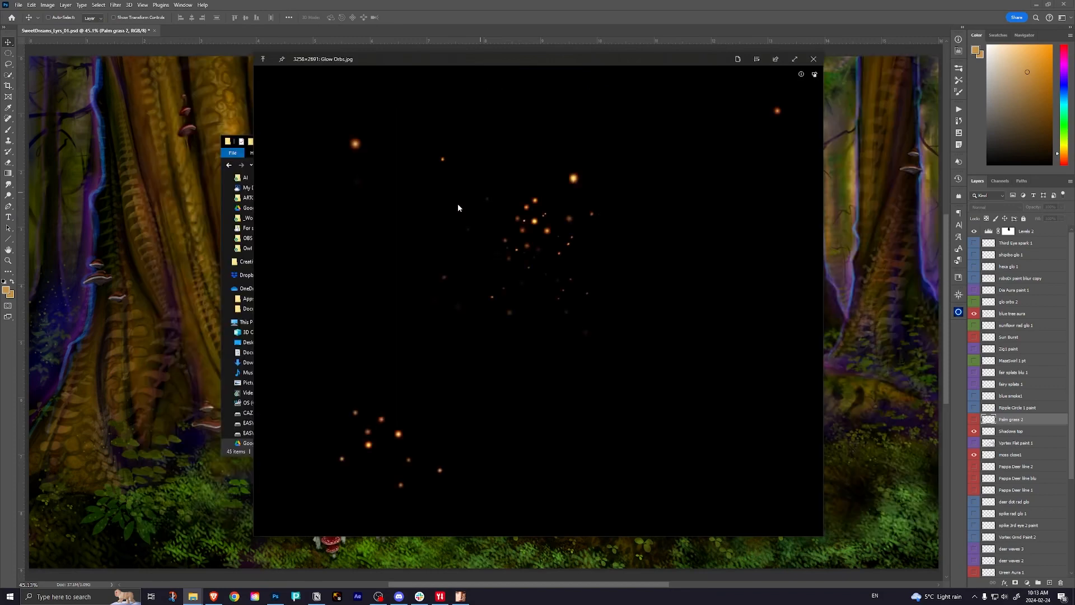
pyautogui.press('Right')
pyautogui.press('Right')
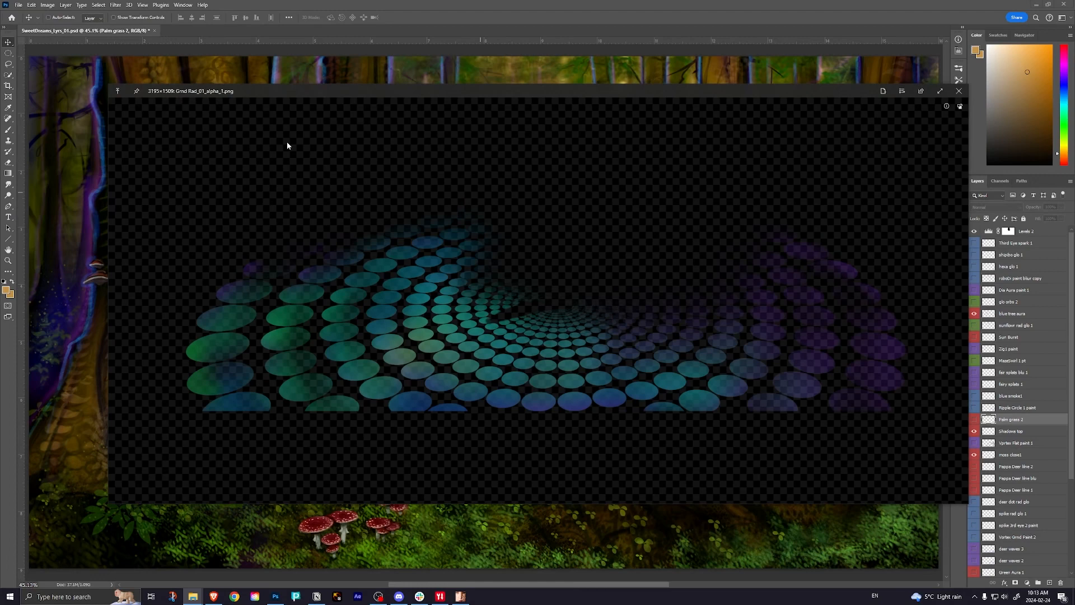
pyautogui.moveTo(540, 93); pyautogui.dragTo(513, 83)
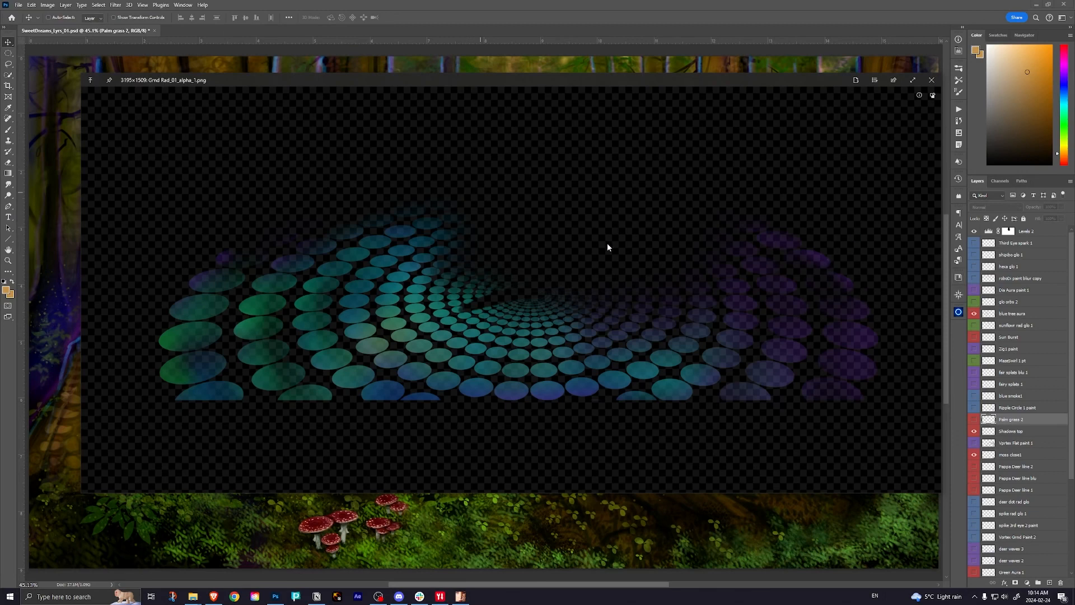
pyautogui.press('space')
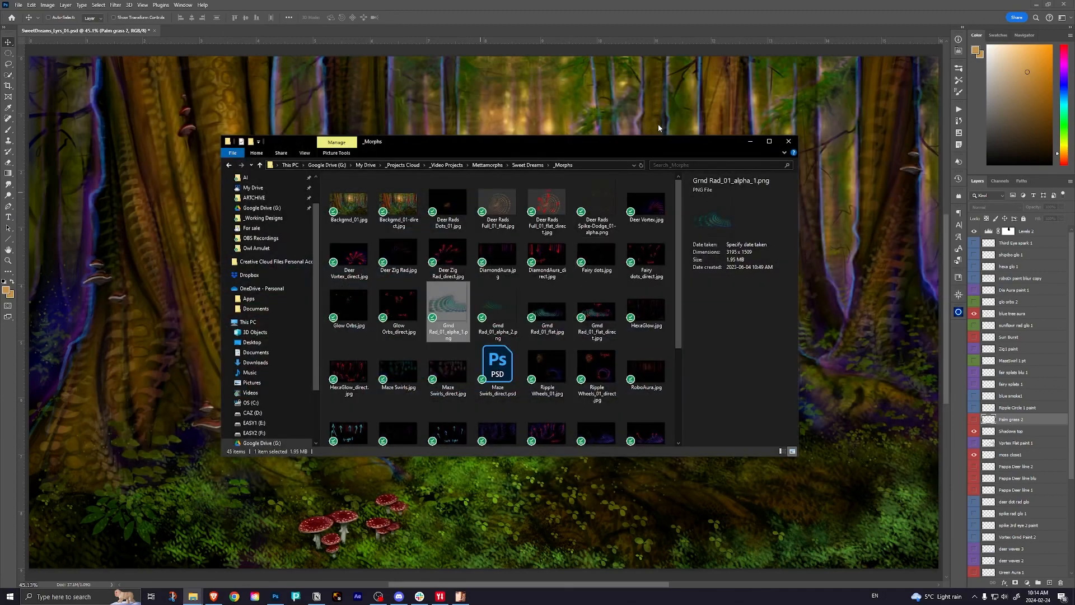
# Step: Return to the Photoshop artwork and show the Grnd Spot Rad 1 paint and Grnd spot rad paint 1 layers
pyautogui.click(569, 49)
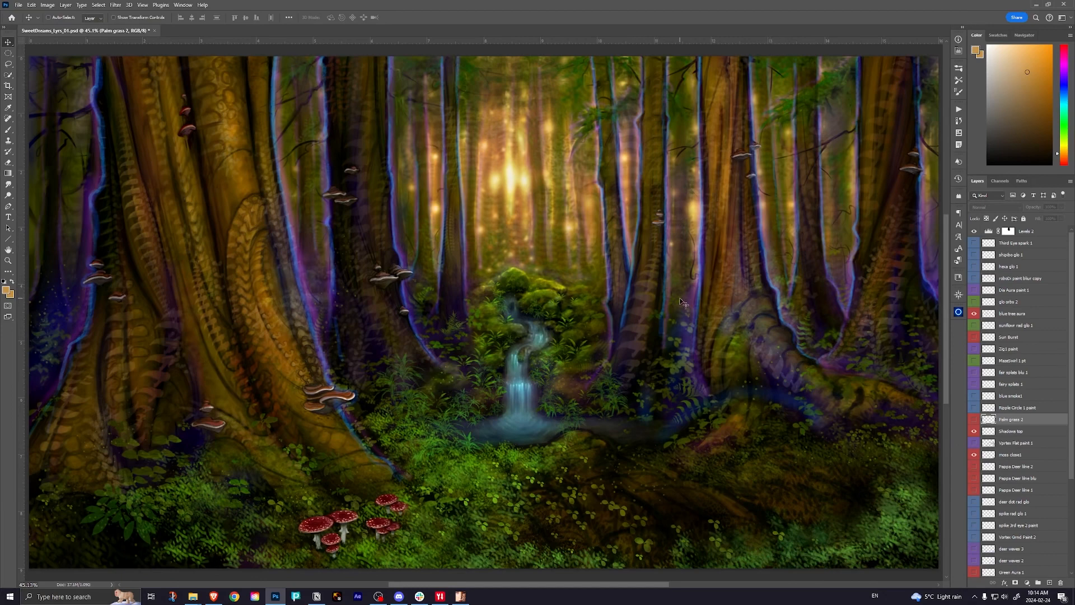
pyautogui.scroll(-1, 1022, 354)
pyautogui.scroll(-10, 1022, 354)
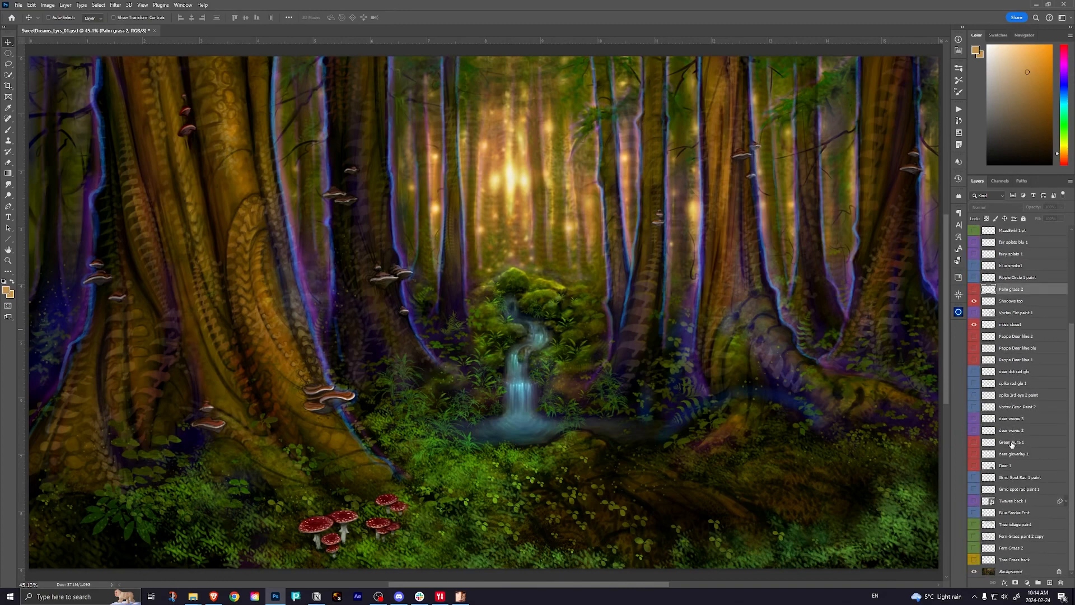
pyautogui.click(1012, 444)
pyautogui.click(1011, 430)
pyautogui.click(1014, 406)
pyautogui.click(974, 489)
pyautogui.click(973, 479)
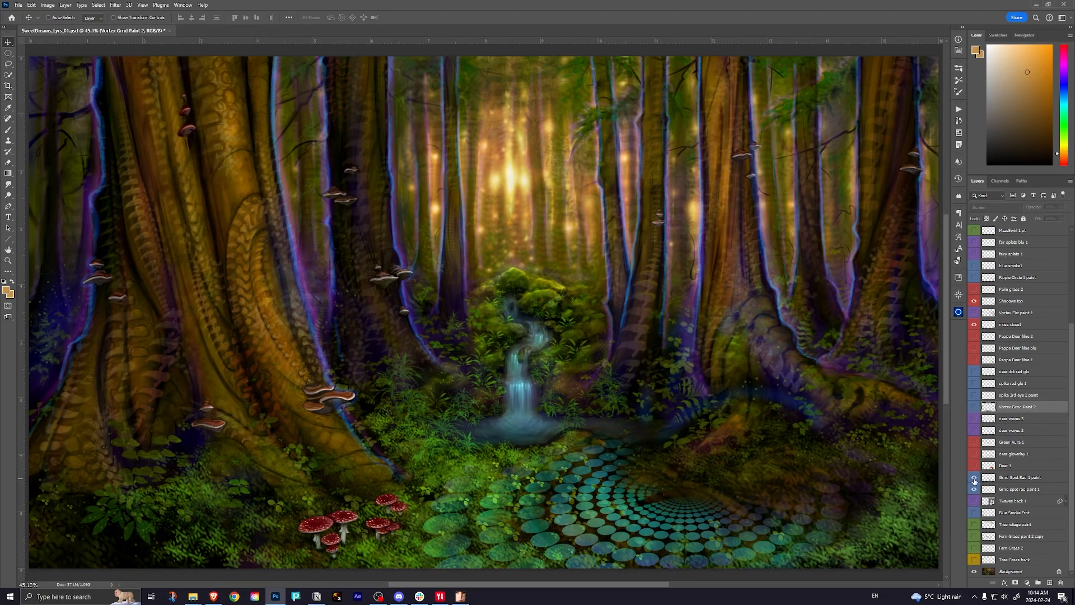
# Step: Toggle the two ground spot layers off and on individually to compare them, leaving both visible
pyautogui.click(974, 479)
pyautogui.click(975, 490)
pyautogui.click(975, 490)
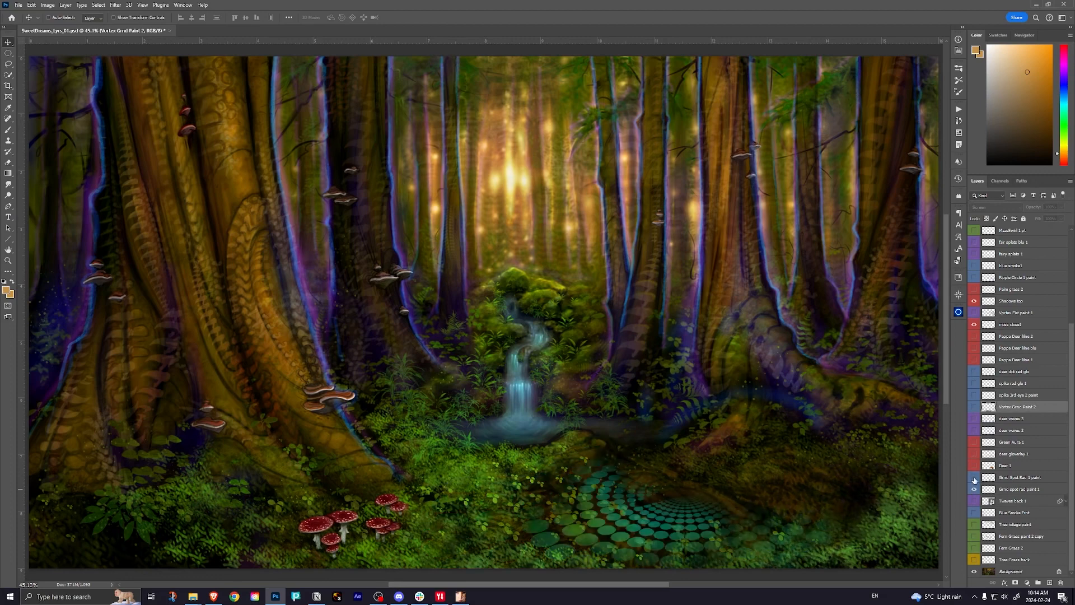
pyautogui.click(975, 479)
# Step: Compare Grnd Rad_01_alpha_1.png, Grnd Rad_01_alpha_2.png and Grnd Rad_01_flat.jpg in the _Morphs folder, and return to the Photoshop artwork
pyautogui.hotkey('alt', 'Tab')
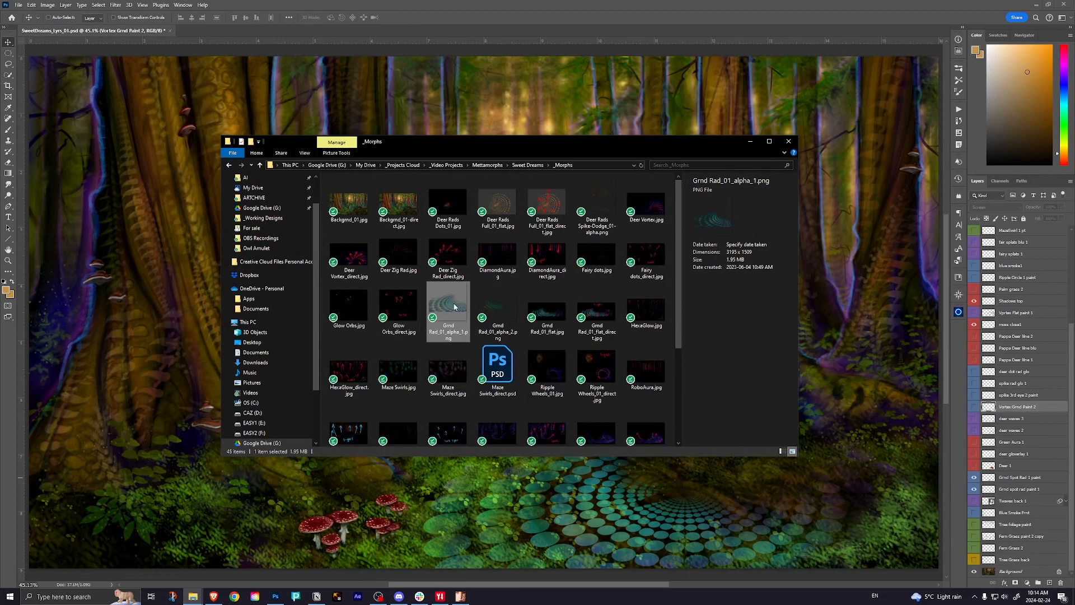
pyautogui.press('space')
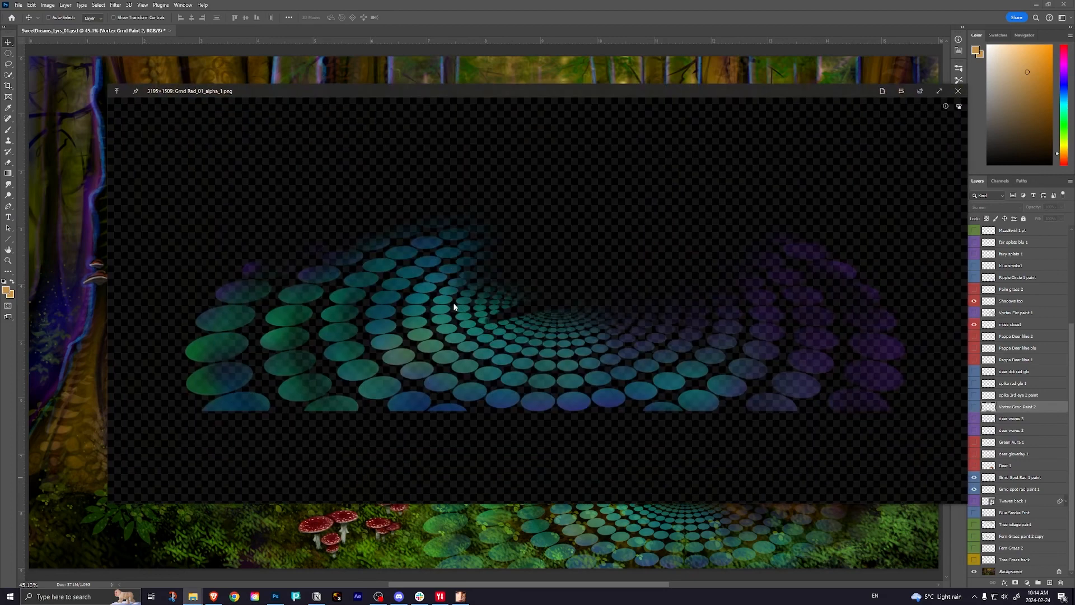
pyautogui.press('Right')
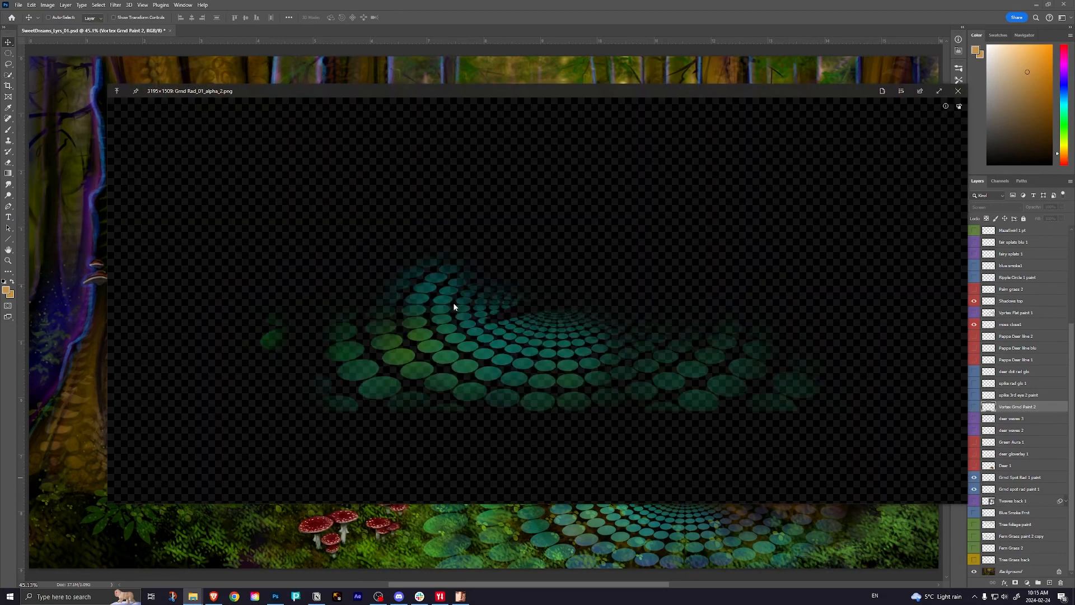
pyautogui.press('Right')
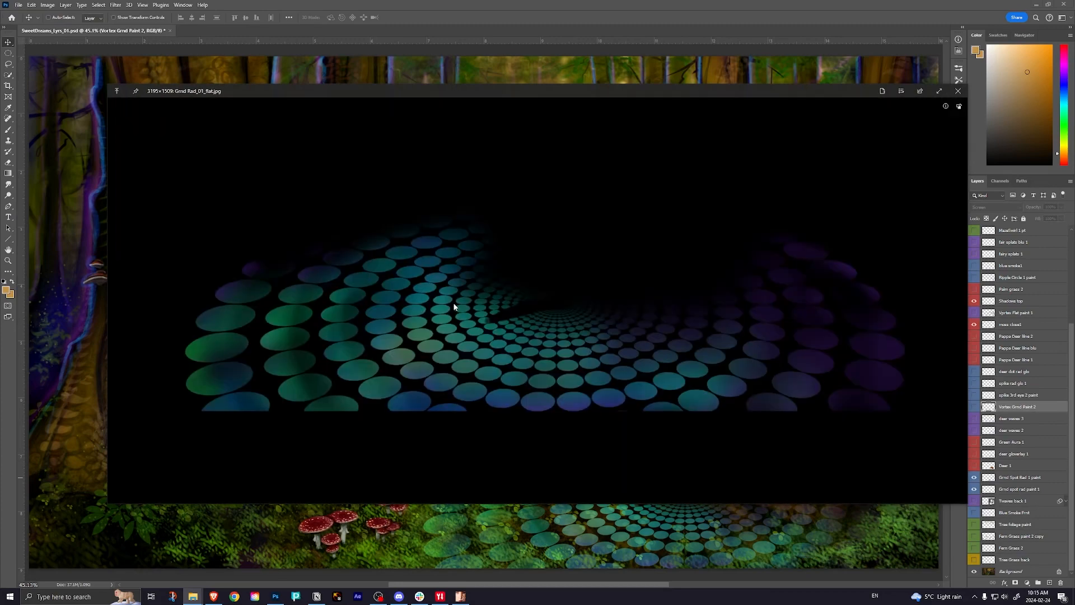
pyautogui.press('Left')
pyautogui.press('Left')
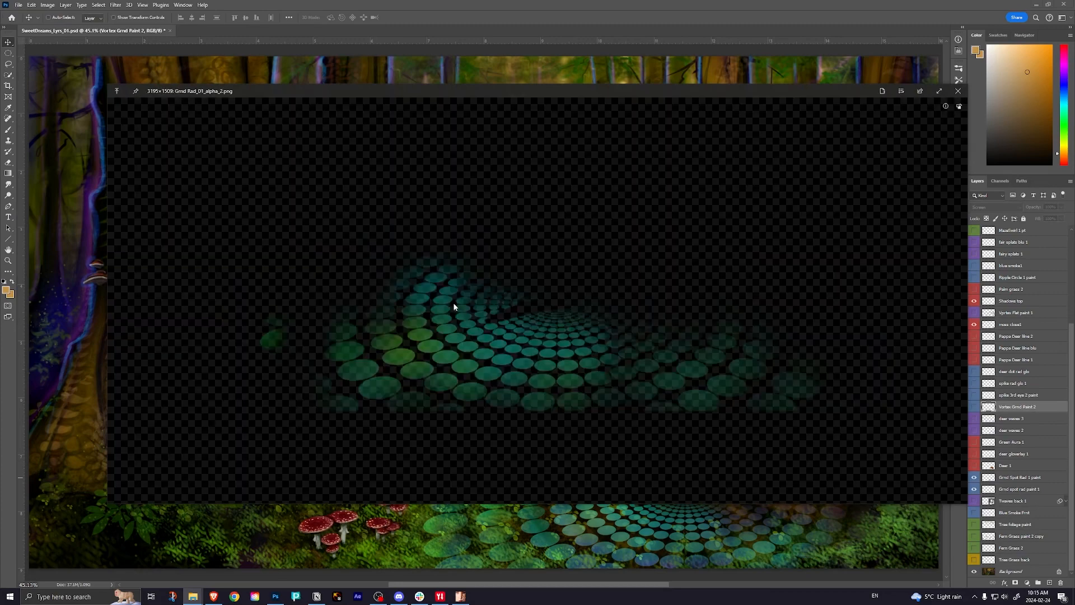
pyautogui.press('space')
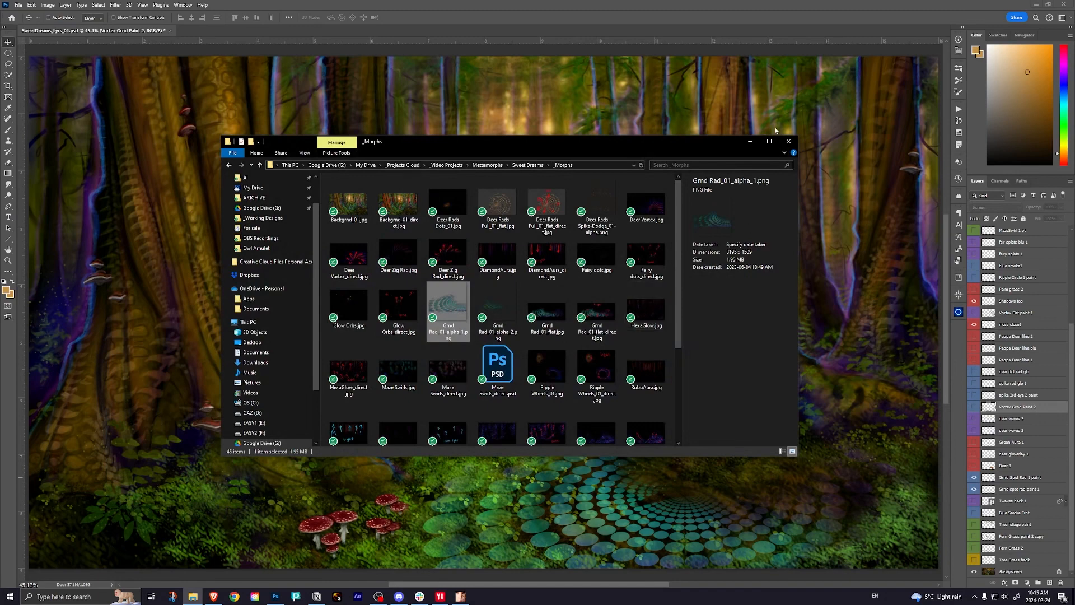
pyautogui.click(808, 108)
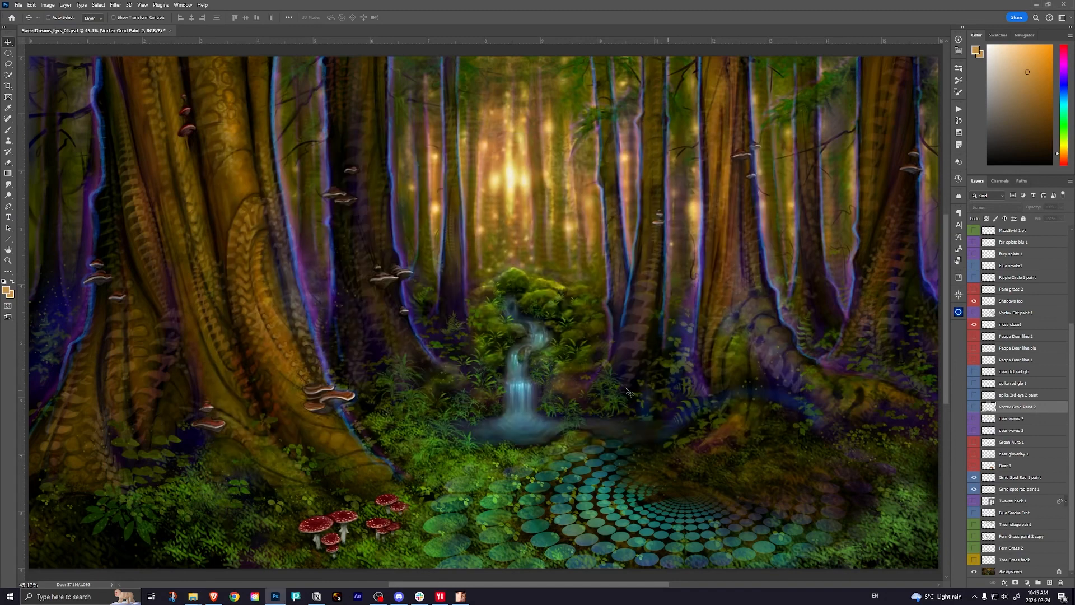
pyautogui.scroll(5, 1016, 314)
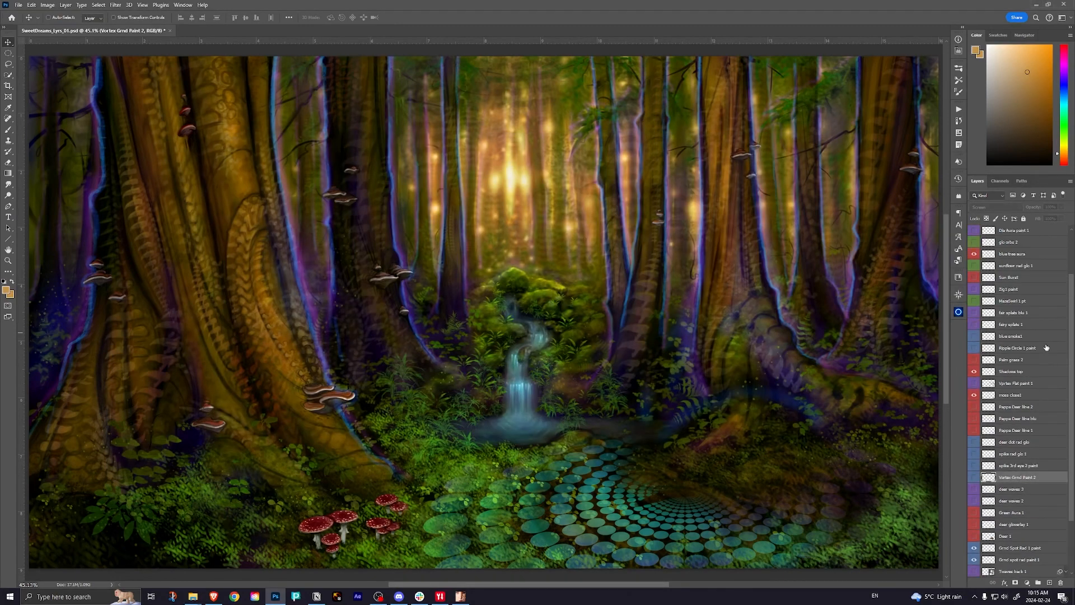
pyautogui.scroll(-5, 1016, 295)
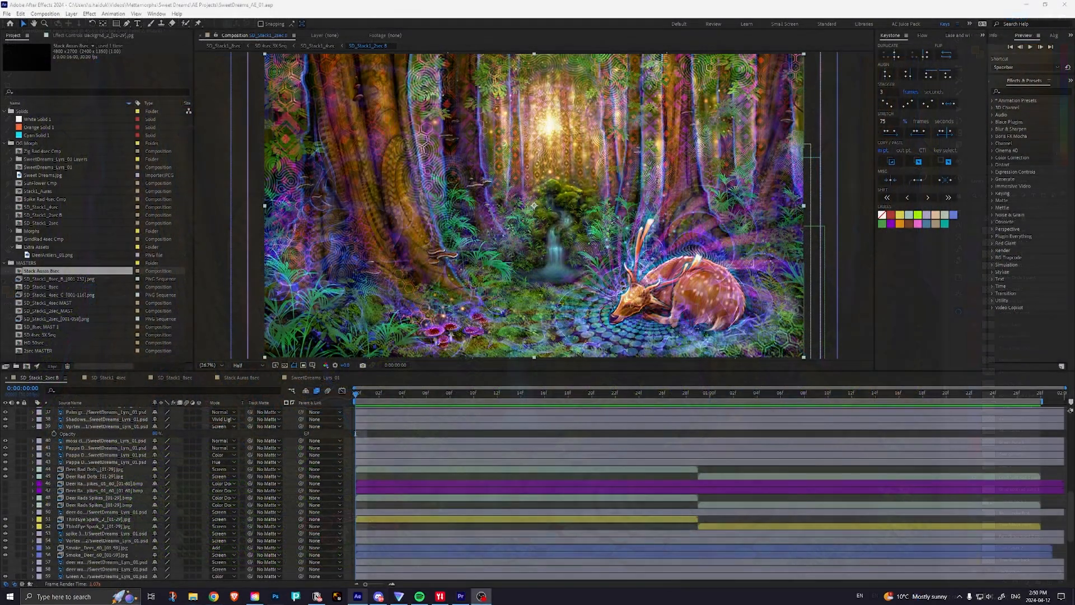
# Step: In After Effects, examine the stacked morph sequences and artwork layers in the SD_Stack1_2sec B composition's timeline
pyautogui.click(358, 397)
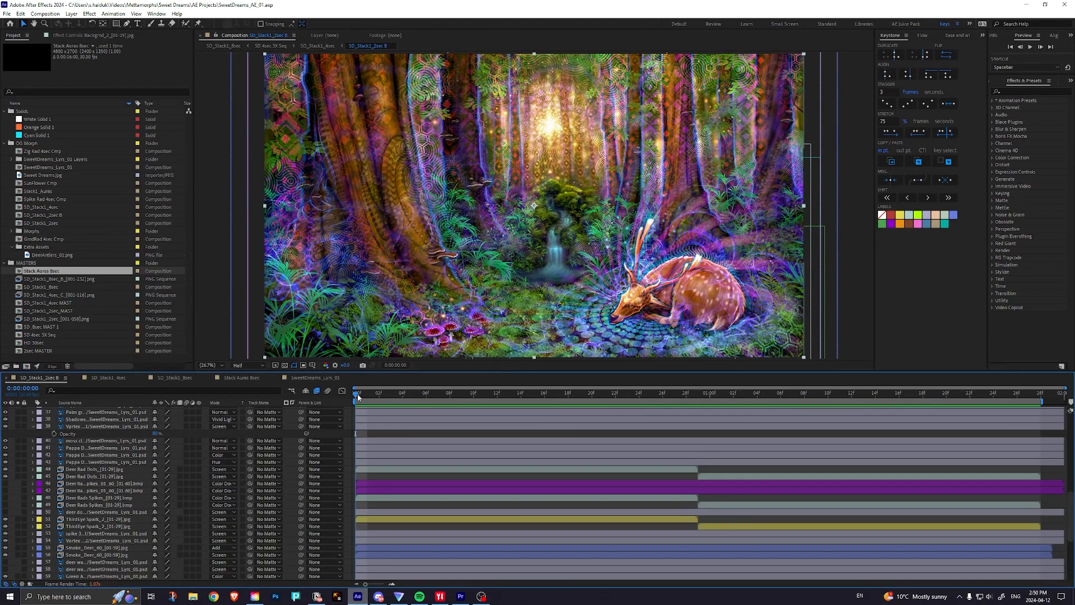
pyautogui.scroll(-1, 109, 471)
pyautogui.scroll(-3, 110, 476)
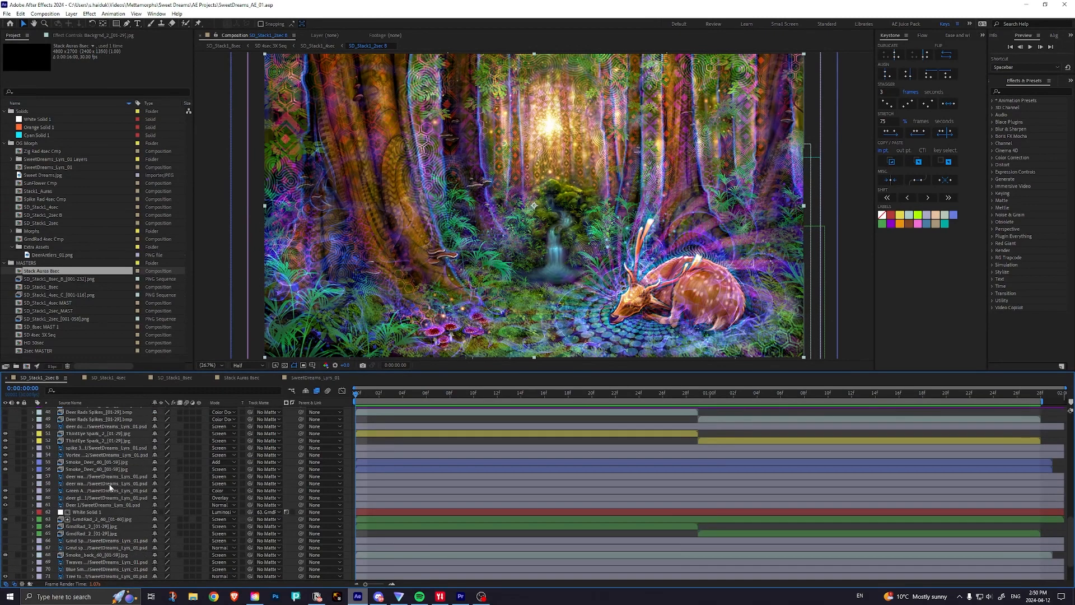
pyautogui.scroll(4, 110, 489)
pyautogui.click(359, 413)
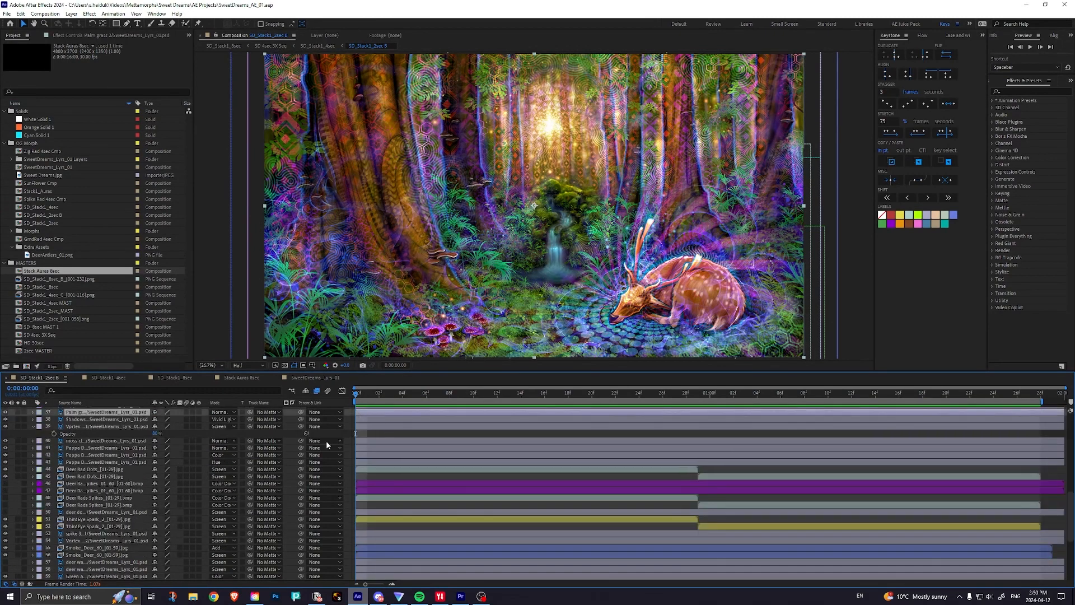
pyautogui.scroll(6, 112, 473)
pyautogui.scroll(2, 157, 458)
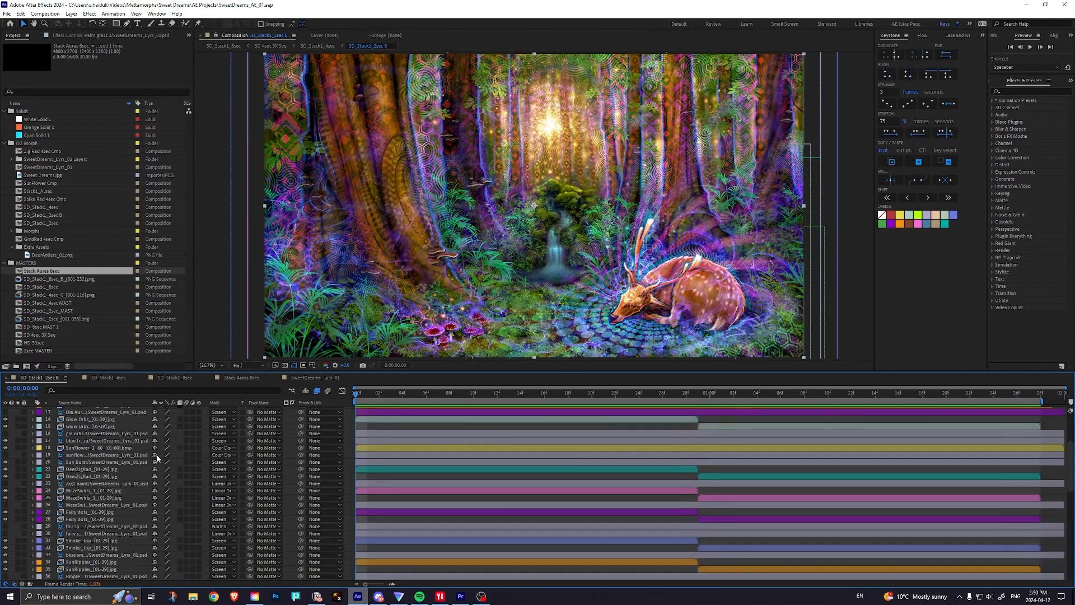
pyautogui.scroll(-14, 151, 471)
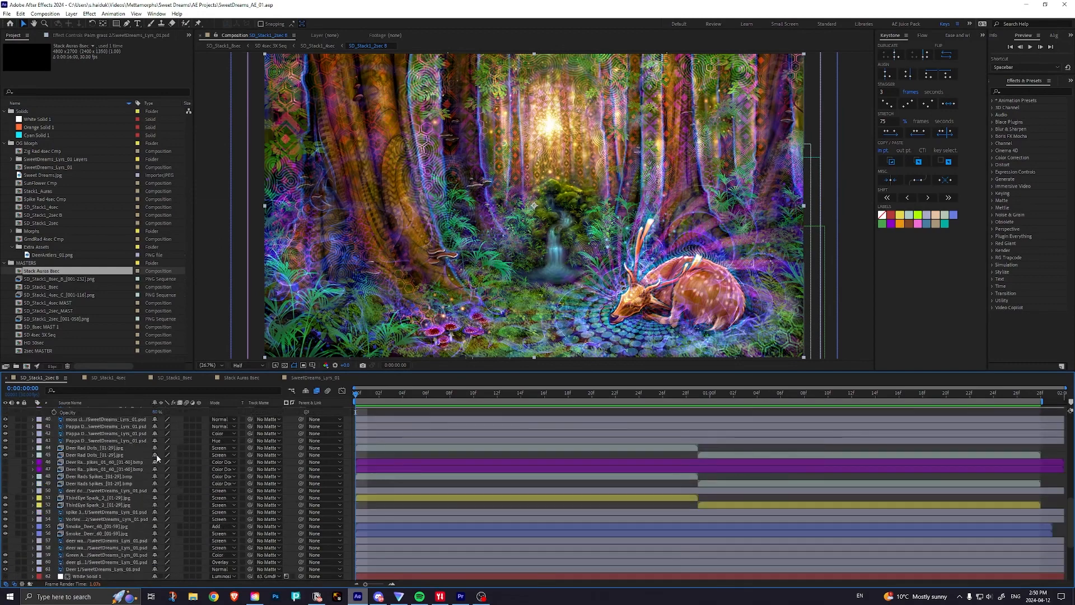
# Step: Scrub and play the SD_Stack1_4sec composition to review its glow animation, and open the SD_Stack1_8sec composition
pyautogui.click(111, 377)
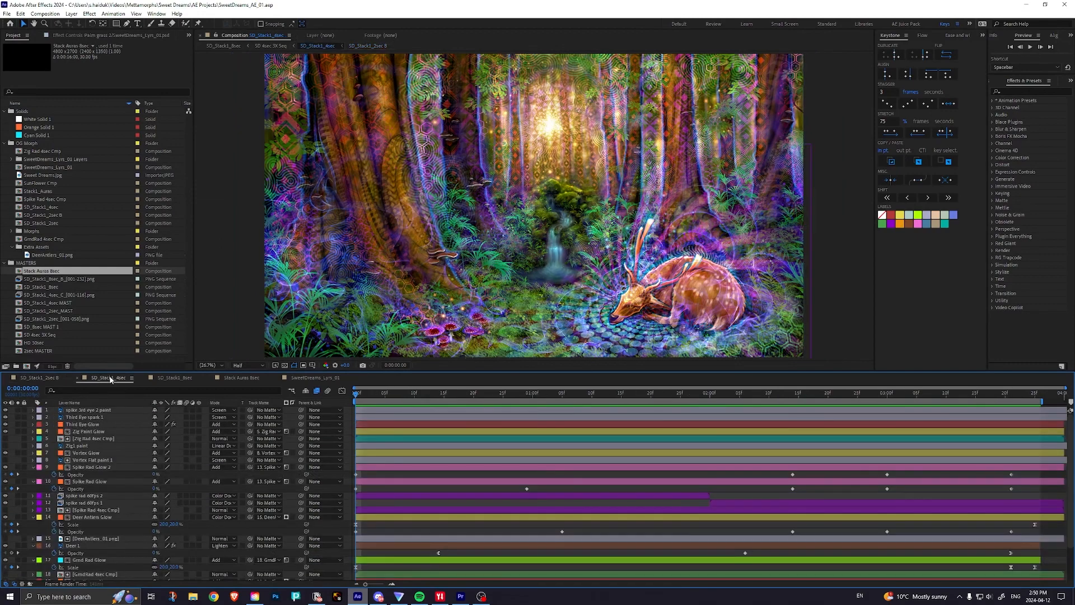
pyautogui.moveTo(357, 394); pyautogui.dragTo(544, 392)
pyautogui.press('space')
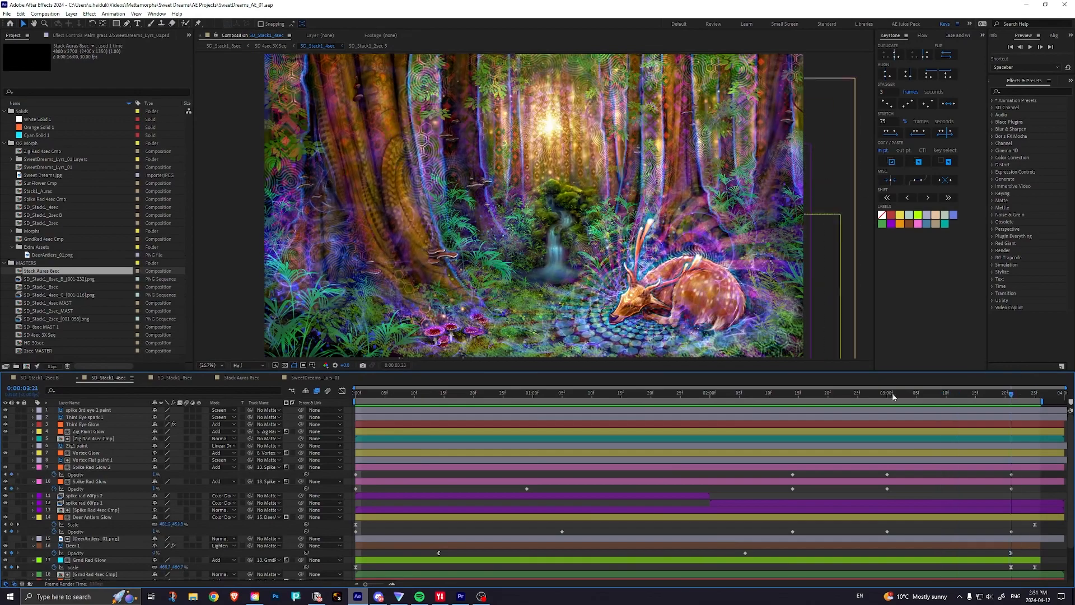
pyautogui.press('space')
pyautogui.click(180, 378)
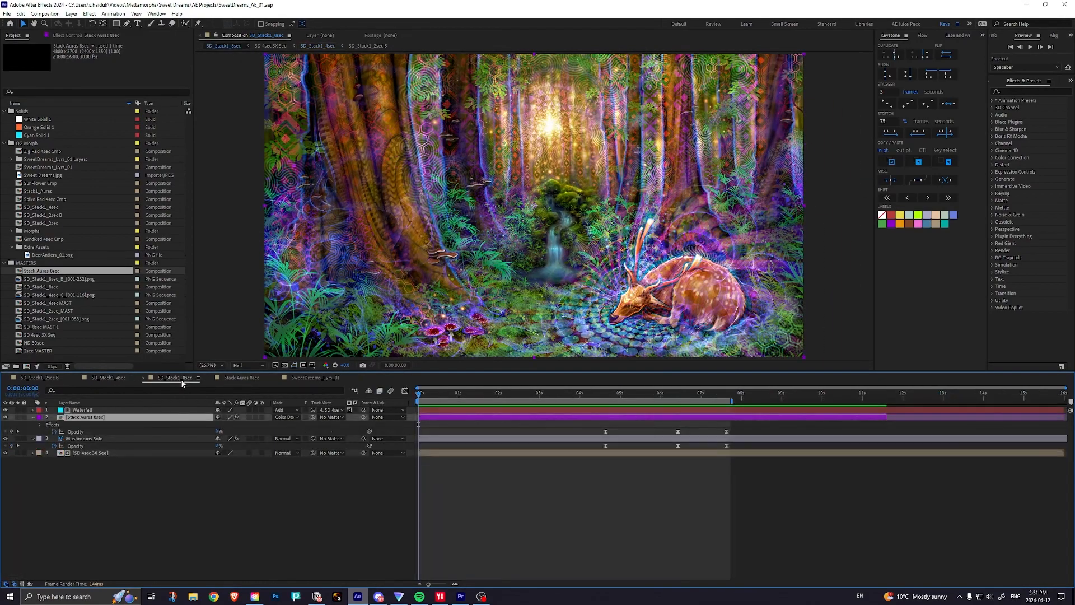
# Step: Scrub through the first seconds of the SD_Stack1_8sec composition and return to its start
pyautogui.click(454, 395)
pyautogui.moveTo(456, 395); pyautogui.dragTo(565, 400)
pyautogui.press('Home')
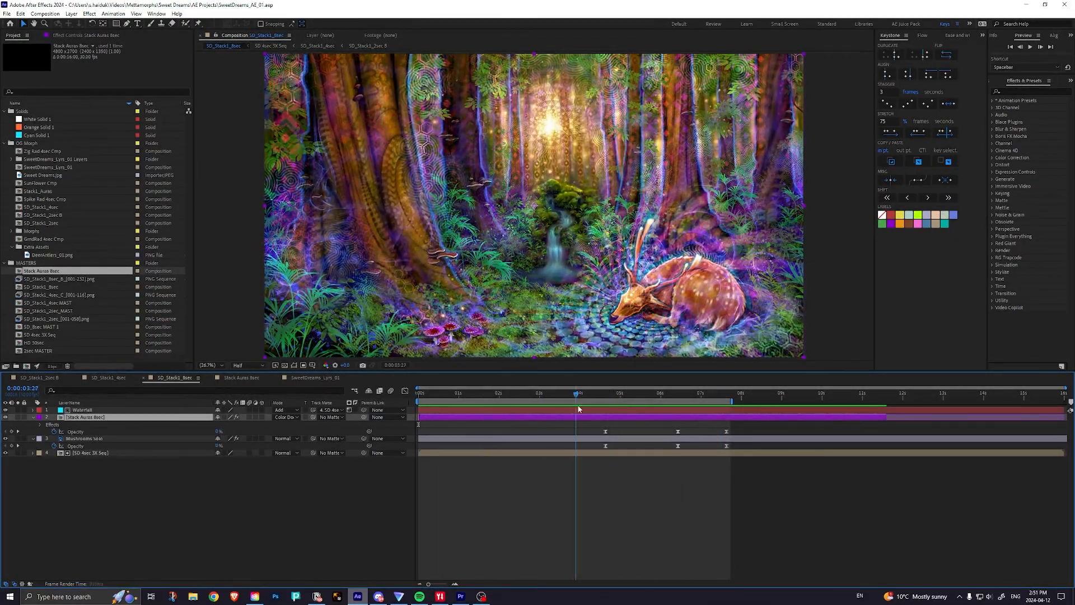
# Step: Compare the SD_Stack1_2sec B layers with SD_Stack1_4sec, examining the latter's glow layers and scrubbing its timeline
pyautogui.click(49, 379)
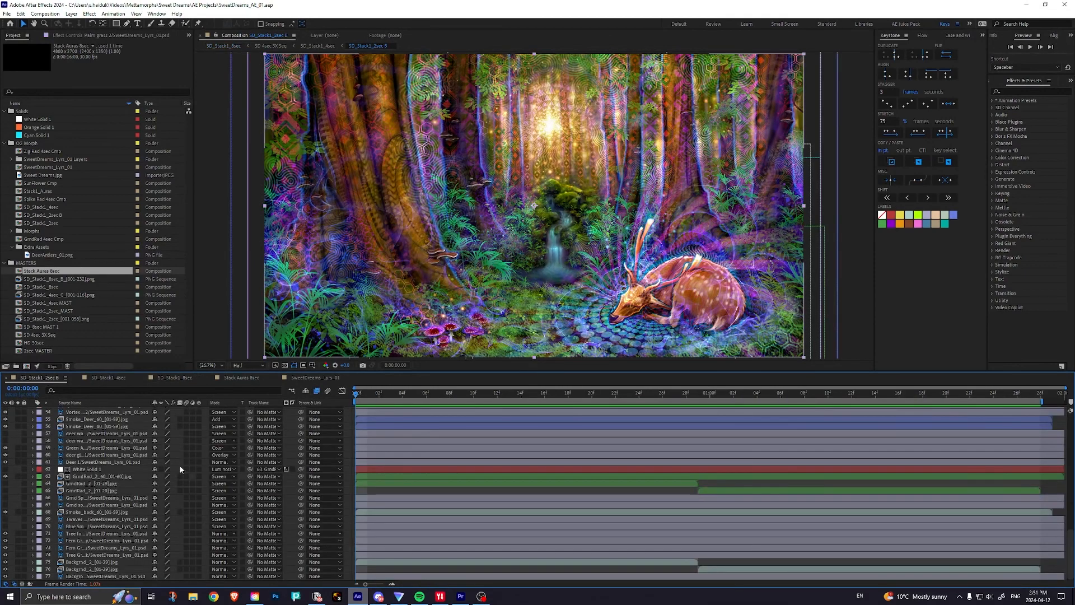
pyautogui.click(106, 378)
pyautogui.scroll(-2, 140, 447)
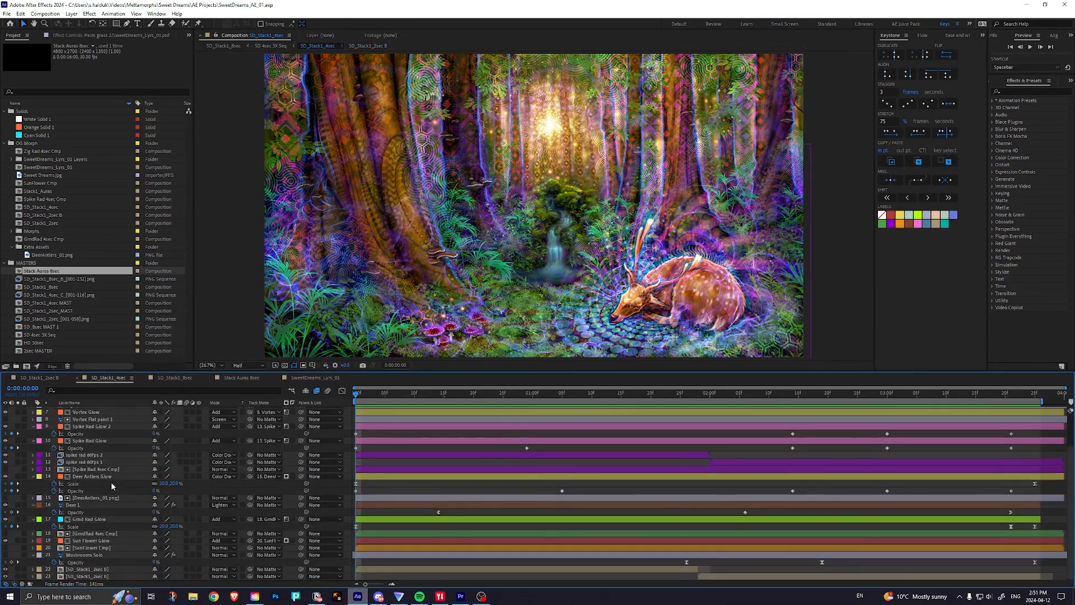
pyautogui.scroll(2, 133, 513)
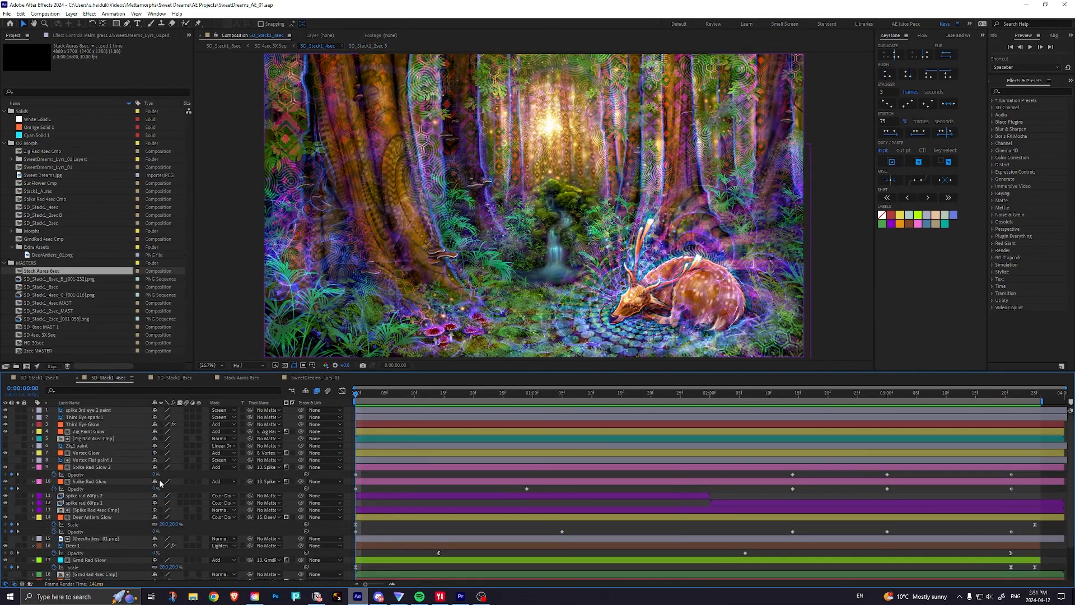
pyautogui.moveTo(372, 396); pyautogui.dragTo(304, 417)
# Step: In SD_Stack1_2sec B, check the first Backgrnd_2 sequence layer in isolation, restore the full stack and scrub the timeline
pyautogui.click(41, 378)
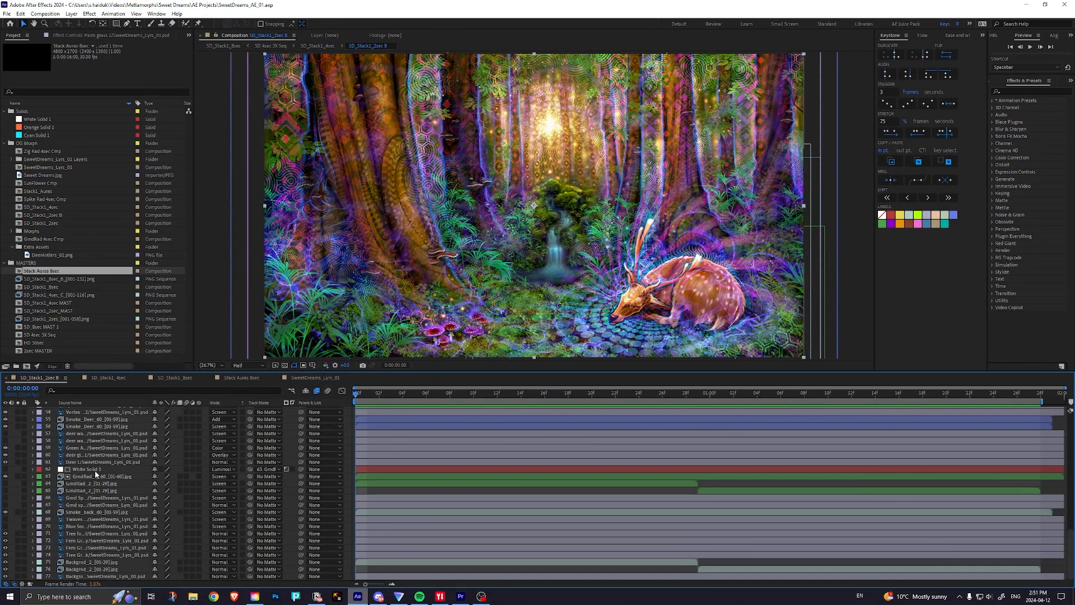
pyautogui.click(19, 562)
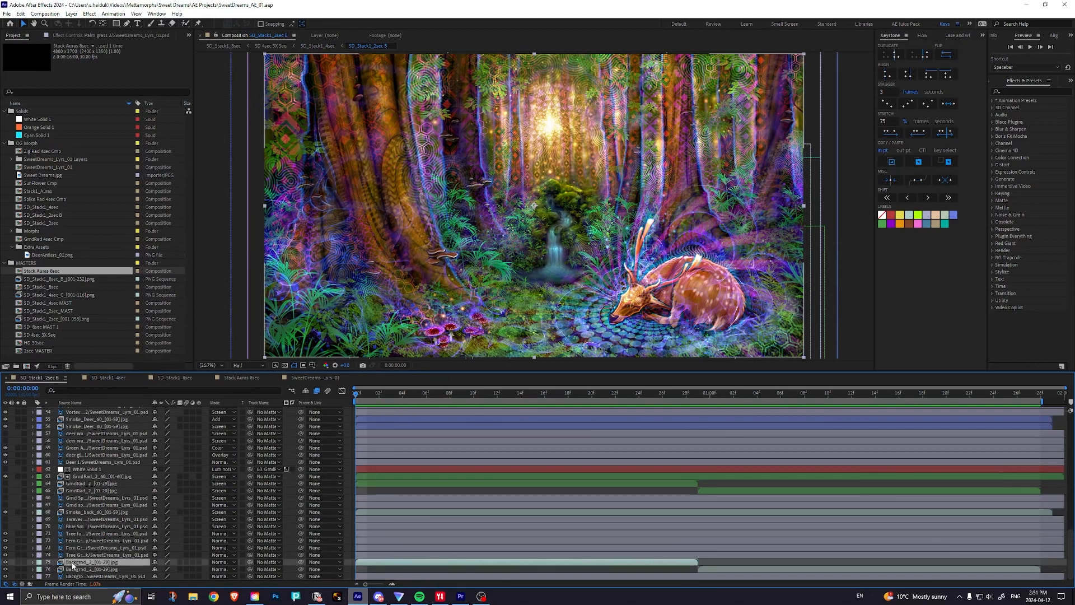
pyautogui.click(18, 563)
pyautogui.moveTo(365, 394); pyautogui.dragTo(195, 386)
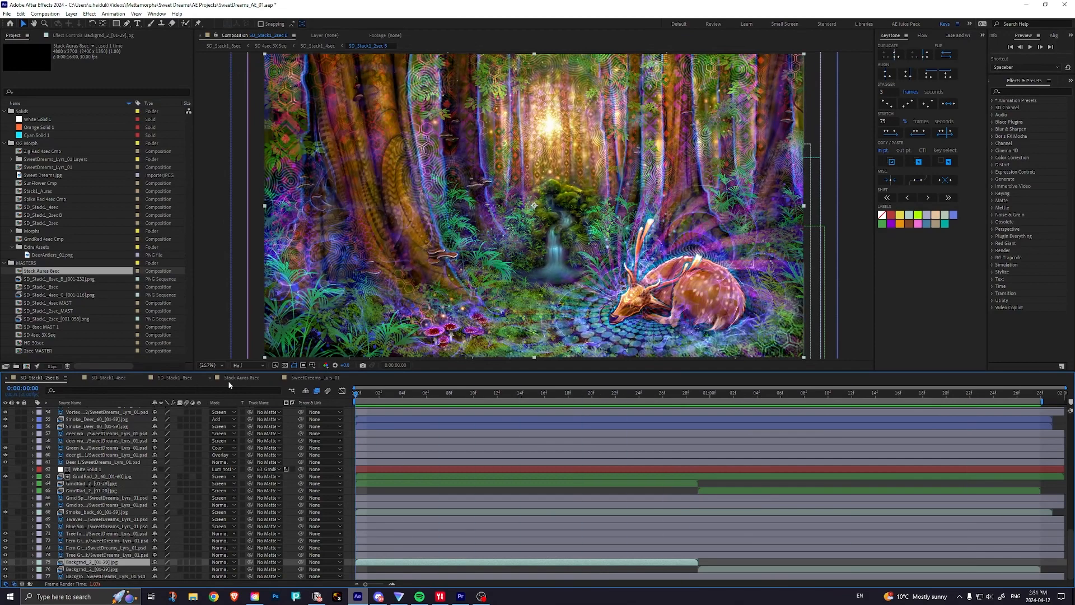
# Step: Open the Stack Auras 8sec precomp from SD_Stack1_8sec, scrub its staggered Stack1_Auras layers, and return to SD_Stack1_8sec
pyautogui.click(177, 377)
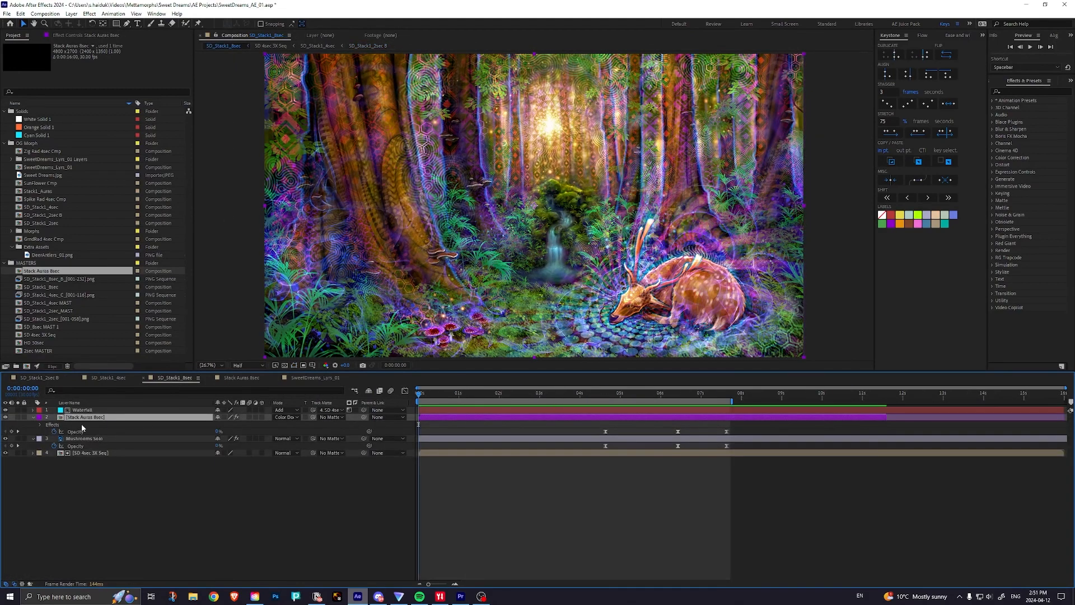
pyautogui.doubleClick(60, 418)
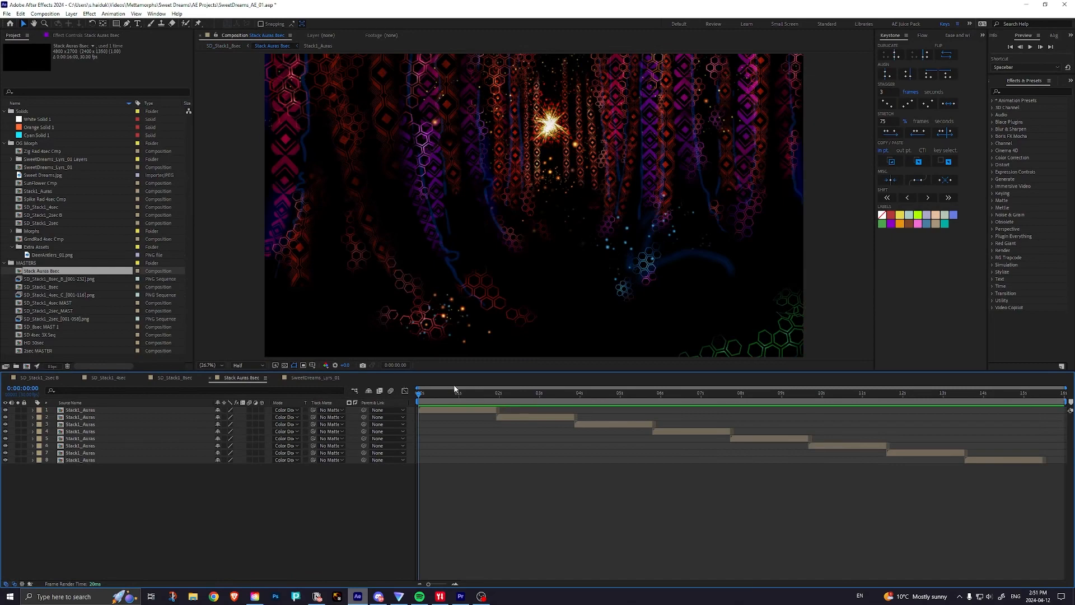
pyautogui.moveTo(420, 394); pyautogui.dragTo(395, 402)
pyautogui.click(176, 379)
# Step: Revisit SD_Stack1_4sec, then look through the morph sequence layers of SD_Stack1_2sec B up to the start of the stack
pyautogui.click(122, 379)
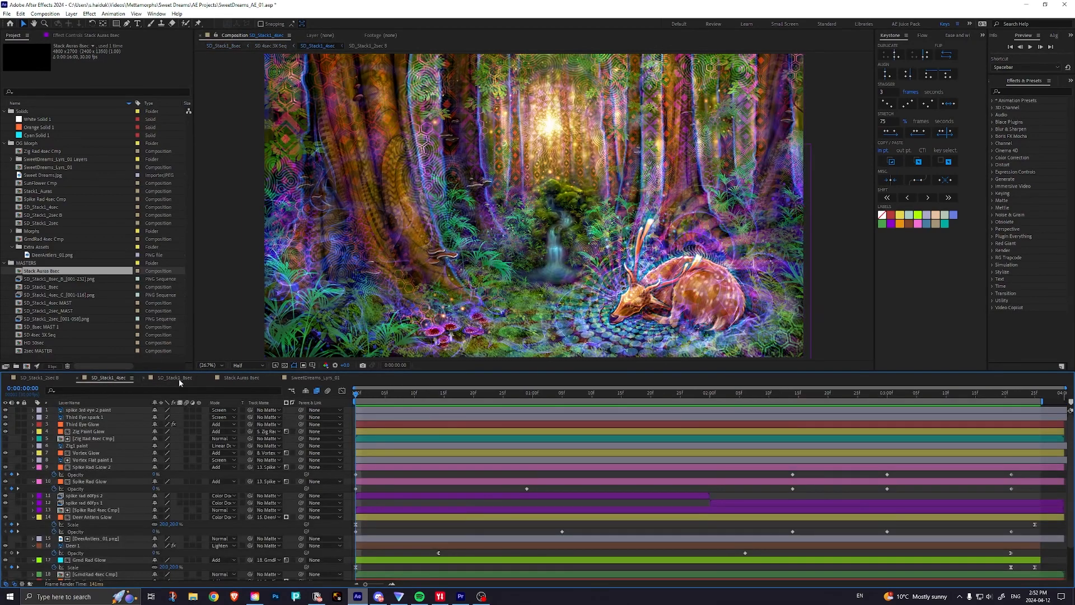
pyautogui.click(38, 379)
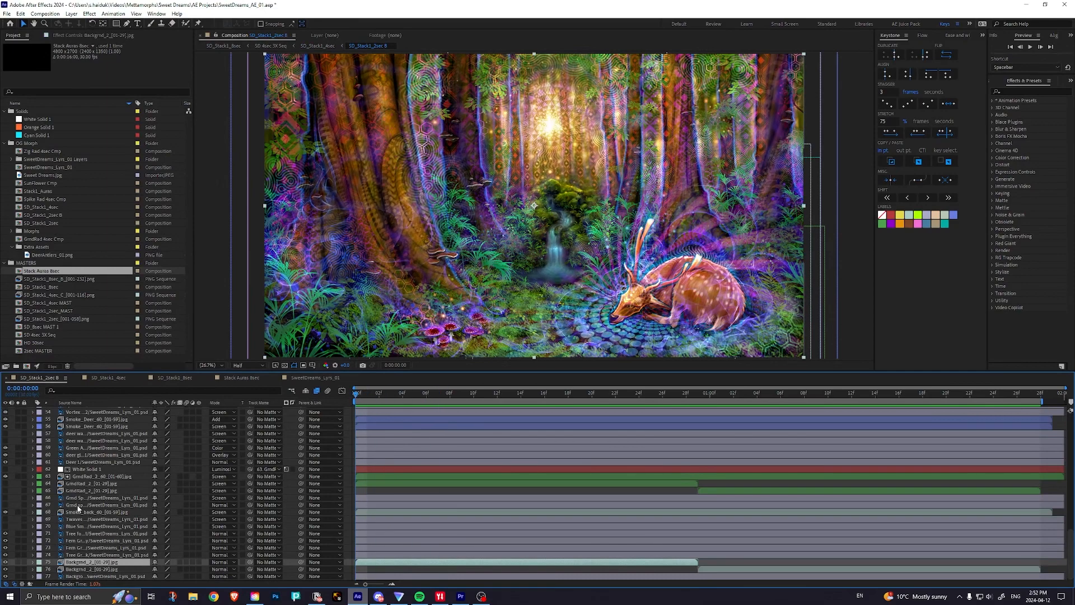
pyautogui.scroll(10, 81, 504)
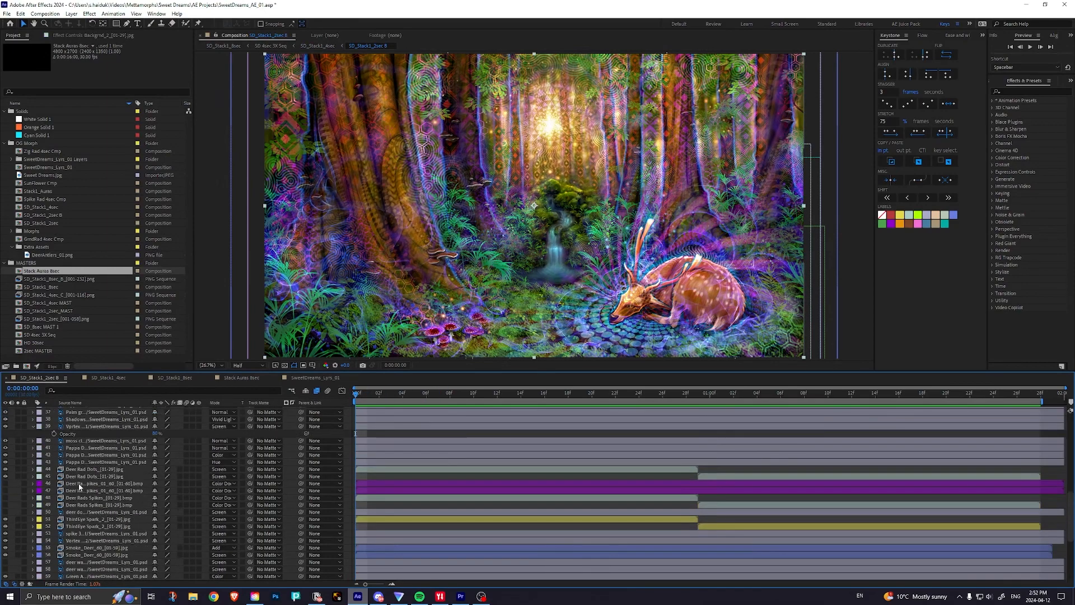
pyautogui.scroll(3, 70, 463)
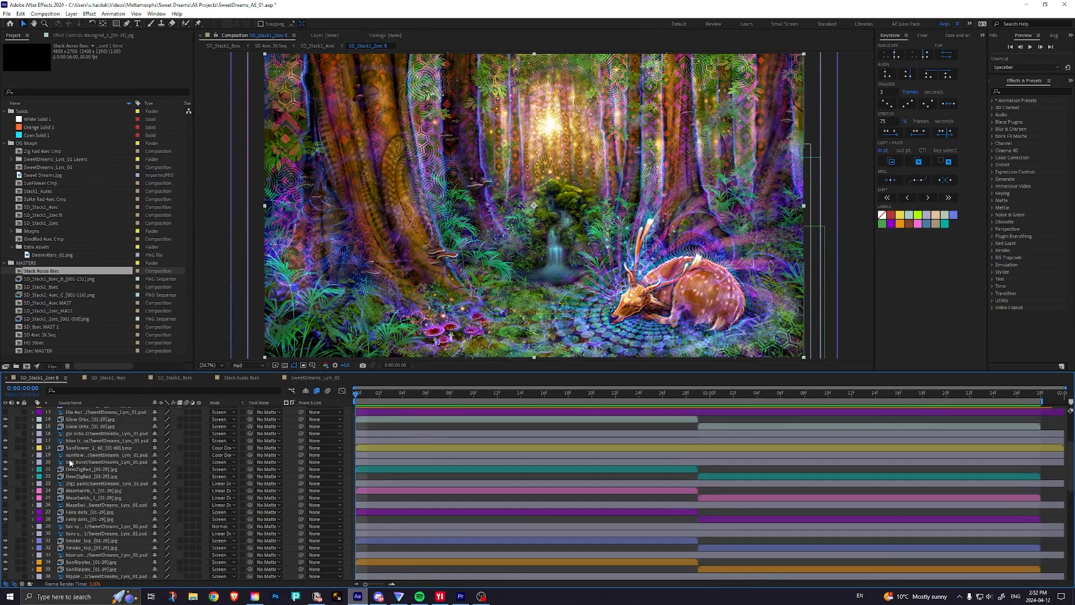
pyautogui.click(78, 476)
pyautogui.scroll(4, 78, 473)
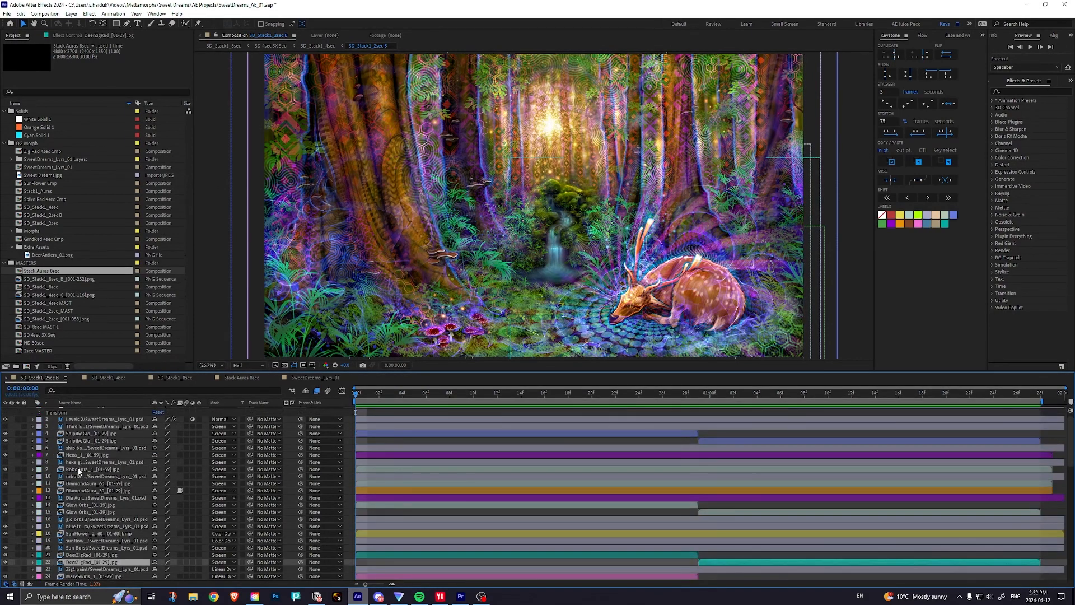
# Step: Solo the RoboAura_1 sequence layer, play its two-second loop, and turn its solo off again
pyautogui.click(79, 471)
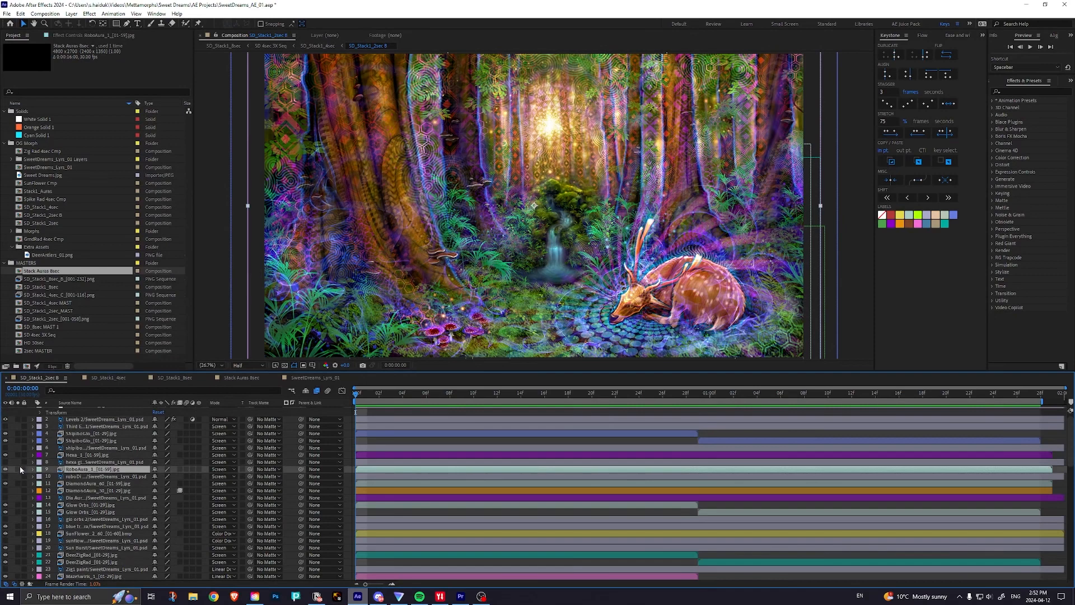
pyautogui.click(18, 469)
pyautogui.press('space')
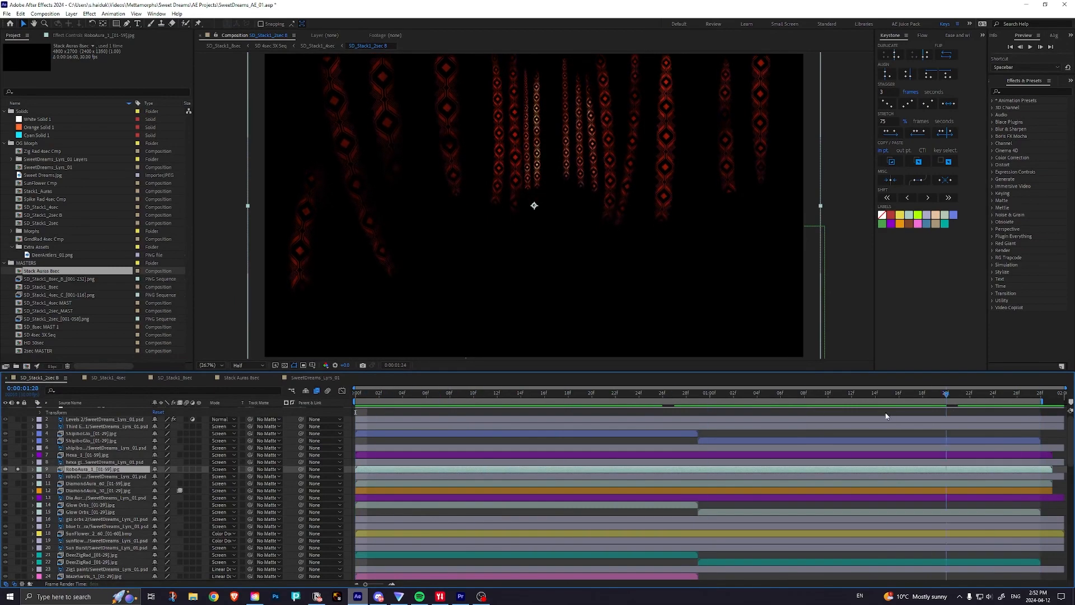
pyautogui.press('space')
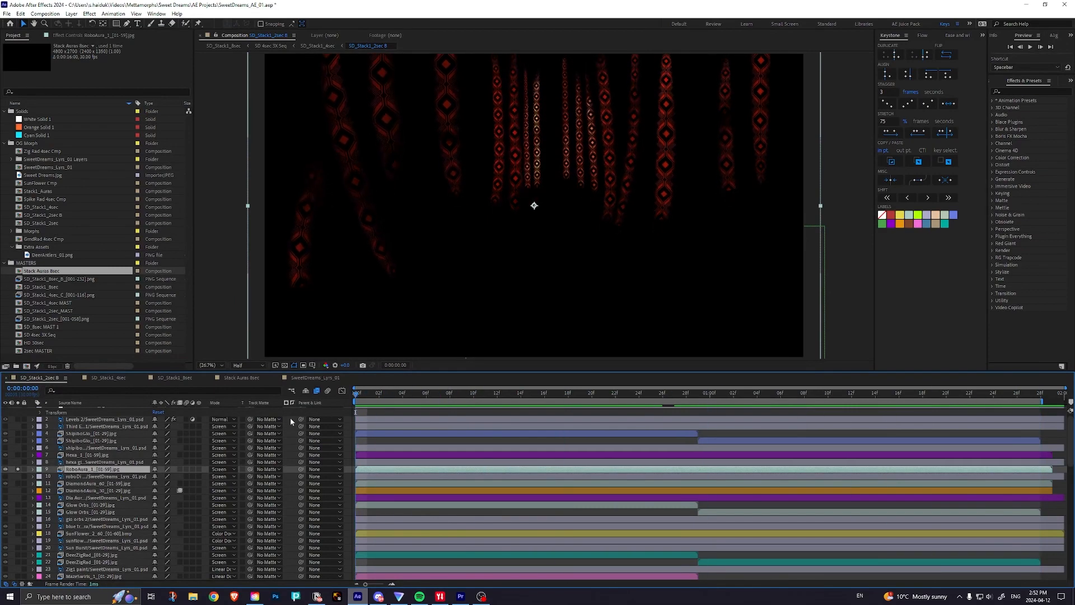
pyautogui.click(17, 471)
# Step: Compare the lower layers of SD_Stack1_2sec B with the original artwork layers in the SweetDreams_Lyrs_01 composition
pyautogui.scroll(-10, 70, 518)
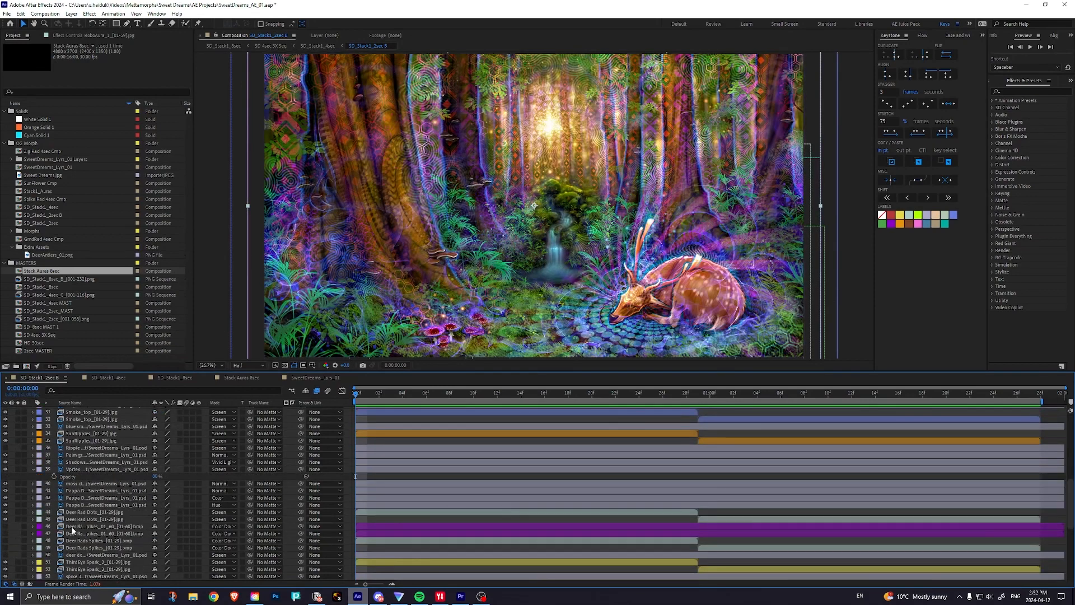
pyautogui.scroll(-6, 79, 521)
pyautogui.scroll(-4, 85, 531)
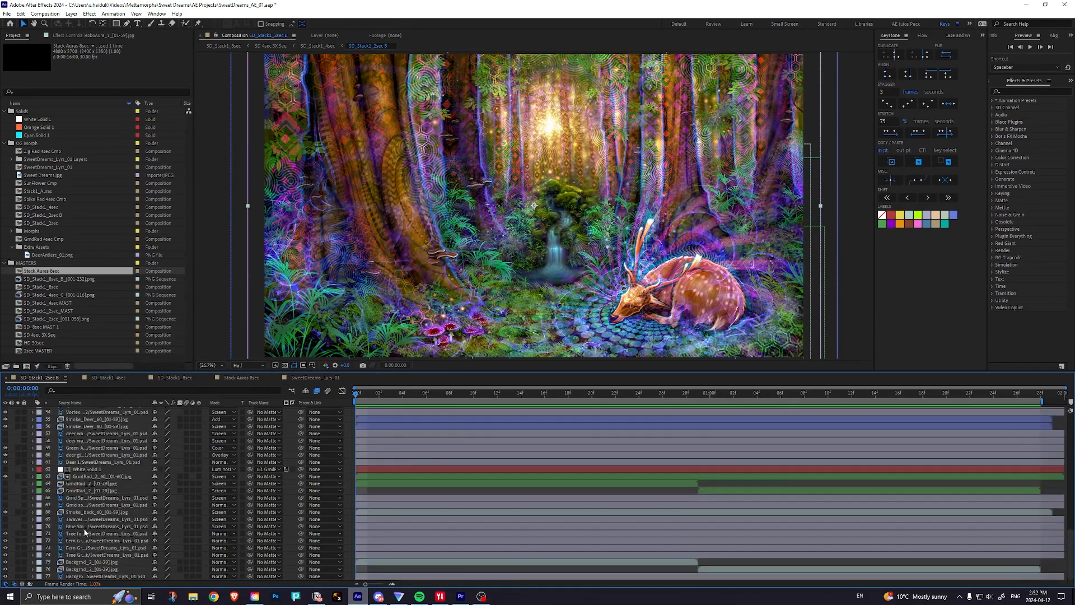
pyautogui.click(303, 377)
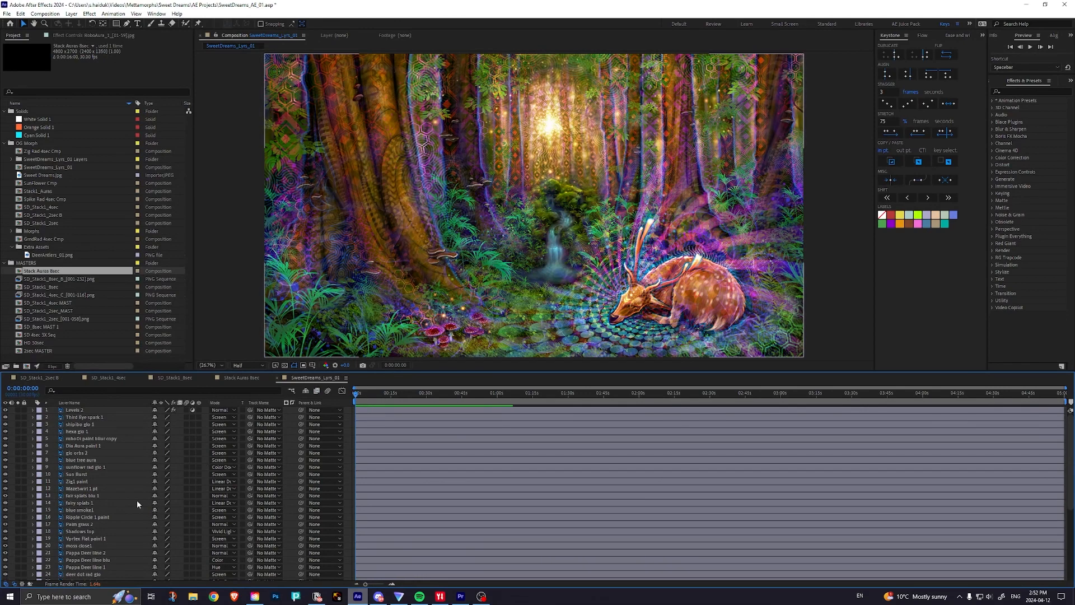
pyautogui.click(39, 378)
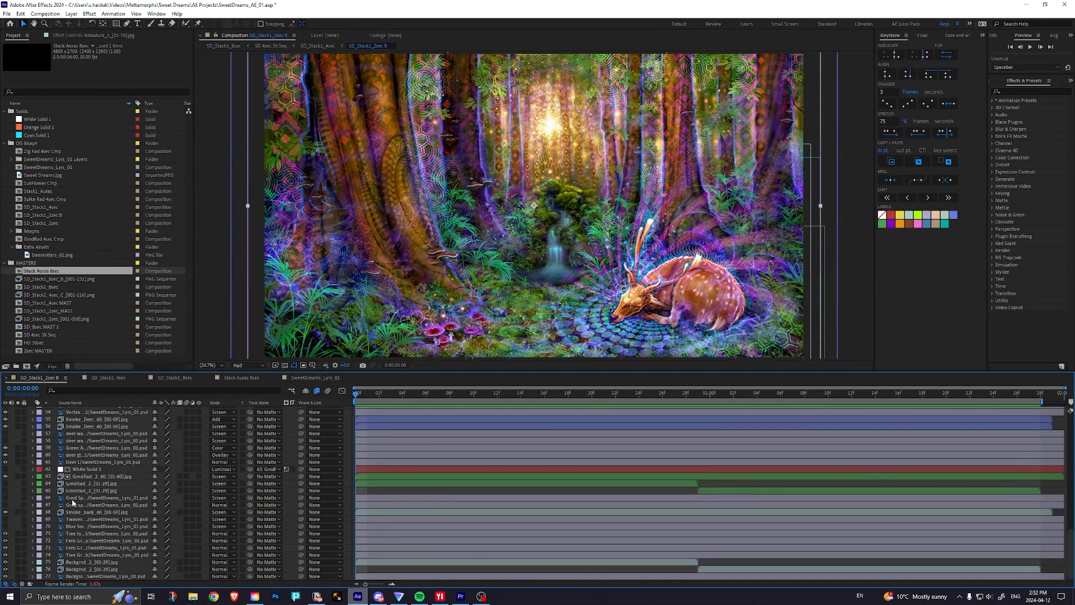
# Step: Solo the first Backgrnd_2 sequence layer to view the background morph alone, then turn its solo off
pyautogui.click(72, 562)
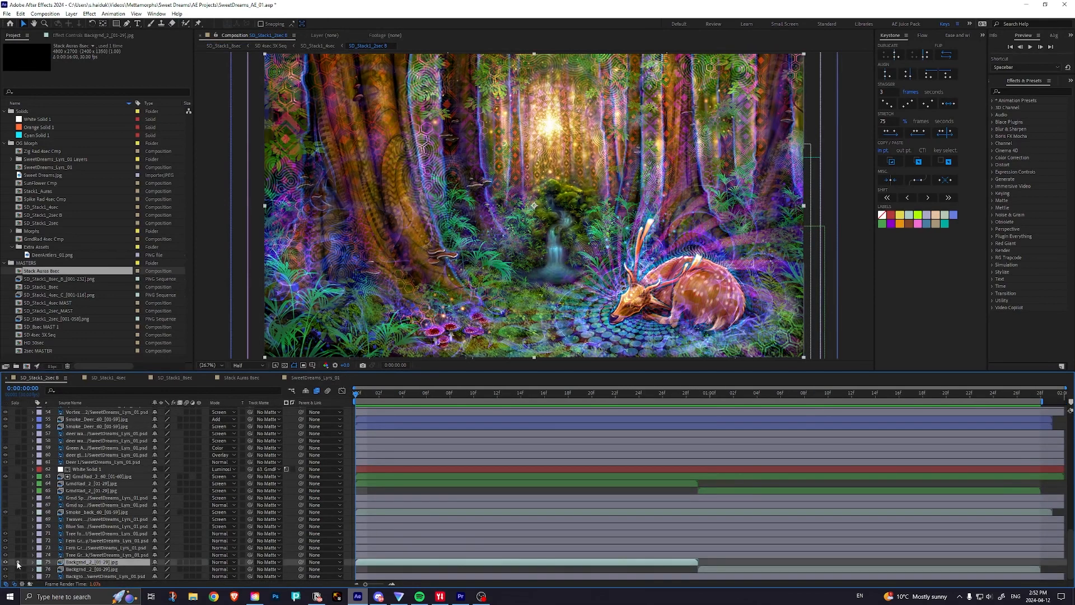
pyautogui.click(17, 562)
pyautogui.click(17, 563)
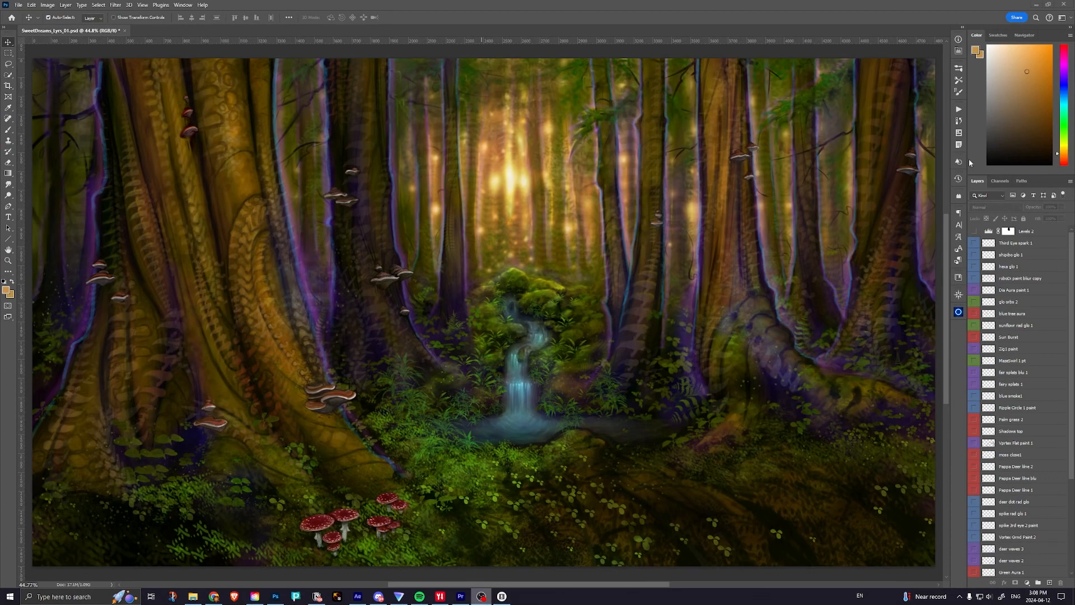
# Step: Switch to Photoshop and create a new document from the current history state of the forest background
pyautogui.click(958, 135)
pyautogui.click(910, 281)
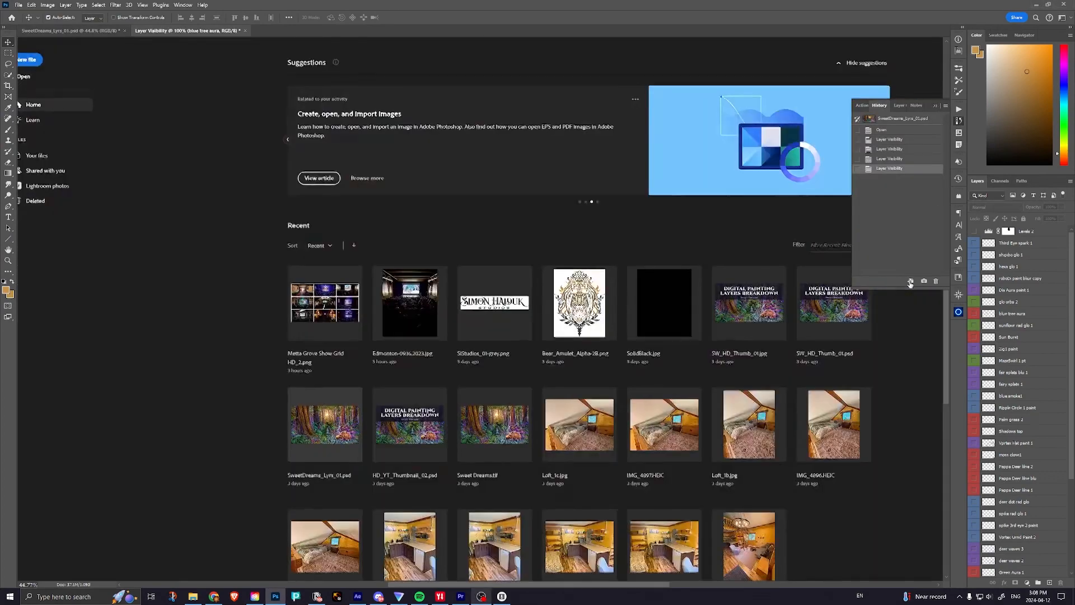
pyautogui.hotkey('ctrl', '0')
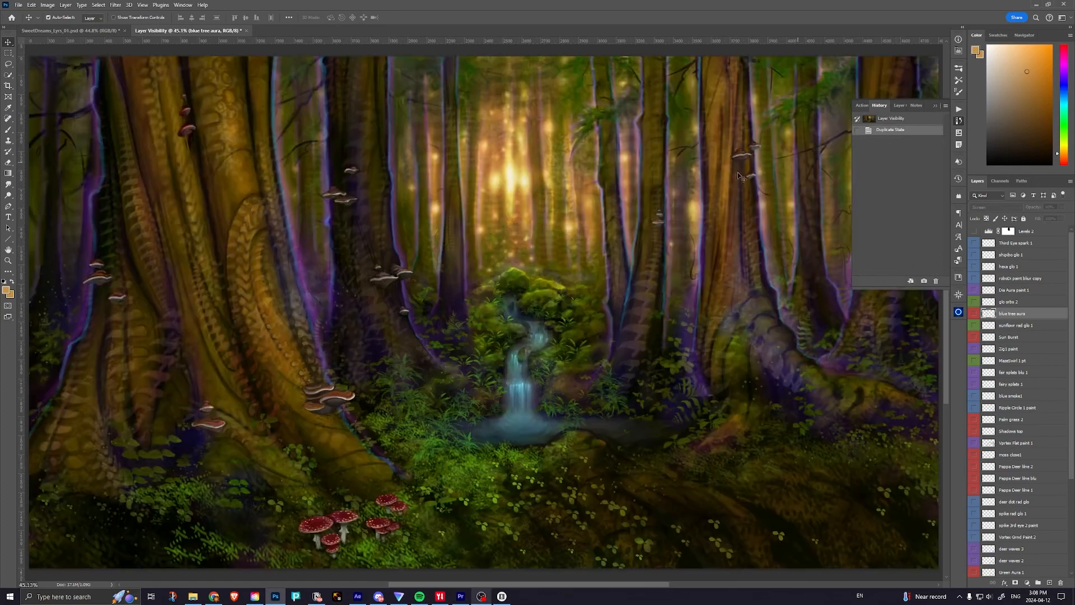
pyautogui.click(935, 106)
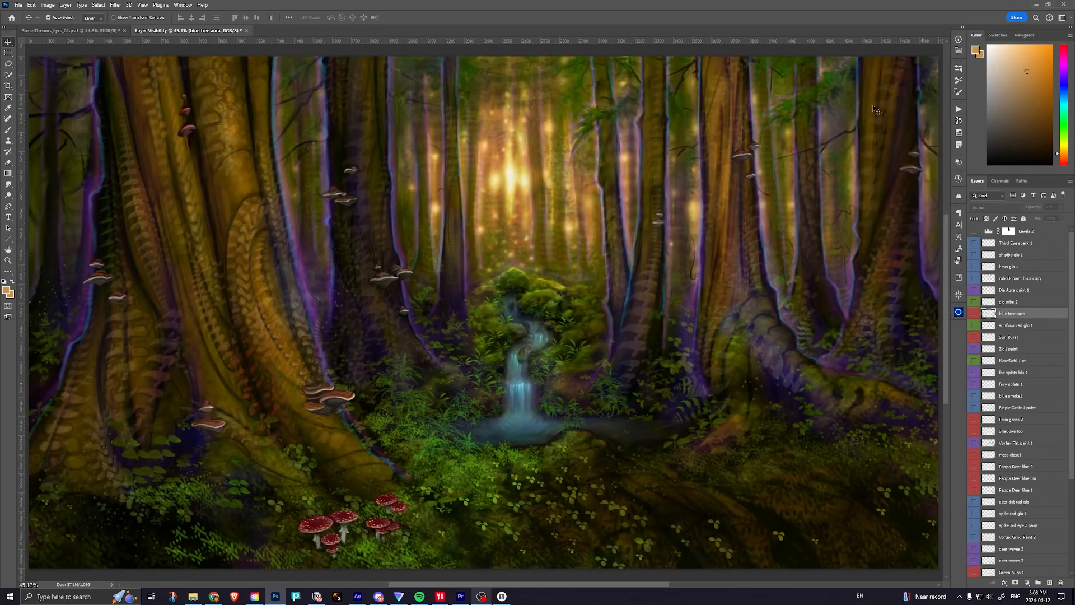
# Step: Flatten the duplicated forest document into a single image
pyautogui.click(66, 5)
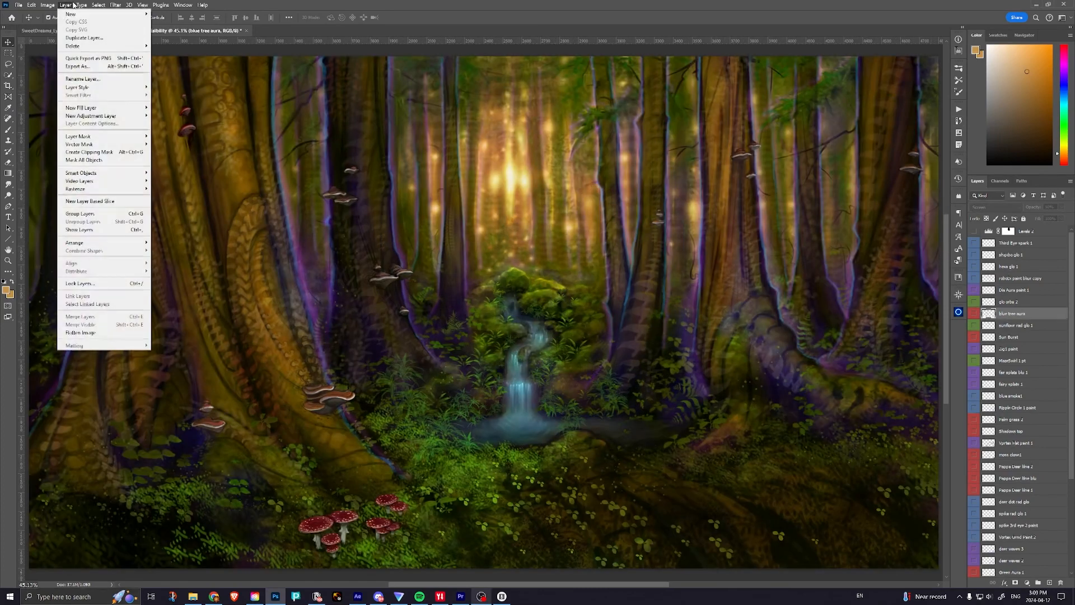
pyautogui.click(101, 333)
pyautogui.click(500, 219)
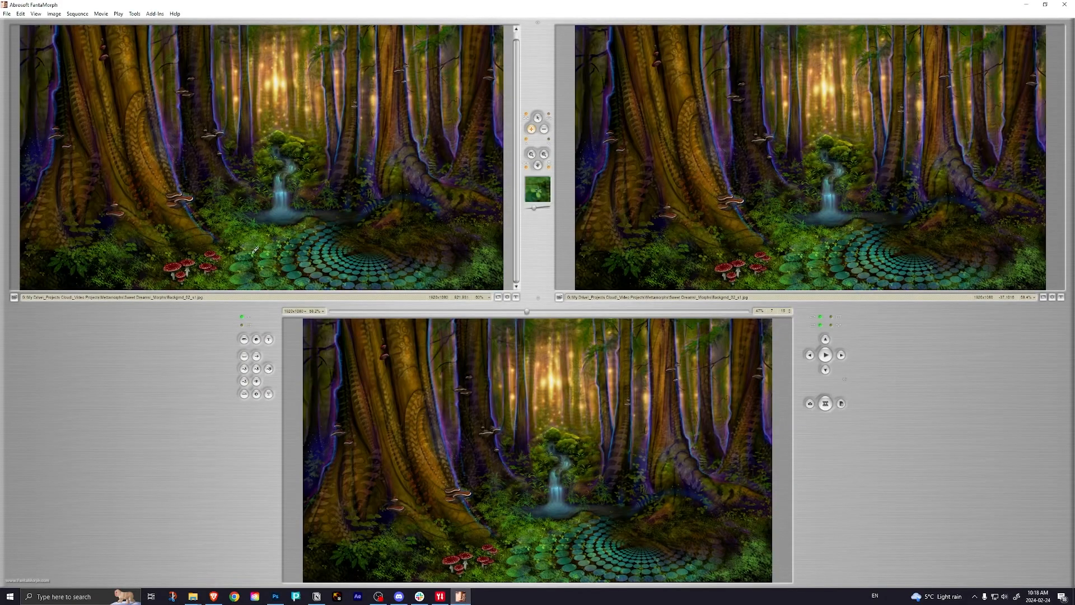
# Step: In Abrosoft FantaMorph, start a new project without saving the current one, and dismiss the Project Wizard
pyautogui.click(7, 14)
pyautogui.click(19, 25)
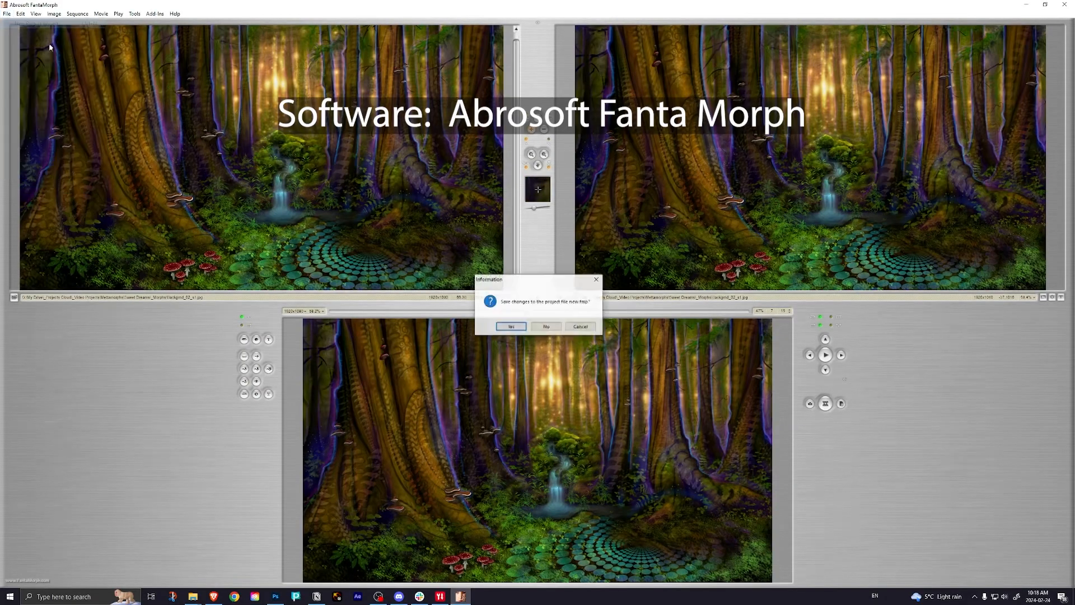
pyautogui.click(538, 327)
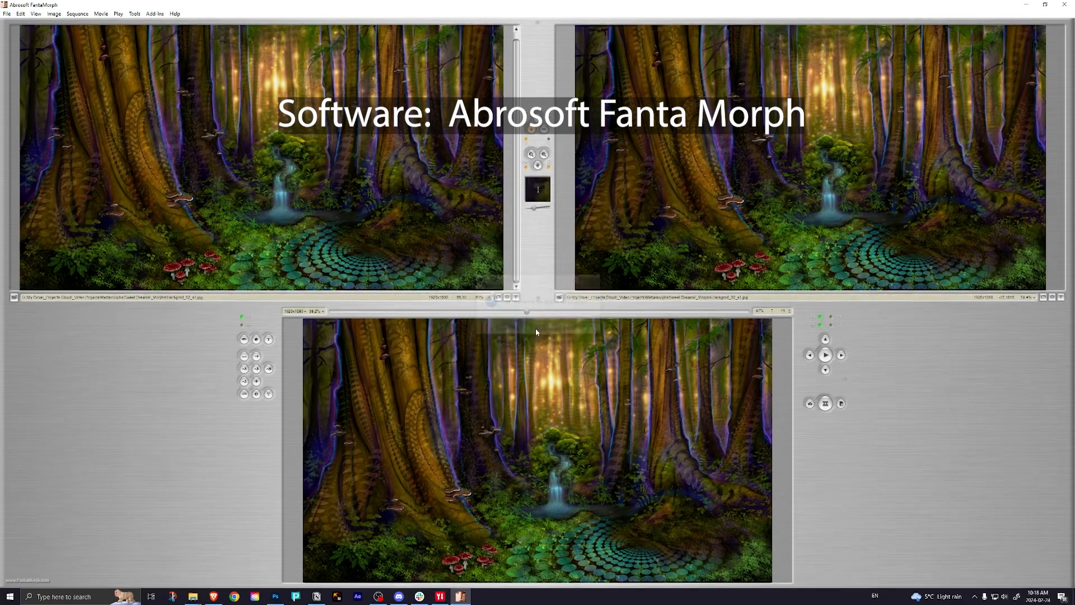
pyautogui.moveTo(150, 29); pyautogui.dragTo(369, 76)
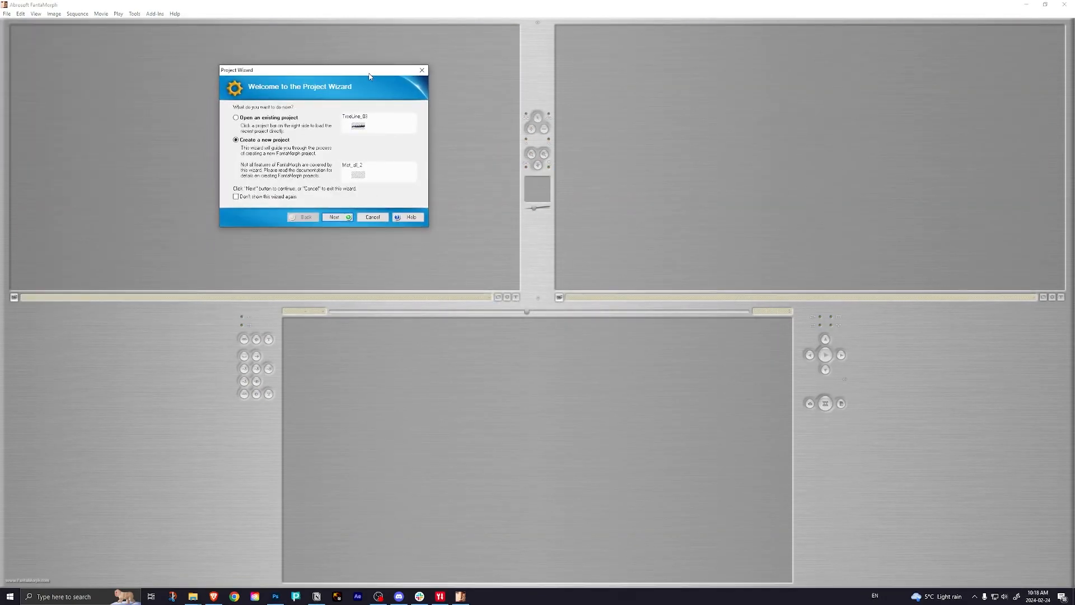
pyautogui.moveTo(328, 75); pyautogui.dragTo(313, 73)
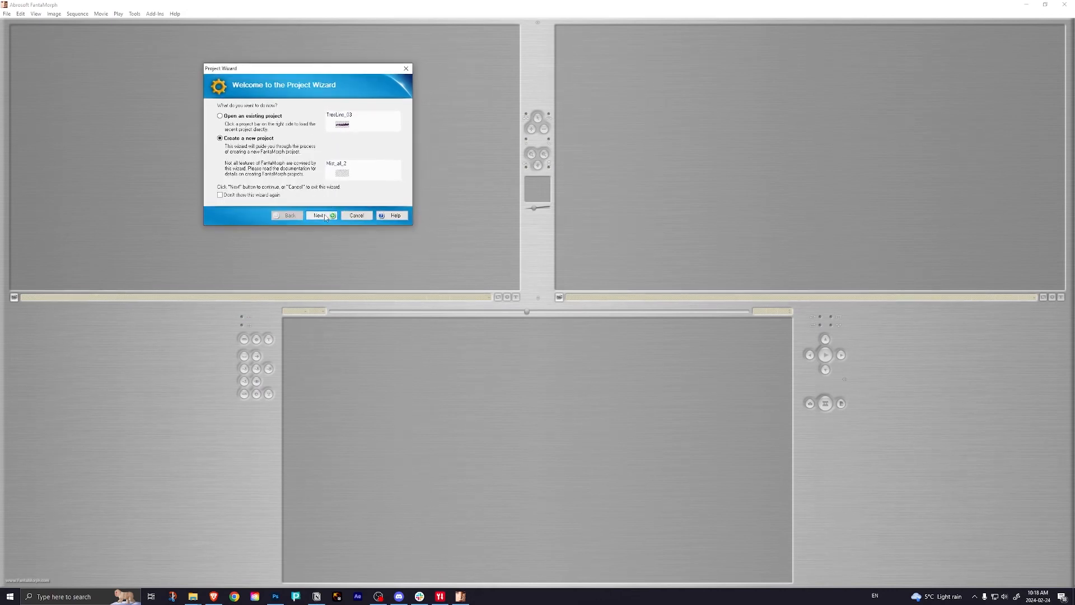
pyautogui.click(405, 66)
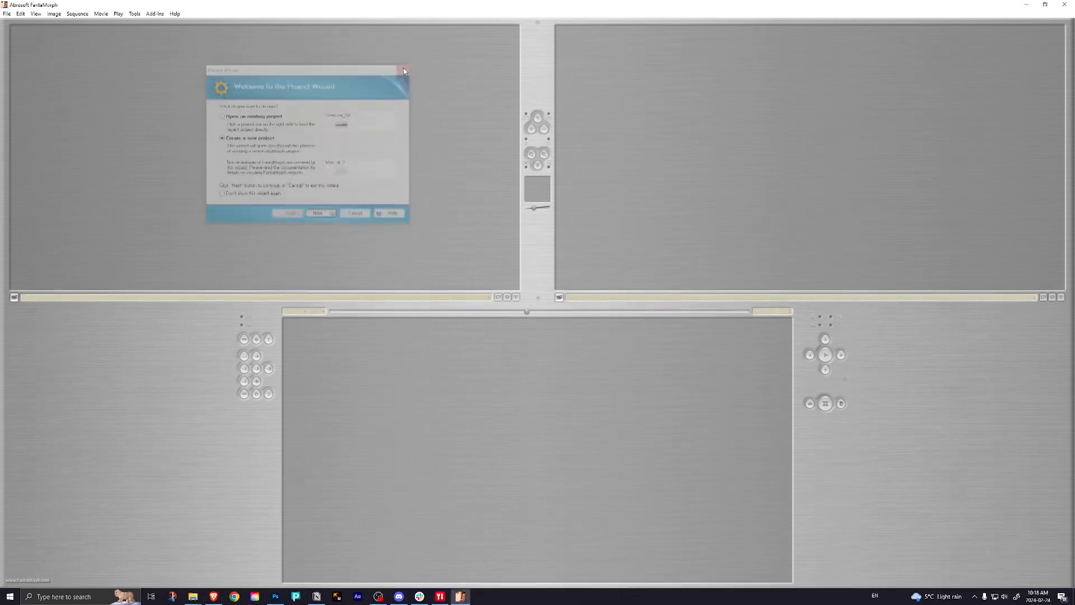
# Step: Import Backgrnd_02.jpg as the first source image and accept making it smaller for better performance
pyautogui.click(14, 298)
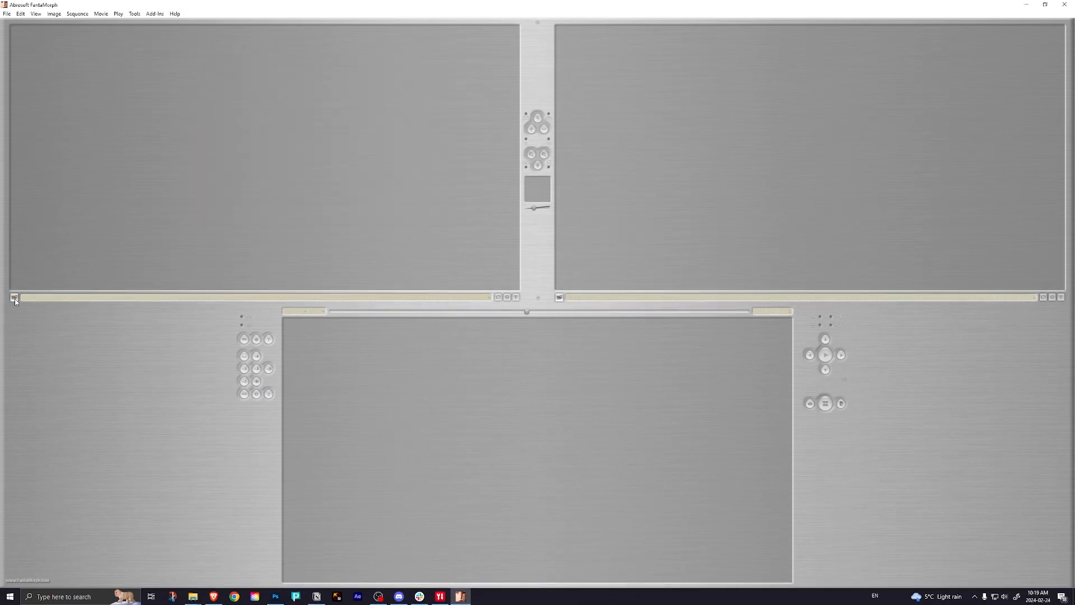
pyautogui.click(736, 109)
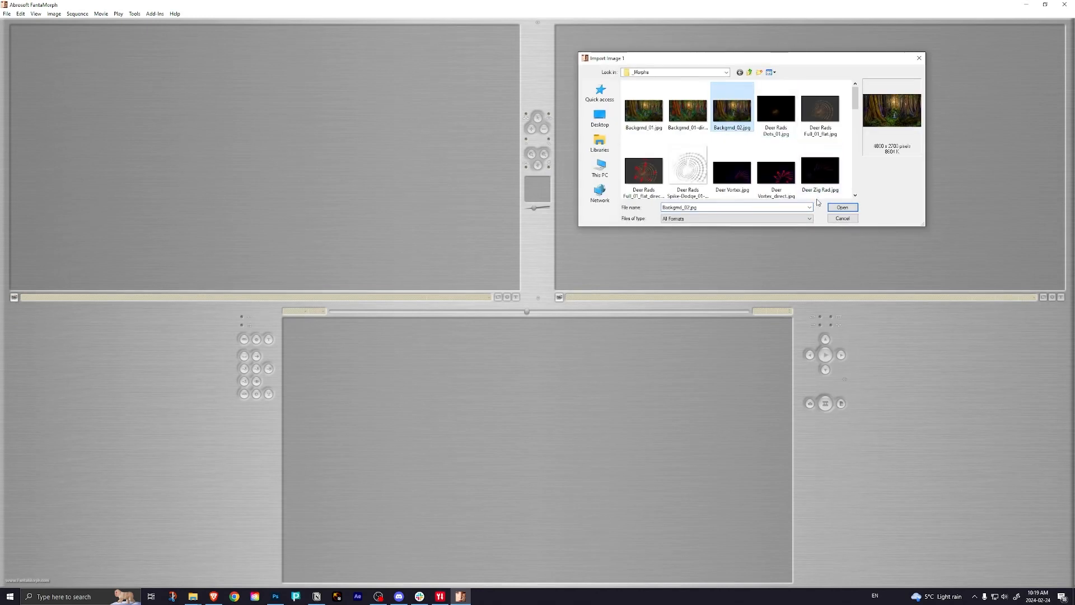
pyautogui.click(842, 207)
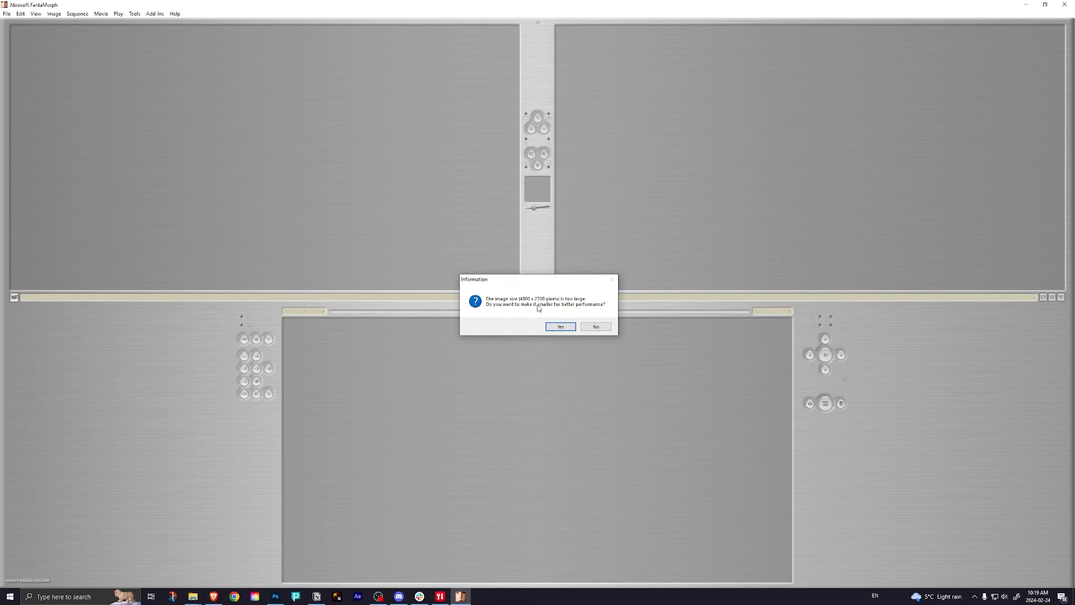
pyautogui.click(560, 328)
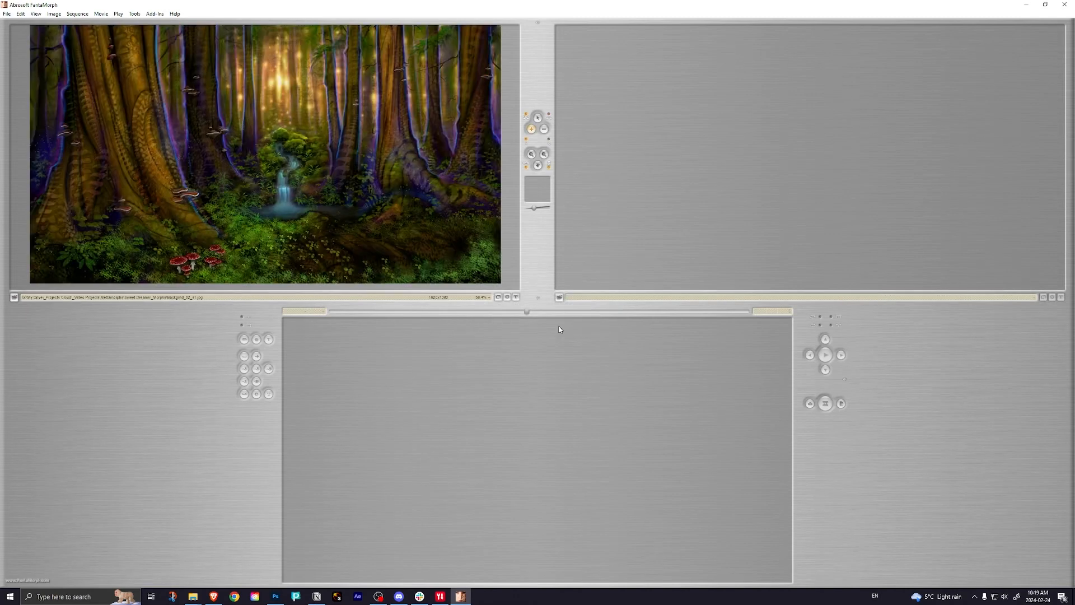
pyautogui.click(559, 297)
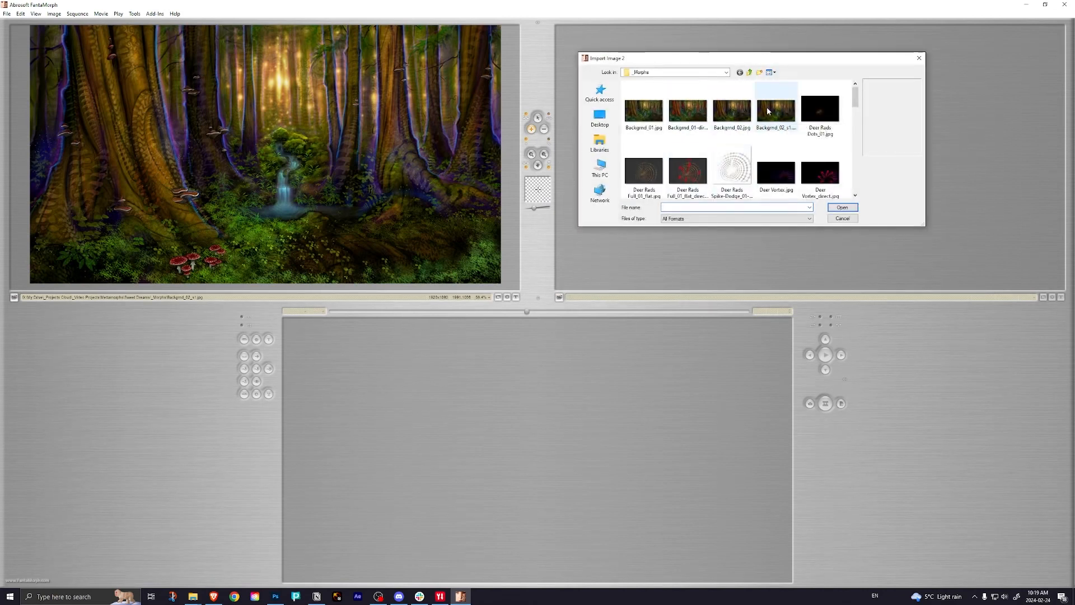
pyautogui.click(768, 111)
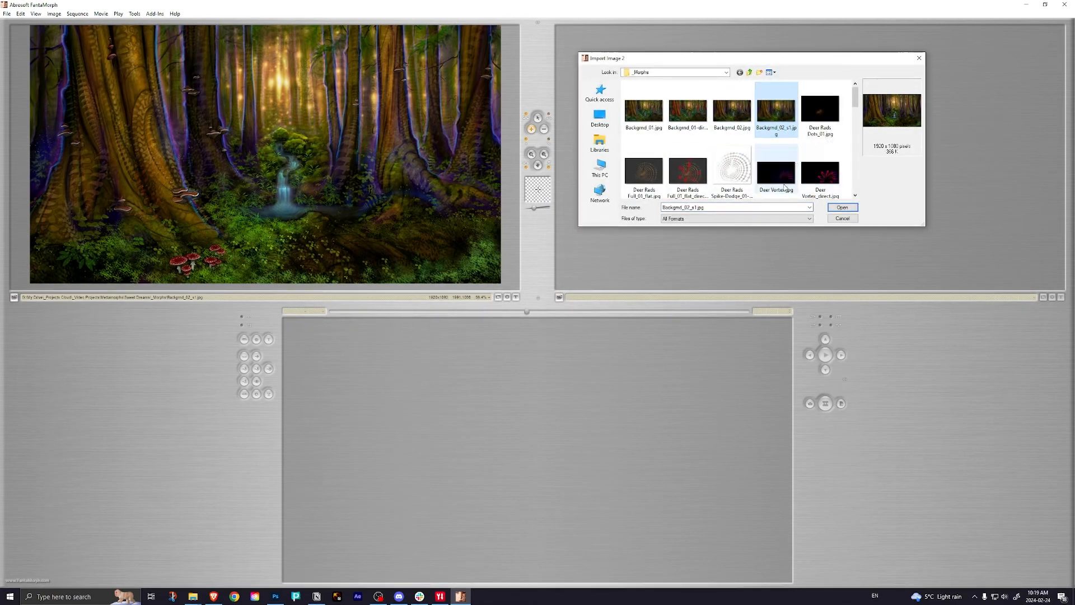
pyautogui.click(842, 219)
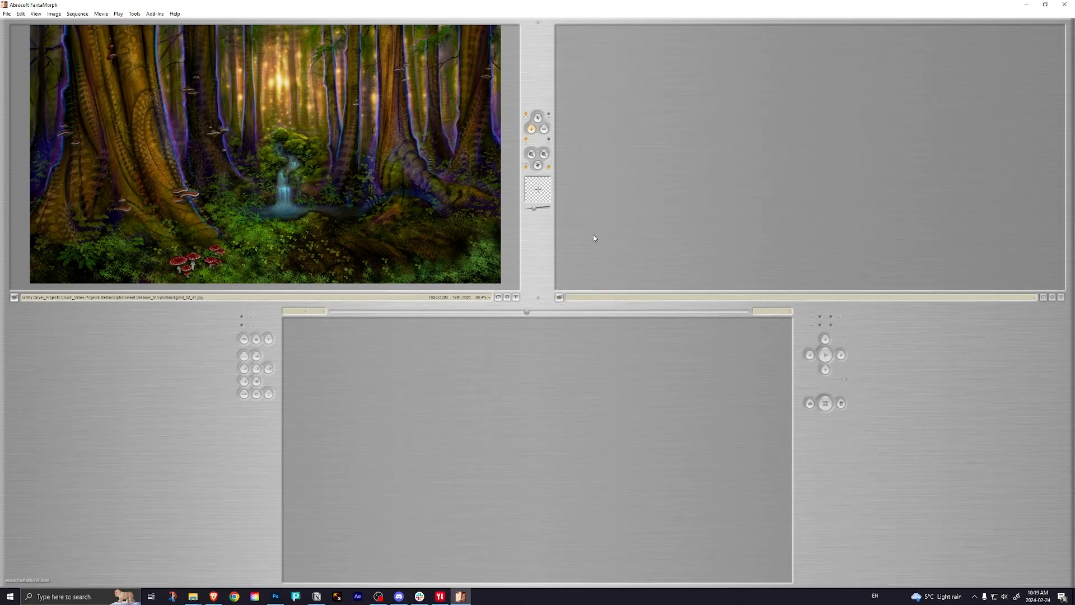
# Step: Import the reduced Backgrnd_02_s1.jpg as the second source image
pyautogui.click(559, 297)
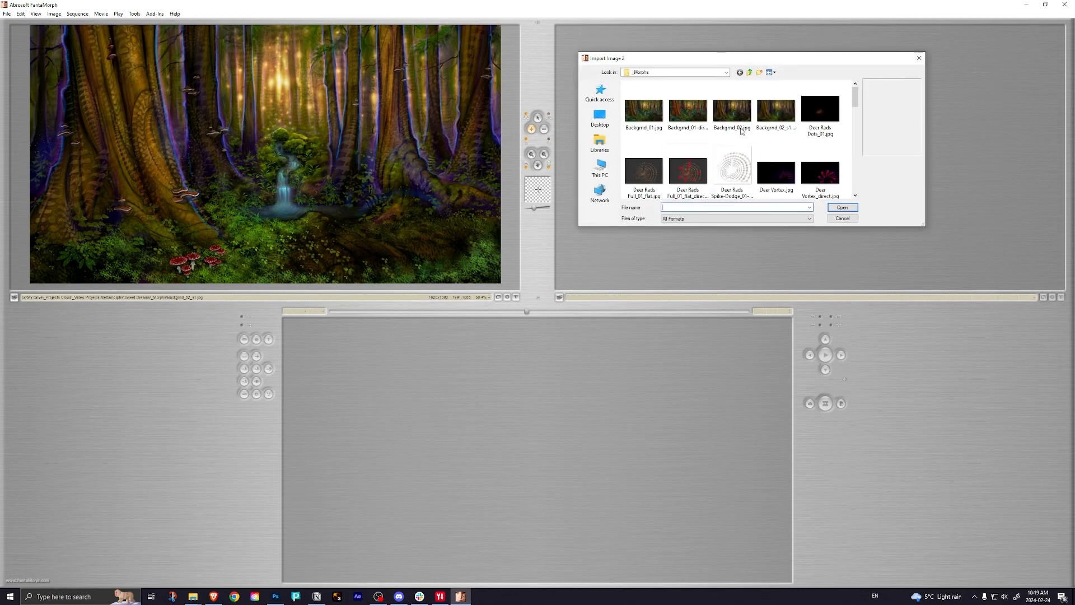
pyautogui.click(776, 108)
pyautogui.click(841, 208)
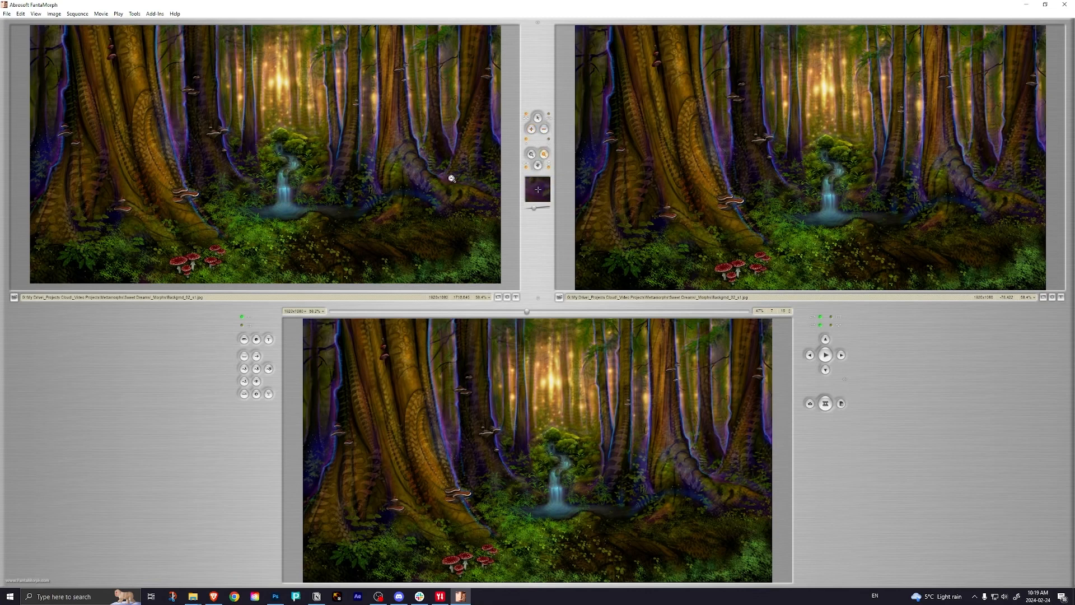
# Step: Place key dots down the lower right border of the first image and along its whole bottom border
pyautogui.click(545, 156)
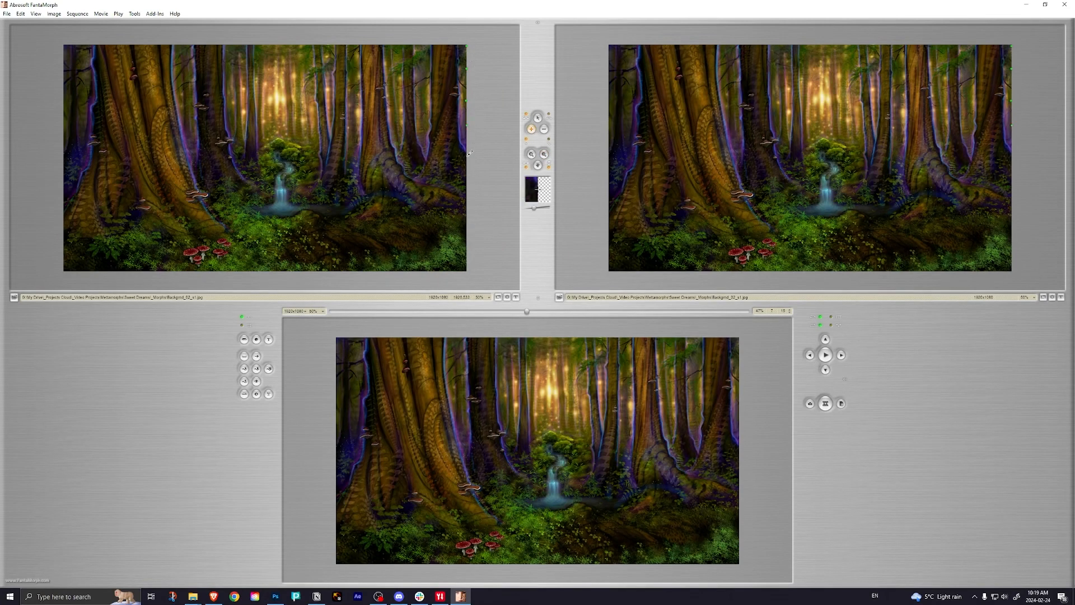
pyautogui.click(467, 212)
pyautogui.click(466, 271)
pyautogui.click(453, 270)
pyautogui.click(422, 270)
pyautogui.click(370, 270)
pyautogui.click(317, 270)
pyautogui.click(275, 269)
pyautogui.click(233, 270)
pyautogui.click(200, 270)
pyautogui.click(166, 269)
pyautogui.click(134, 268)
pyautogui.click(99, 269)
pyautogui.click(73, 270)
pyautogui.click(64, 270)
# Step: Place key dots up the left border of the first image and along the left part of its top border
pyautogui.click(65, 245)
pyautogui.click(64, 187)
pyautogui.click(64, 164)
pyautogui.click(64, 137)
pyautogui.click(64, 110)
pyautogui.click(65, 79)
pyautogui.click(66, 60)
pyautogui.click(159, 46)
pyautogui.click(180, 46)
pyautogui.click(194, 46)
pyautogui.click(217, 46)
pyautogui.click(234, 46)
# Step: Preview Backgrnd_01-direct.jpg in the _Morphs folder to review the red motion arrows, and return to FantaMorph
pyautogui.click(370, 105)
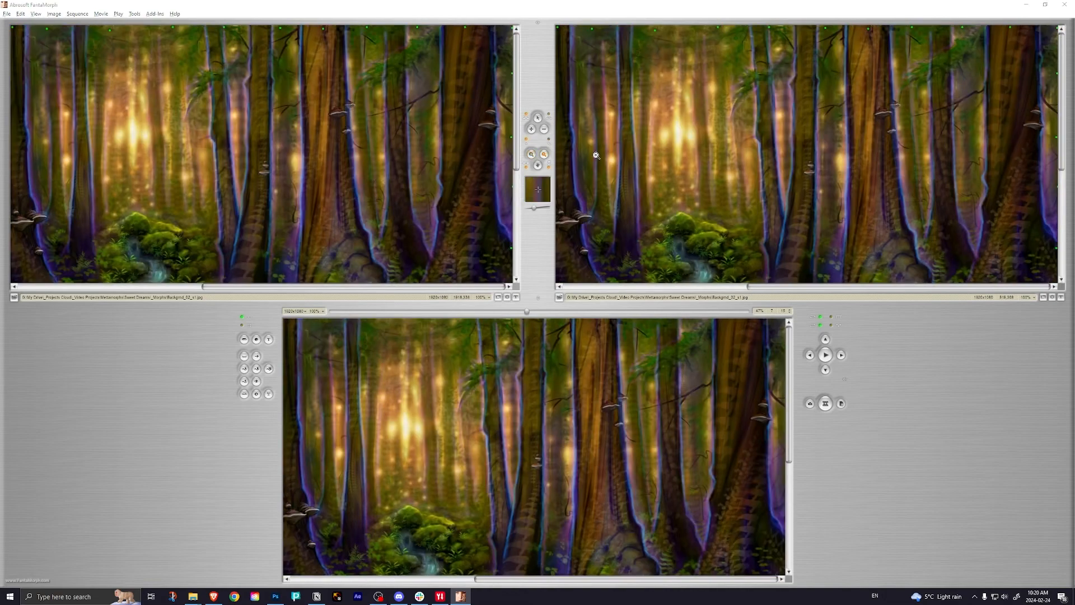
pyautogui.hotkey('alt', 'Tab')
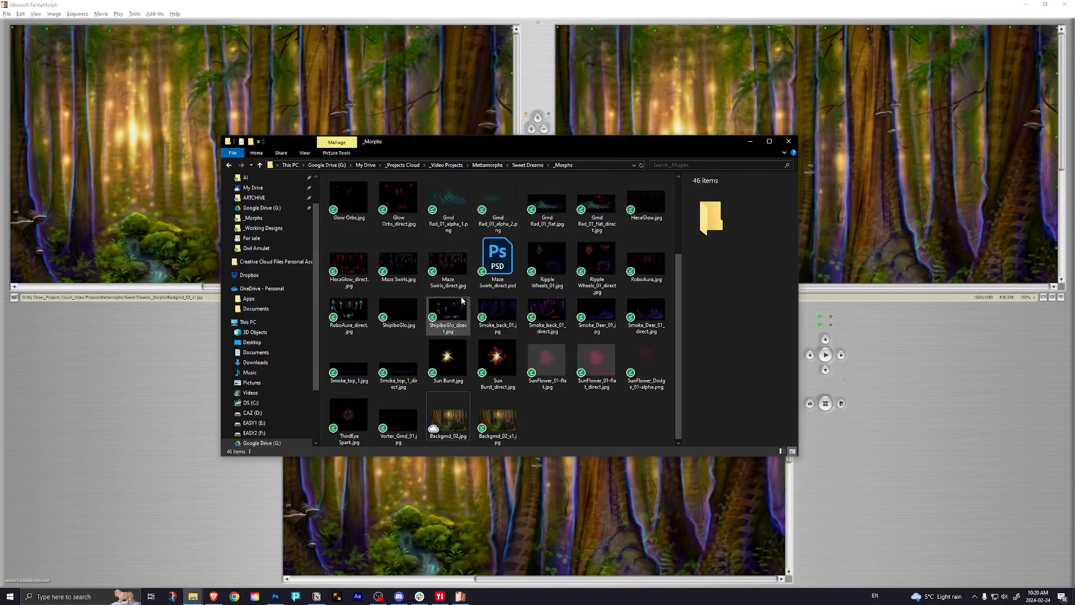
pyautogui.click(400, 213)
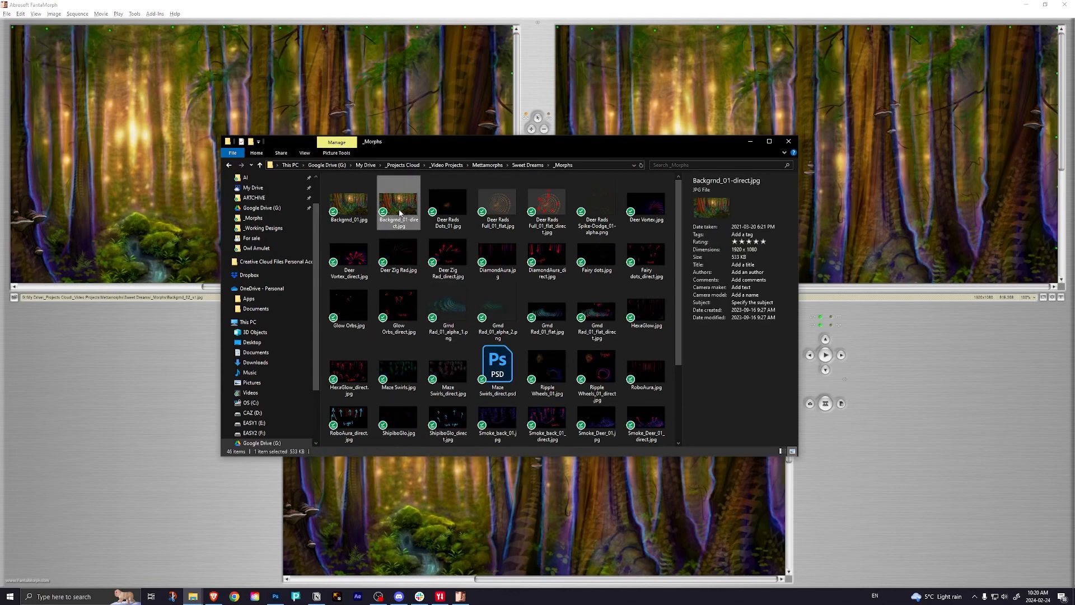
pyautogui.press('space')
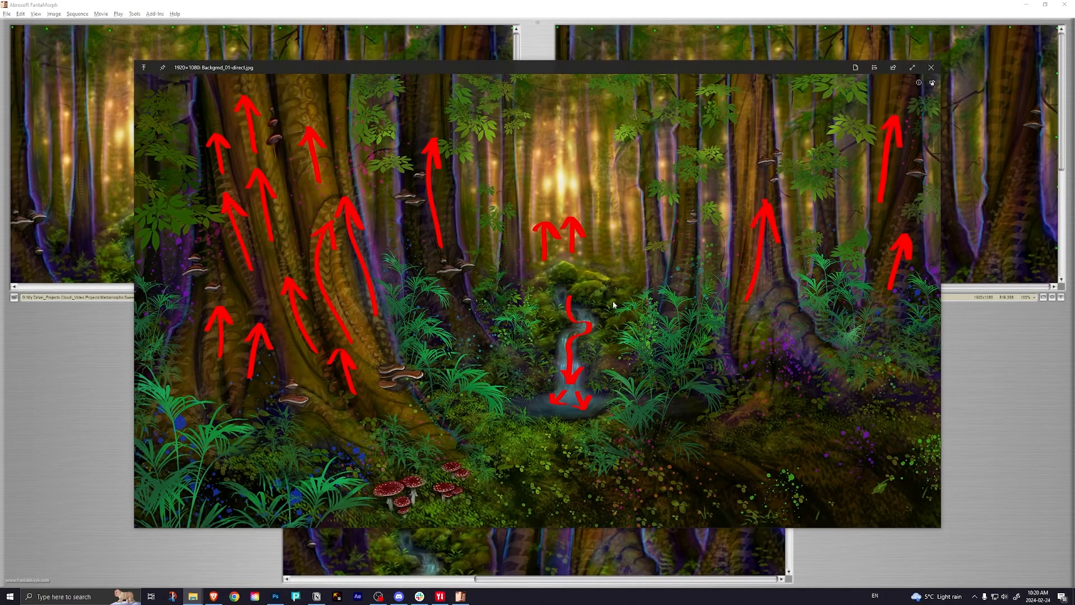
pyautogui.press('space')
pyautogui.click(475, 13)
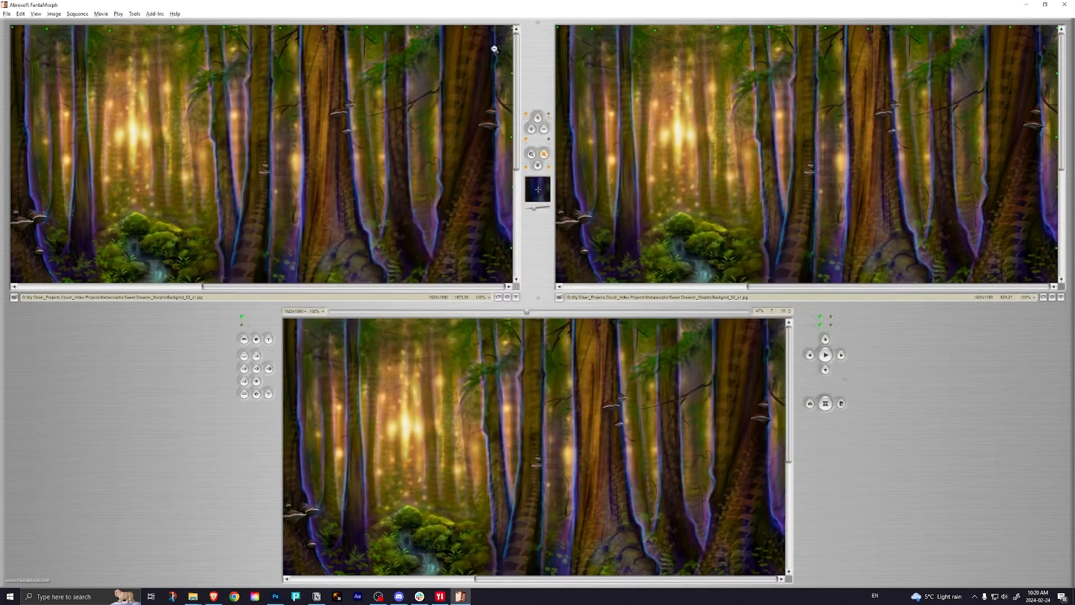
# Step: Place a line of key dots down the left edge of the large rightmost tree trunk
pyautogui.press('Escape')
pyautogui.click(443, 57)
pyautogui.click(444, 82)
pyautogui.click(444, 109)
pyautogui.click(443, 143)
pyautogui.click(442, 167)
pyautogui.click(442, 184)
pyautogui.click(440, 199)
pyautogui.click(439, 220)
pyautogui.click(434, 238)
pyautogui.click(430, 258)
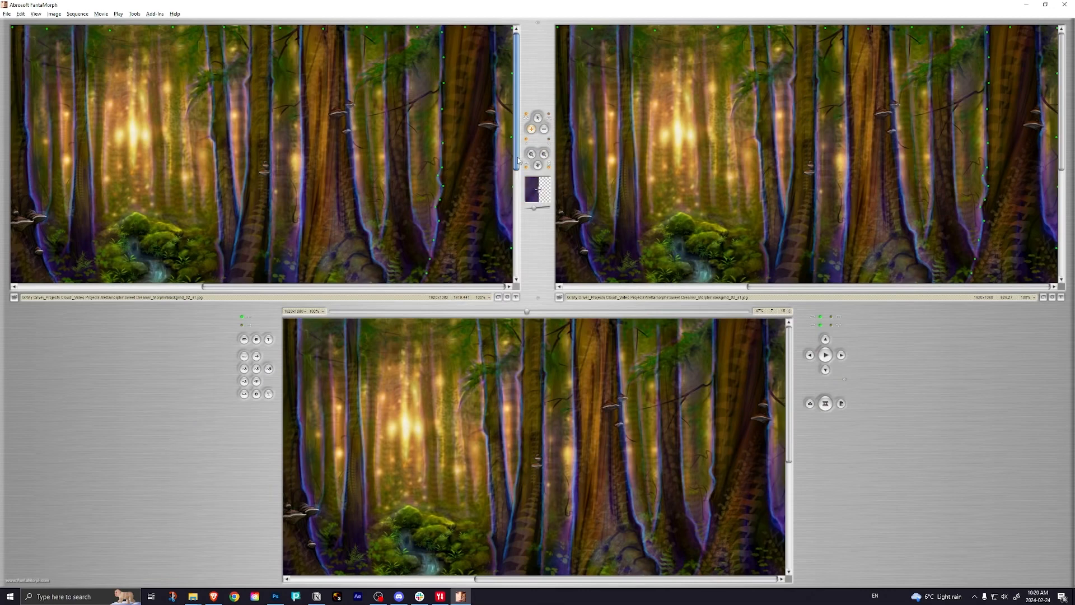
# Step: Place key dots down the right edge of the large rightmost tree trunk
pyautogui.click(495, 54)
pyautogui.click(495, 67)
pyautogui.click(496, 80)
pyautogui.click(497, 92)
pyautogui.click(497, 132)
pyautogui.click(498, 166)
pyautogui.click(509, 226)
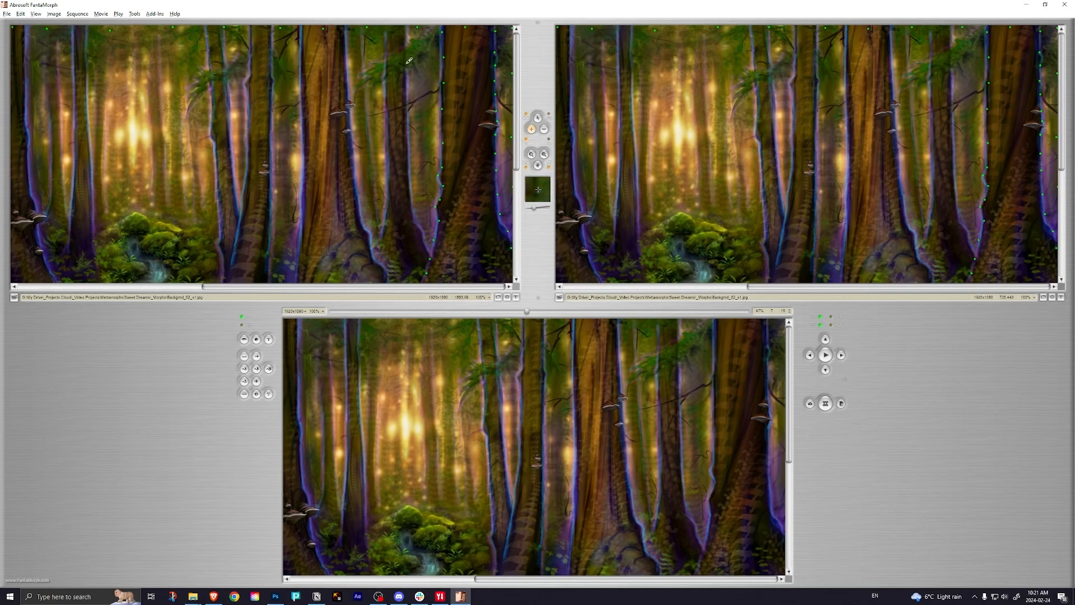
# Step: Place key dots down the left edge of the slim trunk beside it, and outline the neighbouring thick trunk with its bracket mushrooms
pyautogui.click(386, 73)
pyautogui.click(386, 95)
pyautogui.click(387, 119)
pyautogui.click(387, 144)
pyautogui.click(388, 166)
pyautogui.click(387, 191)
pyautogui.click(385, 216)
pyautogui.click(382, 237)
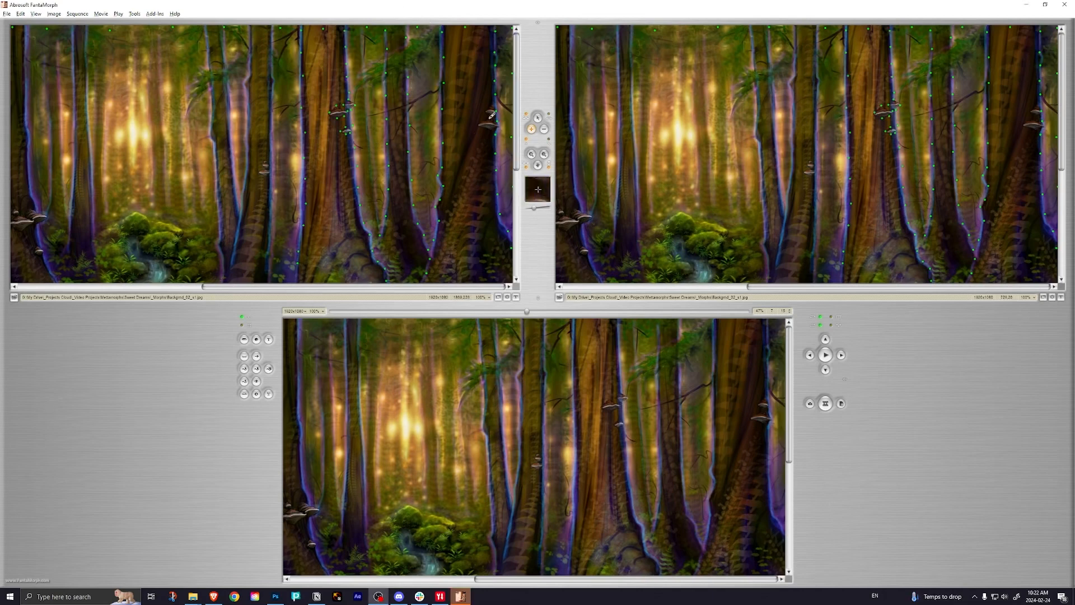
pyautogui.click(387, 119)
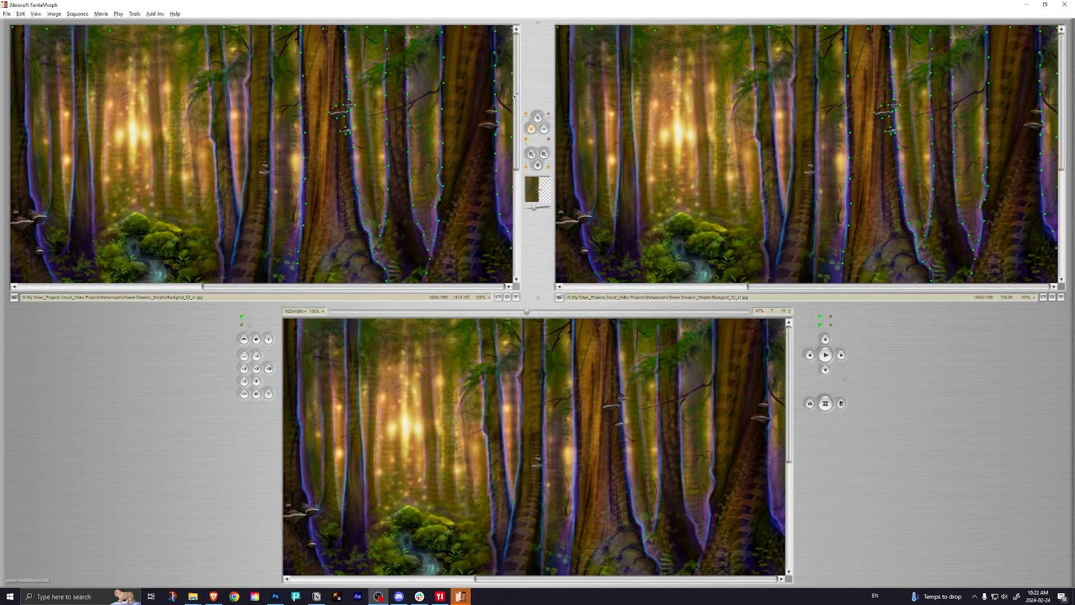
# Step: Surround the bracket mushroom on the rightmost trunk with key dots
pyautogui.click(487, 118)
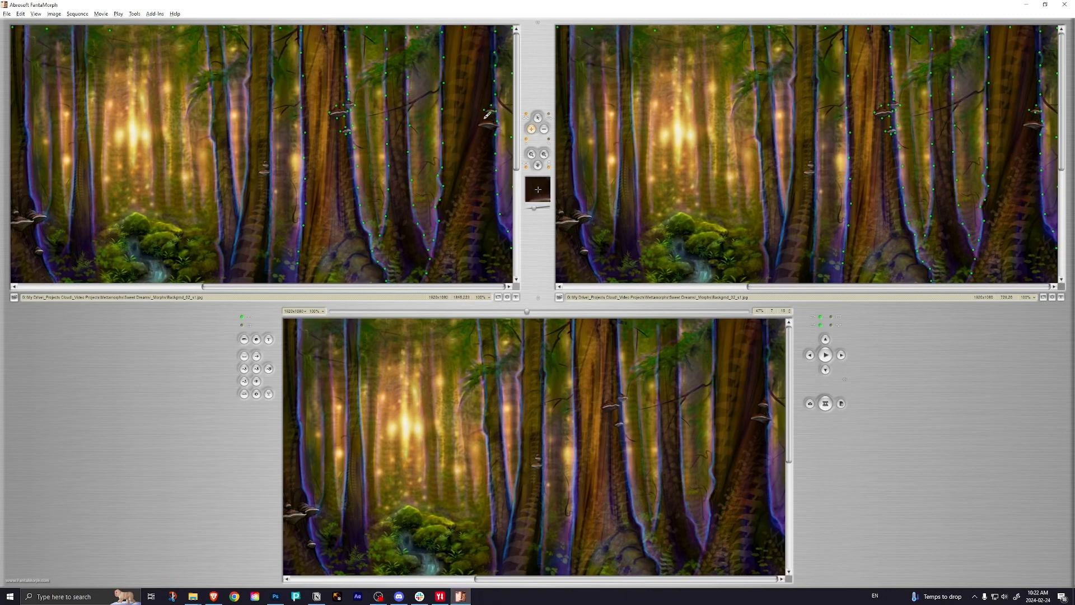
pyautogui.click(480, 122)
pyautogui.click(479, 128)
pyautogui.click(488, 128)
pyautogui.click(497, 128)
# Step: Add key dots around the small bracket mushroom and along the edges of the trunk just right of the waterfall
pyautogui.moveTo(316, 212); pyautogui.dragTo(397, 159)
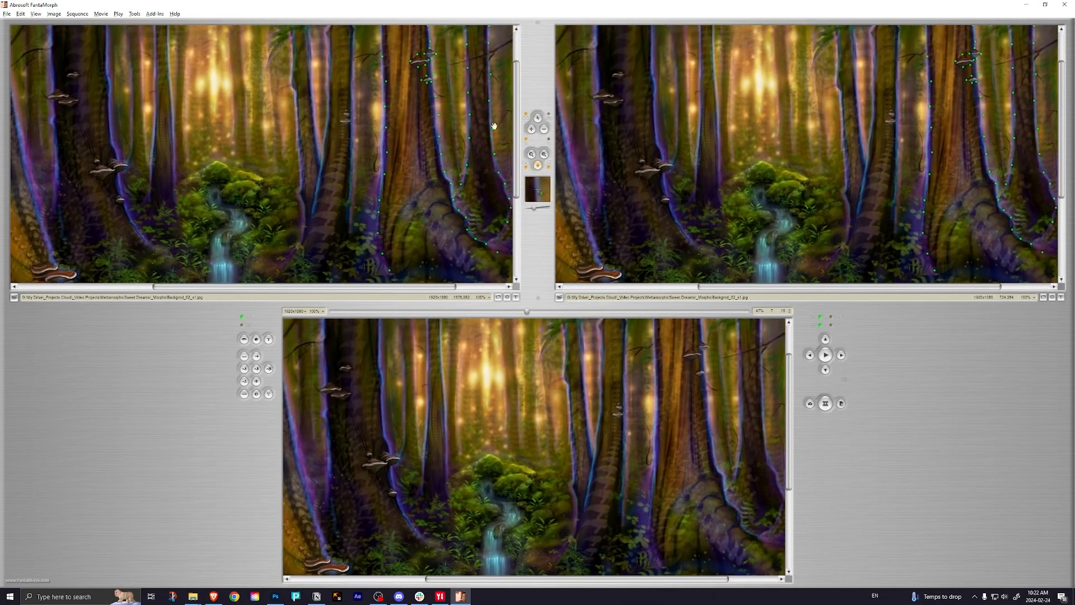
pyautogui.click(534, 131)
pyautogui.click(346, 109)
pyautogui.click(342, 113)
pyautogui.click(338, 120)
pyautogui.click(344, 125)
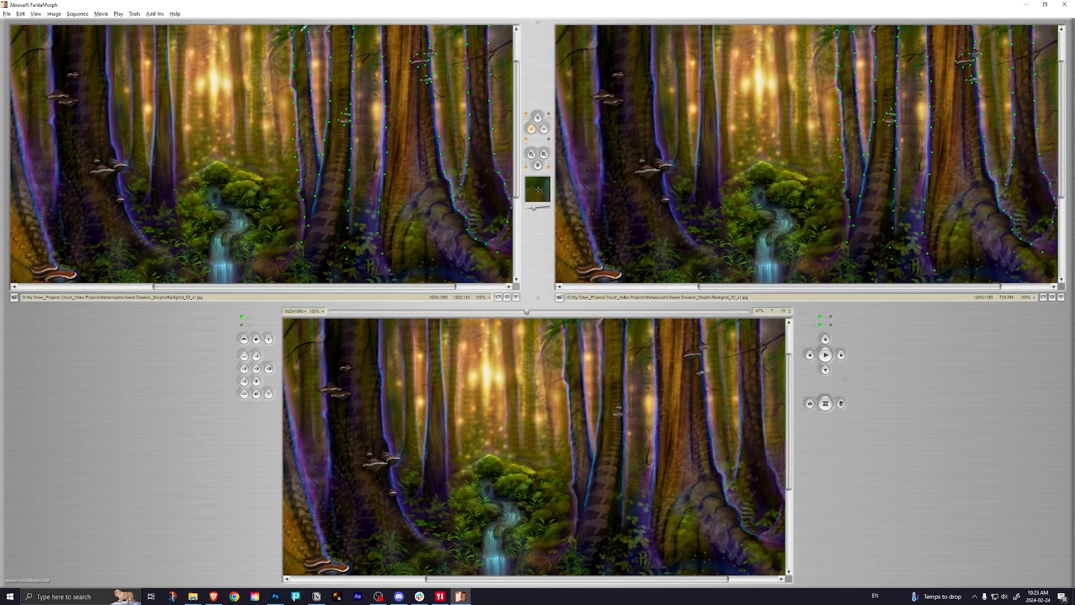
# Step: Add key dots along the trunks left of the waterfall, their bracket mushrooms, the mossy mound and the stream
pyautogui.click(538, 167)
pyautogui.moveTo(328, 187); pyautogui.dragTo(449, 155)
pyautogui.moveTo(377, 172); pyautogui.dragTo(411, 217)
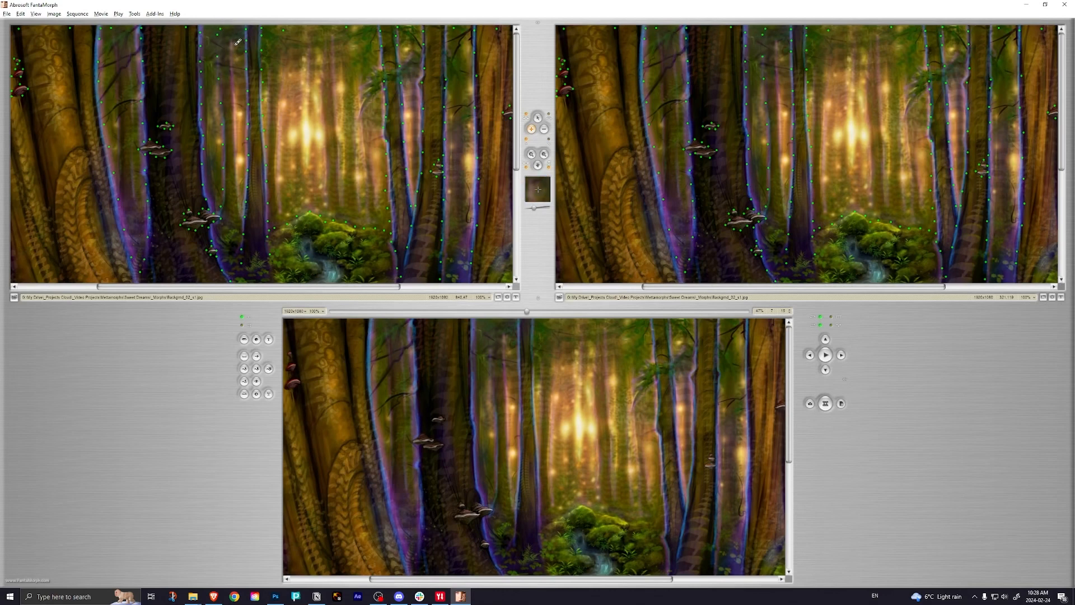
pyautogui.click(537, 165)
pyautogui.moveTo(352, 202); pyautogui.dragTo(359, 165)
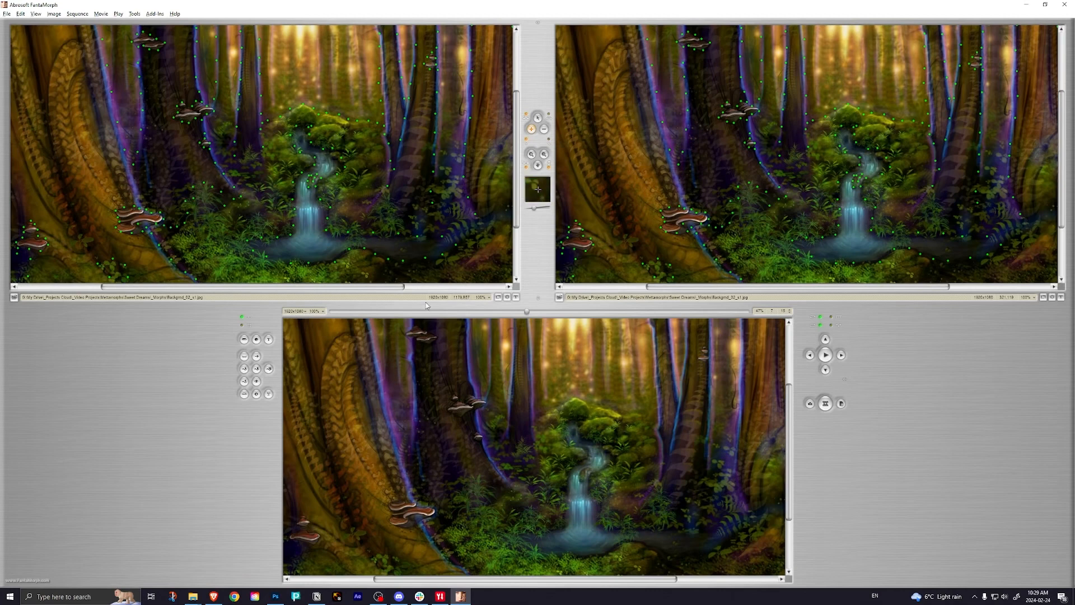
# Step: Examine the key dot coverage across the large trunk, forest floor, waterfall and background trees
pyautogui.moveTo(204, 187); pyautogui.dragTo(358, 109)
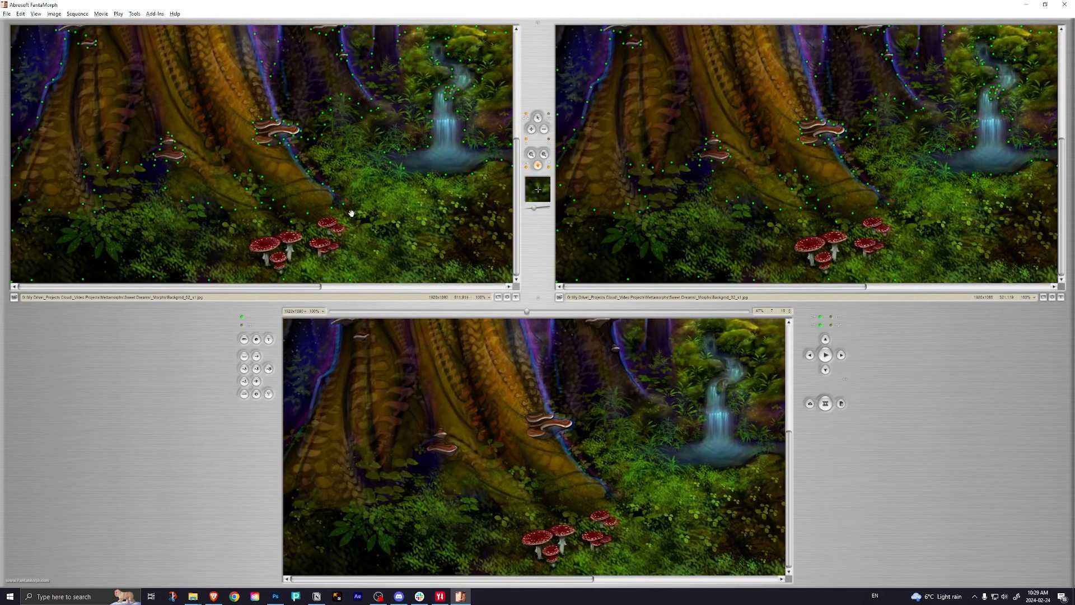
pyautogui.moveTo(312, 173)
pyautogui.mouseDown()
pyautogui.moveTo(311, 191)
pyautogui.moveTo(302, 171)
pyautogui.mouseUp()
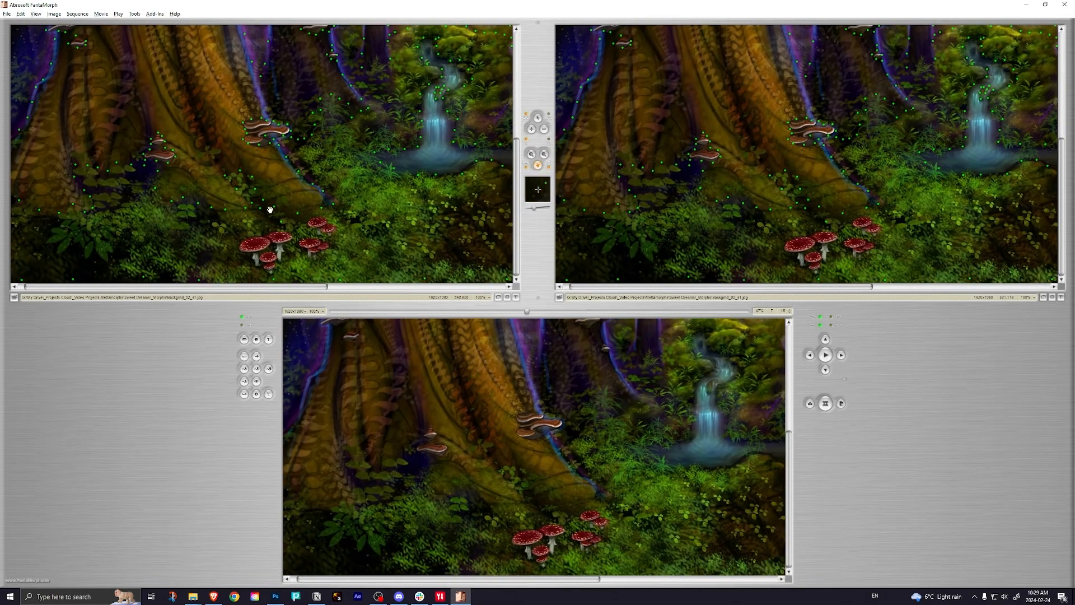
pyautogui.moveTo(387, 238); pyautogui.dragTo(398, 284)
pyautogui.moveTo(339, 192); pyautogui.dragTo(357, 264)
pyautogui.moveTo(339, 189); pyautogui.dragTo(350, 215)
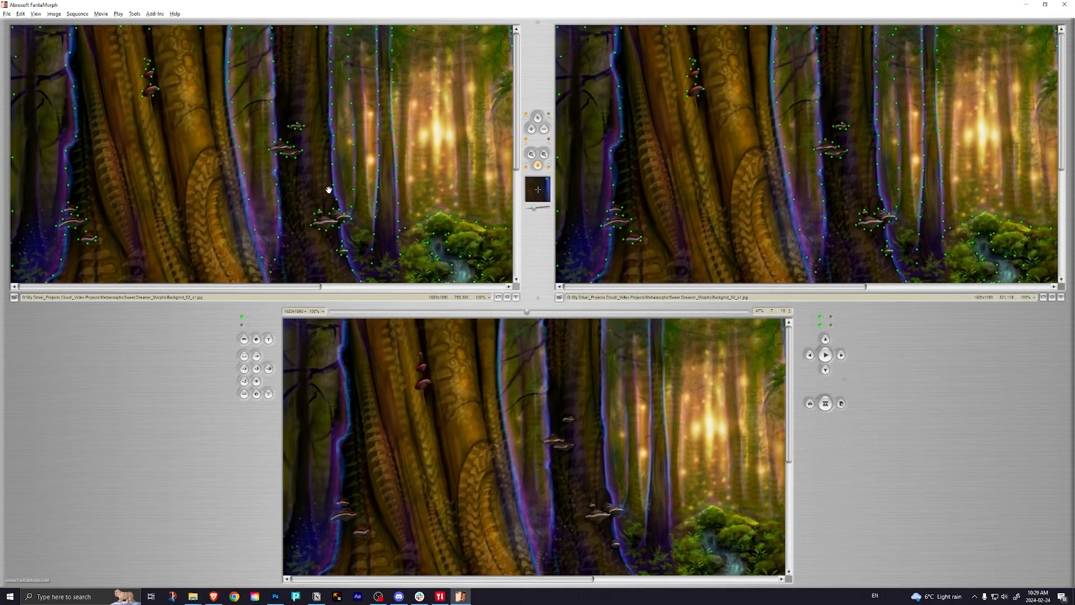
pyautogui.moveTo(409, 175); pyautogui.dragTo(196, 191)
pyautogui.moveTo(486, 216); pyautogui.dragTo(464, 194)
pyautogui.moveTo(387, 213); pyautogui.dragTo(428, 166)
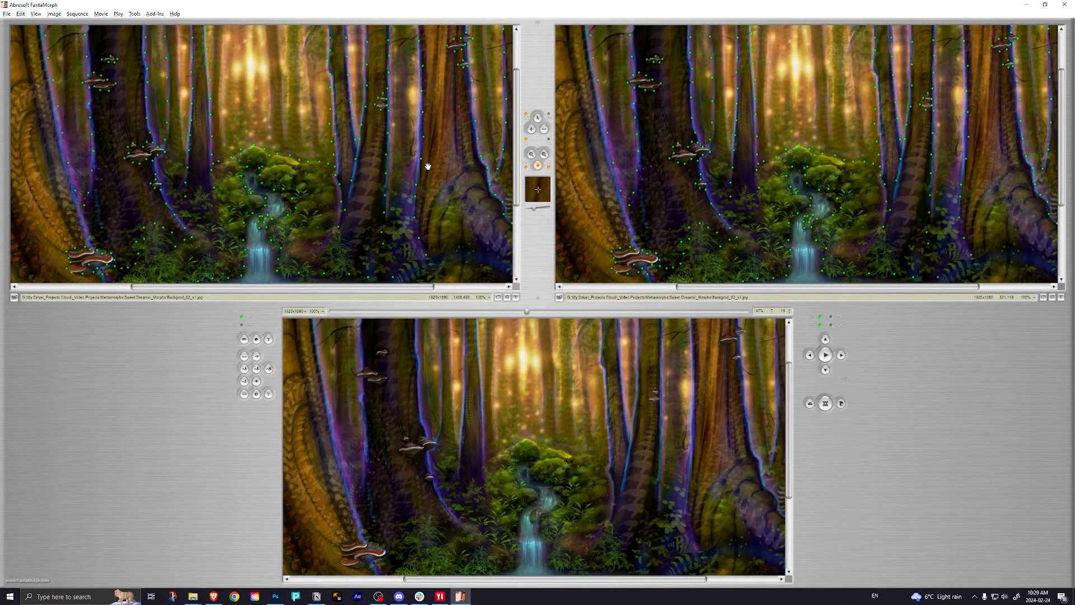
# Step: Outline the curved fern-like pattern on the large left trunk with key dots
pyautogui.click(532, 129)
pyautogui.click(538, 164)
pyautogui.moveTo(248, 171); pyautogui.dragTo(456, 156)
pyautogui.moveTo(325, 185); pyautogui.dragTo(331, 211)
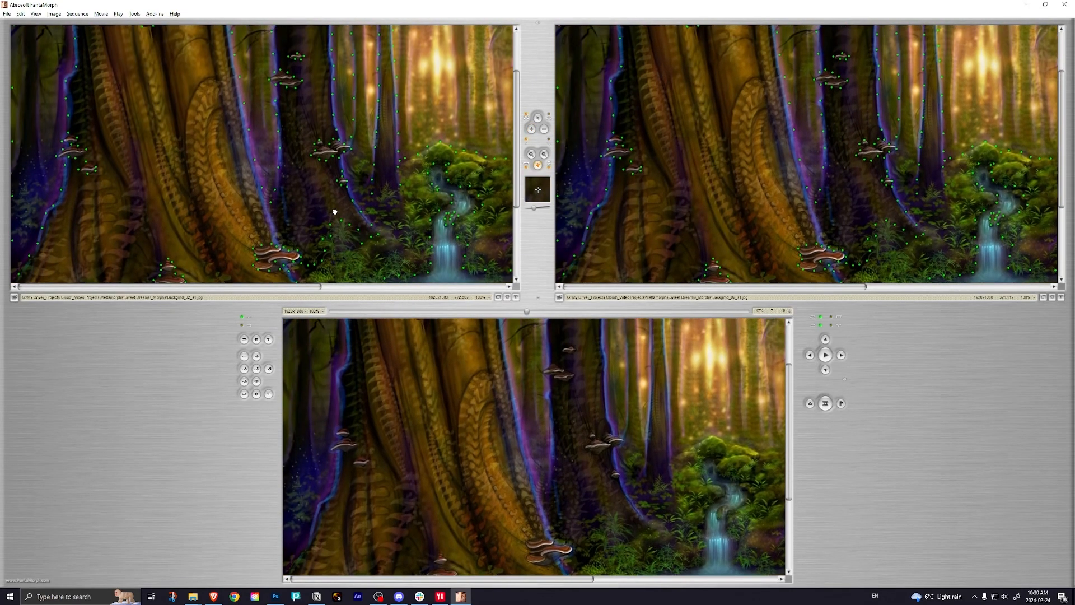
pyautogui.click(536, 131)
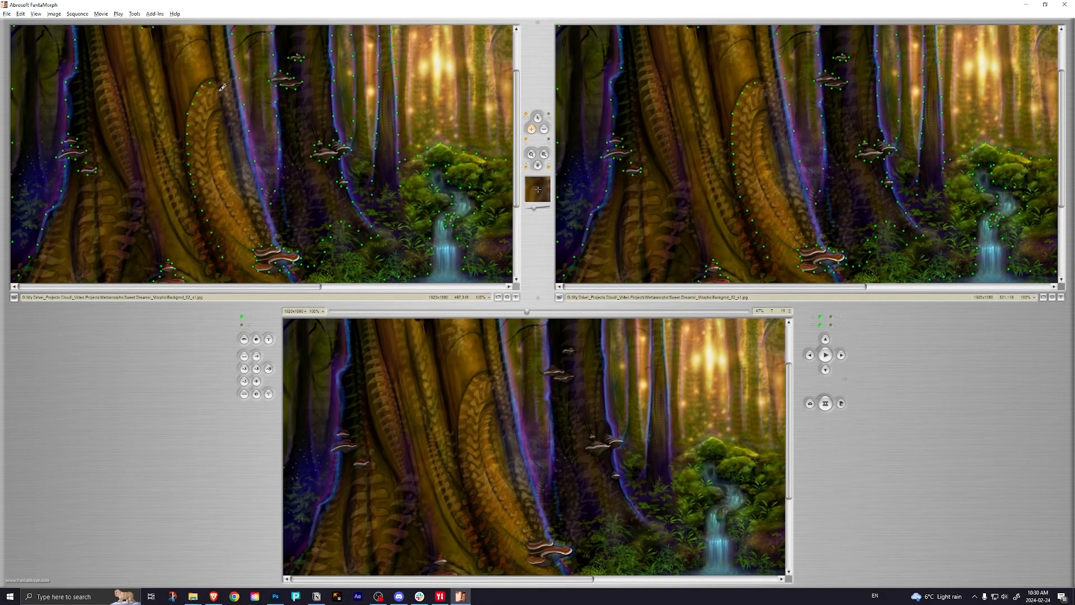
# Step: Delete a stray key dot near the top of the curved trunk pattern and fill the pattern's inside with dots
pyautogui.click(545, 131)
pyautogui.click(223, 105)
pyautogui.click(544, 129)
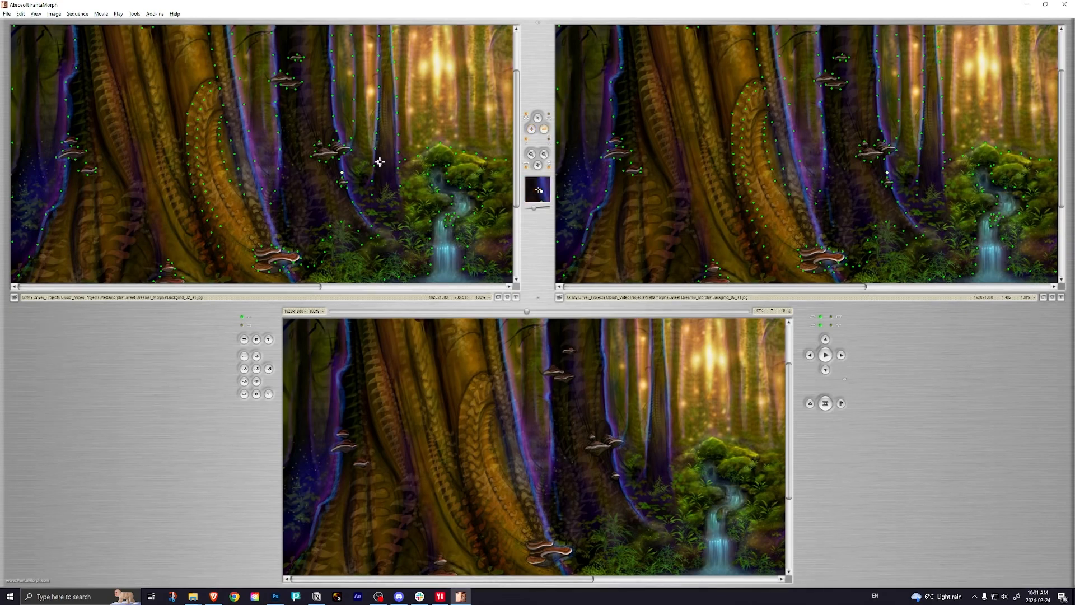
# Step: Add key dots along the bark ridges around the curved pattern on the lower part of the large trunk
pyautogui.click(530, 129)
pyautogui.moveTo(421, 195); pyautogui.dragTo(401, 113)
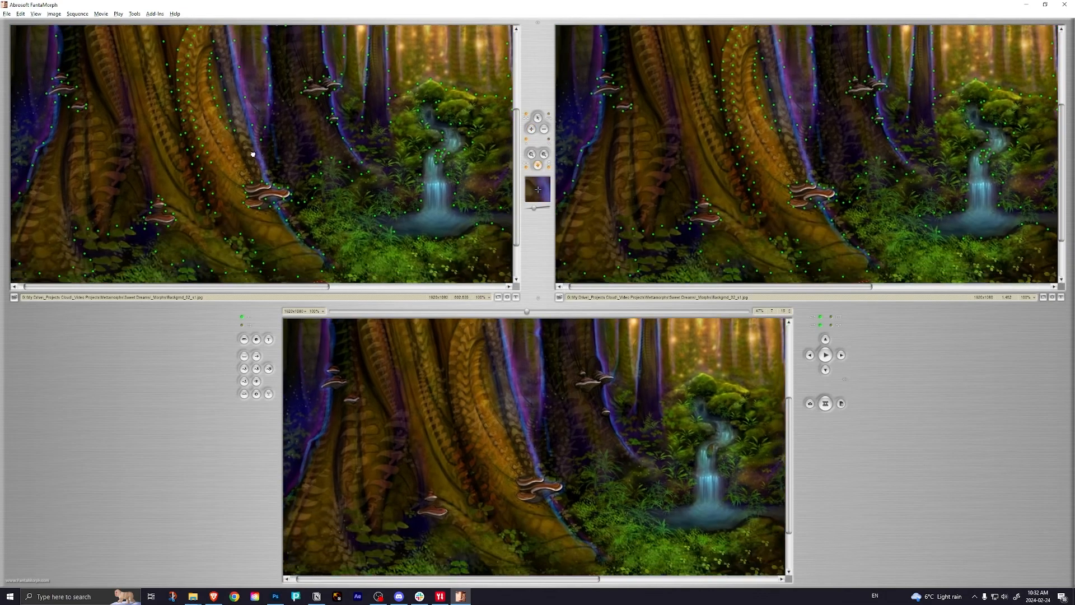
pyautogui.click(531, 129)
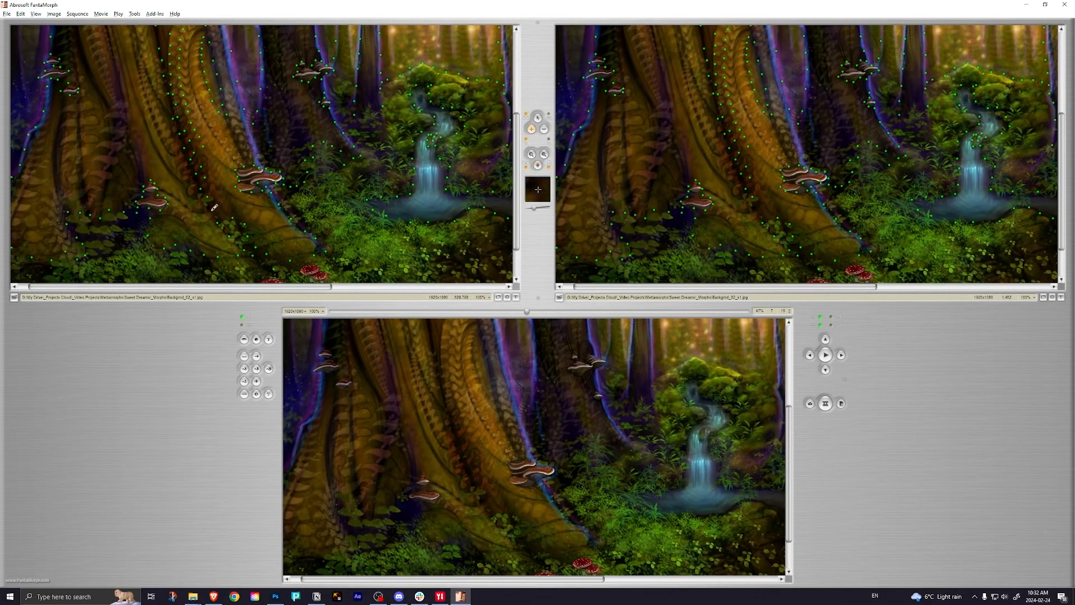
# Step: Outline the long ribbed pattern on the upper part of the large trunk with key dots
pyautogui.click(539, 169)
pyautogui.moveTo(293, 198); pyautogui.dragTo(347, 265)
pyautogui.moveTo(263, 173); pyautogui.dragTo(281, 247)
pyautogui.click(531, 130)
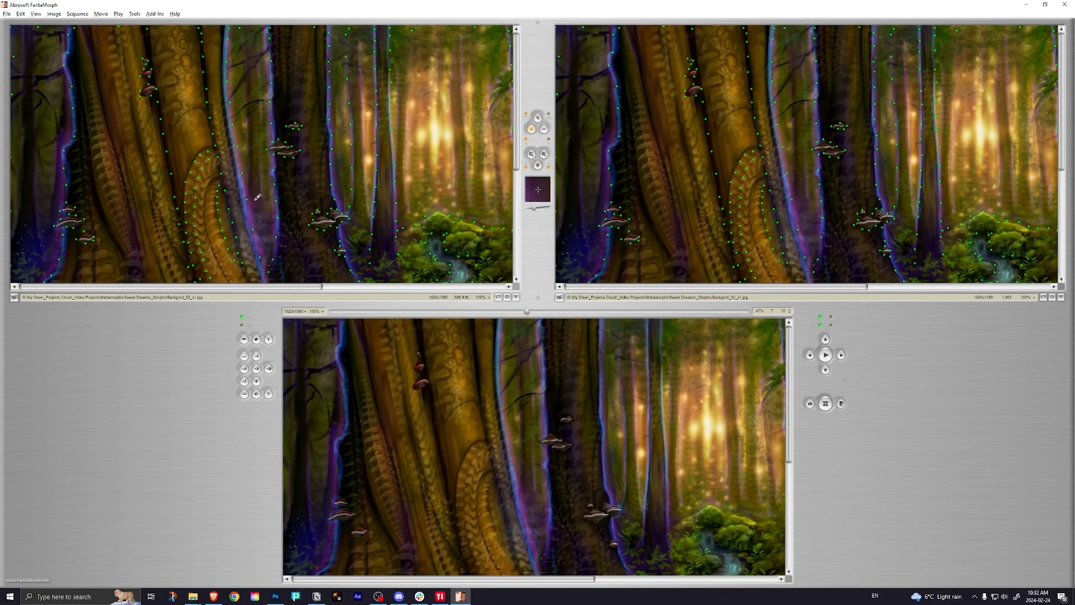
pyautogui.click(538, 165)
pyautogui.scroll(-1, 151, 182)
pyautogui.scroll(1, 159, 189)
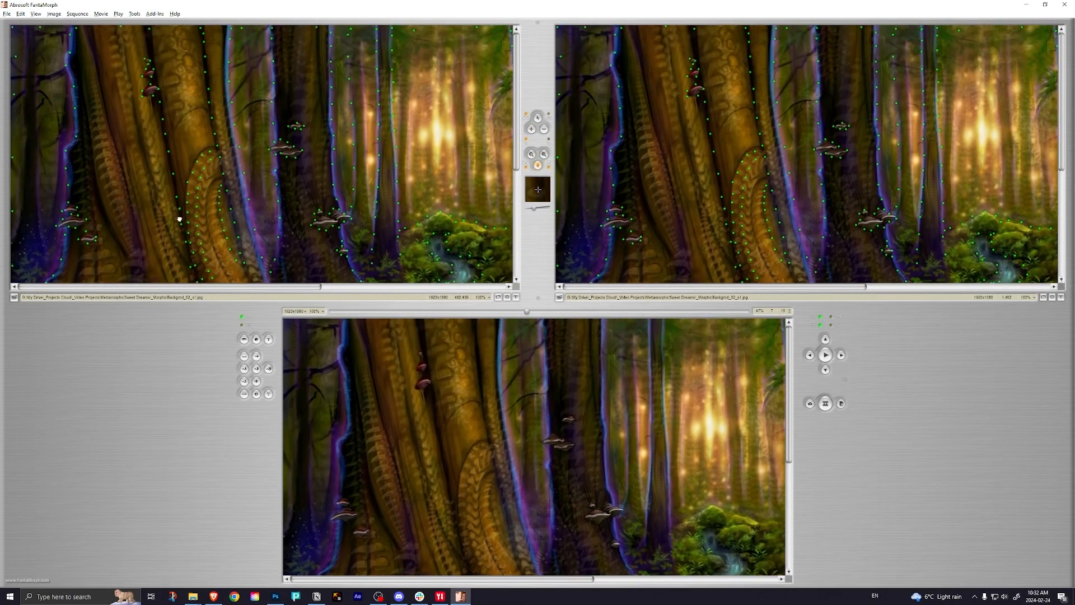
pyautogui.click(531, 129)
# Step: Delete stray key dots at the lower end of the long ribbed pattern on the large trunk
pyautogui.click(545, 131)
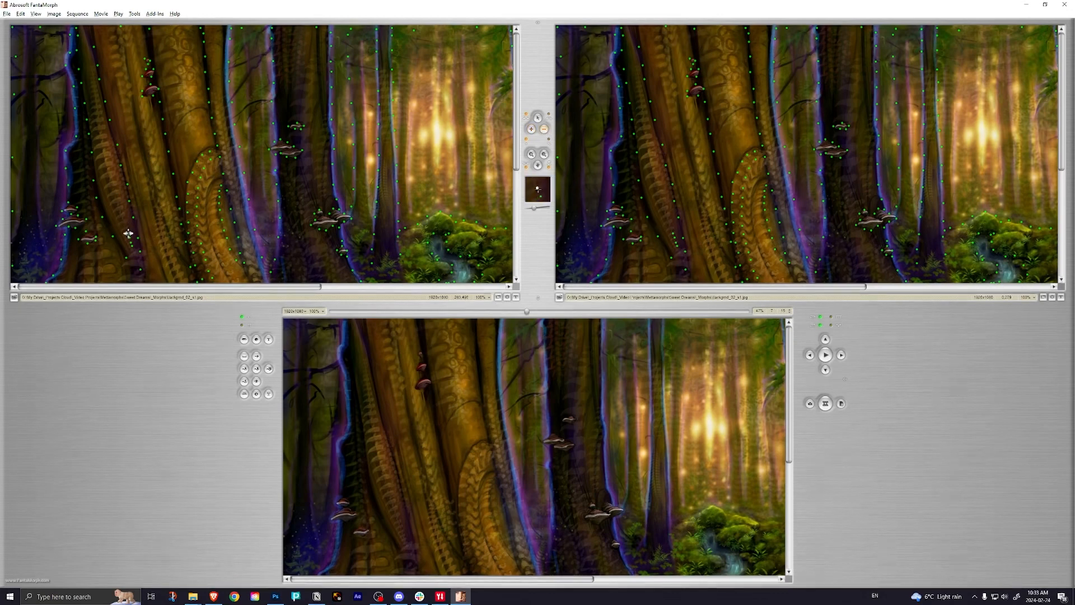
pyautogui.click(131, 236)
pyautogui.click(131, 245)
pyautogui.click(130, 242)
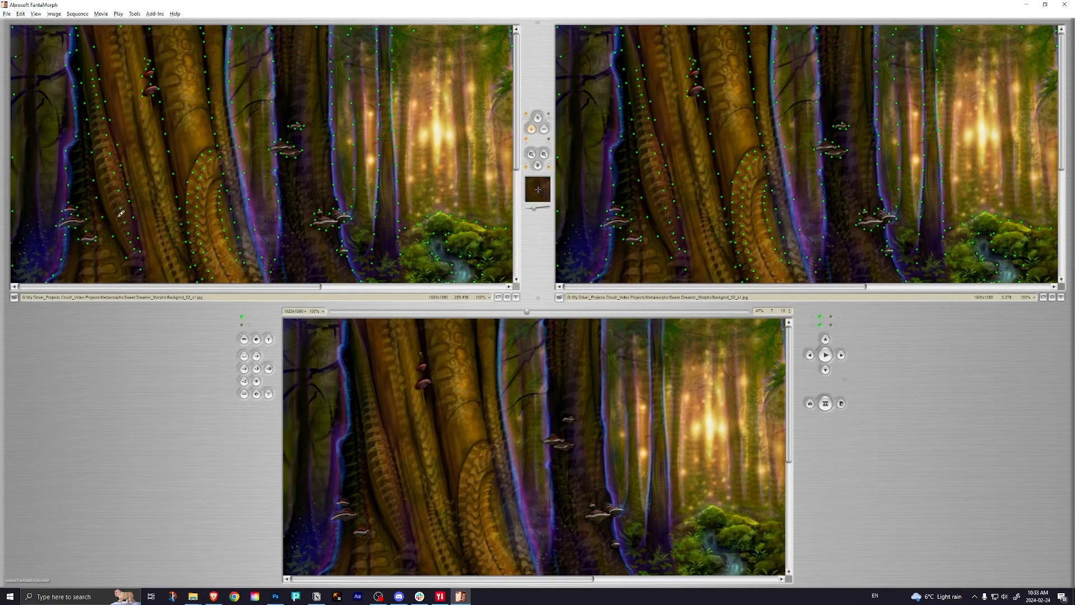
# Step: Examine the key dot coverage across the large trunk, the waterfall and the trees on the far side of the image
pyautogui.press('space')
pyautogui.scroll(-5, 252, 228)
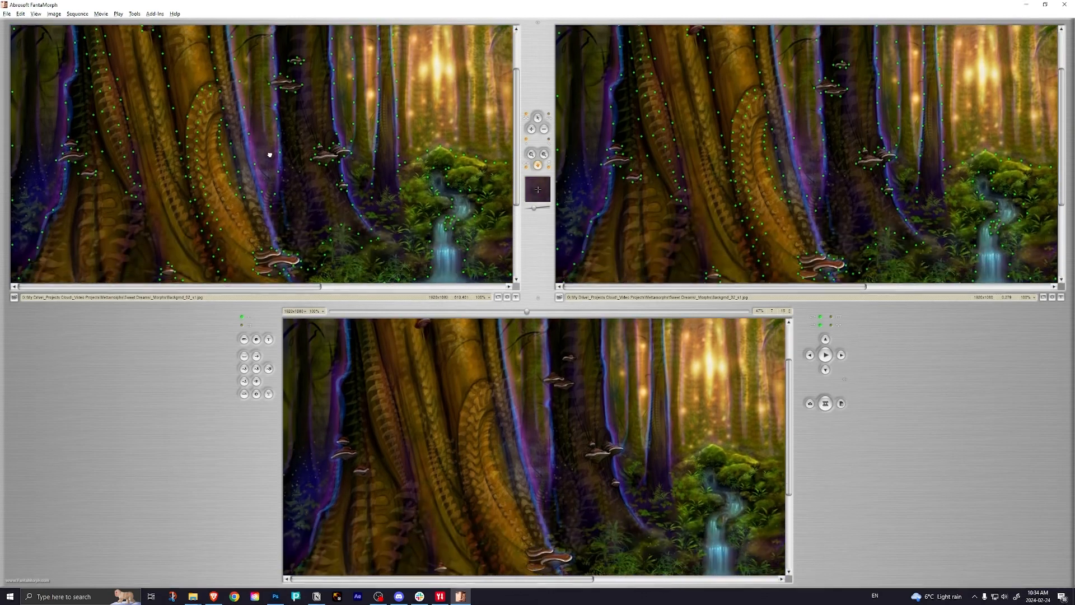
pyautogui.scroll(5, 229, 176)
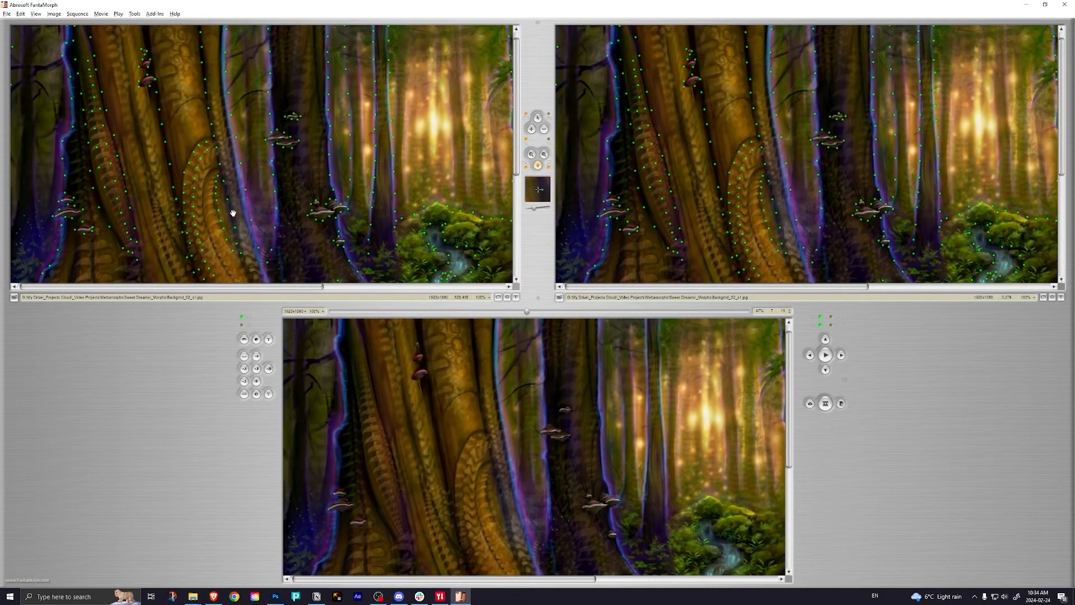
pyautogui.moveTo(233, 213); pyautogui.dragTo(245, 225)
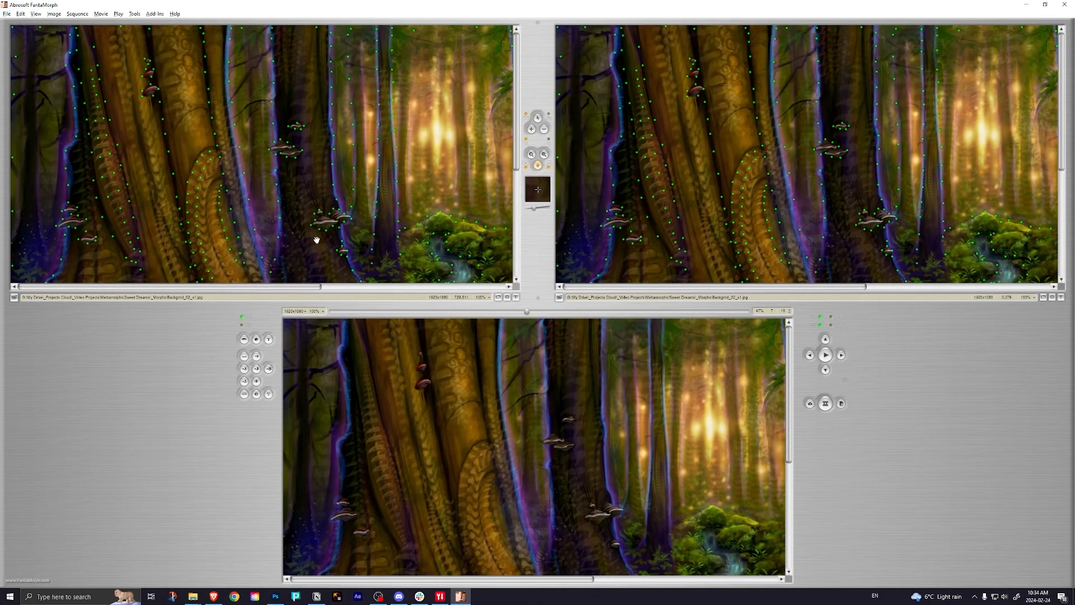
pyautogui.moveTo(421, 182); pyautogui.dragTo(368, 172)
pyautogui.moveTo(469, 200); pyautogui.dragTo(345, 179)
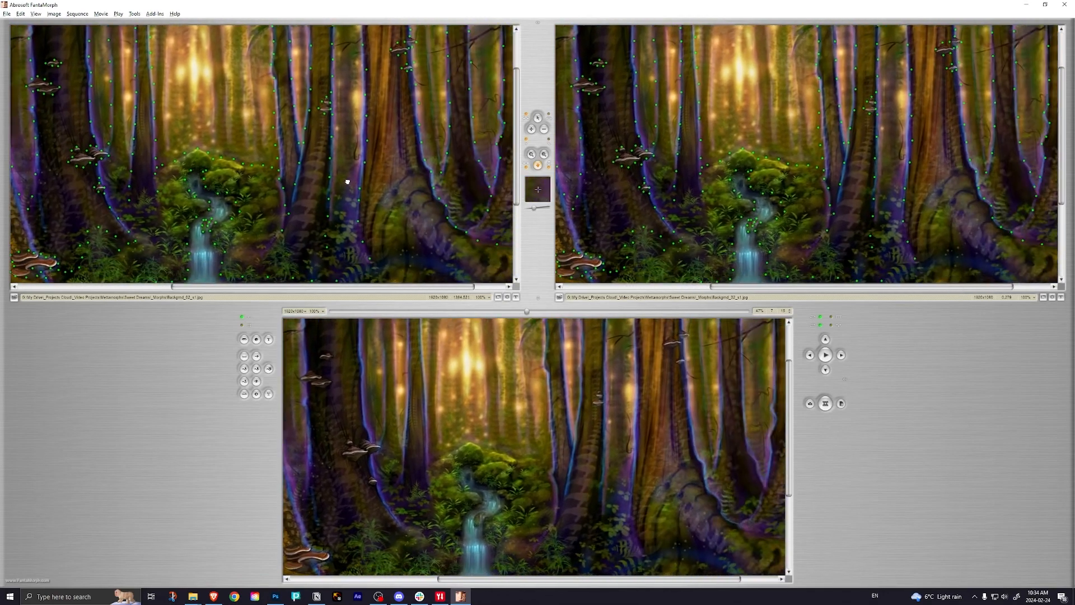
pyautogui.moveTo(454, 202); pyautogui.dragTo(493, 164)
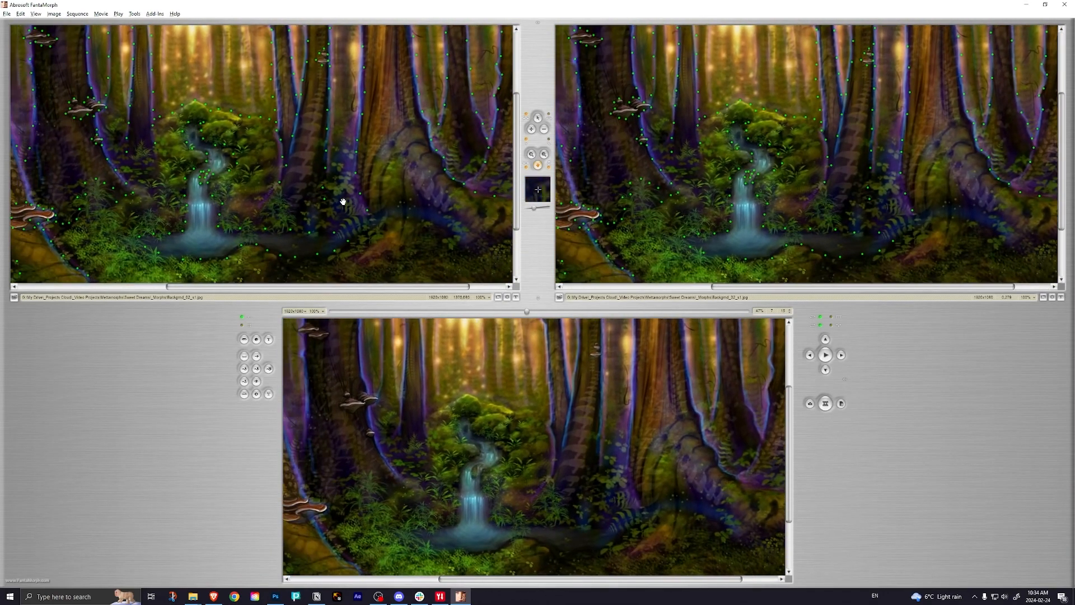
pyautogui.moveTo(399, 178); pyautogui.dragTo(483, 163)
pyautogui.moveTo(280, 192); pyautogui.dragTo(457, 238)
pyautogui.moveTo(687, 191); pyautogui.dragTo(667, 228)
pyautogui.moveTo(700, 164); pyautogui.dragTo(677, 182)
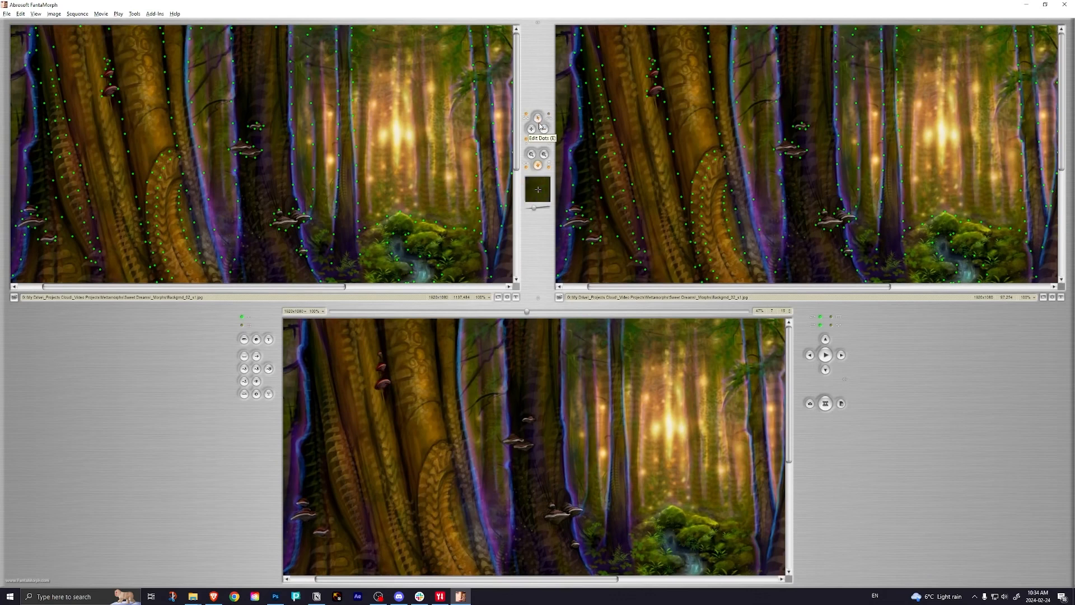
# Step: Shift the key dots upward along the top of the ribbed pattern on the large trunk in the second image
pyautogui.click(538, 118)
pyautogui.click(532, 155)
pyautogui.click(606, 129)
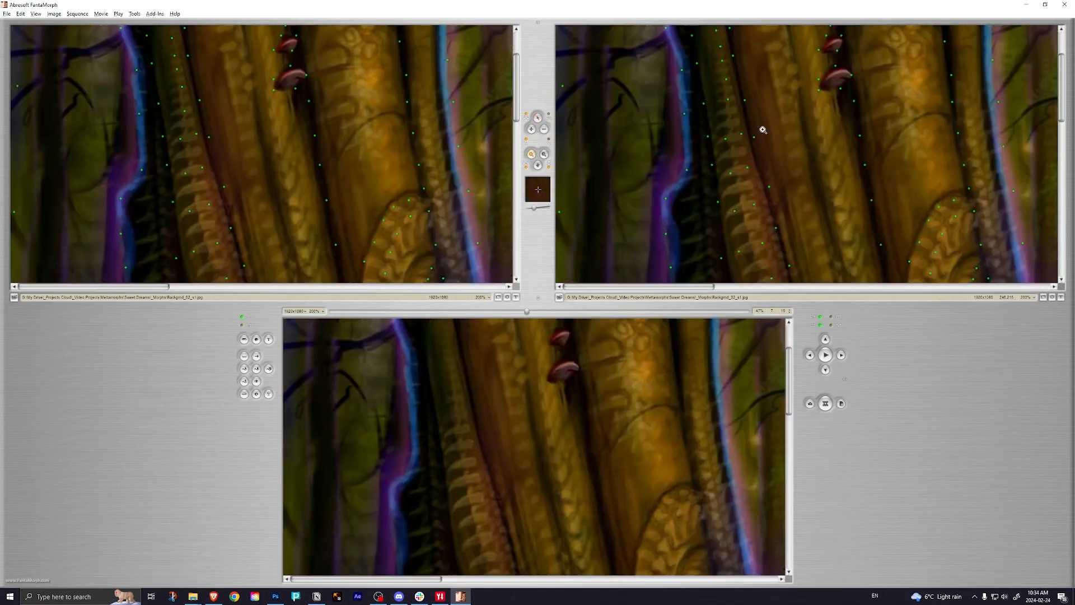
pyautogui.click(537, 117)
pyautogui.click(726, 140)
pyautogui.moveTo(725, 139); pyautogui.dragTo(722, 127)
pyautogui.click(739, 122)
# Step: Move the key dots on both edges of the ribbed pattern's middle section upward in the second image
pyautogui.click(728, 162)
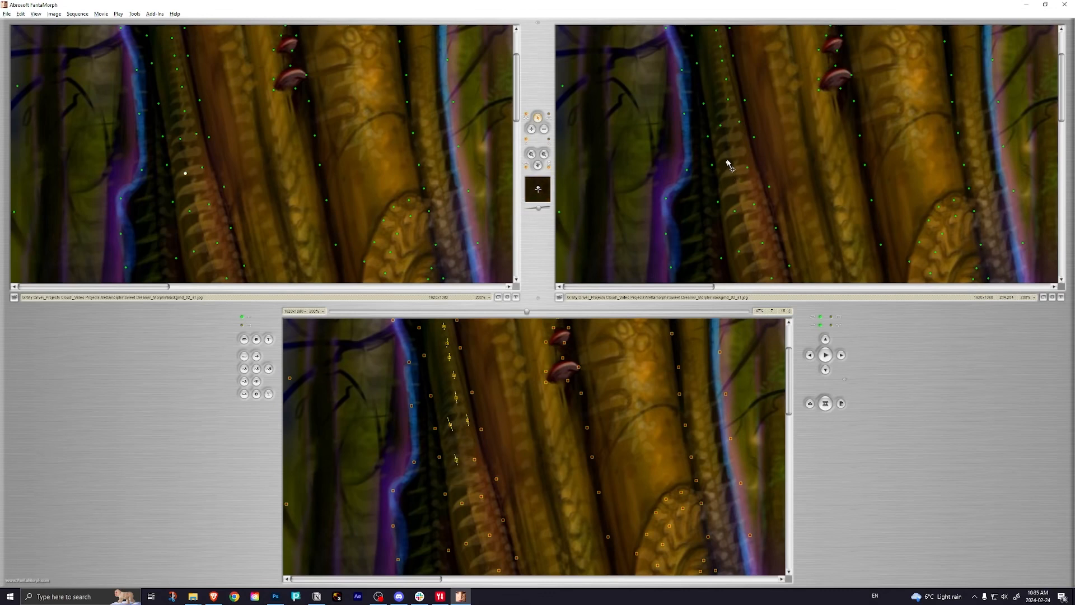
pyautogui.click(749, 163)
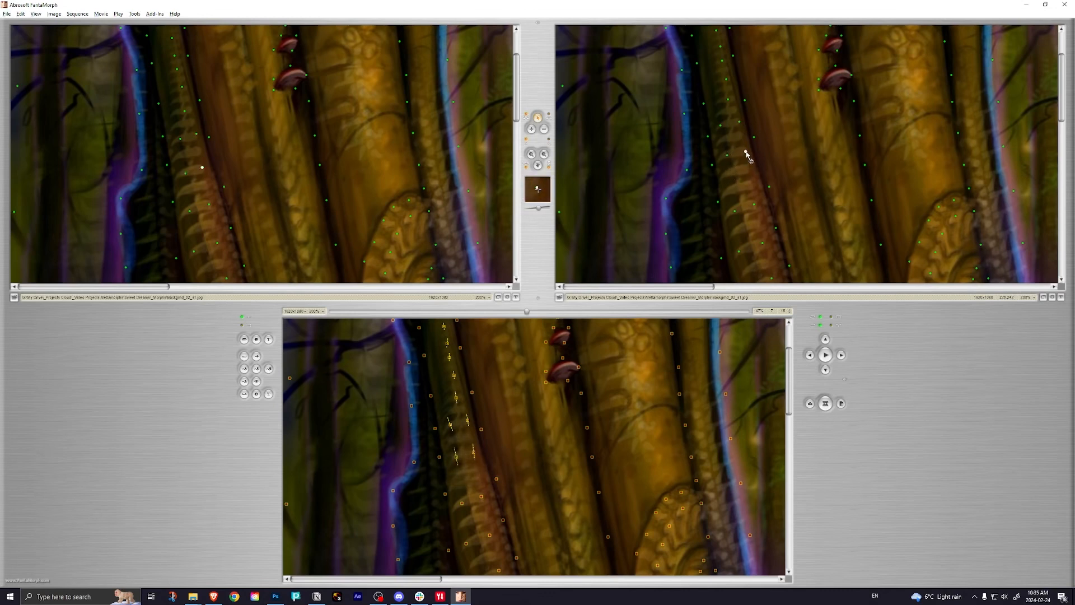
pyautogui.click(736, 212)
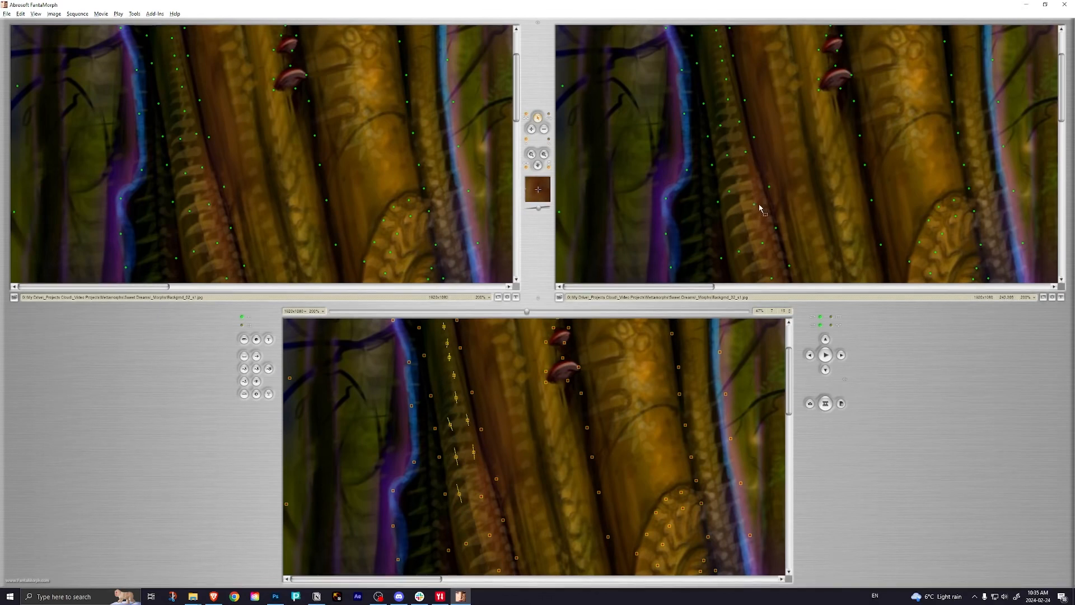
pyautogui.click(754, 186)
pyautogui.click(736, 234)
pyautogui.click(760, 227)
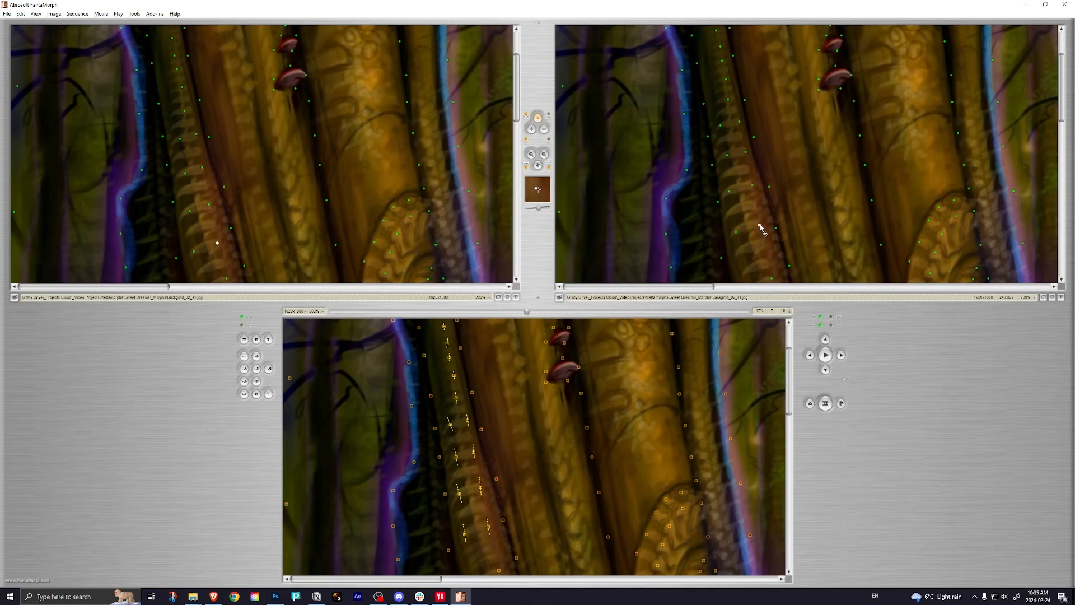
# Step: Move the key dots on the lower section of the ribbed pattern upward along its ribs in the second image
pyautogui.press('space')
pyautogui.moveTo(795, 197); pyautogui.dragTo(747, 77)
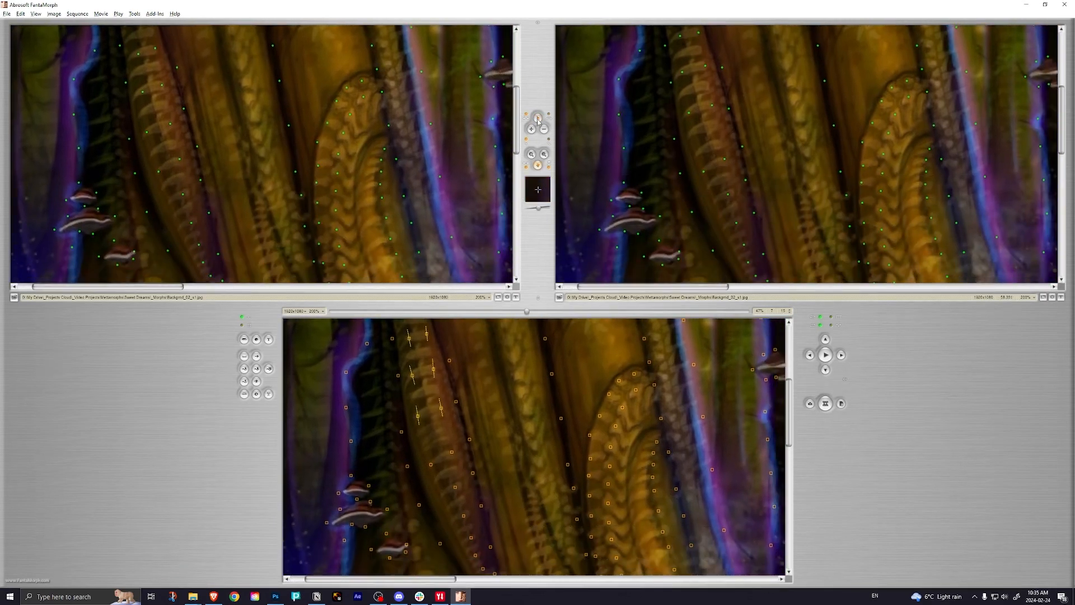
pyautogui.click(700, 156)
pyautogui.moveTo(699, 154); pyautogui.dragTo(722, 145)
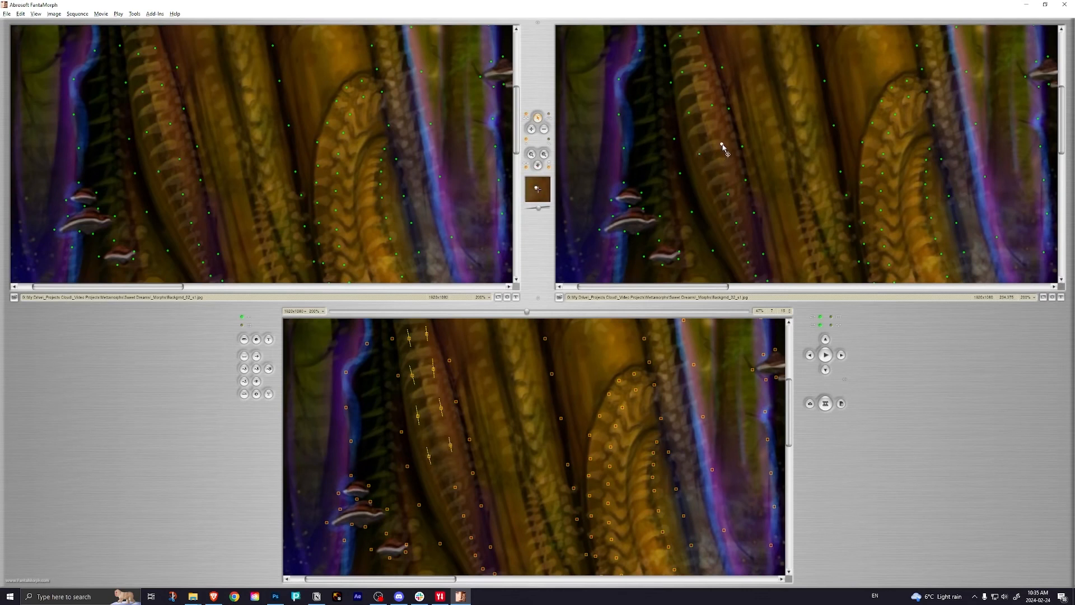
pyautogui.moveTo(728, 194); pyautogui.dragTo(723, 179)
pyautogui.moveTo(737, 223); pyautogui.dragTo(732, 211)
pyautogui.click(740, 235)
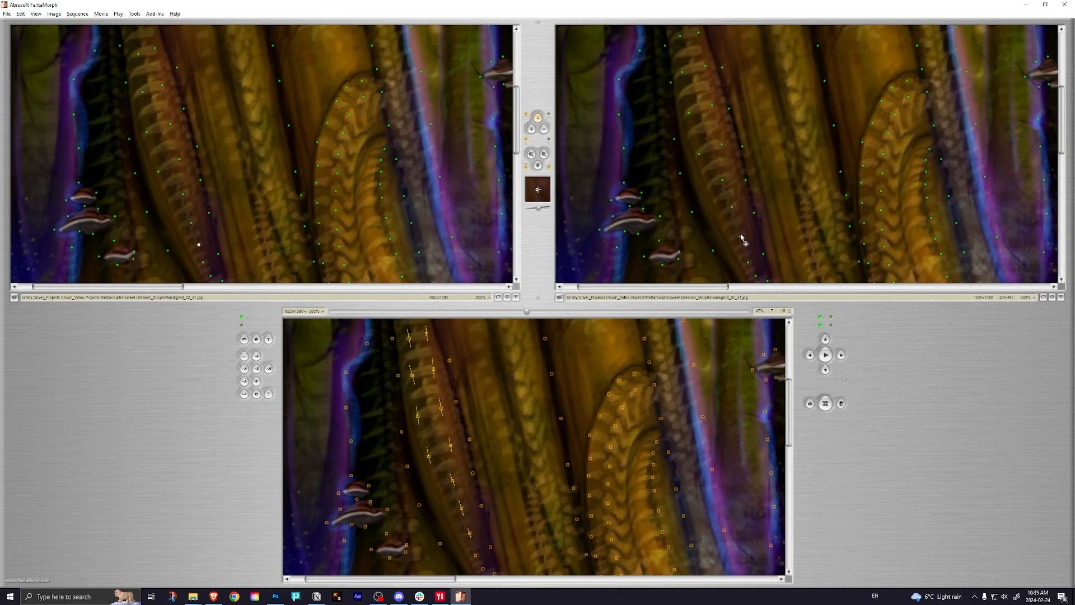
# Step: Adjust the remaining key dots at the lower tip of the ribbed pattern in the second image
pyautogui.press('space')
pyautogui.moveTo(768, 207); pyautogui.dragTo(713, 120)
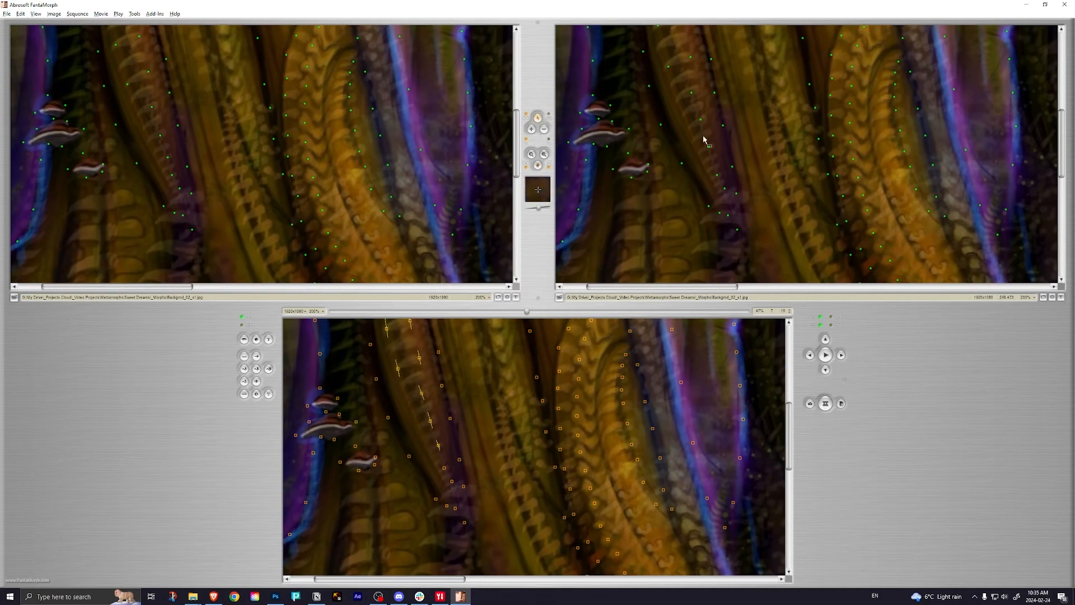
pyautogui.click(717, 167)
pyautogui.moveTo(717, 168)
pyautogui.mouseDown()
pyautogui.moveTo(726, 192)
pyautogui.moveTo(721, 182)
pyautogui.mouseUp()
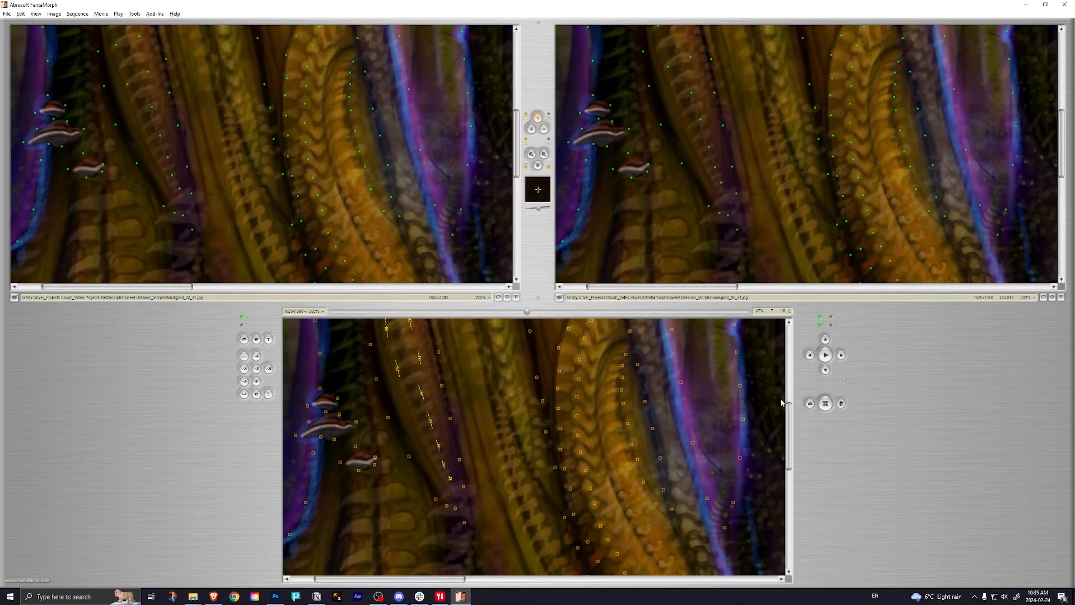
# Step: Play the morph preview to check the movement of the ribbed pattern on the large trunk, and pause it
pyautogui.click(826, 404)
pyautogui.moveTo(585, 402); pyautogui.dragTo(720, 493)
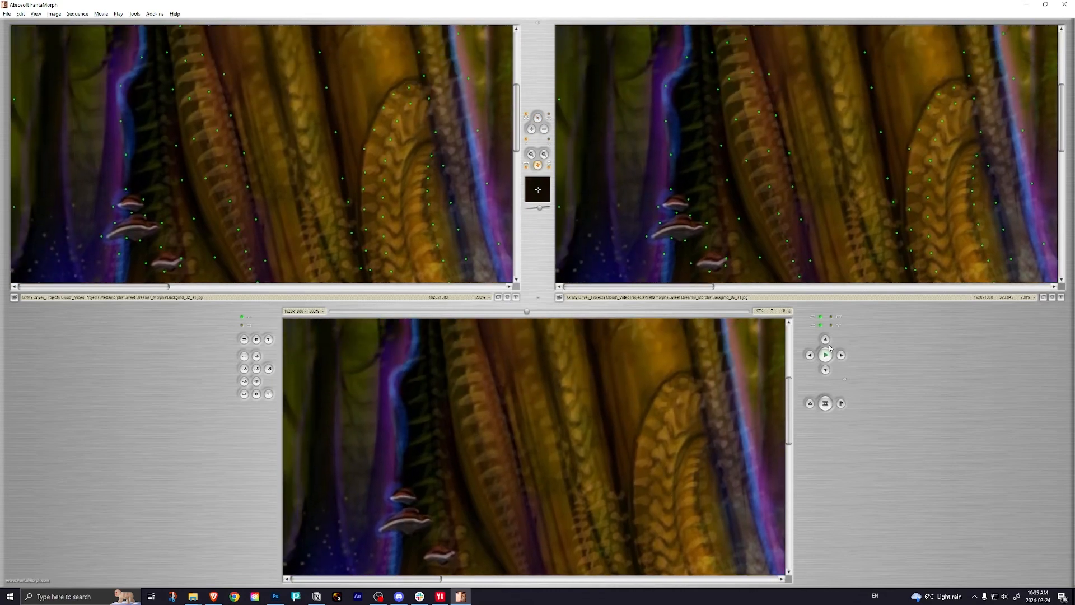
pyautogui.click(826, 354)
pyautogui.click(828, 355)
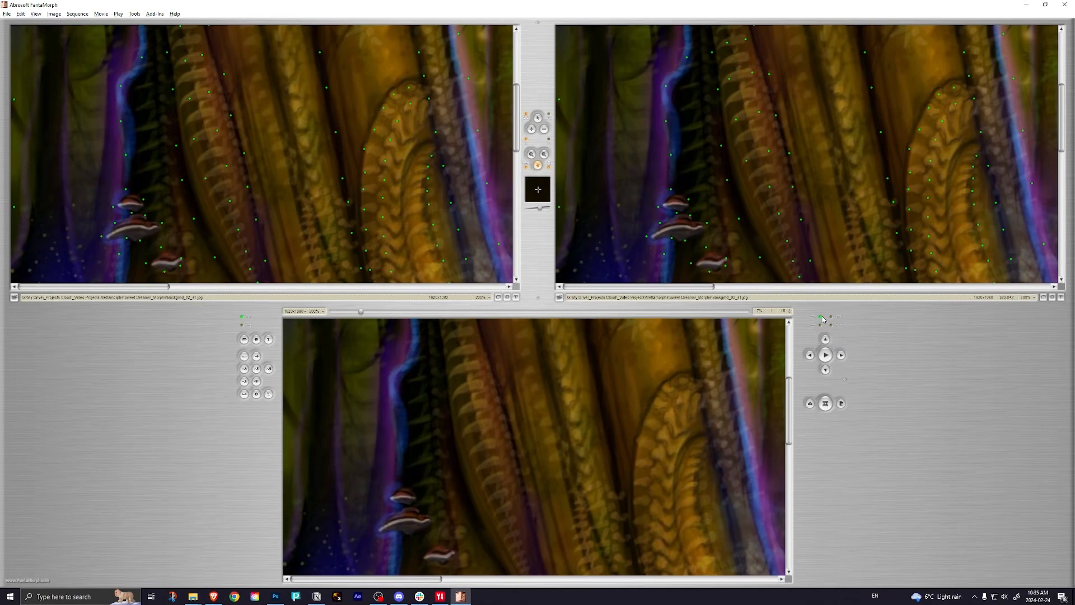
pyautogui.click(826, 355)
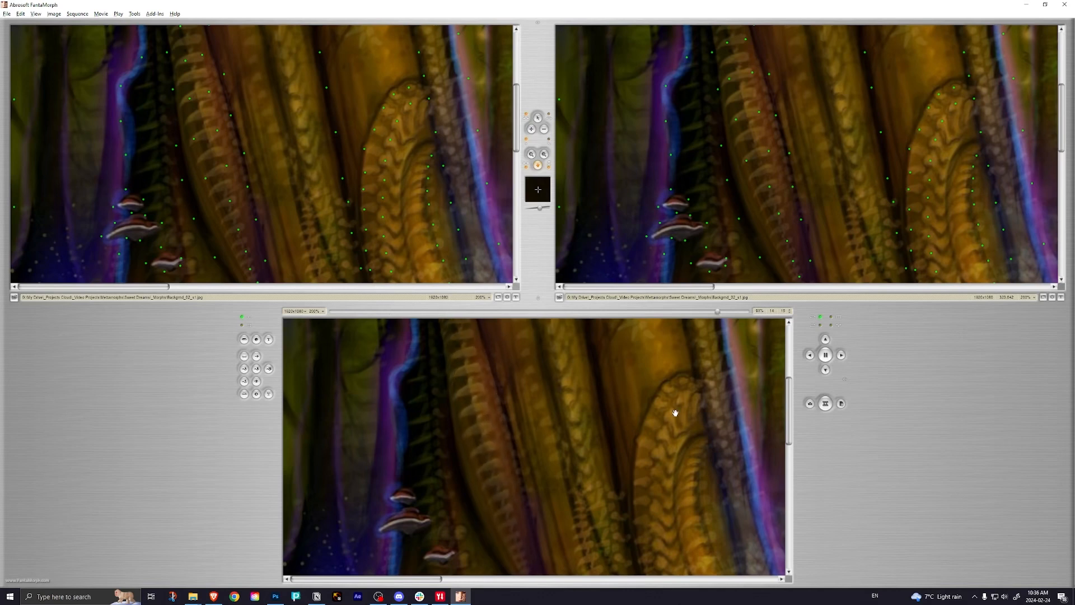
pyautogui.click(826, 356)
pyautogui.moveTo(585, 429); pyautogui.dragTo(616, 484)
pyautogui.click(827, 356)
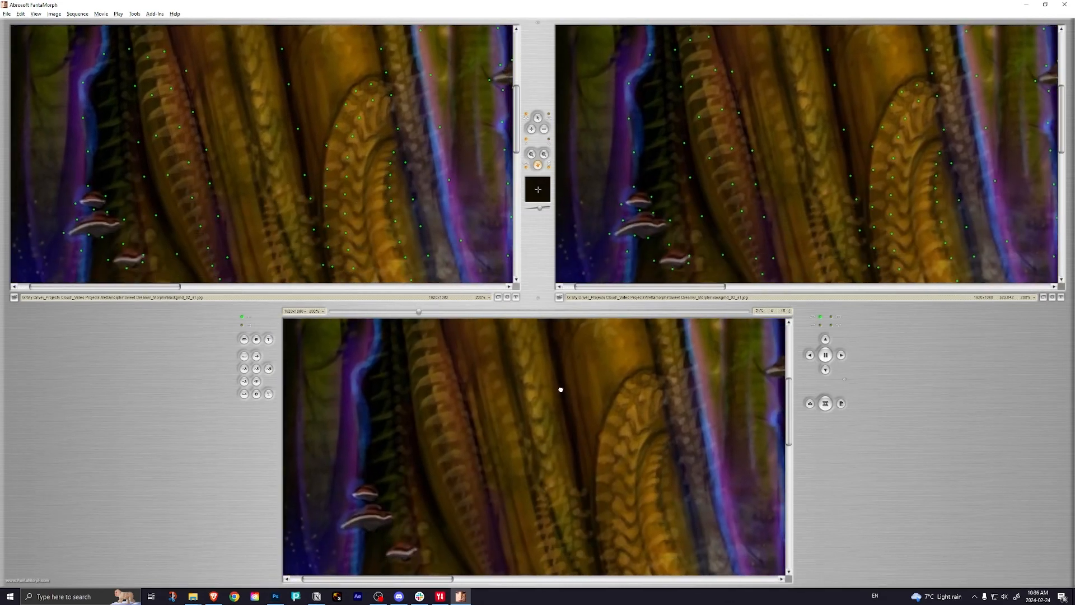
pyautogui.click(830, 354)
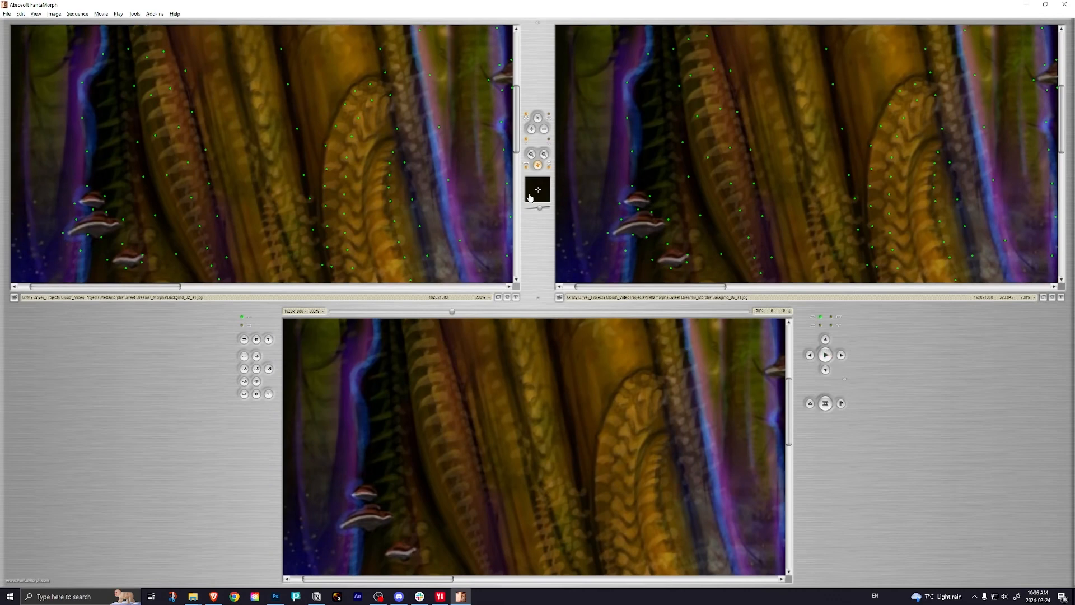
# Step: Examine the key dot coverage on the rib-like bark patterns and around the mushrooms at the base of the large trunk
pyautogui.scroll(1, 378, 172)
pyautogui.scroll(-5, 378, 172)
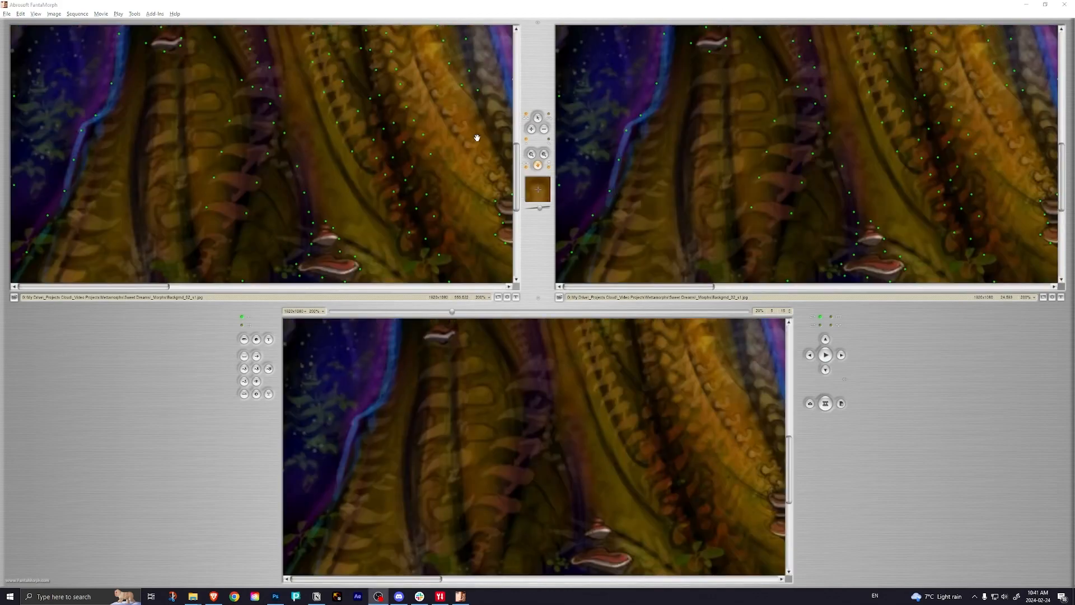
pyautogui.scroll(3, 297, 149)
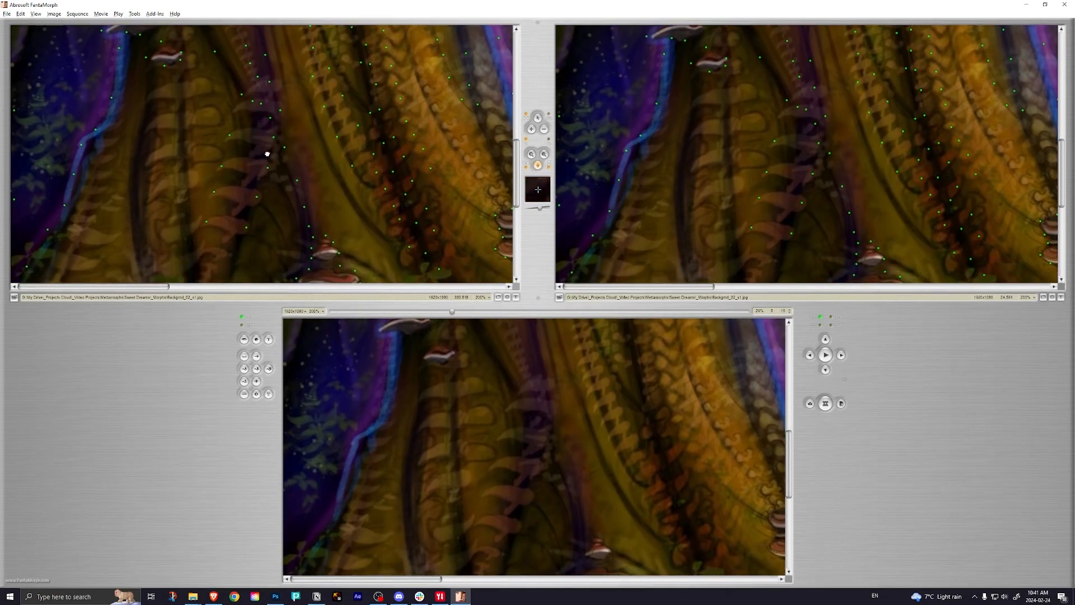
pyautogui.scroll(-3, 207, 163)
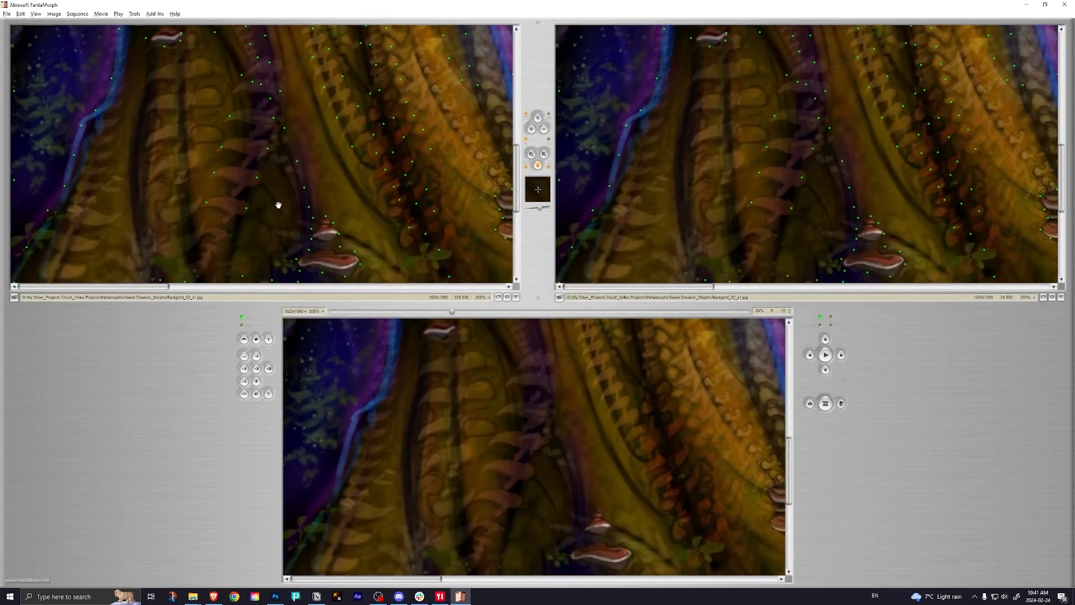
pyautogui.scroll(-2, 275, 206)
pyautogui.click(532, 129)
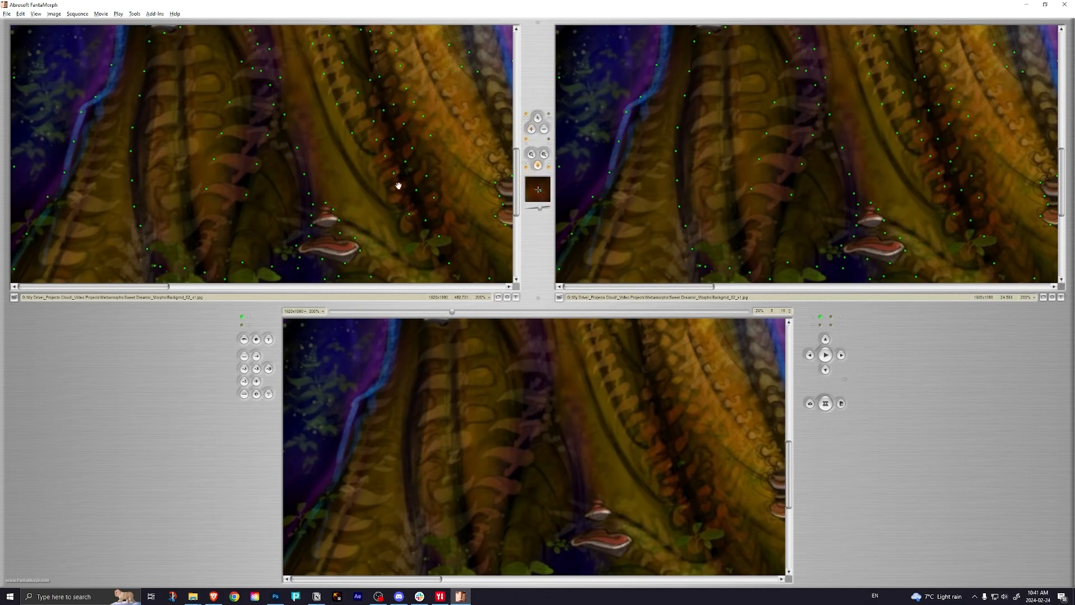
pyautogui.scroll(-5, 271, 180)
pyautogui.scroll(5, 288, 209)
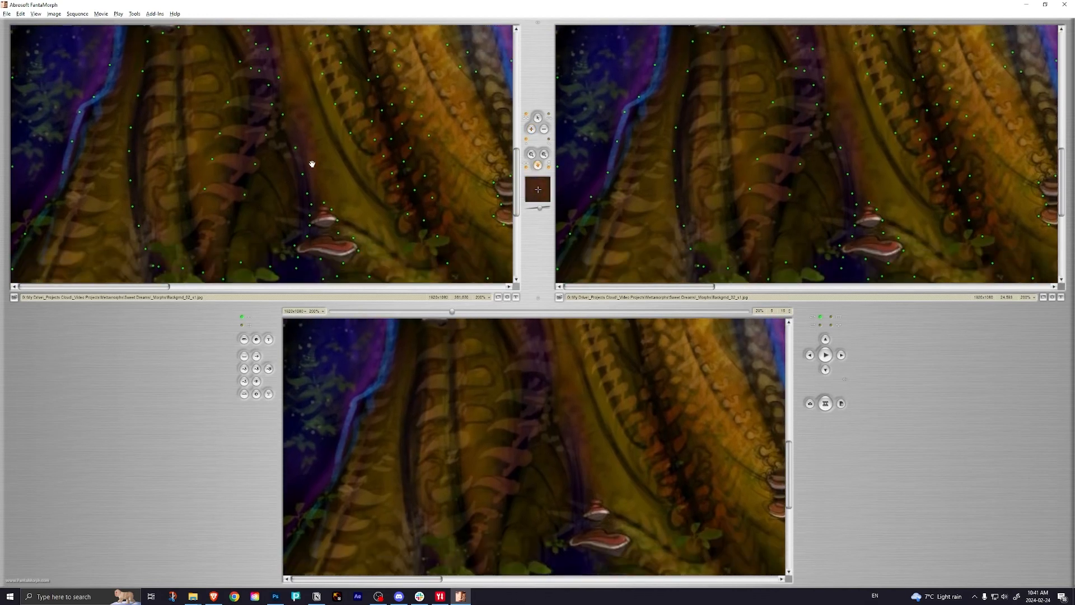
pyautogui.scroll(3, 289, 120)
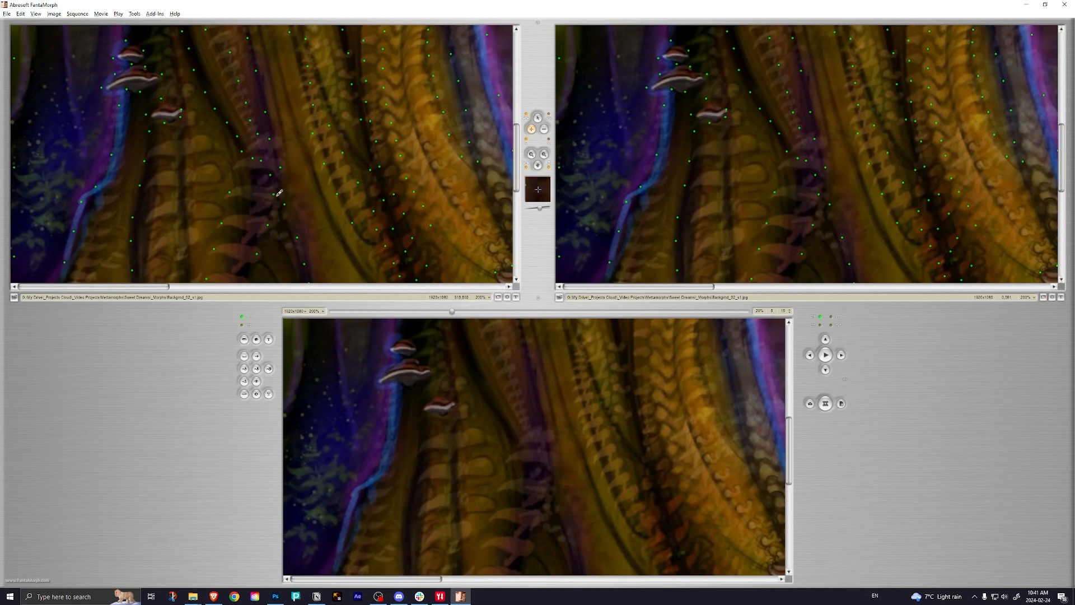
pyautogui.moveTo(305, 220); pyautogui.dragTo(456, 140)
pyautogui.click(544, 130)
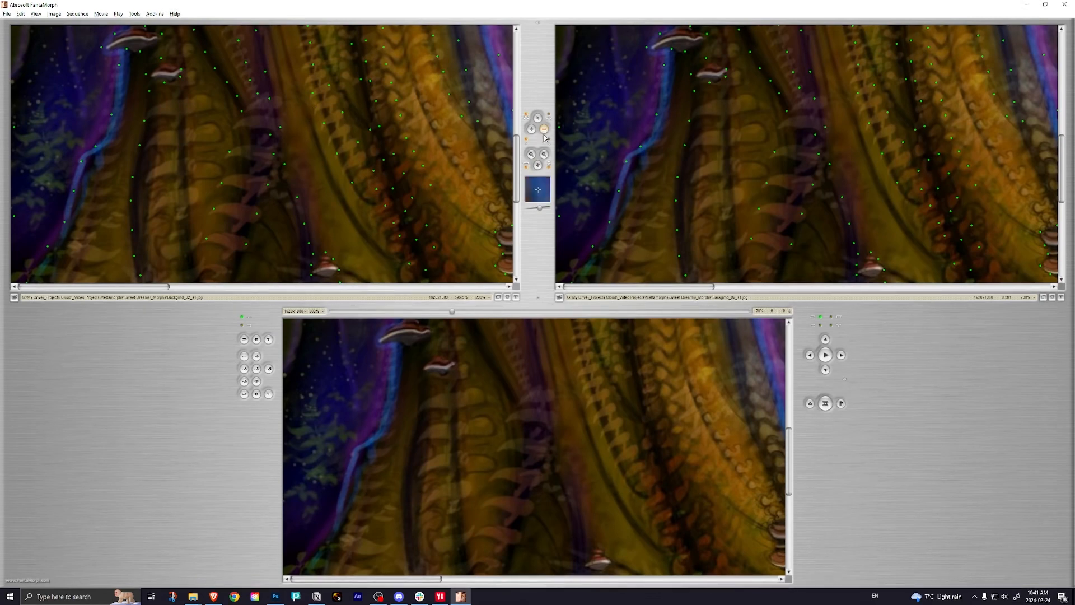
pyautogui.click(537, 165)
pyautogui.moveTo(348, 192); pyautogui.dragTo(352, 140)
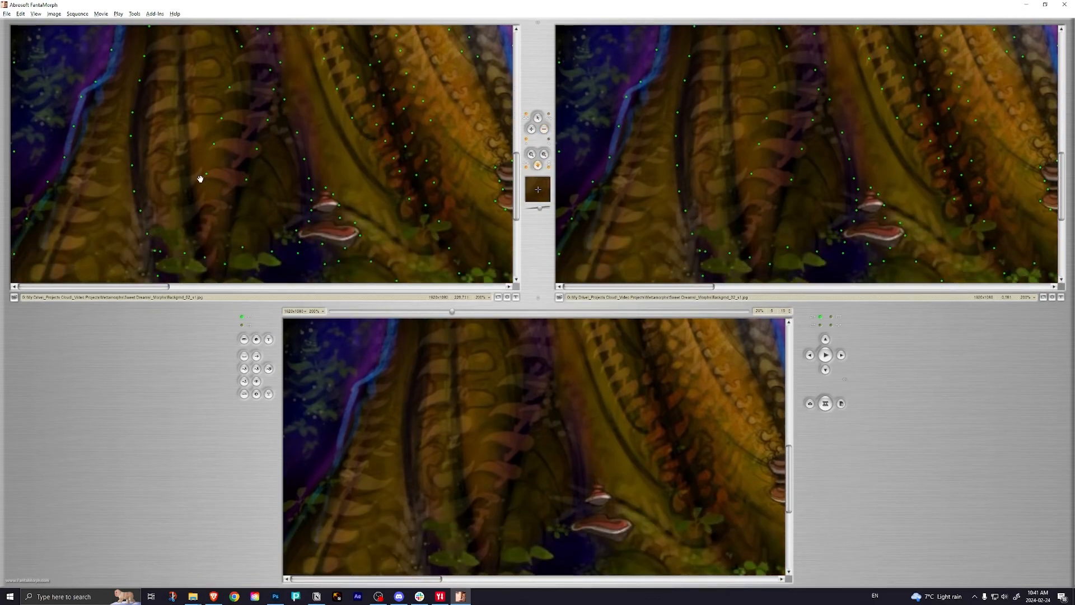
pyautogui.moveTo(261, 189); pyautogui.dragTo(259, 233)
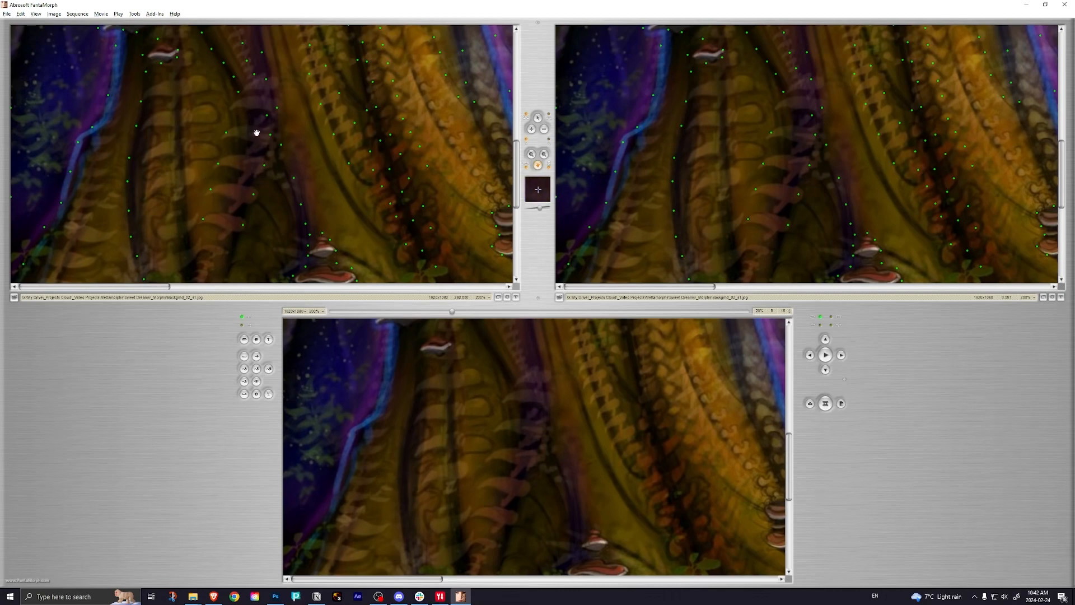
pyautogui.moveTo(304, 162); pyautogui.dragTo(279, 239)
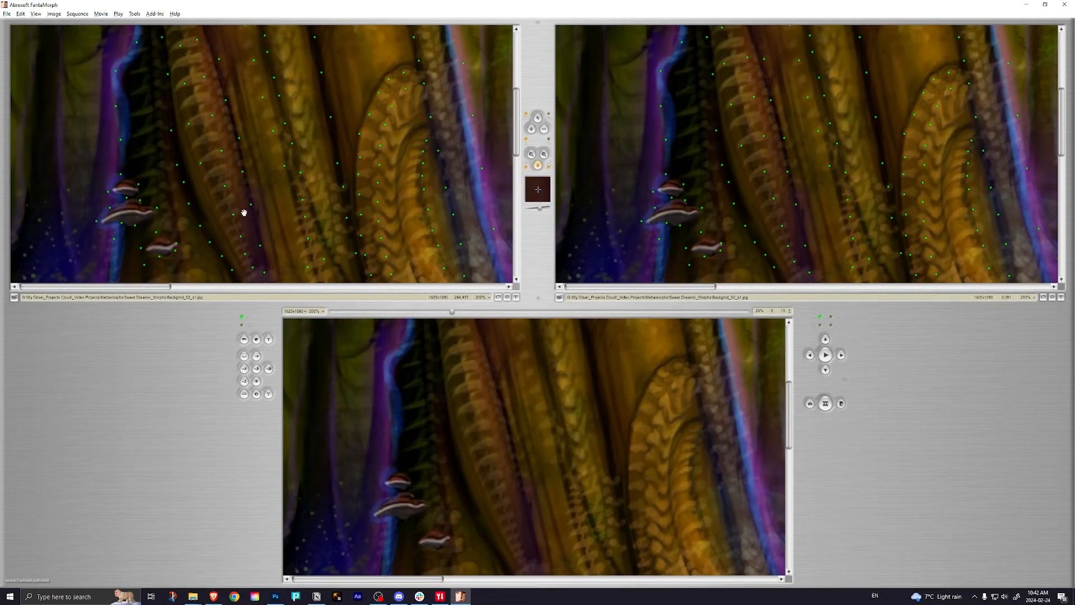
# Step: Add key dots along the rib-shaped pattern below the small mushroom at the base of the large trunk
pyautogui.moveTo(255, 230)
pyautogui.mouseDown()
pyautogui.moveTo(251, 121)
pyautogui.moveTo(283, 159)
pyautogui.moveTo(264, 199)
pyautogui.moveTo(247, 202)
pyautogui.moveTo(258, 233)
pyautogui.mouseUp()
pyautogui.moveTo(206, 177); pyautogui.dragTo(205, 142)
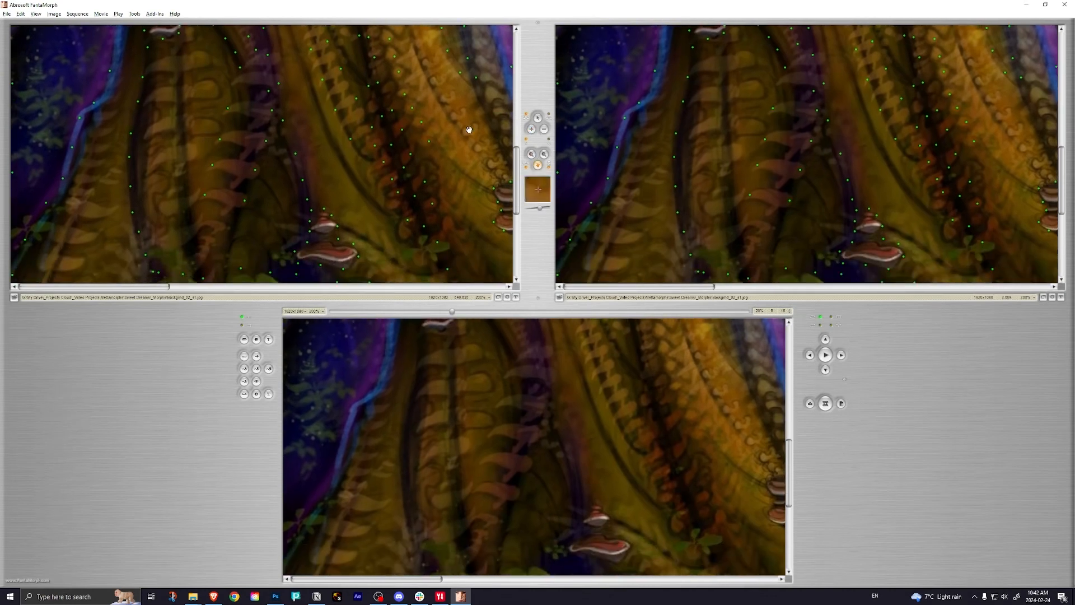
pyautogui.click(531, 129)
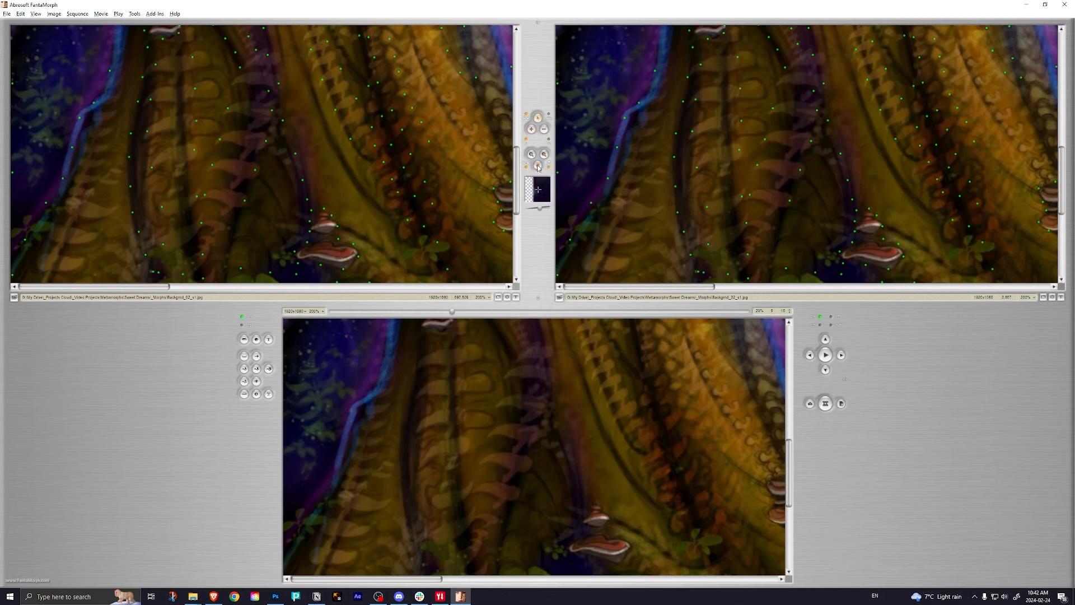
# Step: Move the key dots on the upper part of the rib-shaped pattern below the small mushroom upward in the second image
pyautogui.moveTo(729, 165); pyautogui.dragTo(720, 201)
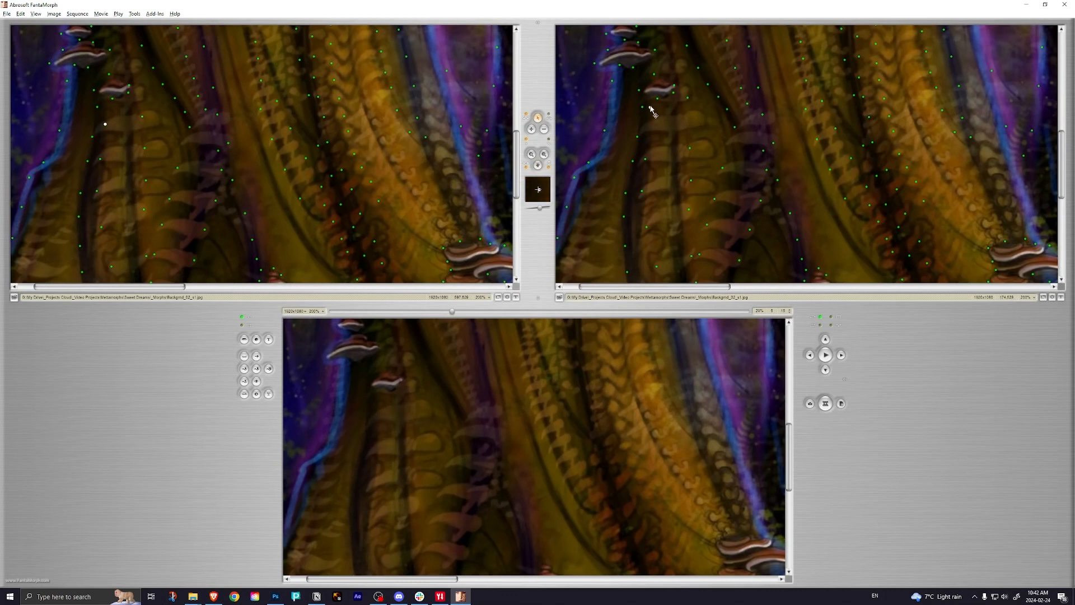
pyautogui.click(646, 156)
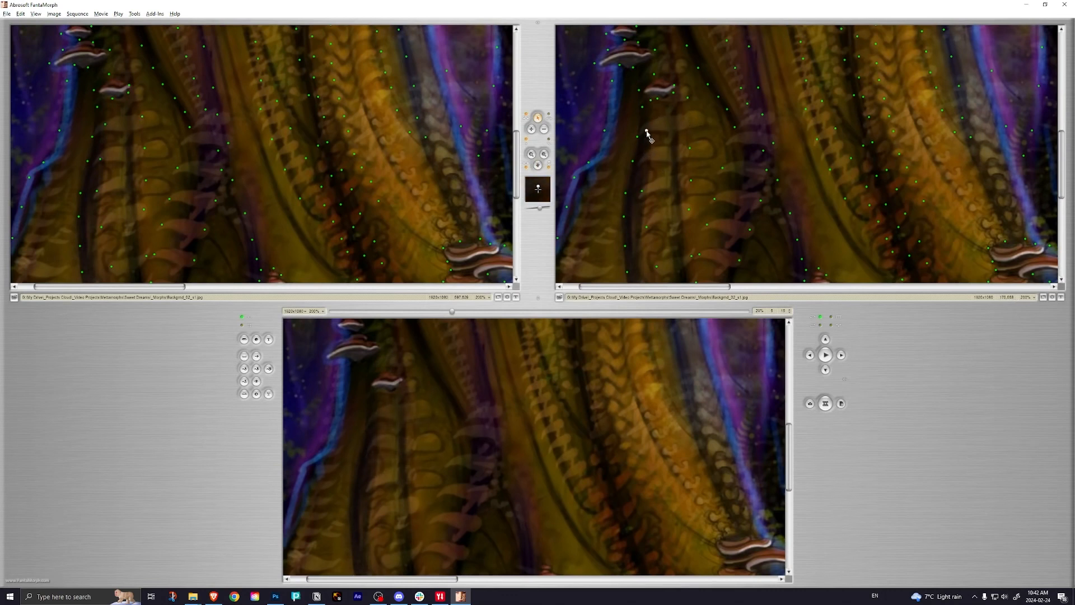
pyautogui.click(694, 122)
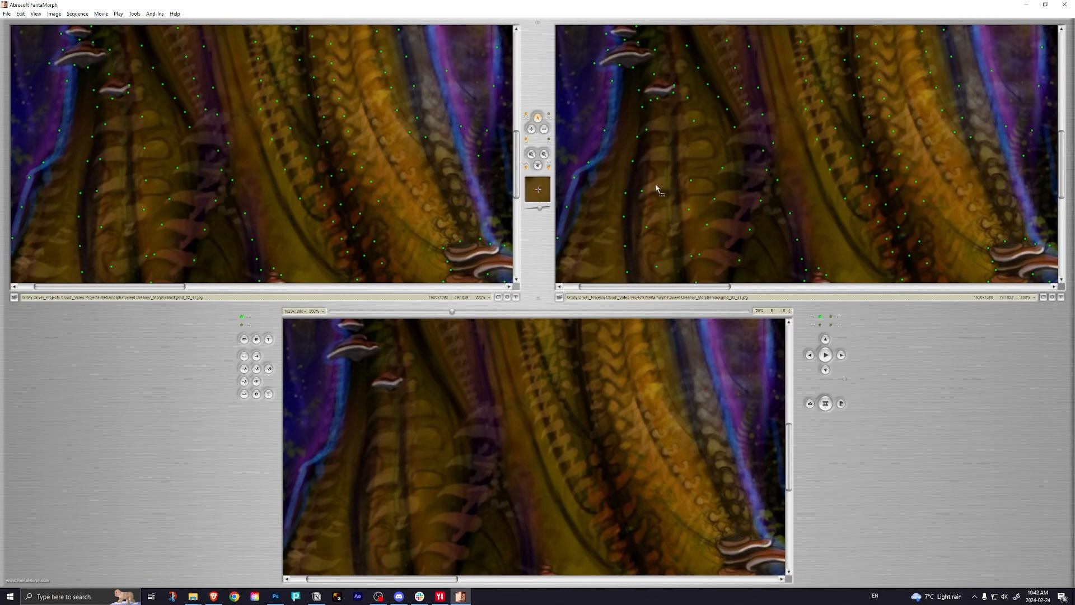
pyautogui.moveTo(642, 192); pyautogui.dragTo(644, 162)
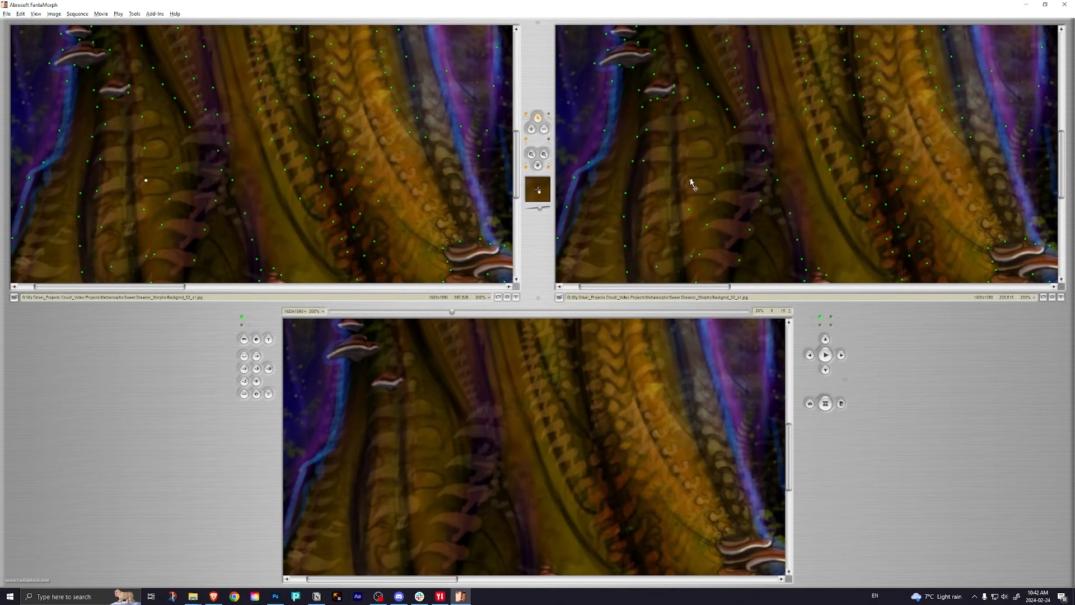
pyautogui.click(647, 224)
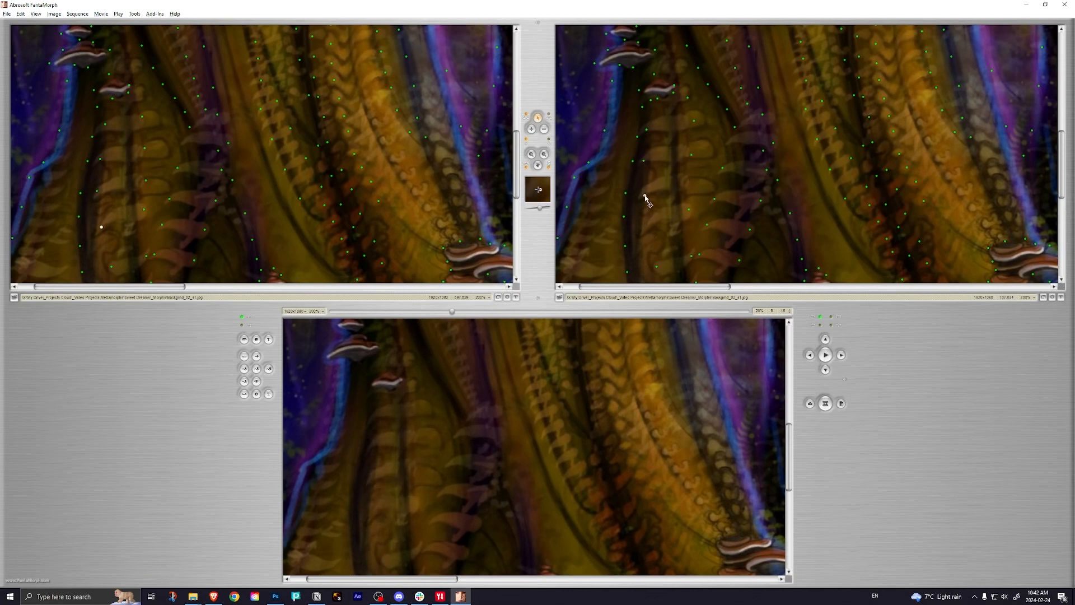
pyautogui.click(690, 208)
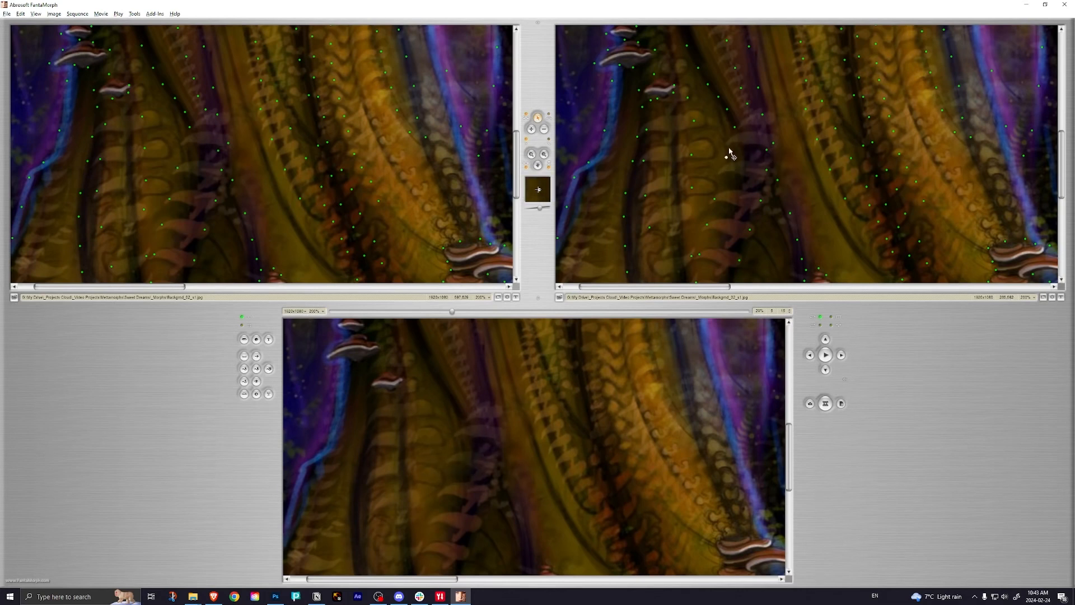
pyautogui.click(773, 157)
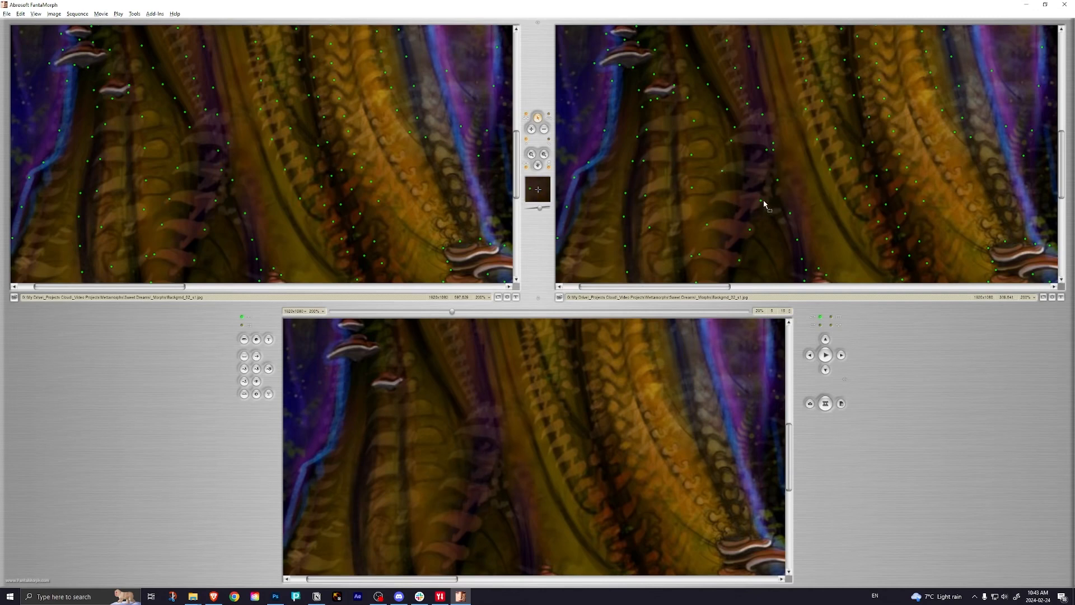
pyautogui.click(768, 178)
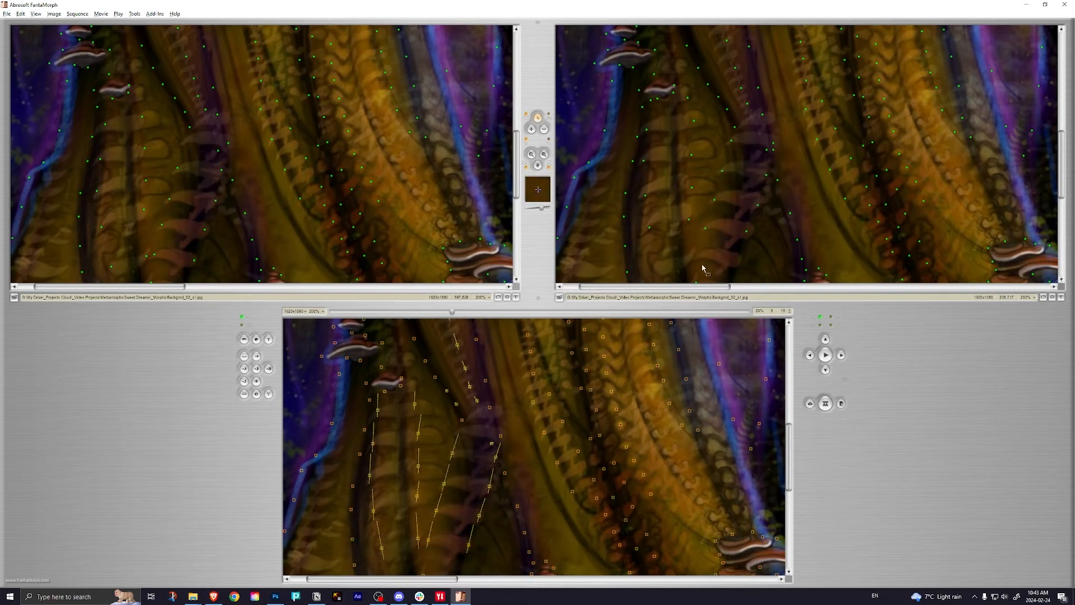
# Step: Move the key dots on the lower part of the rib-shaped pattern, just above the leaves, upward in the second image
pyautogui.scroll(-5, 716, 255)
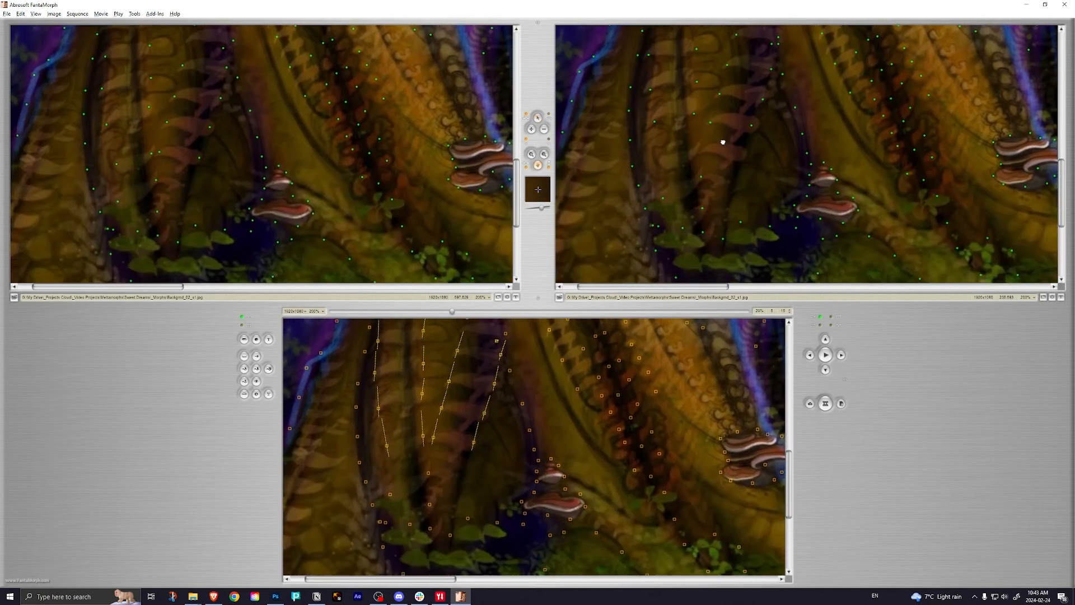
pyautogui.click(703, 164)
pyautogui.moveTo(703, 163); pyautogui.dragTo(705, 145)
pyautogui.moveTo(452, 312); pyautogui.dragTo(485, 315)
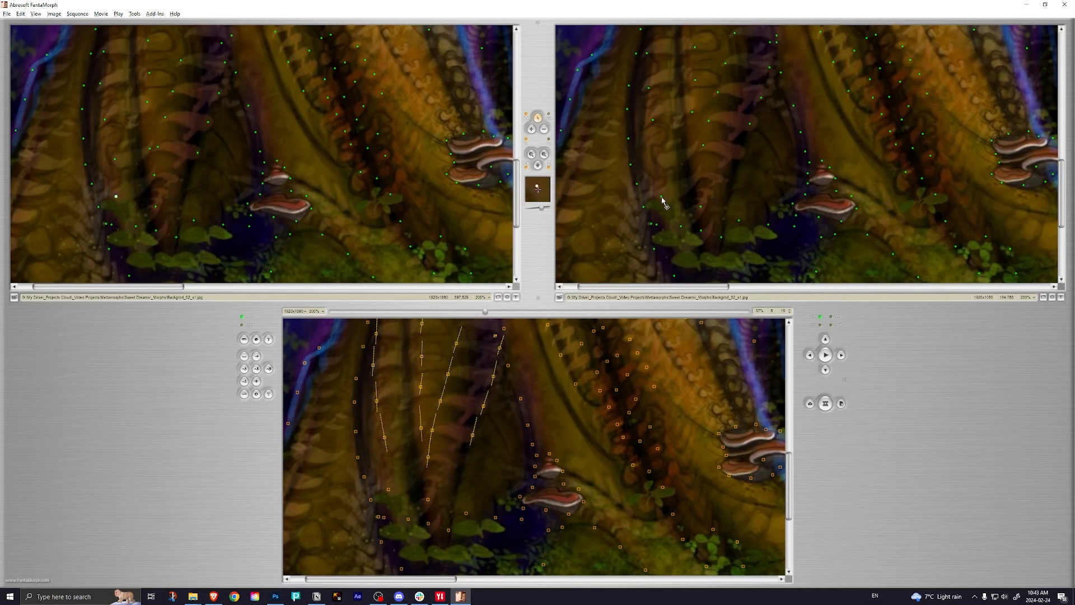
pyautogui.click(660, 176)
pyautogui.moveTo(657, 166); pyautogui.dragTo(659, 159)
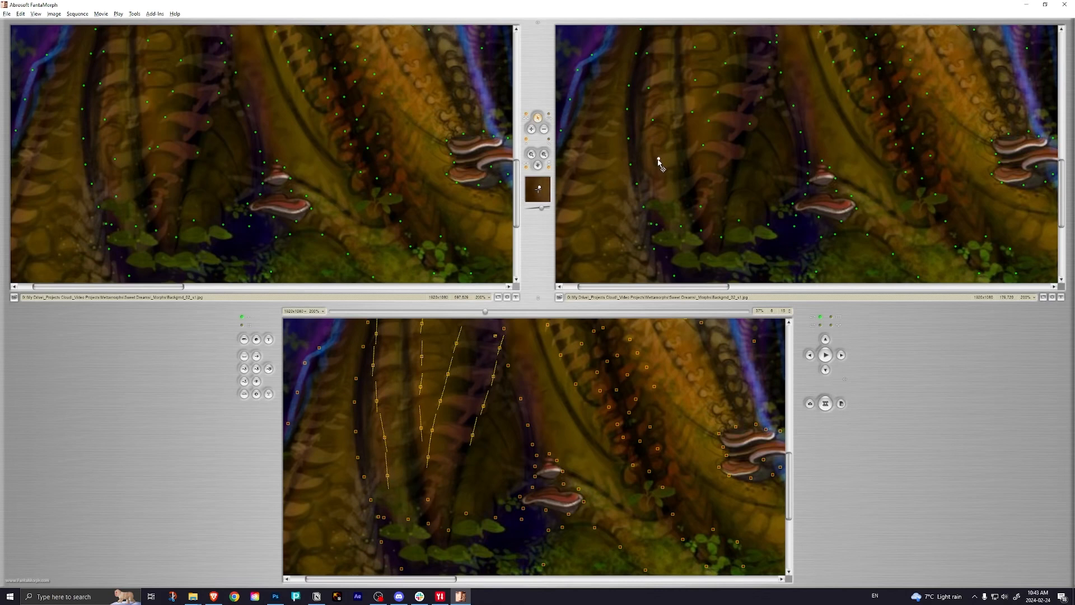
pyautogui.click(710, 195)
pyautogui.moveTo(709, 195); pyautogui.dragTo(714, 177)
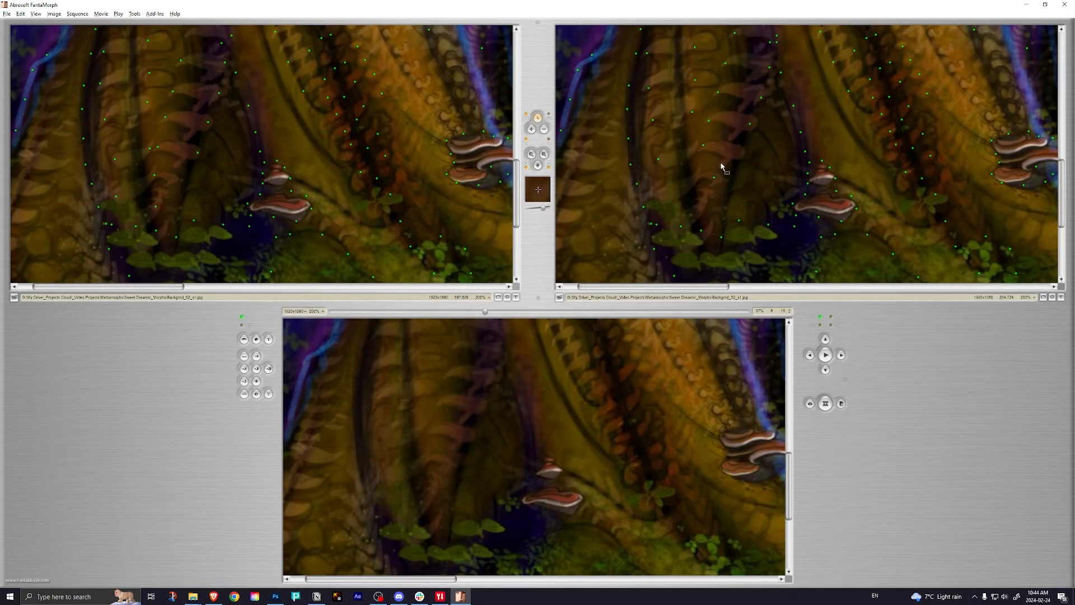
# Step: Play the morph preview to check the movement of the rib-shaped pattern and the whole forest background, and pause it
pyautogui.press('space')
pyautogui.moveTo(617, 376); pyautogui.dragTo(684, 437)
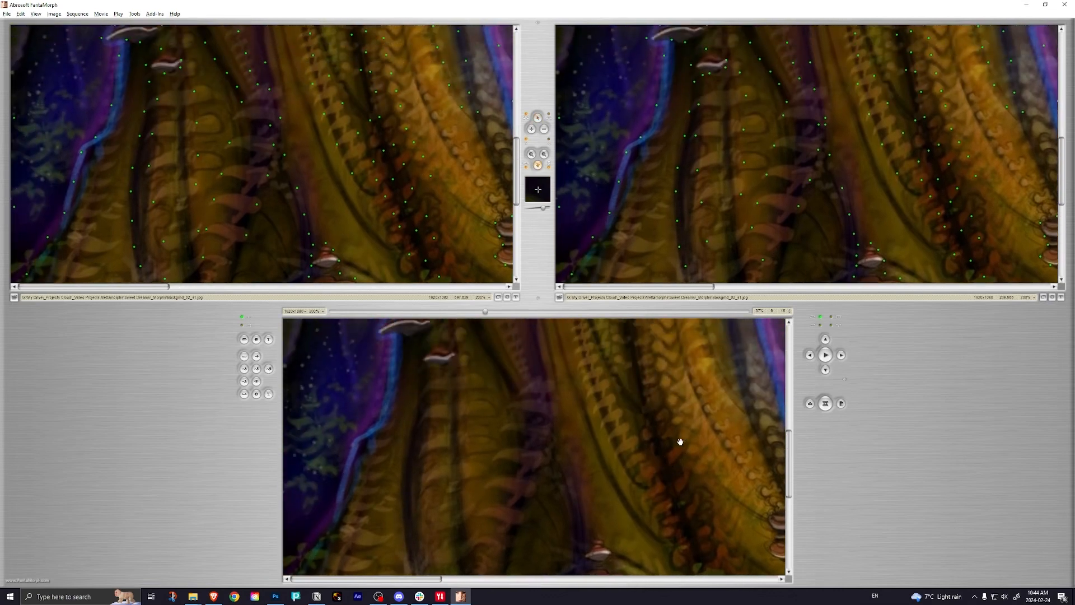
pyautogui.click(825, 355)
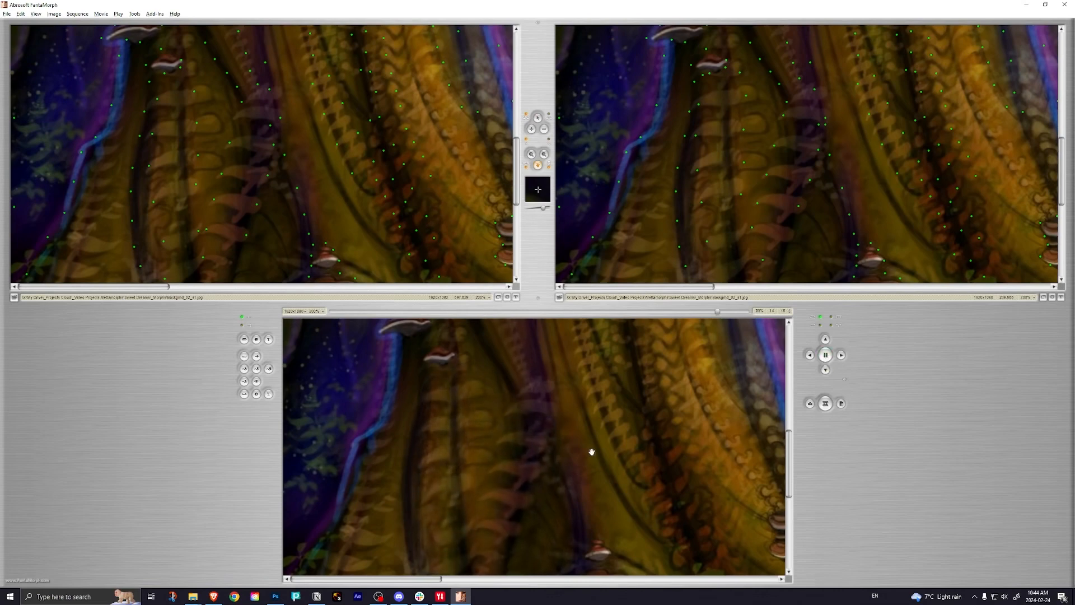
pyautogui.scroll(-5, 439, 446)
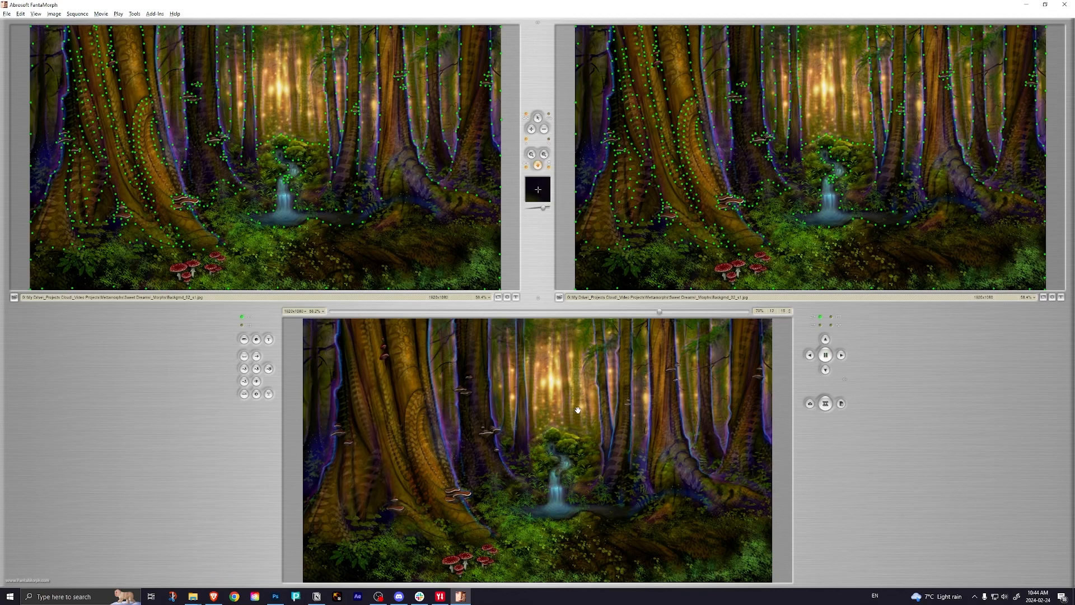
pyautogui.click(828, 356)
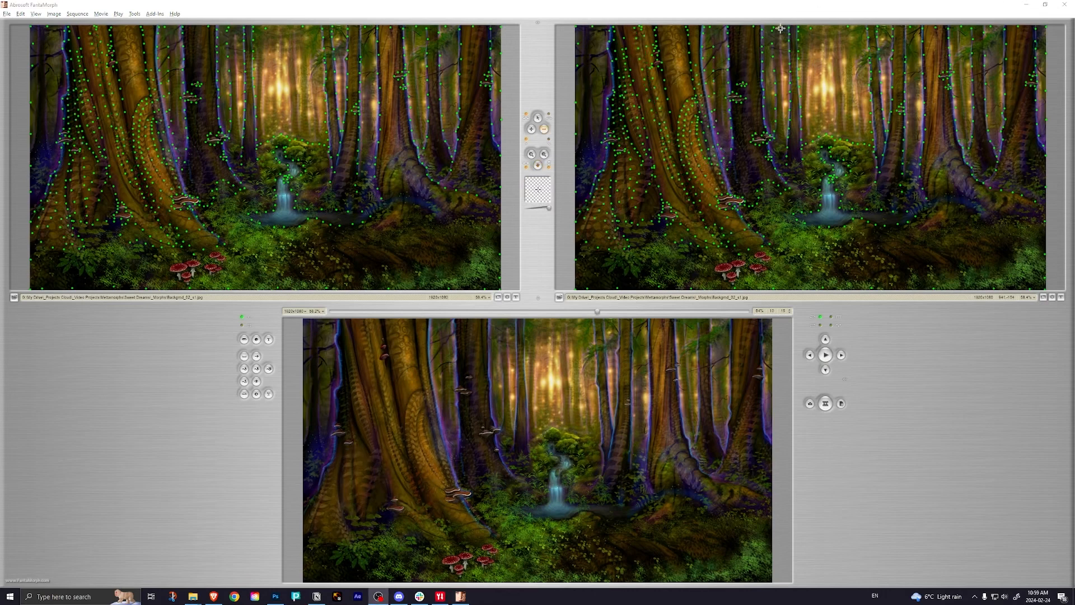
# Step: Play the morph preview again and examine the large trunk and the neighbouring dark trunk up close
pyautogui.click(827, 356)
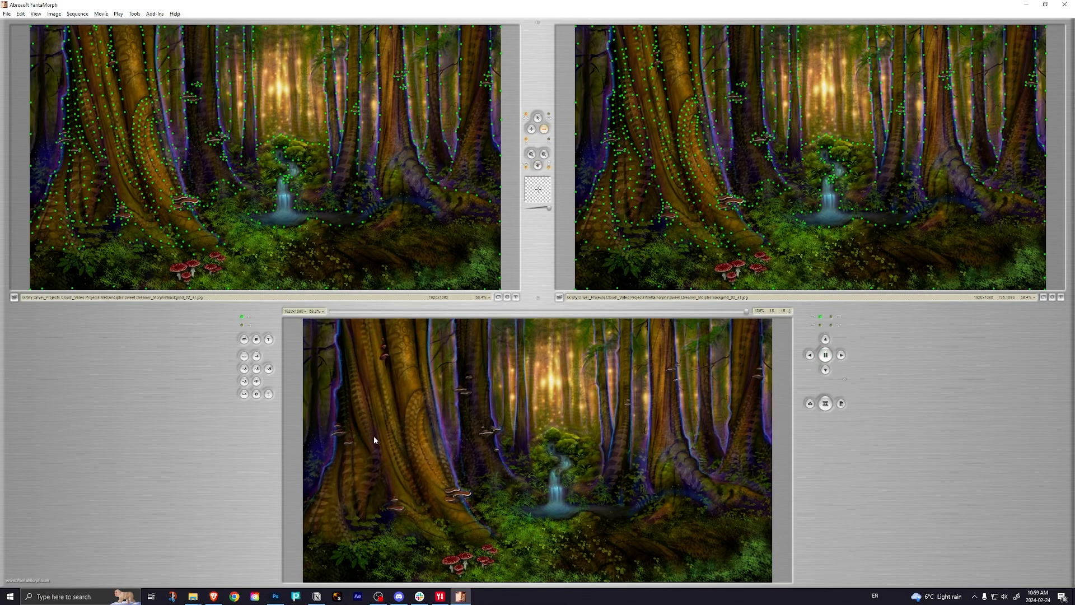
pyautogui.scroll(2, 375, 436)
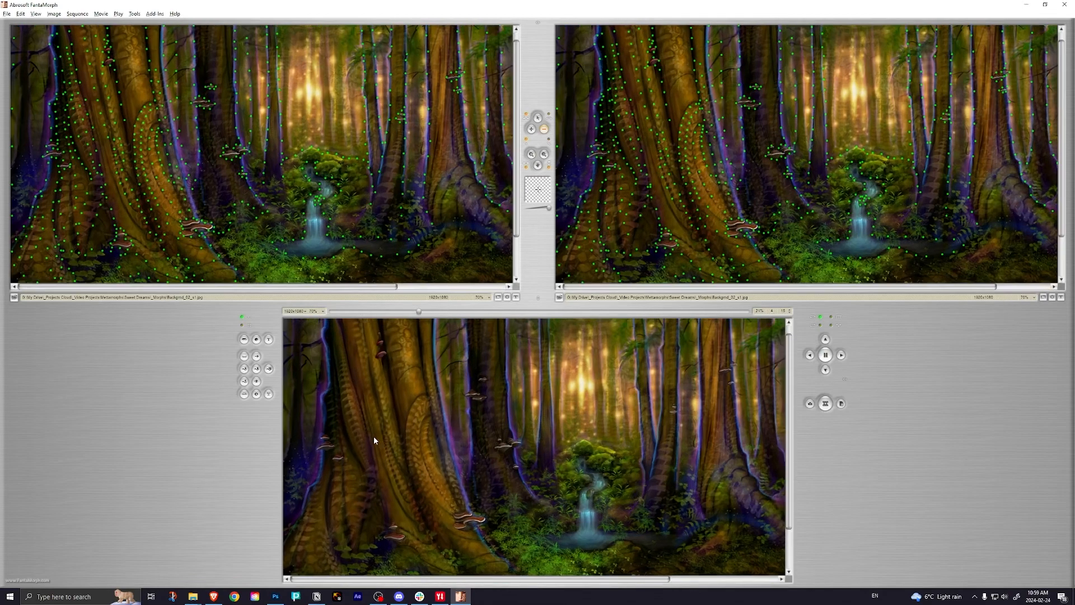
pyautogui.scroll(1, 374, 436)
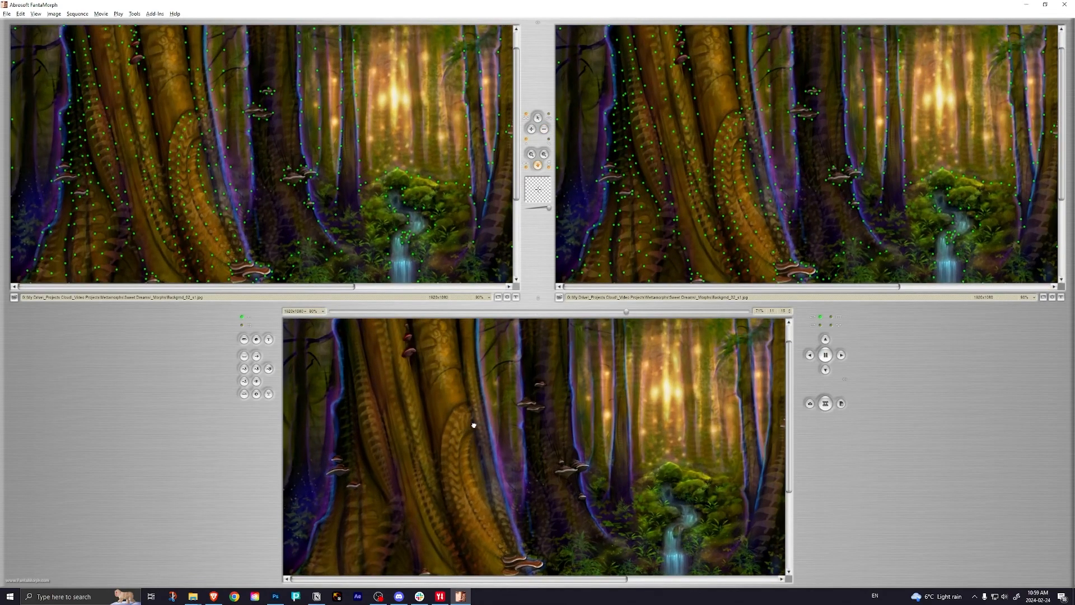
pyautogui.moveTo(470, 430); pyautogui.dragTo(497, 392)
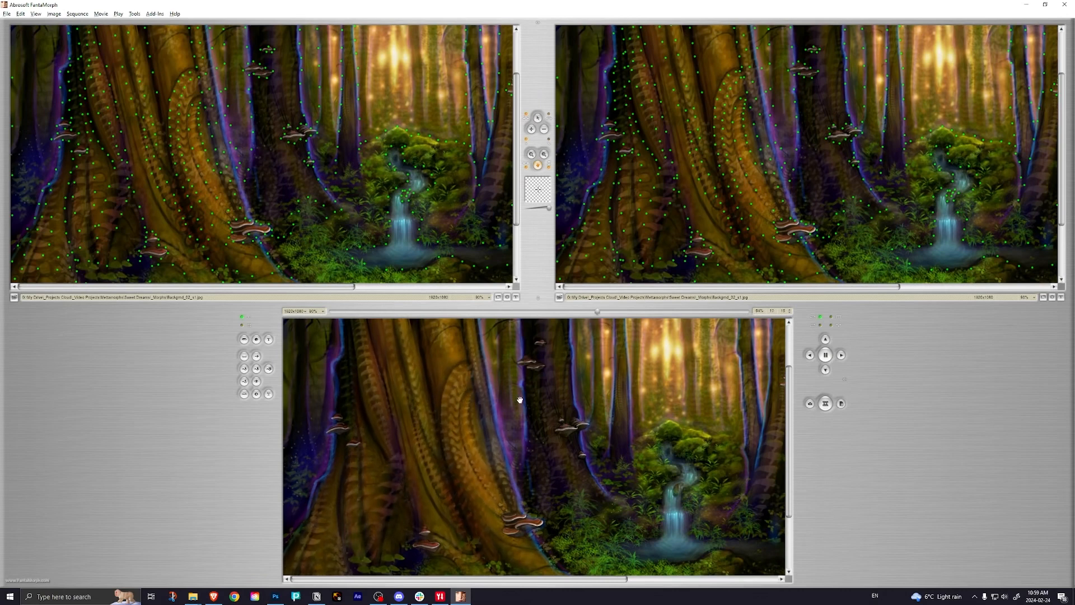
pyautogui.moveTo(519, 400); pyautogui.dragTo(464, 445)
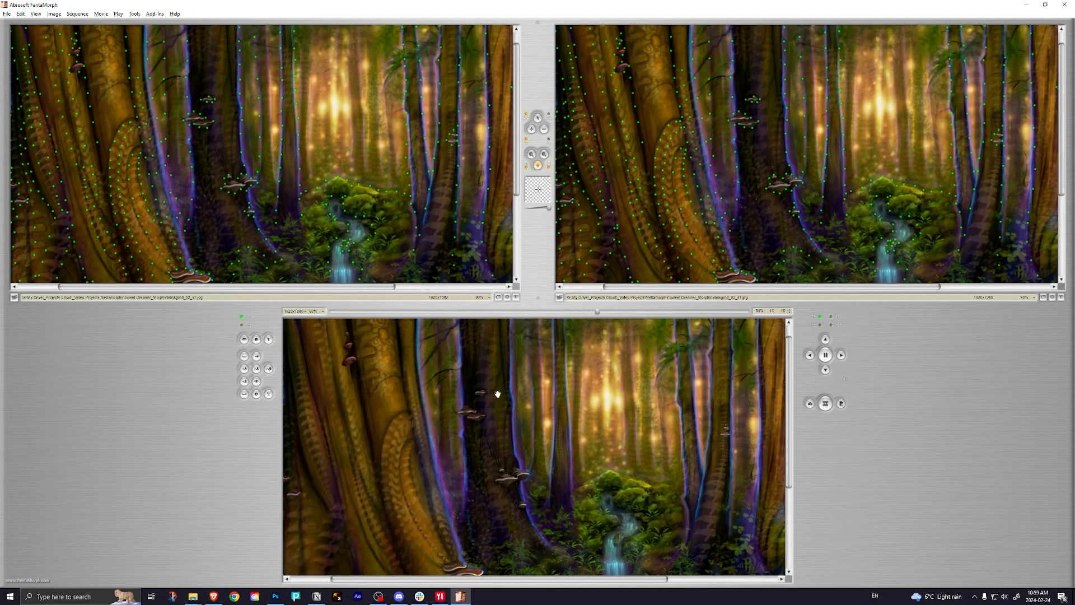
pyautogui.moveTo(498, 393); pyautogui.dragTo(504, 383)
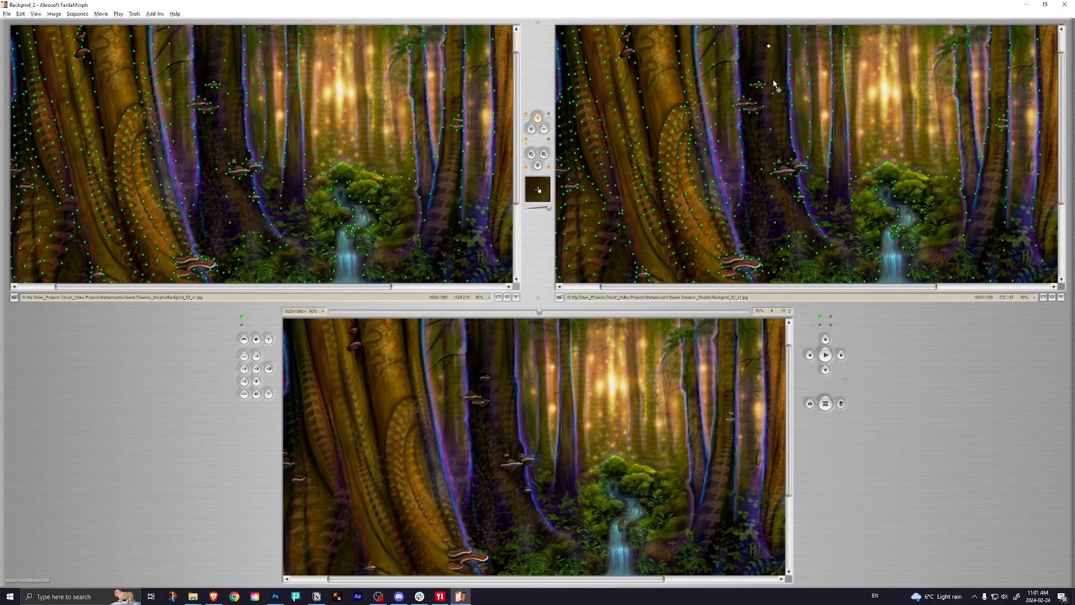
# Step: Shift the key dots along the dark mushroom-covered trunk beside the large tree in the second image
pyautogui.moveTo(773, 74); pyautogui.dragTo(775, 75)
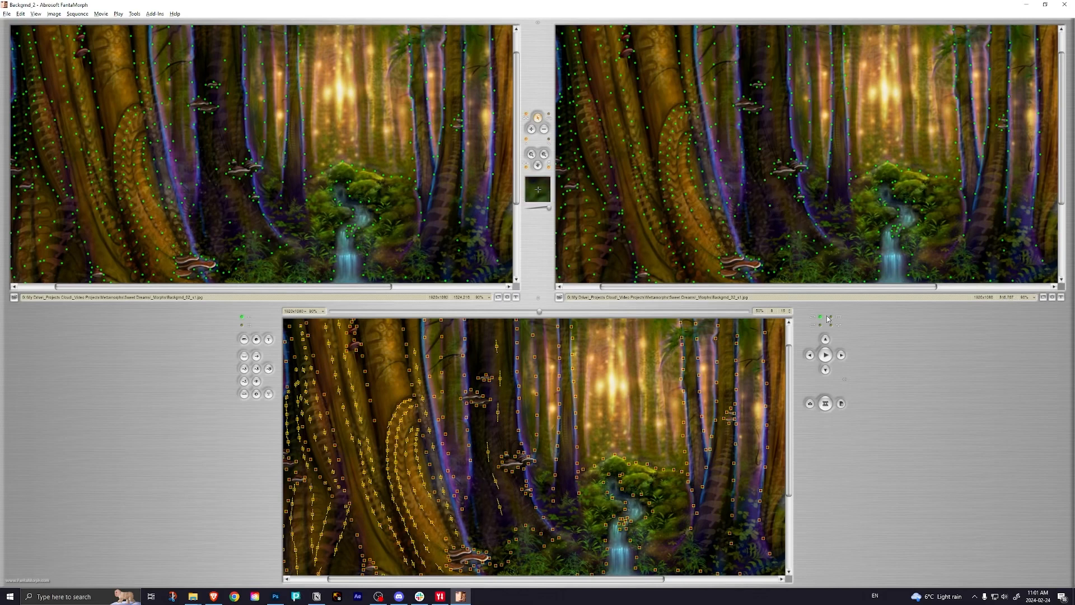
pyautogui.click(839, 353)
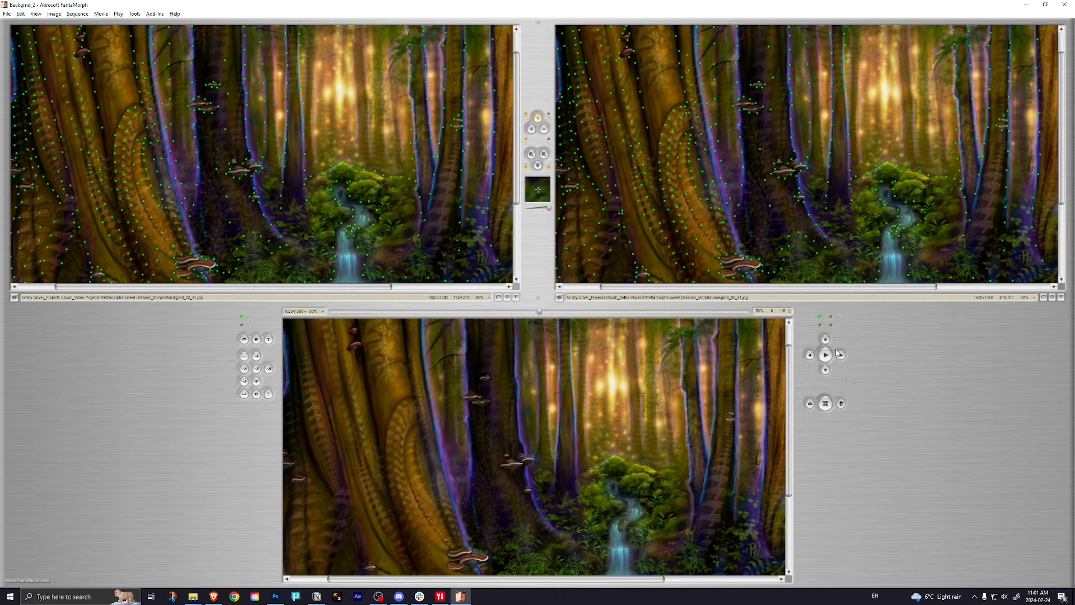
# Step: Play and pause the morph preview to compare the movement of the dark mushroom-covered trunk with the large tree
pyautogui.click(825, 358)
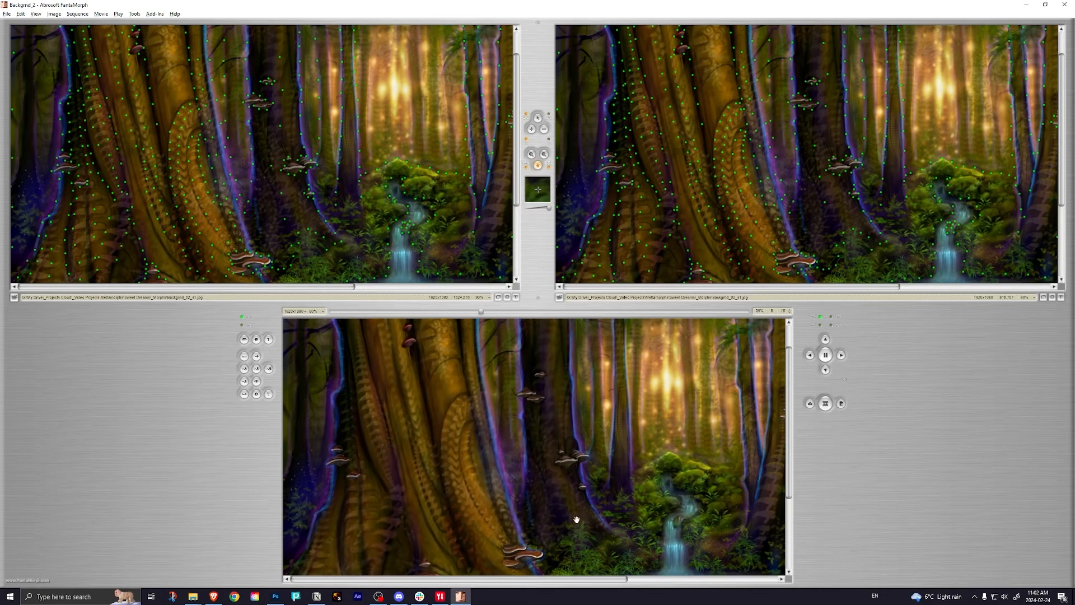
pyautogui.moveTo(668, 418); pyautogui.dragTo(587, 436)
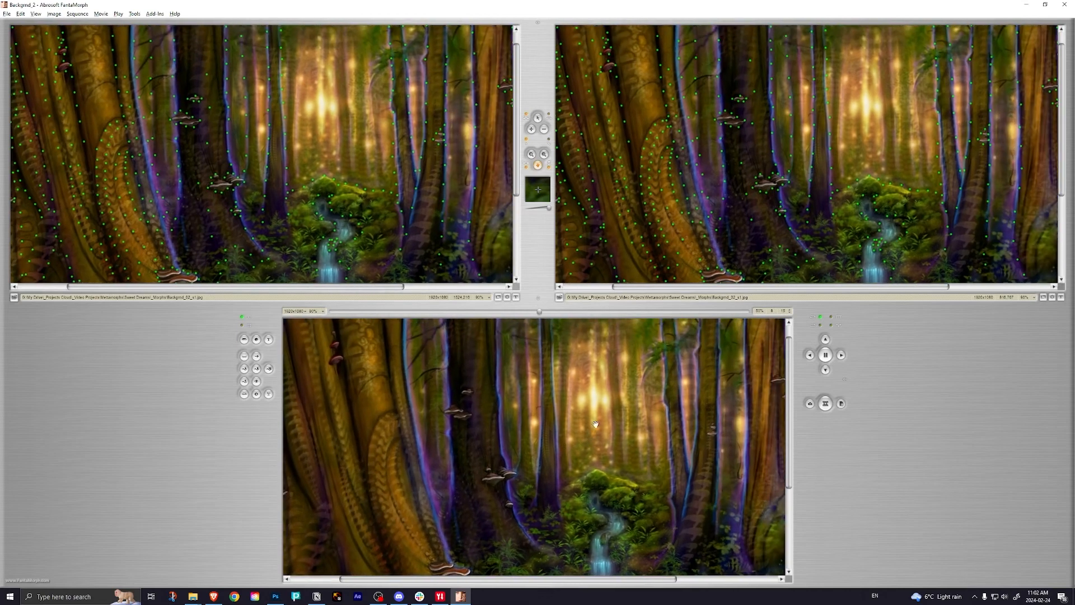
pyautogui.click(826, 356)
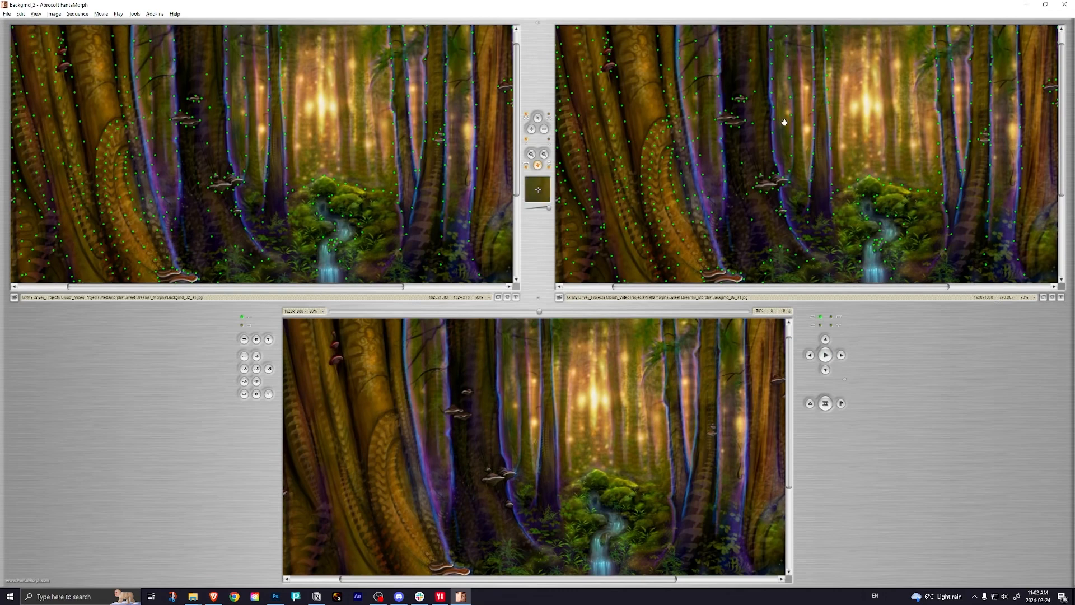
pyautogui.moveTo(785, 122); pyautogui.dragTo(804, 109)
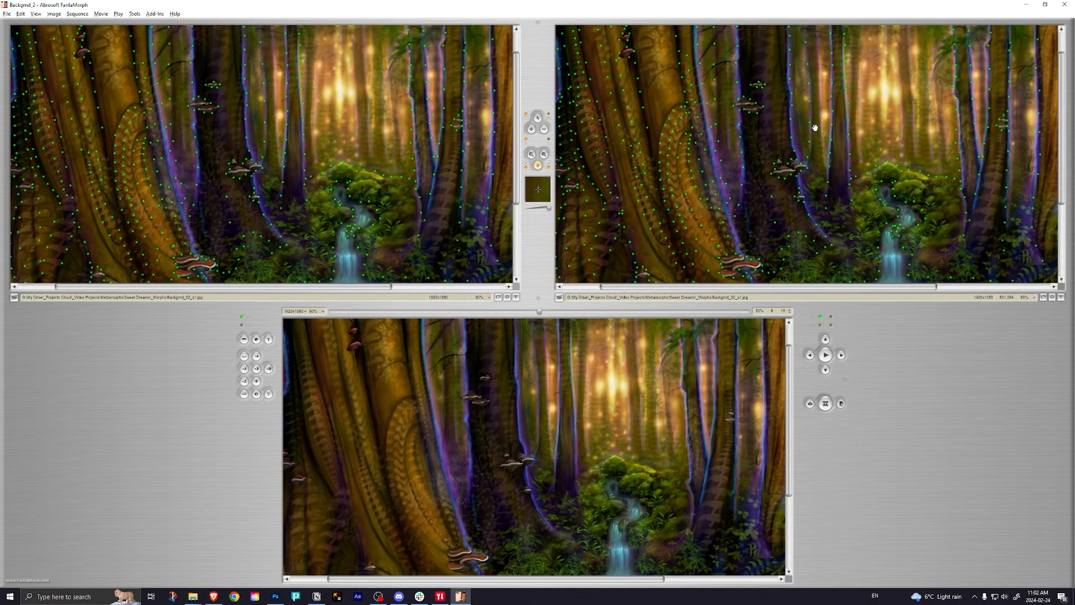
pyautogui.click(827, 358)
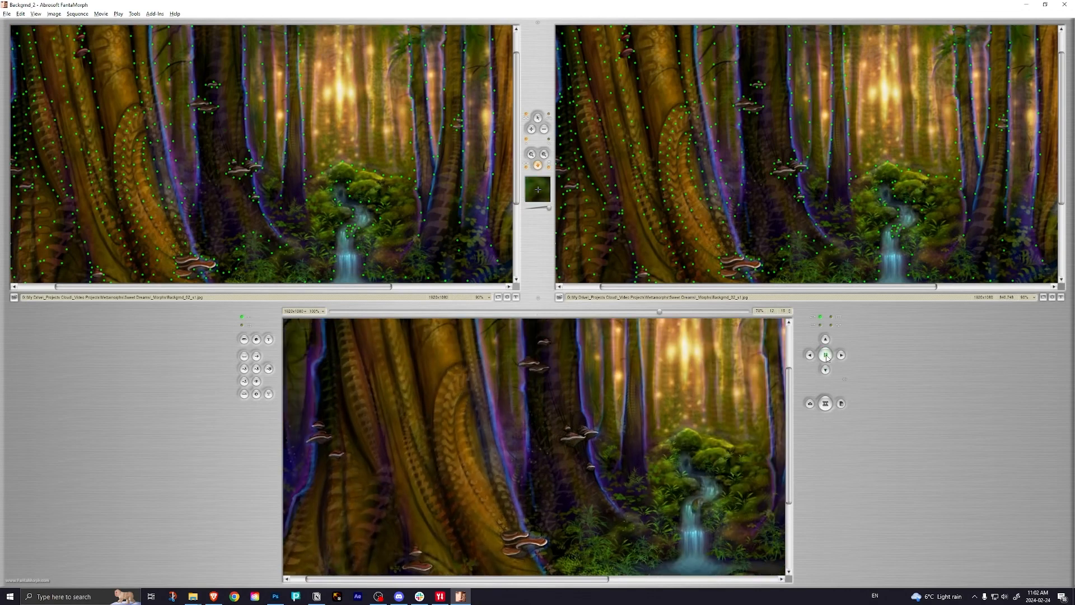
pyautogui.click(827, 358)
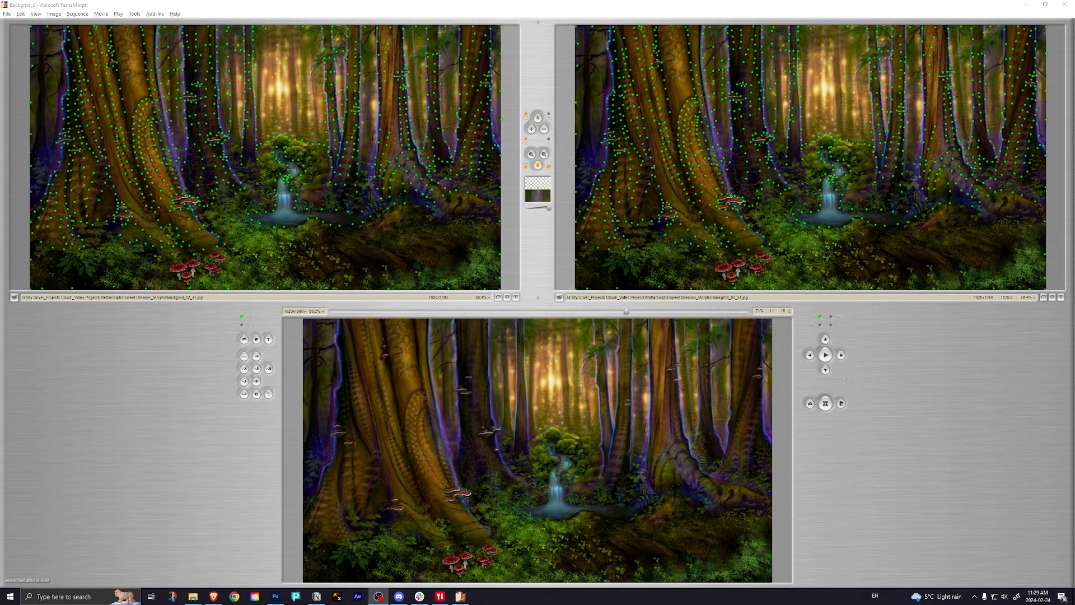
# Step: Preview the morph across the full forest background, pause it, and inspect the glowing light between the distant trees up close
pyautogui.click(824, 357)
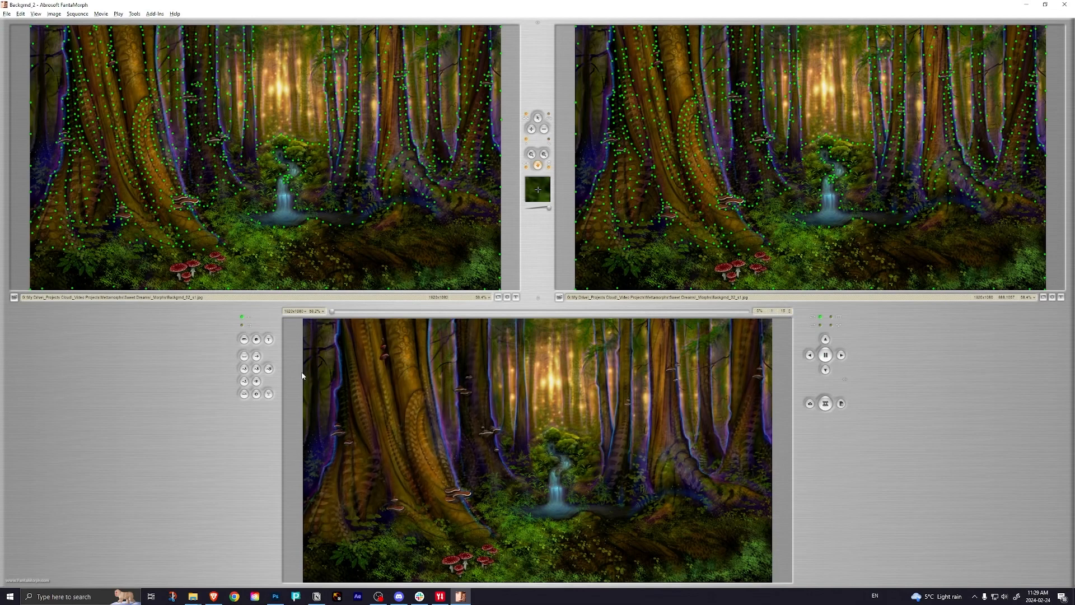
pyautogui.click(825, 357)
pyautogui.click(531, 154)
pyautogui.click(574, 387)
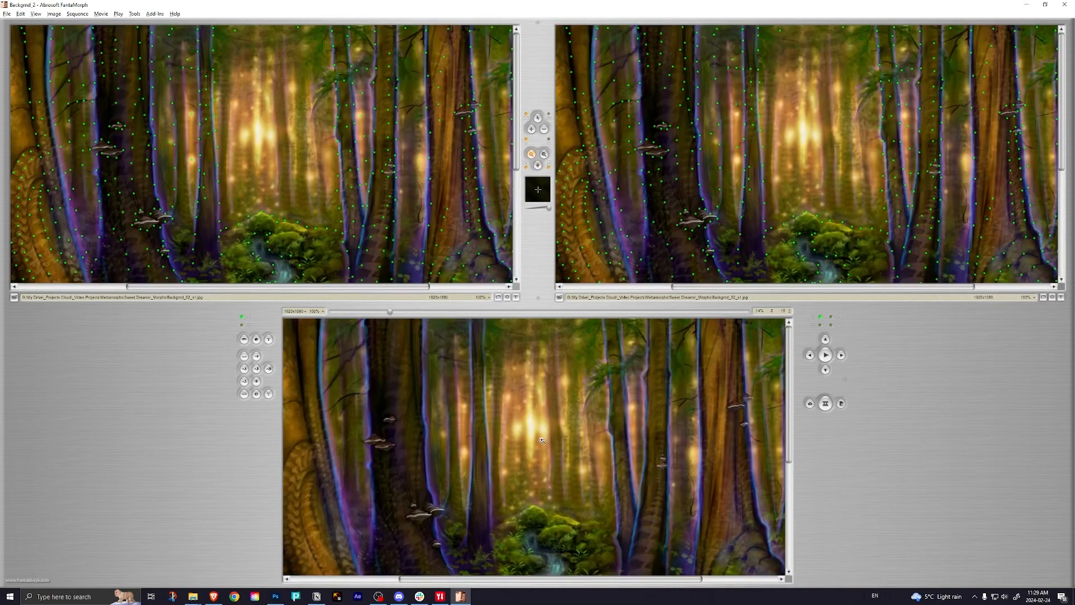
pyautogui.click(542, 432)
pyautogui.scroll(2, 533, 390)
pyautogui.scroll(-3, 533, 389)
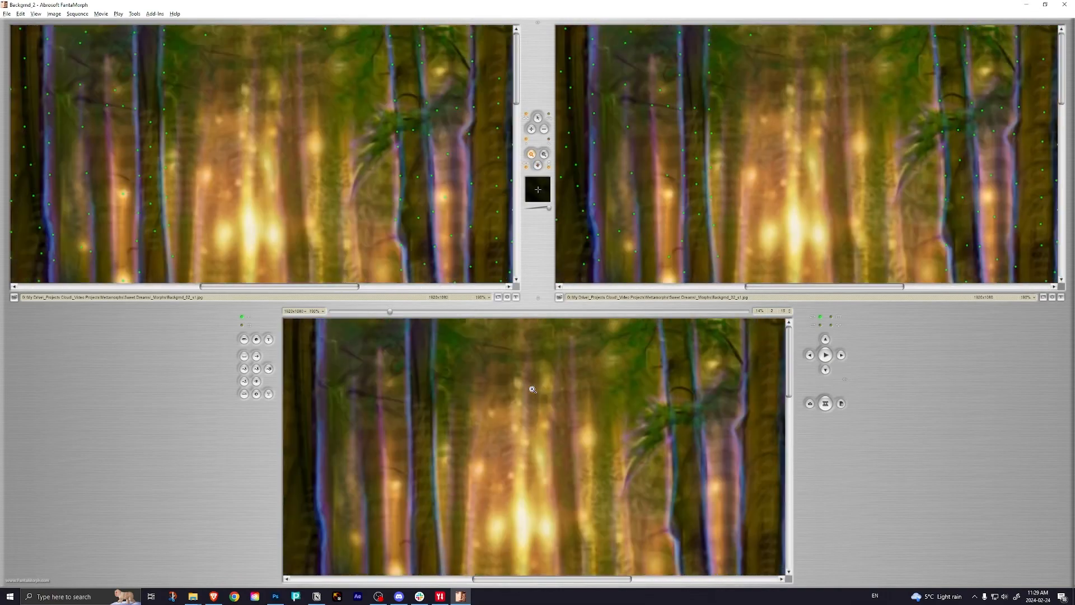
# Step: Remove the key dot at the centre of the brightest glow between the distant trees in the first image
pyautogui.scroll(-3, 541, 412)
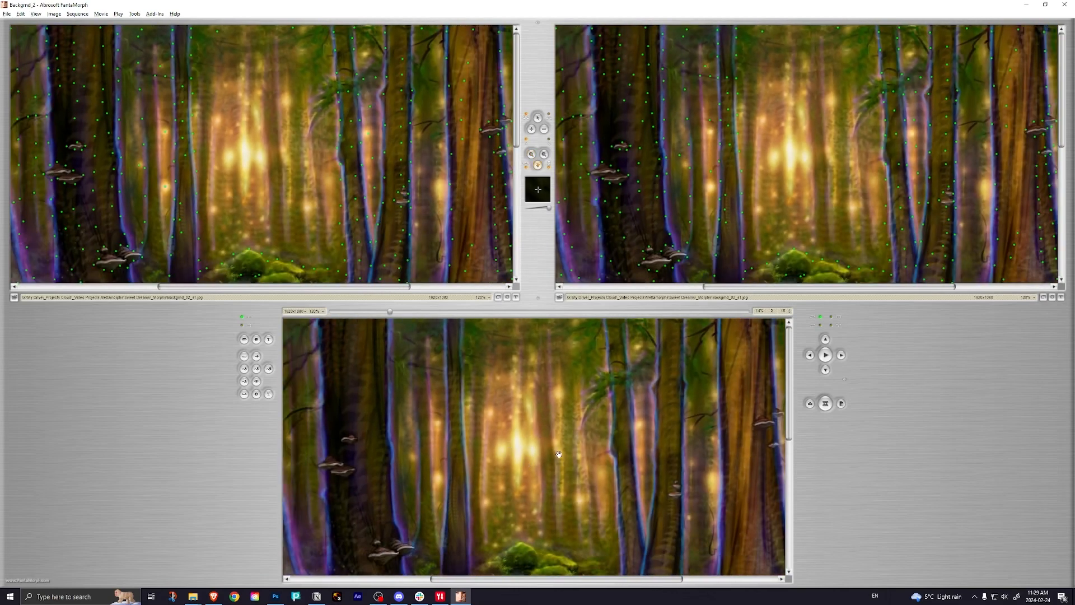
pyautogui.moveTo(559, 454); pyautogui.dragTo(585, 431)
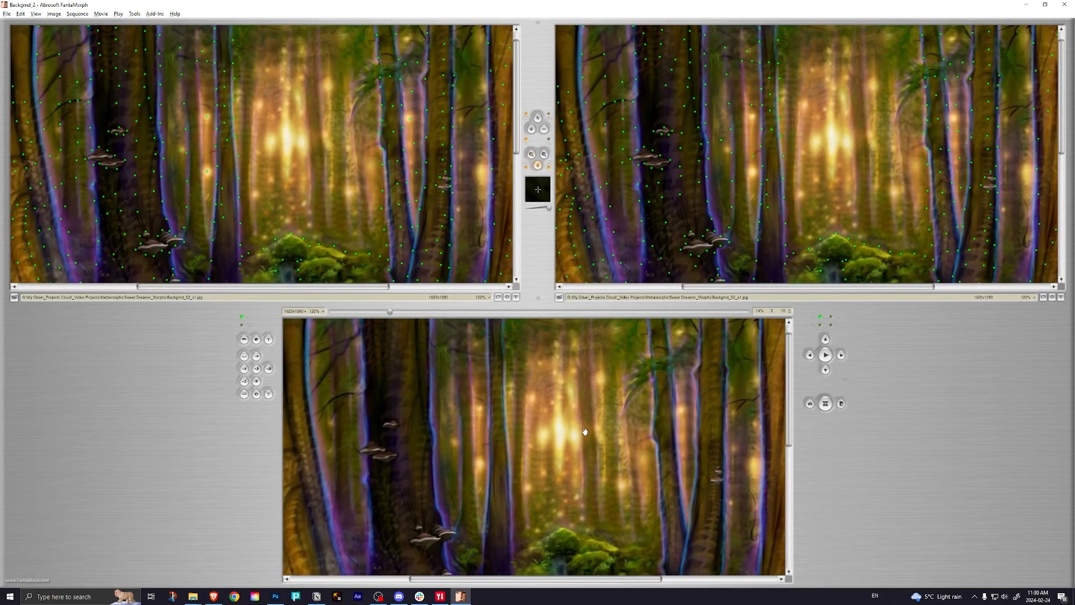
pyautogui.click(532, 130)
pyautogui.click(546, 129)
pyautogui.click(286, 139)
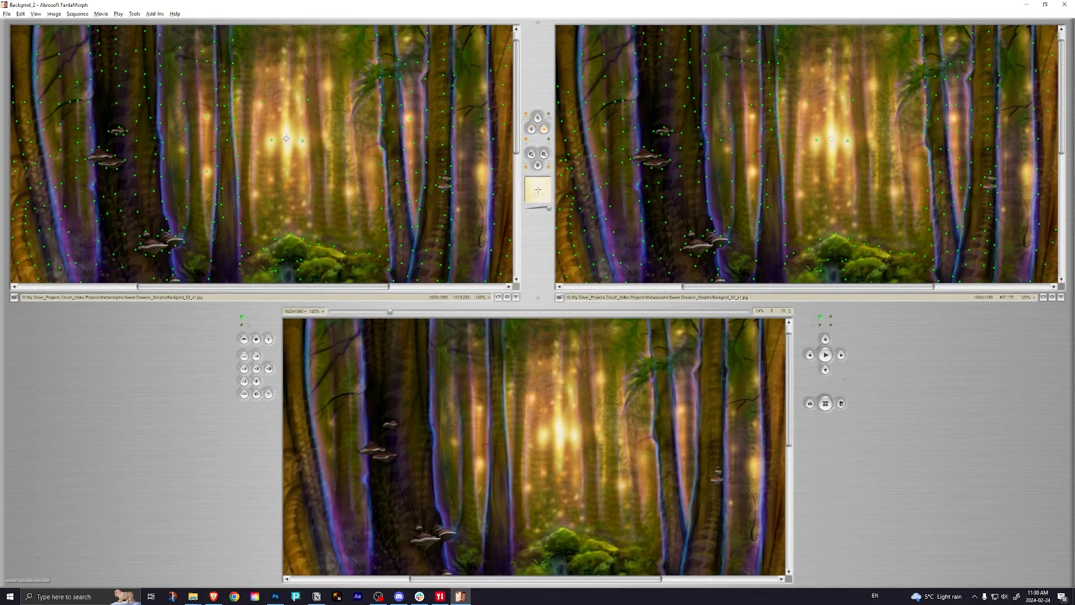
# Step: Place key dots across the glowing light between the distant trees and shift them in the second image
pyautogui.click(532, 129)
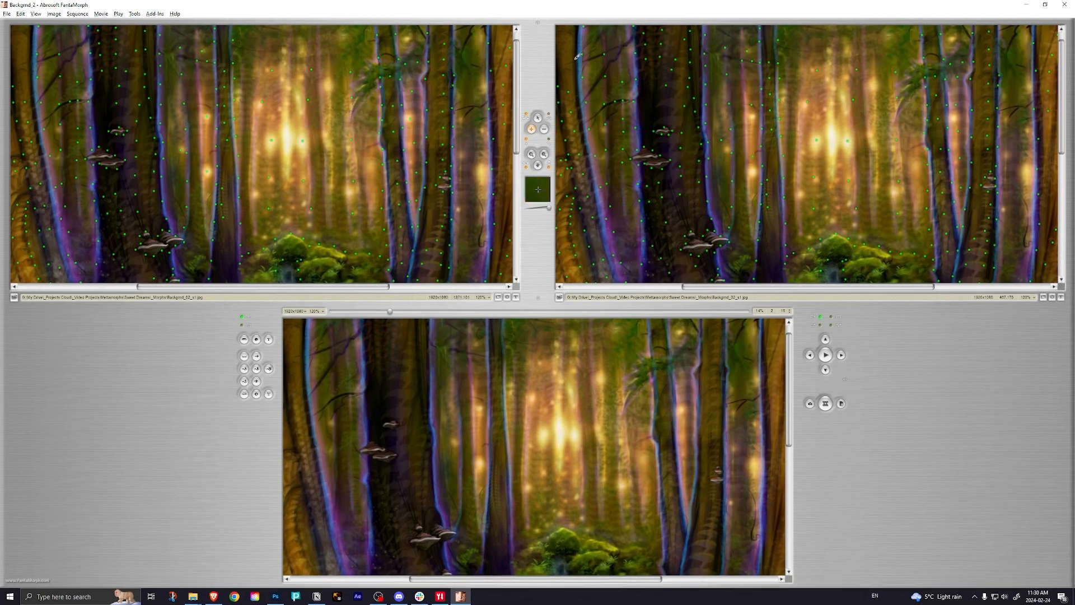
pyautogui.click(538, 118)
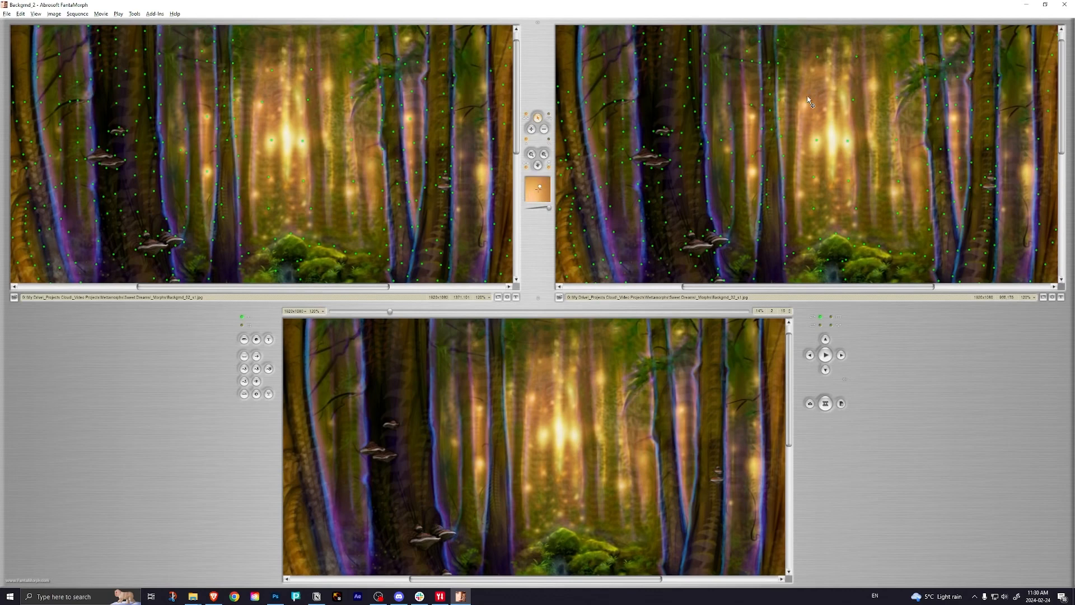
pyautogui.hotkey('ctrl', 'd')
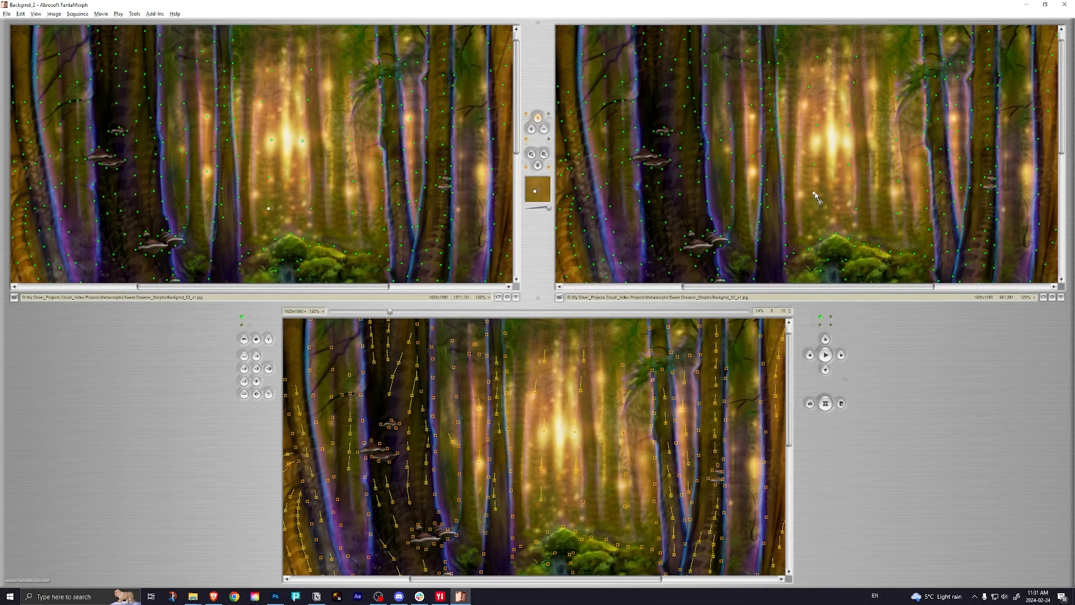
pyautogui.click(899, 180)
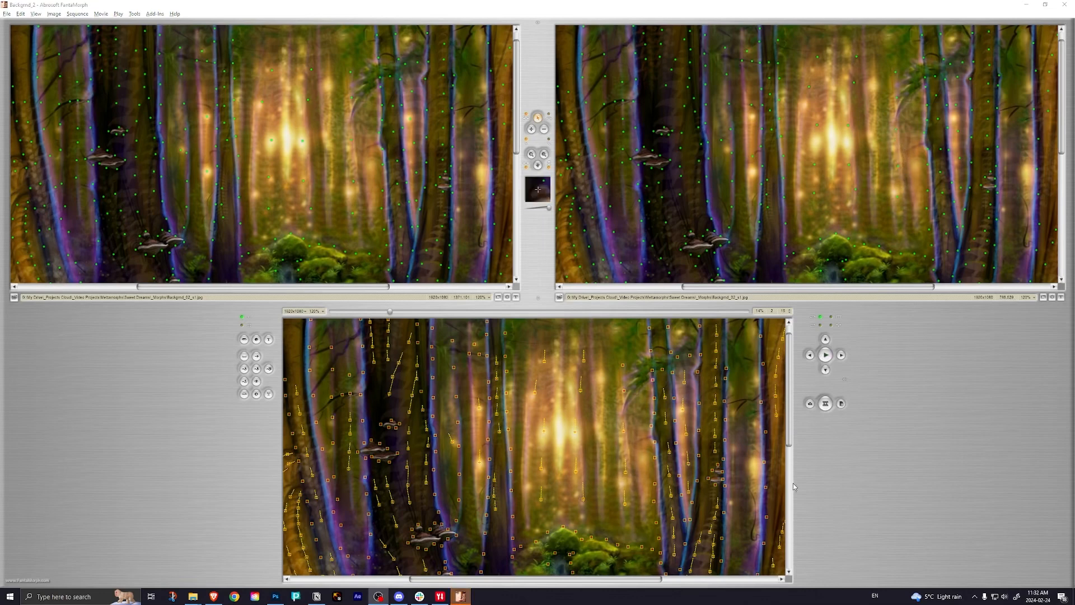
pyautogui.click(885, 438)
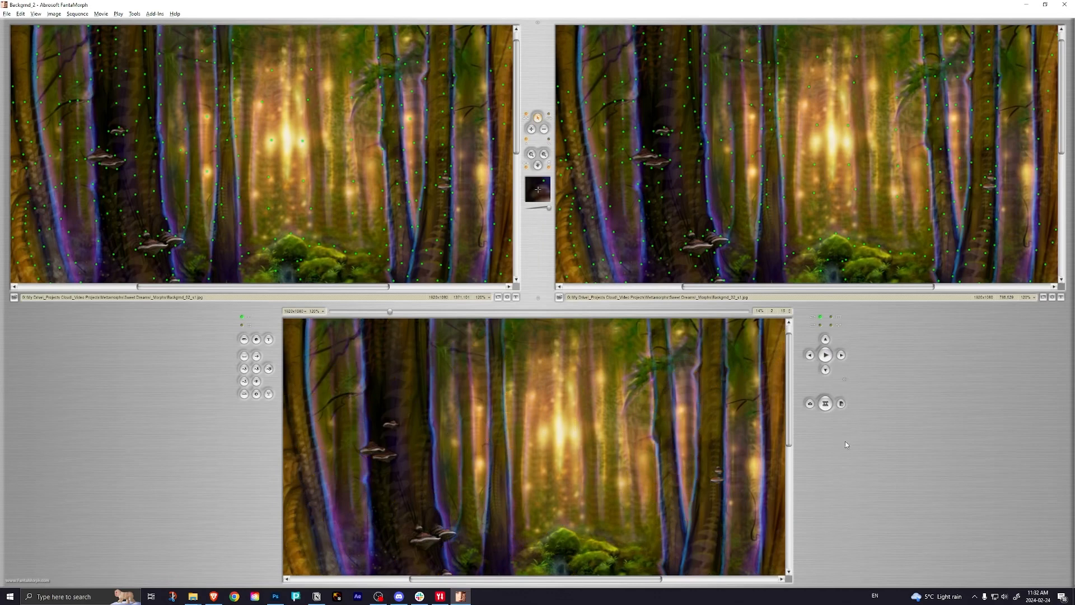
# Step: Play the morph preview up close, then at Best Fit across the whole forest, and pause it
pyautogui.click(827, 356)
pyautogui.press('space')
pyautogui.click(317, 312)
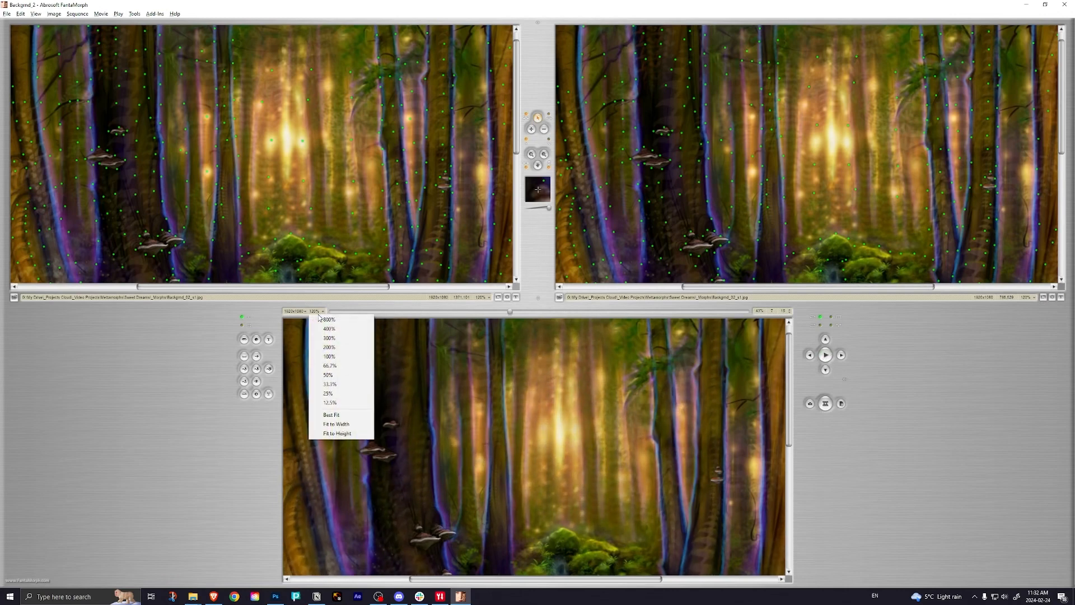
pyautogui.click(341, 415)
pyautogui.click(823, 356)
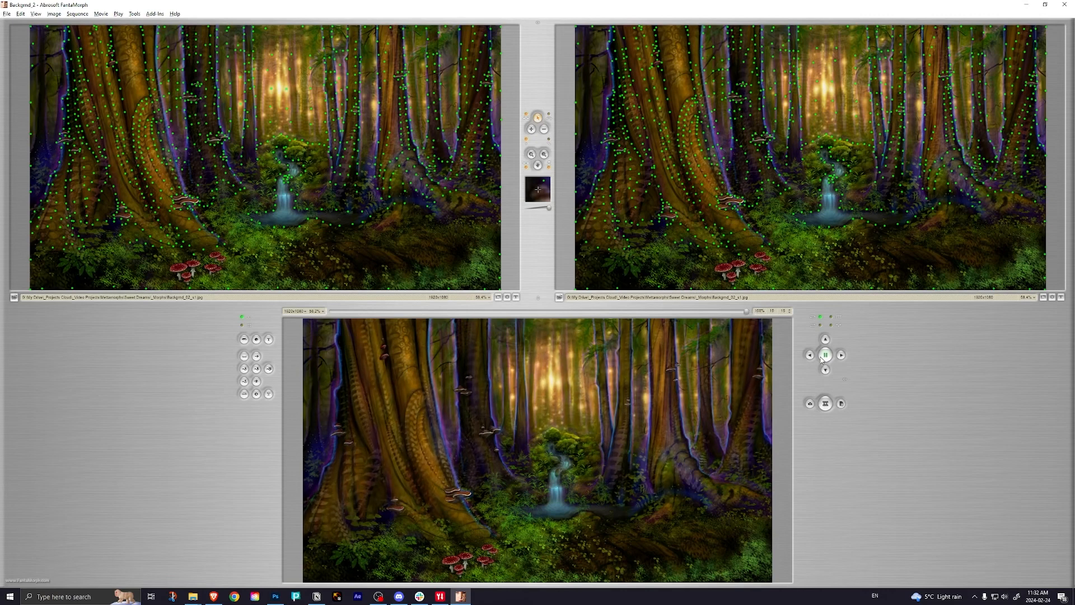
pyautogui.click(825, 356)
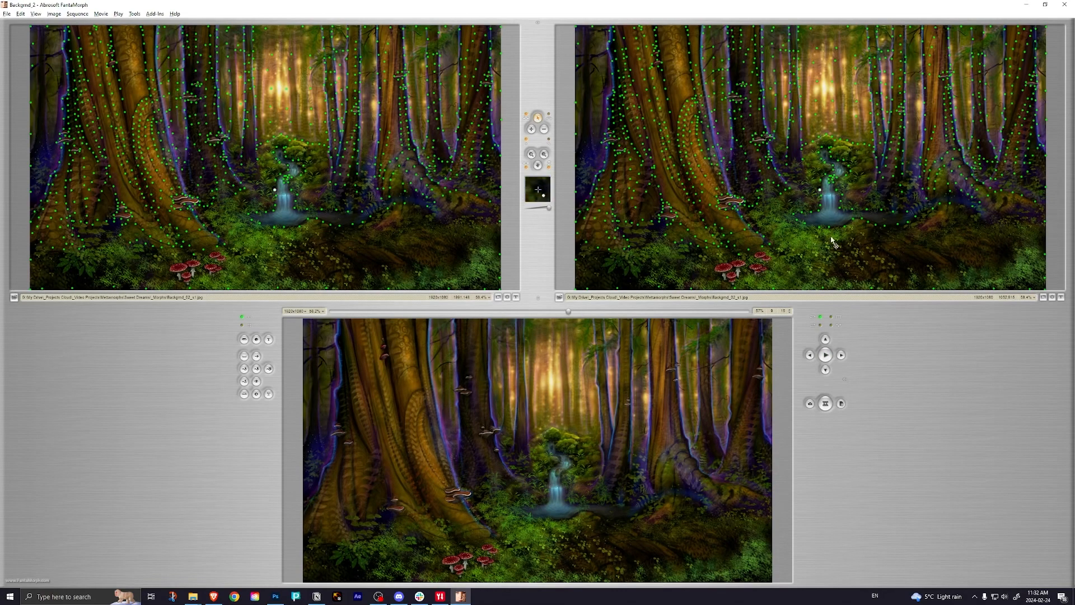
# Step: Shift the key dot groups in and beside the central glow in the second image, and preview the morph
pyautogui.scroll(-2, 838, 135)
pyautogui.scroll(3, 838, 134)
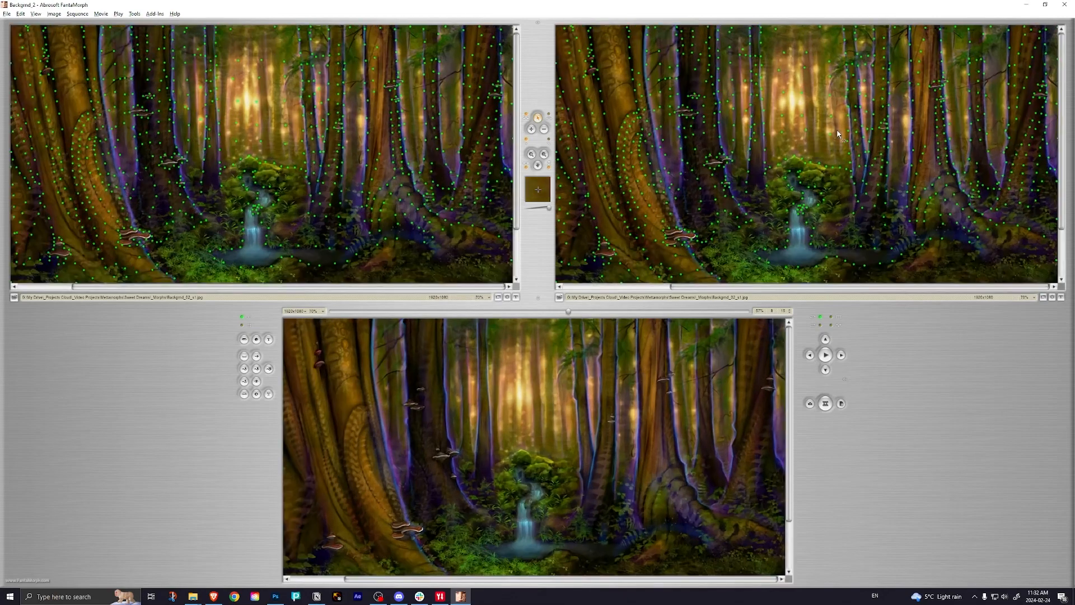
pyautogui.scroll(1, 838, 135)
pyautogui.moveTo(846, 159); pyautogui.dragTo(857, 178)
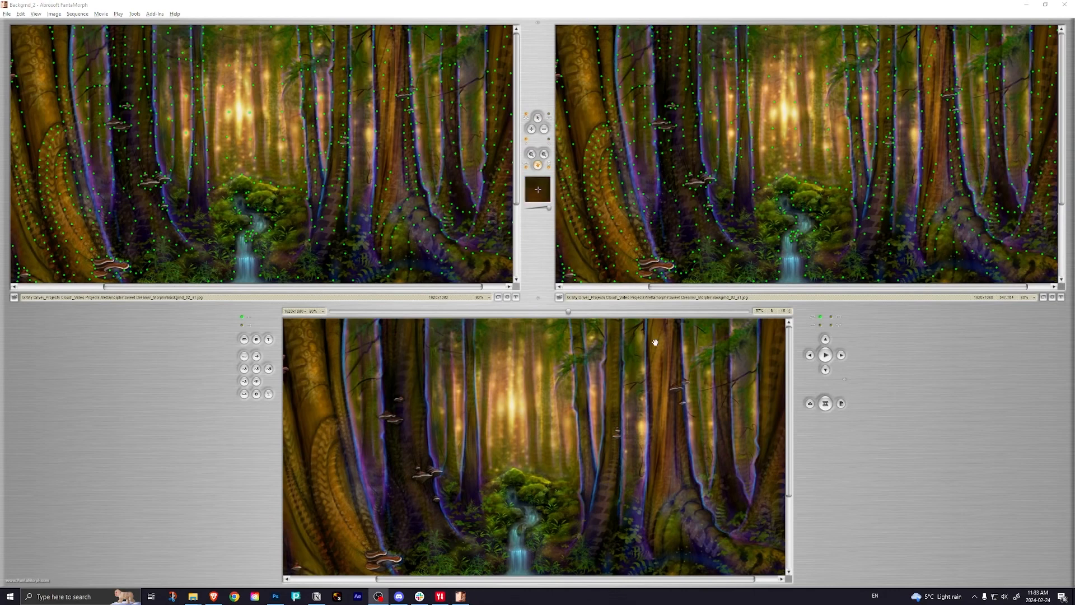
pyautogui.click(742, 376)
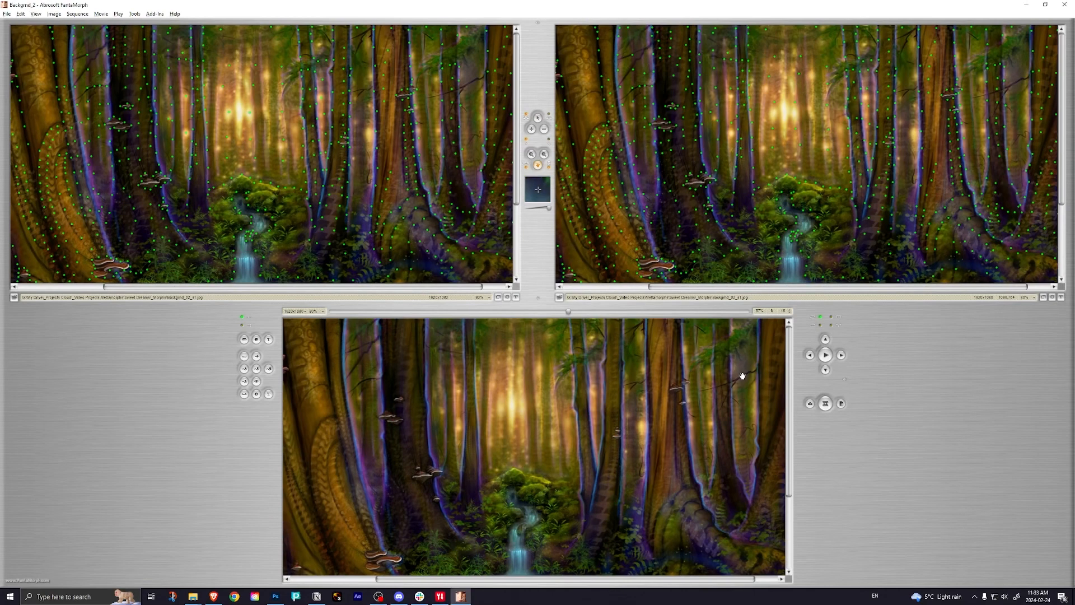
pyautogui.click(743, 376)
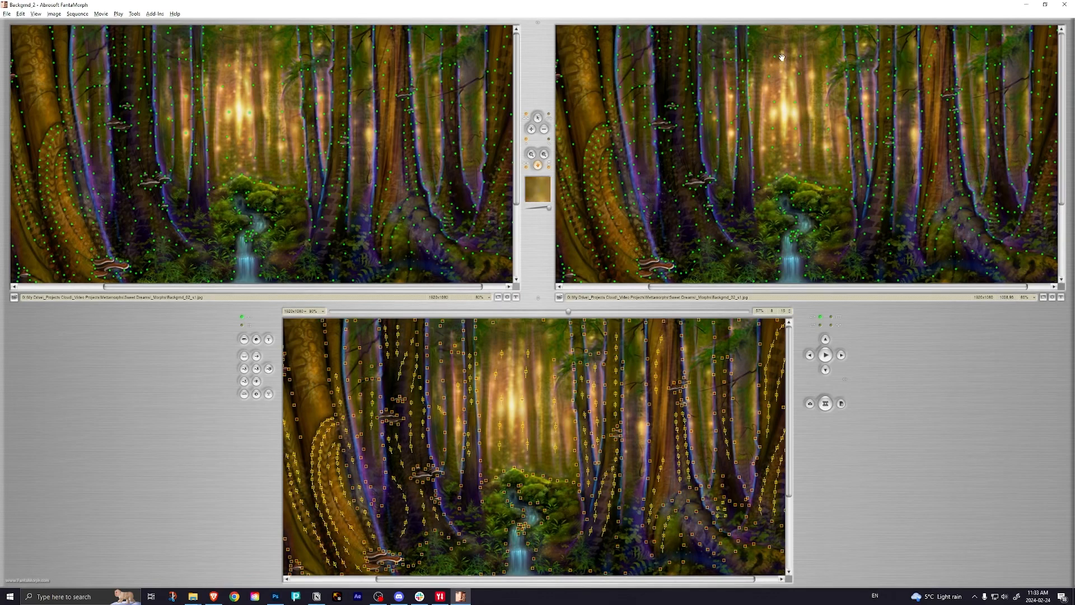
pyautogui.click(538, 118)
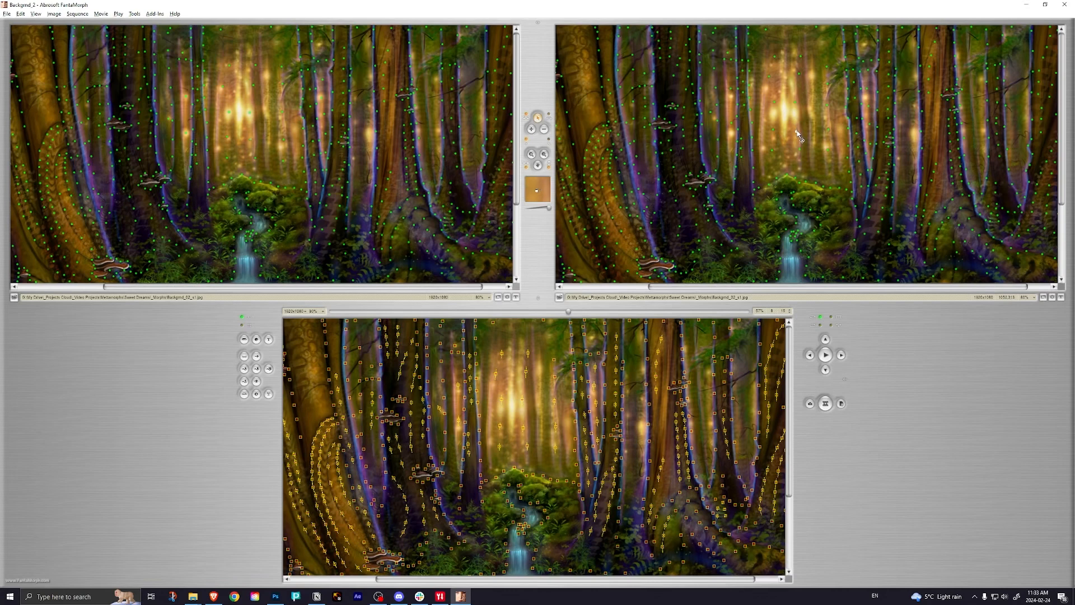
pyautogui.moveTo(765, 51); pyautogui.dragTo(815, 118)
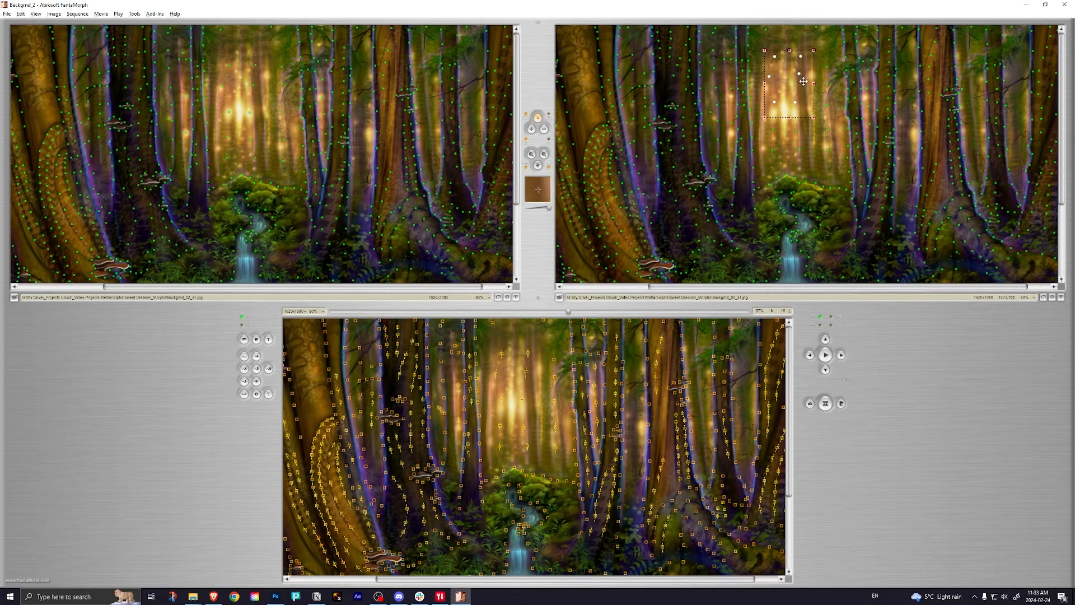
pyautogui.moveTo(805, 86); pyautogui.dragTo(839, 158)
pyautogui.click(826, 130)
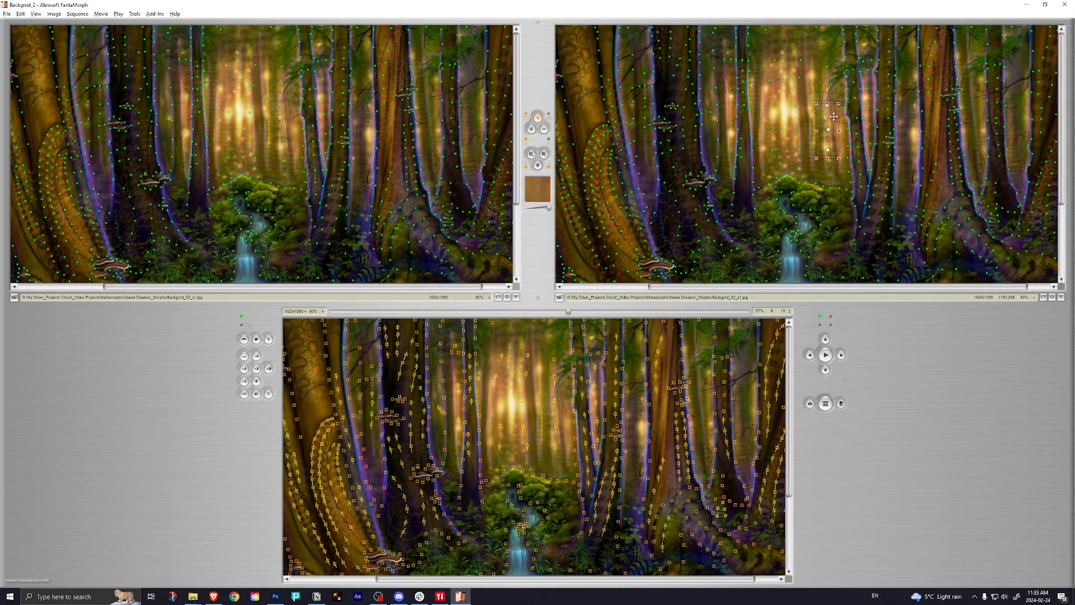
pyautogui.click(826, 355)
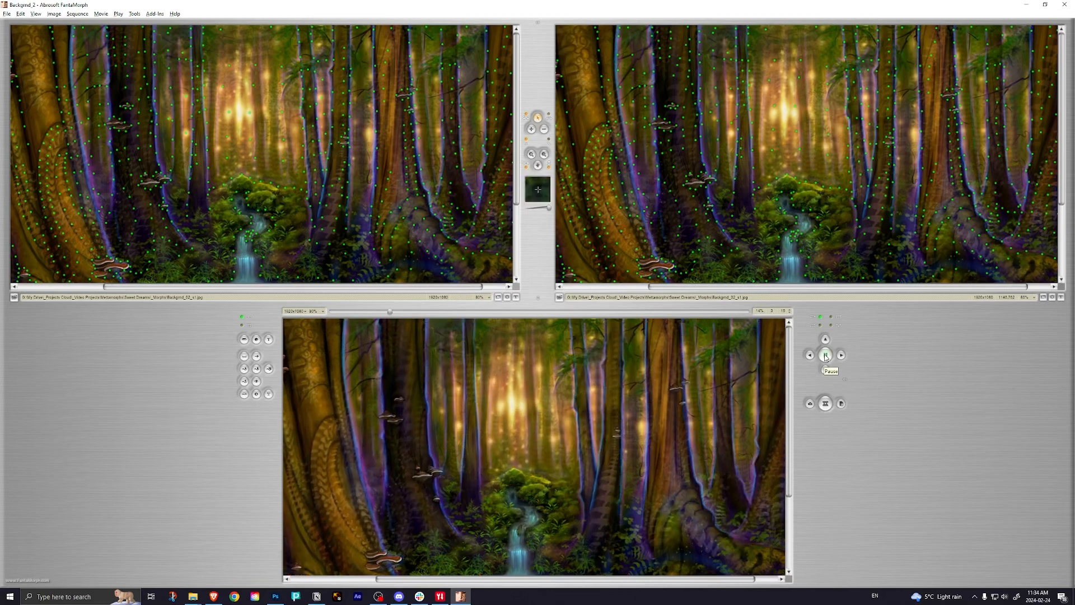
pyautogui.click(825, 354)
# Step: Refine the key dots around the glow above the mossy mound by deleting, adding and shifting dots, and preview the morph
pyautogui.click(544, 130)
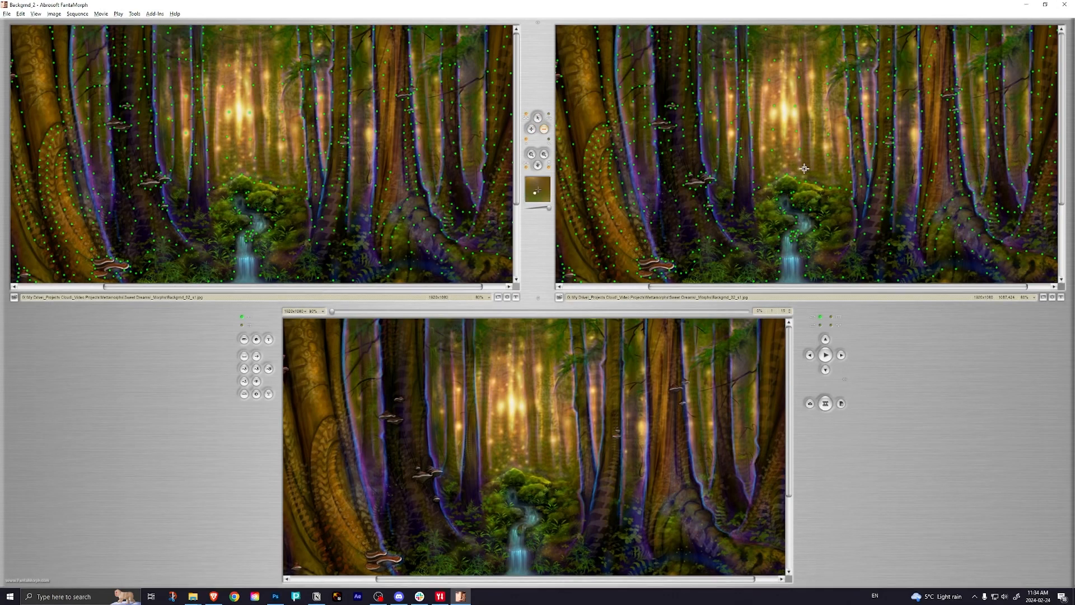
pyautogui.click(533, 130)
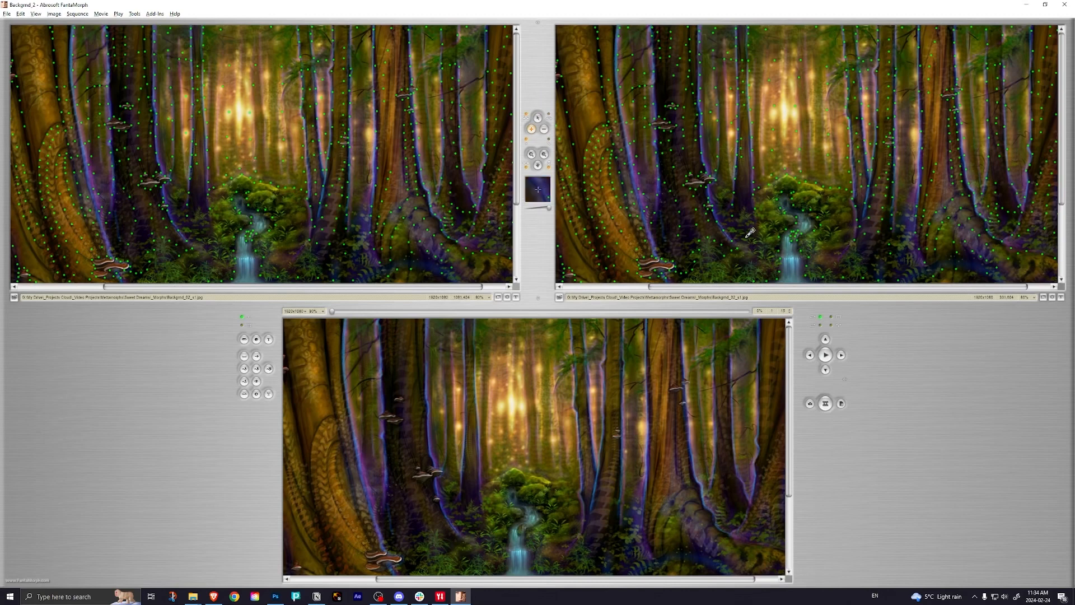
pyautogui.click(538, 118)
pyautogui.click(826, 354)
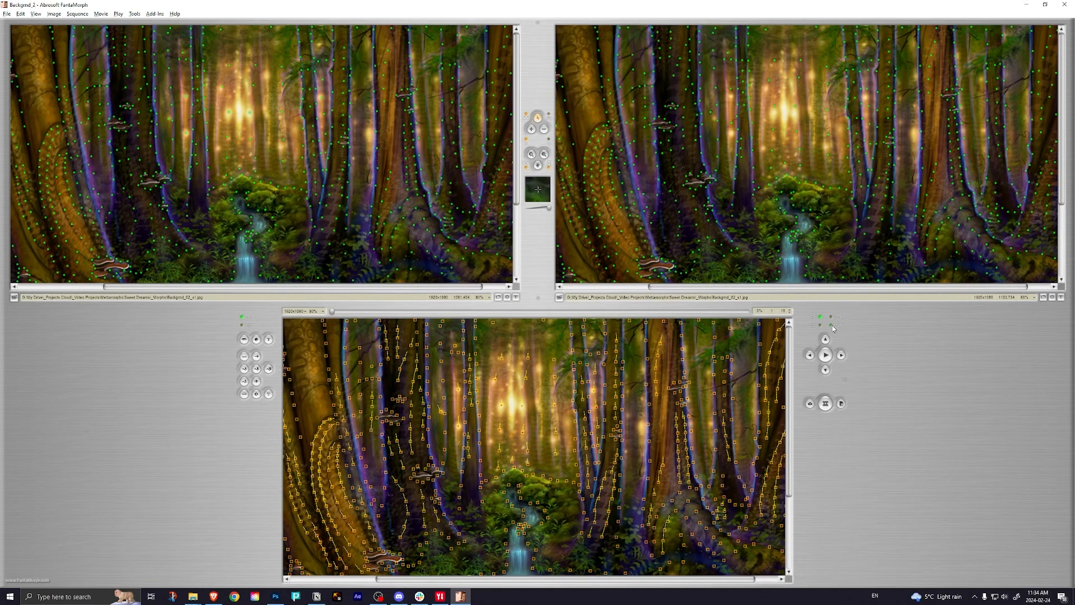
pyautogui.click(826, 355)
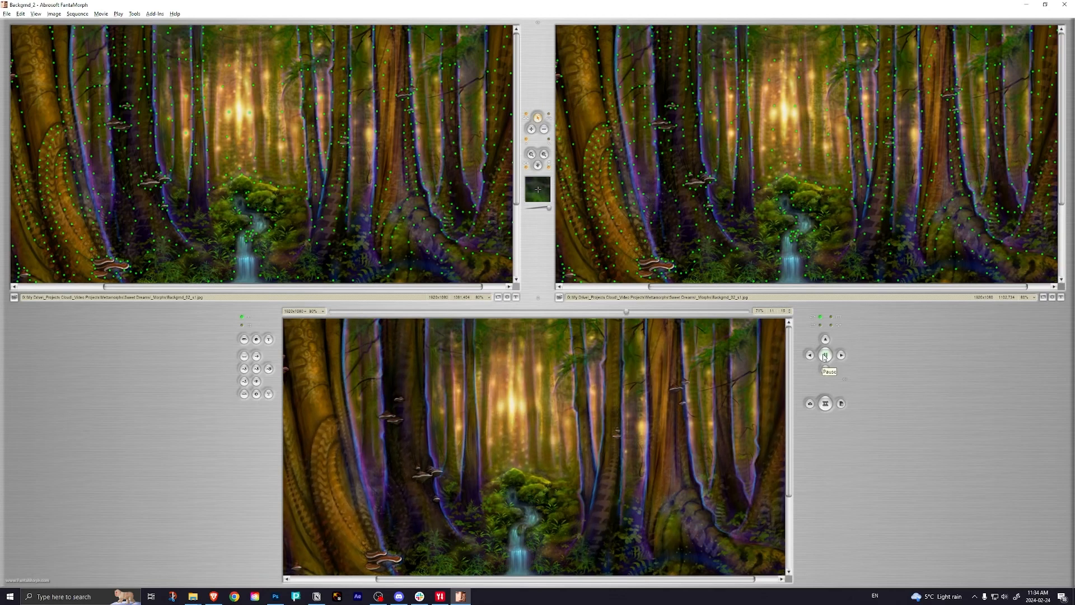
pyautogui.click(825, 356)
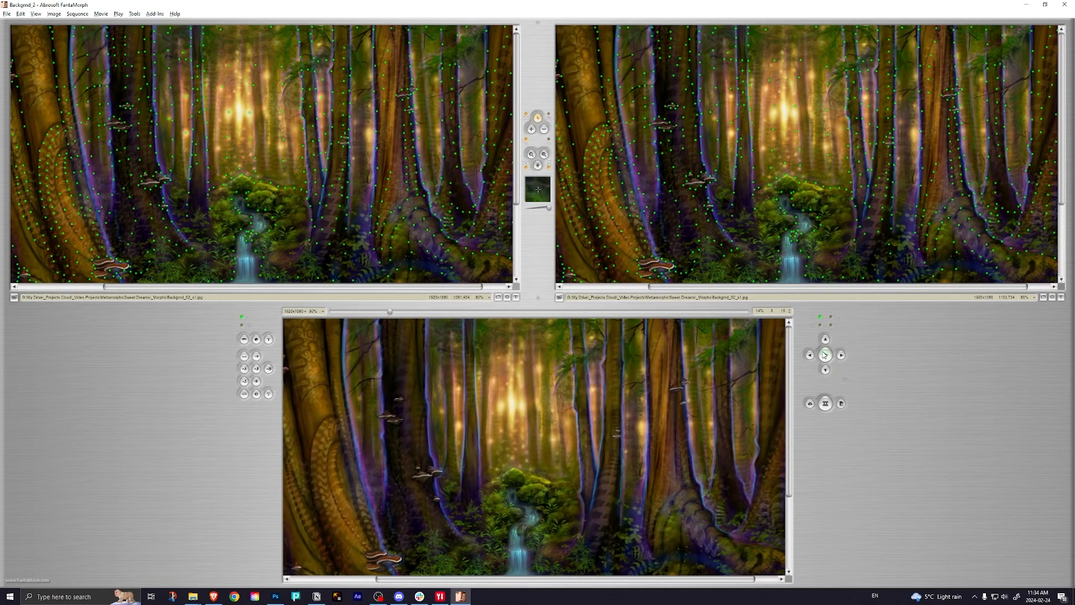
# Step: Add key dots along the waterfall and its pool, and shift the upper stream dots in the second image
pyautogui.click(531, 130)
pyautogui.click(792, 198)
pyautogui.scroll(-3, 289, 189)
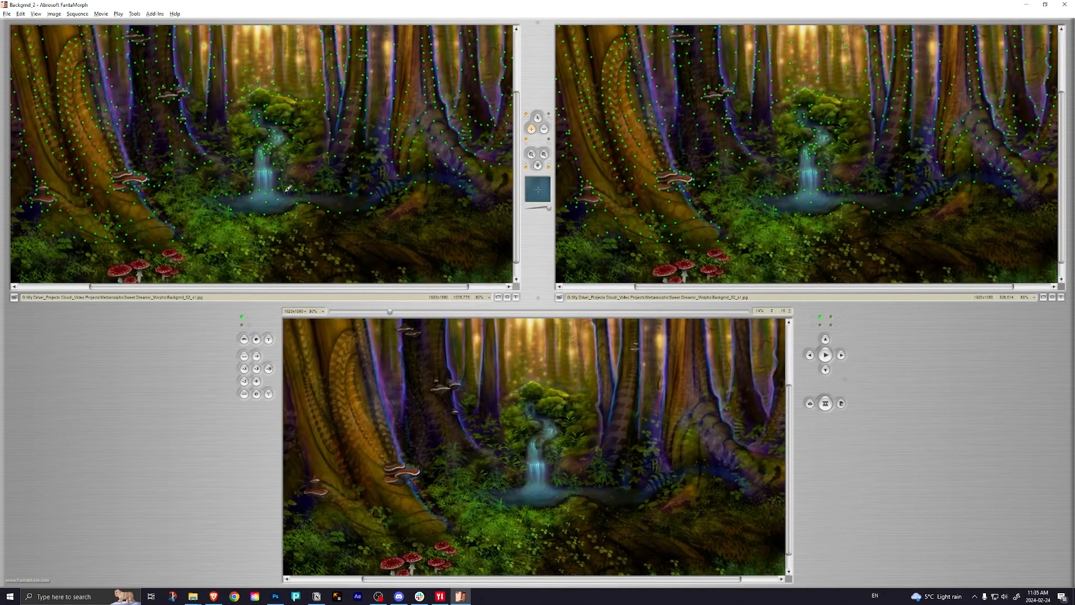
pyautogui.click(538, 118)
pyautogui.moveTo(821, 138); pyautogui.dragTo(827, 141)
# Step: Play the morph preview to check the waterfall movement up close and within the full forest, and pause it
pyautogui.click(830, 352)
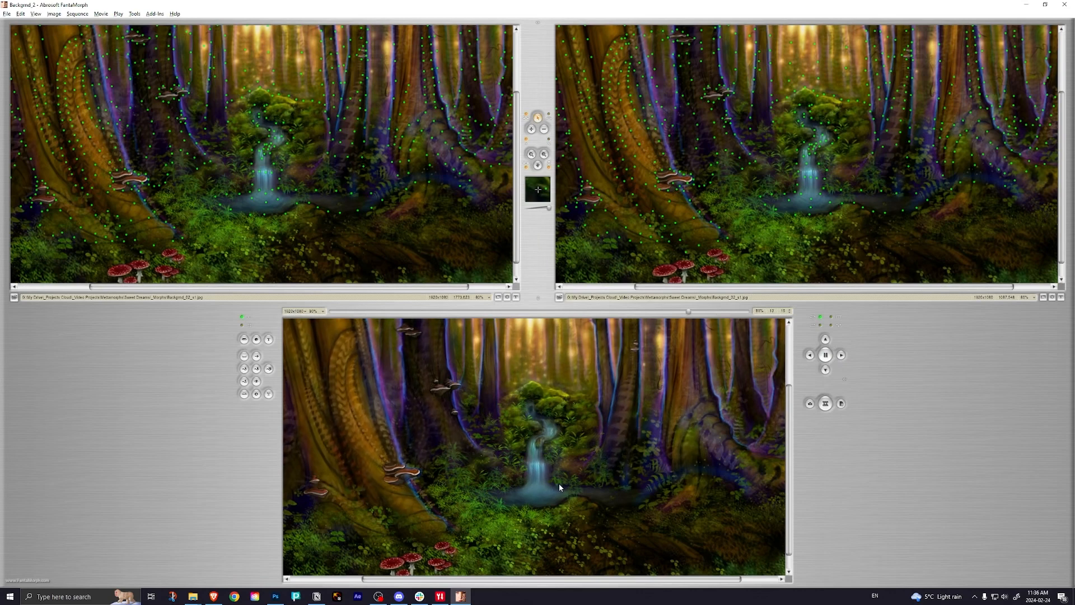
pyautogui.doubleClick(864, 386)
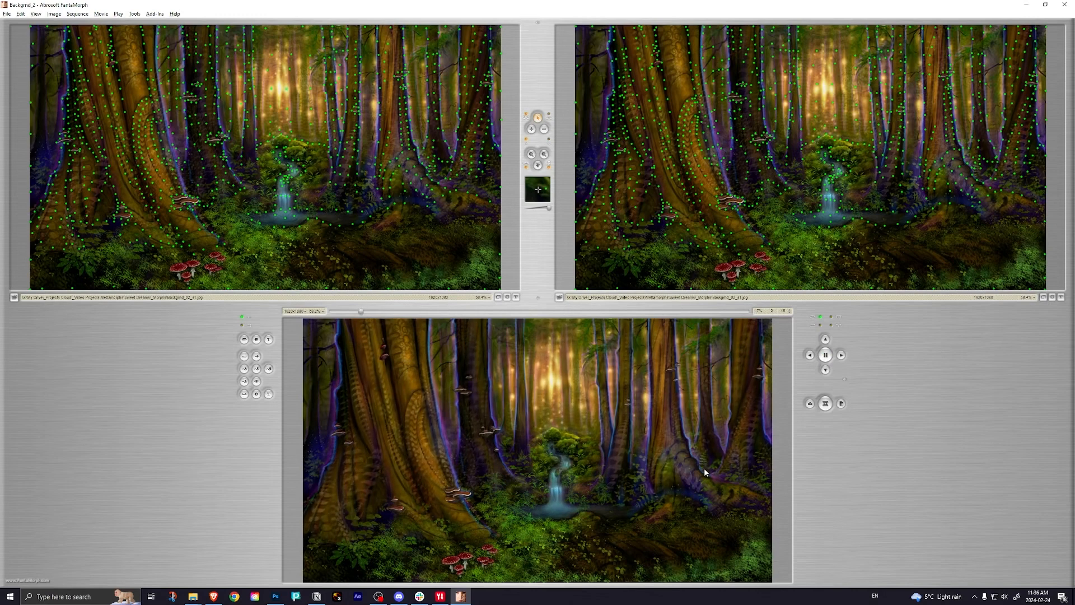
pyautogui.click(826, 356)
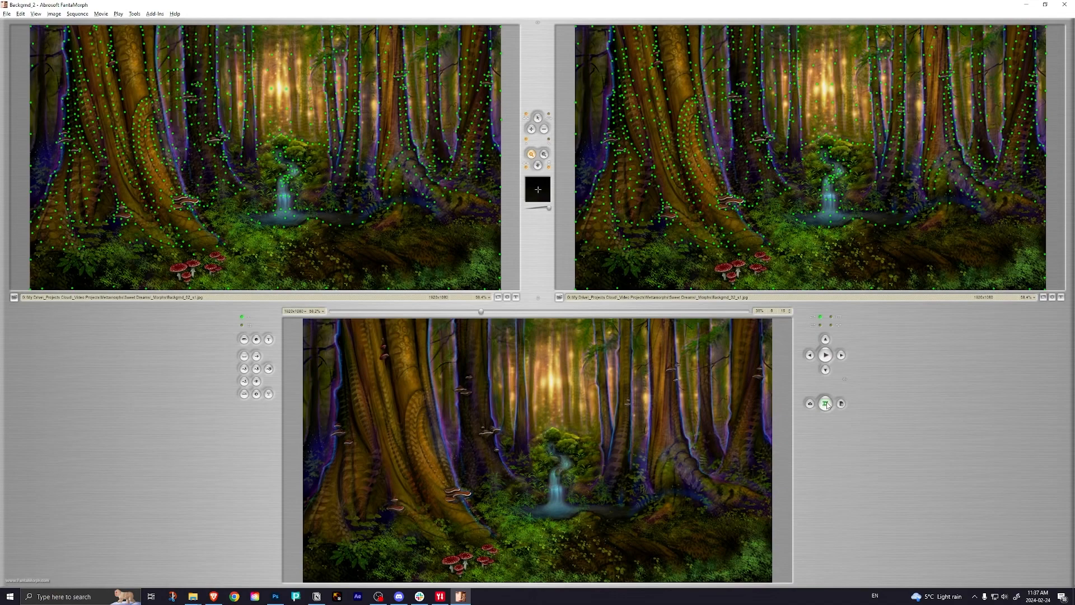
pyautogui.click(826, 403)
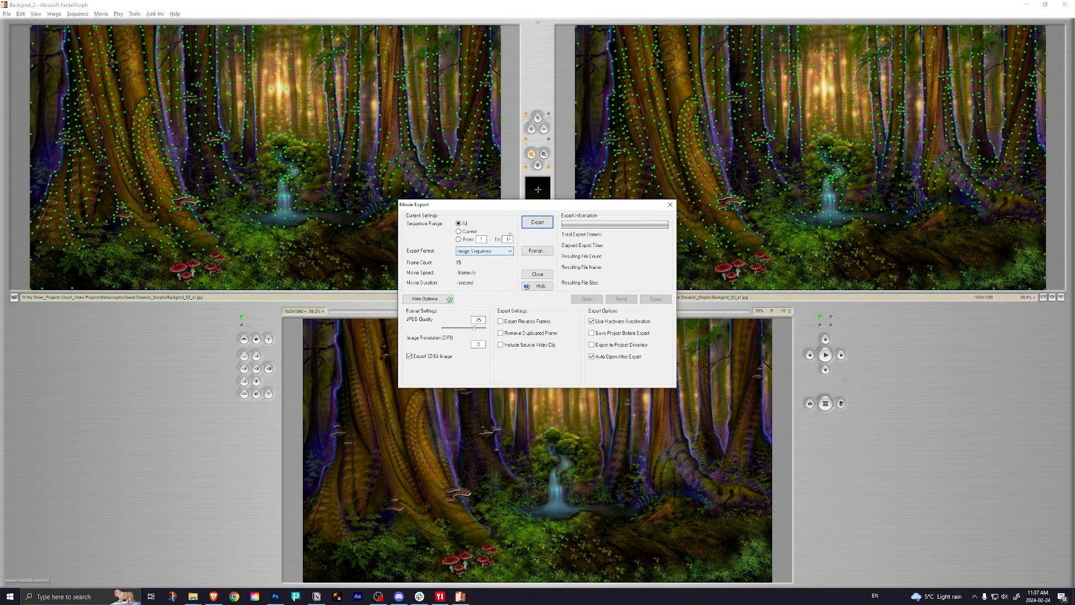
pyautogui.moveTo(524, 206); pyautogui.dragTo(502, 147)
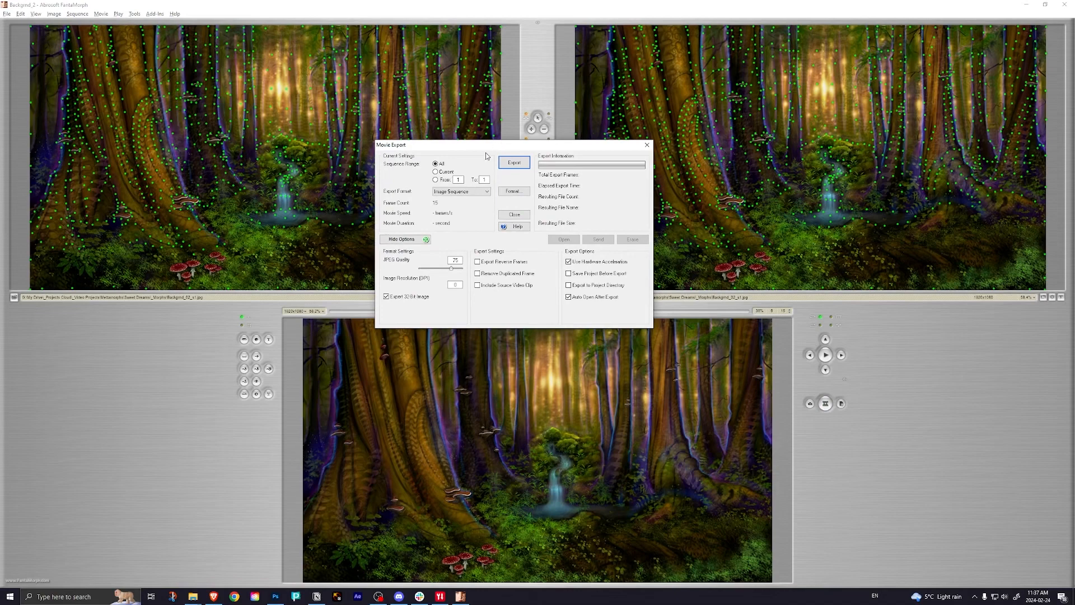
pyautogui.click(647, 145)
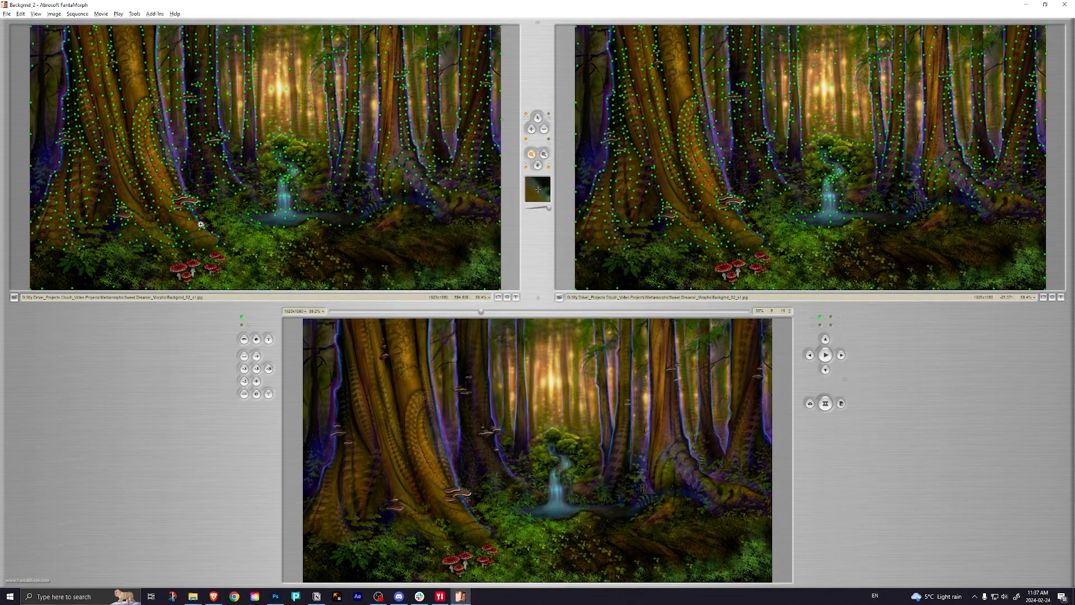
# Step: Replace the first source image with Backgrnd_02.jpg, declining the size reduction to keep its full resolution
pyautogui.click(14, 297)
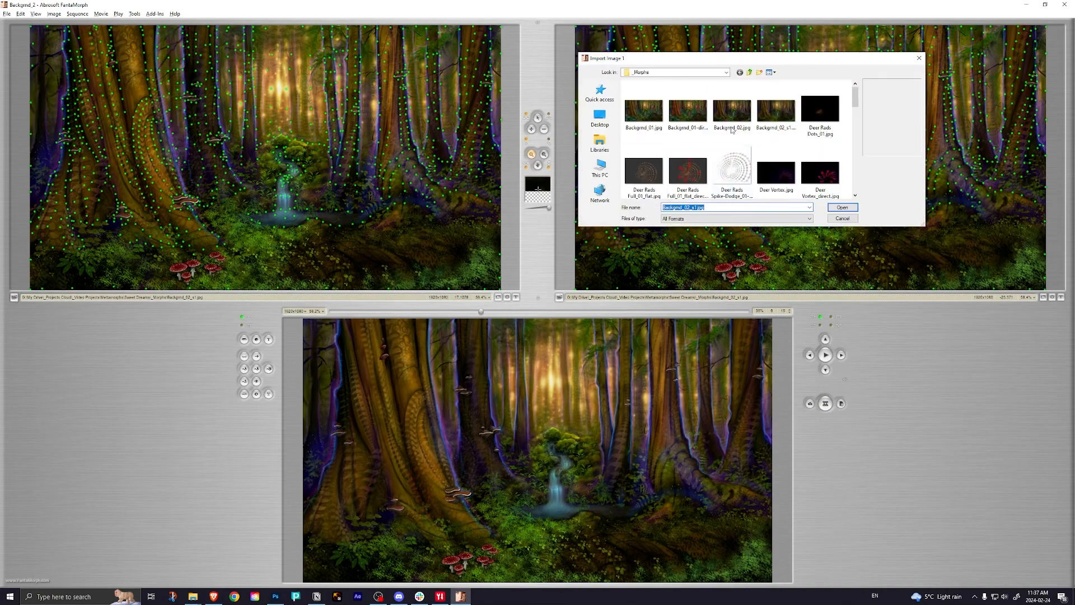
pyautogui.click(739, 117)
pyautogui.click(843, 209)
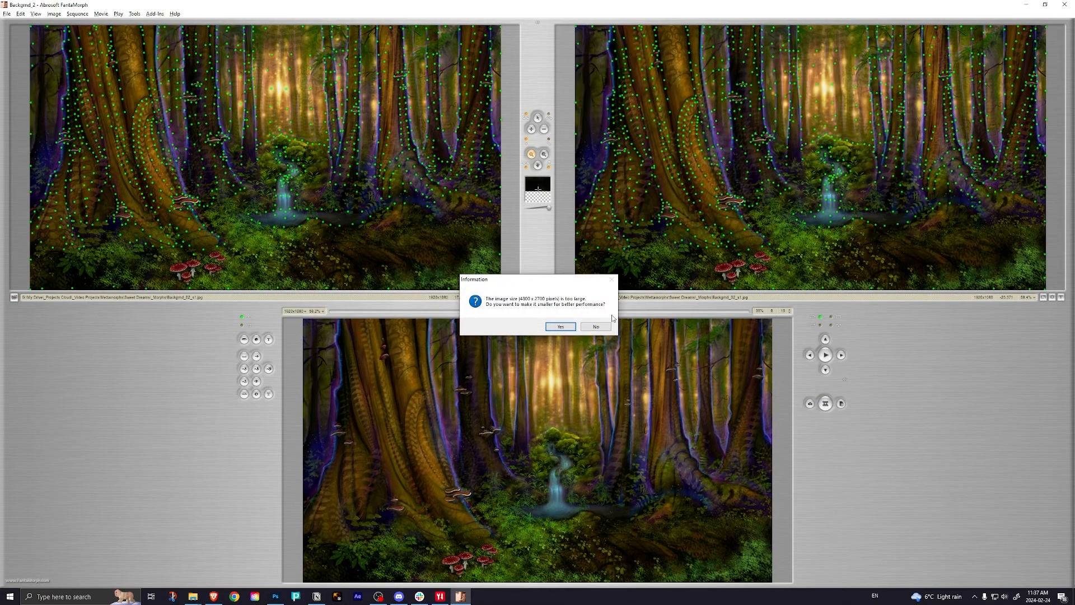
pyautogui.click(596, 327)
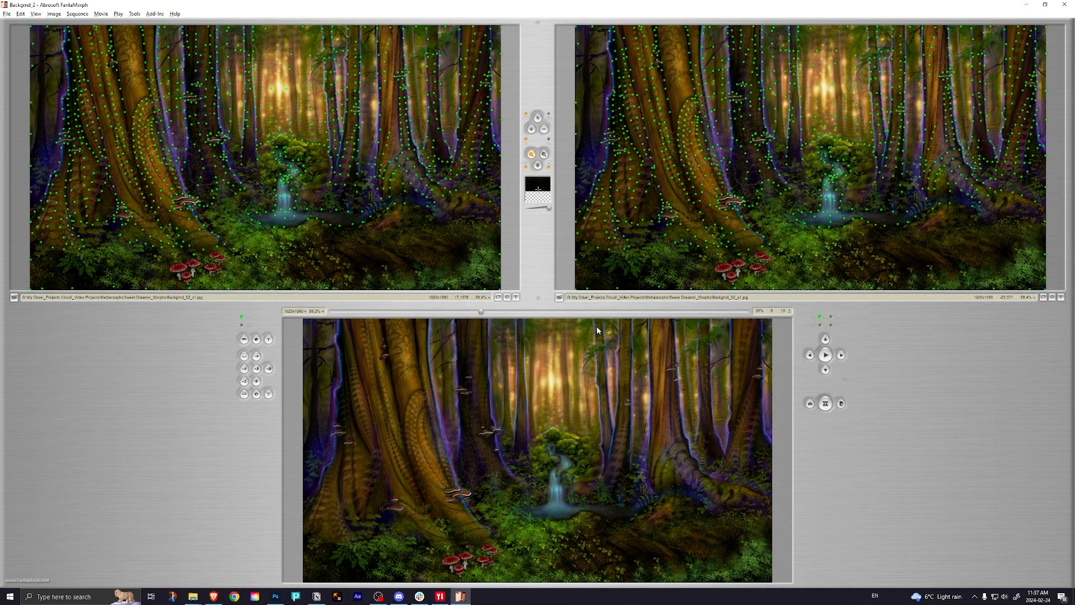
# Step: Replace the second source image with Backgrnd_02.jpg, declining the size reduction to keep its full resolution
pyautogui.click(559, 297)
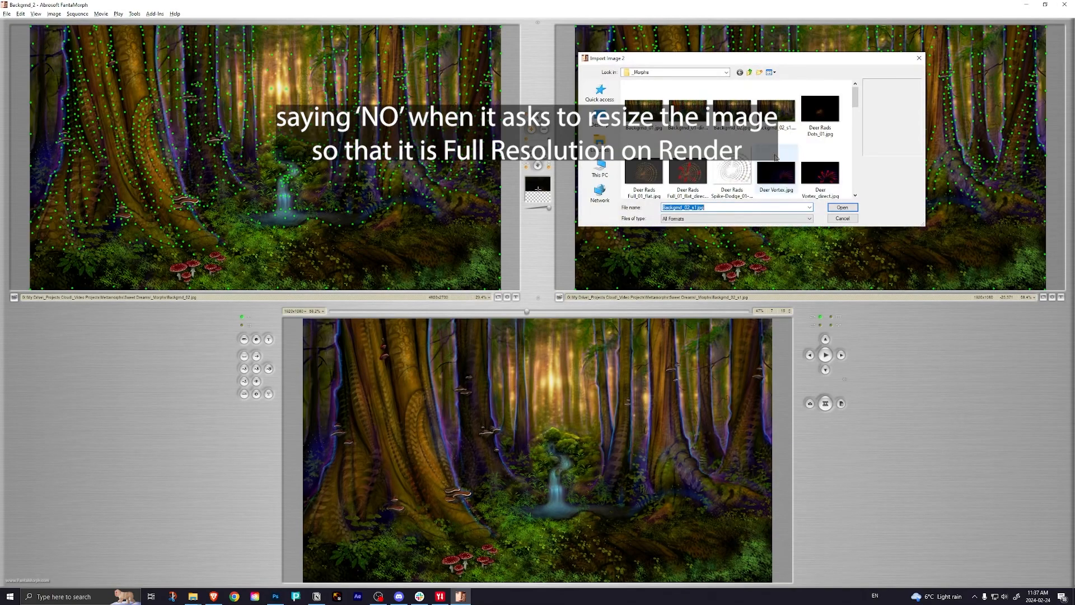
pyautogui.click(733, 109)
pyautogui.click(844, 209)
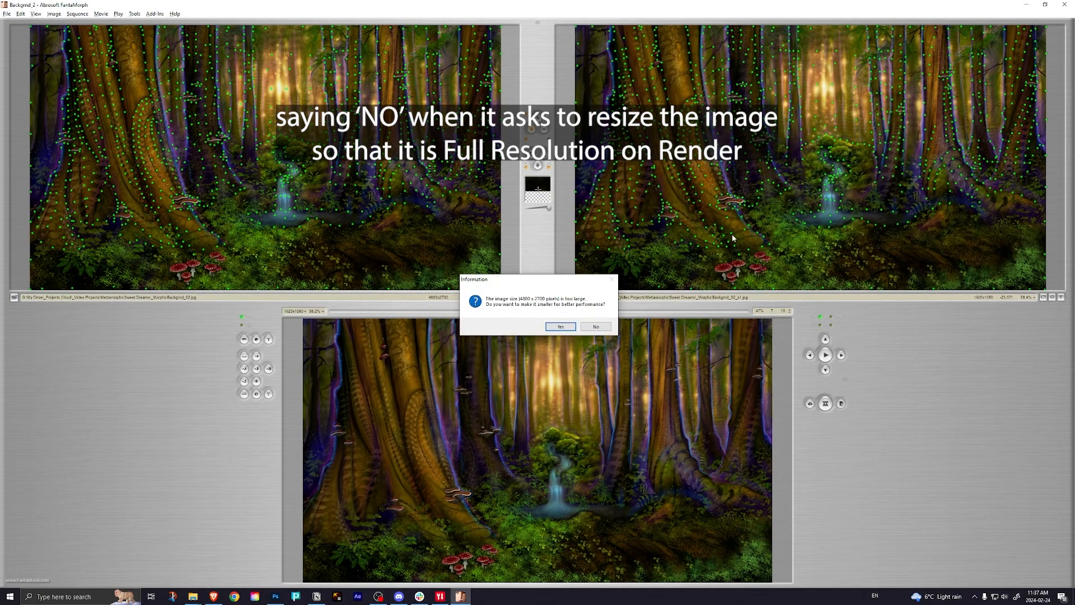
pyautogui.click(596, 327)
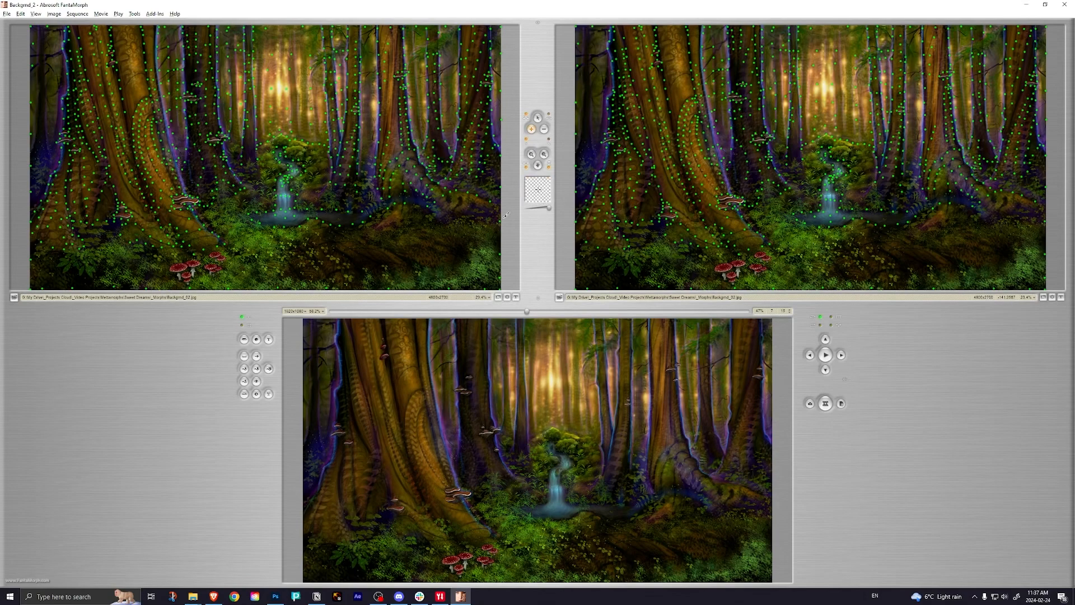
# Step: Set the movie size to 4800 x 2700 (Same as Image 1) and the frame count to 30, and pause the preview
pyautogui.click(101, 14)
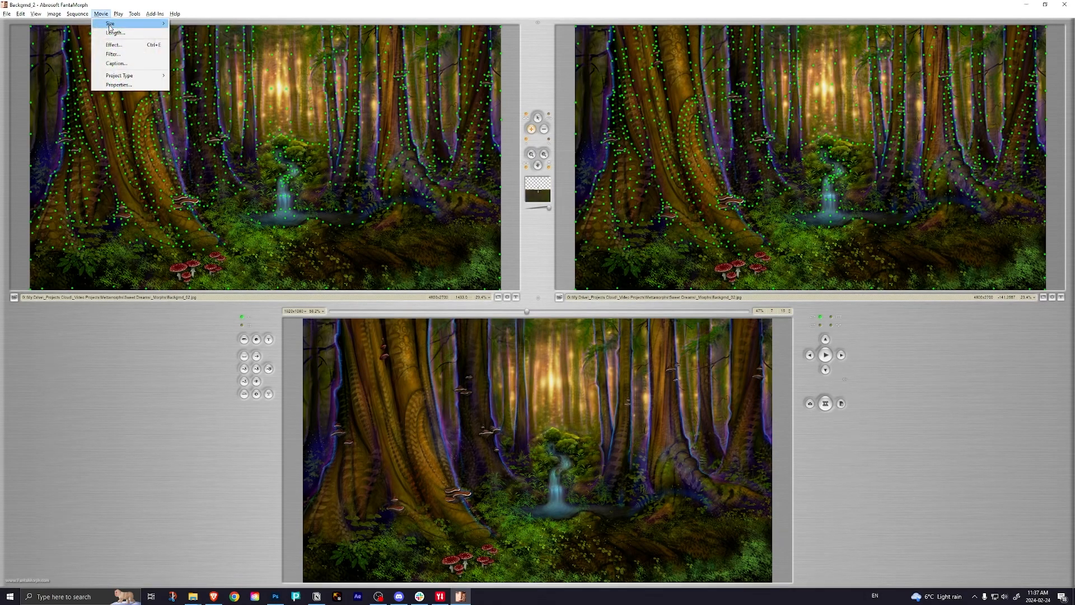
pyautogui.moveTo(110, 27)
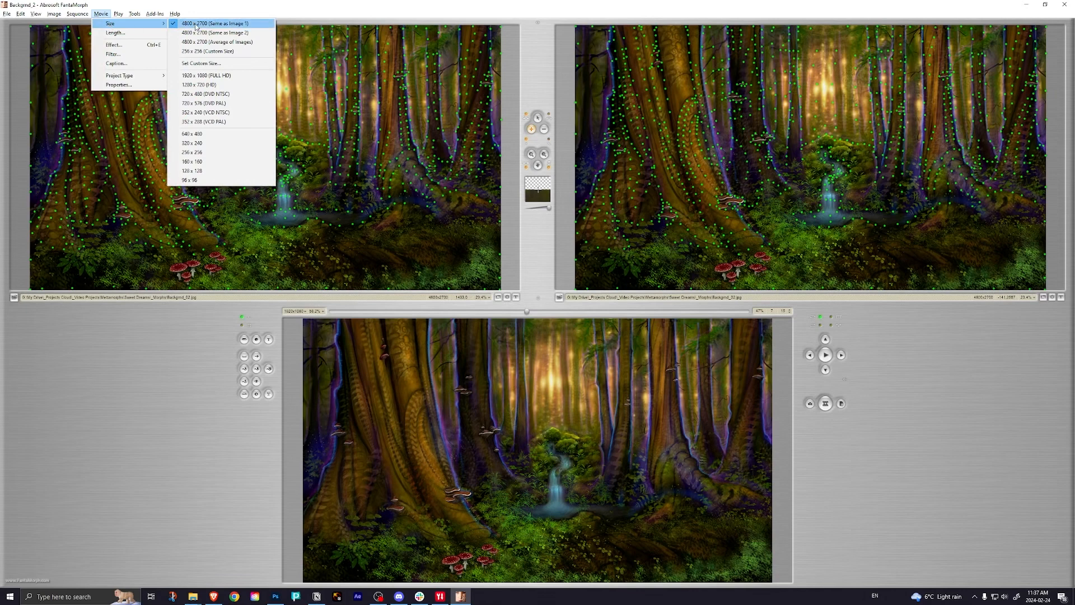
pyautogui.click(196, 25)
pyautogui.click(101, 14)
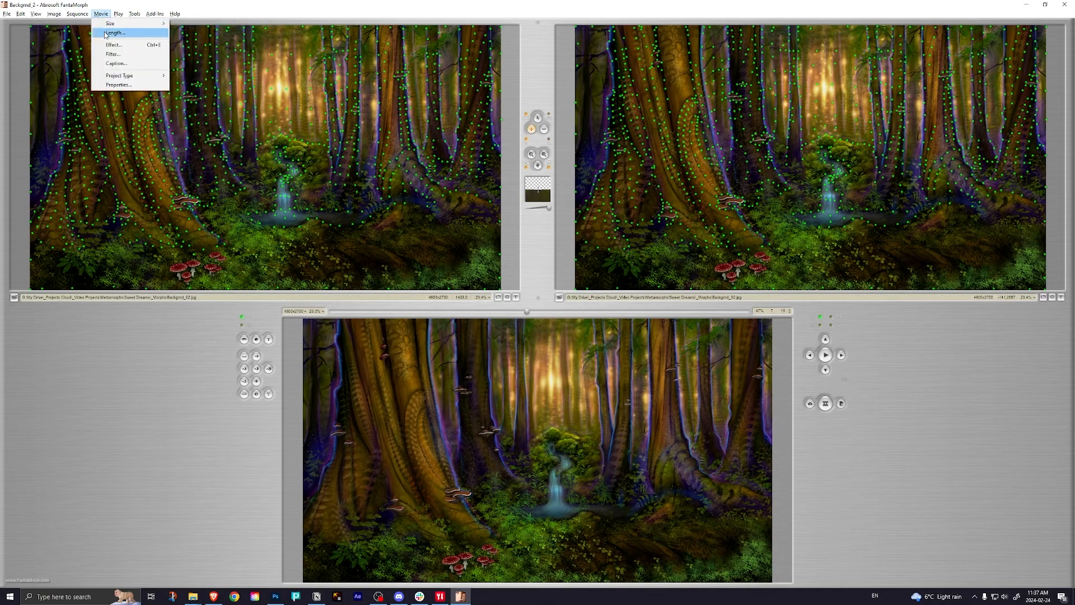
pyautogui.click(112, 33)
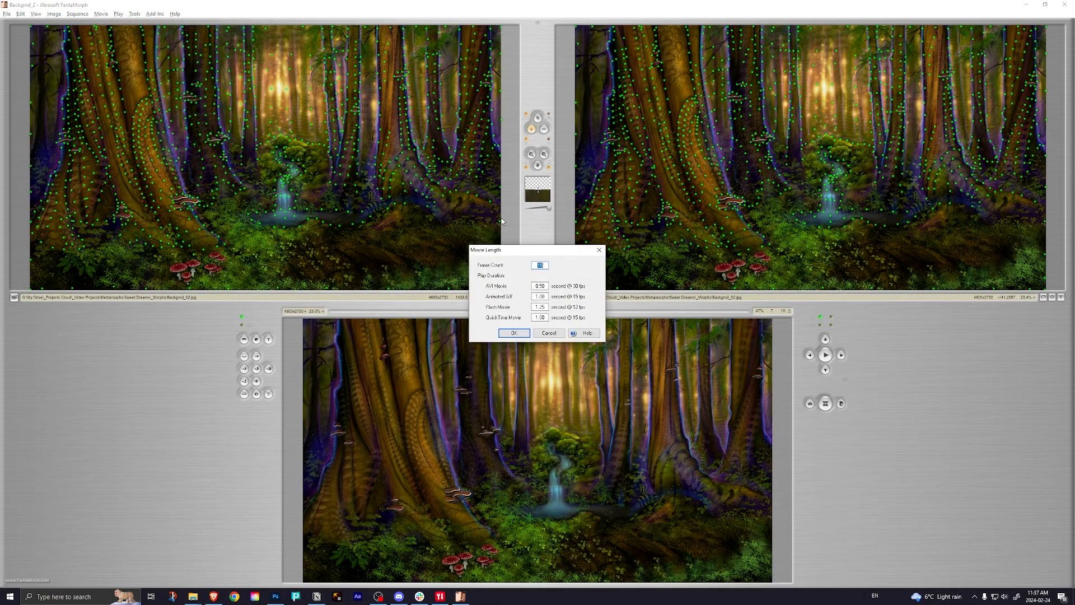
pyautogui.write('30')
pyautogui.click(513, 334)
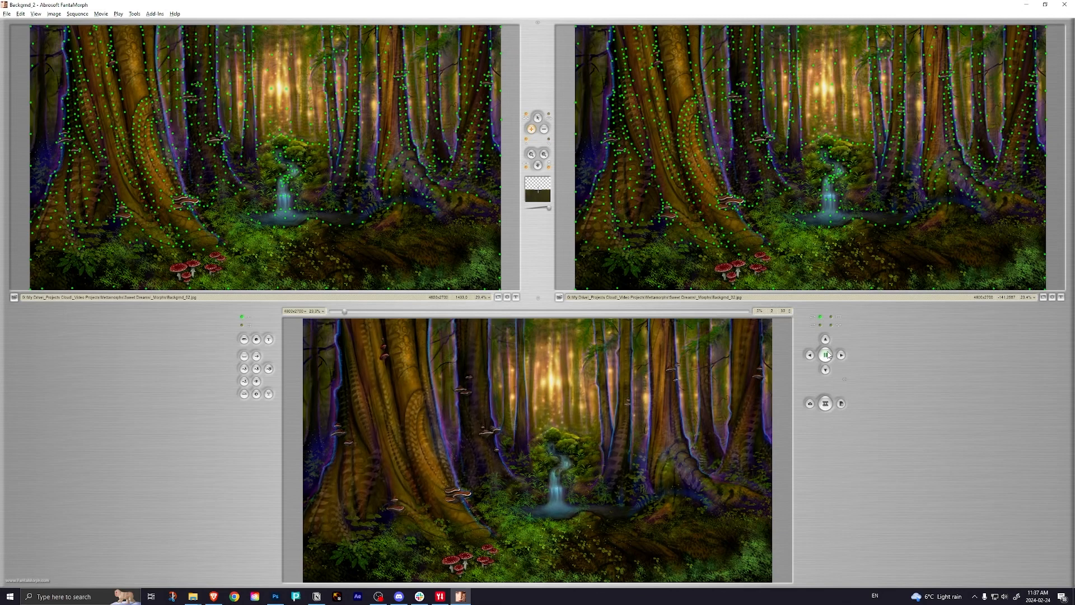
pyautogui.click(826, 355)
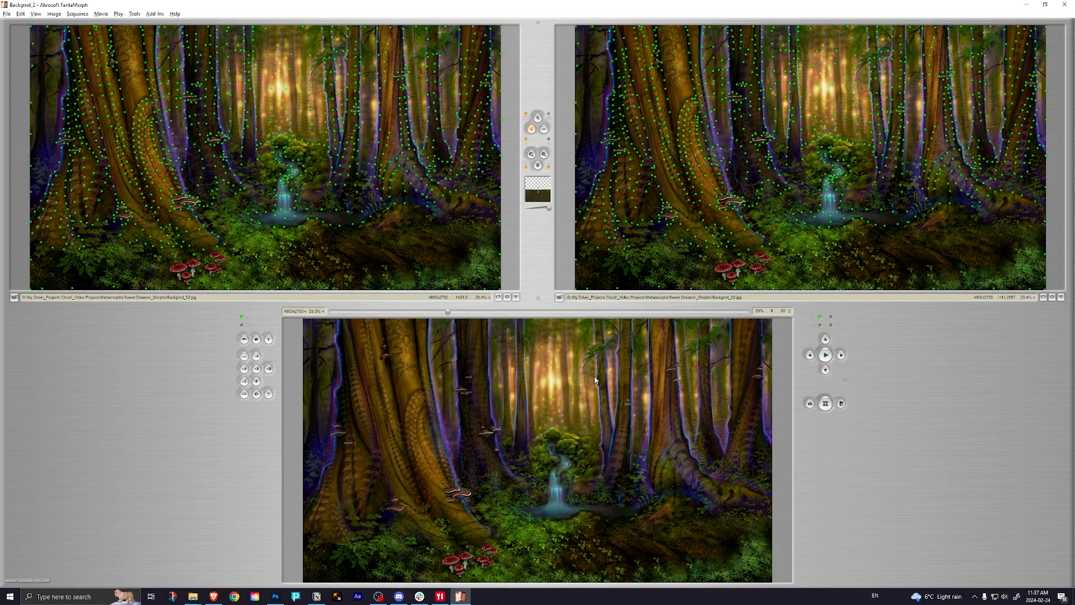
# Step: Set the image sequence export to JPEG quality 100 with 32-bit image export turned off
pyautogui.click(824, 404)
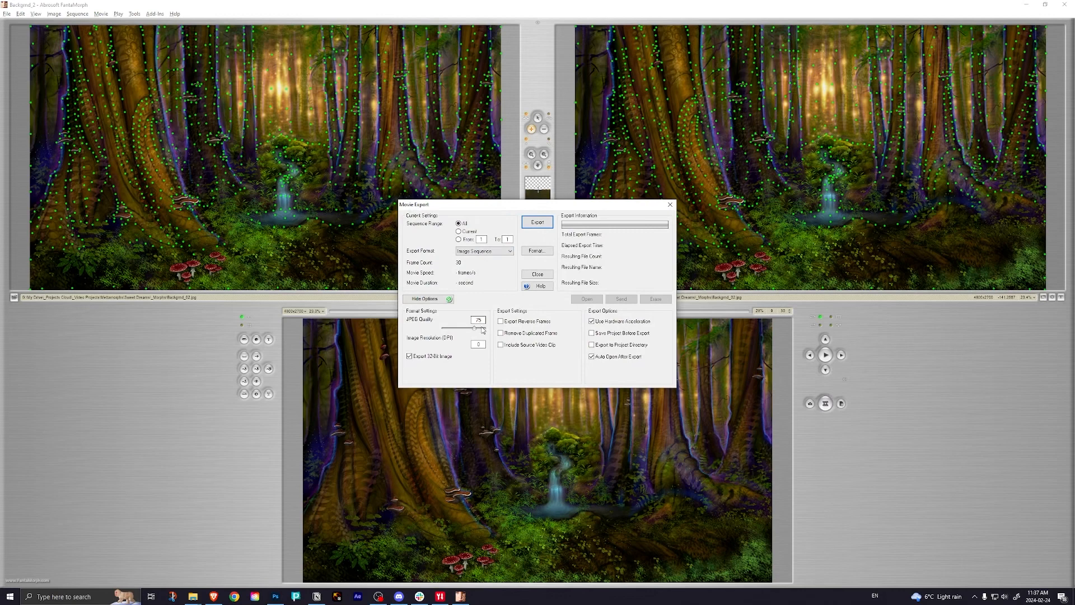
pyautogui.moveTo(478, 331); pyautogui.dragTo(490, 331)
pyautogui.moveTo(562, 207); pyautogui.dragTo(560, 190)
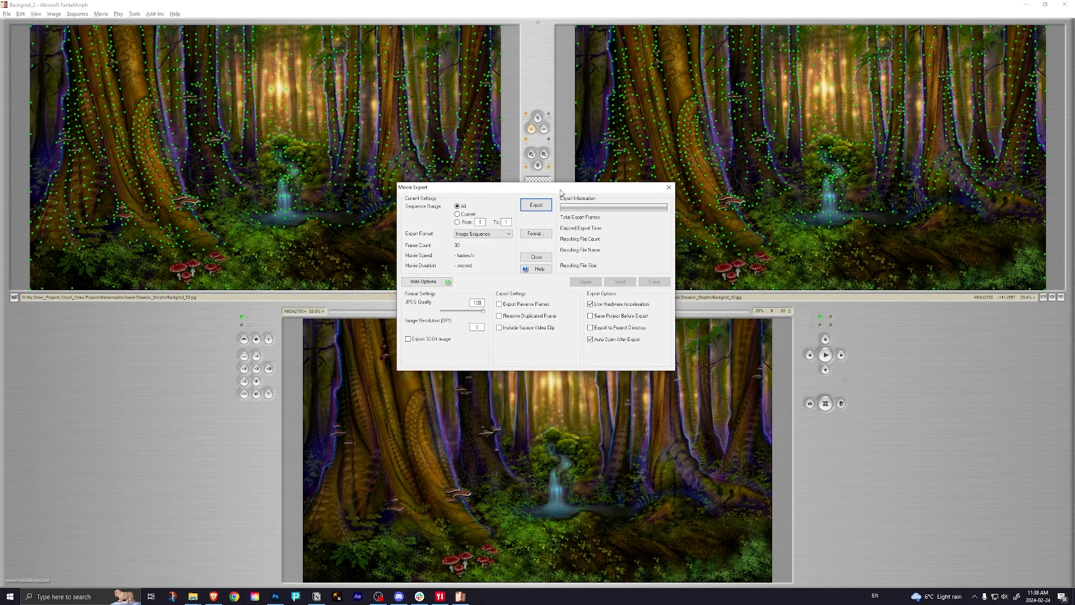
# Step: Start the image sequence export and create a folder named _Renders inside the _Morphs folder
pyautogui.click(533, 206)
pyautogui.rightClick(279, 202)
pyautogui.moveTo(300, 318)
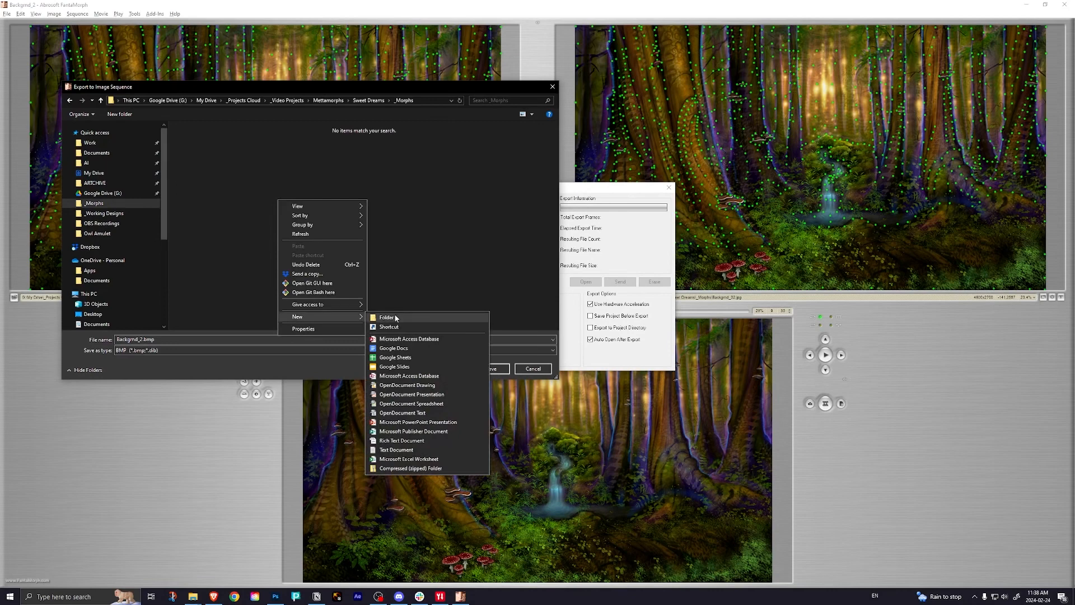
pyautogui.click(396, 318)
pyautogui.write('_Redner')
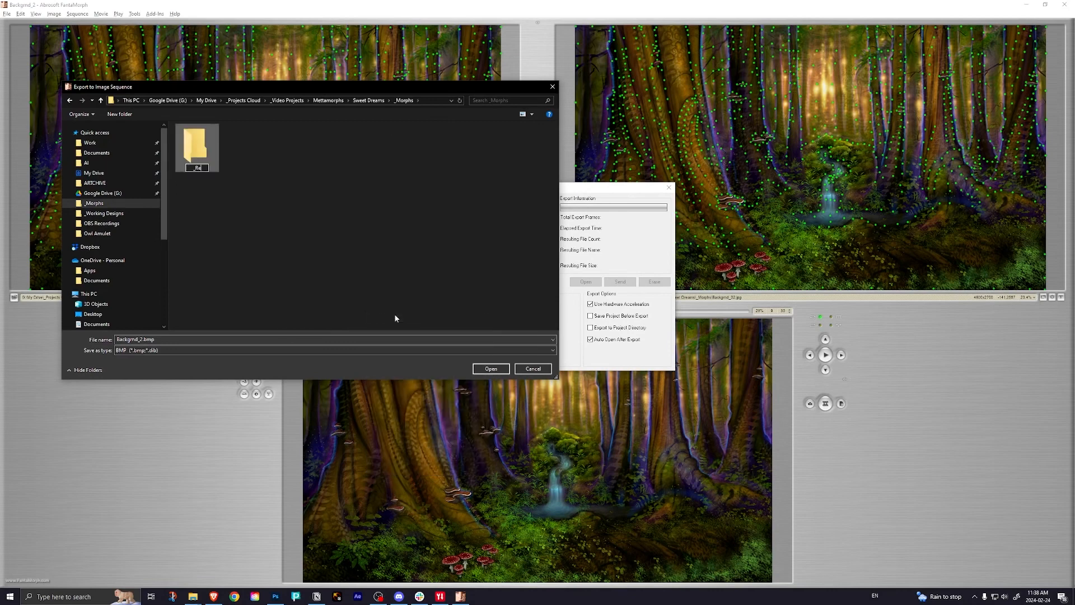
pyautogui.press('BackSpace')
pyautogui.press('BackSpace')
pyautogui.press('BackSpace')
pyautogui.write('nders')
pyautogui.press('Return')
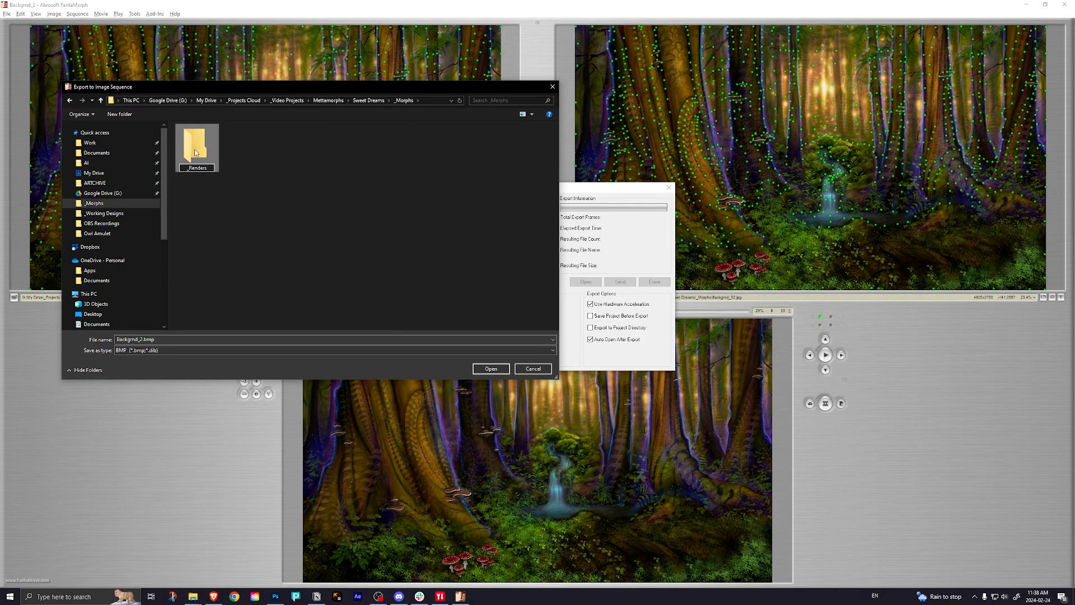
# Step: Create a subfolder named Backgrnd 2 inside the _Renders folder
pyautogui.doubleClick(196, 140)
pyautogui.rightClick(223, 219)
pyautogui.moveTo(271, 336)
pyautogui.click(324, 339)
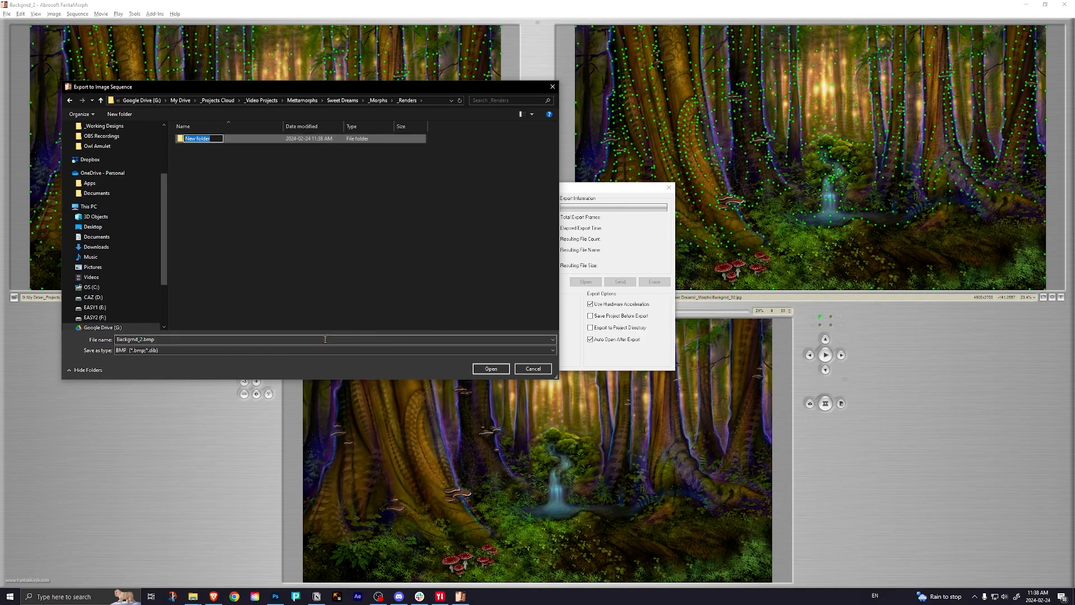
pyautogui.write('_')
pyautogui.write('ackgrnd 2')
pyautogui.click(257, 258)
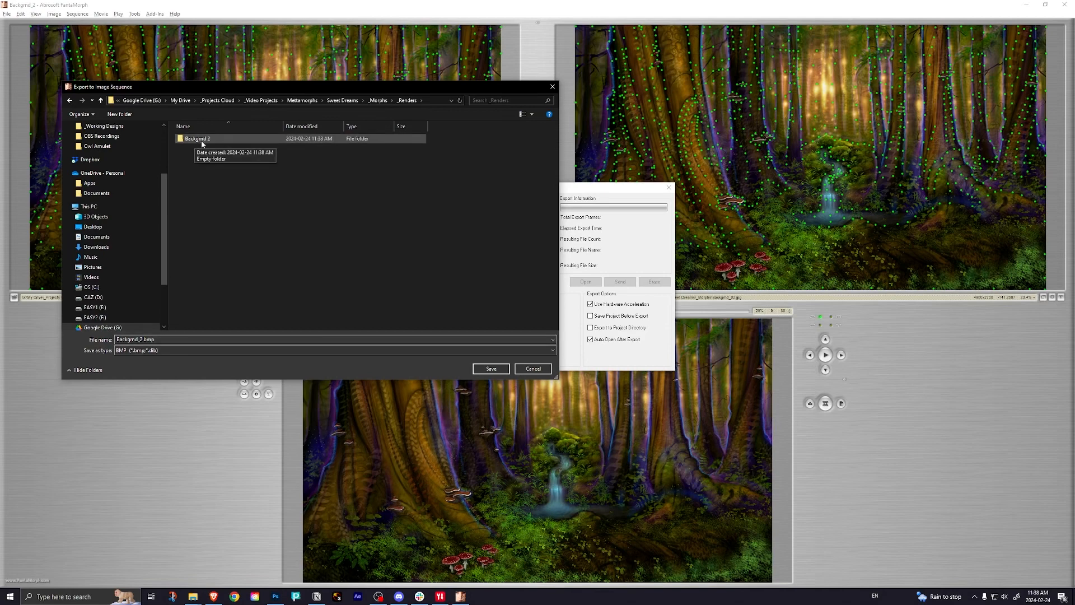
# Step: Set the export file type to JPEG and the file name to Backgrnd_2_.jpg
pyautogui.click(164, 339)
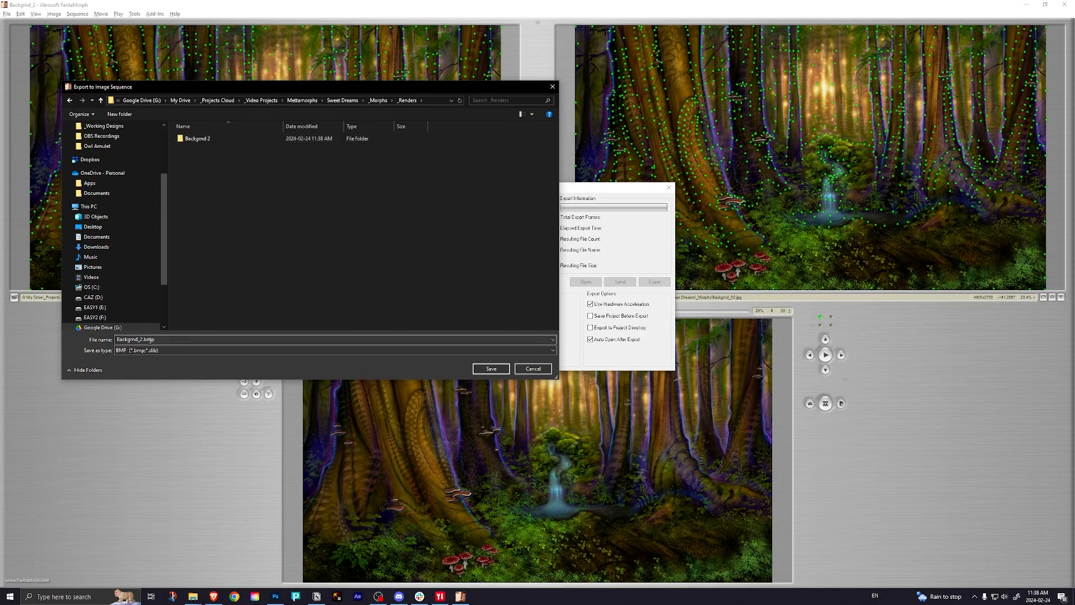
pyautogui.click(154, 350)
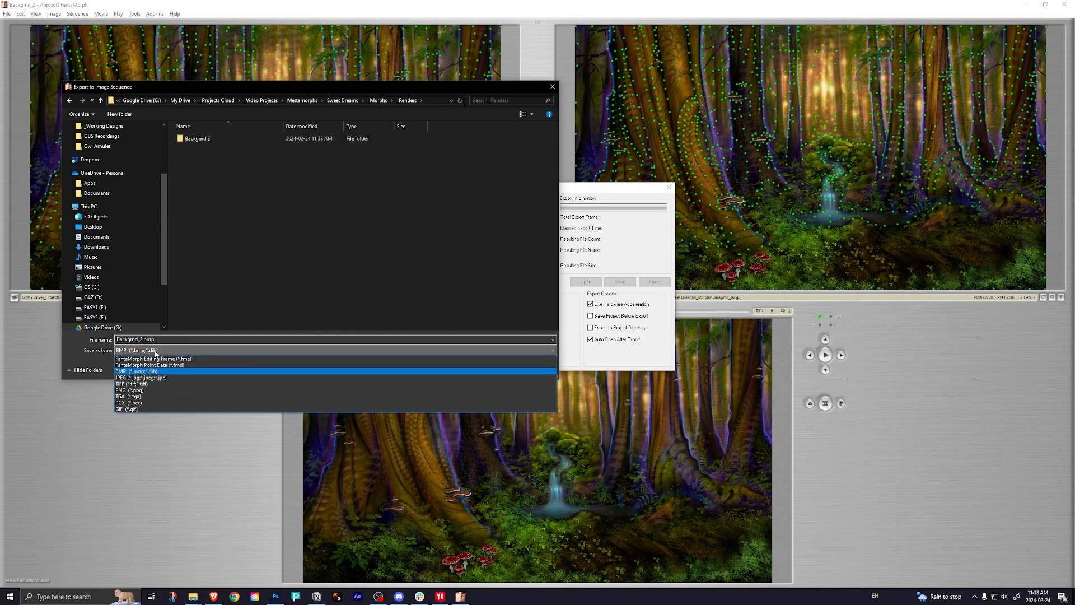
pyautogui.click(140, 378)
pyautogui.click(152, 351)
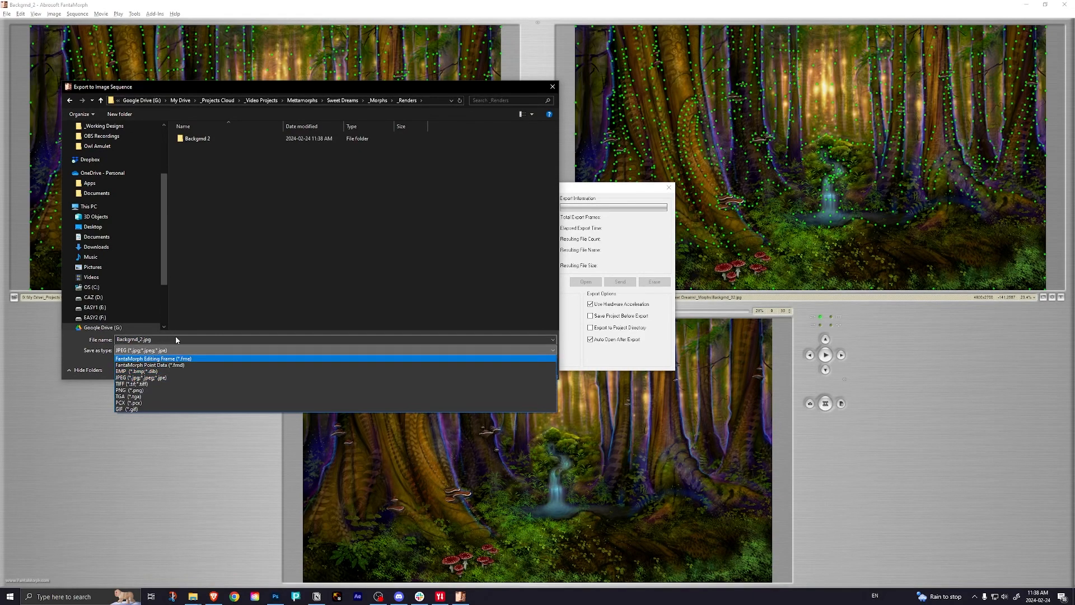
pyautogui.click(158, 339)
pyautogui.doubleClick(142, 340)
pyautogui.click(155, 340)
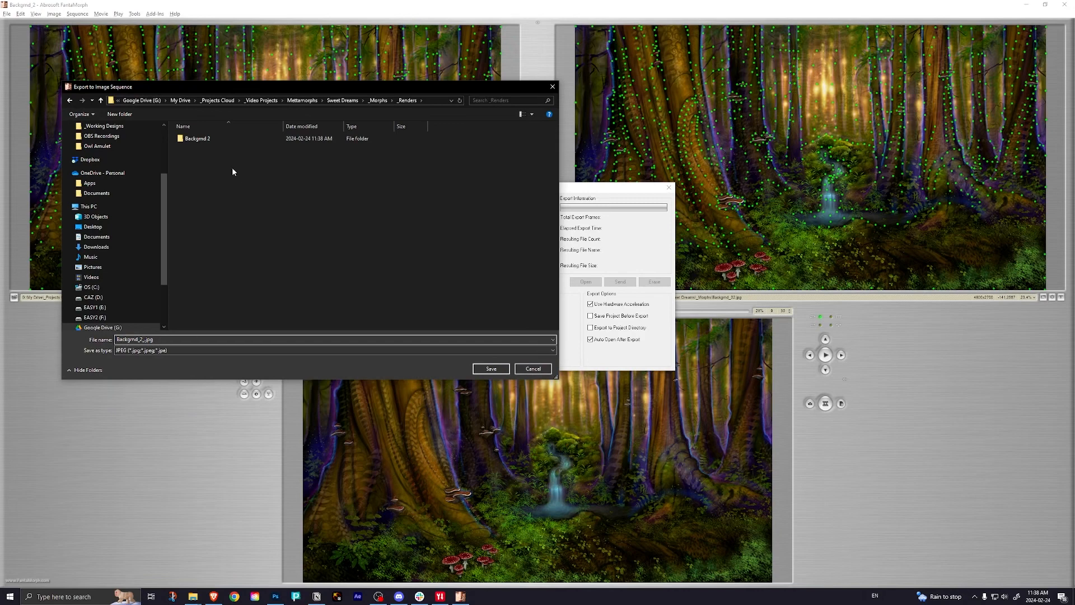
# Step: Save the exported image sequence into the Backgrnd 2 folder
pyautogui.doubleClick(193, 139)
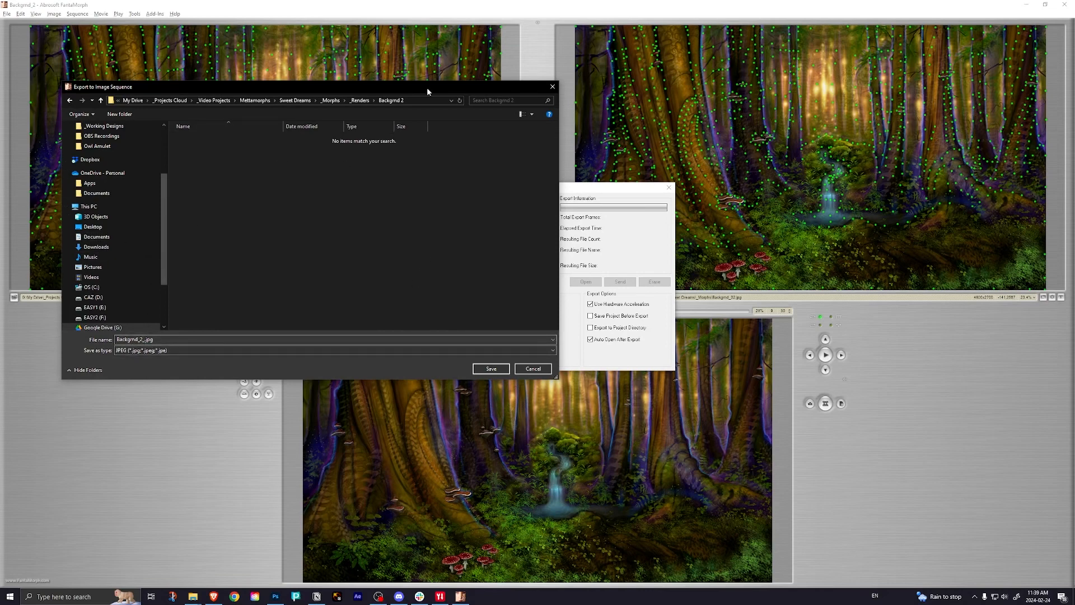
pyautogui.moveTo(430, 89); pyautogui.dragTo(447, 90)
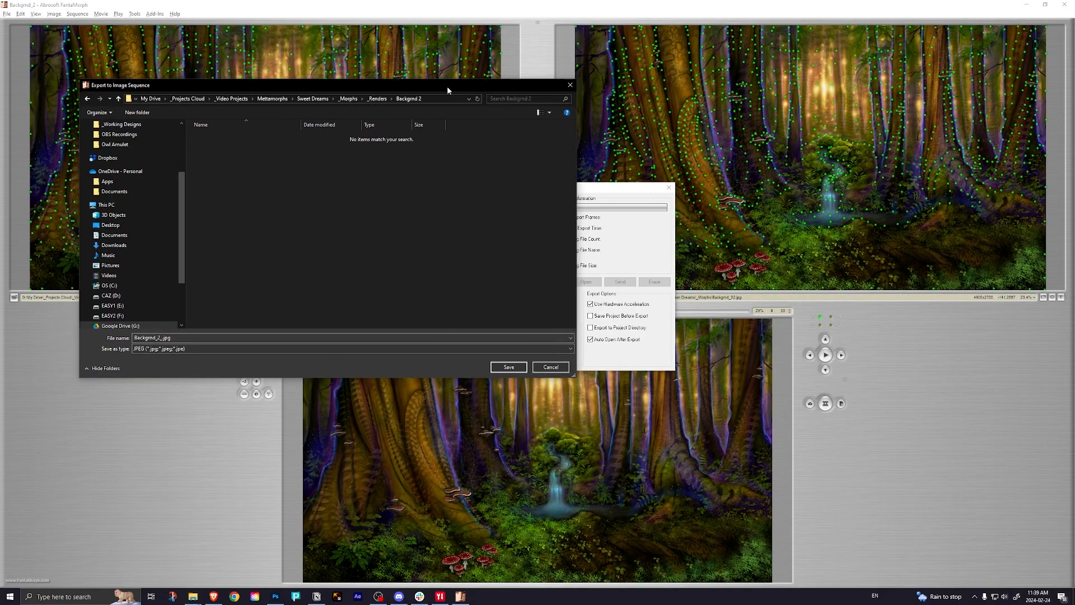
pyautogui.click(509, 367)
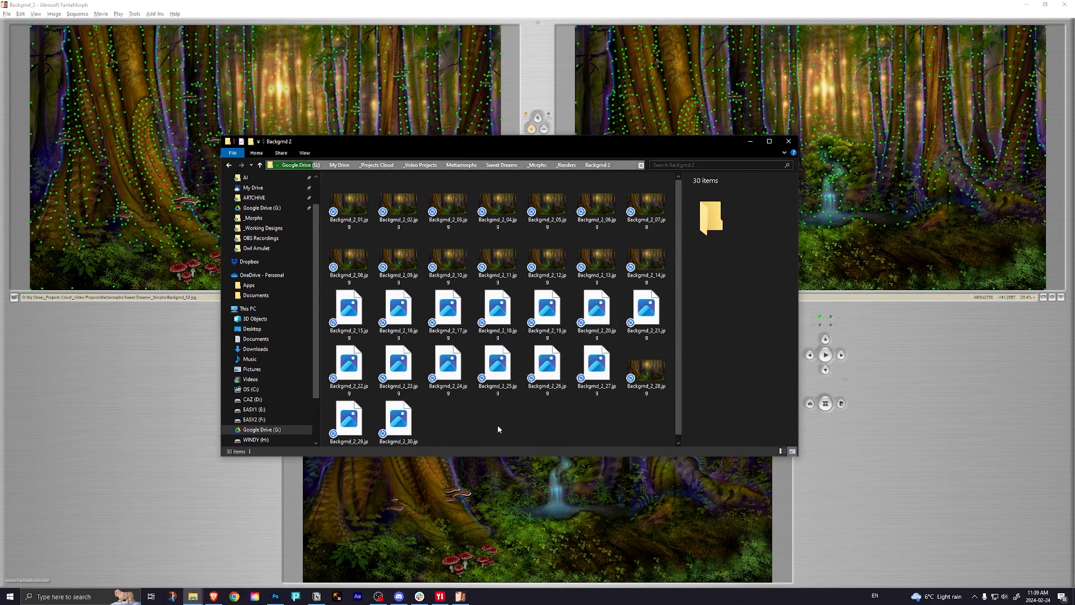
# Step: Check the rendered frames and the details of Backgrnd_2_30.jpg in the output folder, and close the movie export settings
pyautogui.moveTo(493, 138); pyautogui.dragTo(502, 99)
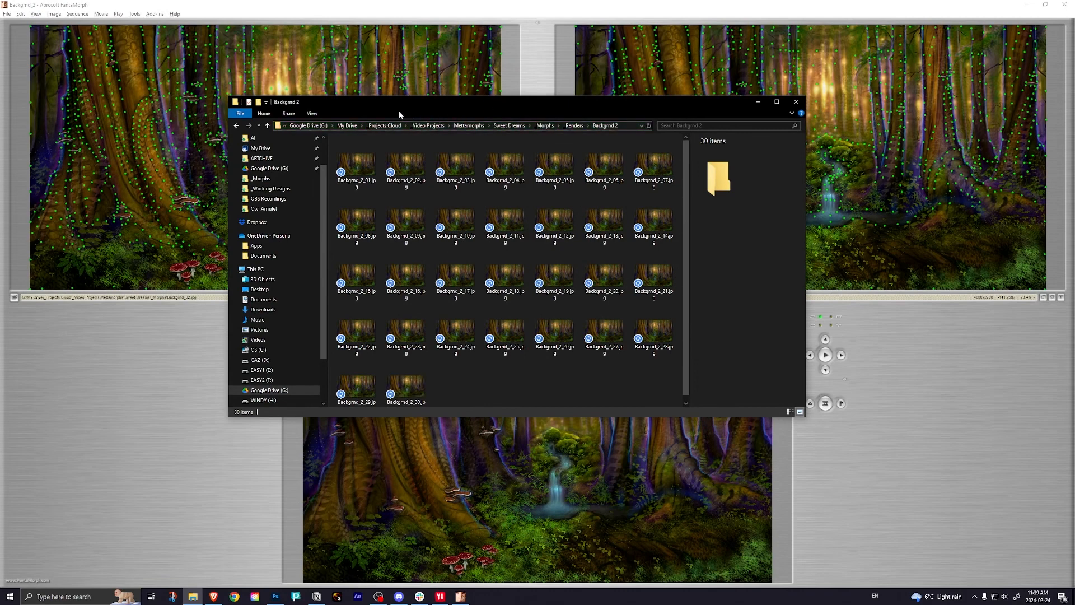
pyautogui.click(422, 386)
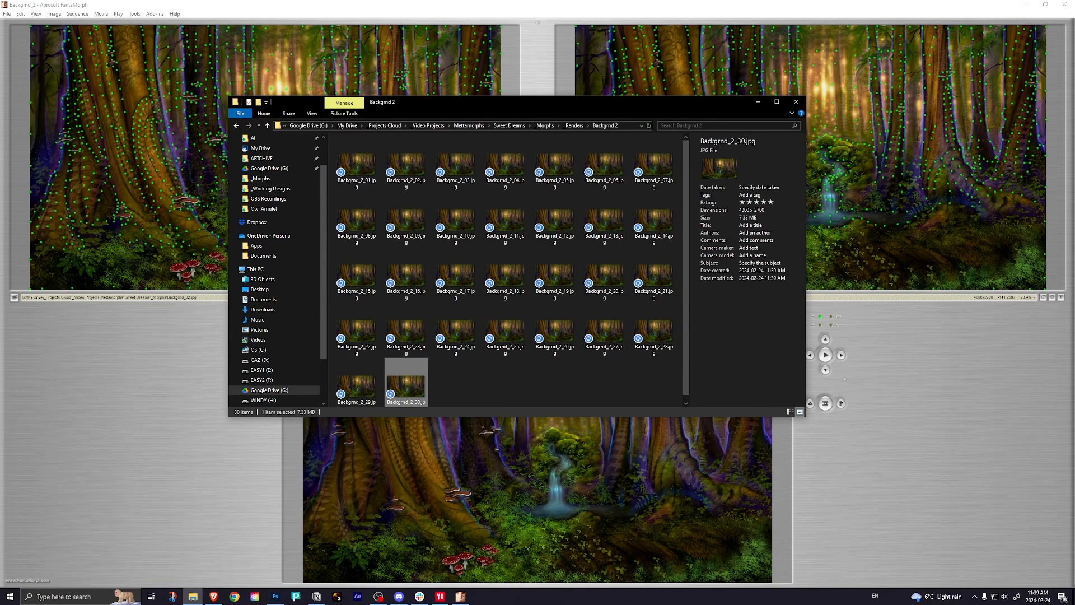
pyautogui.click(919, 344)
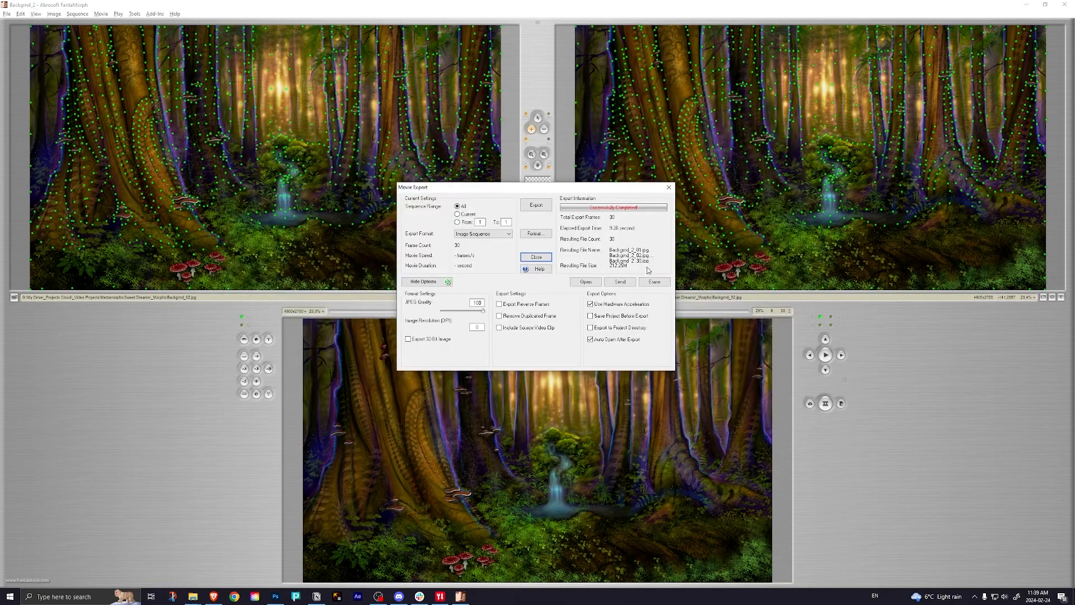
pyautogui.moveTo(567, 189); pyautogui.dragTo(597, 183)
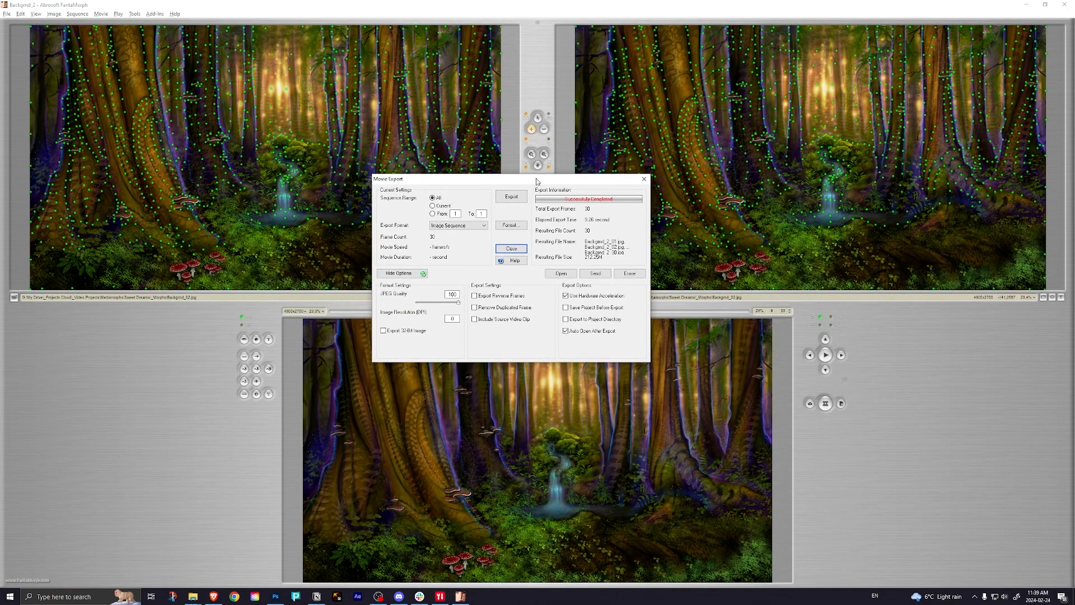
pyautogui.click(644, 179)
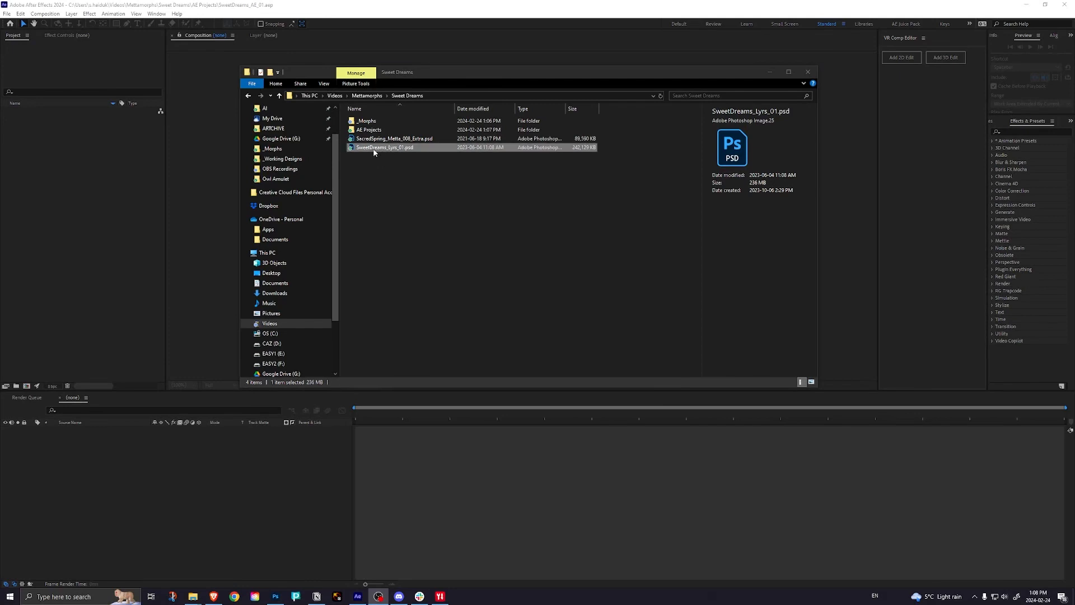
# Step: Import SweetDreams_Lyrs_01.psd into After Effects as a composition with layer styles merged into footage, and open that composition
pyautogui.moveTo(374, 153); pyautogui.dragTo(90, 173)
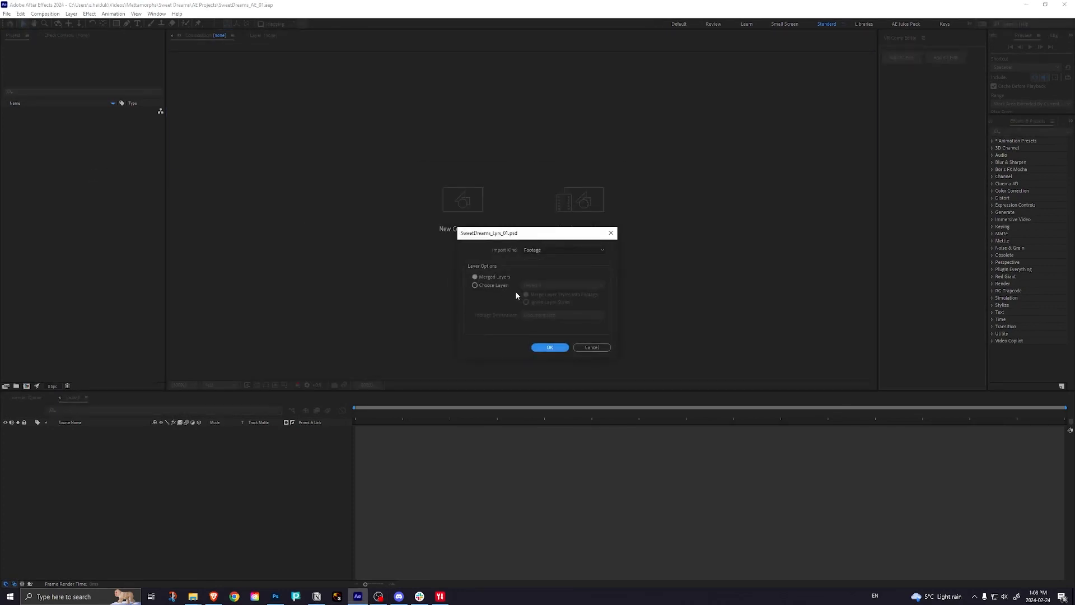
pyautogui.click(542, 251)
pyautogui.click(543, 268)
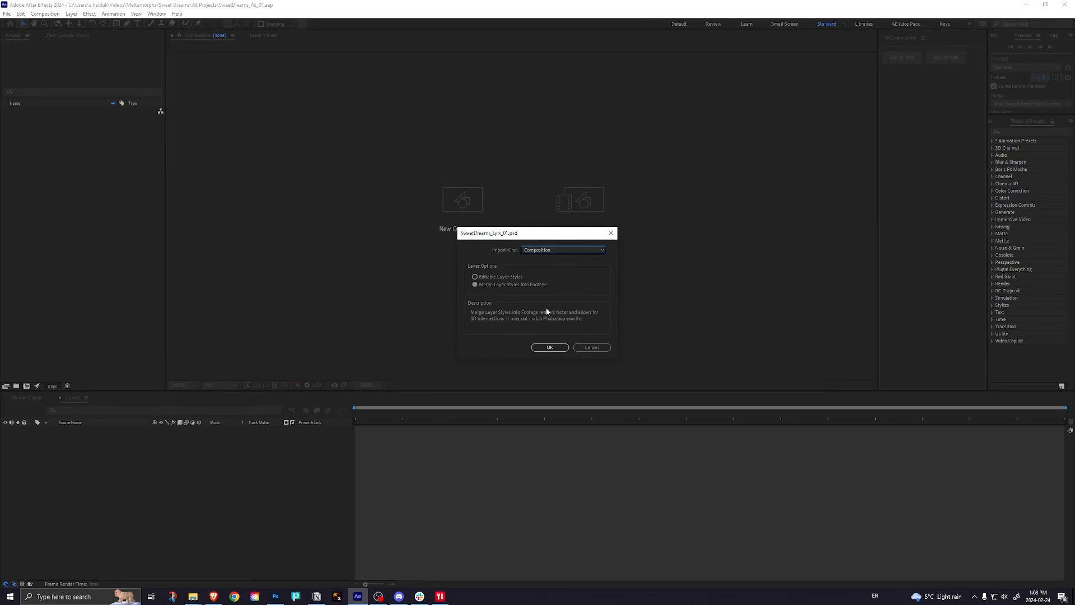
pyautogui.click(554, 348)
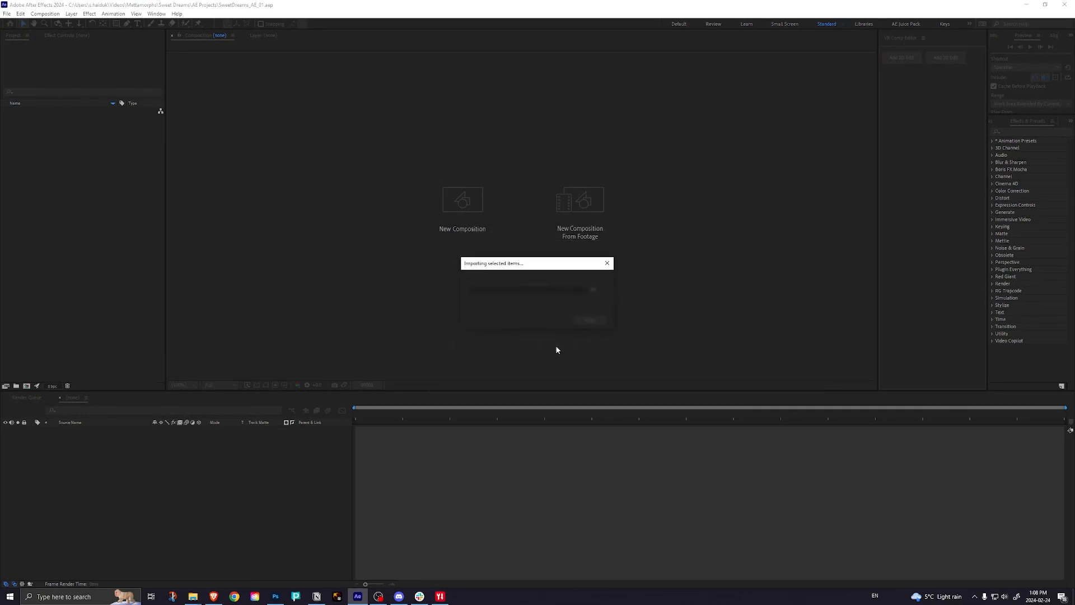
pyautogui.click(41, 179)
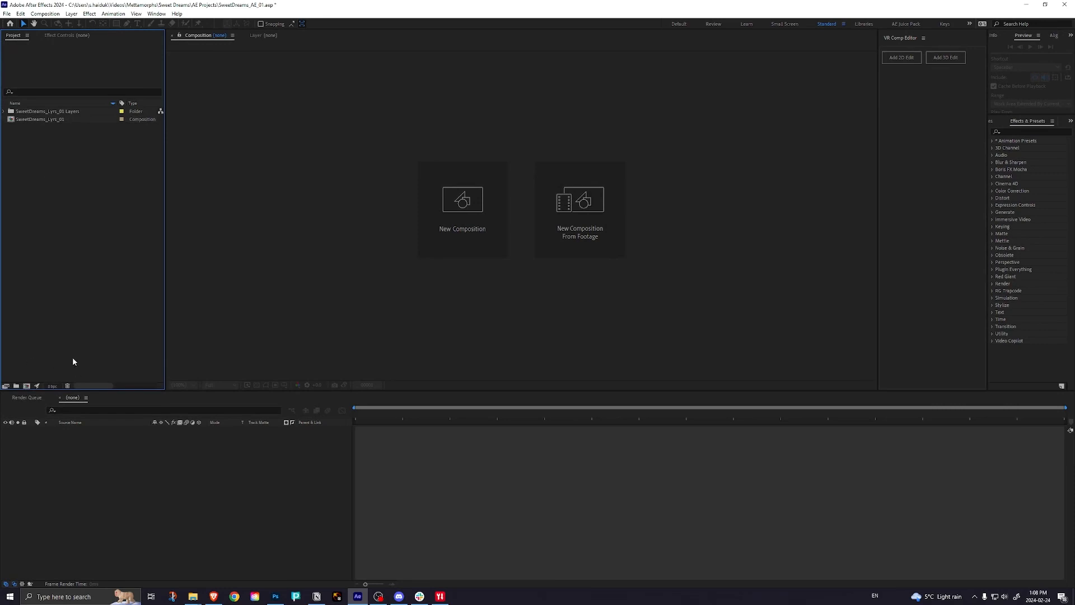
pyautogui.doubleClick(29, 119)
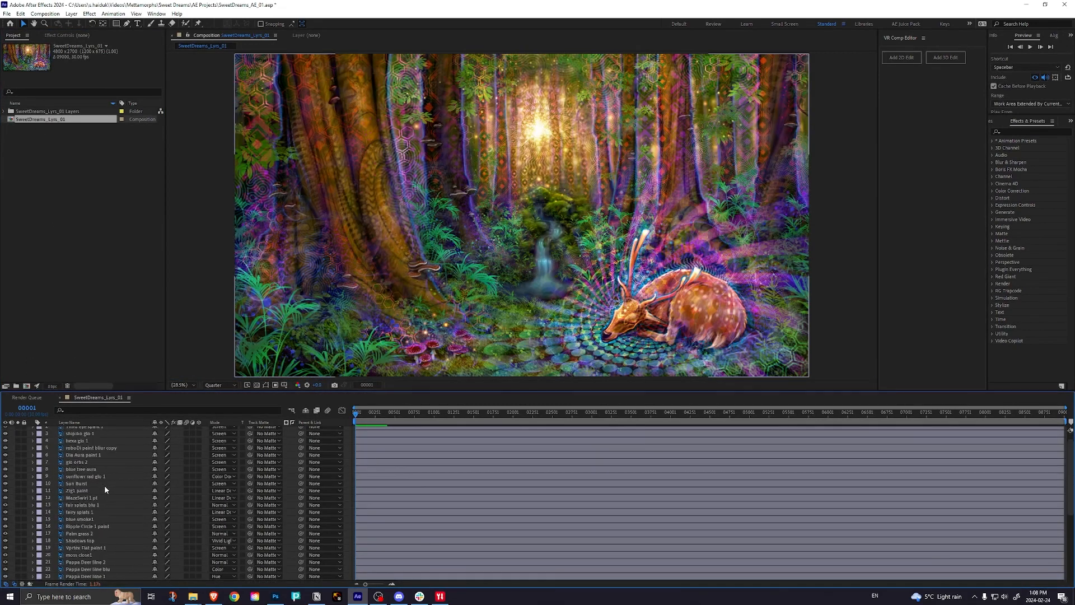
# Step: Switch to Photoshop and revert SweetDreams_Lyrs_01.psd to its original opened state in the History, with all layers shown
pyautogui.click(275, 596)
pyautogui.click(92, 30)
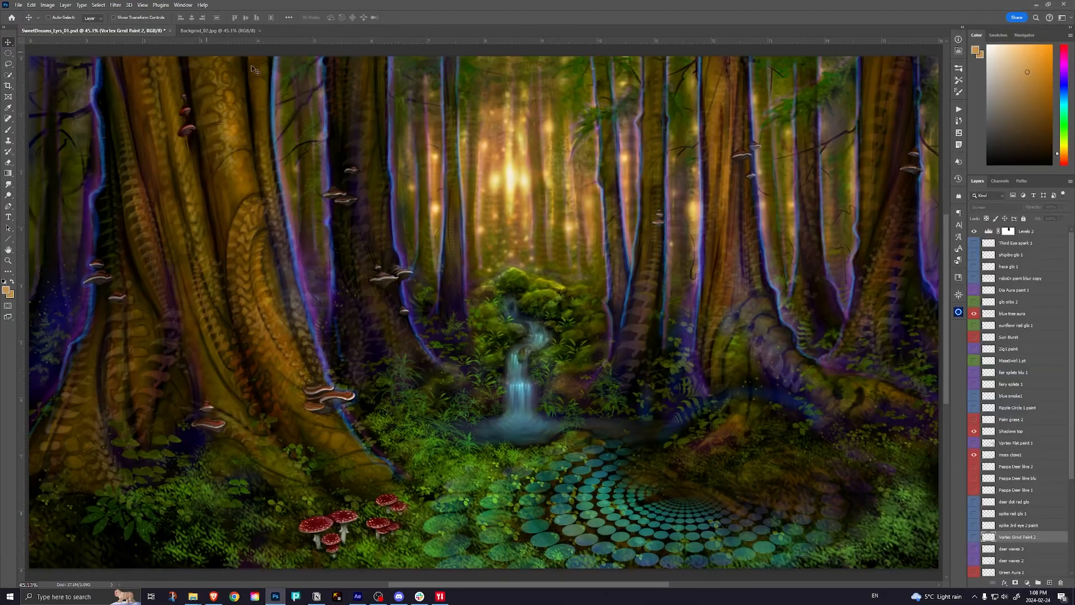
pyautogui.scroll(3, 1020, 403)
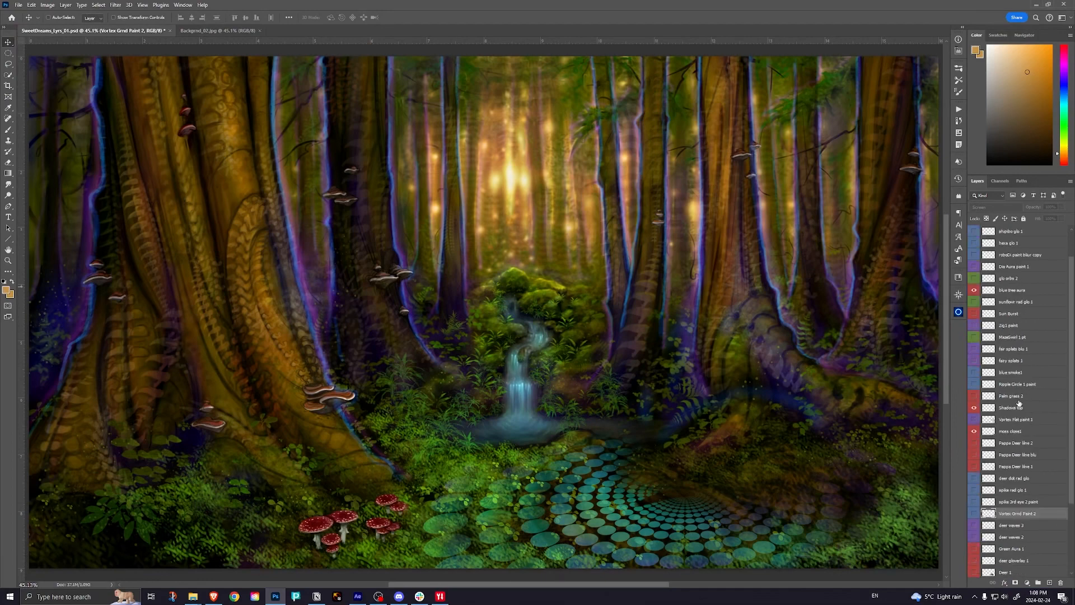
pyautogui.click(959, 121)
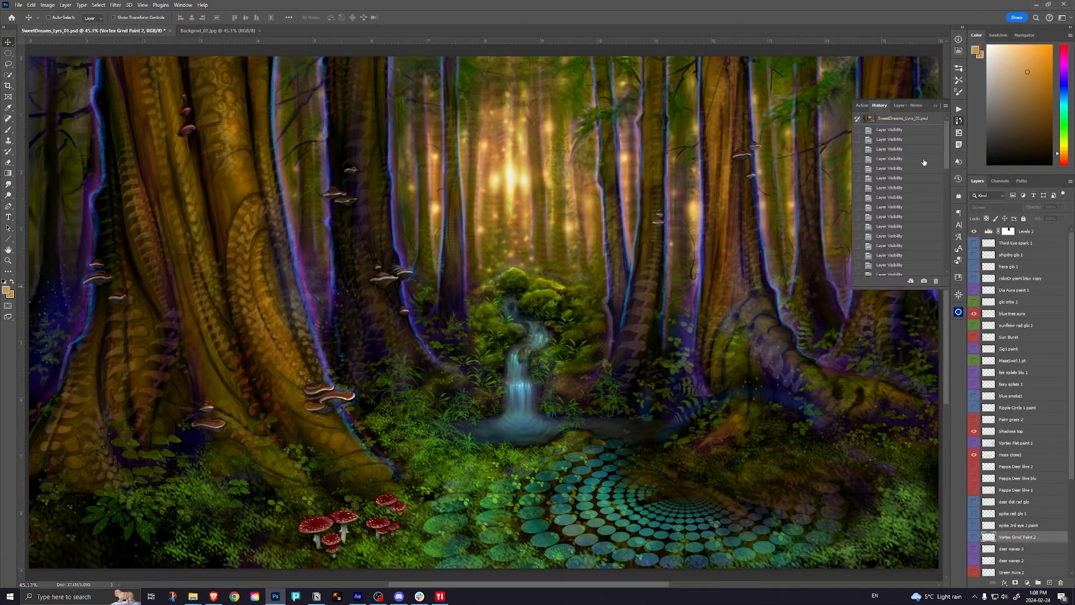
pyautogui.click(917, 117)
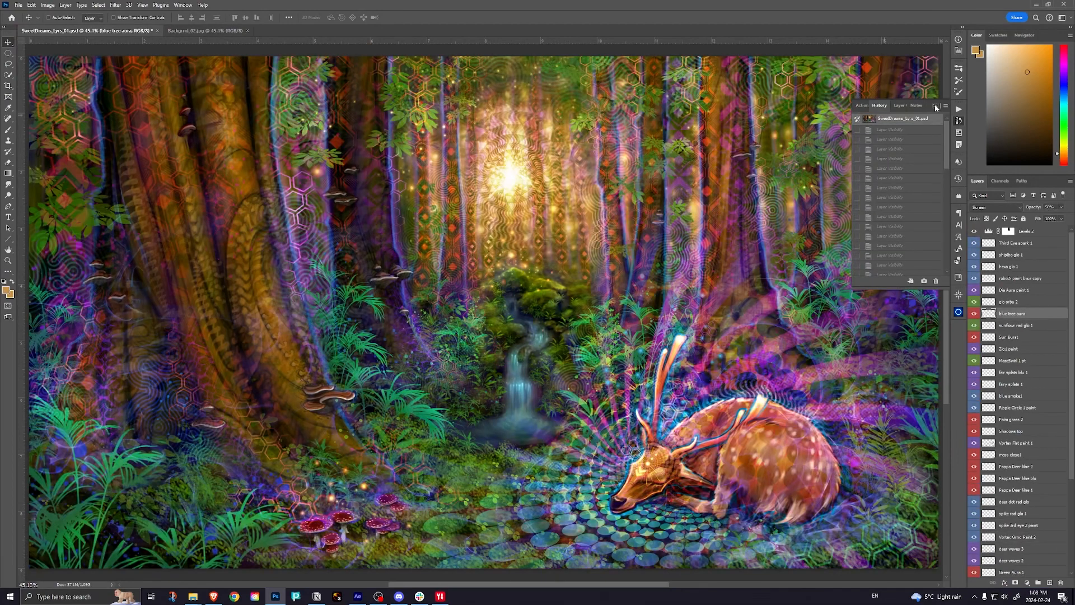
pyautogui.click(935, 106)
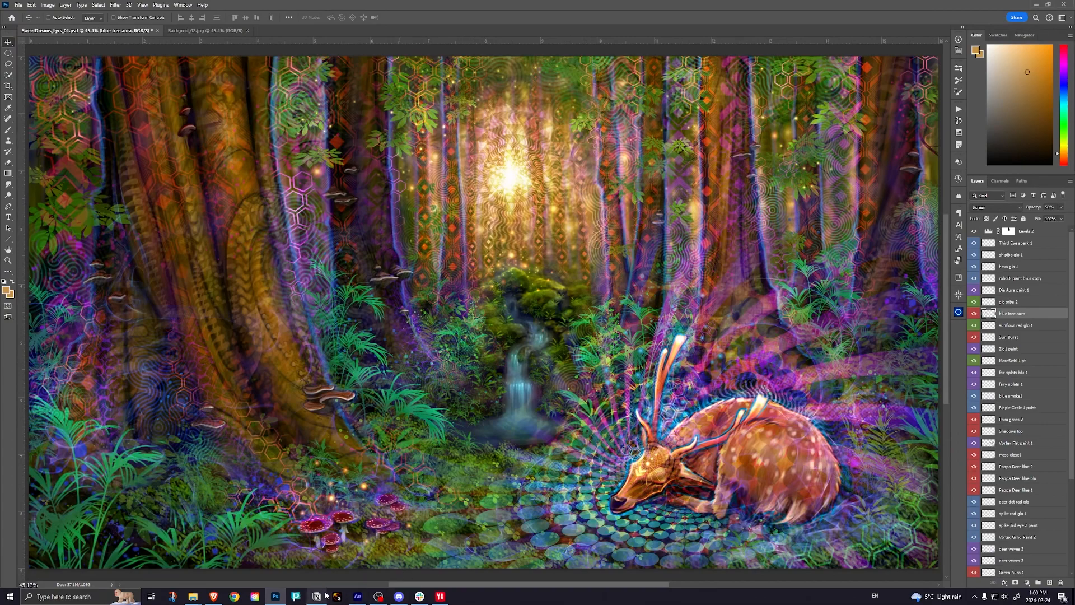
# Step: Return to After Effects and compare the SweetDreams_Lyrs_01 composition's layer stack with the Photoshop file, down to the Background layer
pyautogui.click(358, 596)
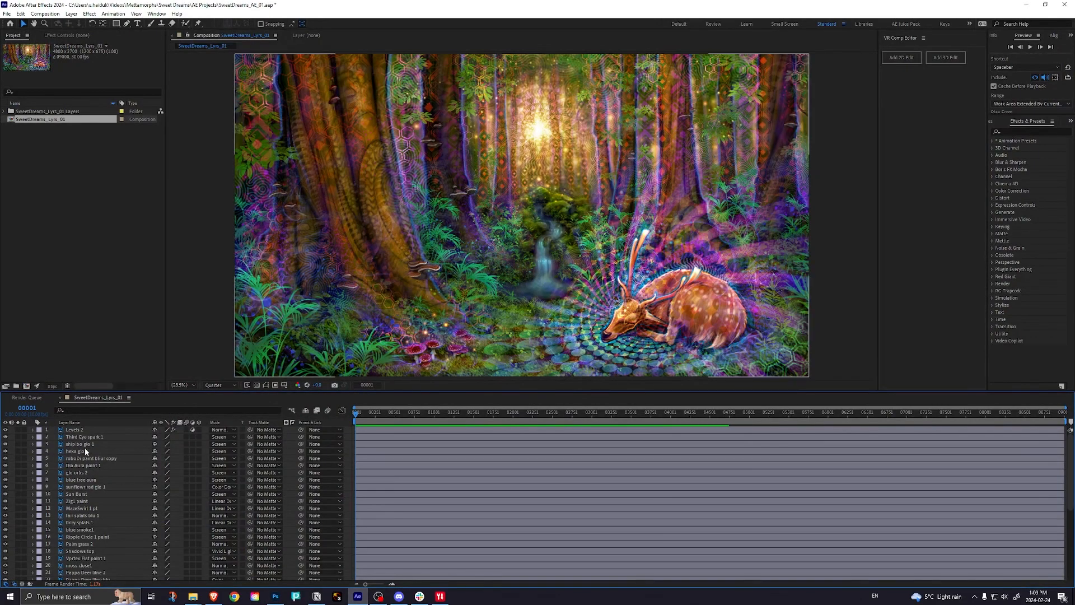
pyautogui.scroll(-5, 85, 448)
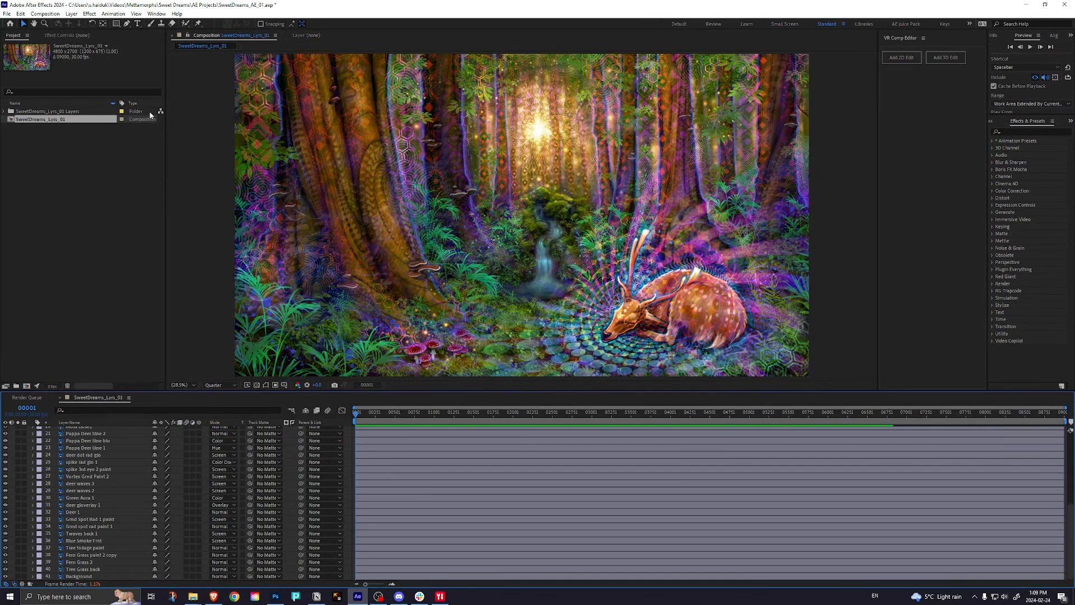
pyautogui.click(47, 14)
pyautogui.click(434, 344)
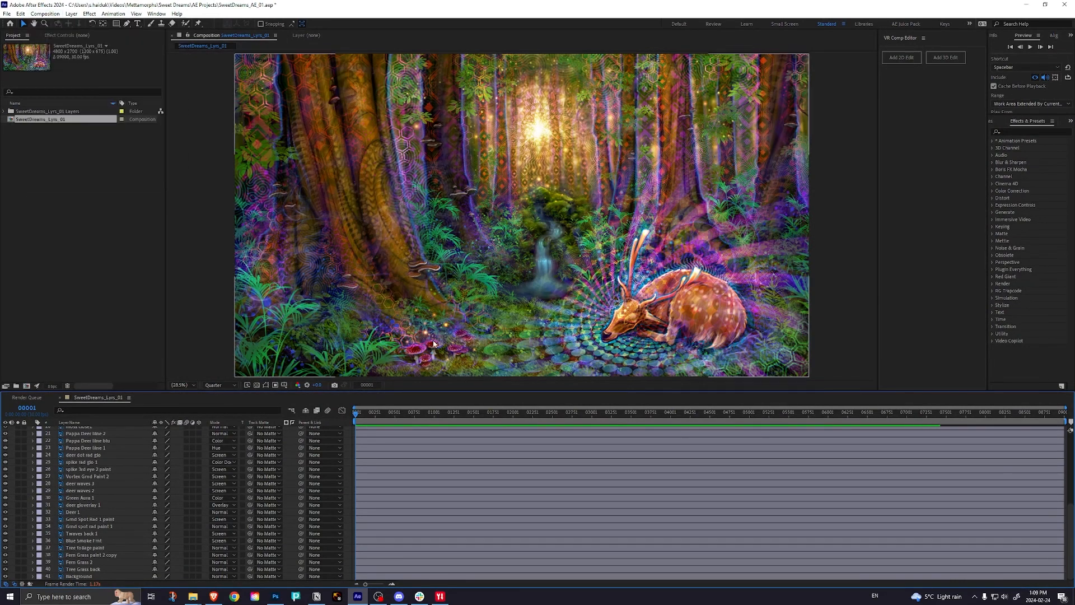
# Step: Switch the composition's time display from frame numbers to timecode
pyautogui.click(369, 386)
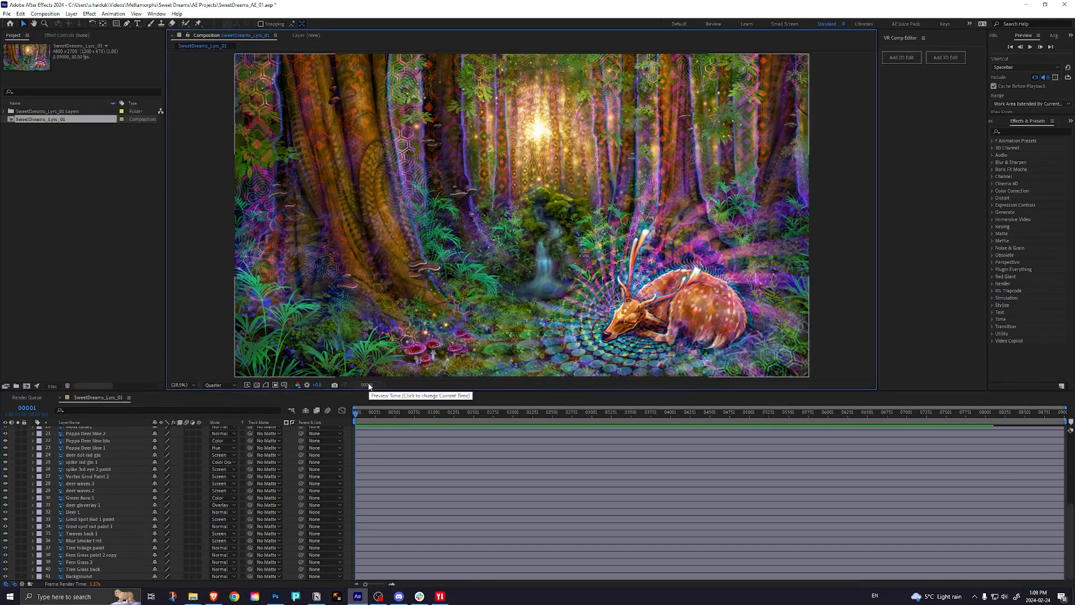
pyautogui.click(594, 314)
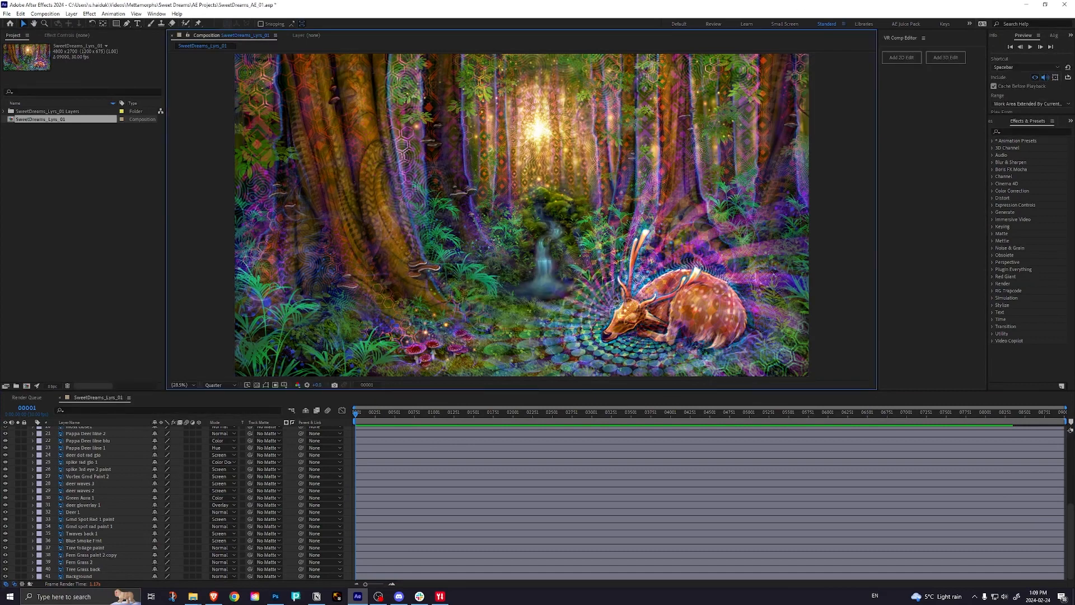
pyautogui.keyDown('ctrl'); pyautogui.click(27, 408); pyautogui.keyUp('ctrl')
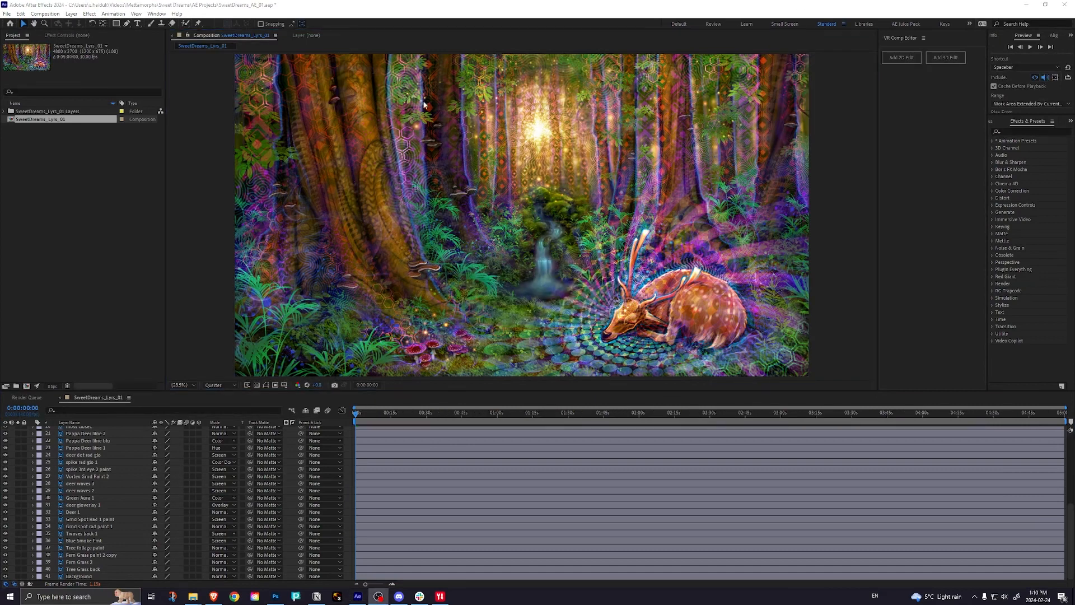
# Step: Duplicate the SweetDreams_Lyrs_01 composition and rename the copy SD_Seq1
pyautogui.click(40, 121)
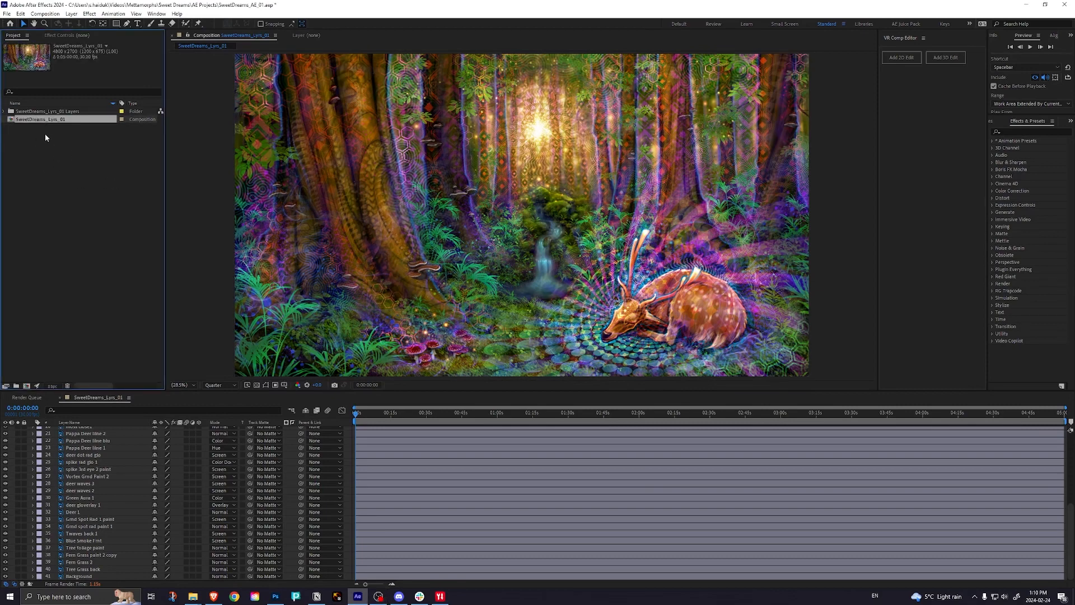
pyautogui.hotkey('ctrl', 'd')
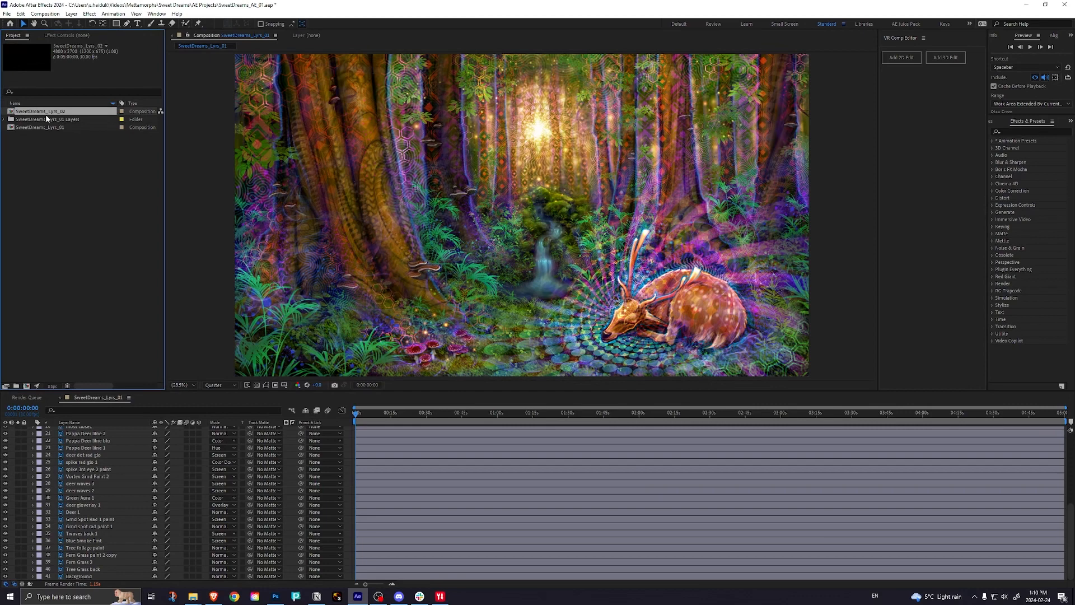
pyautogui.press('Return')
pyautogui.write('SD_Seq1')
pyautogui.press('Return')
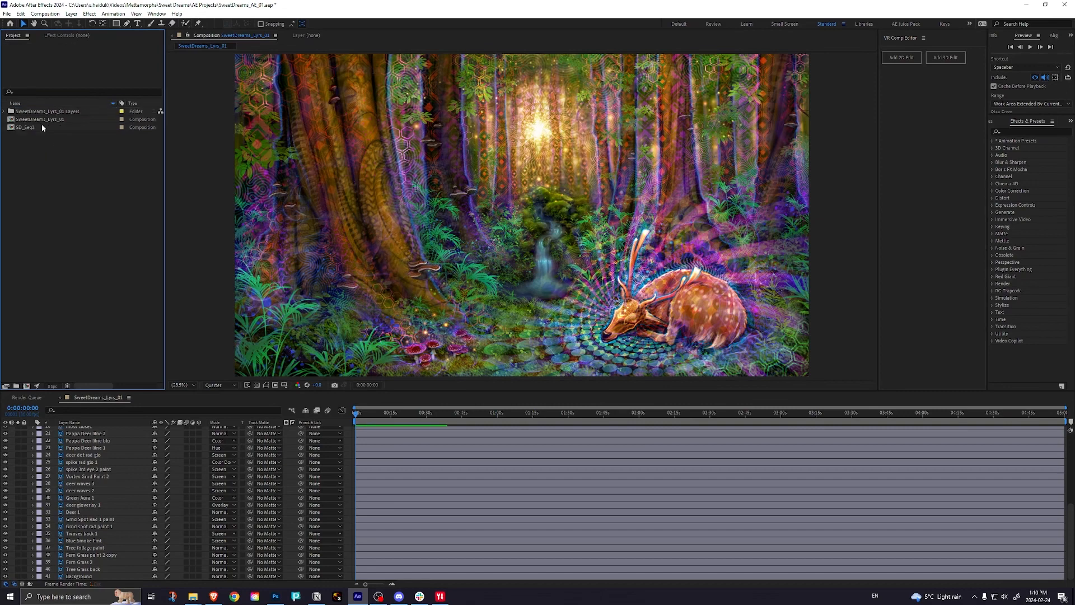
# Step: Open SD_Seq1, set its duration to 0:00:02:00 and rename it SD_Seq1_2sec in the composition settings
pyautogui.doubleClick(26, 128)
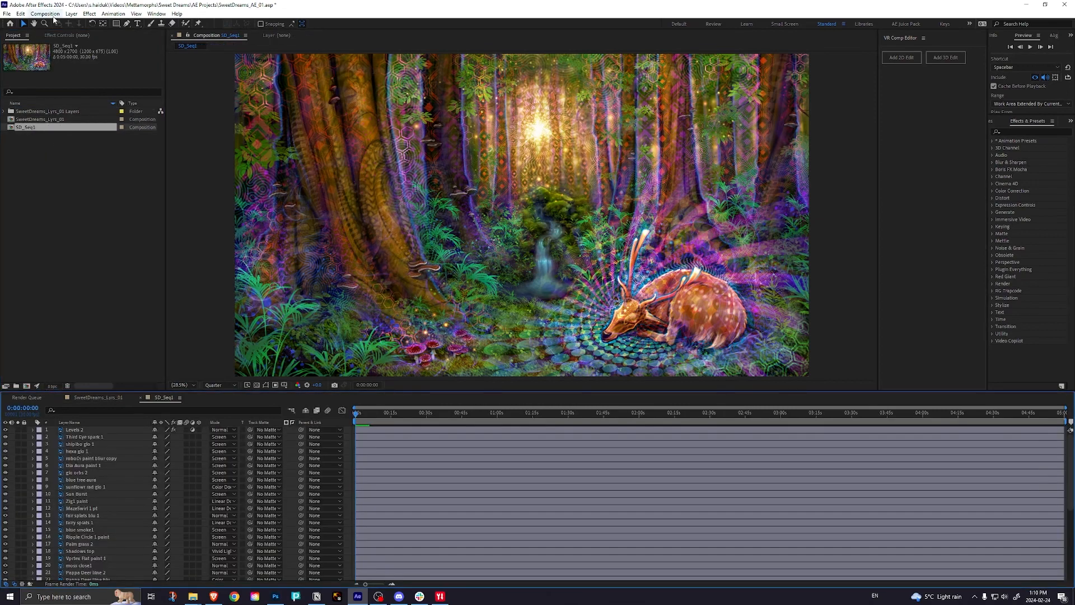
pyautogui.click(45, 14)
pyautogui.click(67, 34)
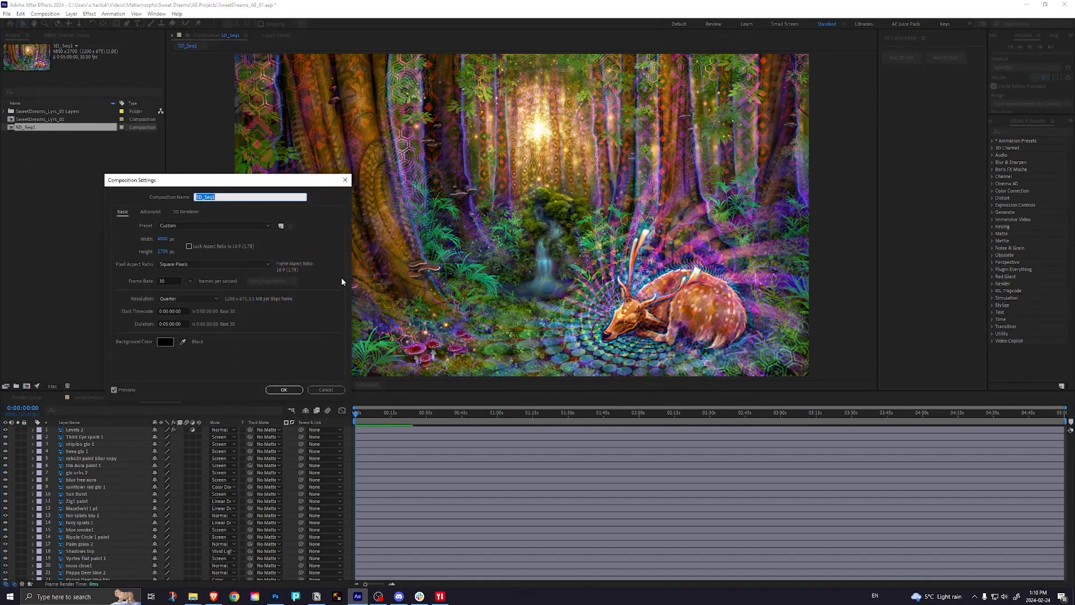
pyautogui.click(181, 323)
pyautogui.write('200')
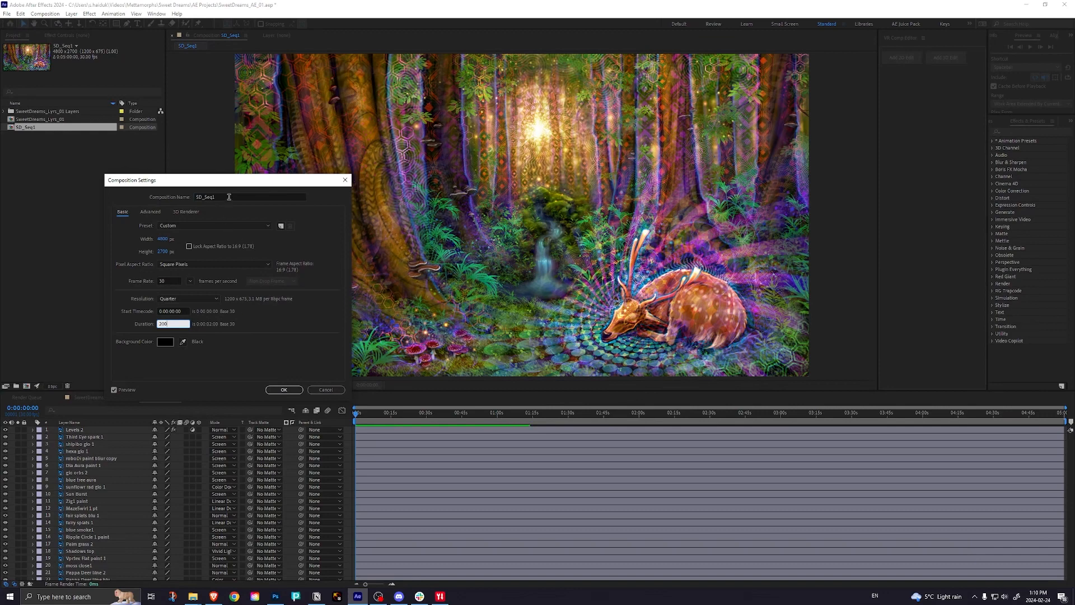
pyautogui.click(221, 197)
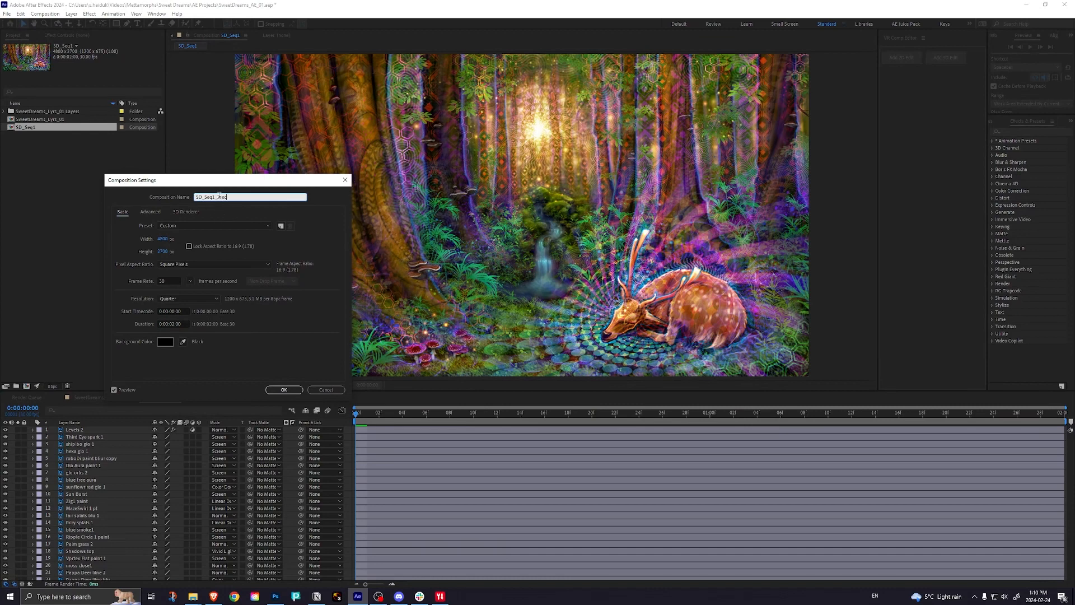
pyautogui.click(284, 389)
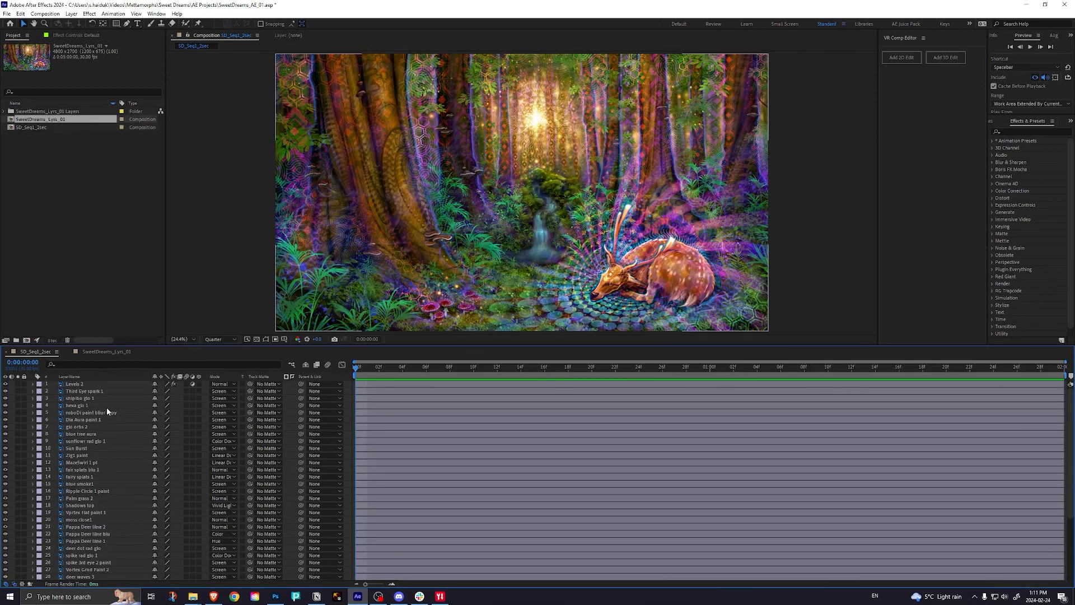
pyautogui.click(85, 385)
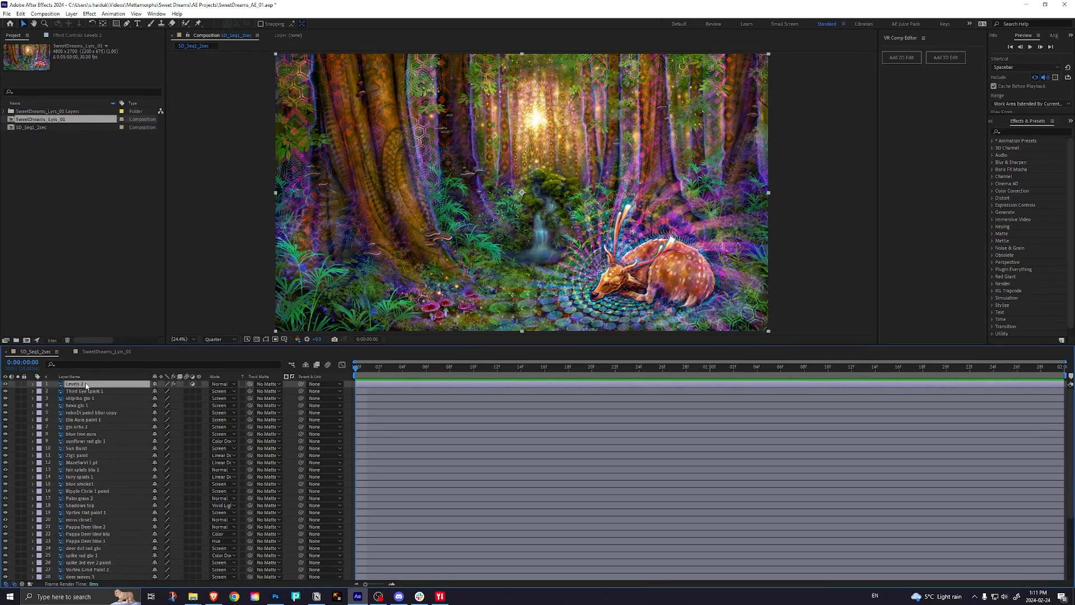
pyautogui.scroll(-5, 96, 455)
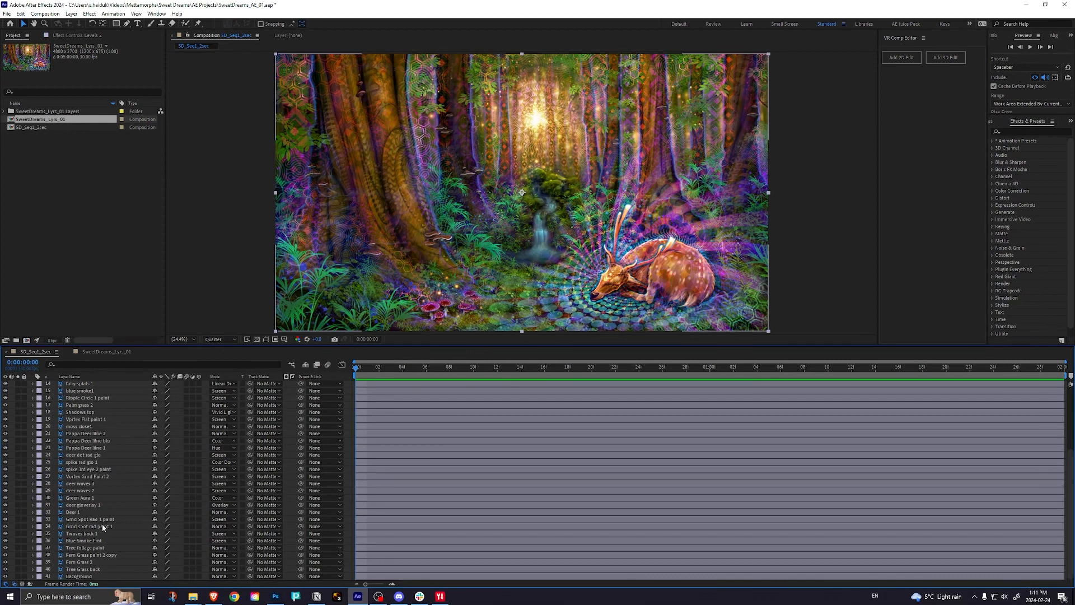
pyautogui.click(91, 577)
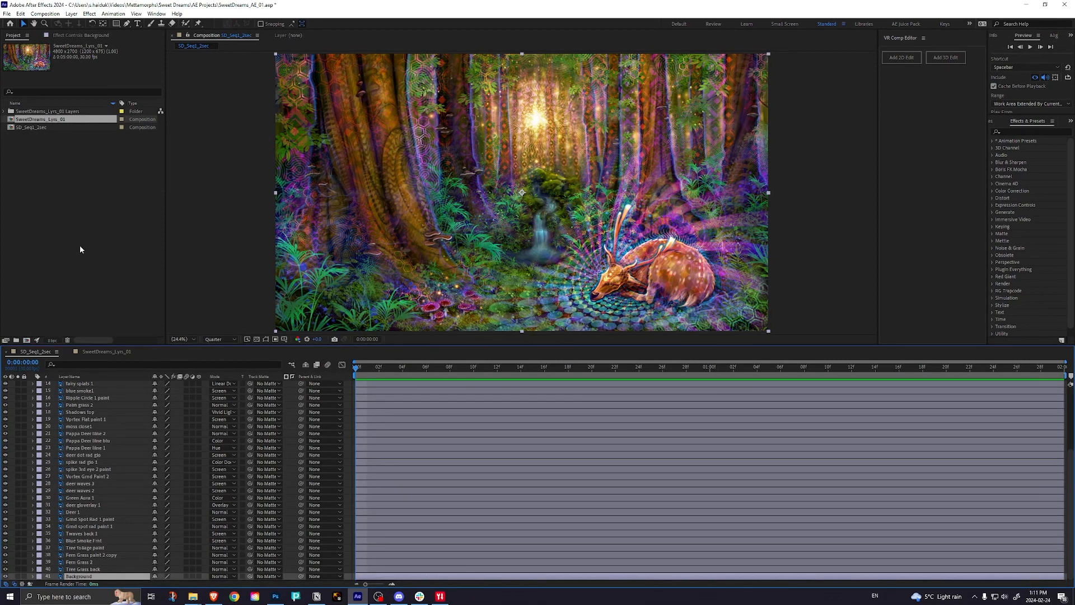
# Step: Create a project folder named Morphs
pyautogui.click(80, 250)
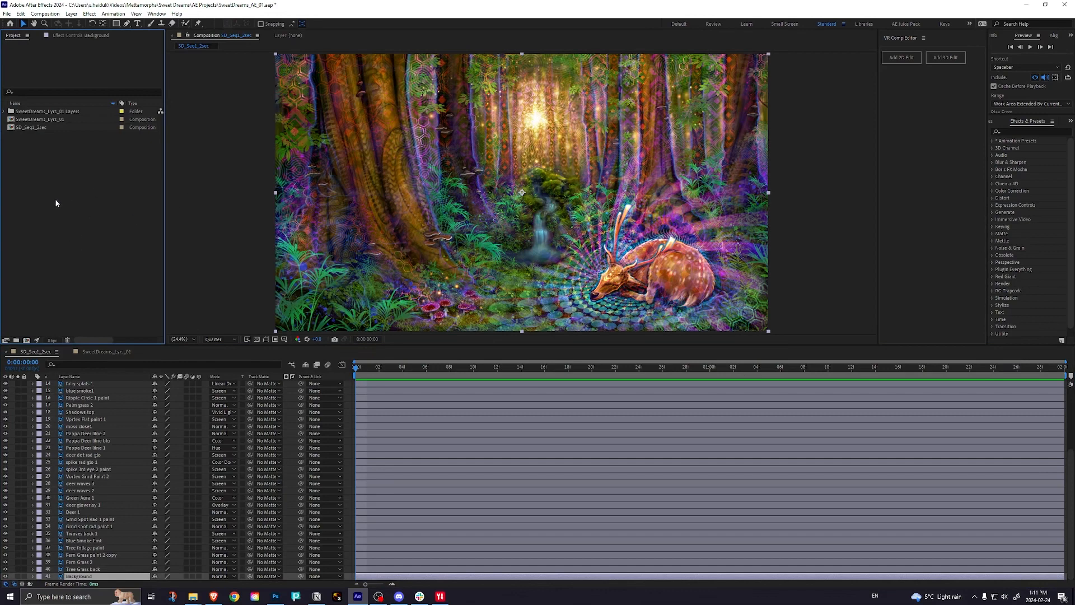
pyautogui.click(17, 340)
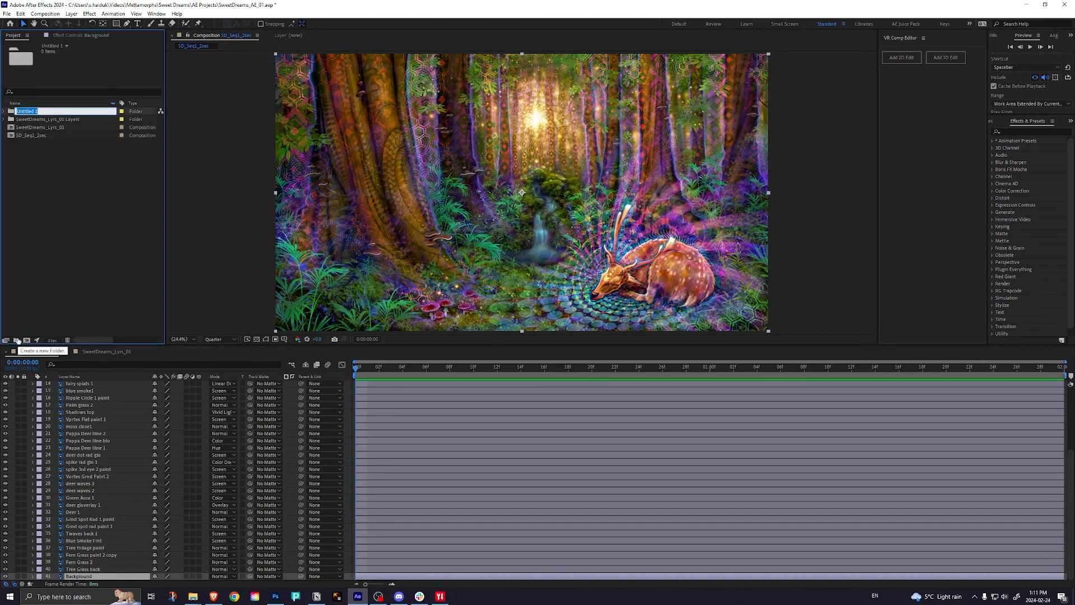
pyautogui.write('Morphs')
pyautogui.press('Return')
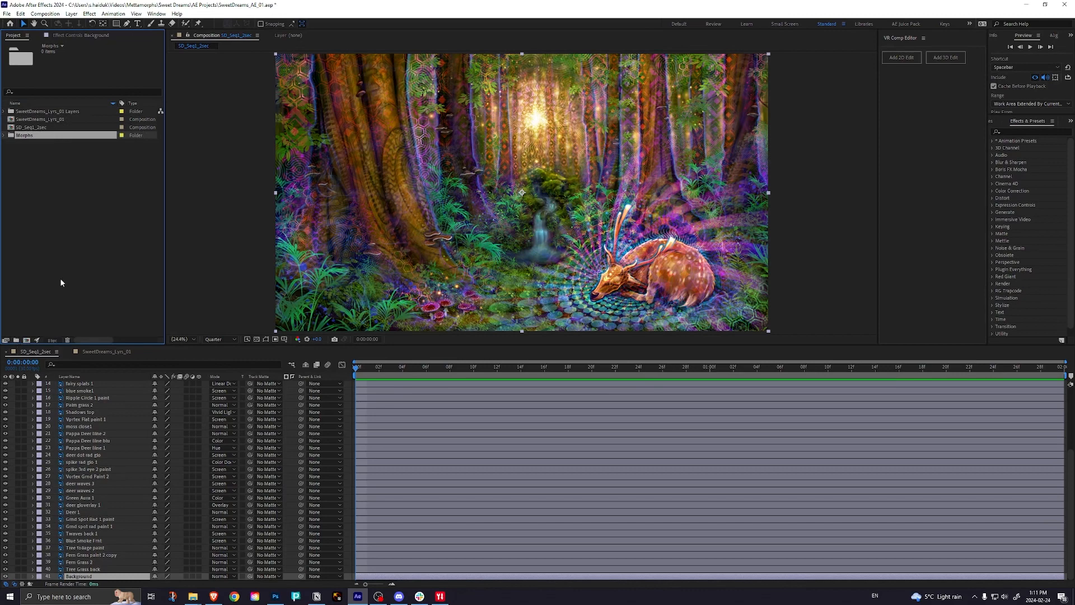
# Step: Import the Backgrnd_2 JPEG sequence as footage into the Morphs folder from Sweet Dreams > _Morphs > _Renders > Backgrnd 2
pyautogui.click(4, 135)
pyautogui.click(29, 141)
pyautogui.click(22, 137)
pyautogui.doubleClick(52, 180)
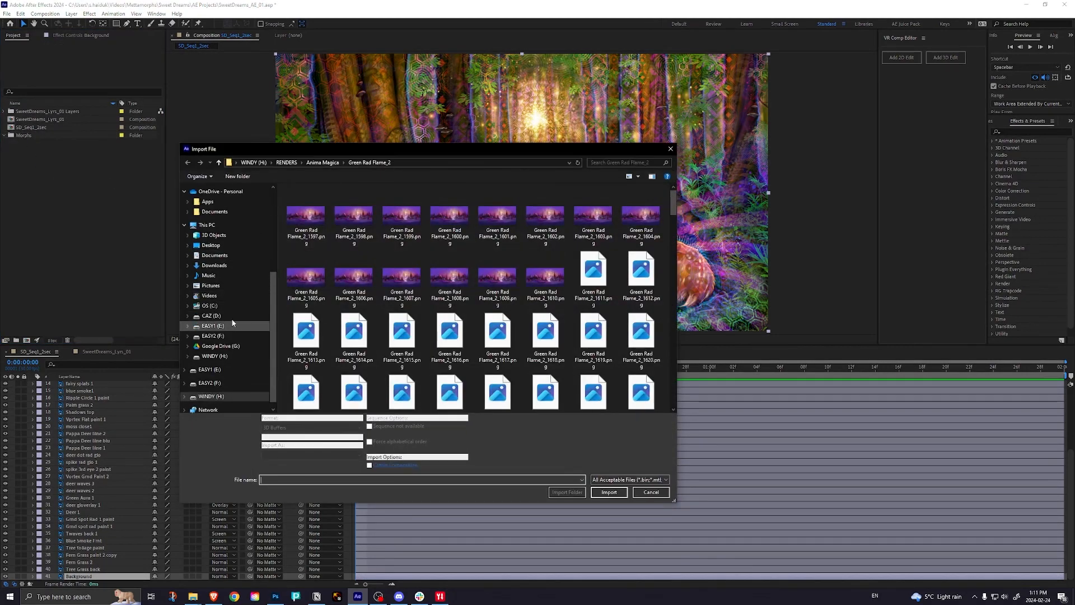
pyautogui.click(234, 295)
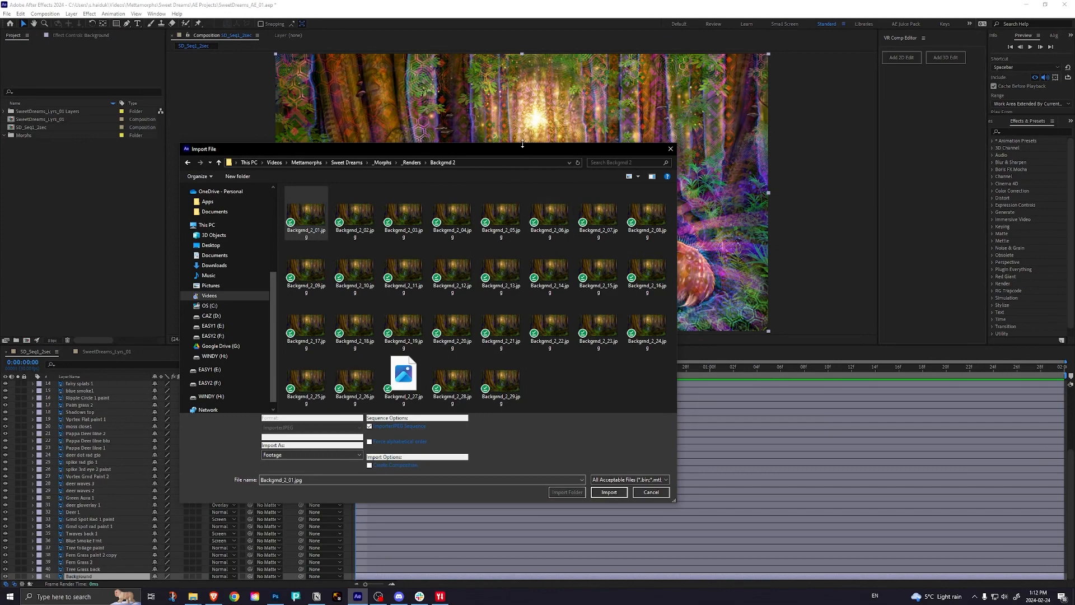
pyautogui.moveTo(522, 149); pyautogui.dragTo(521, 114)
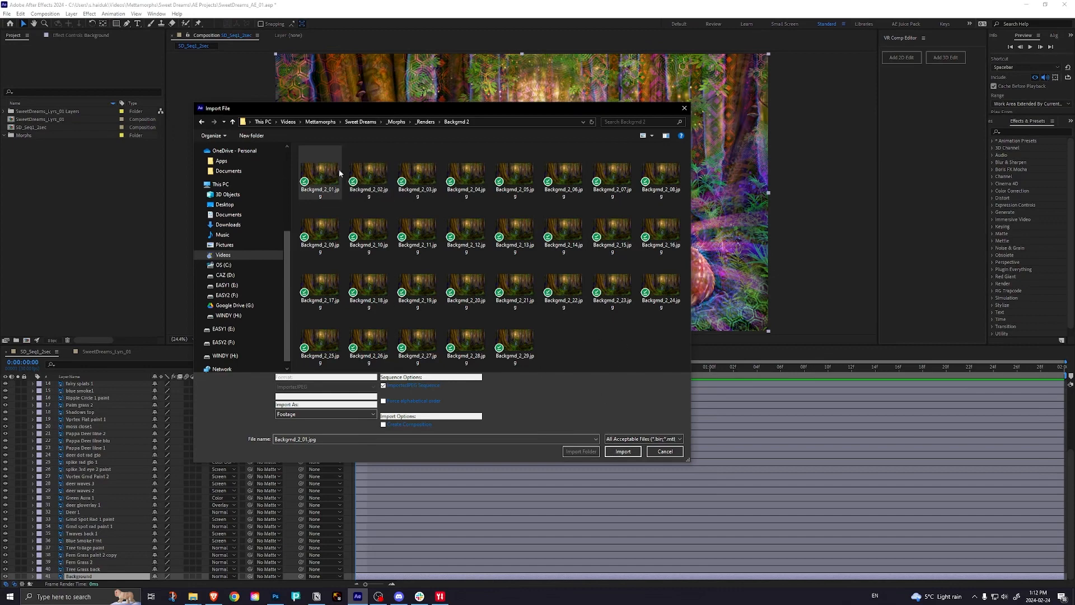
pyautogui.click(616, 453)
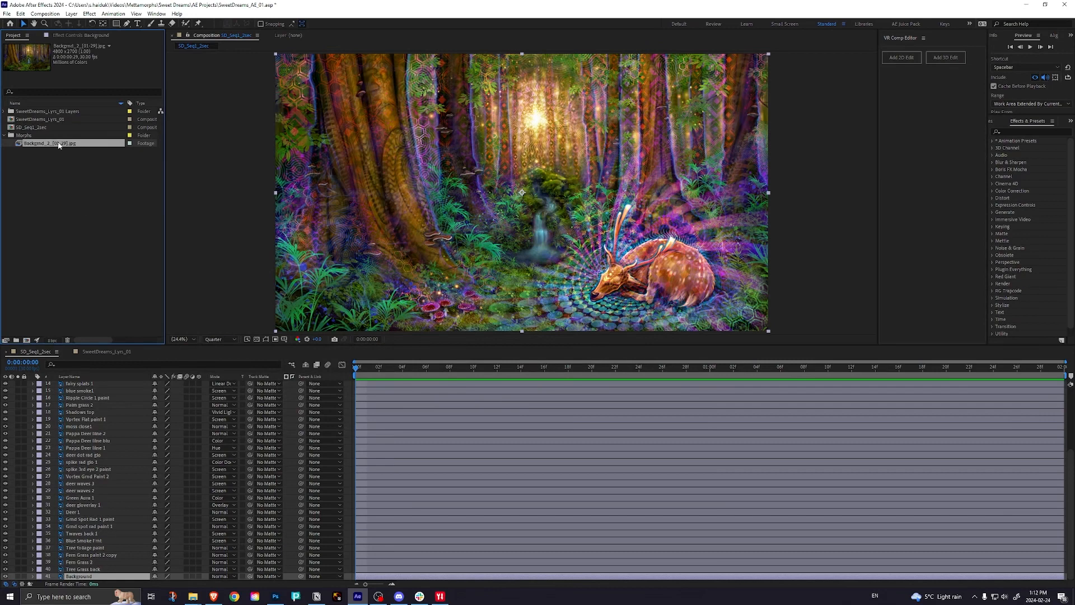
# Step: Add the Backgrnd_2 sequence below the Background layer and duplicate it so the copy starts where the first clip ends
pyautogui.moveTo(62, 147); pyautogui.dragTo(85, 579)
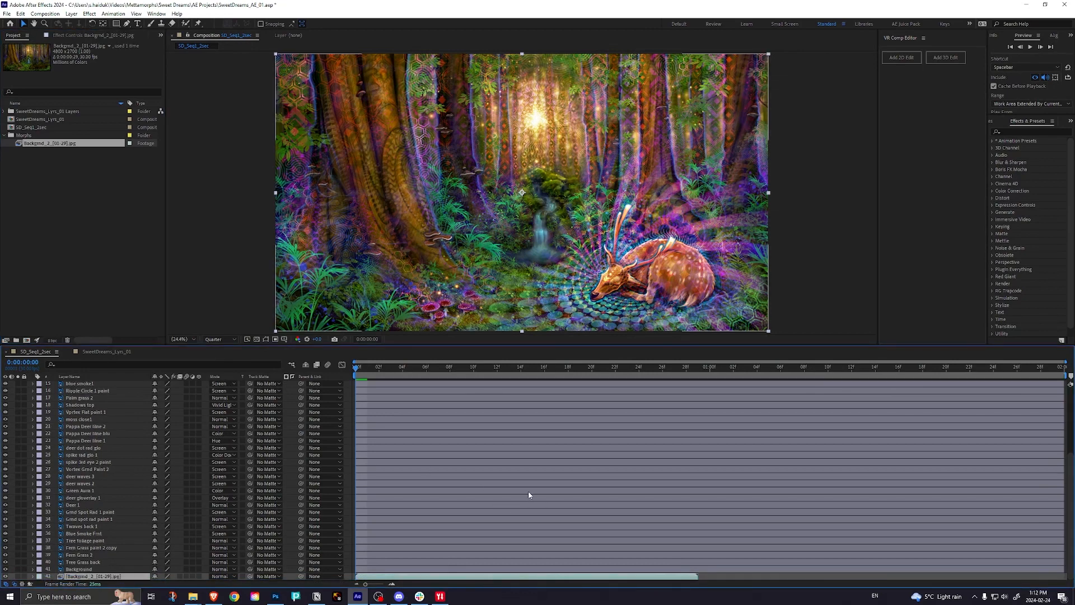
pyautogui.hotkey('ctrl', 'd')
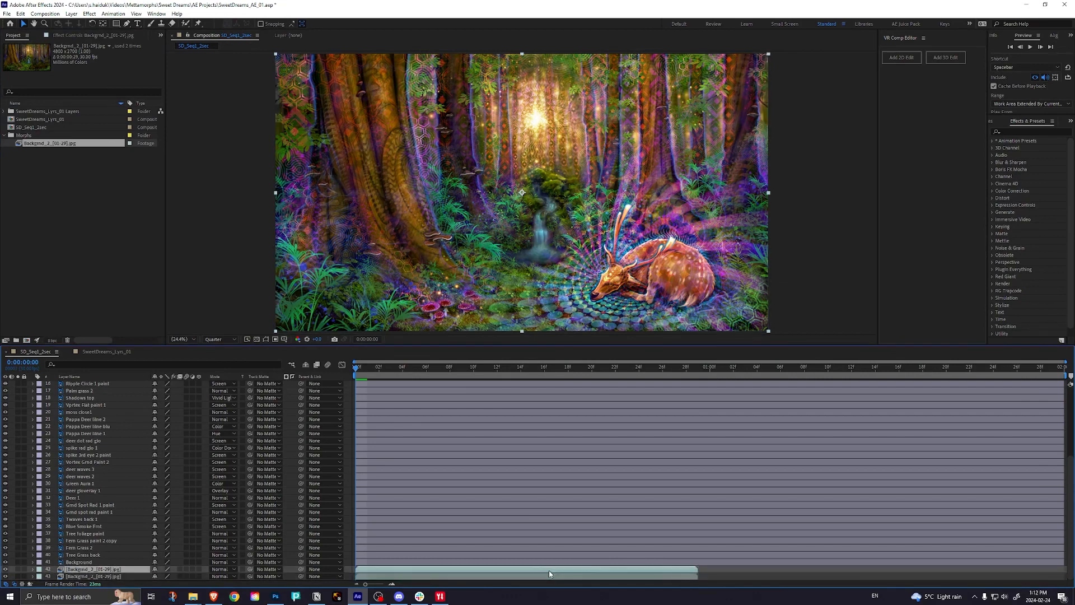
pyautogui.press('o')
pyautogui.click(630, 578)
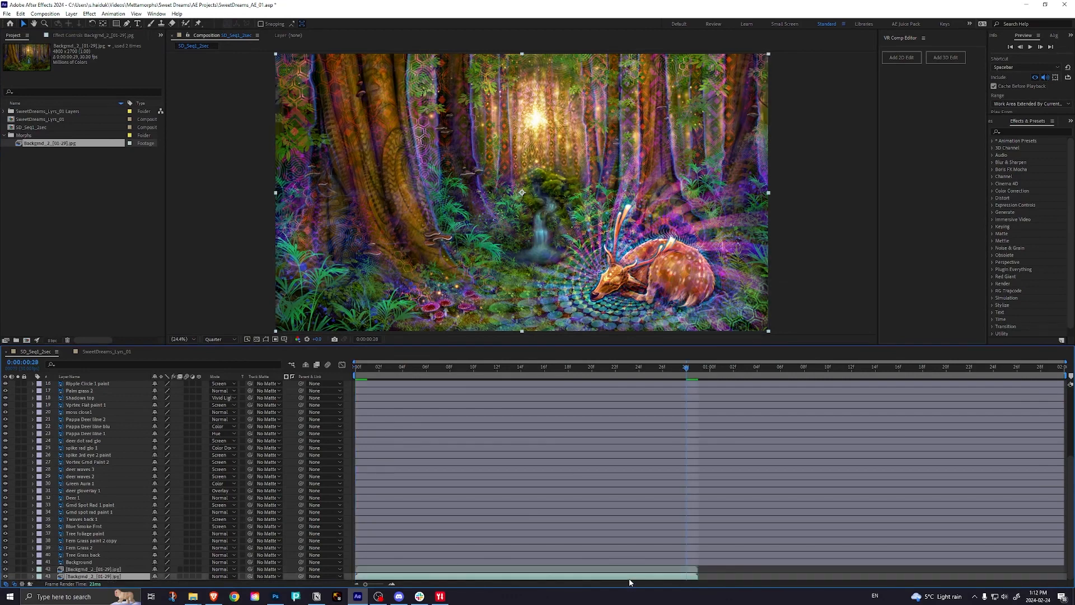
pyautogui.press('[')
pyautogui.moveTo(700, 577); pyautogui.dragTo(714, 578)
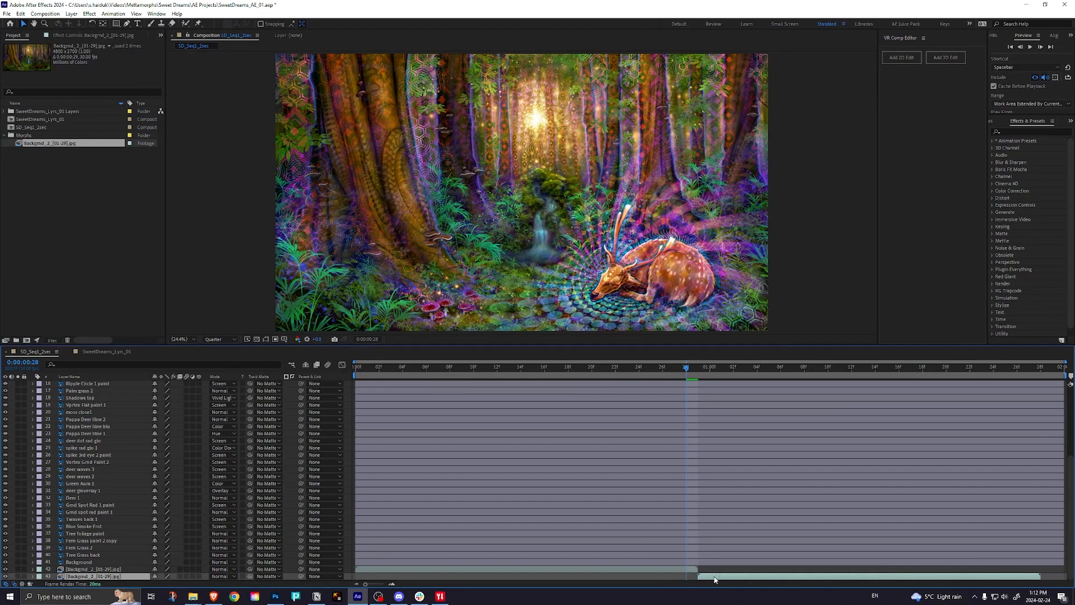
pyautogui.moveTo(686, 368)
pyautogui.mouseDown()
pyautogui.moveTo(1043, 374)
pyautogui.moveTo(365, 374)
pyautogui.moveTo(693, 394)
pyautogui.moveTo(785, 388)
pyautogui.moveTo(340, 386)
pyautogui.moveTo(753, 379)
pyautogui.moveTo(396, 377)
pyautogui.moveTo(709, 386)
pyautogui.moveTo(688, 389)
pyautogui.mouseUp()
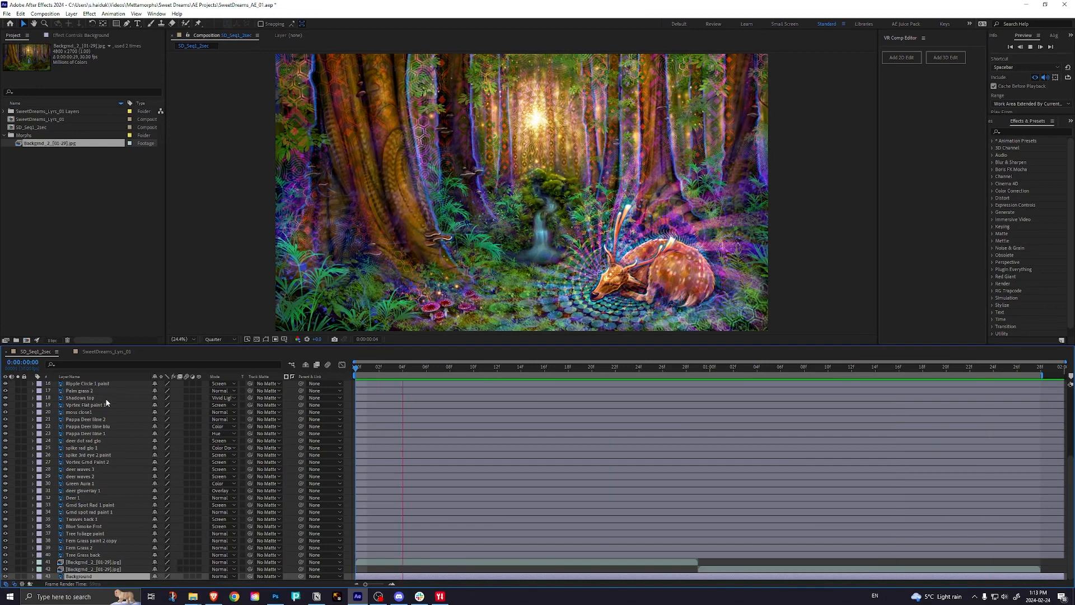
# Step: Stop the preview and compare the timeline's layer stack with the layered SweetDreams_Lyrs_01 document in Photoshop
pyautogui.click(84, 419)
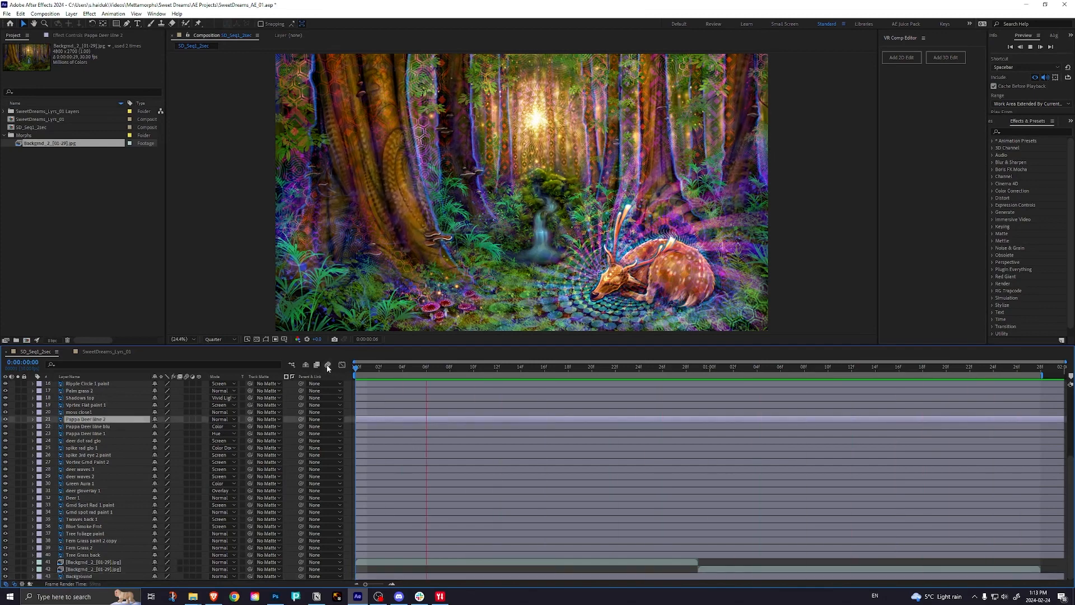
pyautogui.press('space')
pyautogui.click(87, 229)
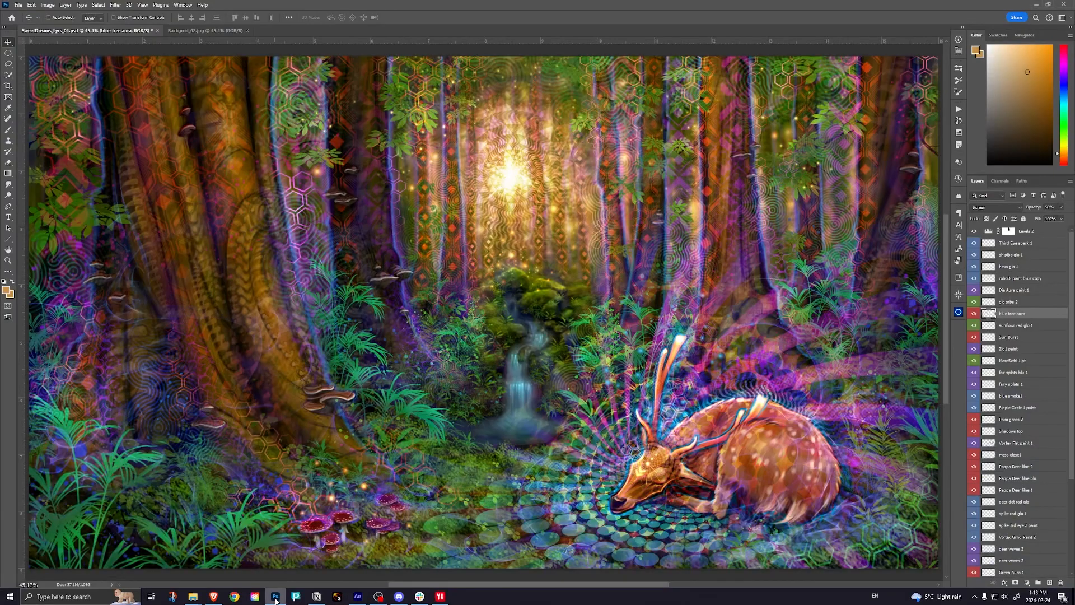
pyautogui.click(358, 596)
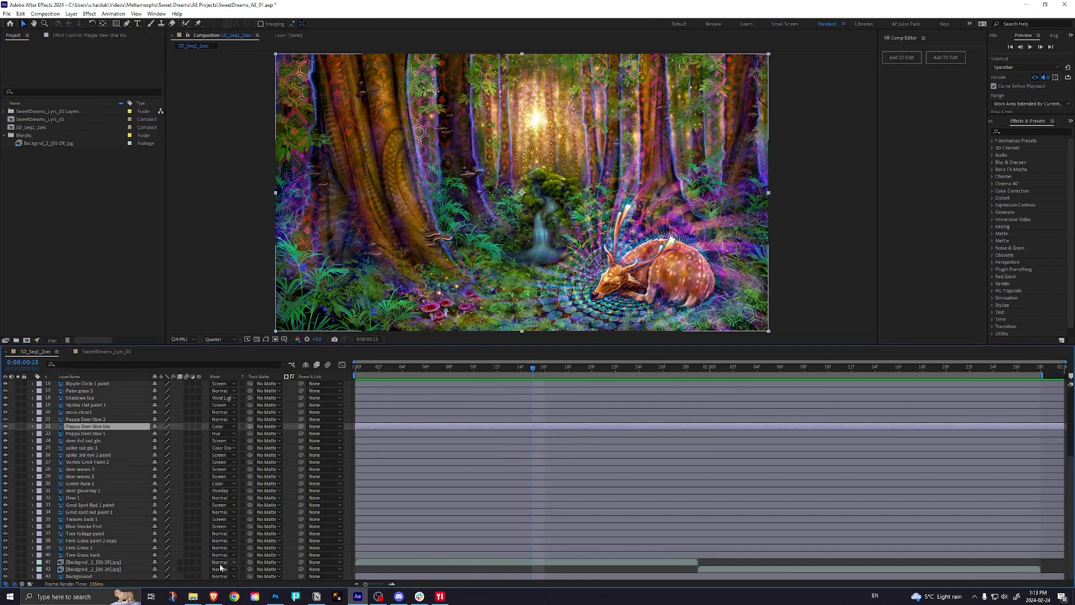
pyautogui.click(89, 476)
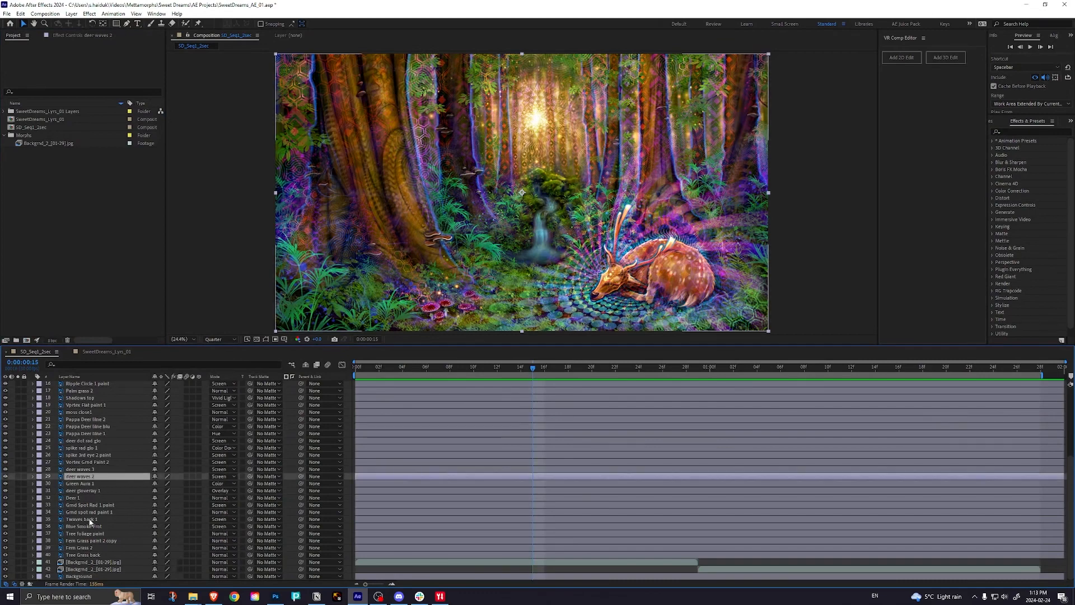
pyautogui.scroll(5, 92, 439)
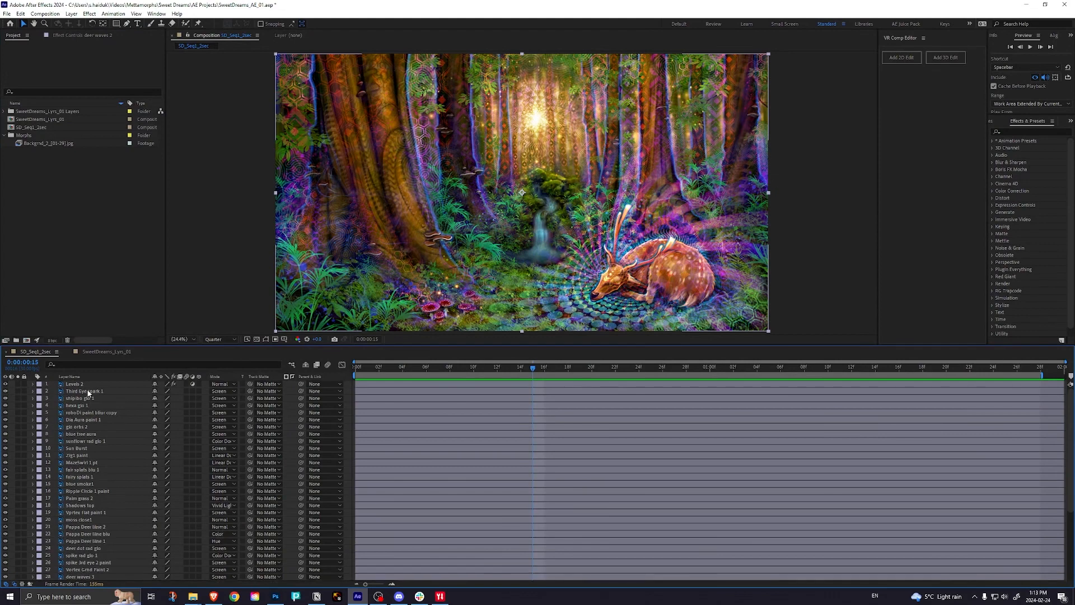
# Step: Check the frame size, frame rate and duration in the SD_Seq1_2sec composition settings
pyautogui.click(45, 13)
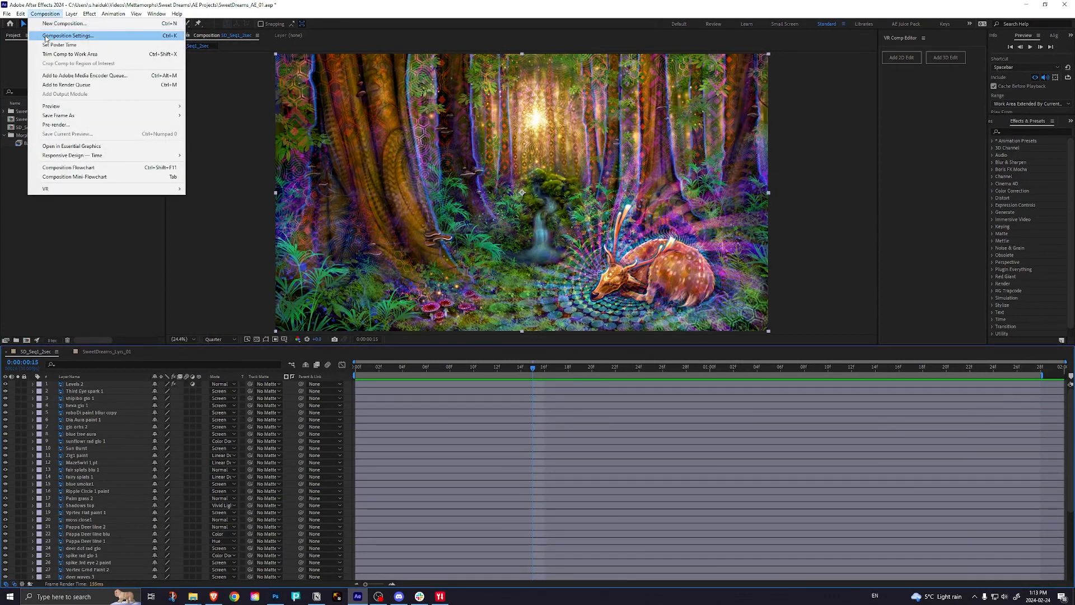
pyautogui.click(51, 35)
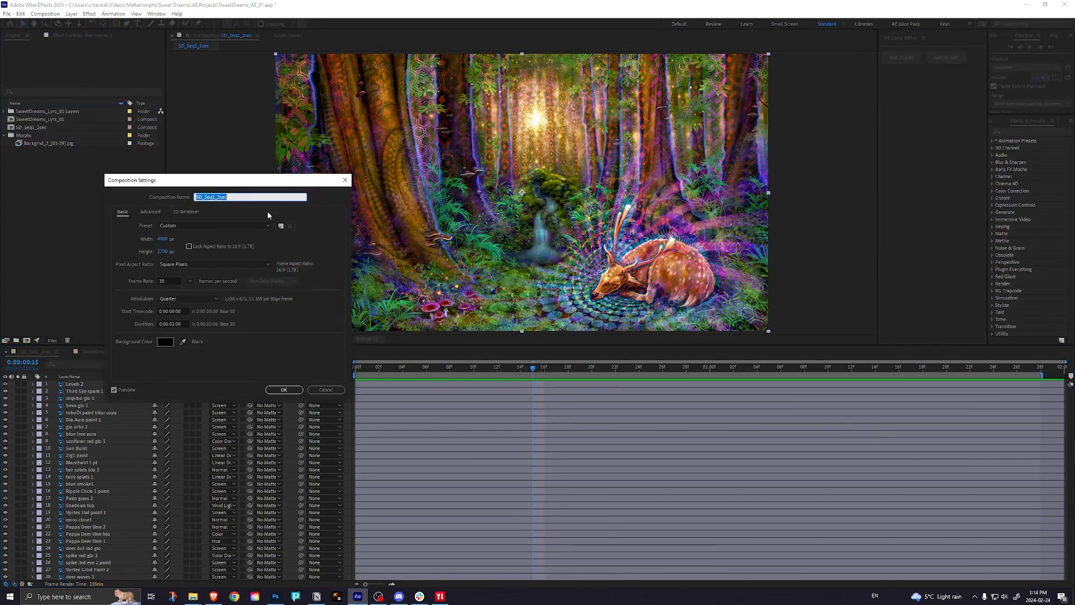
pyautogui.moveTo(258, 184); pyautogui.dragTo(289, 176)
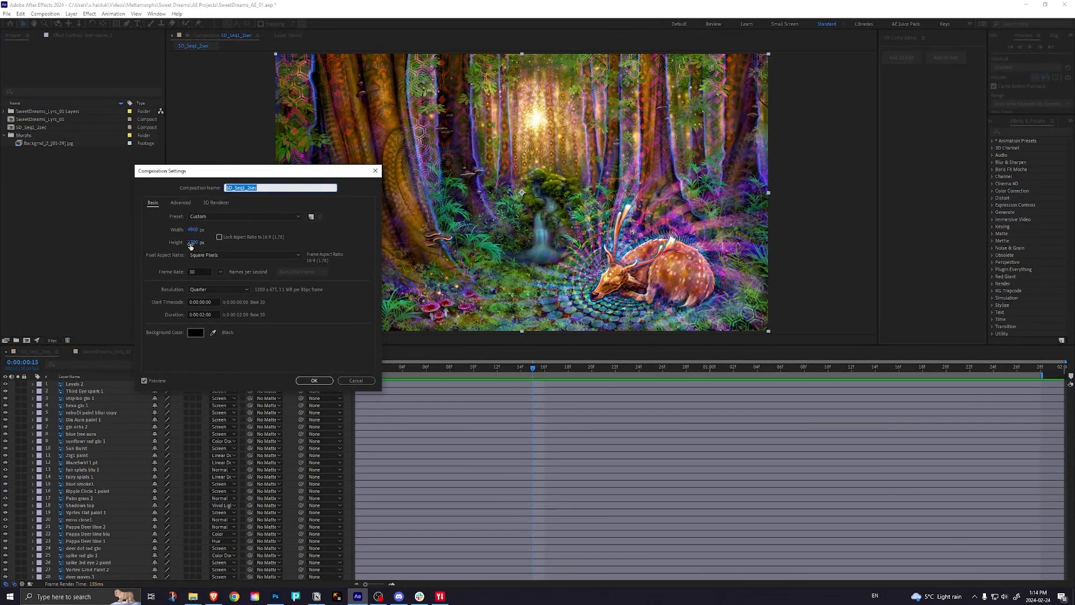
pyautogui.click(324, 383)
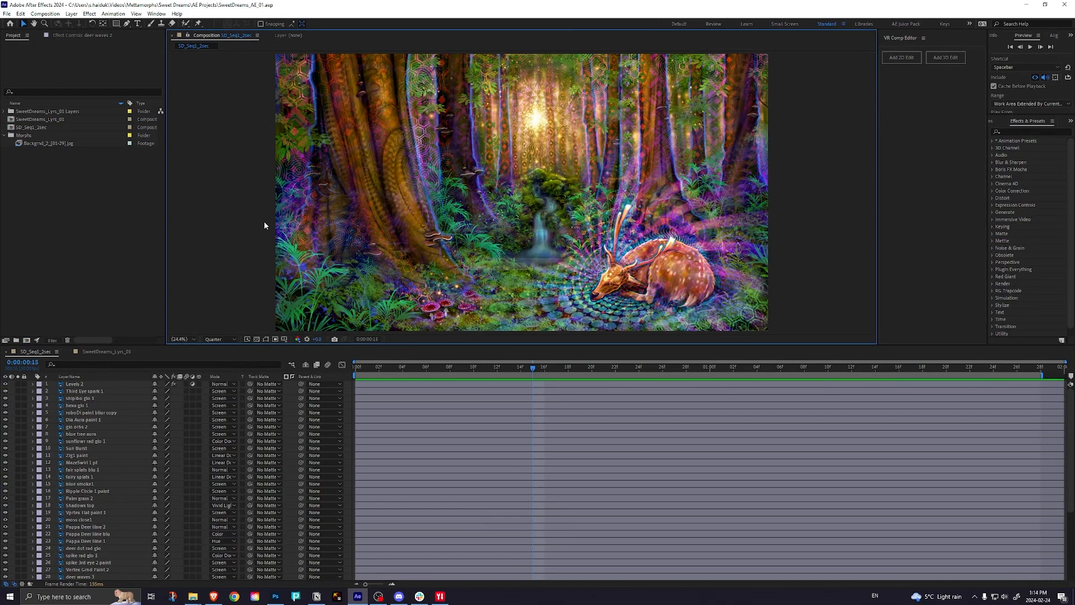
# Step: Switch to the DiamondAura project in Abrosoft FantaMorph and play the morph briefly in the preview
pyautogui.click(81, 191)
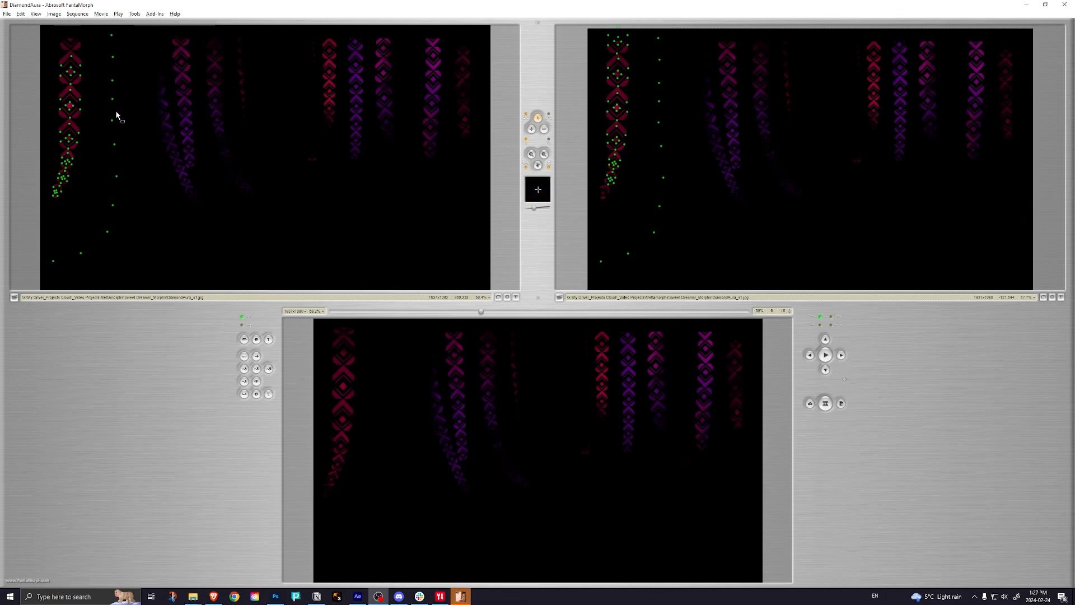
pyautogui.click(827, 359)
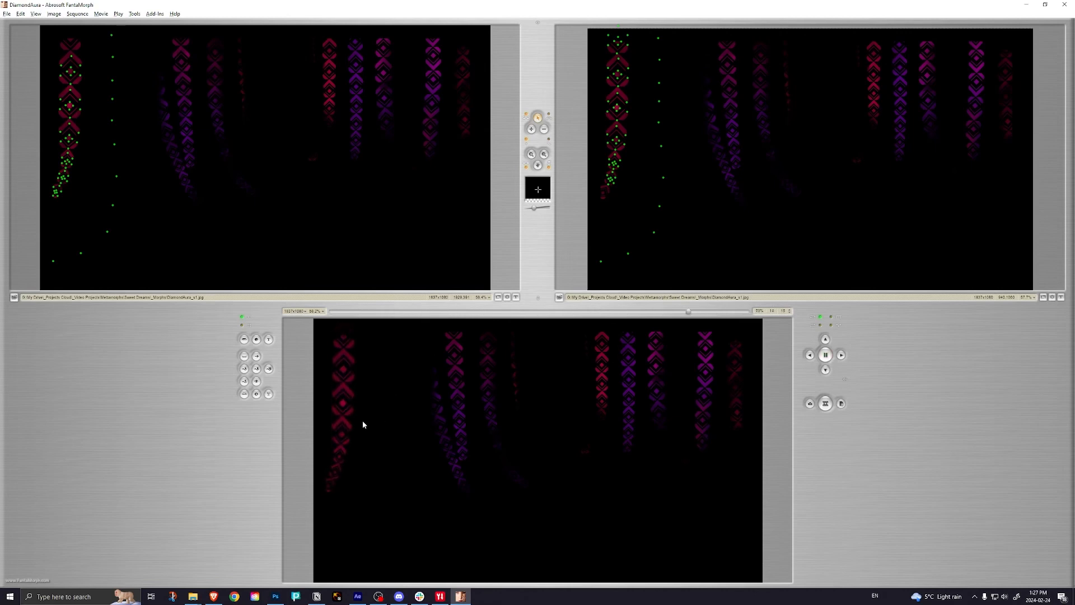
pyautogui.click(825, 355)
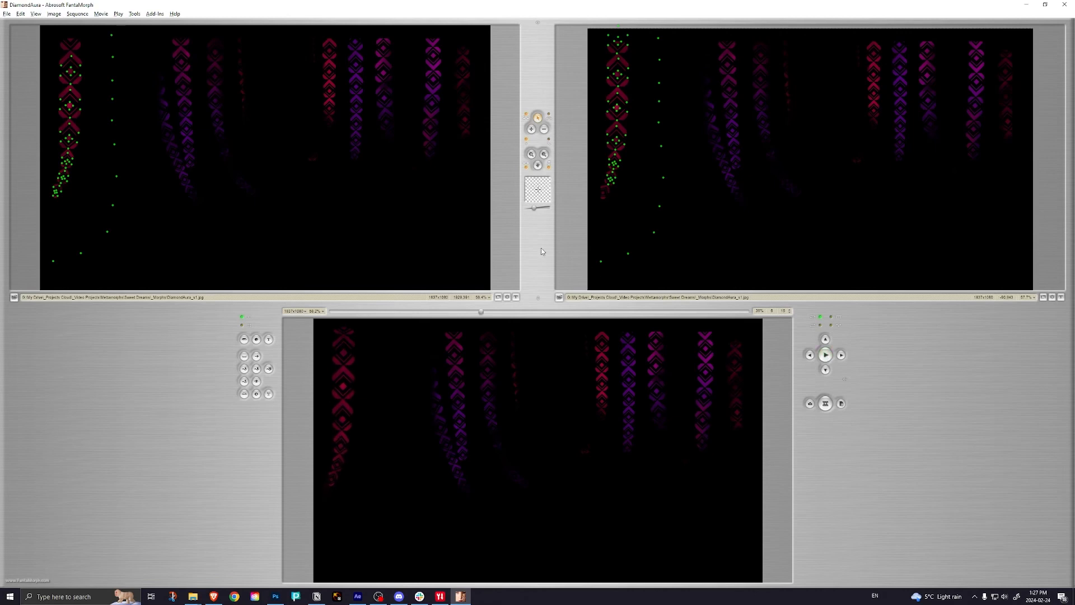
# Step: Examine the key dots along the first red strand in both images up close and play its morph
pyautogui.click(533, 155)
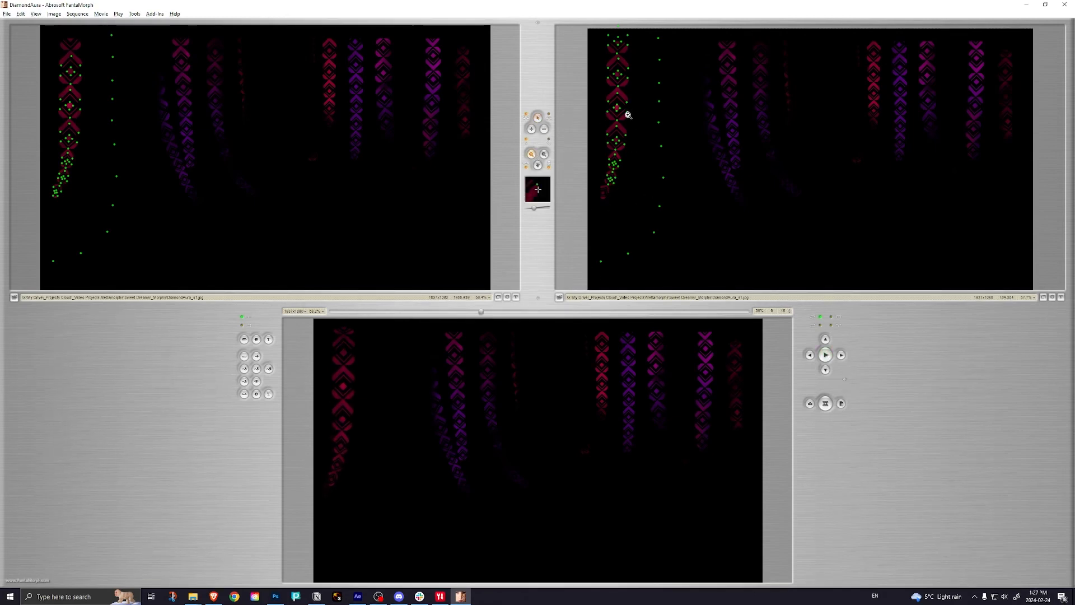
pyautogui.click(626, 113)
pyautogui.click(611, 117)
pyautogui.click(641, 146)
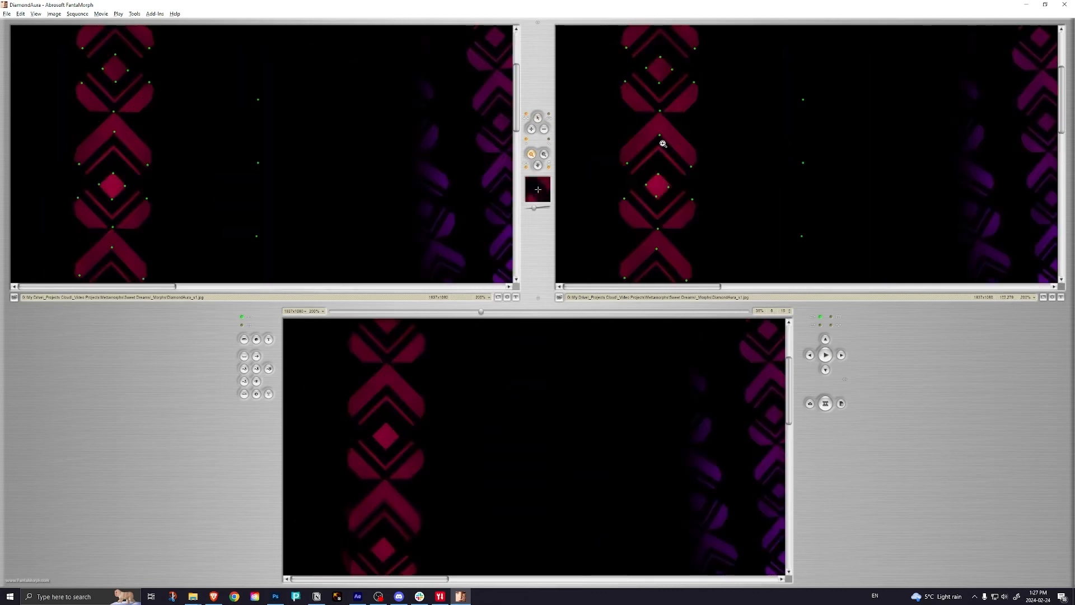
pyautogui.click(539, 118)
pyautogui.click(661, 176)
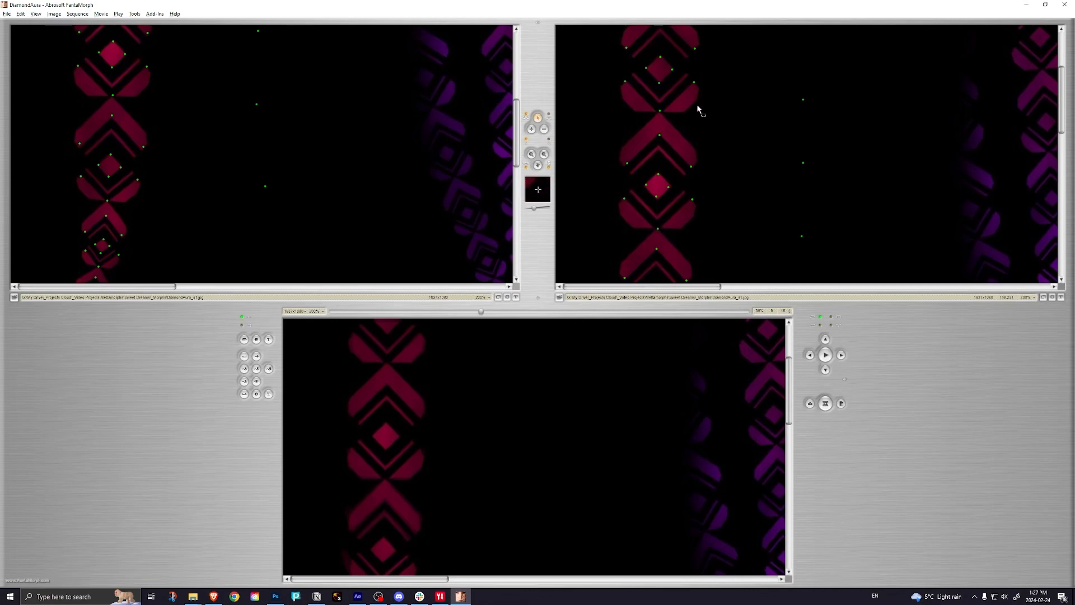
pyautogui.scroll(-3, 705, 109)
pyautogui.scroll(2, 711, 111)
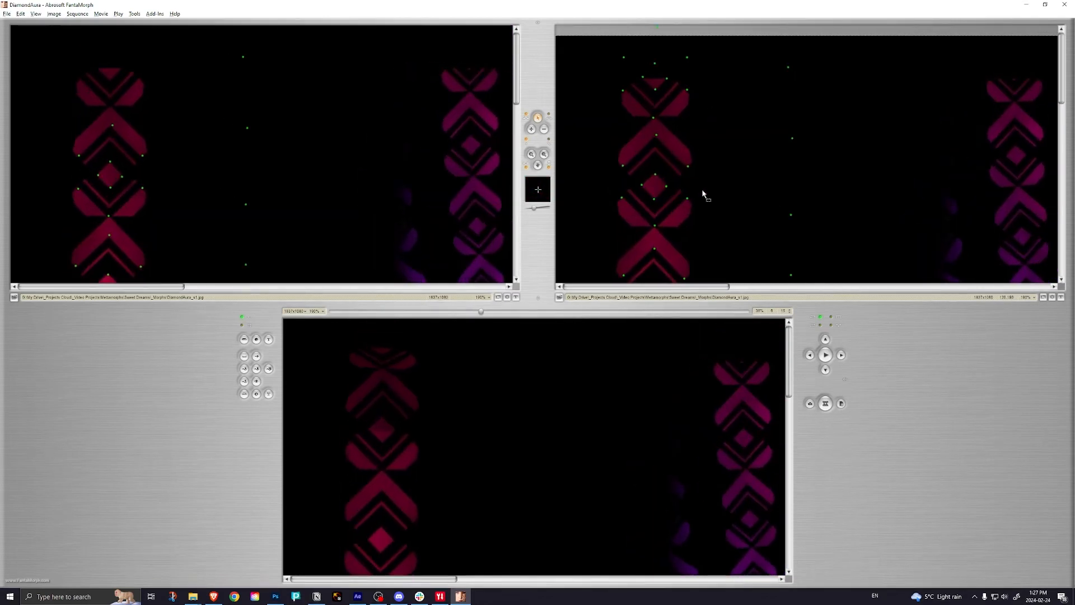
pyautogui.moveTo(783, 164)
pyautogui.mouseDown()
pyautogui.moveTo(763, 100)
pyautogui.moveTo(767, 177)
pyautogui.mouseUp()
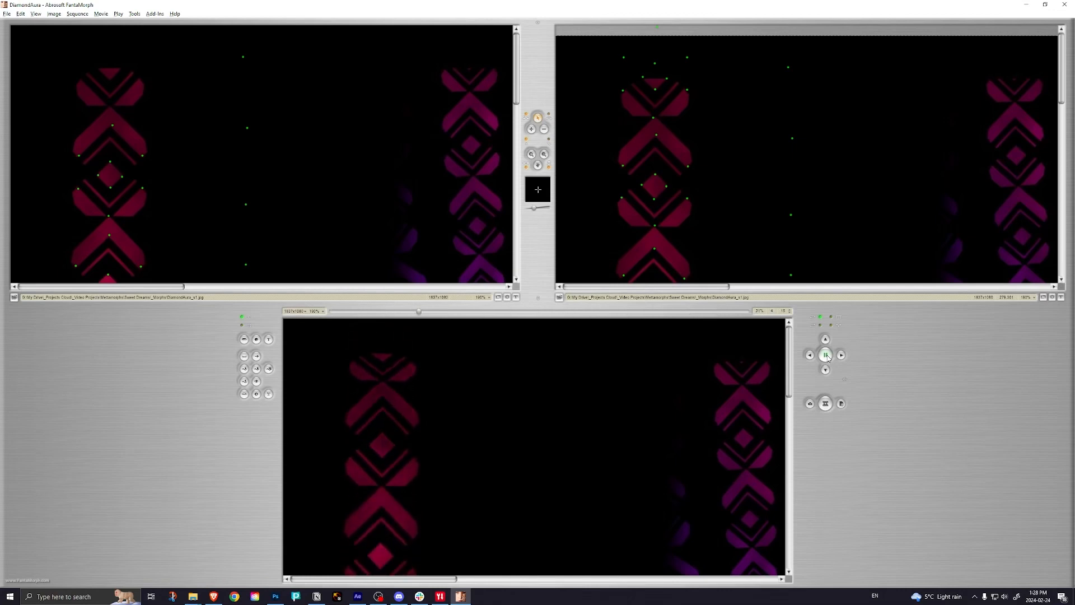
pyautogui.click(827, 355)
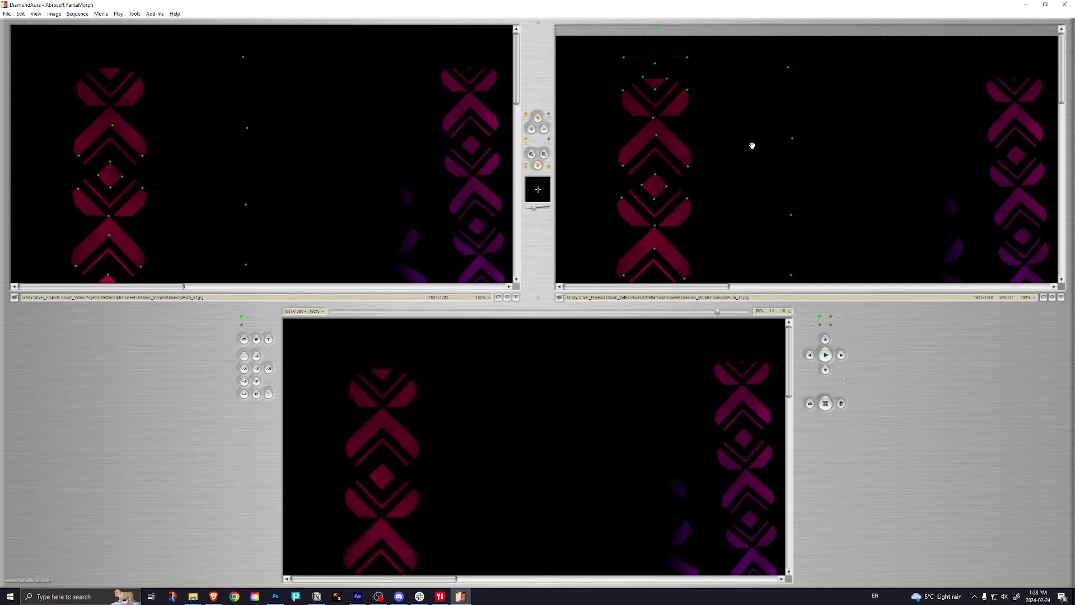
# Step: Place three key dots around the cropped top segment of the tall magenta strand in the source image
pyautogui.moveTo(752, 144); pyautogui.dragTo(586, 152)
pyautogui.moveTo(737, 180); pyautogui.dragTo(659, 178)
pyautogui.moveTo(382, 175); pyautogui.dragTo(394, 196)
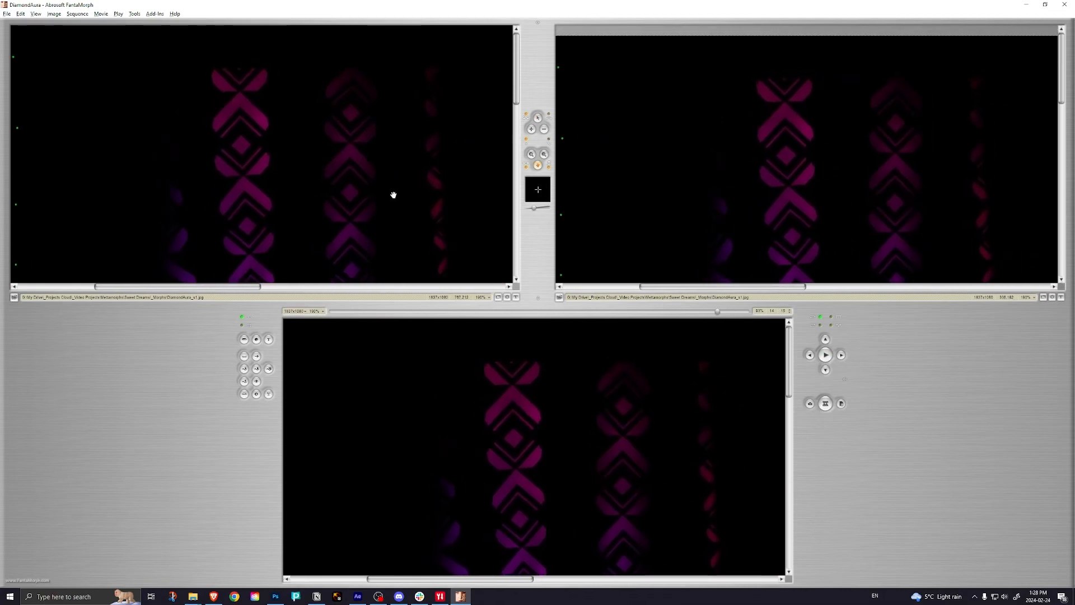
pyautogui.click(531, 129)
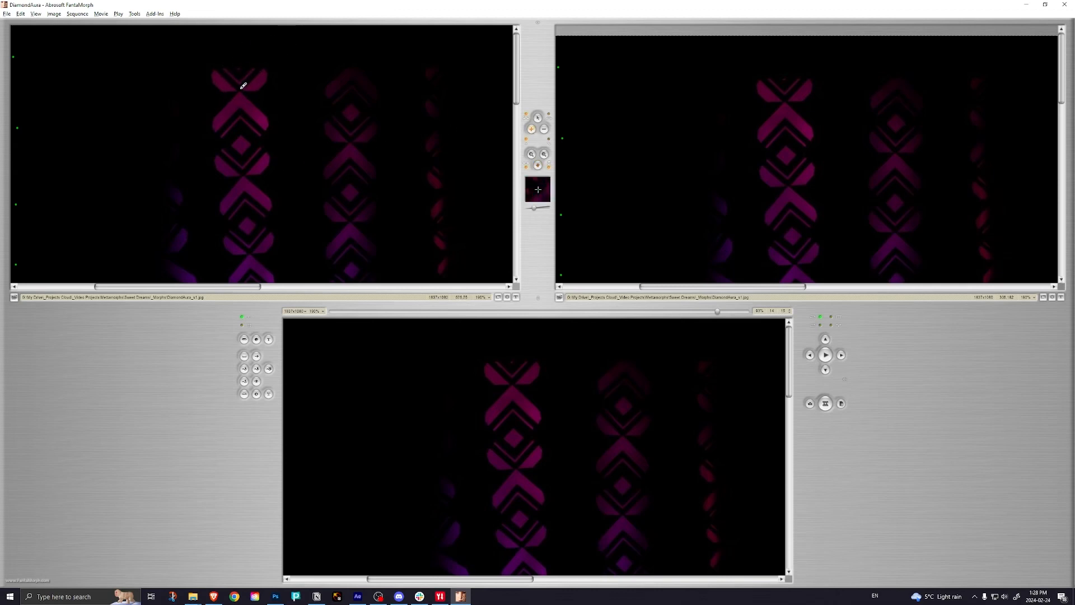
pyautogui.click(216, 70)
pyautogui.click(241, 89)
pyautogui.click(264, 69)
# Step: Place key dots around the magenta strand's first full diamond and its small centre diamond in the source image
pyautogui.click(218, 130)
pyautogui.click(241, 106)
pyautogui.click(240, 136)
pyautogui.click(232, 145)
pyautogui.click(242, 154)
pyautogui.click(249, 144)
pyautogui.click(217, 157)
pyautogui.click(244, 176)
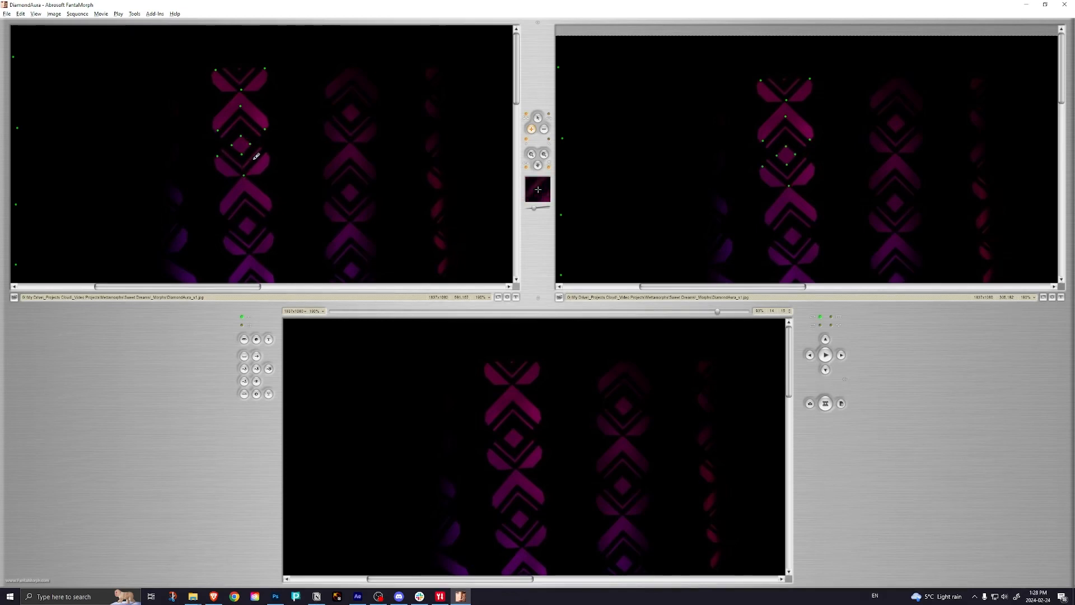
pyautogui.click(267, 152)
# Step: Look down the magenta strand and fit the whole images in view to check the dots on every strand
pyautogui.click(538, 166)
pyautogui.moveTo(435, 185); pyautogui.dragTo(384, 127)
pyautogui.moveTo(375, 188)
pyautogui.mouseDown()
pyautogui.moveTo(385, 271)
pyautogui.moveTo(372, 197)
pyautogui.mouseUp()
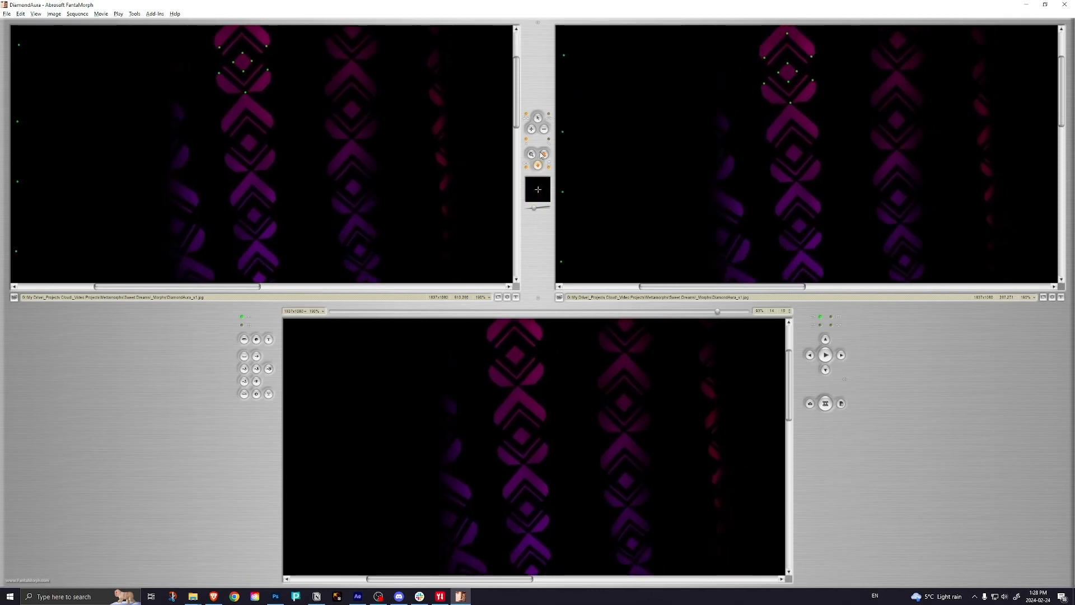
pyautogui.click(403, 190)
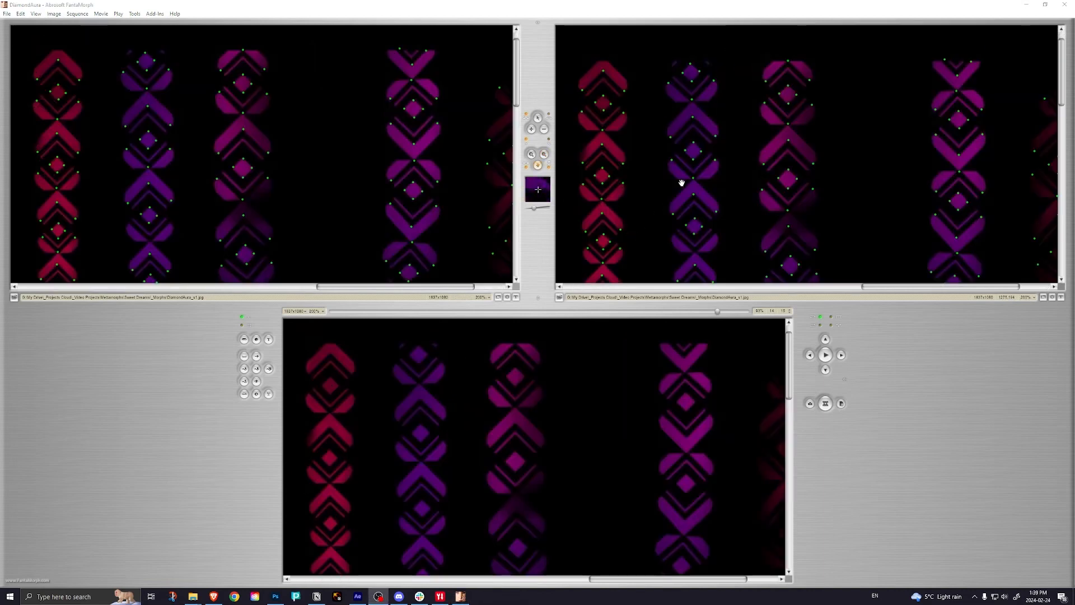
pyautogui.click(322, 312)
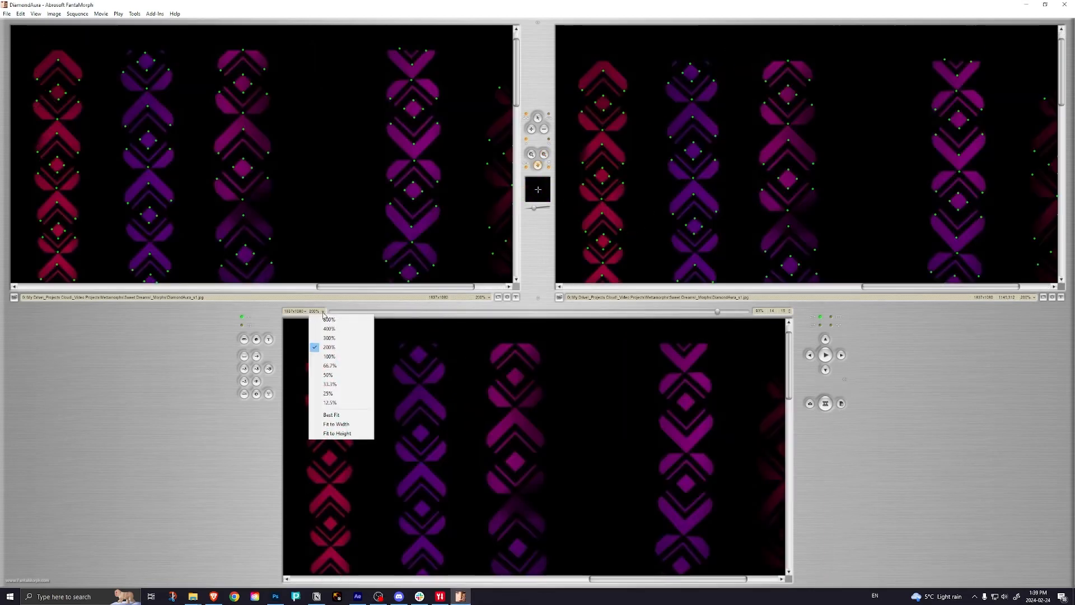
pyautogui.click(341, 413)
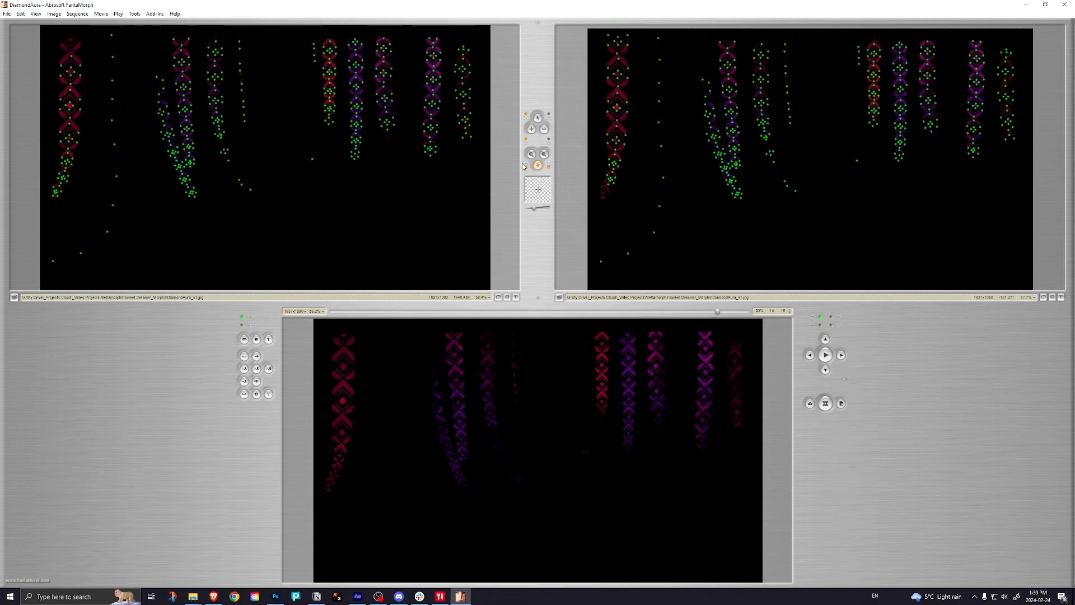
# Step: Move the key dots of the second red strand's top diamond up one diamond in the target image, above the strand
pyautogui.click(918, 80)
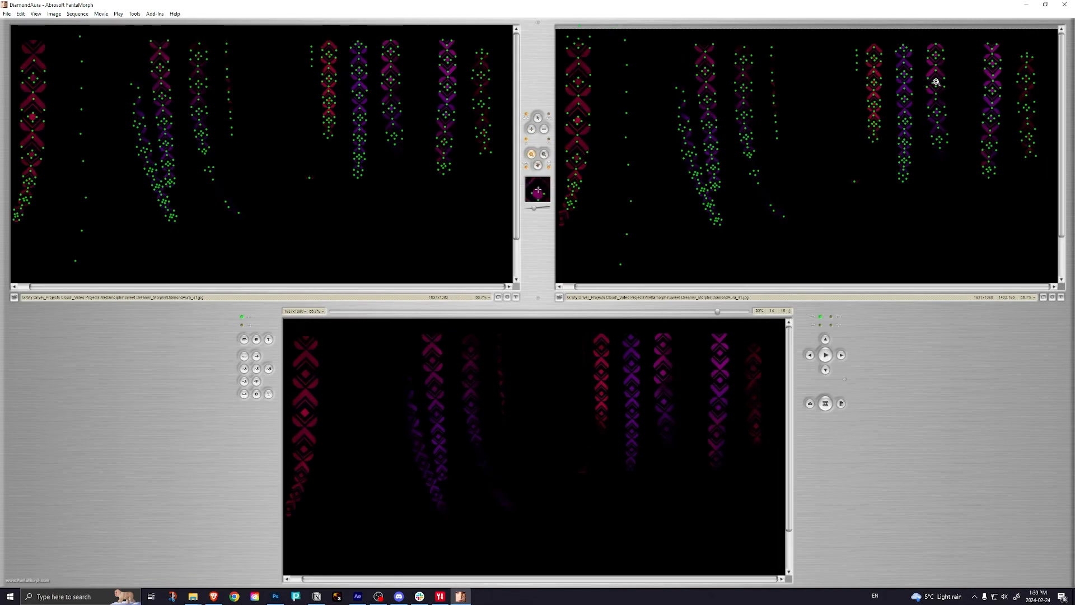
pyautogui.click(955, 84)
pyautogui.click(918, 123)
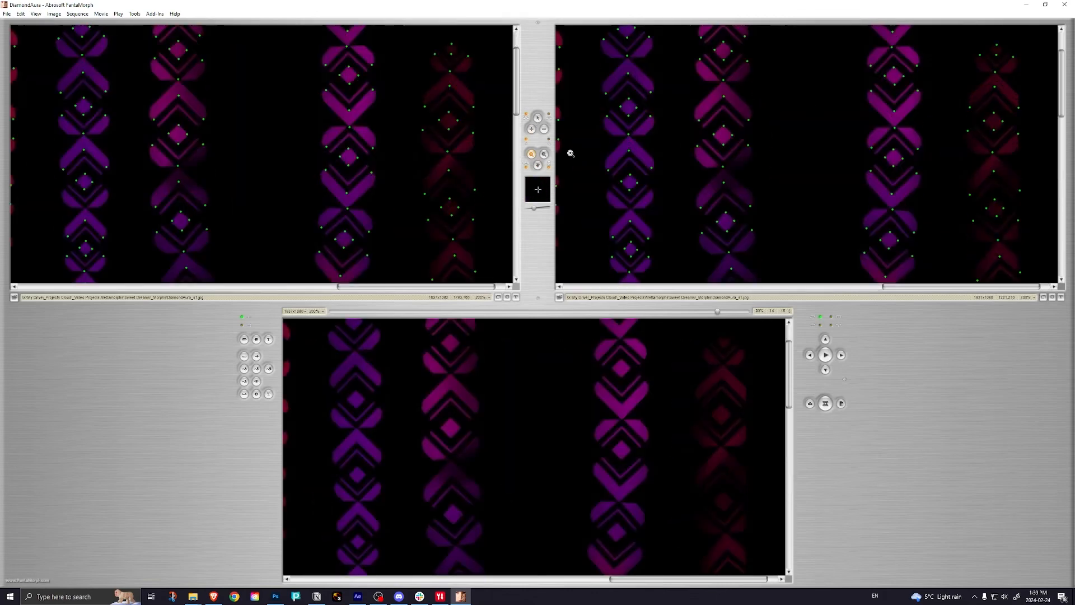
pyautogui.moveTo(805, 126); pyautogui.dragTo(761, 150)
pyautogui.moveTo(735, 152); pyautogui.dragTo(776, 161)
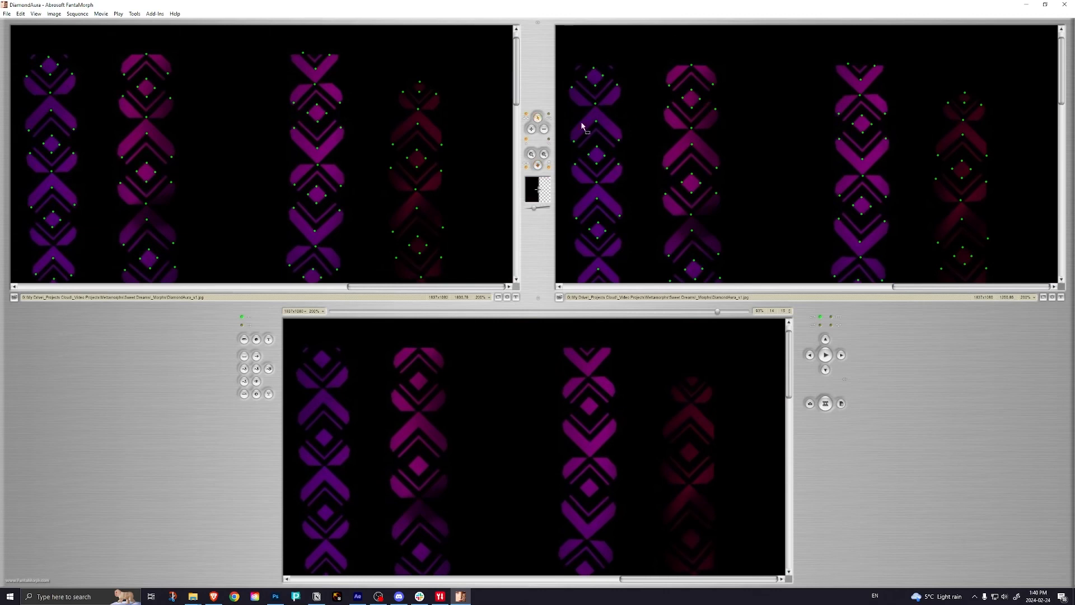
pyautogui.scroll(-2, 652, 119)
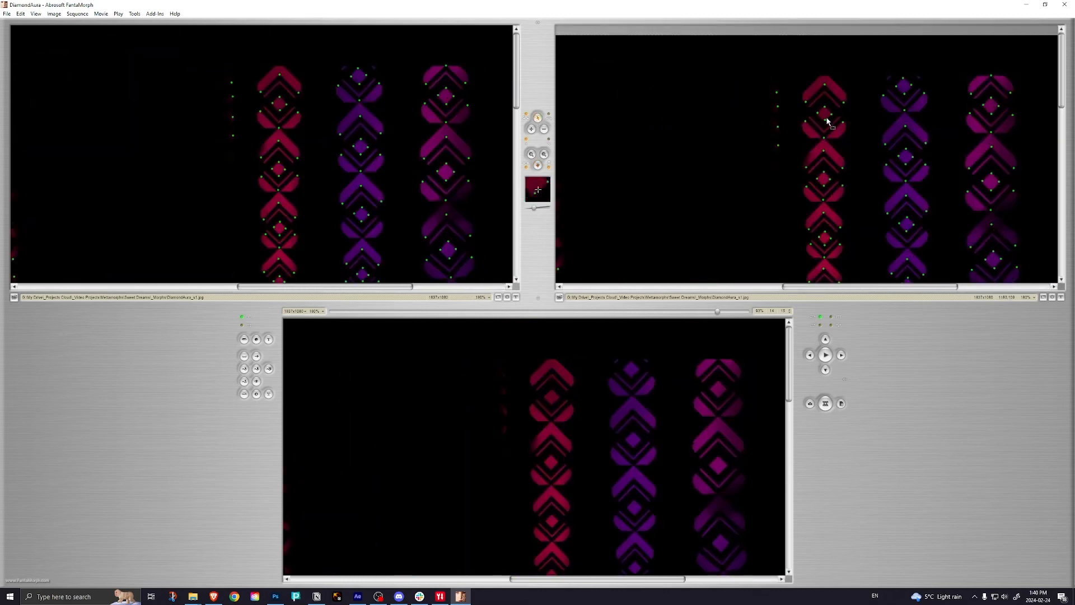
pyautogui.moveTo(891, 149); pyautogui.dragTo(617, 144)
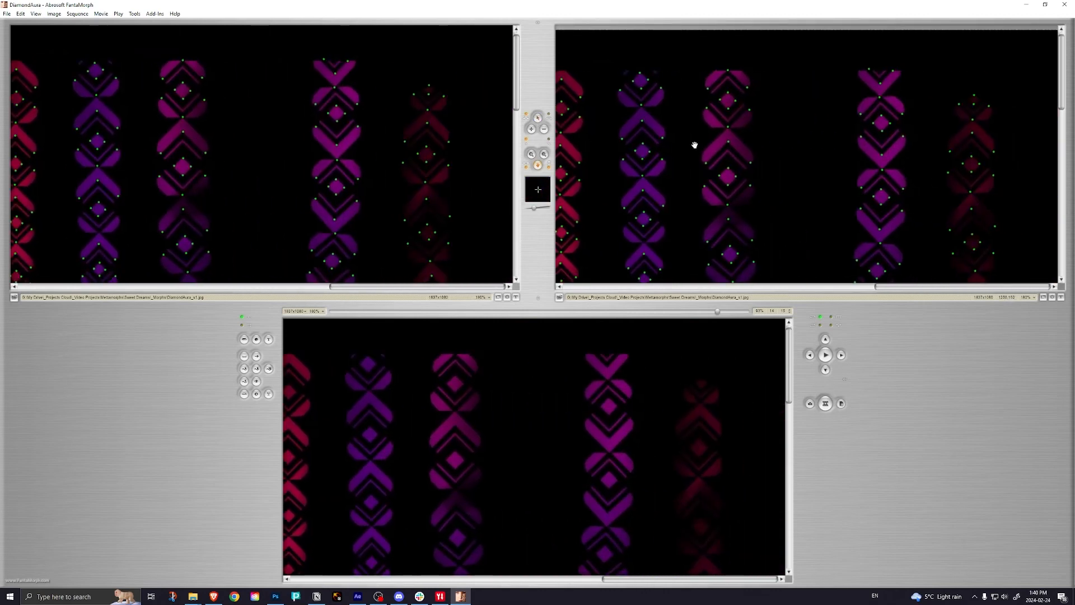
pyautogui.moveTo(790, 149); pyautogui.dragTo(872, 156)
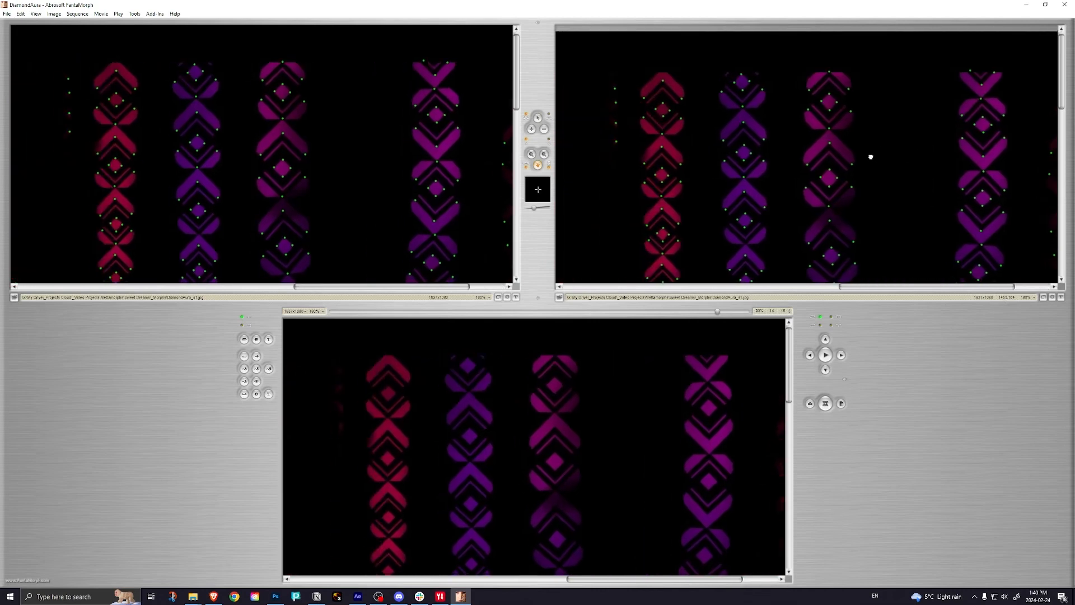
pyautogui.click(537, 118)
pyautogui.moveTo(632, 65); pyautogui.dragTo(691, 63)
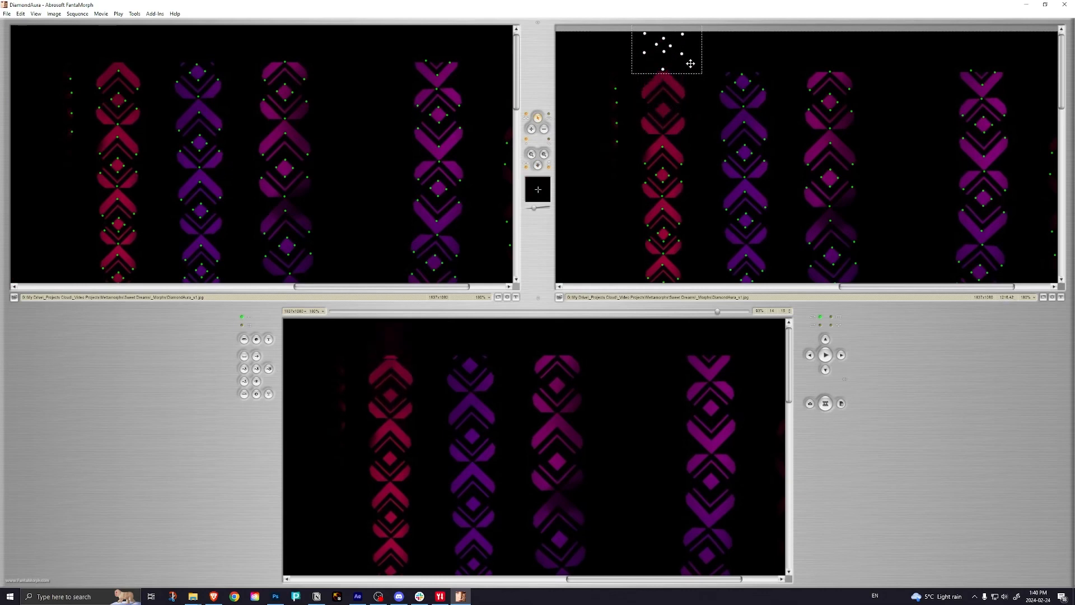
pyautogui.click(701, 89)
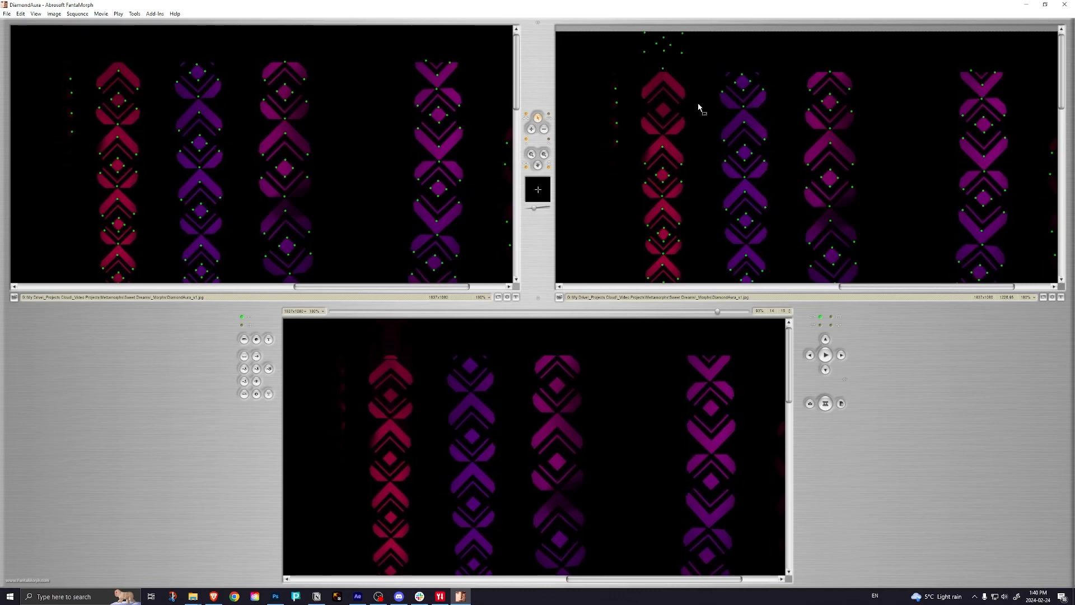
# Step: Move the red strand's second group of key dots up onto its top diamond in the target image and fine-tune individual dots
pyautogui.moveTo(635, 141); pyautogui.dragTo(692, 124)
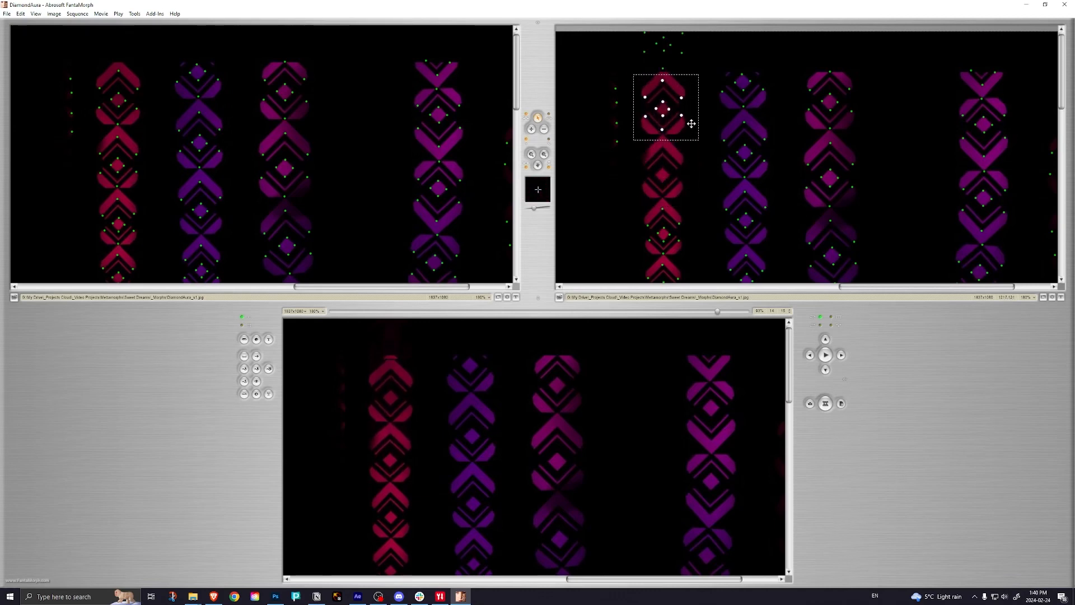
pyautogui.click(692, 124)
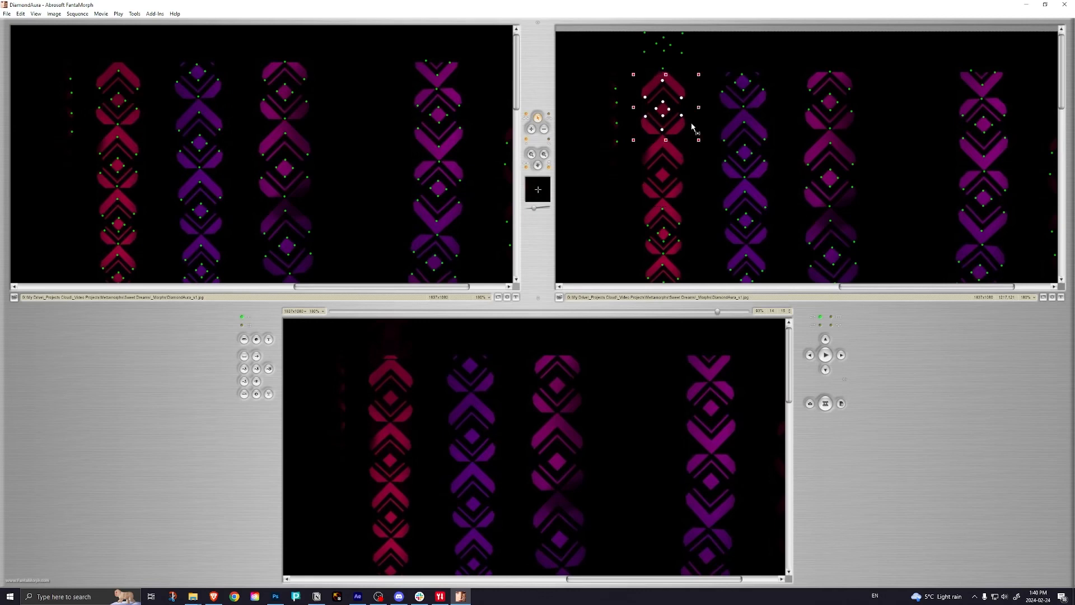
pyautogui.click(685, 190)
pyautogui.click(662, 136)
pyautogui.click(646, 118)
# Step: Move the red strand's third group of key dots up onto the second diamond in the target image and align single dots
pyautogui.moveTo(648, 202); pyautogui.dragTo(686, 187)
pyautogui.click(663, 149)
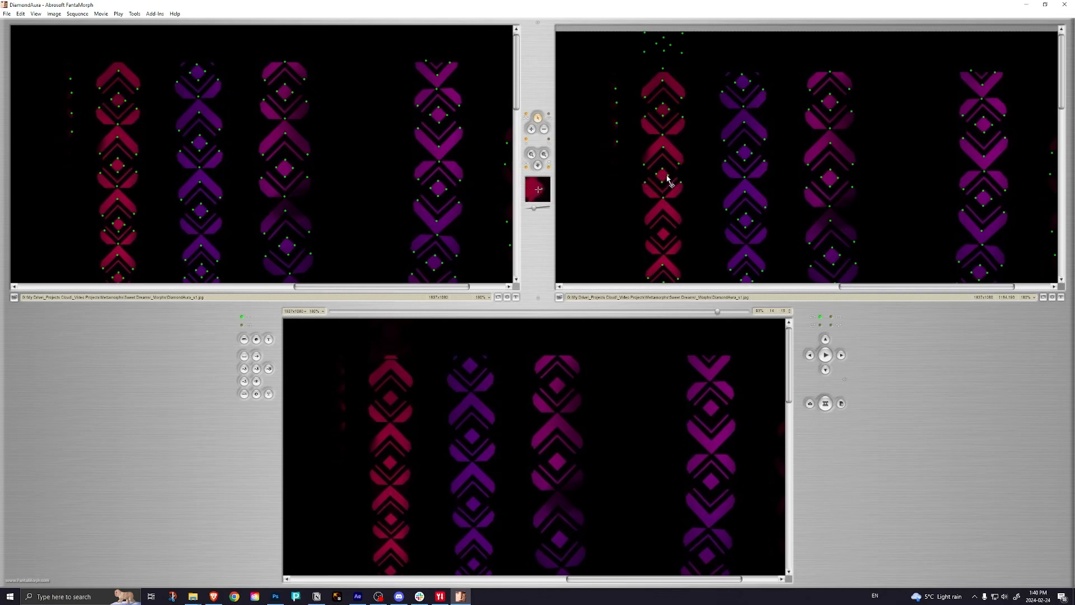
pyautogui.click(664, 182)
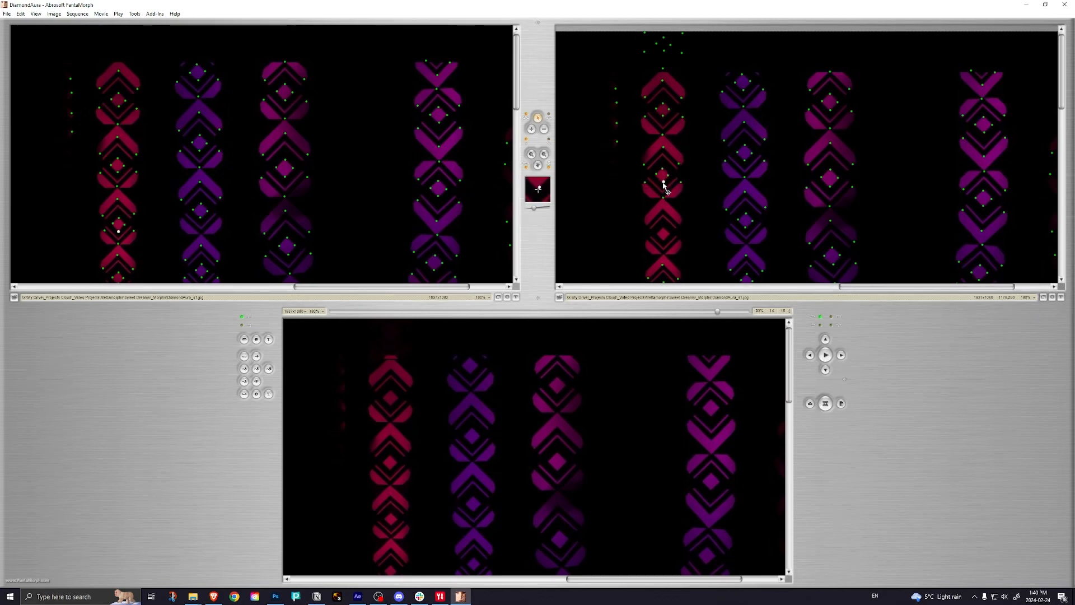
pyautogui.moveTo(663, 181); pyautogui.dragTo(669, 176)
# Step: Shift the key dots of the red strand's lowest diamonds up one diamond in the target image
pyautogui.hscroll(-8, 688, 179)
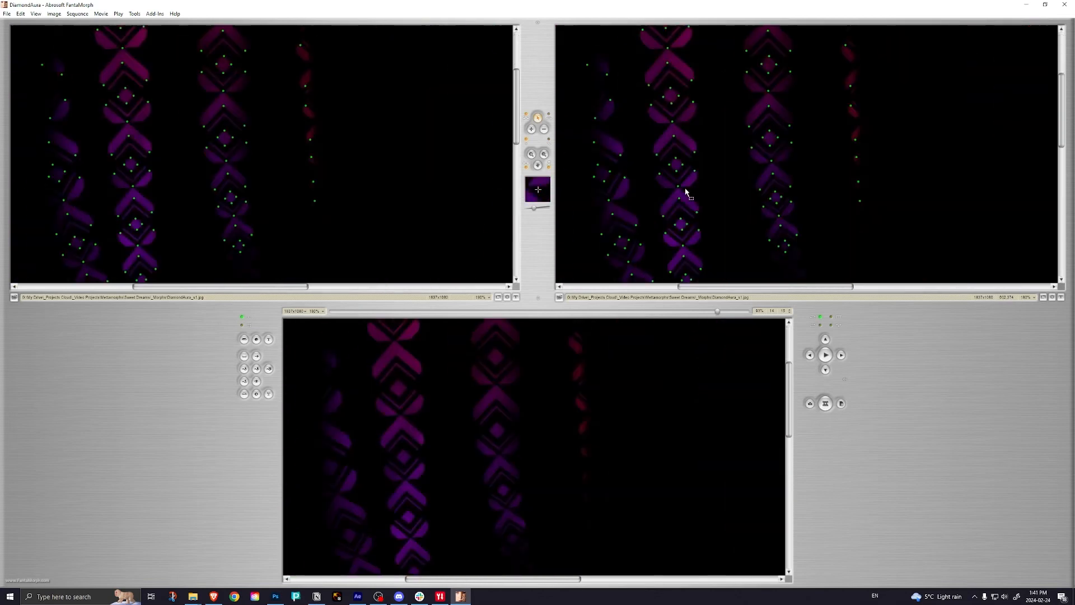
pyautogui.scroll(-6, 685, 190)
pyautogui.scroll(7, 924, 107)
pyautogui.moveTo(645, 144); pyautogui.dragTo(726, 218)
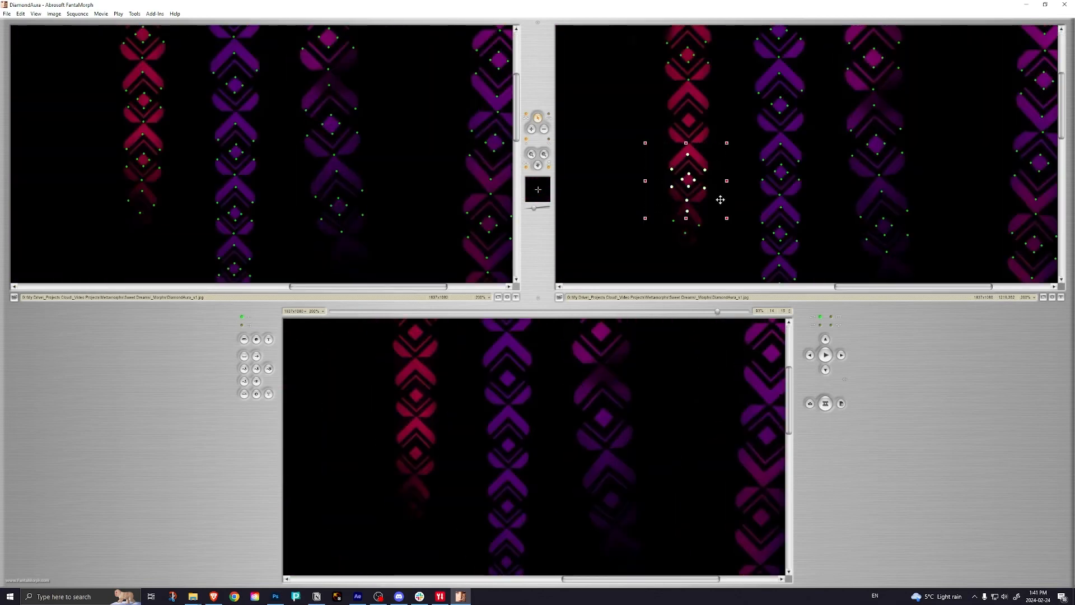
pyautogui.moveTo(648, 147); pyautogui.dragTo(717, 130)
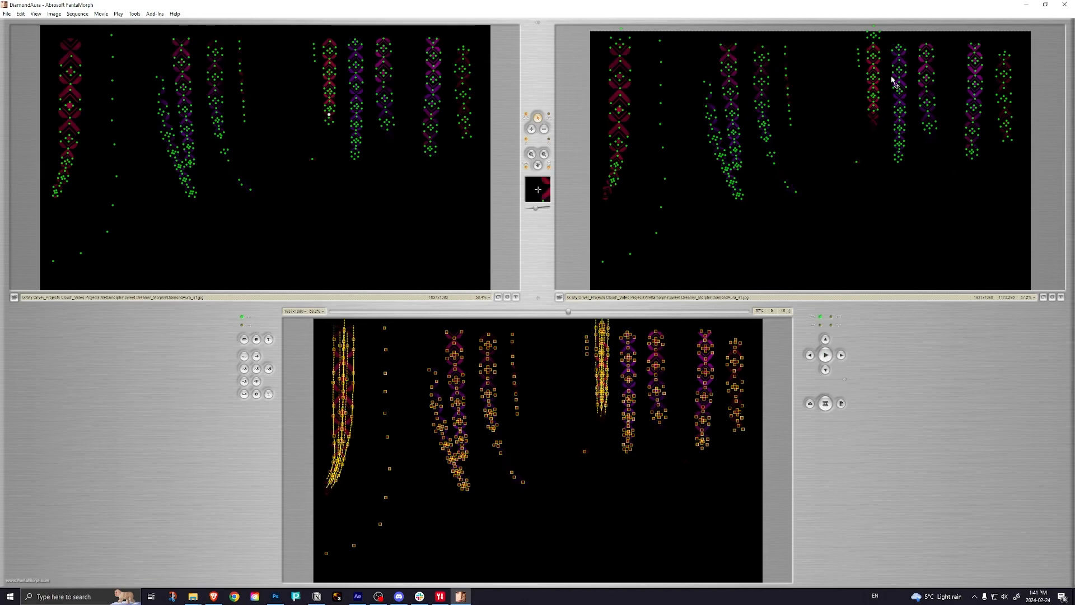
# Step: Examine the shifted key-dot paths of the red strand up close and play the morph preview
pyautogui.click(532, 154)
pyautogui.click(877, 63)
pyautogui.click(878, 69)
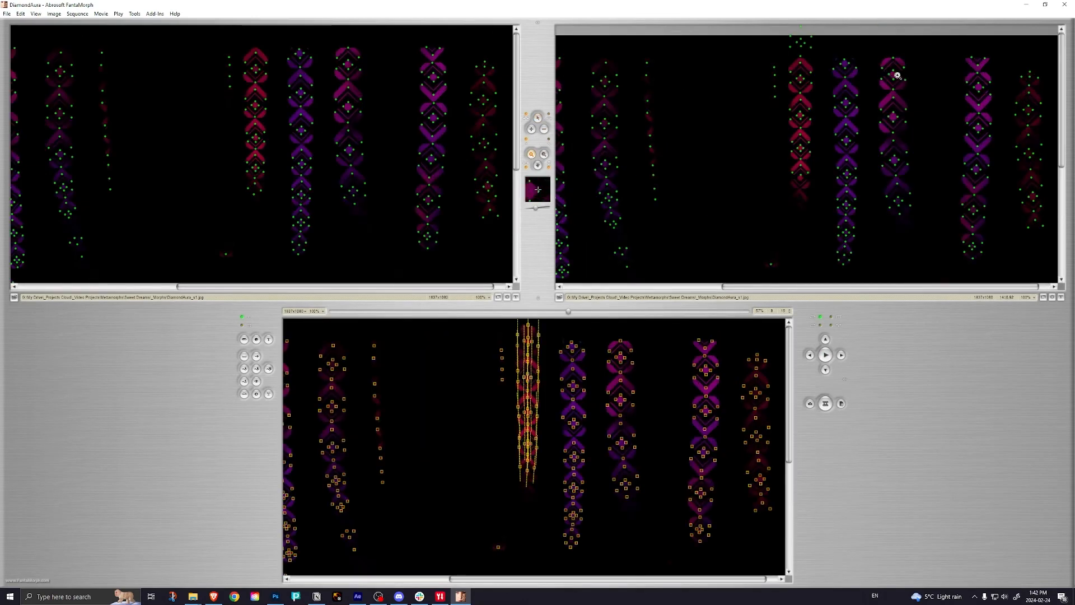
pyautogui.click(851, 81)
pyautogui.click(753, 134)
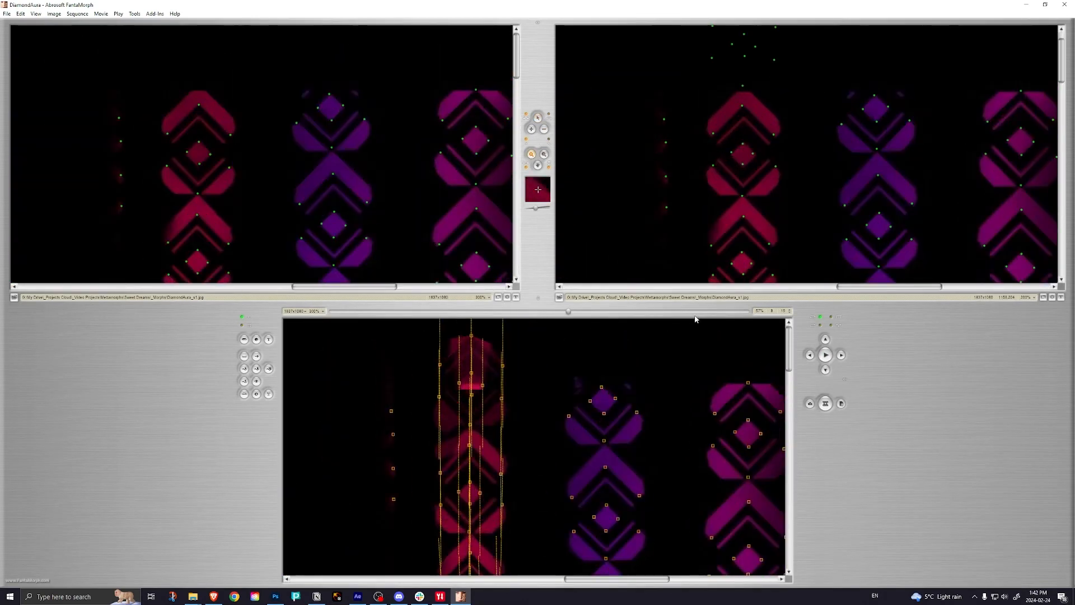
pyautogui.click(827, 356)
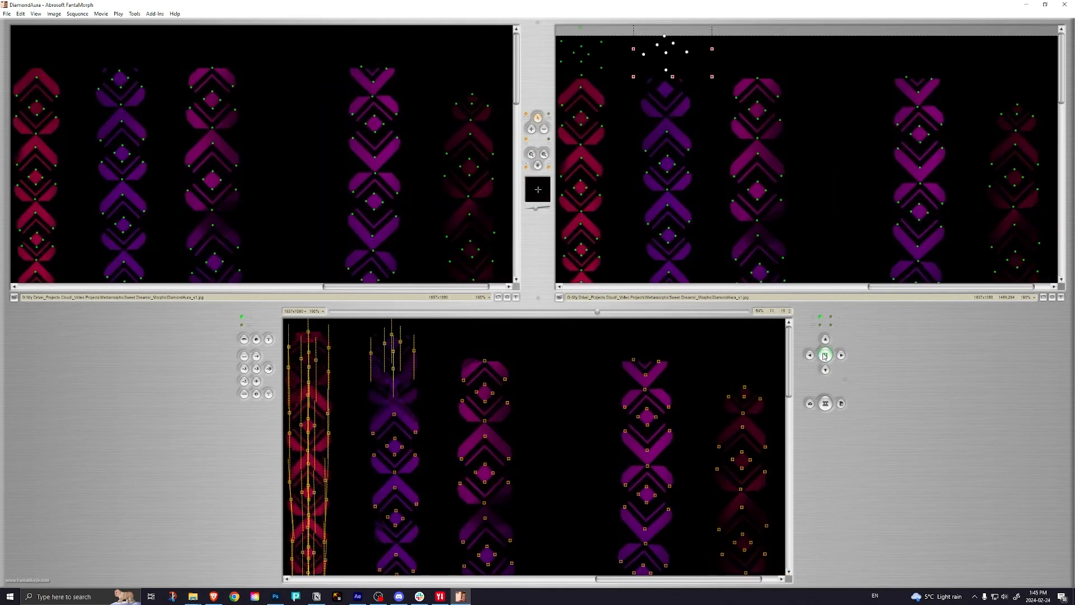
pyautogui.click(825, 356)
# Step: Move the key dots of the neighbouring purple strand's upper diamonds up one diamond each in the target image
pyautogui.moveTo(632, 121); pyautogui.dragTo(696, 96)
pyautogui.click(706, 161)
pyautogui.moveTo(632, 189); pyautogui.dragTo(708, 259)
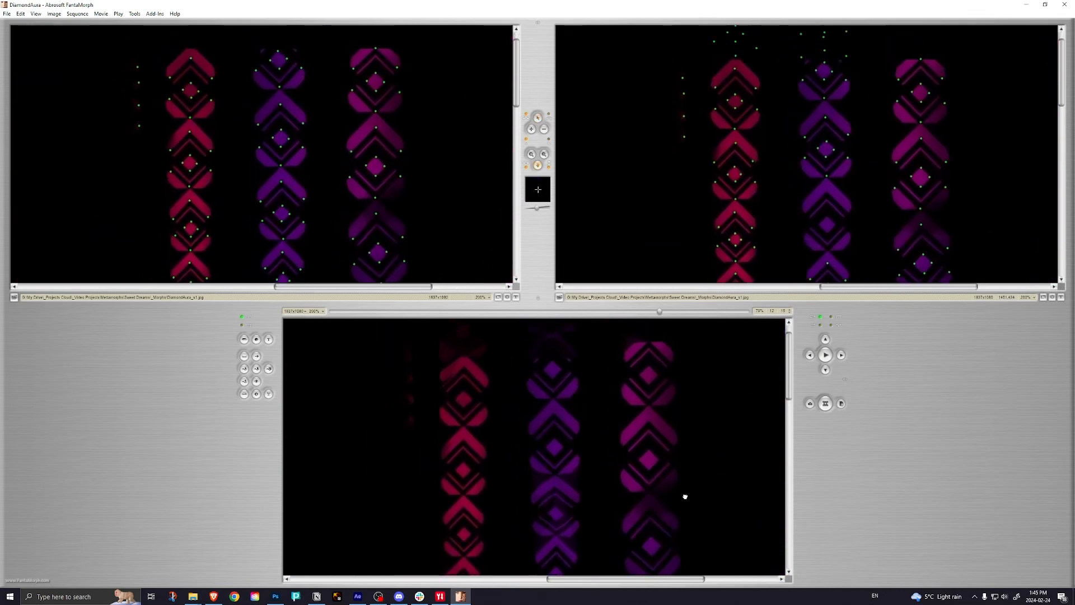
# Step: Play the DiamondAura morph preview and select the key dots at the top of the faint strand beside the red one in the target image
pyautogui.moveTo(684, 495); pyautogui.dragTo(686, 449)
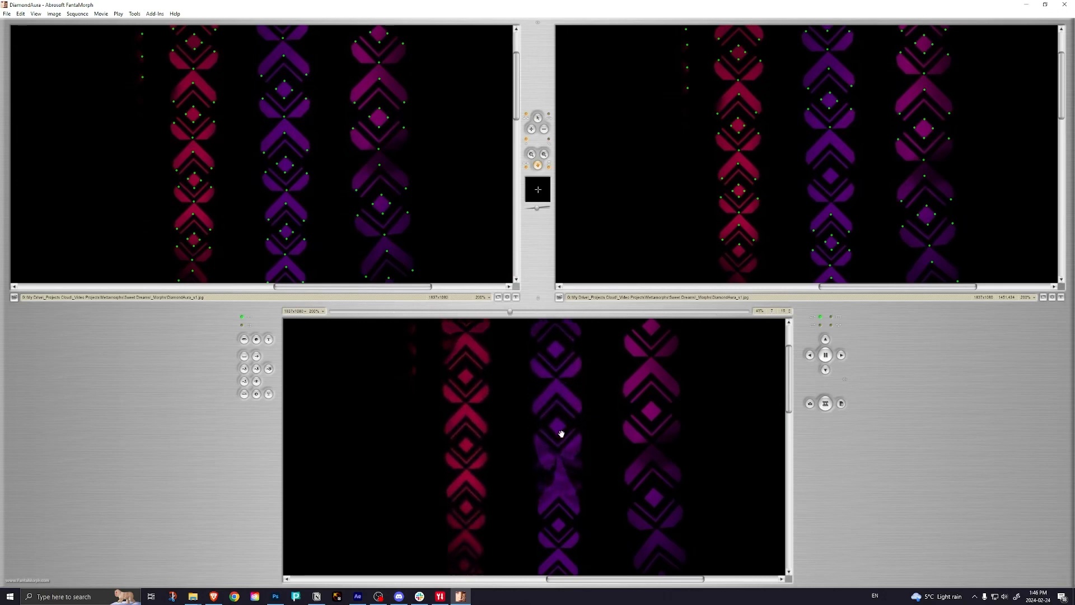
pyautogui.click(826, 354)
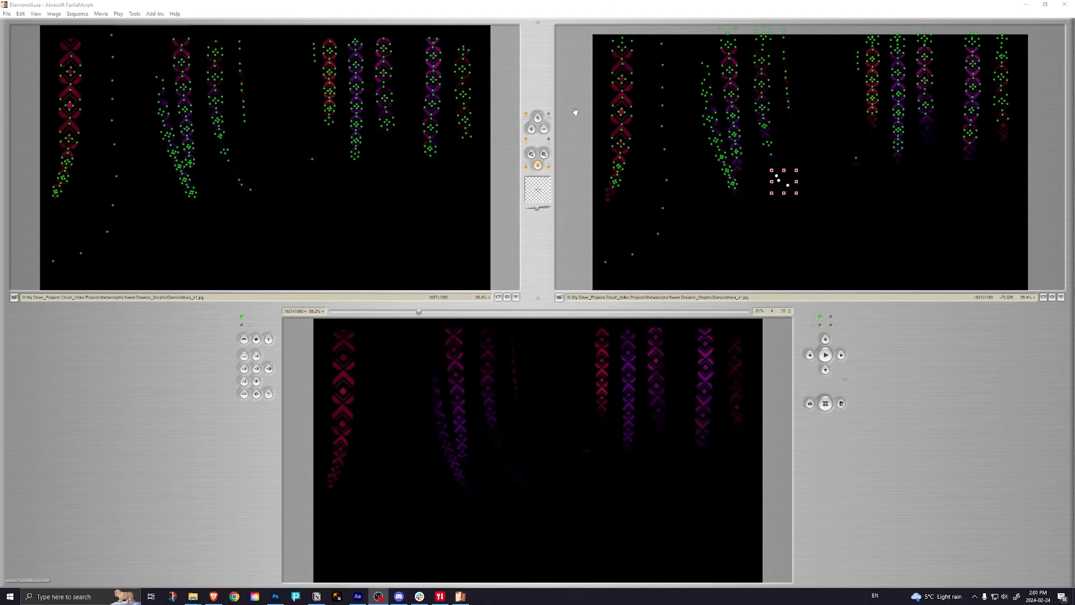
pyautogui.click(826, 355)
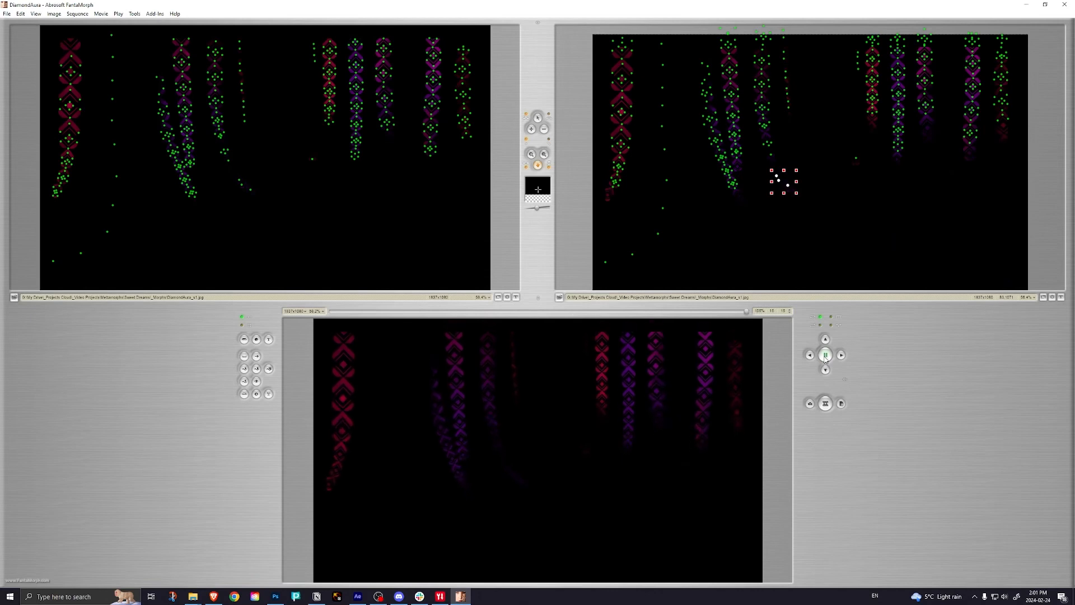
pyautogui.click(825, 356)
pyautogui.click(538, 119)
pyautogui.moveTo(853, 47); pyautogui.dragTo(859, 53)
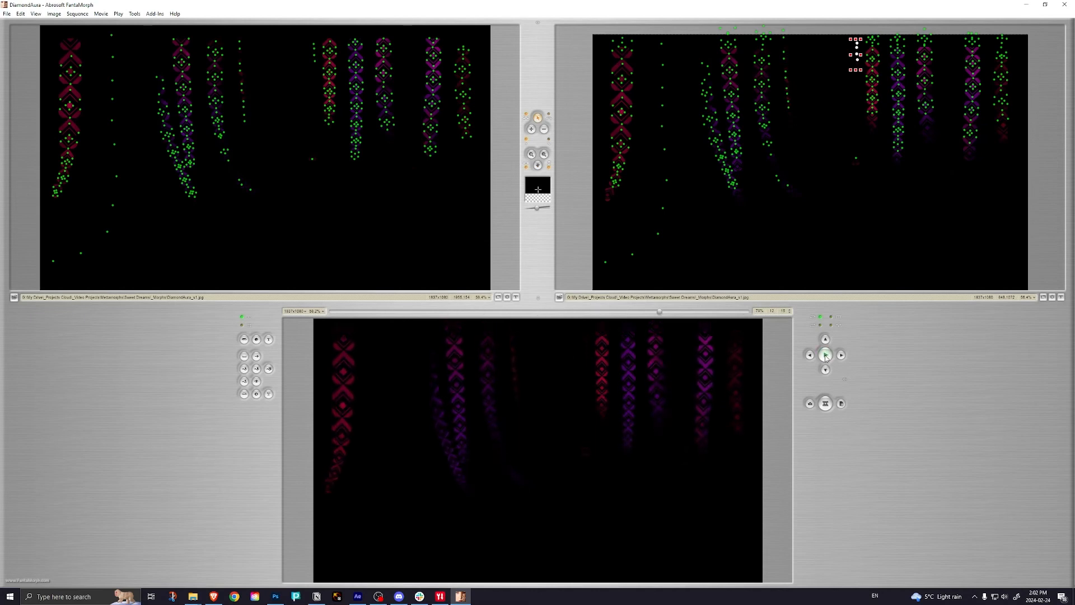
# Step: Replace the source image with DiamondAura.jpg, keeping its full size of 5100 x 3000 pixels
pyautogui.click(14, 298)
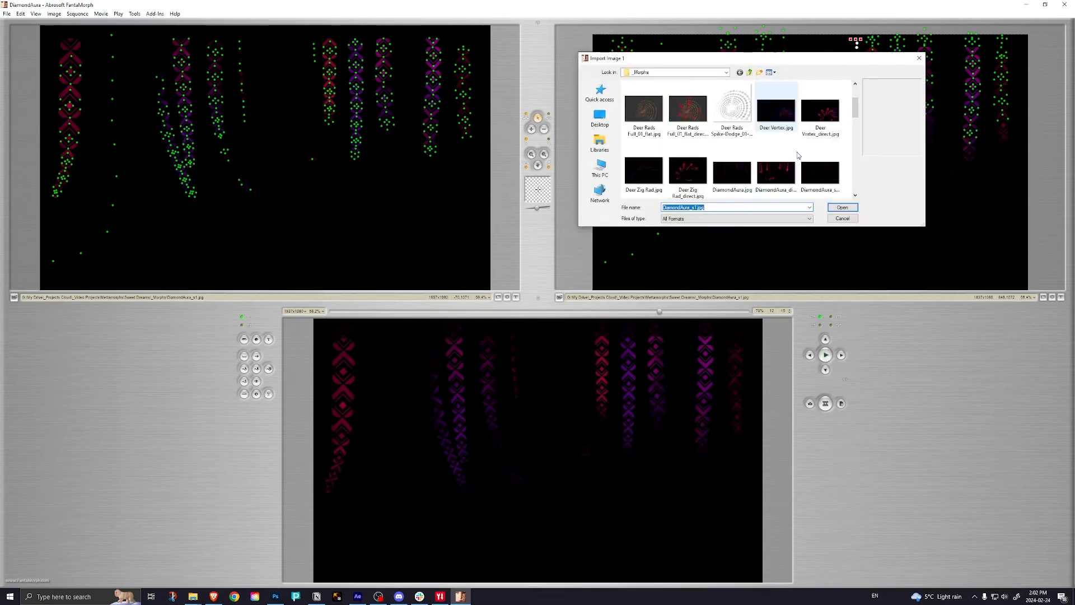
pyautogui.scroll(-1, 798, 155)
pyautogui.click(732, 110)
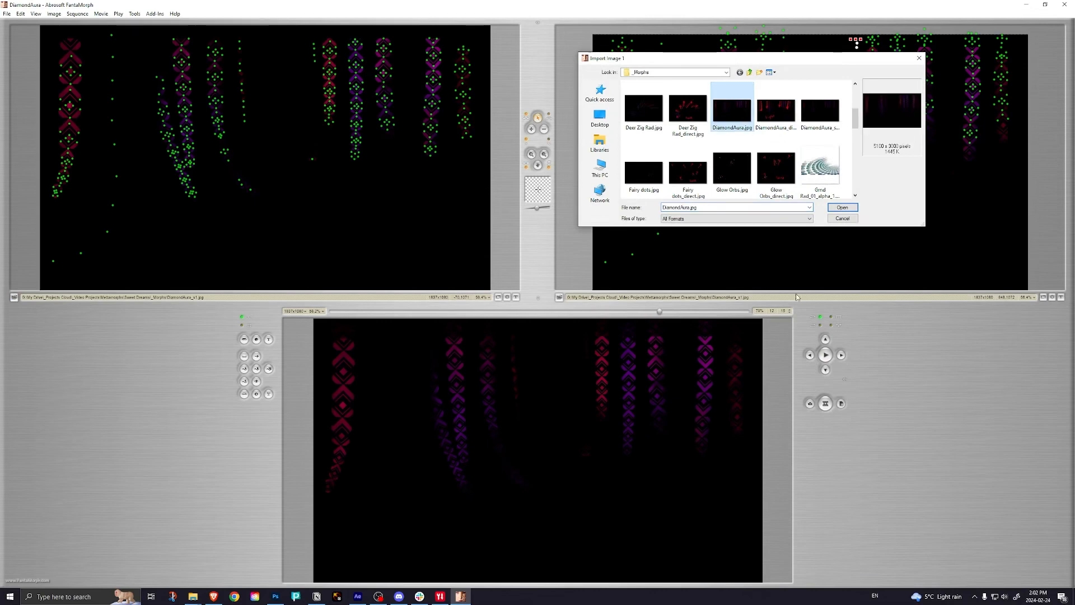
pyautogui.click(846, 209)
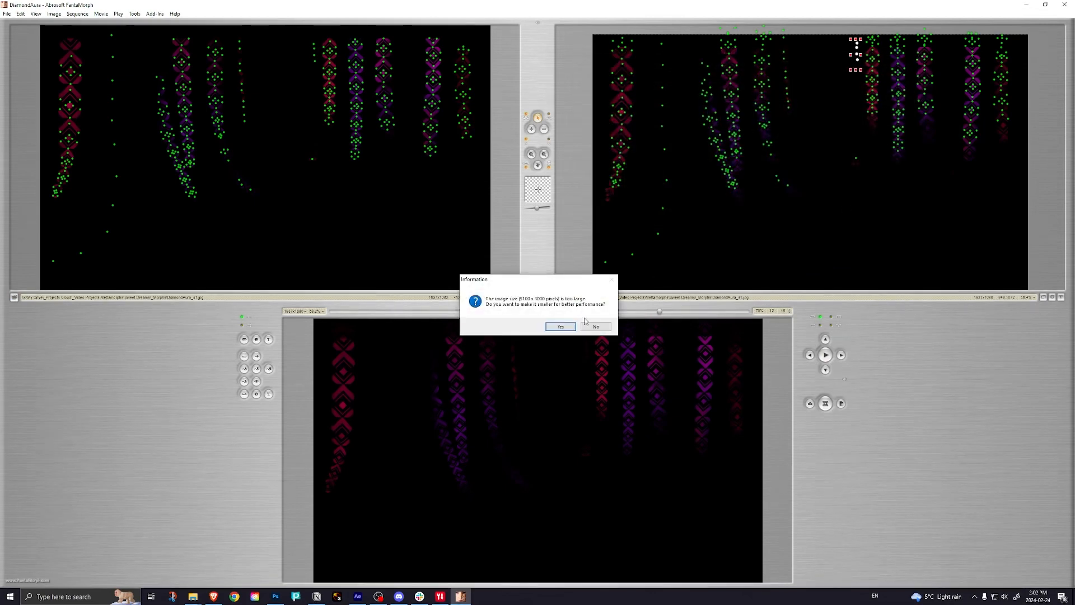
pyautogui.click(562, 332)
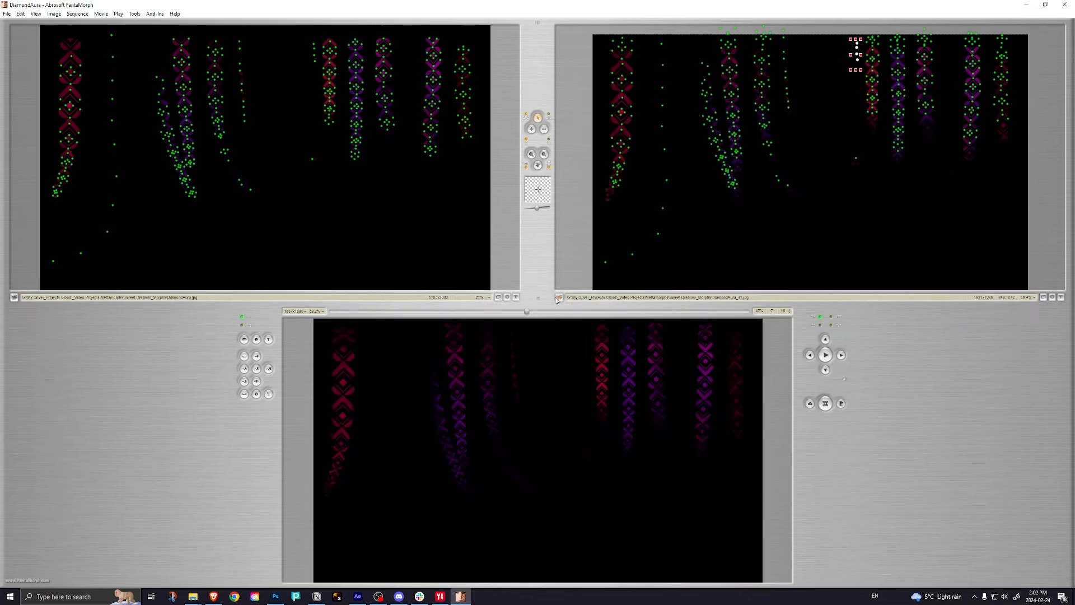
# Step: Replace the target image with the full-size DiamondAura.jpg as well, declining the size reduction
pyautogui.click(559, 297)
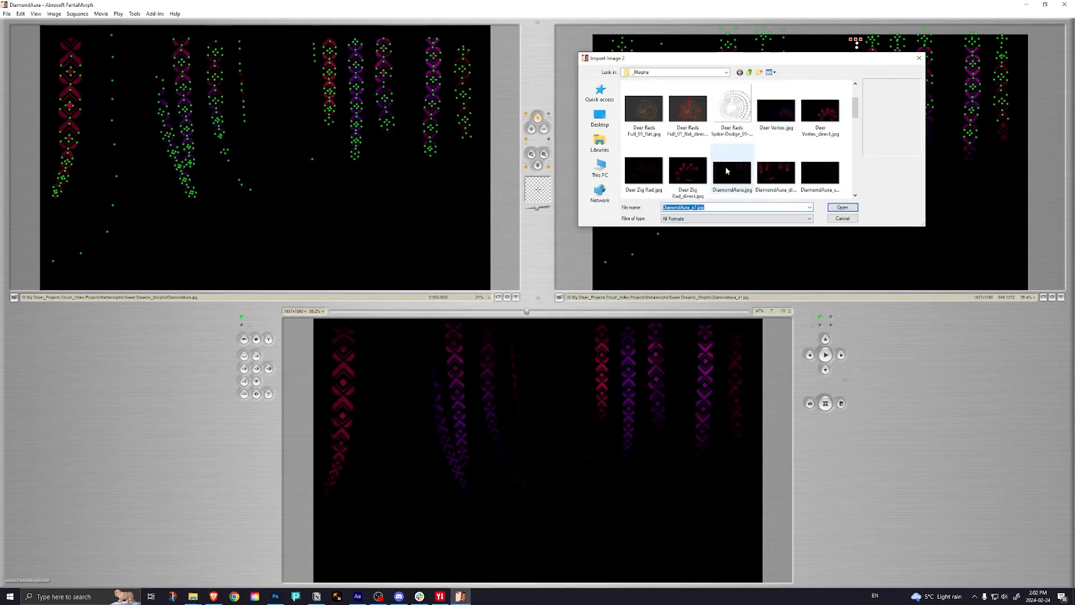
pyautogui.click(842, 207)
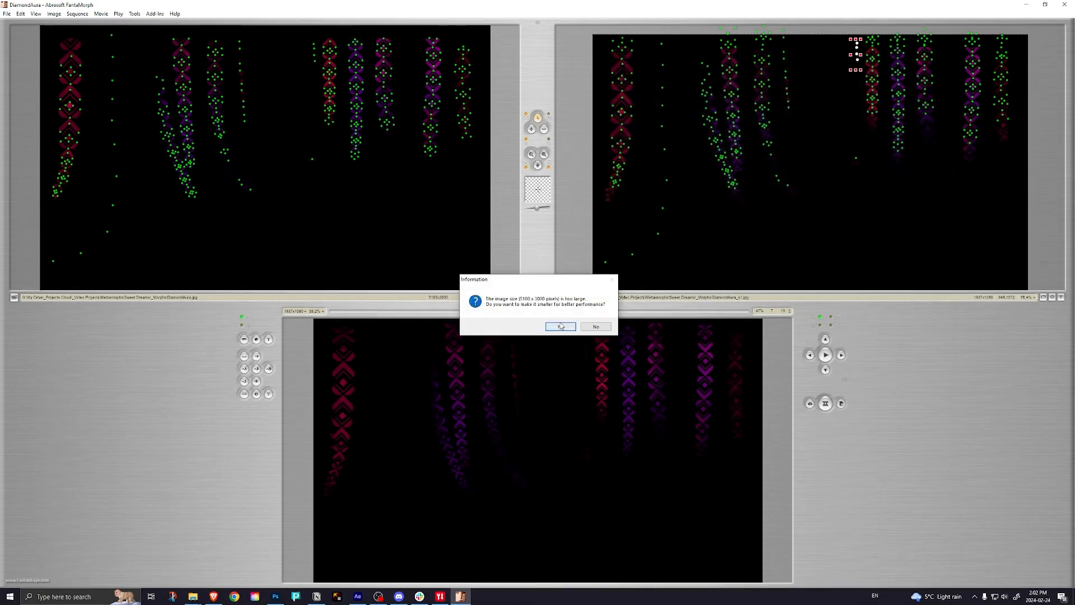
pyautogui.click(593, 327)
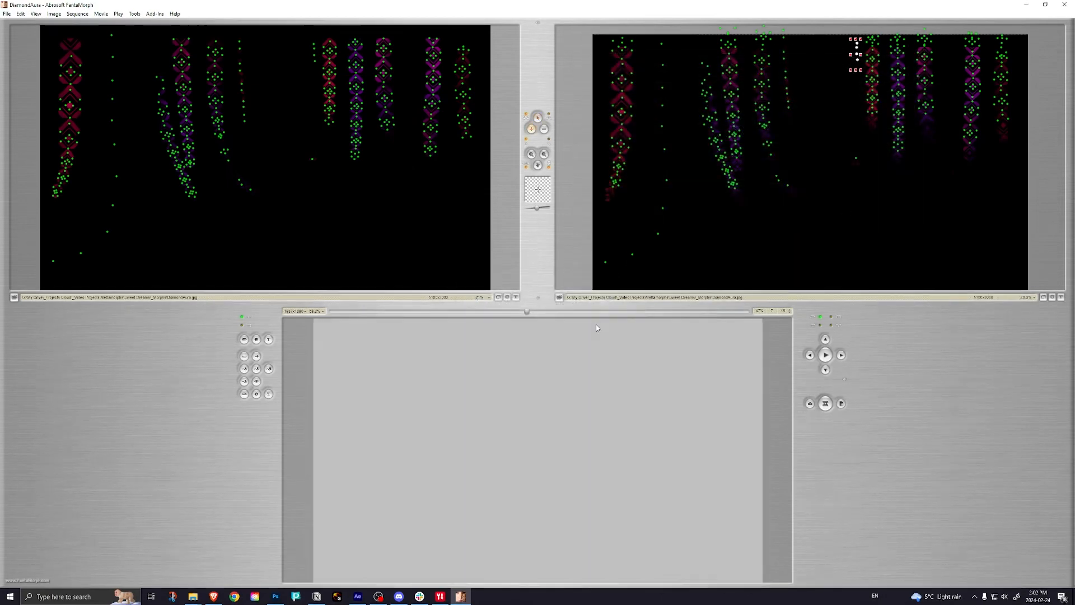
# Step: Set the morph movie's frame size to 5100 x 3000 pixels
pyautogui.click(101, 13)
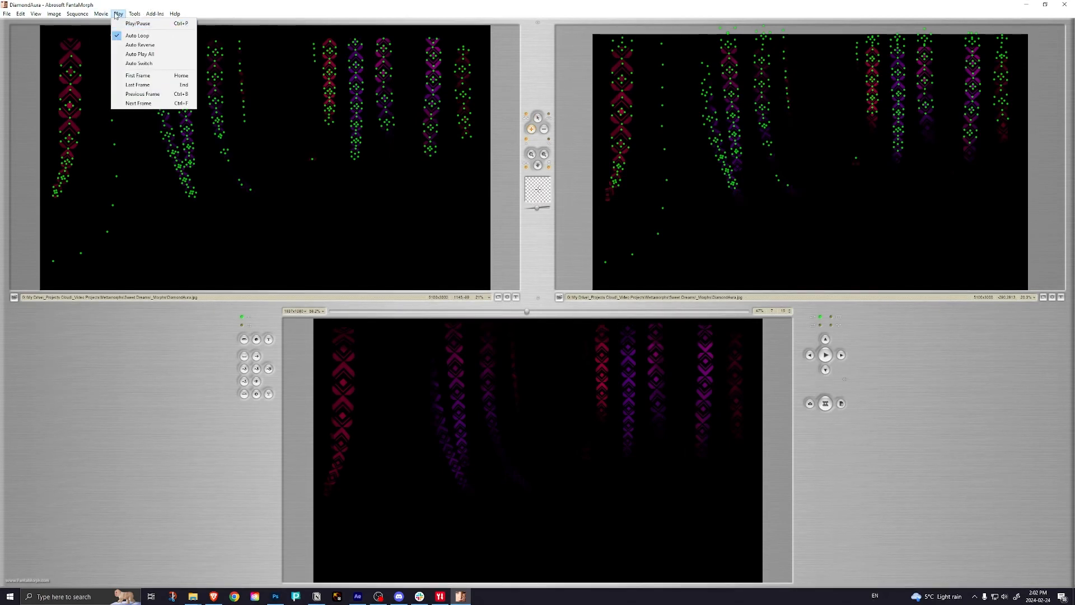
pyautogui.moveTo(115, 26)
pyautogui.click(171, 32)
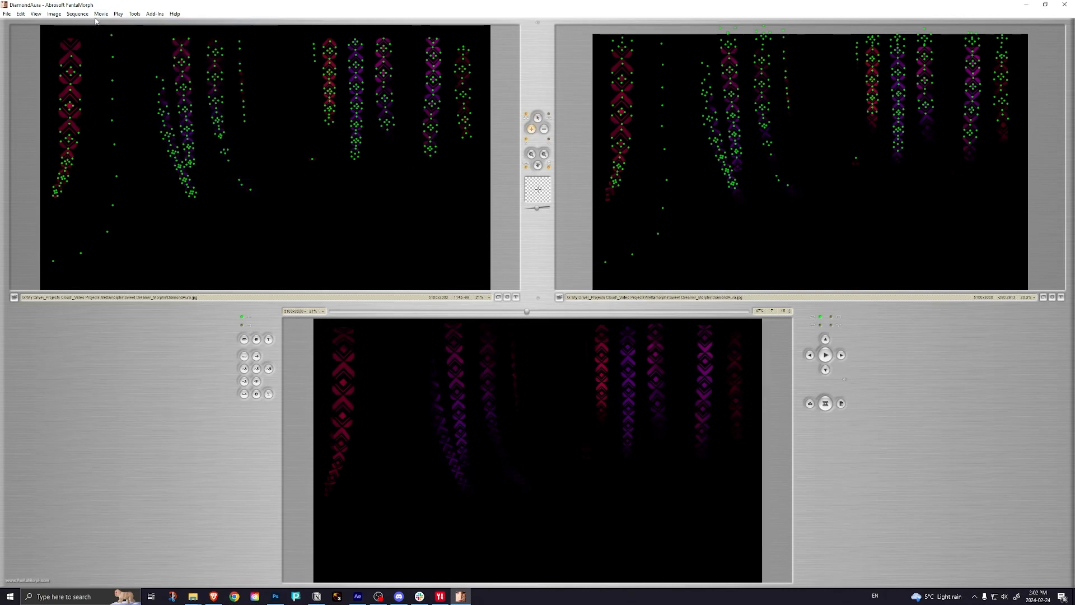
# Step: Set the morph movie's length to a frame count of 60
pyautogui.click(101, 15)
pyautogui.click(114, 32)
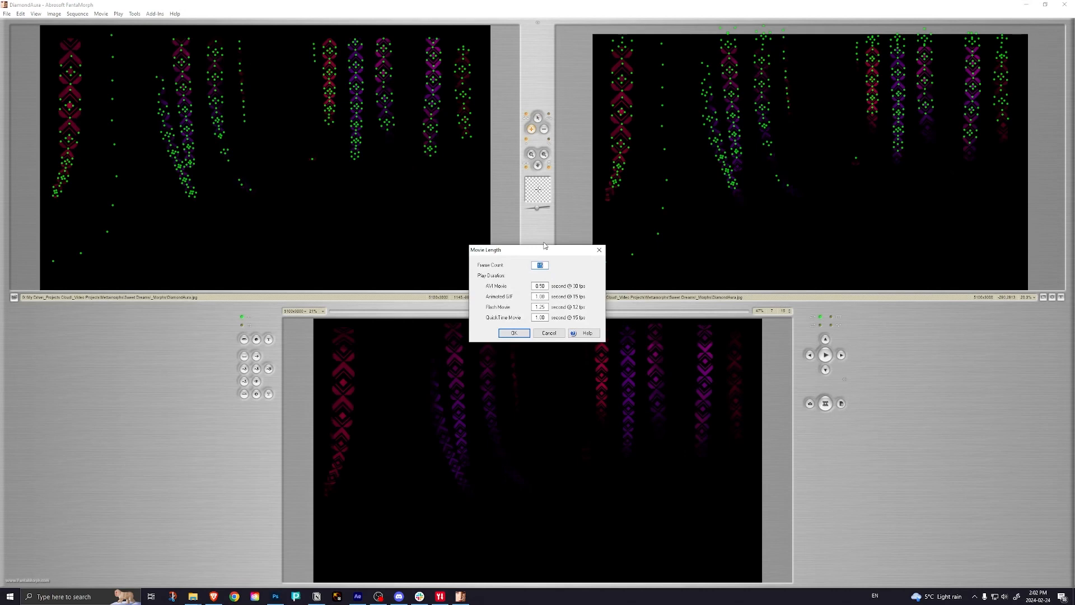
pyautogui.write('60')
pyautogui.moveTo(537, 250); pyautogui.dragTo(517, 245)
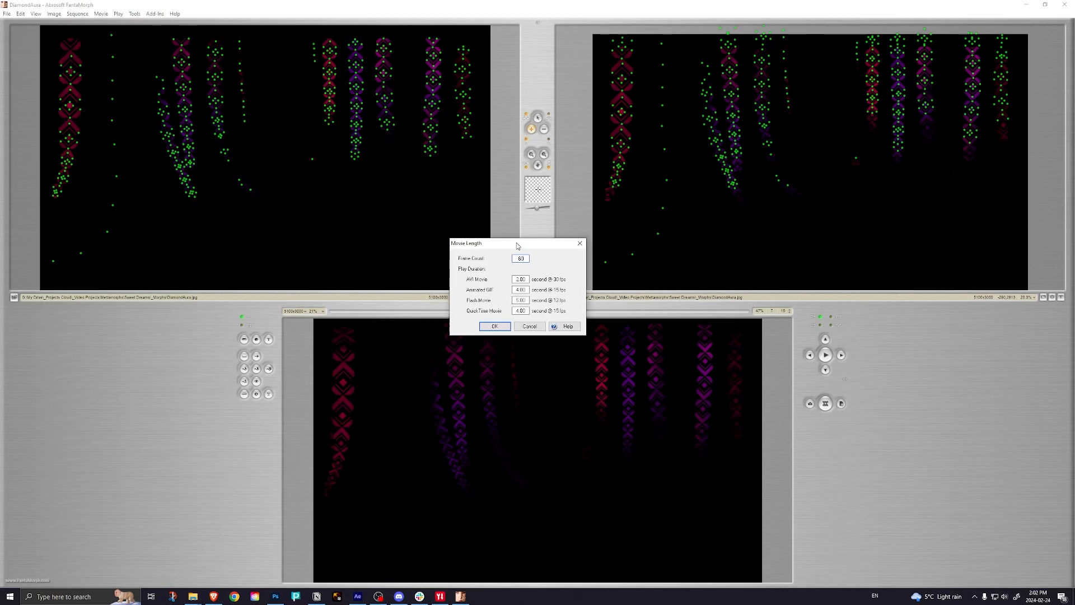
pyautogui.moveTo(517, 243); pyautogui.dragTo(534, 211)
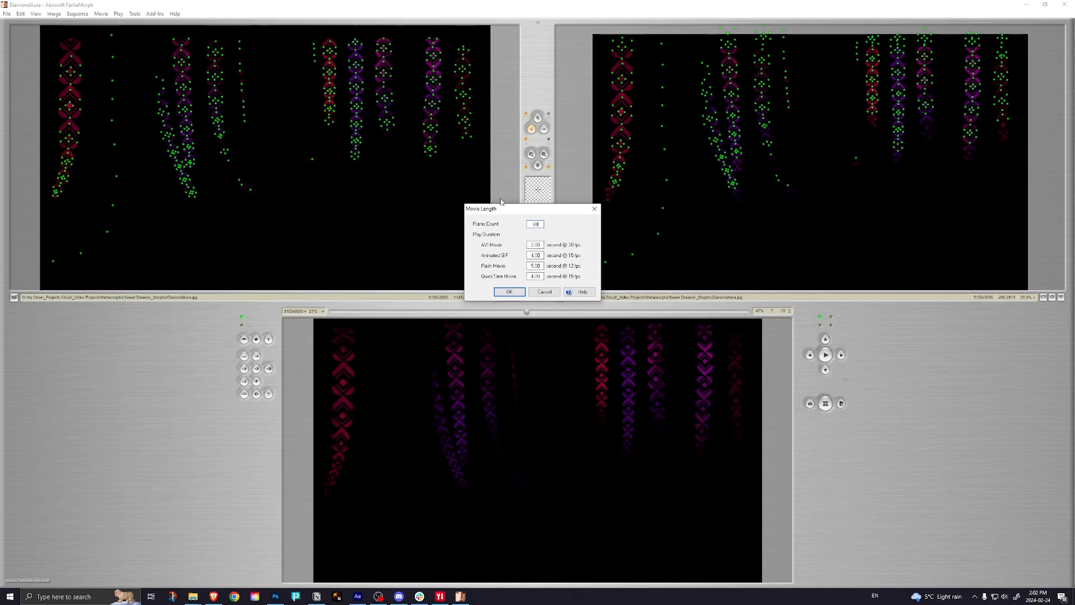
pyautogui.moveTo(521, 209); pyautogui.dragTo(519, 193)
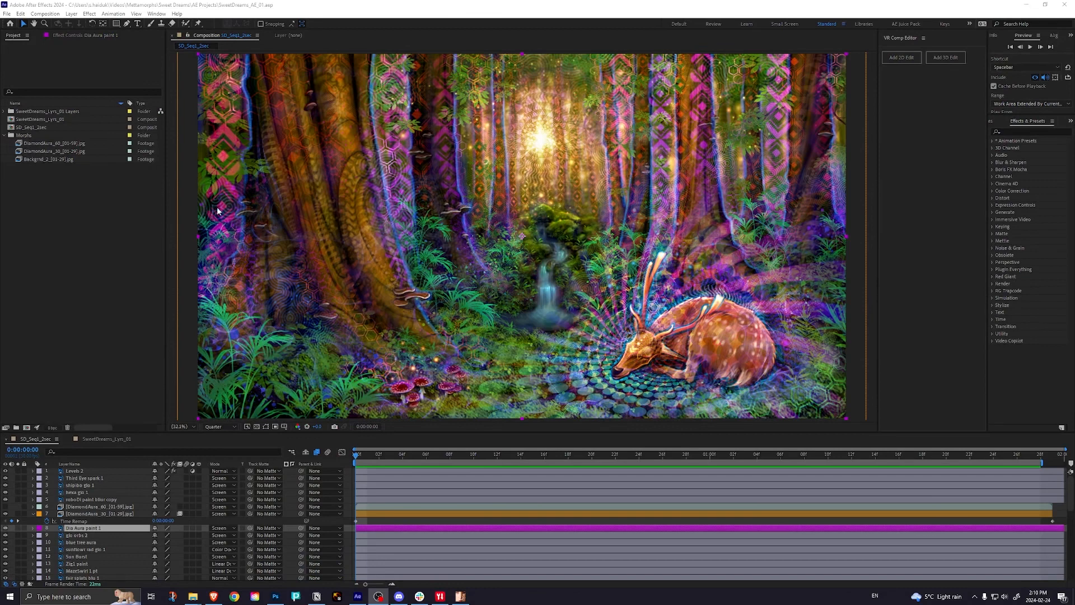
# Step: Switch to After Effects and look over the DiamondAura_60, DiamondAura_30 and Dia Aura paint 1 layers in the SD_Seq1_2sec composition
pyautogui.click(94, 513)
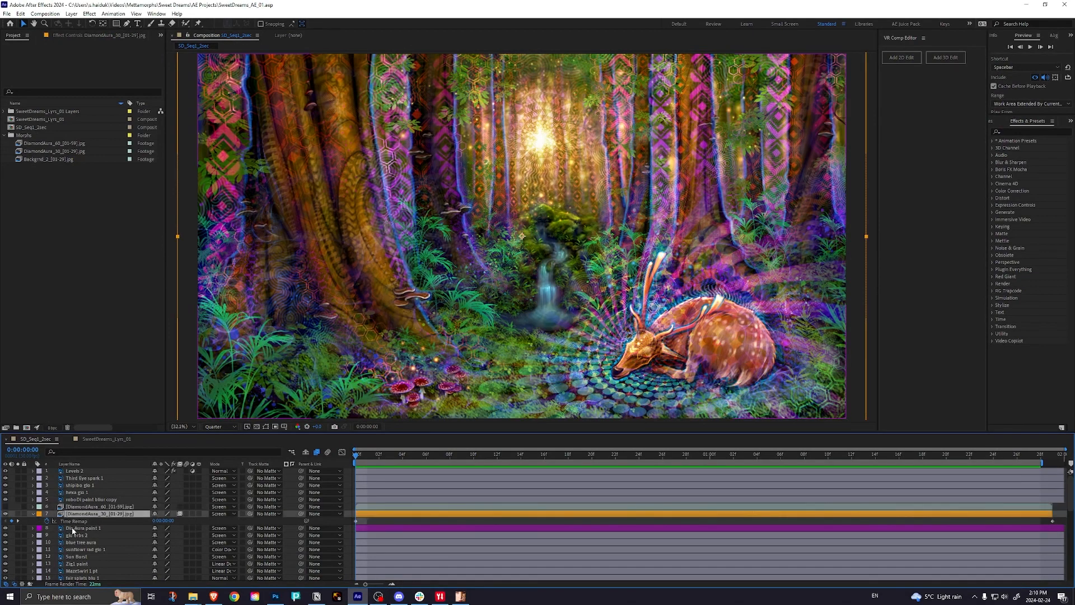
pyautogui.hotkey('ctrl', 'Down')
pyautogui.click(84, 513)
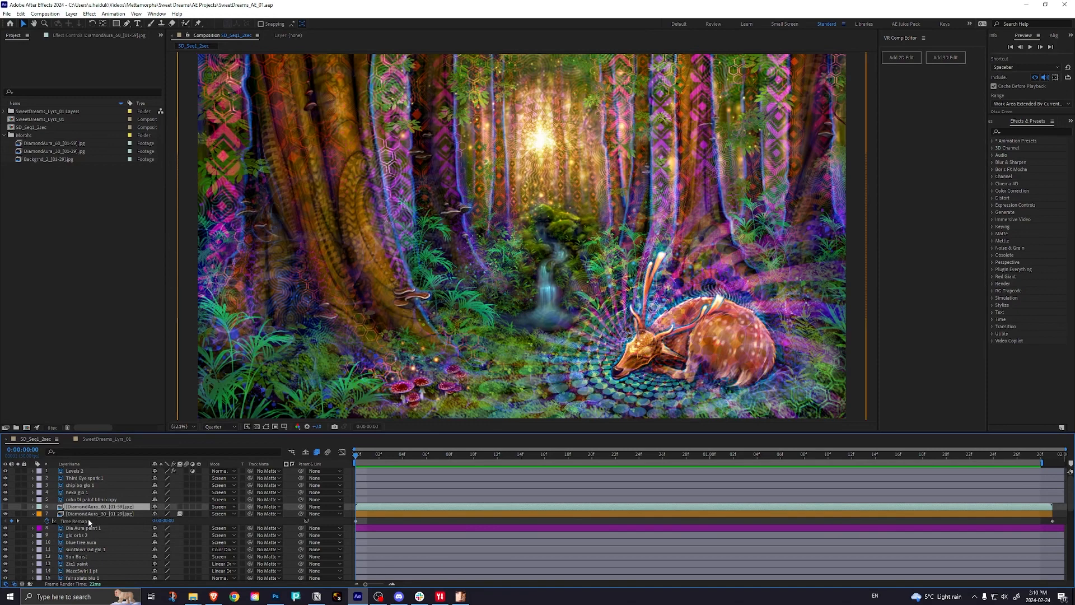
pyautogui.click(89, 508)
pyautogui.click(90, 515)
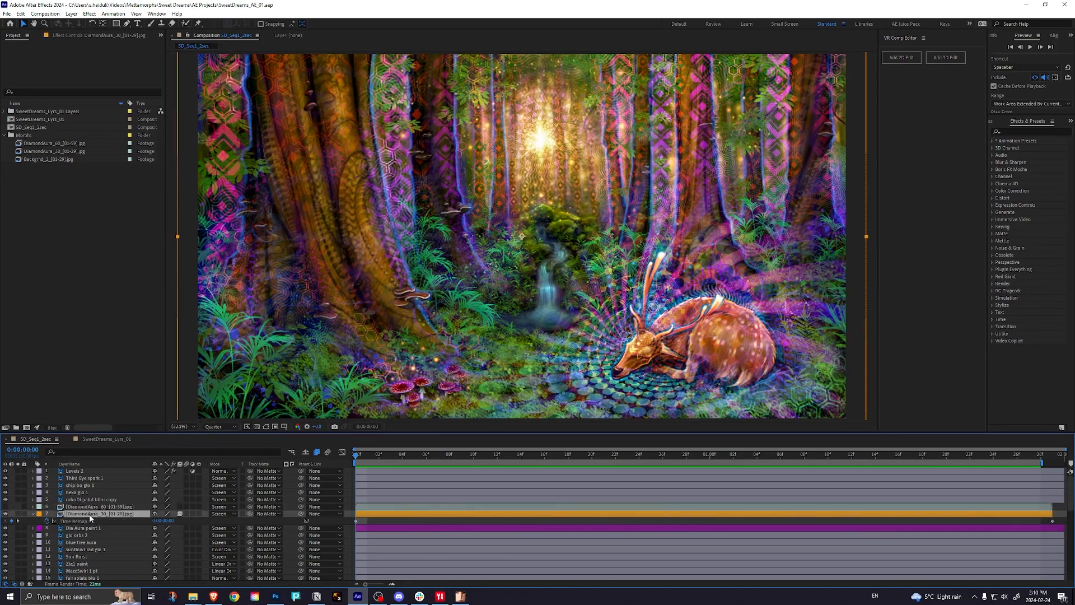
pyautogui.click(88, 507)
pyautogui.click(84, 515)
pyautogui.click(77, 528)
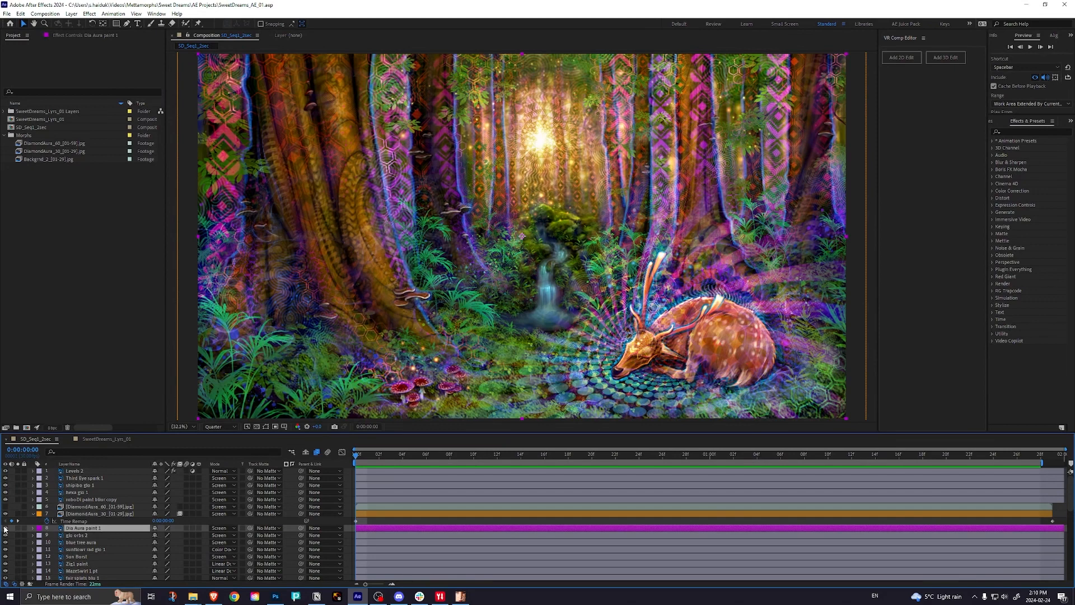
# Step: Toggle the visibility of the static Dia Aura paint 1 layer to compare the artwork, leaving the layer hidden
pyautogui.click(5, 528)
pyautogui.click(5, 528)
pyautogui.click(5, 528)
pyautogui.click(6, 528)
pyautogui.click(5, 529)
pyautogui.click(5, 528)
pyautogui.click(6, 529)
pyautogui.click(5, 528)
# Step: Play the composition to check the motion of the DiamondAura_30 morph sequence
pyautogui.click(96, 515)
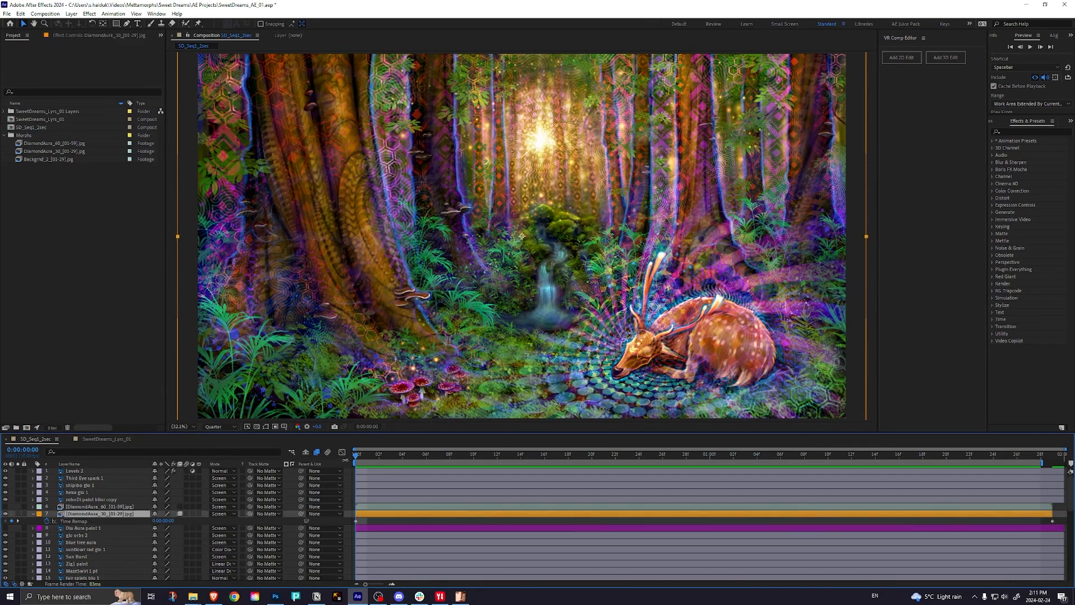
pyautogui.press('space')
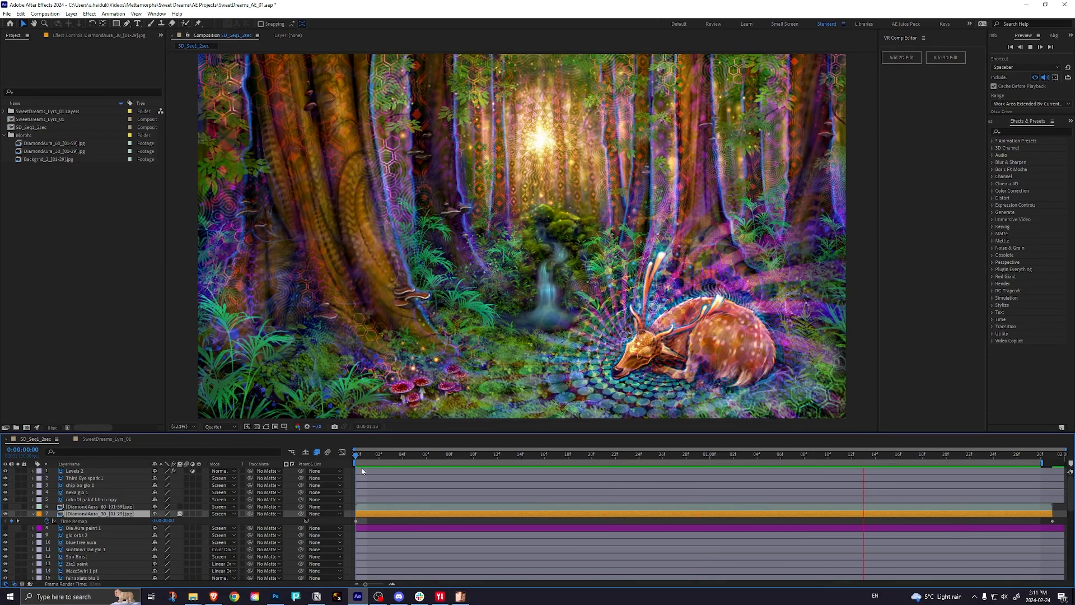
pyautogui.press('space')
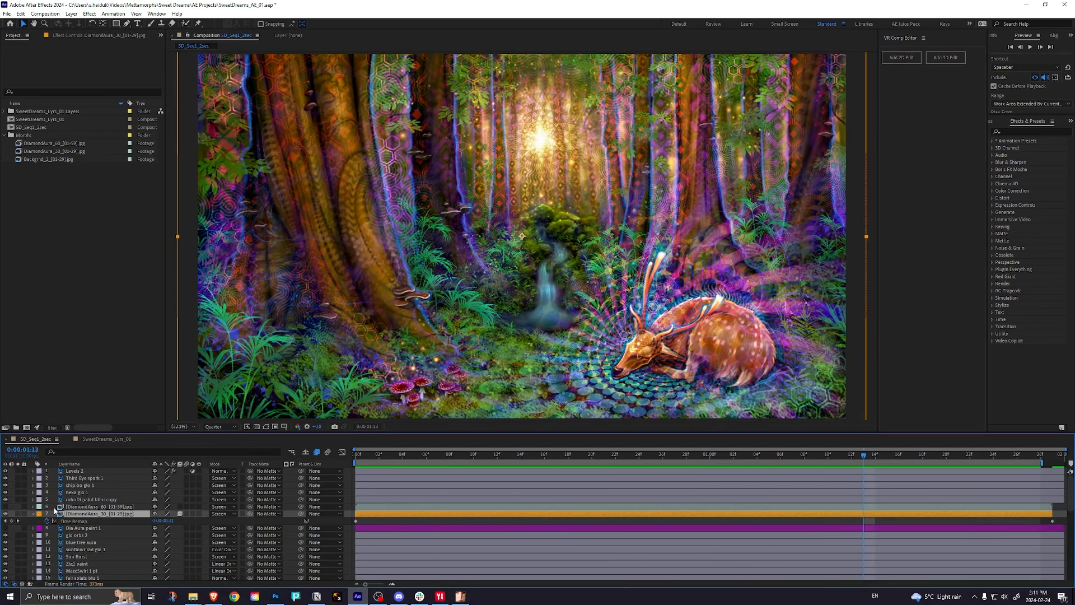
# Step: Turn off frame blending on the DiamondAura_30 layer and play the composition from the start for comparison
pyautogui.click(180, 514)
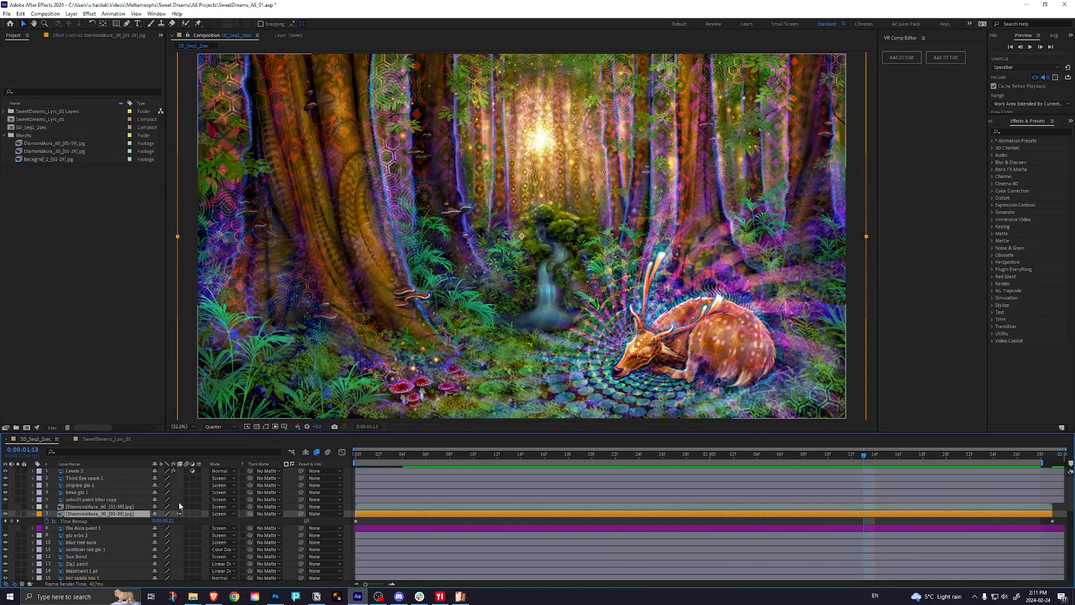
pyautogui.click(180, 514)
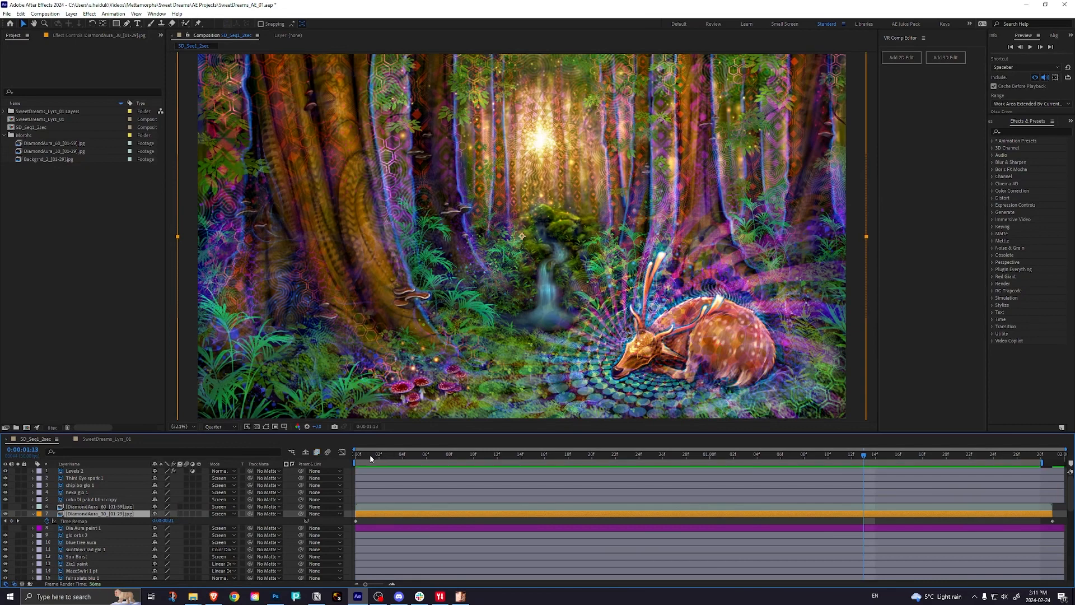
pyautogui.click(355, 458)
pyautogui.press('space')
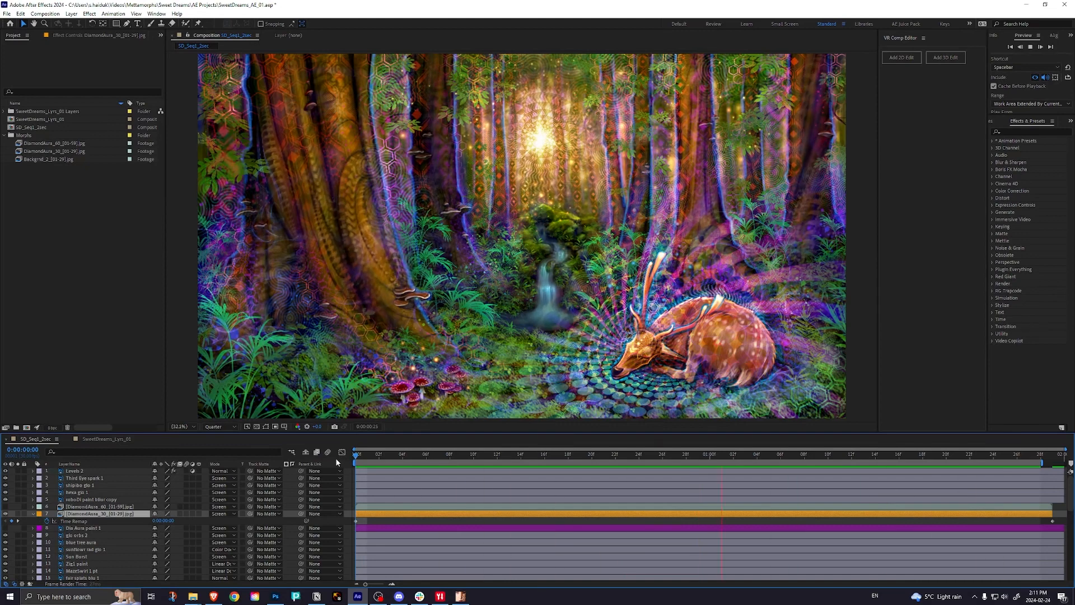
pyautogui.press('space')
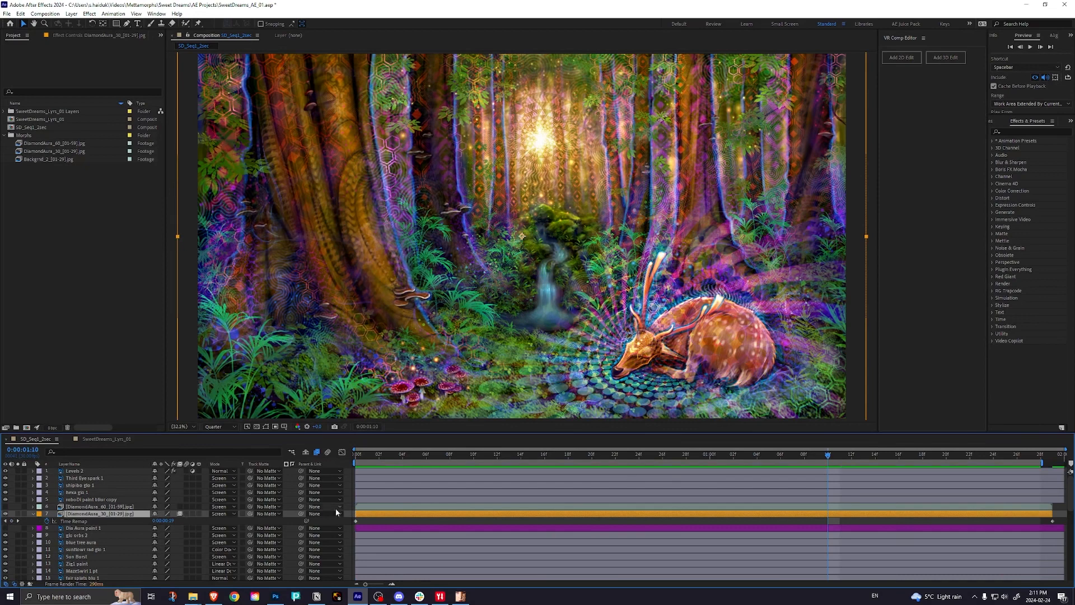
# Step: Show the DiamondAura_60 layer in place of DiamondAura_30 and play the composition to compare its motion
pyautogui.click(369, 508)
pyautogui.click(5, 507)
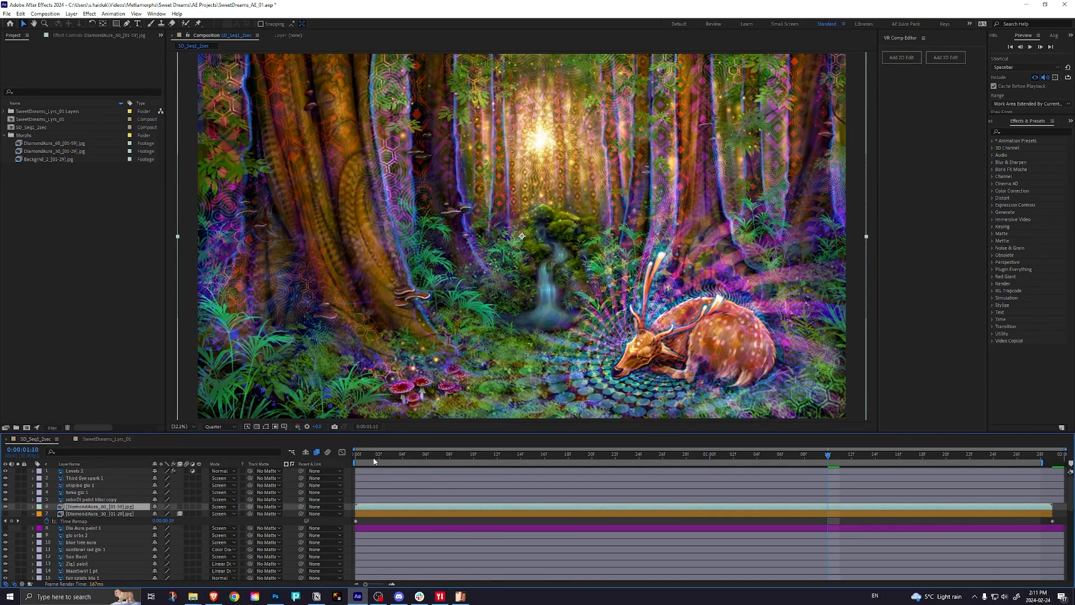
pyautogui.press('space')
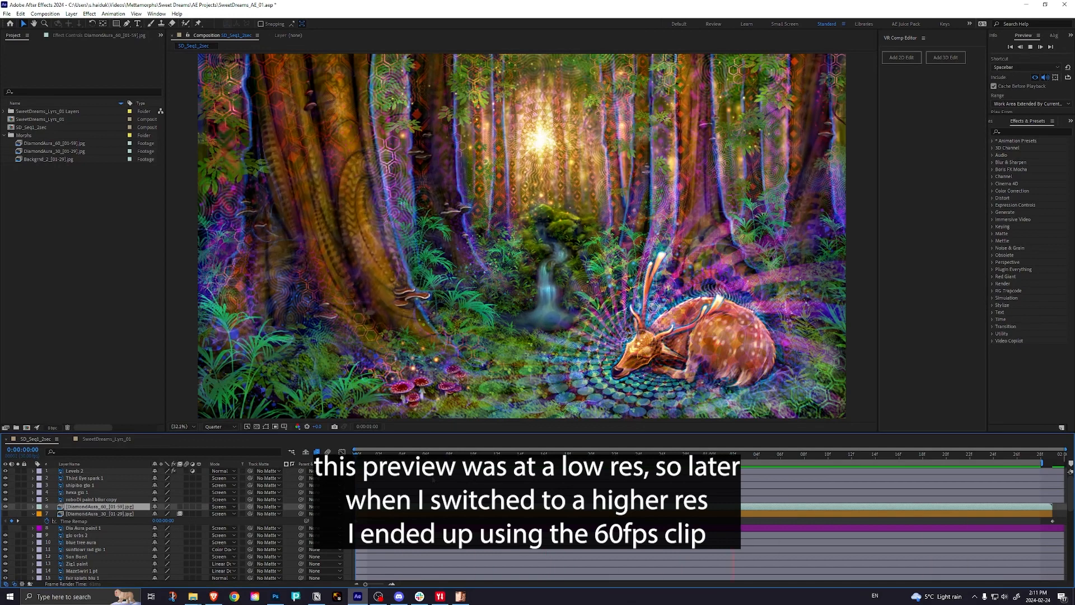
pyautogui.press('space')
pyautogui.press('space')
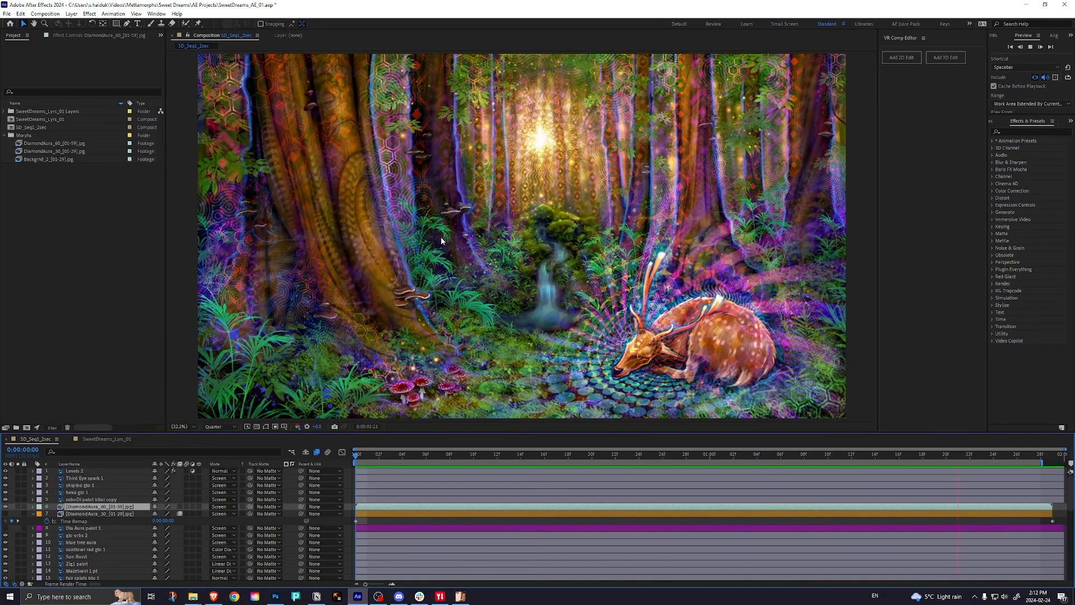
pyautogui.press('space')
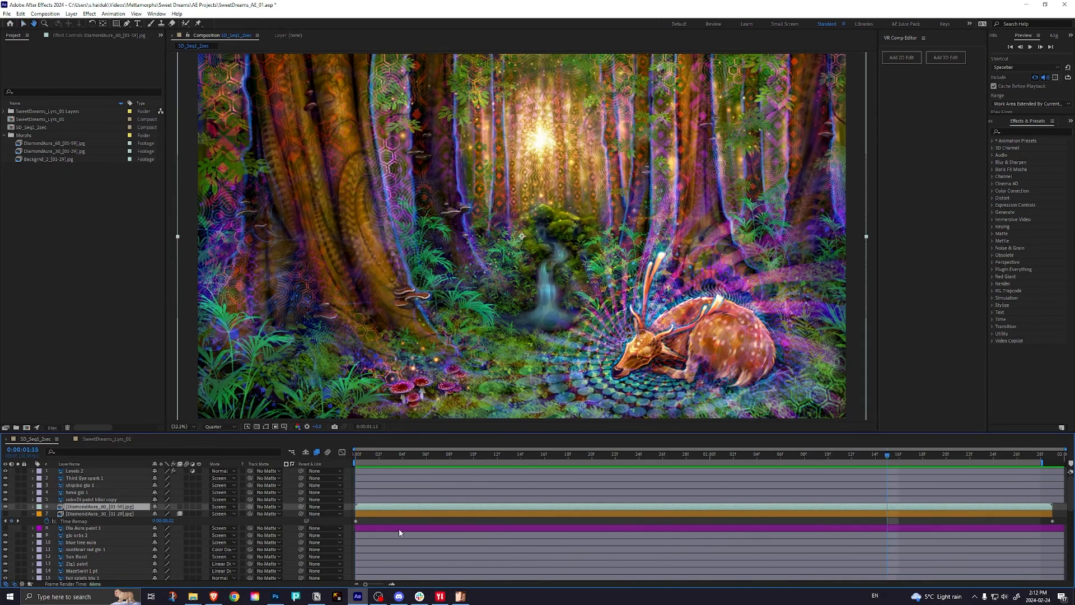
# Step: Time-reverse the DiamondAura_60 layer and play the composition from the start
pyautogui.rightClick(91, 507)
pyautogui.moveTo(120, 304)
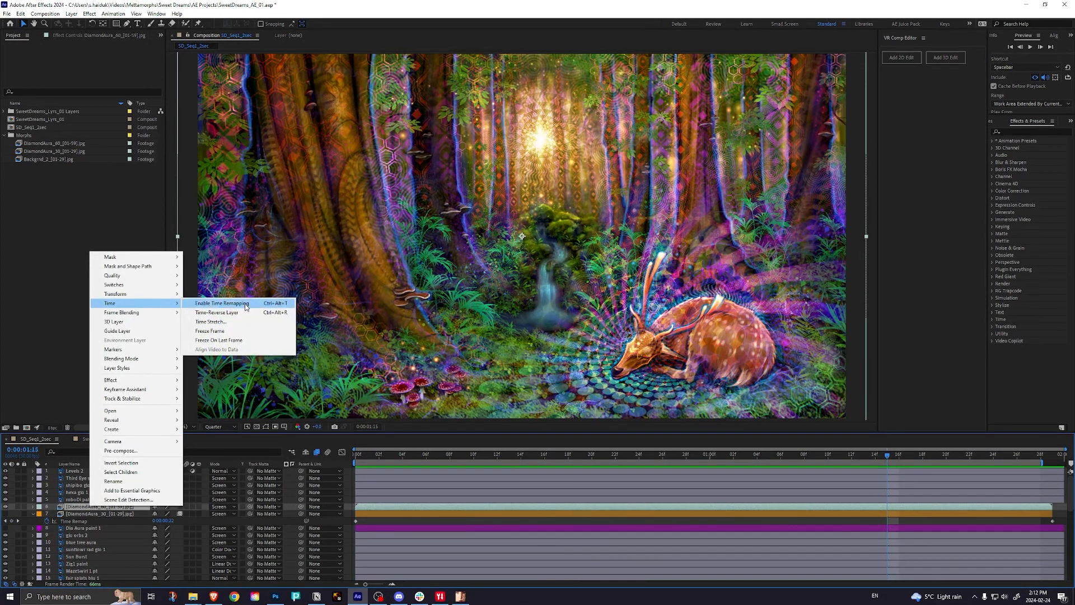
pyautogui.click(238, 314)
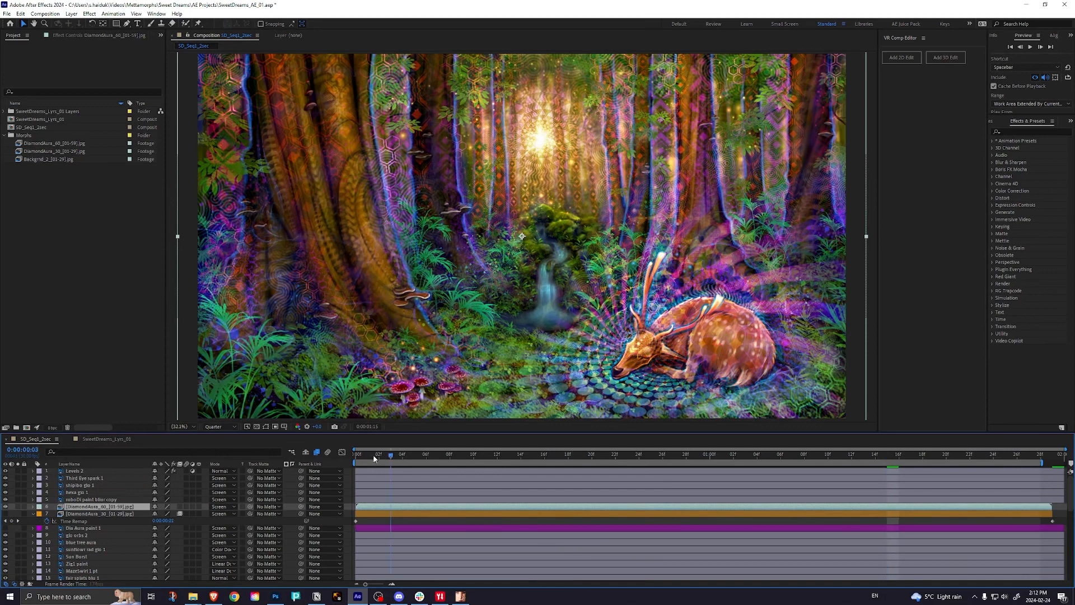
pyautogui.press('space')
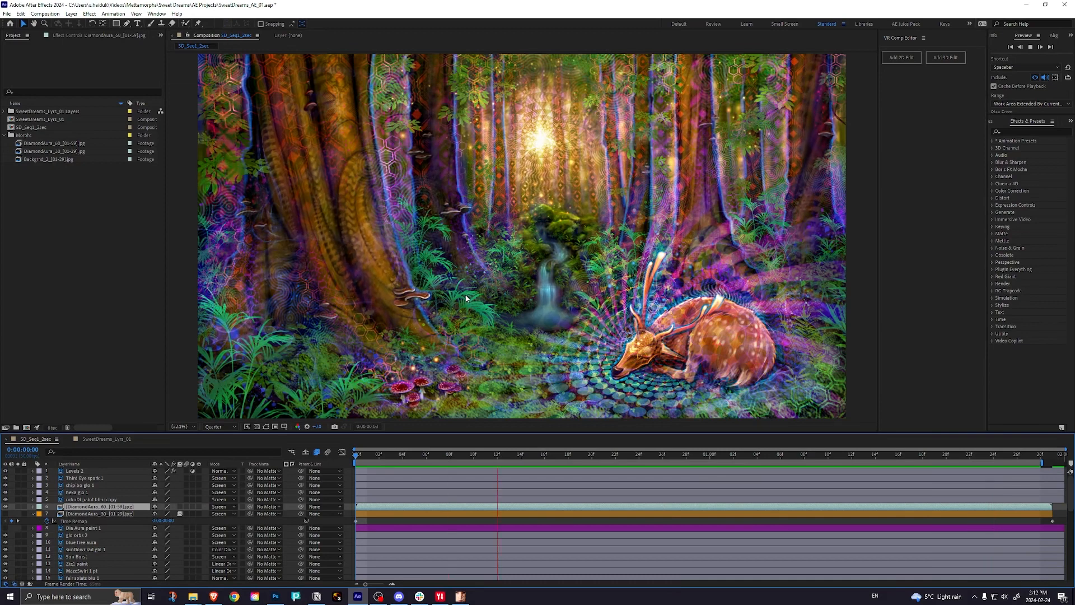
# Step: Save the project
pyautogui.hotkey('ctrl', 's')
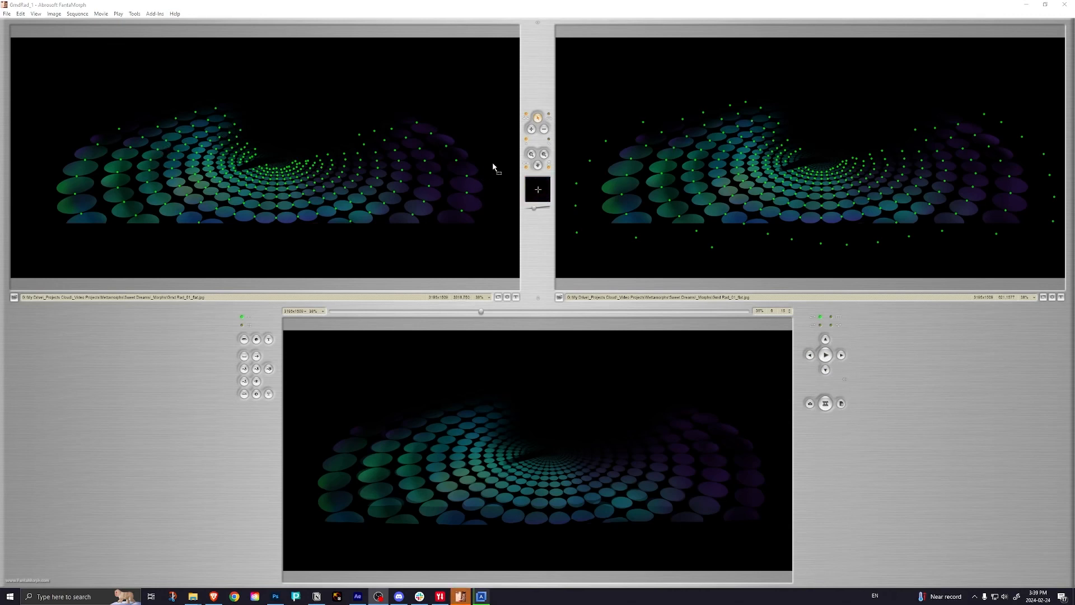
# Step: Switch to FantaMorph and examine the morph points on the GrndRad_1 dot pattern up close and across the whole image
pyautogui.click(532, 155)
pyautogui.click(197, 178)
pyautogui.click(221, 139)
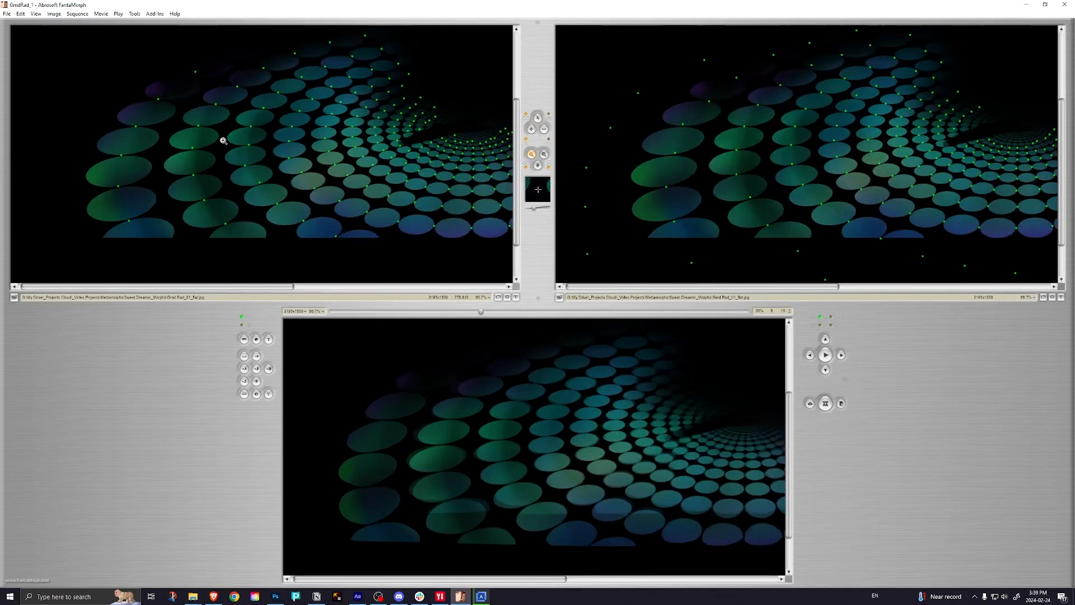
pyautogui.click(269, 141)
pyautogui.click(254, 155)
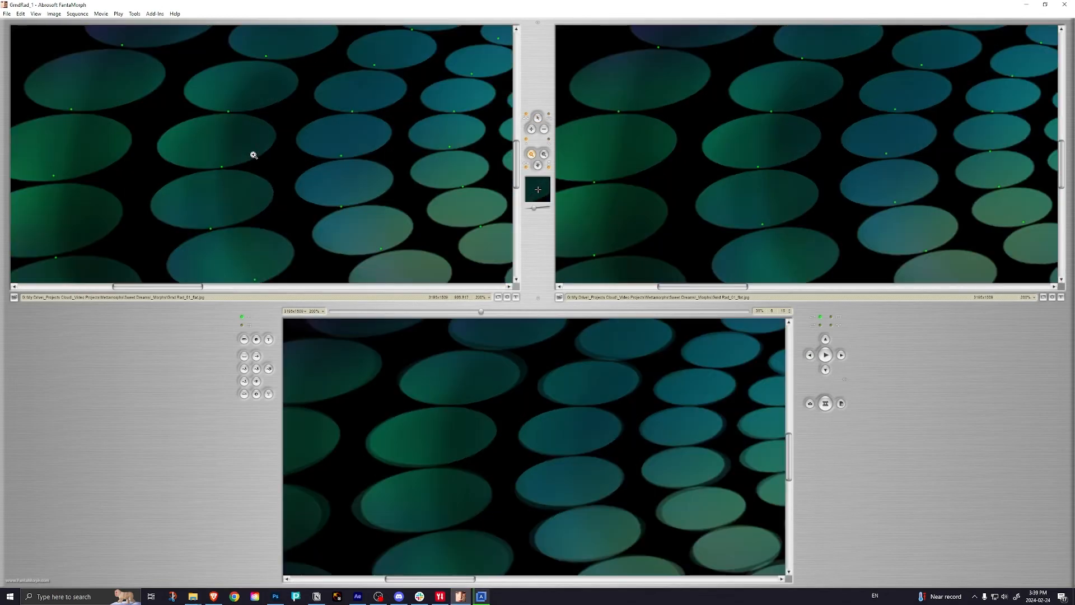
pyautogui.click(540, 121)
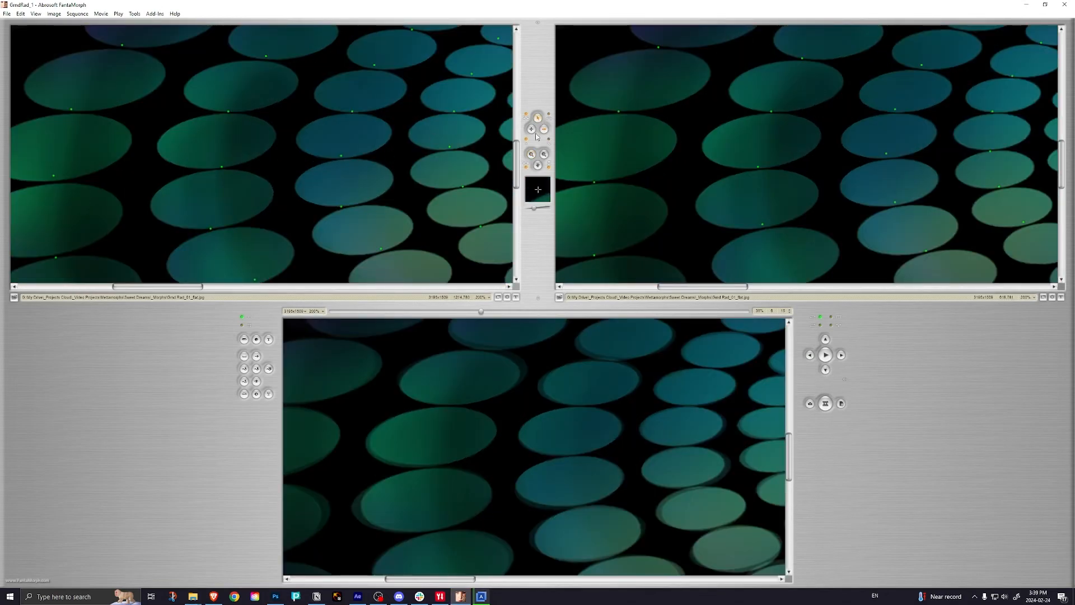
pyautogui.click(279, 161)
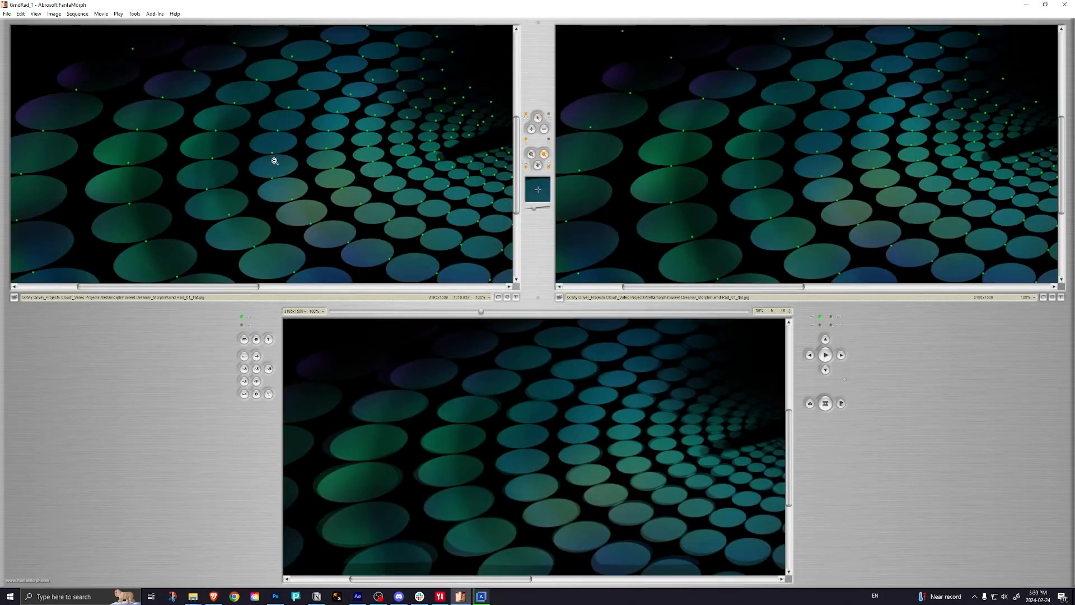
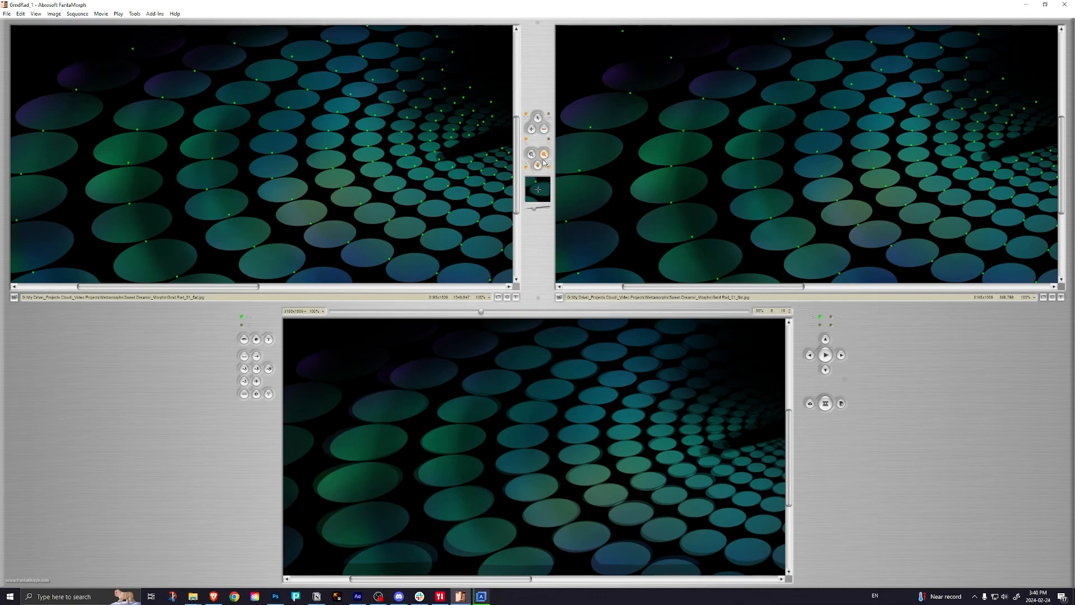
pyautogui.click(380, 167)
pyautogui.click(380, 167)
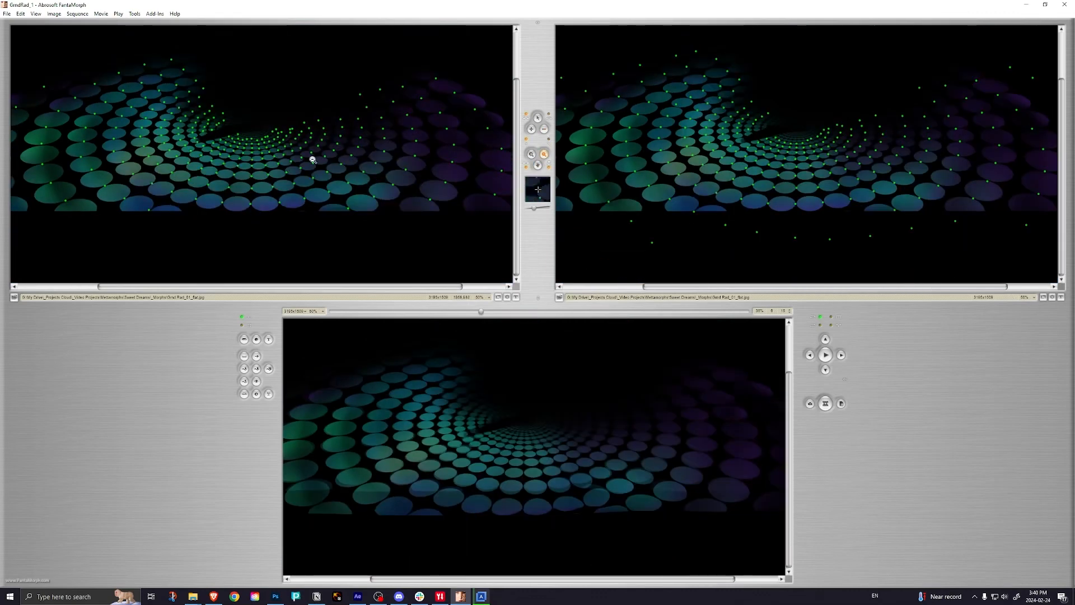
pyautogui.click(274, 146)
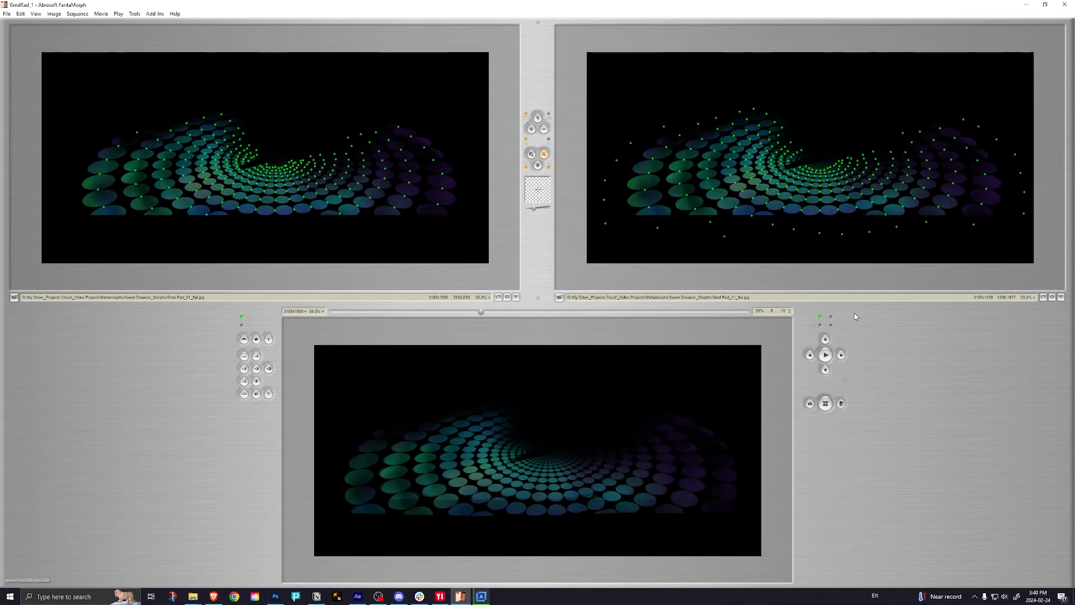
# Step: Play the morph preview of the GrndRad_1 dot pattern
pyautogui.click(824, 356)
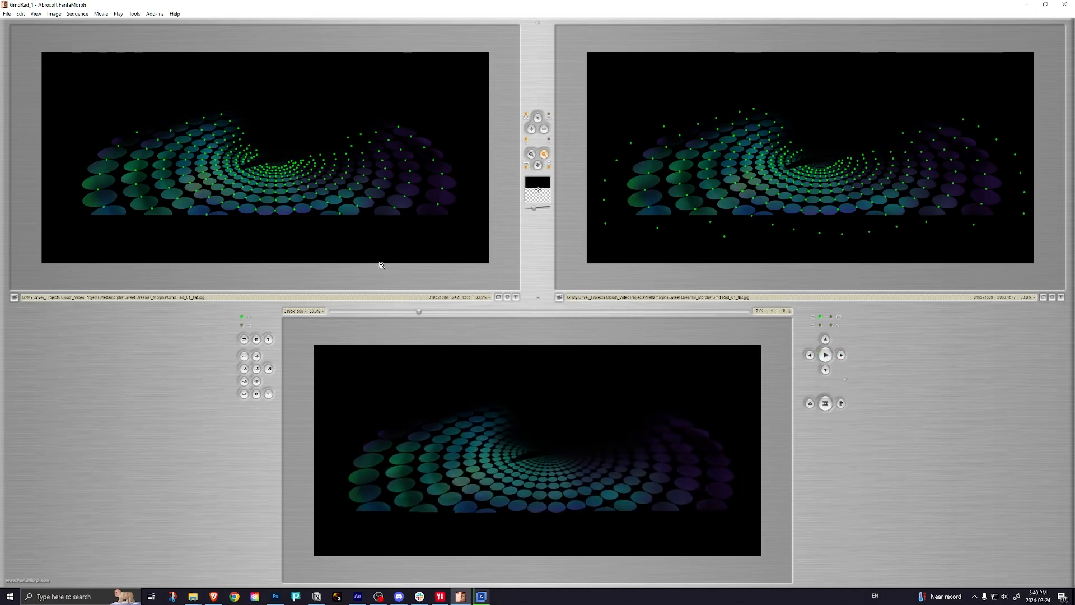
pyautogui.click(101, 14)
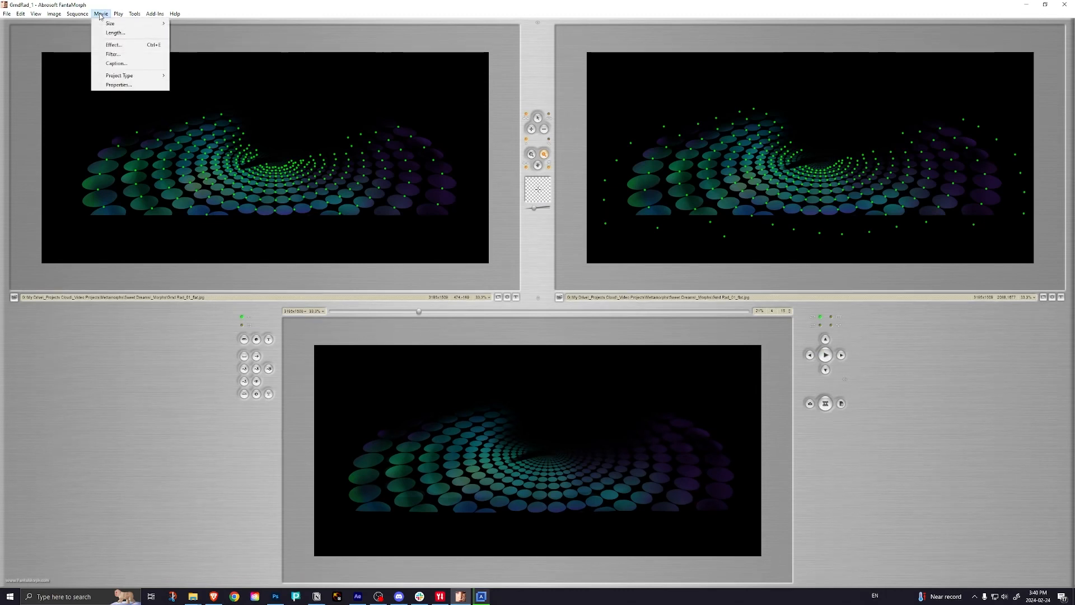
pyautogui.click(101, 15)
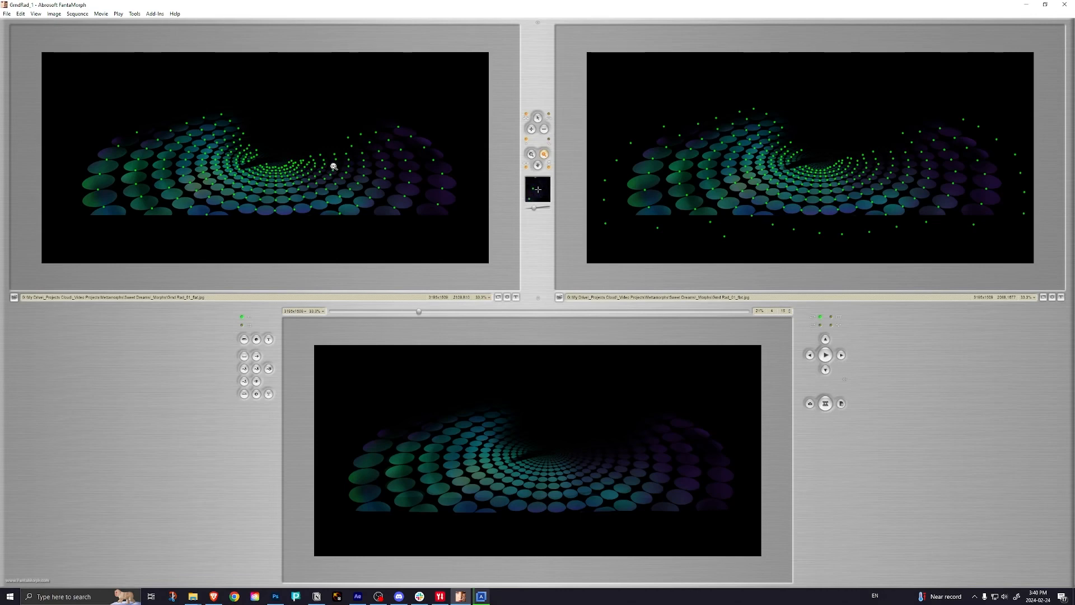
# Step: Replace source image 1 with Grnd Rad_01_alpha_2.png from the _Morphs folder, declining the offered option
pyautogui.click(14, 297)
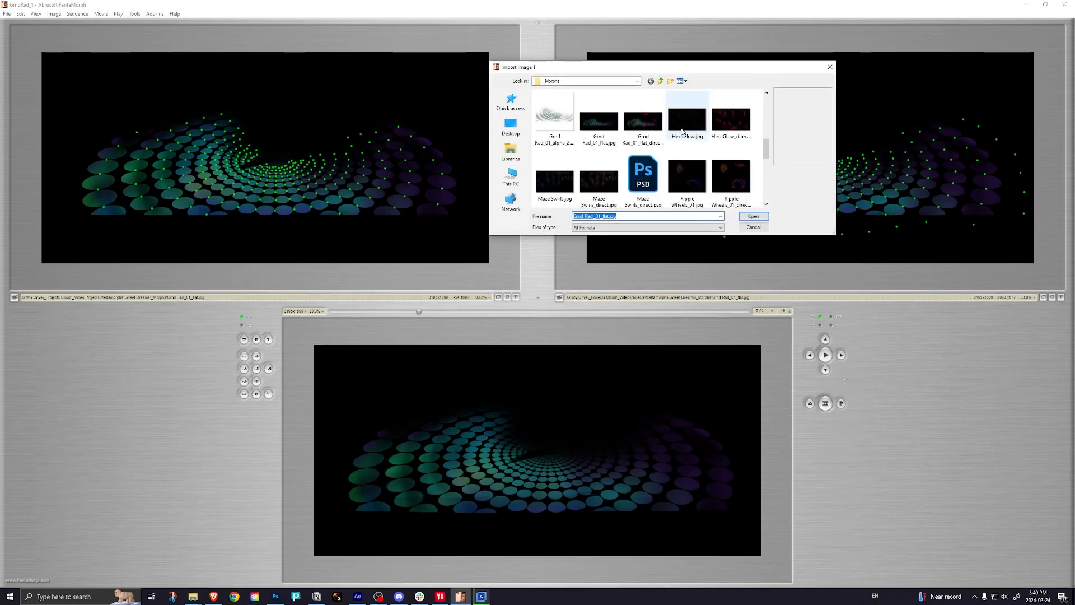
pyautogui.moveTo(703, 72); pyautogui.dragTo(683, 71)
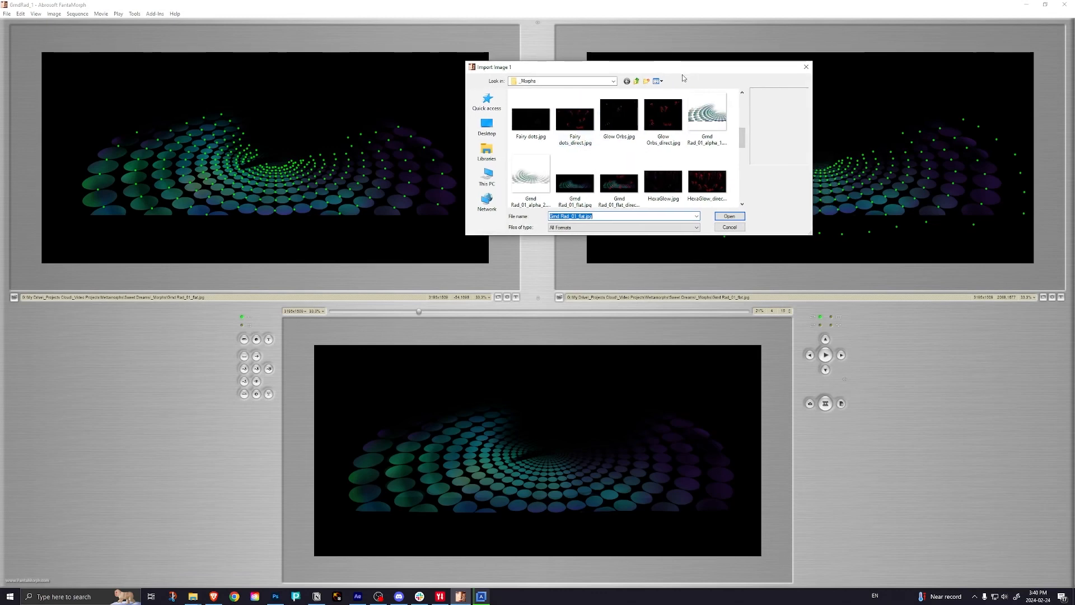
pyautogui.click(531, 177)
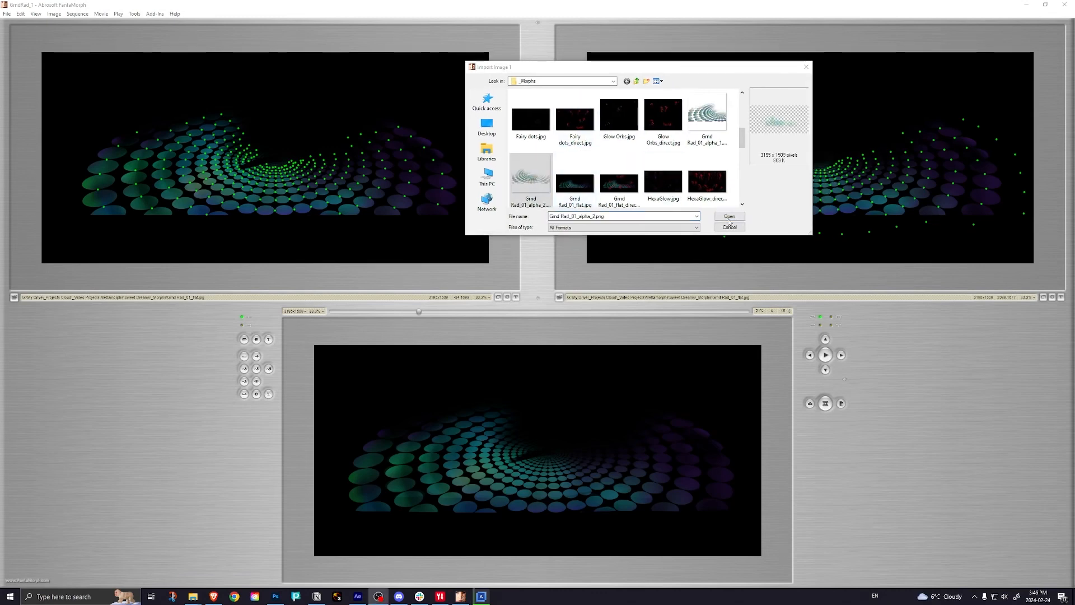
pyautogui.click(730, 217)
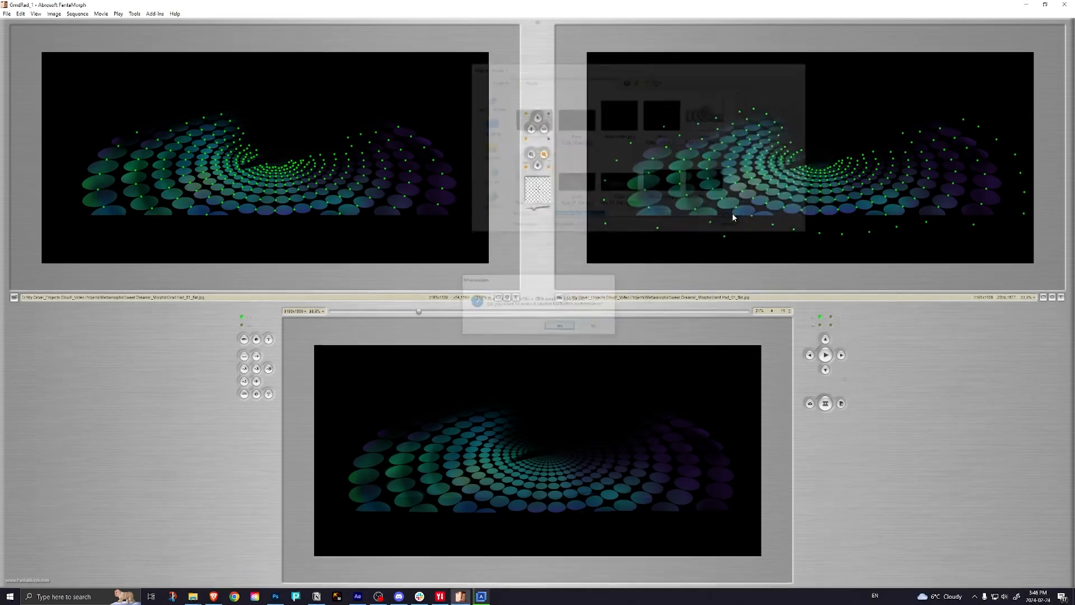
pyautogui.click(591, 330)
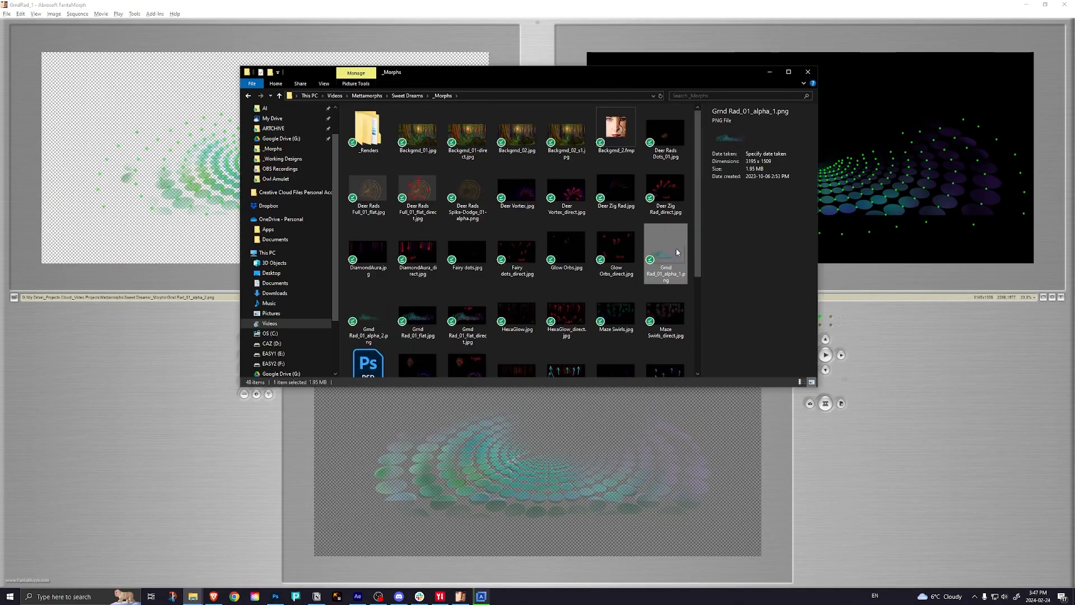
# Step: Preview Grnd Rad_01_alpha_1.png and Grnd Rad_01_alpha_2.png in the _Morphs folder and return to FantaMorph
pyautogui.press('space')
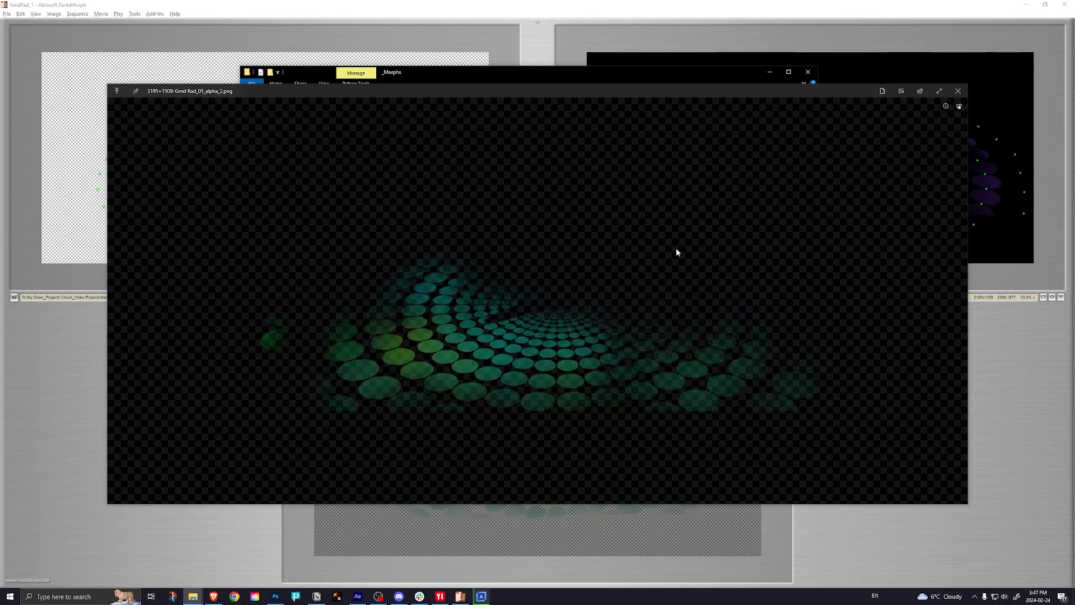
pyautogui.press('Right')
pyautogui.hotkey('alt', 'Tab')
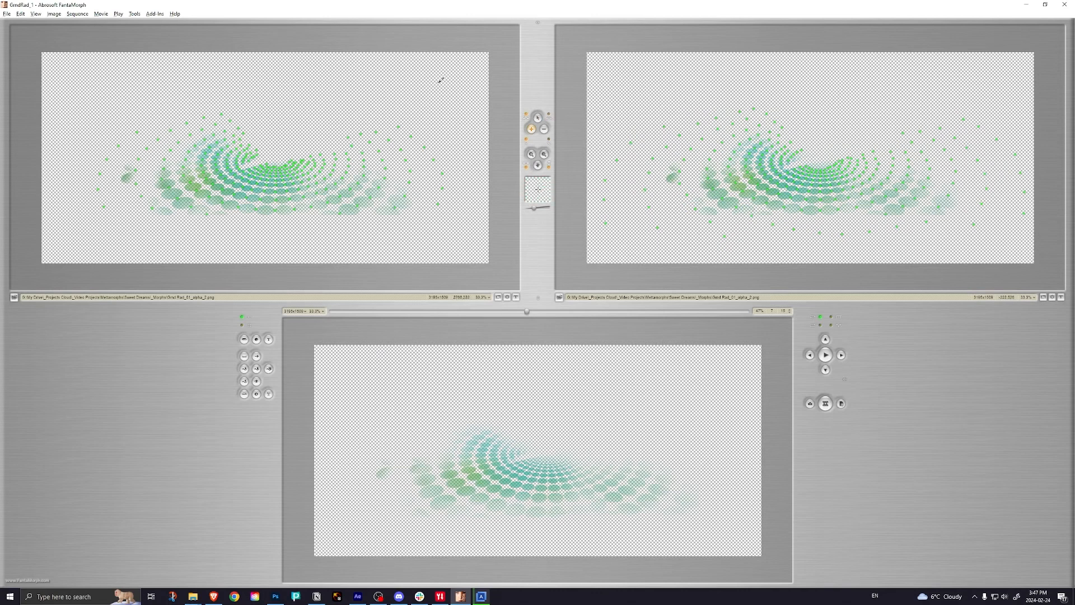
# Step: Switch to After Effects and examine what the two Grnd Spot Rad paint layers contribute, briefly hiding the lower one
pyautogui.click(357, 596)
pyautogui.scroll(-3, 122, 520)
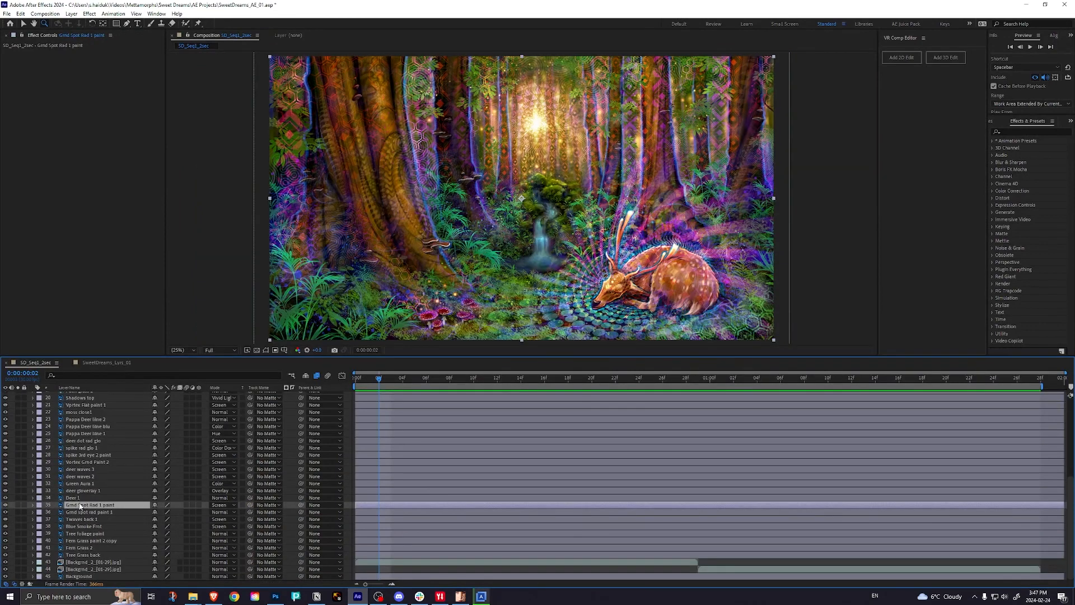
pyautogui.click(87, 512)
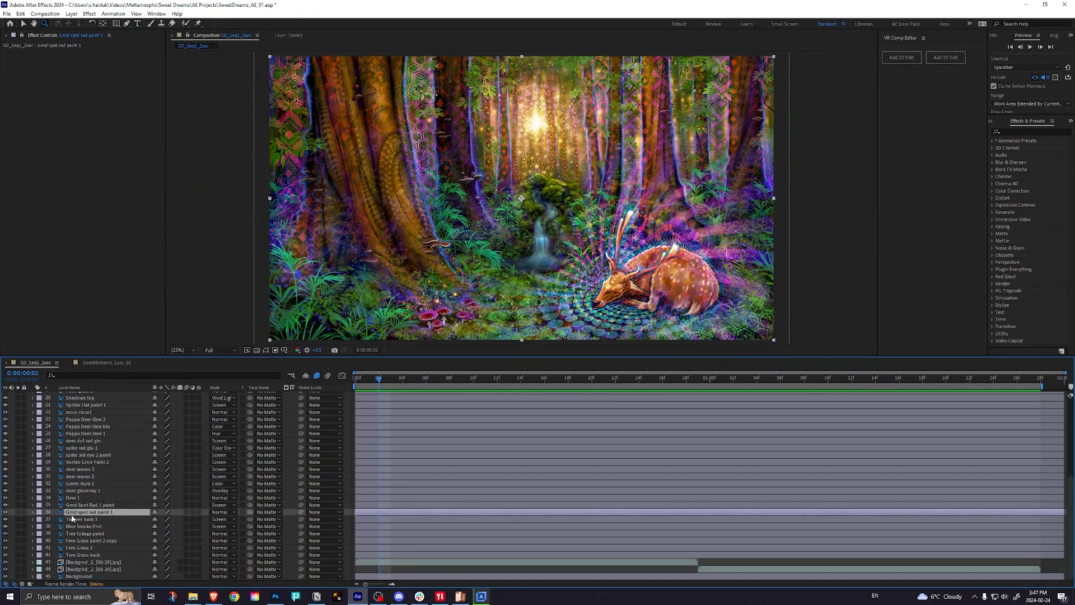
pyautogui.click(5, 512)
pyautogui.click(6, 512)
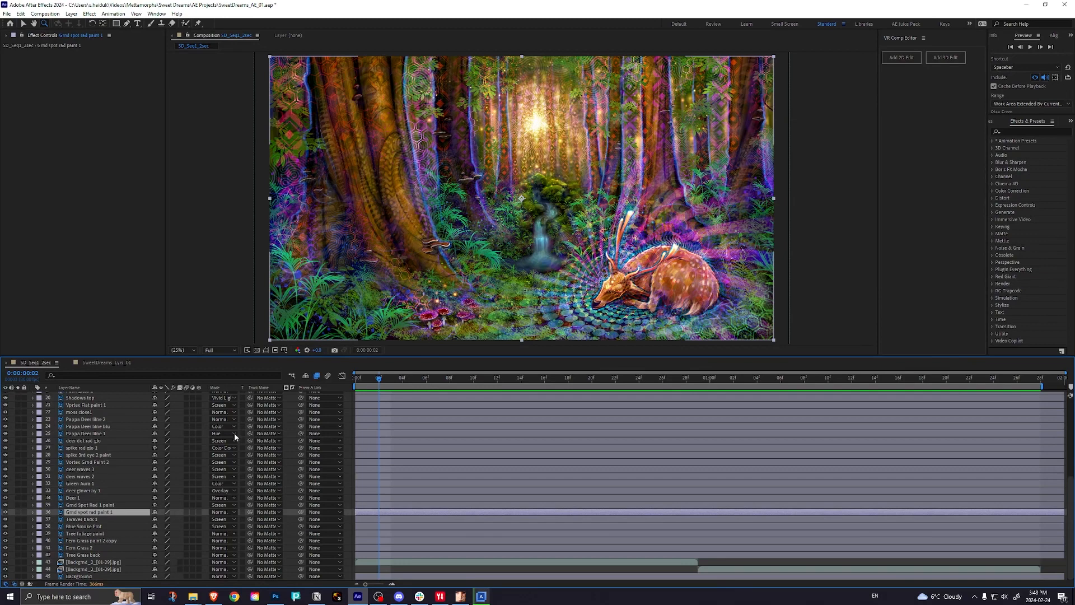
pyautogui.click(82, 507)
pyautogui.click(97, 513)
pyautogui.click(120, 506)
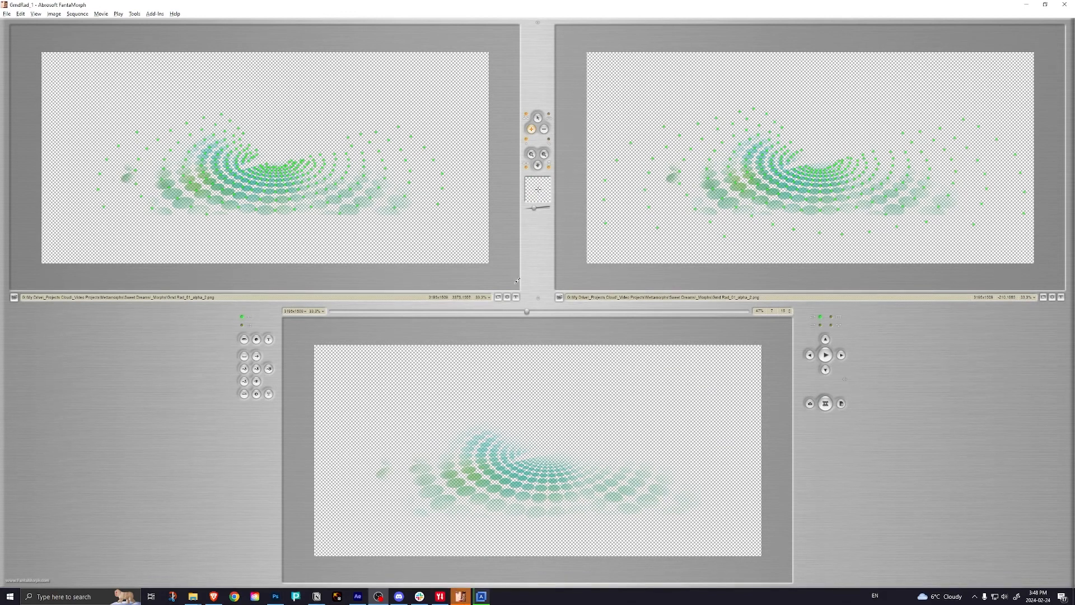
# Step: In FantaMorph, set the movie length of the GrndRad_1 morph to 30 frames
pyautogui.click(101, 14)
pyautogui.moveTo(128, 26)
pyautogui.click(101, 13)
pyautogui.click(100, 14)
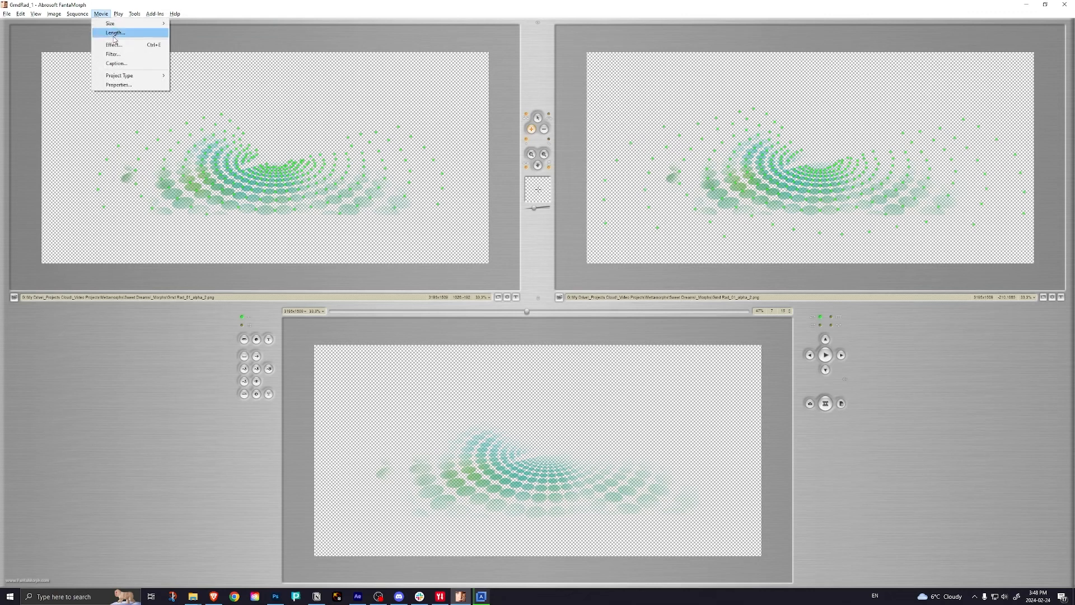
pyautogui.click(115, 32)
pyautogui.write('30')
pyautogui.click(510, 334)
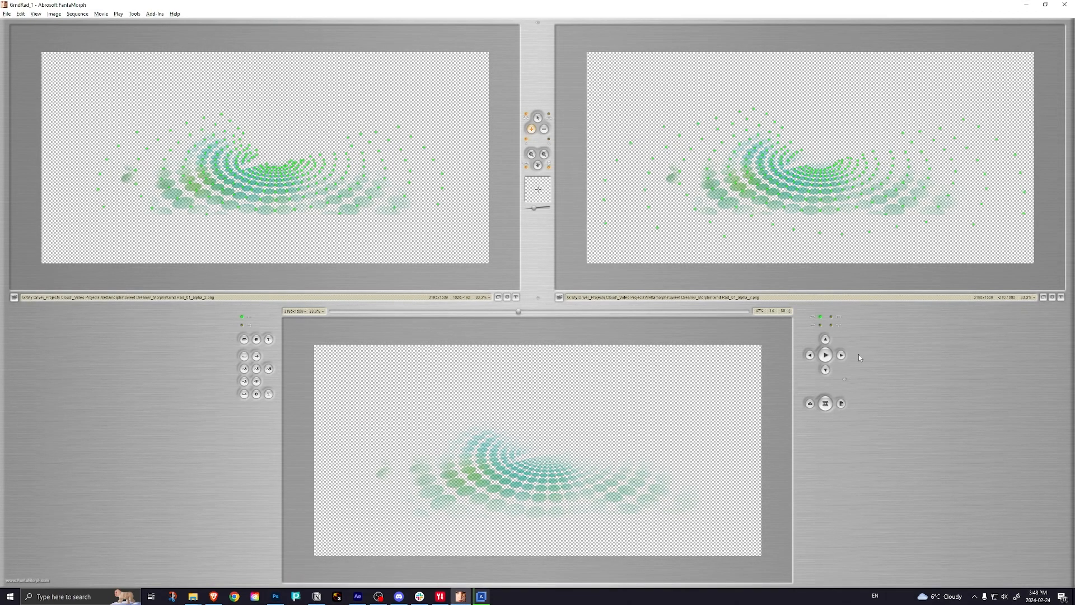
# Step: Start the image sequence export, create a GrndRad_1B folder inside _Renders and name the output GrndRad_1B_
pyautogui.click(826, 404)
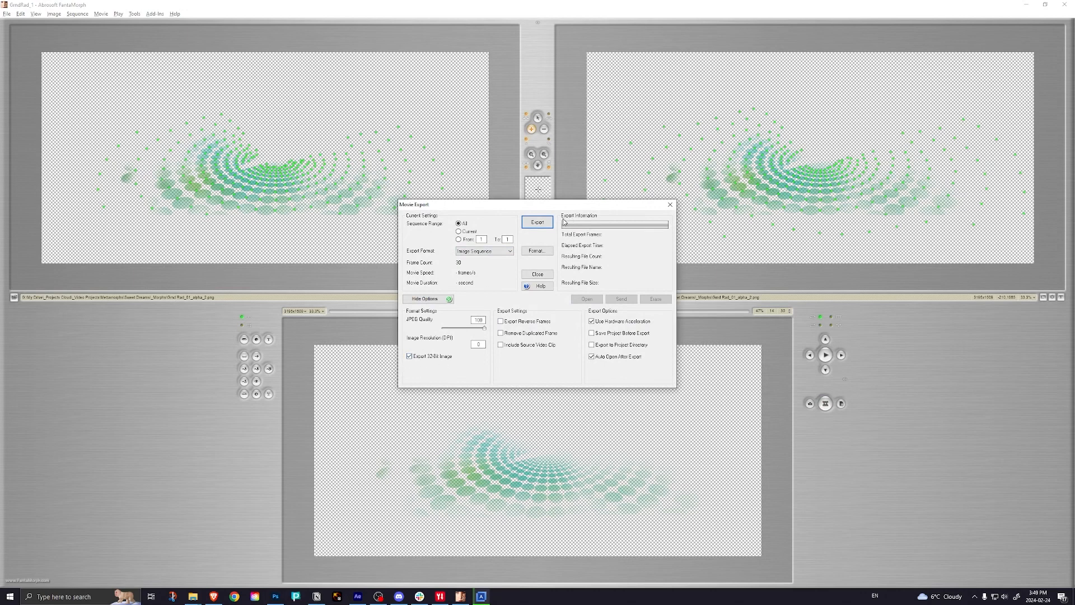
pyautogui.click(538, 223)
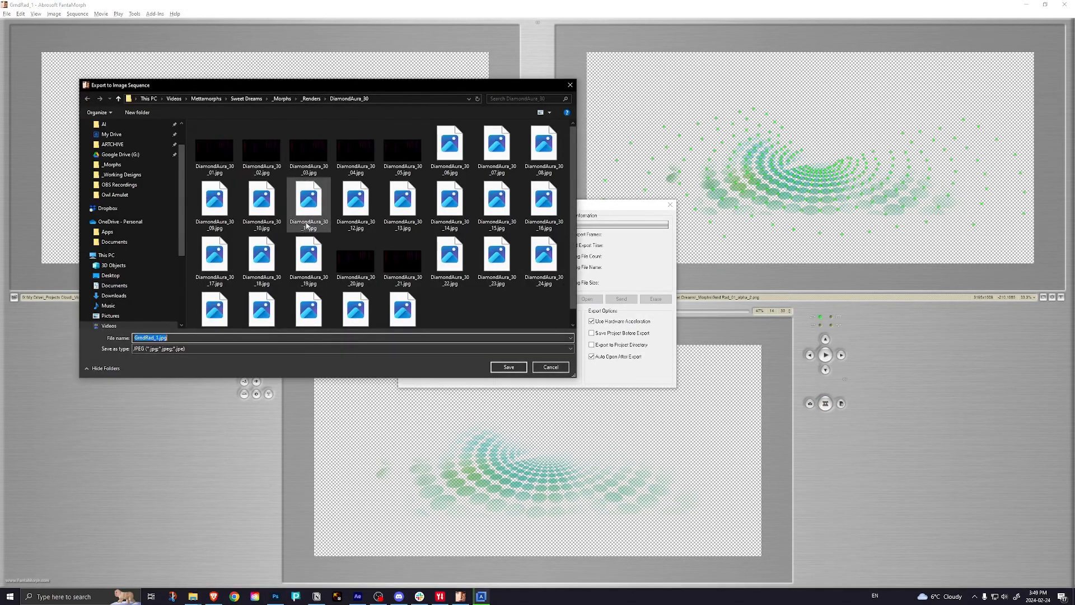
pyautogui.click(314, 102)
pyautogui.rightClick(257, 242)
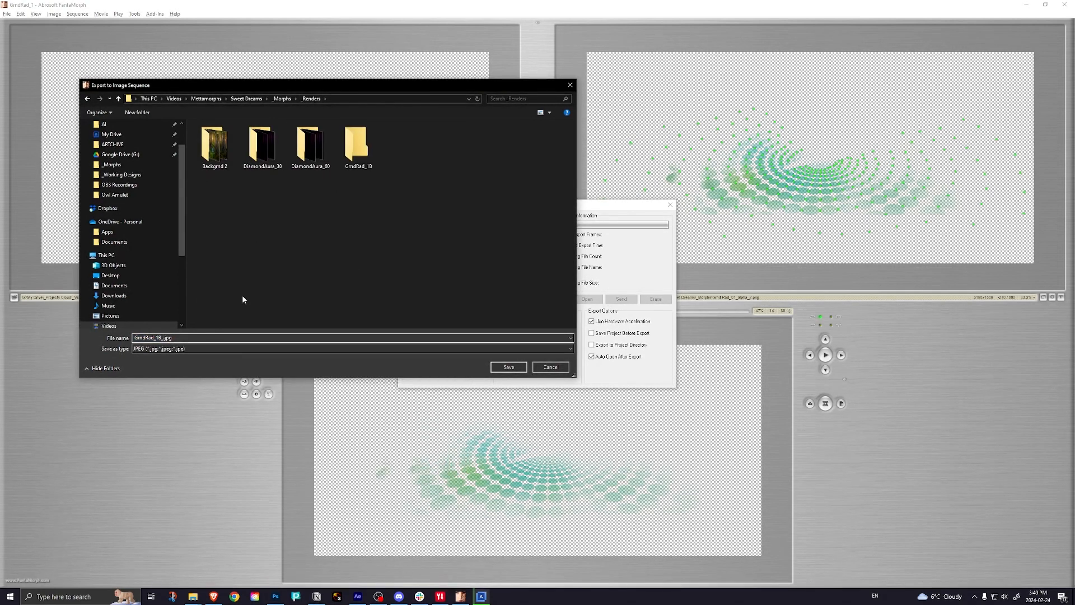
# Step: Export the sequence in BMP format into the GrndRad_1B folder and close the image preview
pyautogui.click(187, 349)
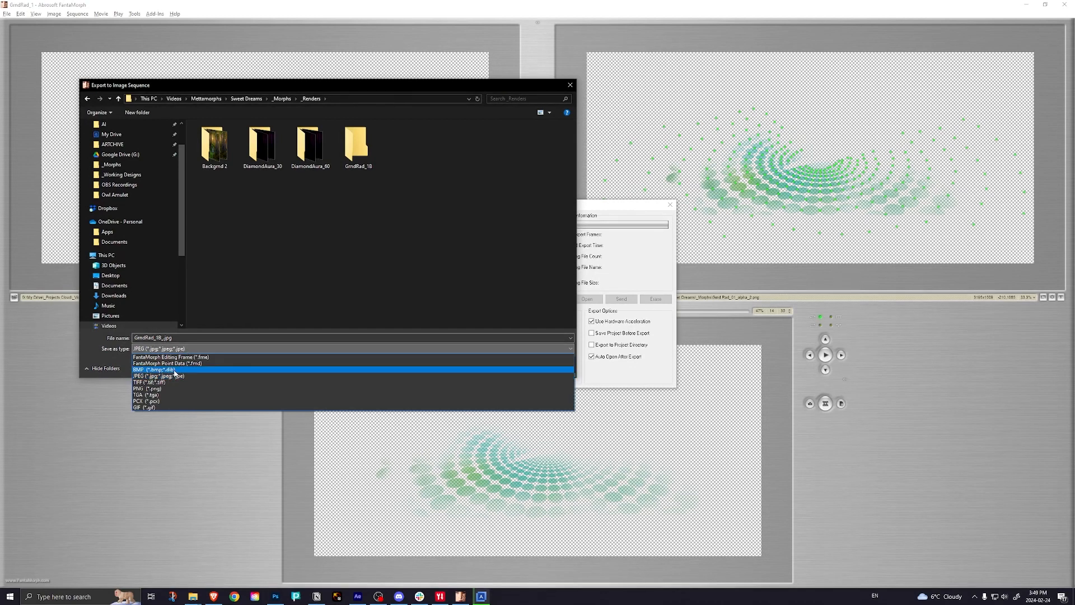
pyautogui.click(168, 370)
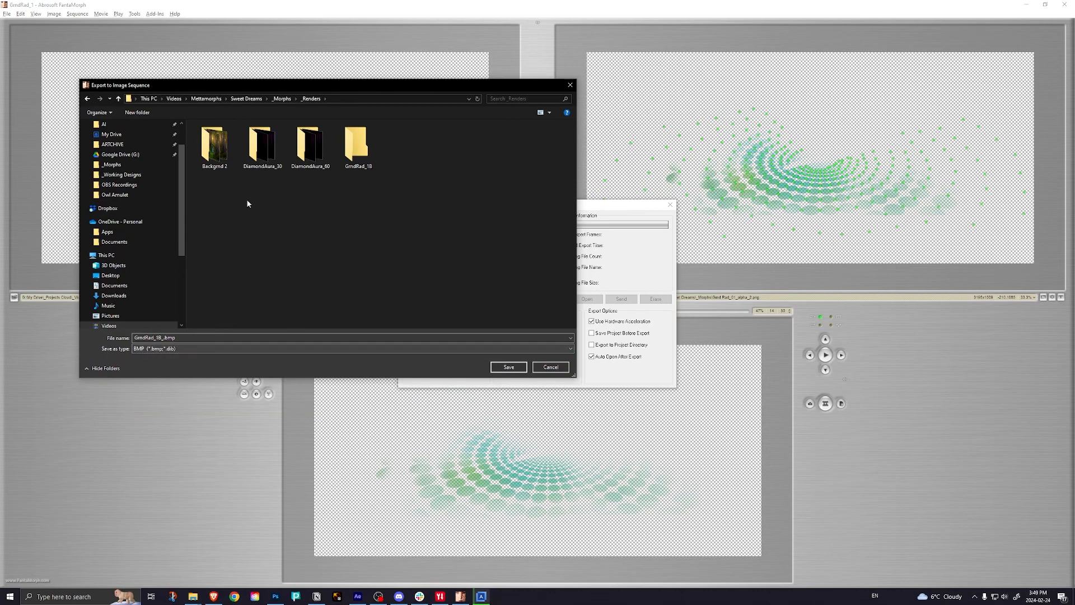
pyautogui.doubleClick(358, 142)
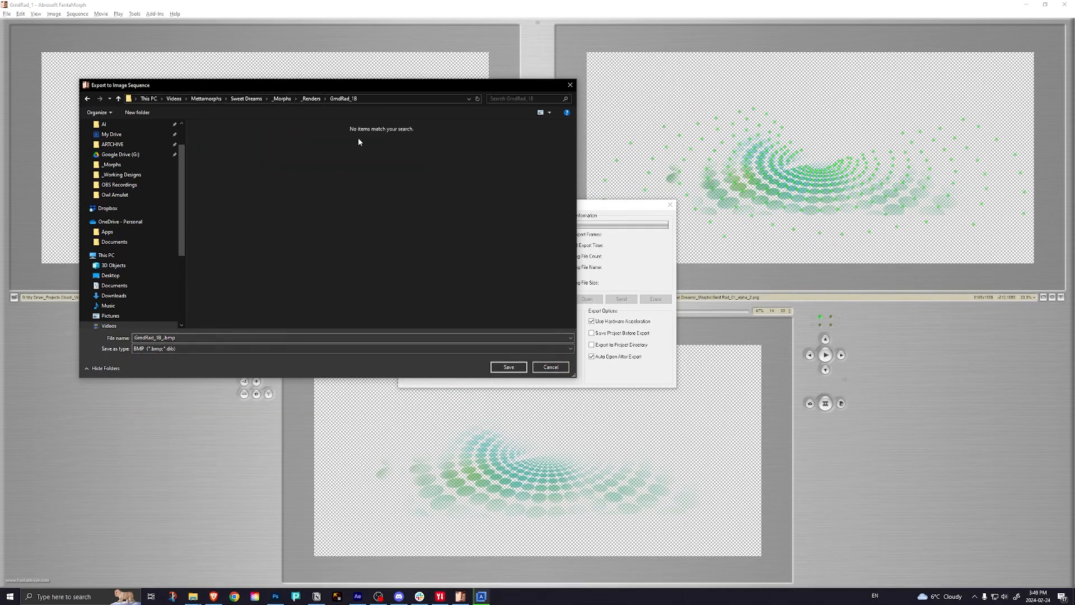
pyautogui.click(509, 366)
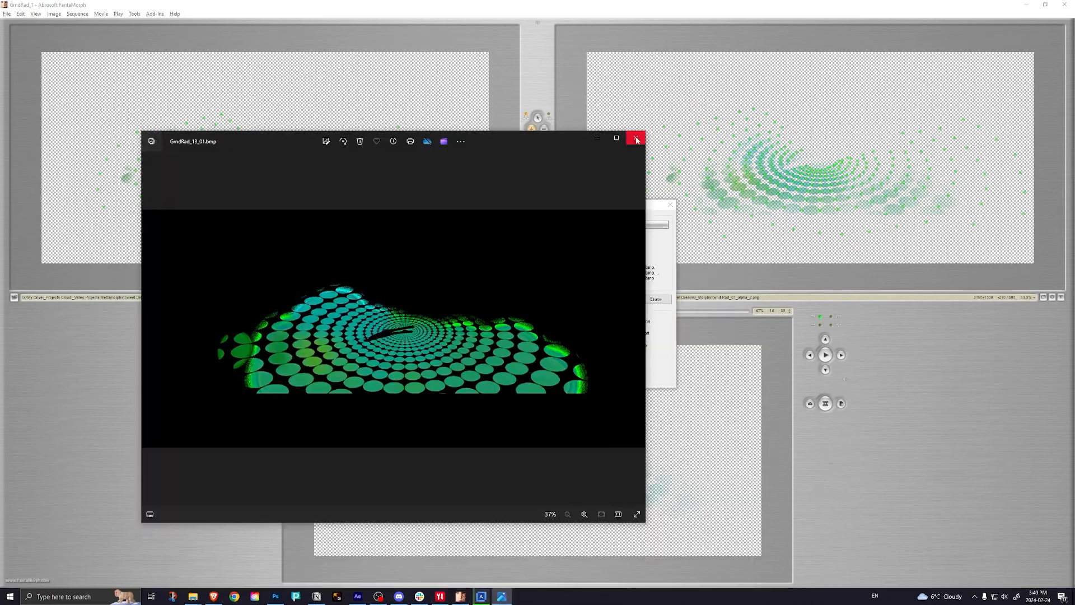
pyautogui.click(637, 140)
# Step: In After Effects, place the GrndRad_1B_[01-30].bmp sequence above the Grnd Spot Rad 1 paint layer and move it over the ground pattern by the deer
pyautogui.click(358, 597)
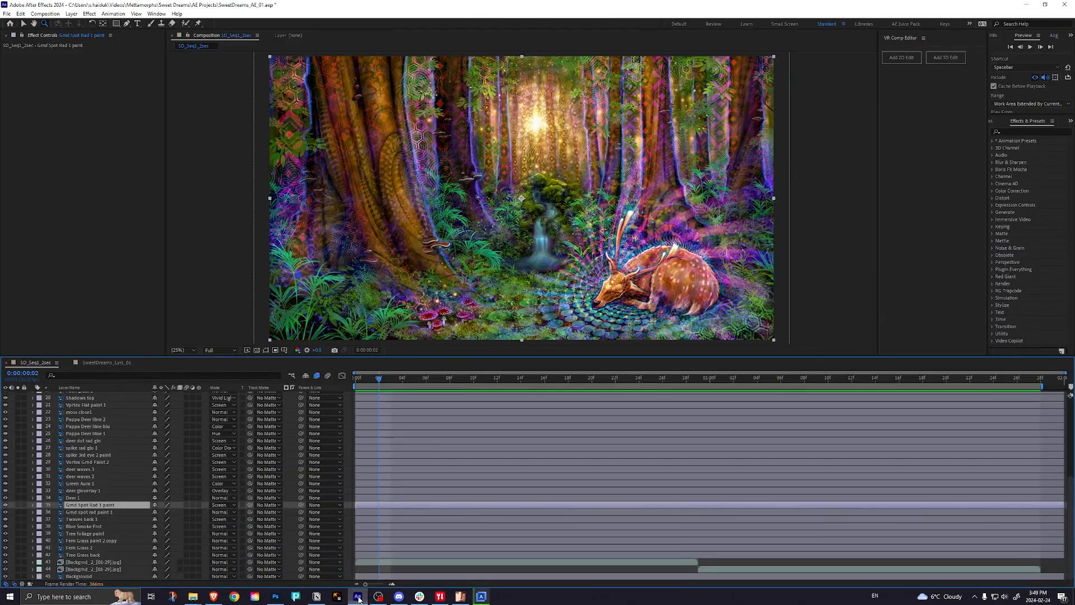
pyautogui.click(51, 143)
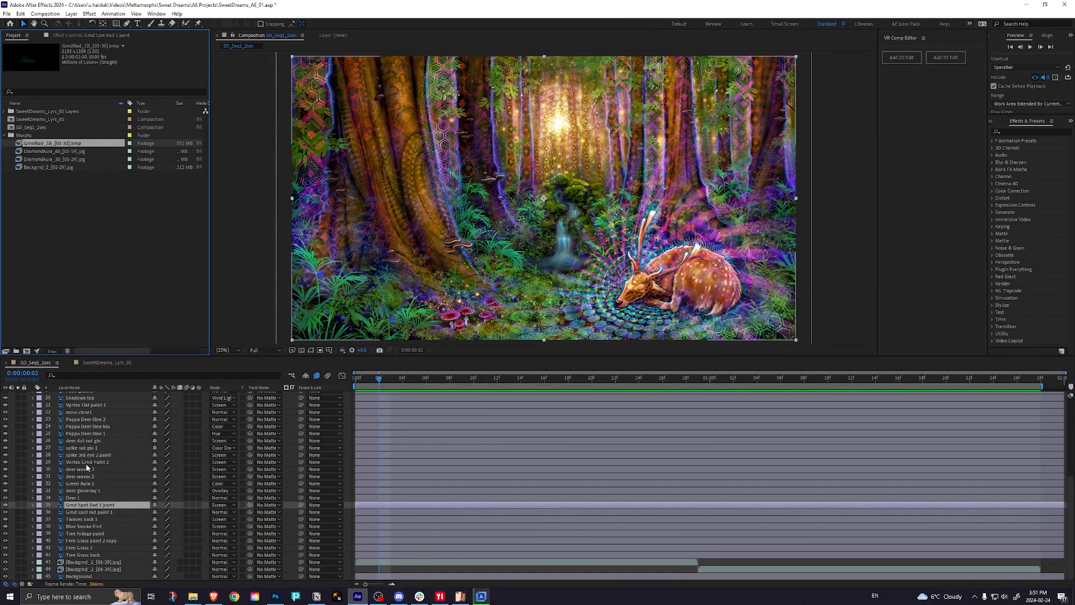
pyautogui.moveTo(56, 145); pyautogui.dragTo(107, 506)
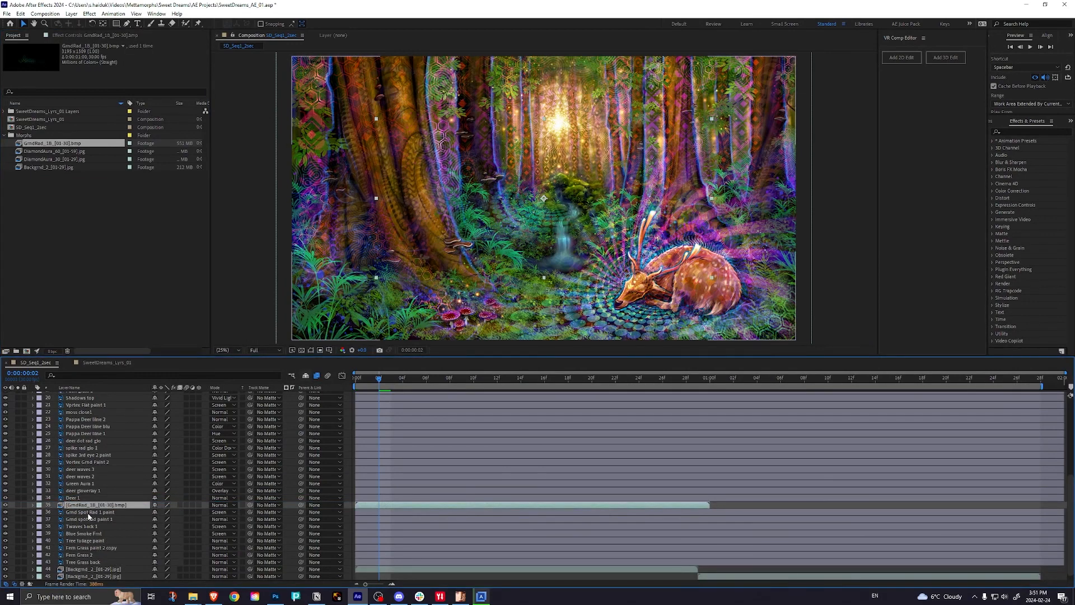
pyautogui.moveTo(559, 214); pyautogui.dragTo(651, 313)
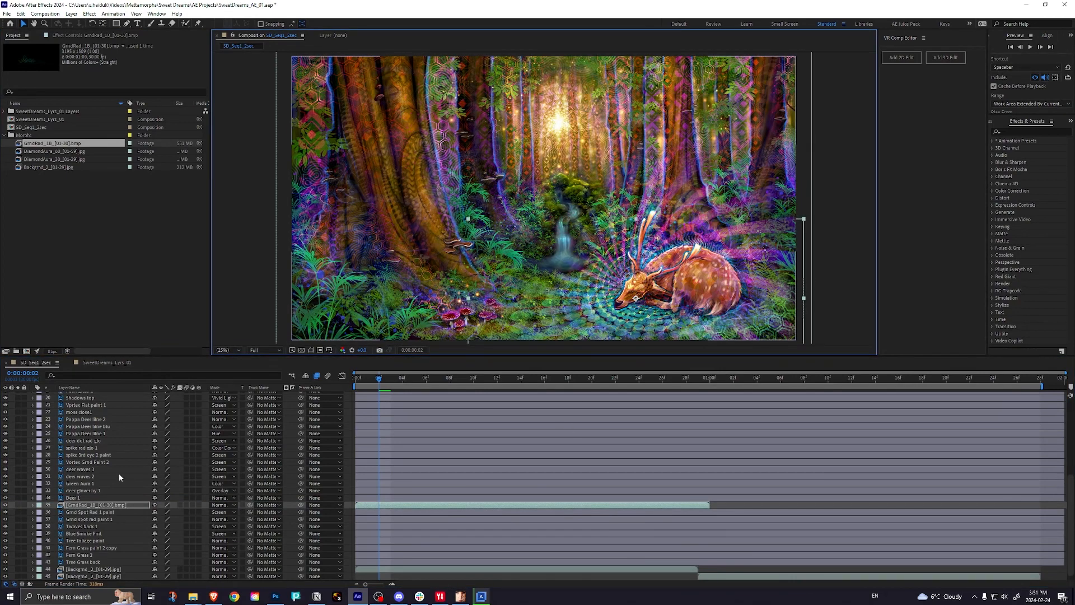
# Step: Solo the GrndRad_1B sequence and the two ground radial paint layers, leaving only the sequence and Grnd spot rad paint 1 soloed
pyautogui.click(17, 505)
pyautogui.click(17, 512)
pyautogui.click(18, 519)
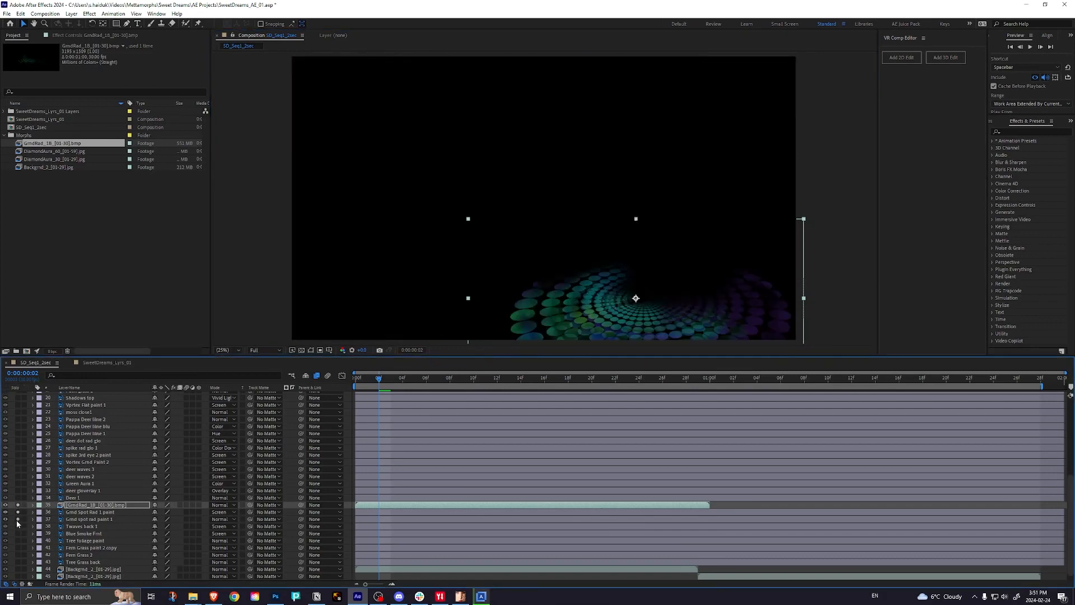
pyautogui.click(17, 519)
pyautogui.click(17, 512)
pyautogui.click(17, 519)
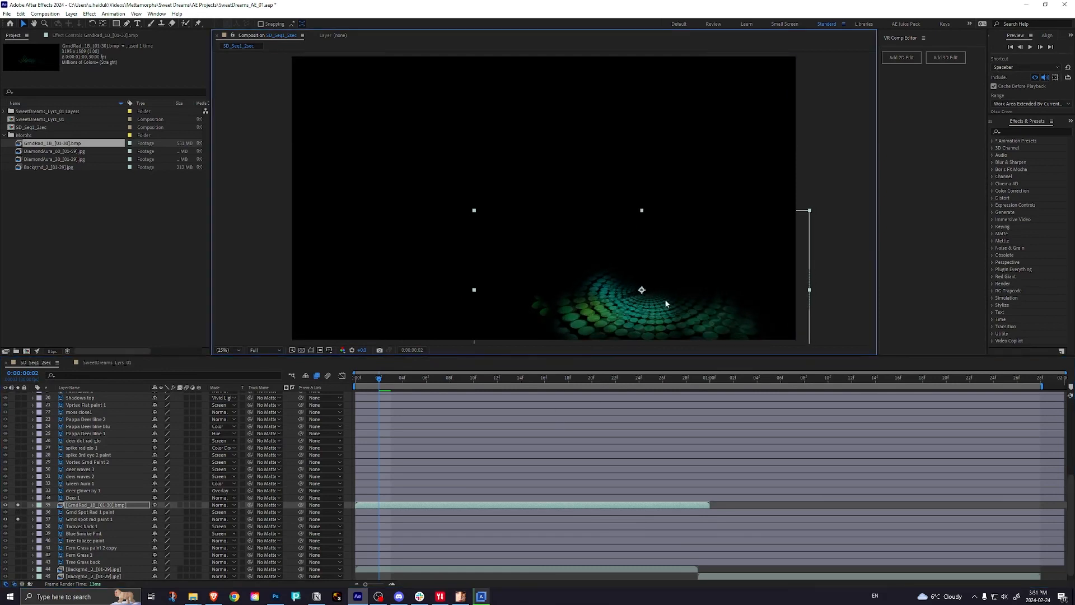
# Step: Align the GrndRad_1B sequence's dot pattern with the soloed Grnd spot rad paint 1 layer, checking it at the first frame
pyautogui.press('z')
pyautogui.click(657, 297)
pyautogui.click(657, 297)
pyautogui.moveTo(489, 177); pyautogui.dragTo(732, 280)
pyautogui.press('v')
pyautogui.moveTo(654, 225); pyautogui.dragTo(630, 240)
pyautogui.moveTo(379, 380); pyautogui.dragTo(355, 380)
pyautogui.moveTo(556, 269); pyautogui.dragTo(606, 278)
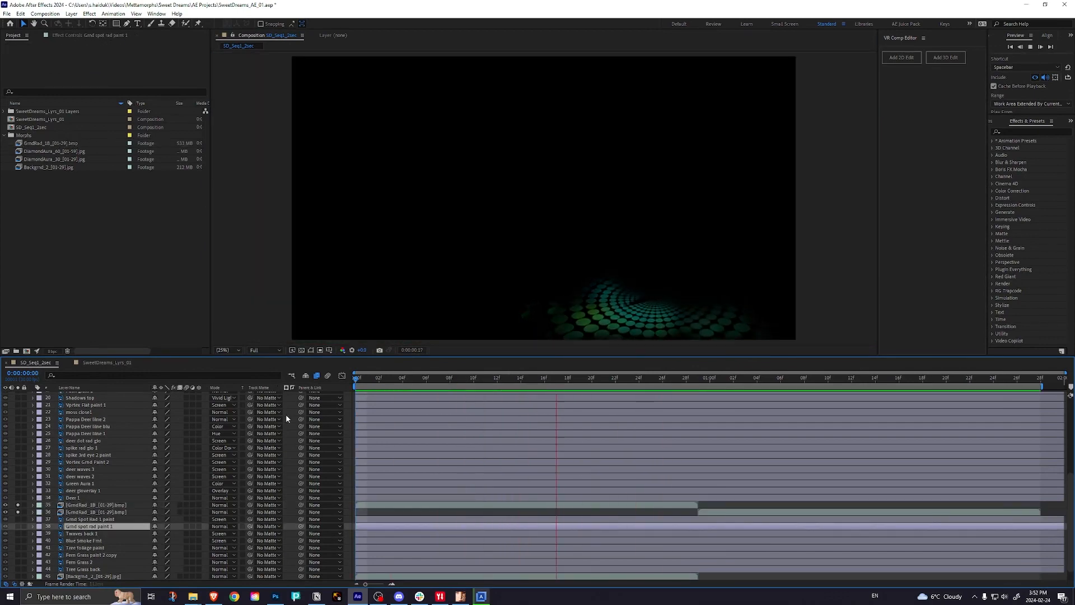
# Step: Check the preview of the two GrndRad_1B layers in the composition and clear the layer selection
pyautogui.press('space')
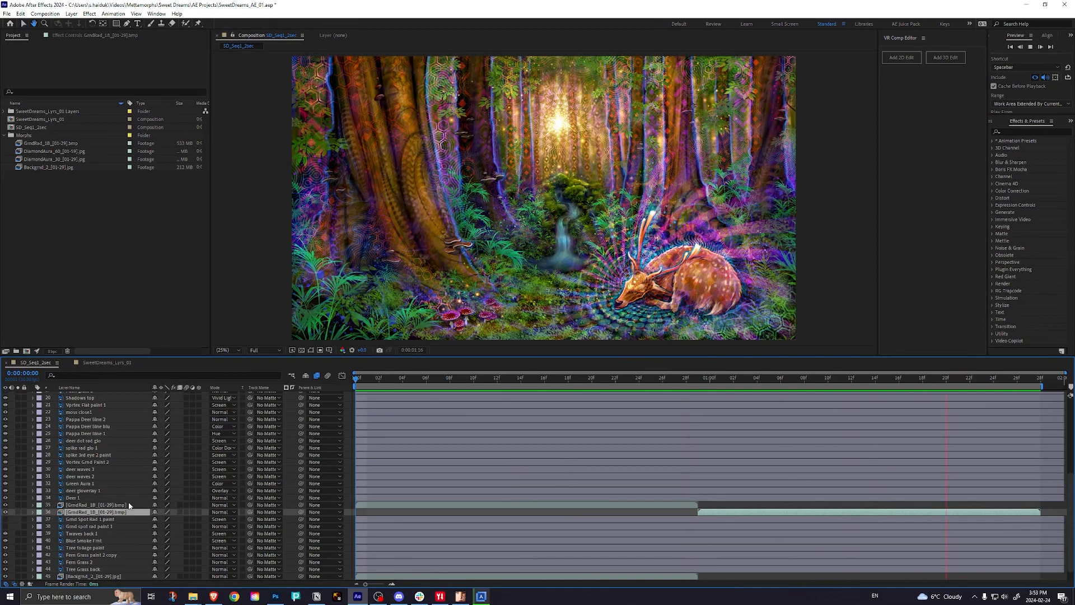
pyautogui.click(129, 505)
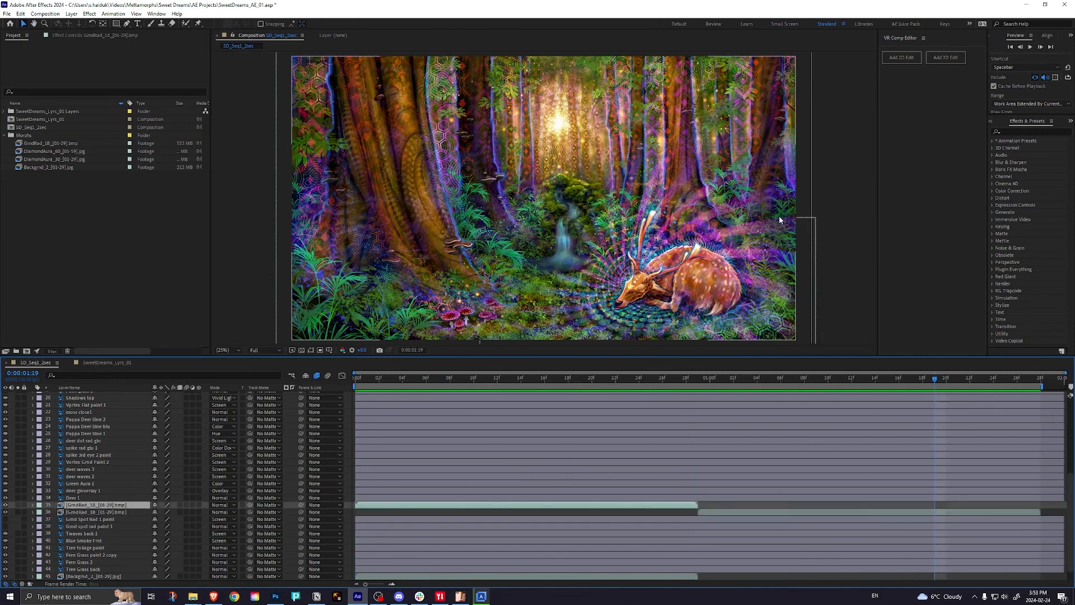
pyautogui.click(841, 189)
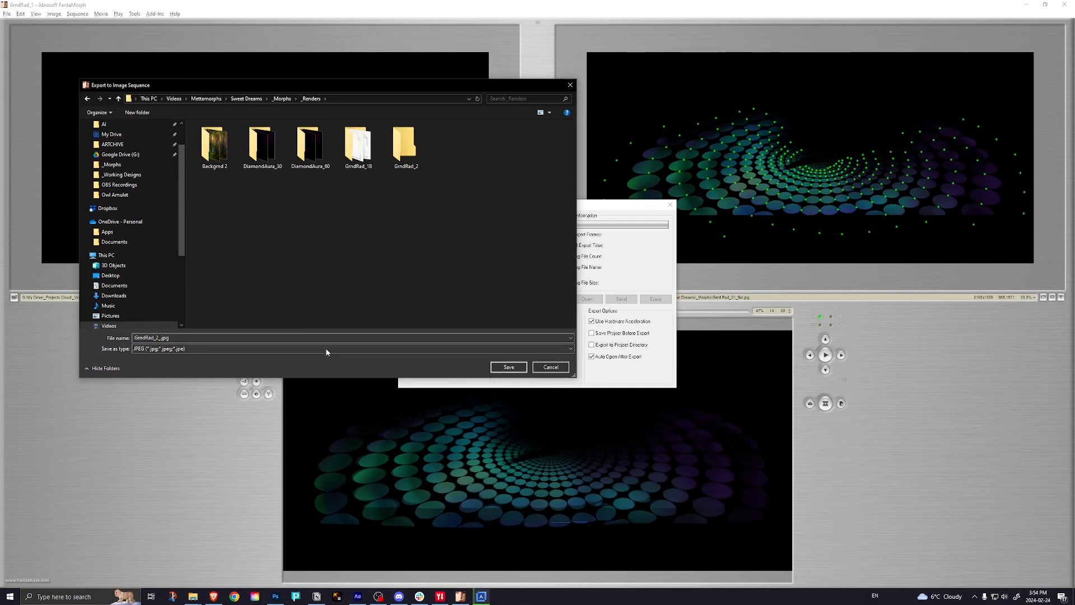
# Step: Export the morph as a JPEG image sequence into the GrndRad_2 folder and dismiss the image preview
pyautogui.click(312, 348)
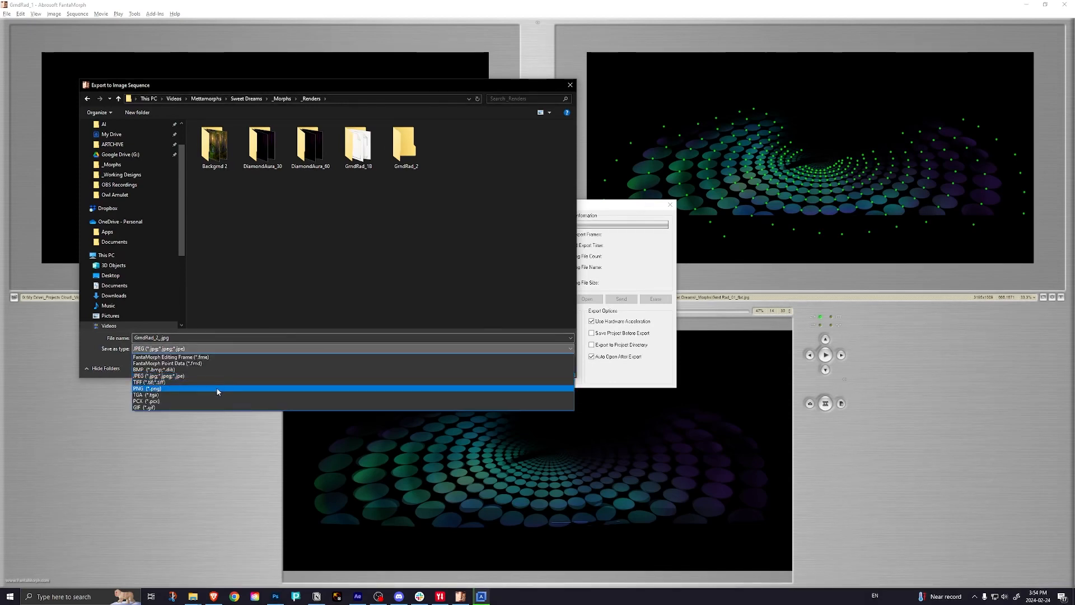
pyautogui.click(186, 376)
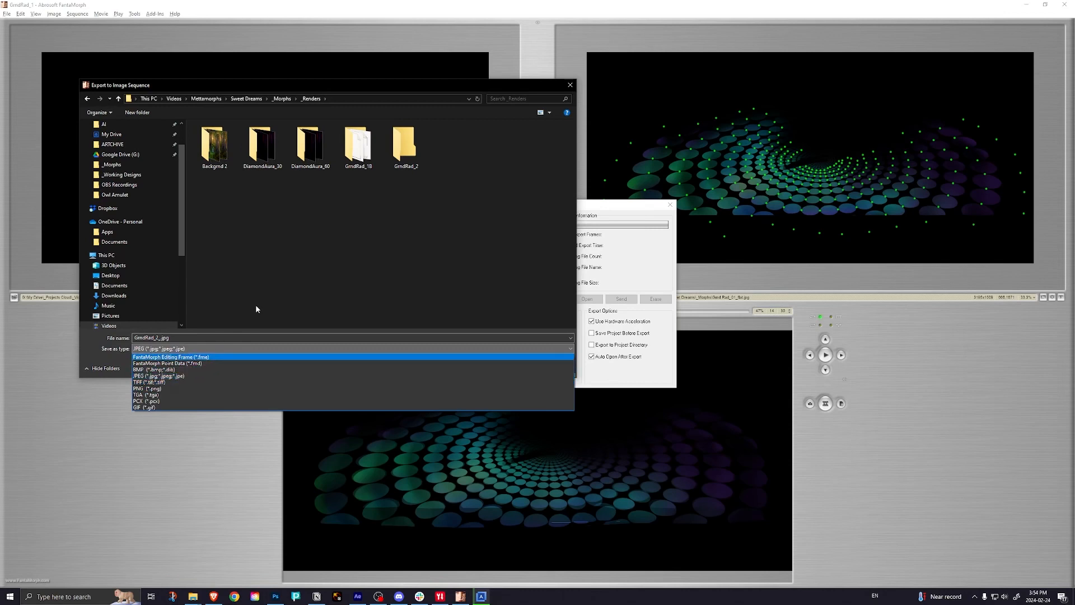
pyautogui.doubleClick(400, 147)
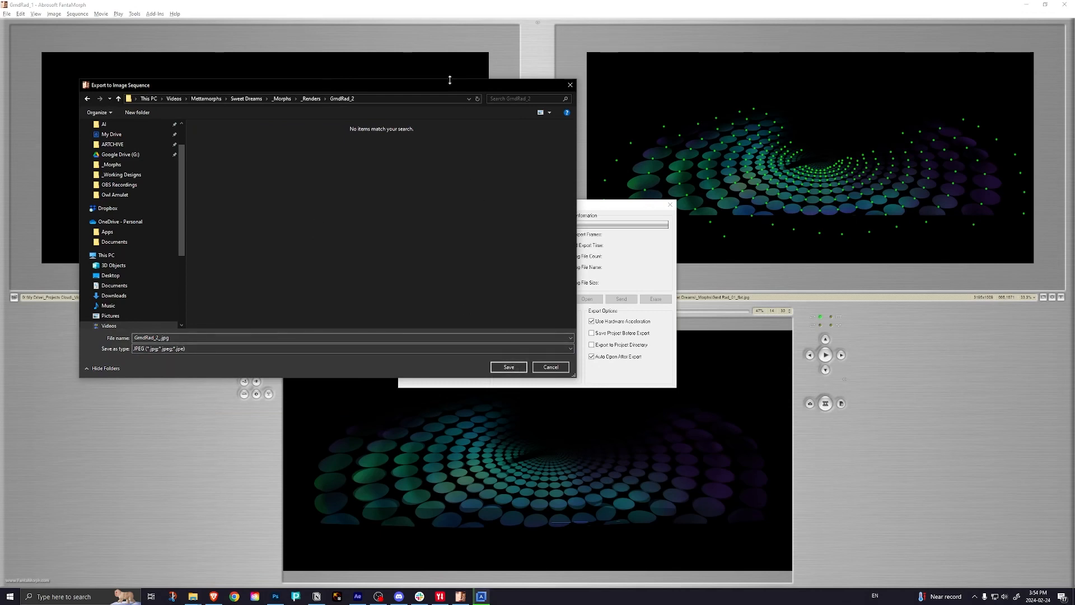
pyautogui.click(514, 369)
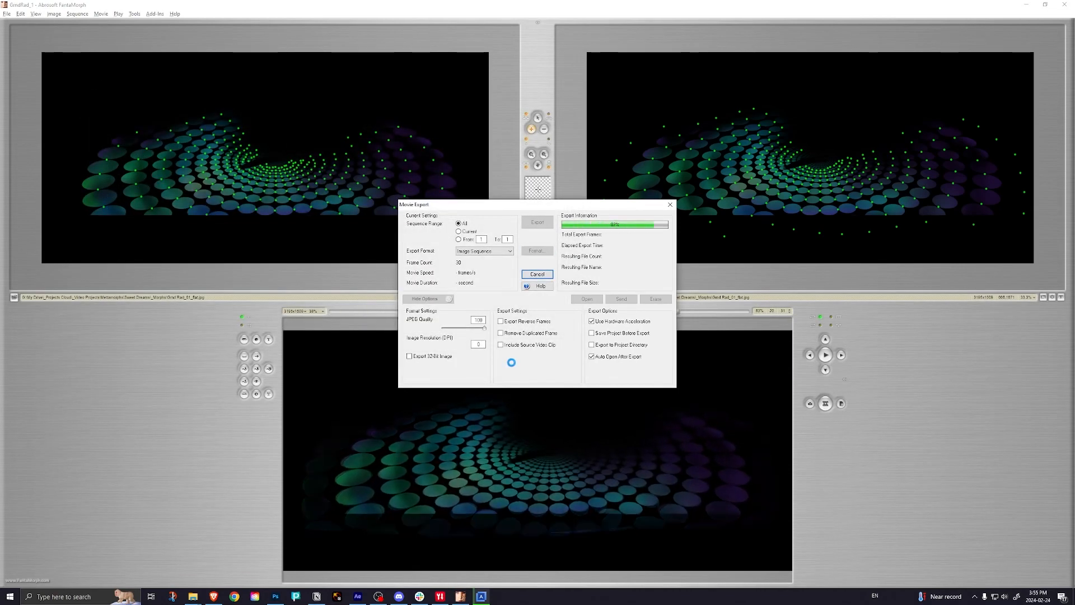
pyautogui.click(636, 138)
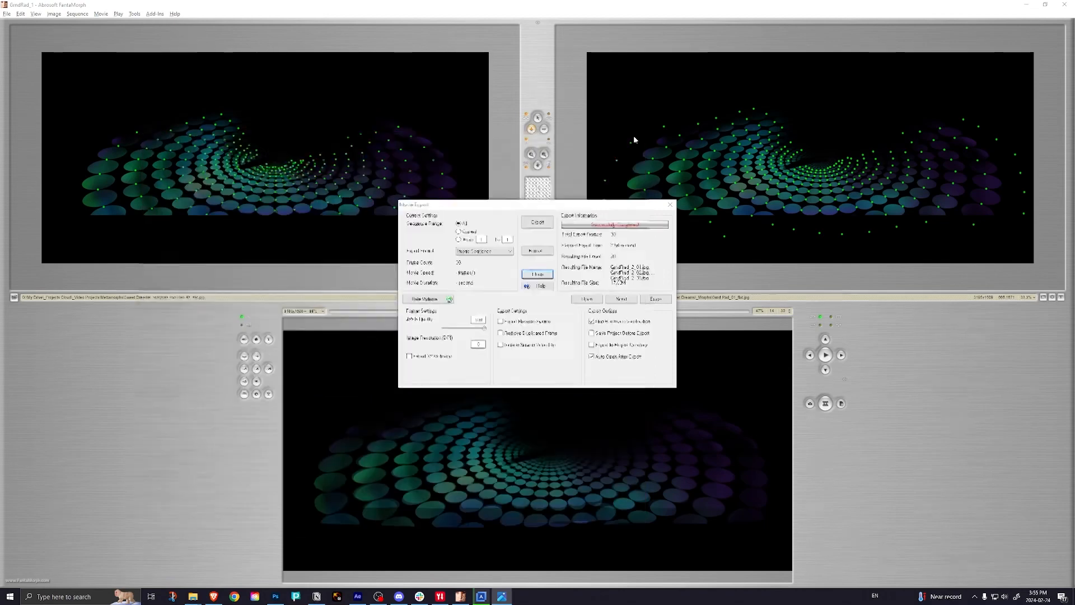
# Step: Switch to After Effects and import the GrndRad_2 folder from _Renders as an image sequence into the Morphs folder
pyautogui.click(359, 598)
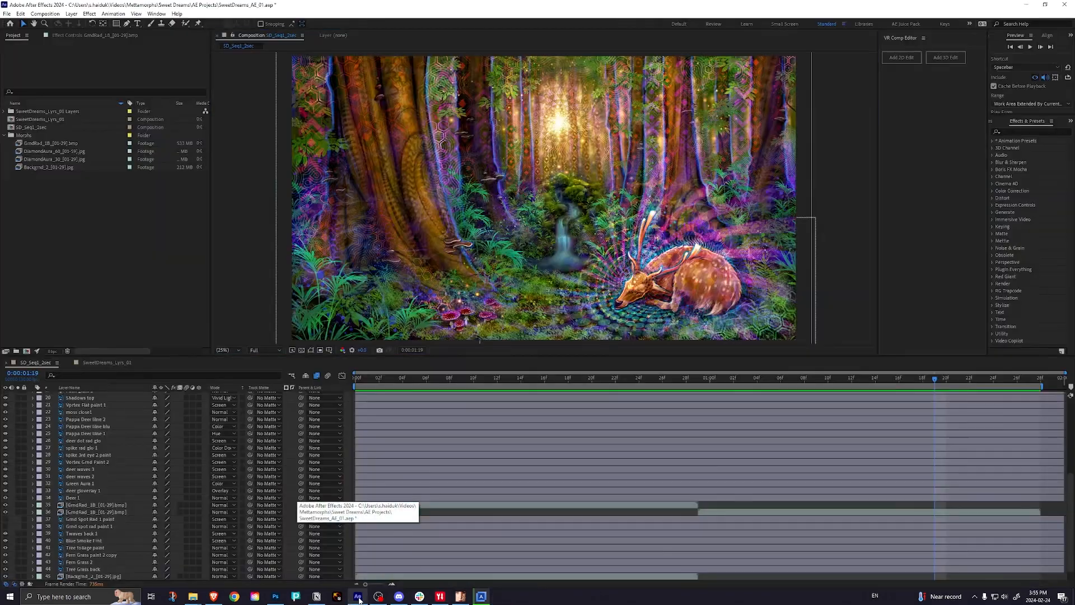
pyautogui.click(31, 136)
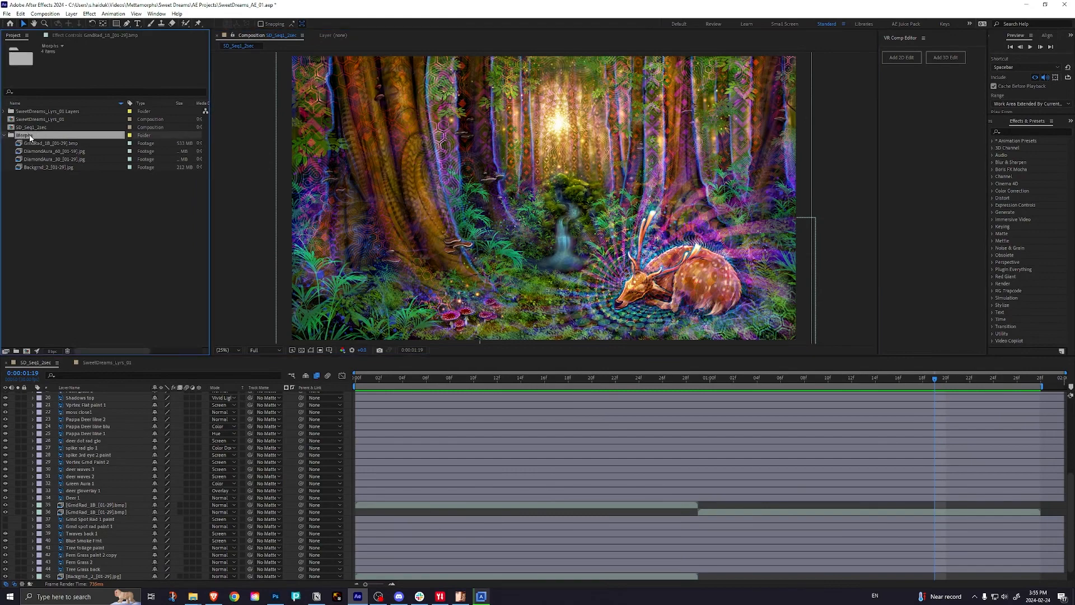
pyautogui.hotkey('ctrl', 'i')
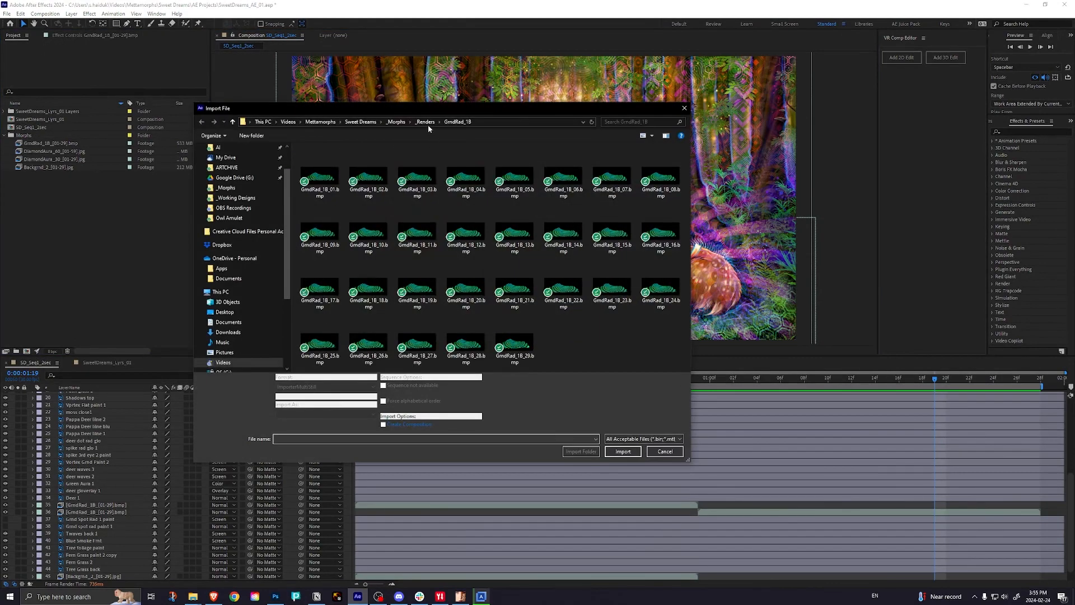
pyautogui.click(425, 122)
pyautogui.click(515, 168)
pyautogui.click(580, 452)
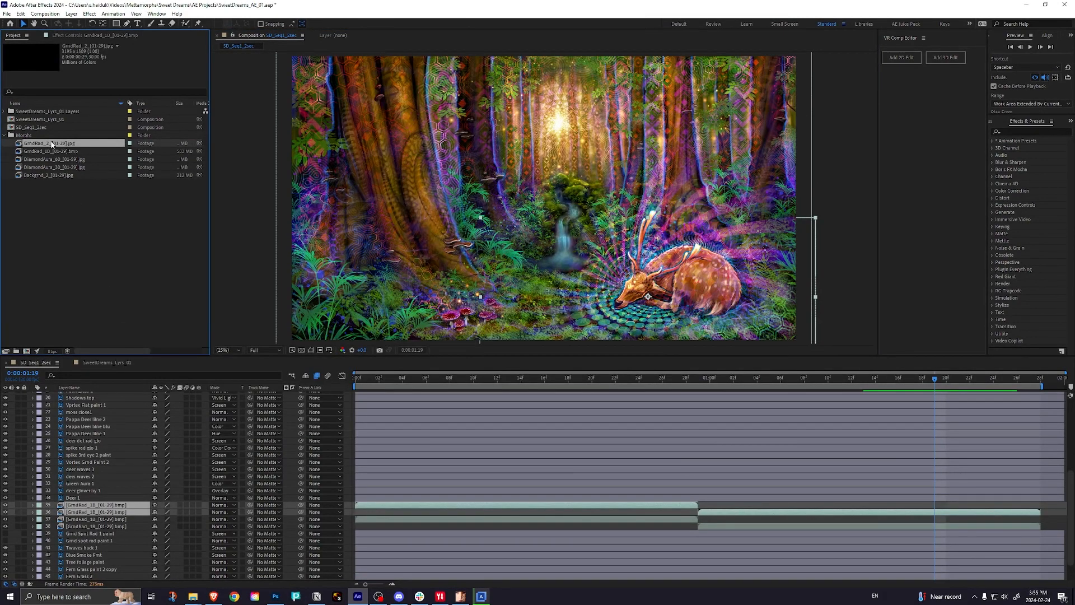
# Step: Replace the source of the top two GrndRad_1B layers with GrndRad_2_[01-29].jpg and set their blending mode to Screen
pyautogui.moveTo(51, 146); pyautogui.dragTo(114, 508)
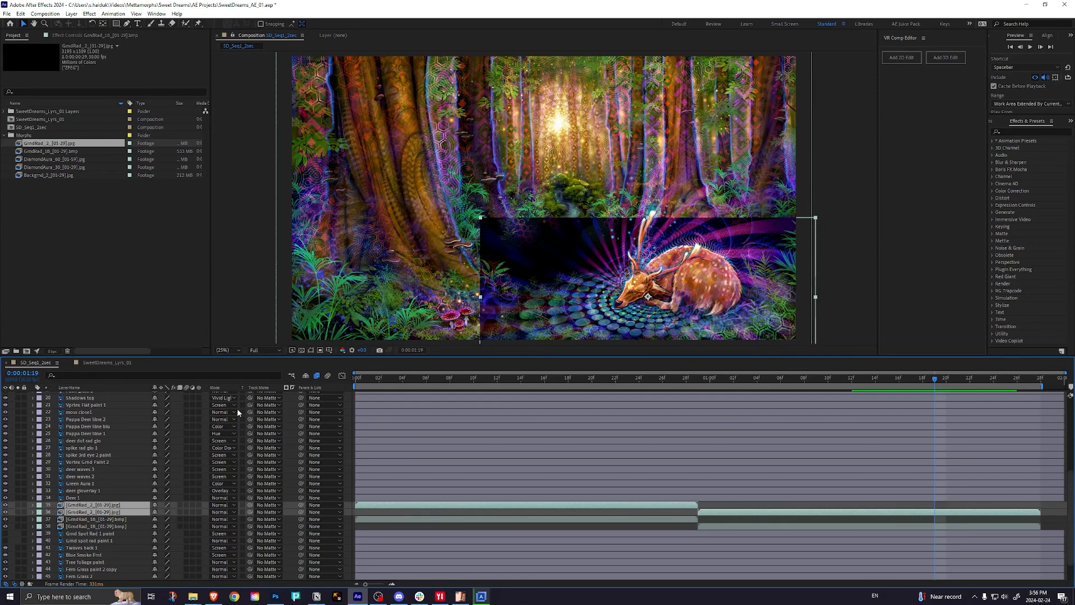
pyautogui.click(224, 511)
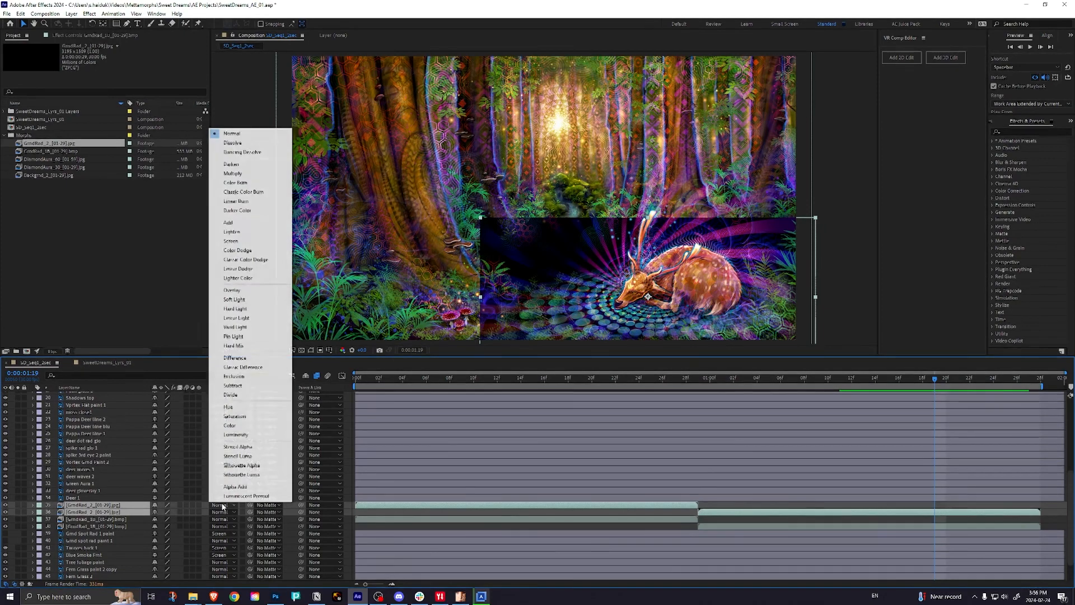
pyautogui.click(234, 242)
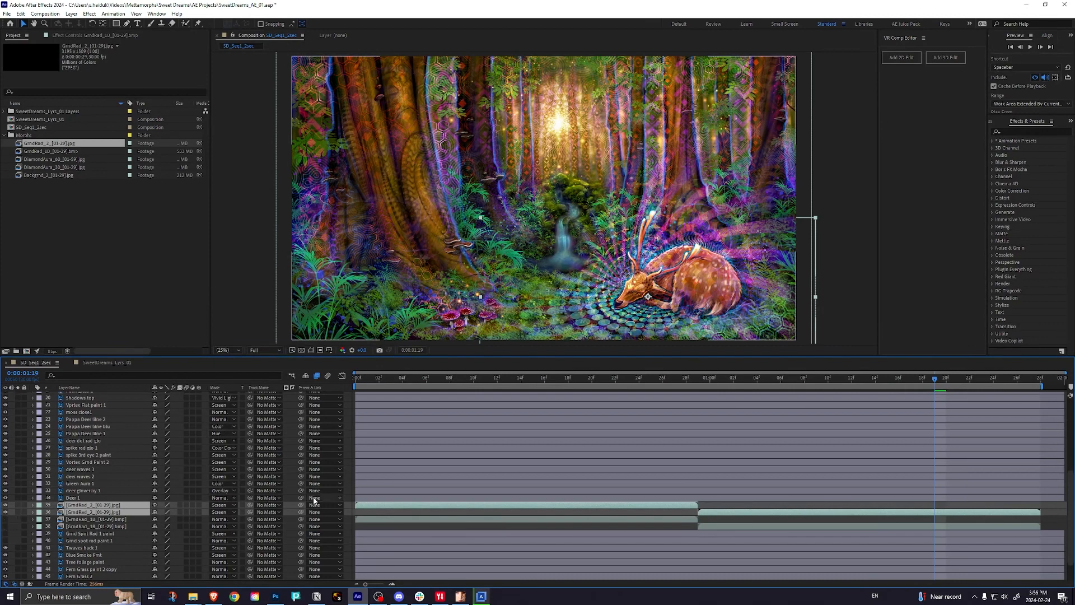
# Step: Return to the first frame and redo the changes that show the GrndRad_2 layers and hide Grnd Spot Rad 1 paint
pyautogui.moveTo(439, 376); pyautogui.dragTo(325, 377)
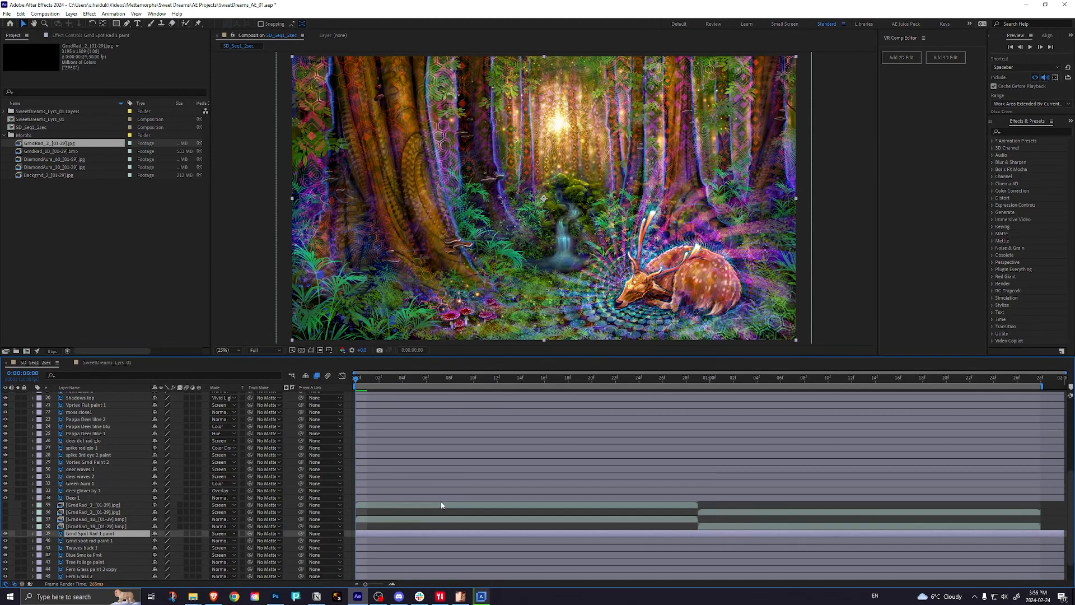
pyautogui.hotkey('ctrl', 'shift', 'z')
pyautogui.hotkey('ctrl', 'shift', 'z')
pyautogui.hotkey('ctrl', 'shift', 'z')
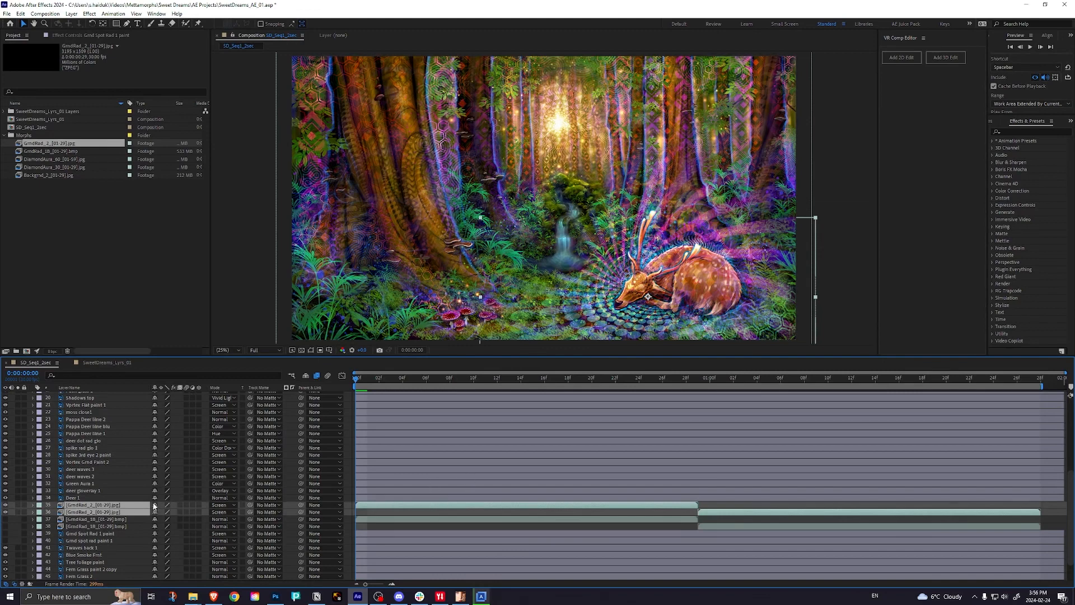
# Step: Delete the two GrndRad_1B_[01-29].bmp layers and play the composition preview
pyautogui.click(100, 520)
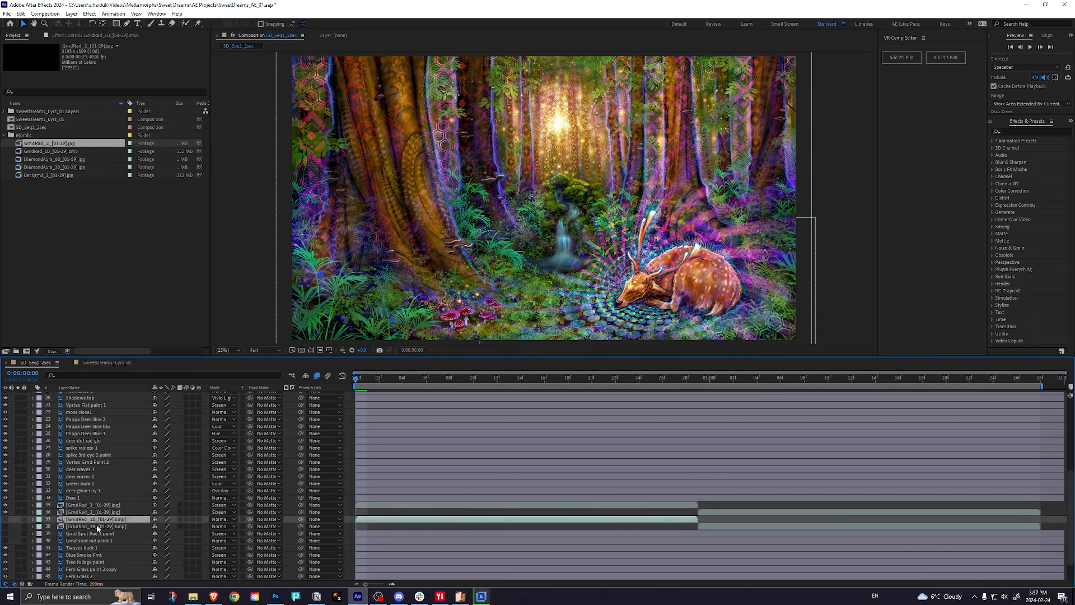
pyautogui.keyDown('shift'); pyautogui.click(98, 525); pyautogui.keyUp('shift')
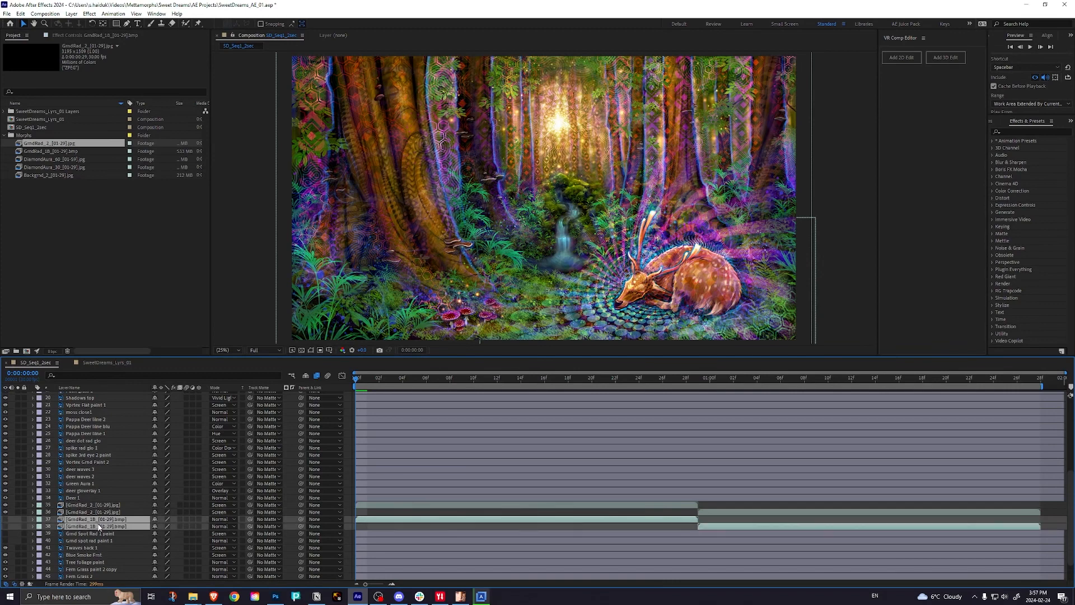
pyautogui.press('Delete')
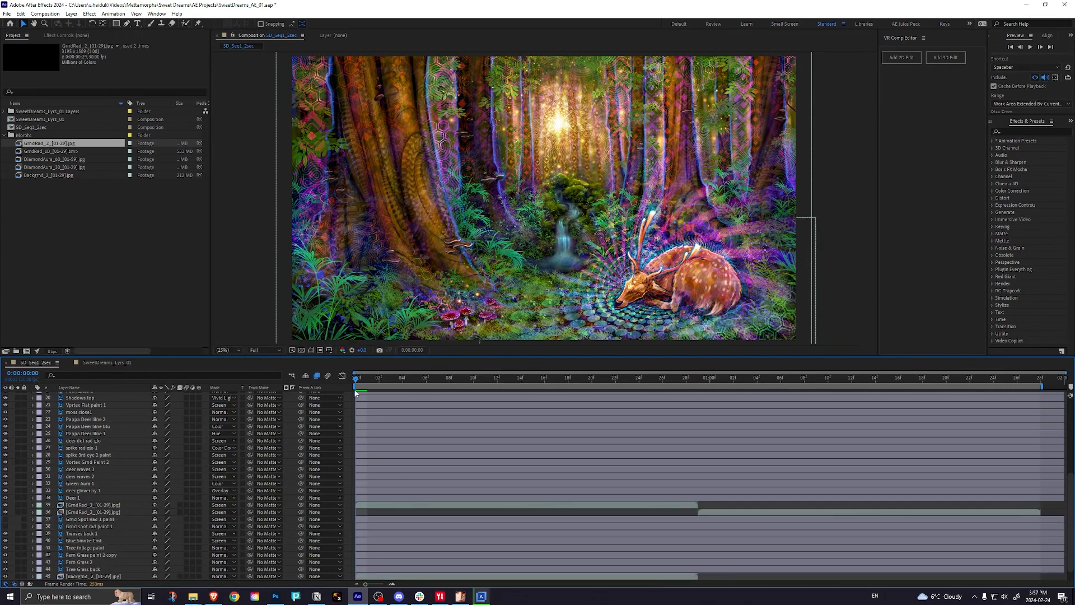
pyautogui.press('space')
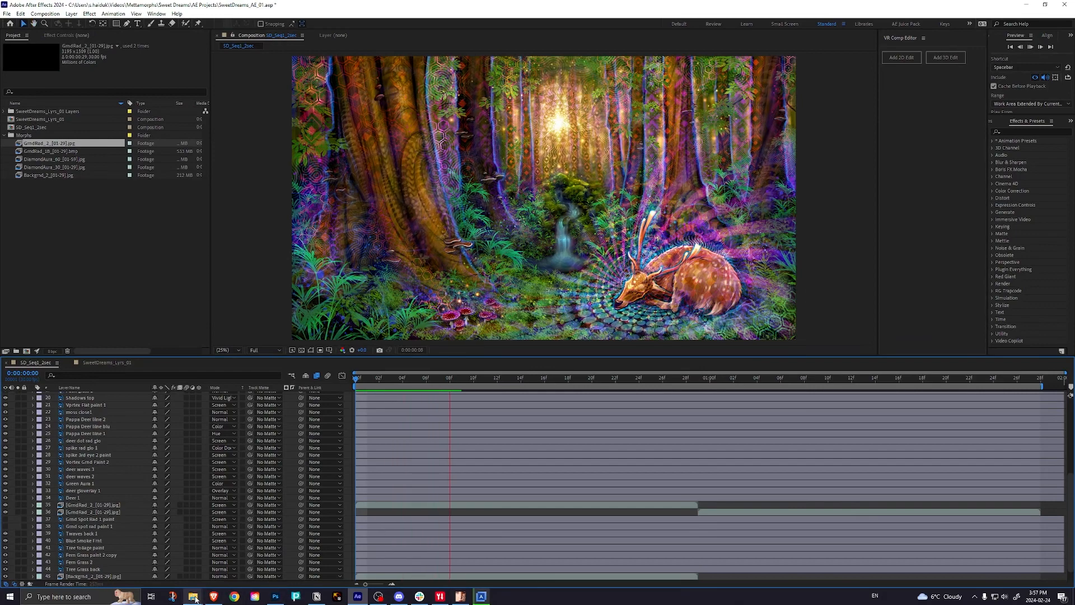
# Step: In the _Morphs folder in File Explorer, compare previews of Grnd Rad_01_alpha_1.png, Grnd Rad_01_alpha_2.png and Grnd Rad_01_flat.jpg
pyautogui.moveTo(193, 597)
pyautogui.click(146, 573)
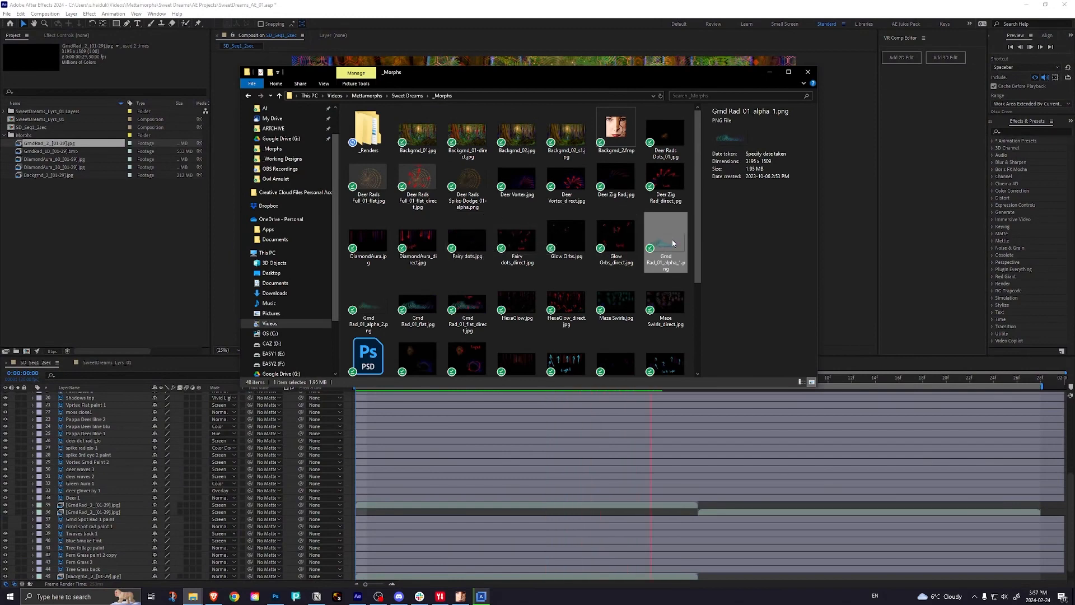
pyautogui.press('space')
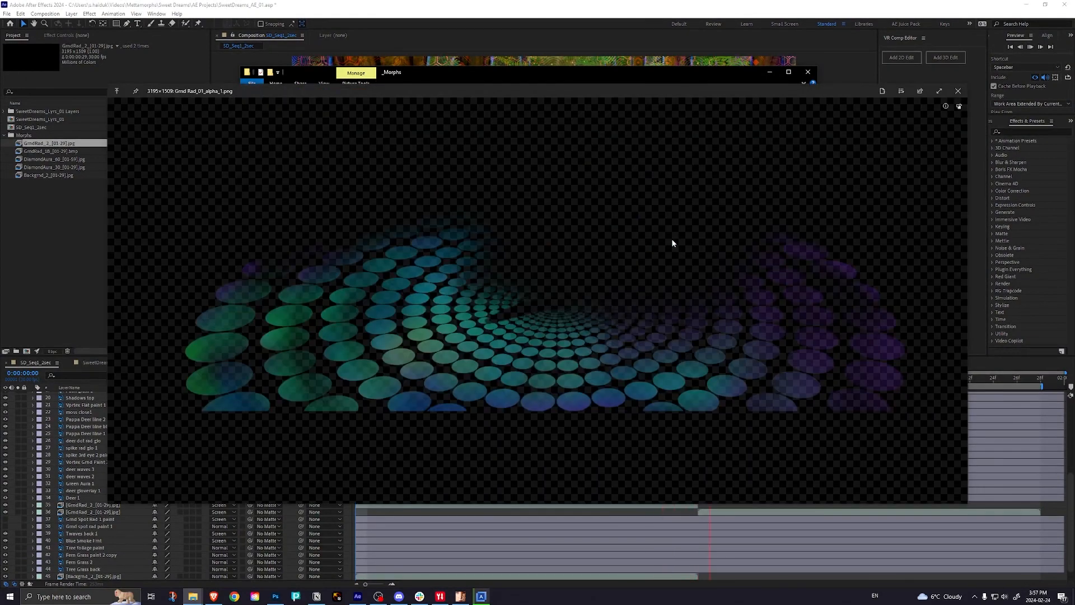
pyautogui.press('Down')
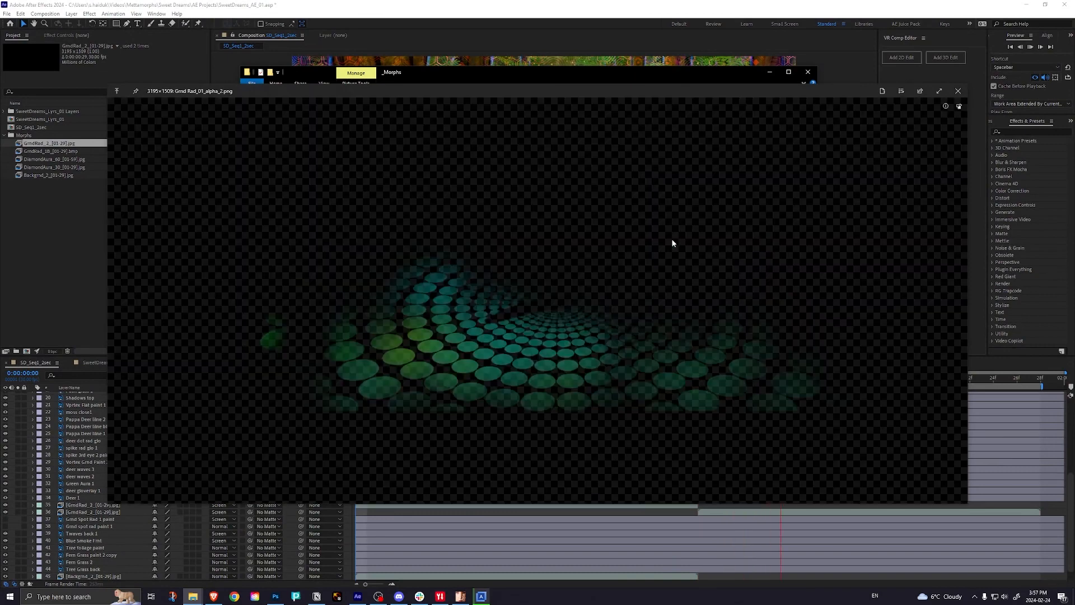
pyautogui.press('Up')
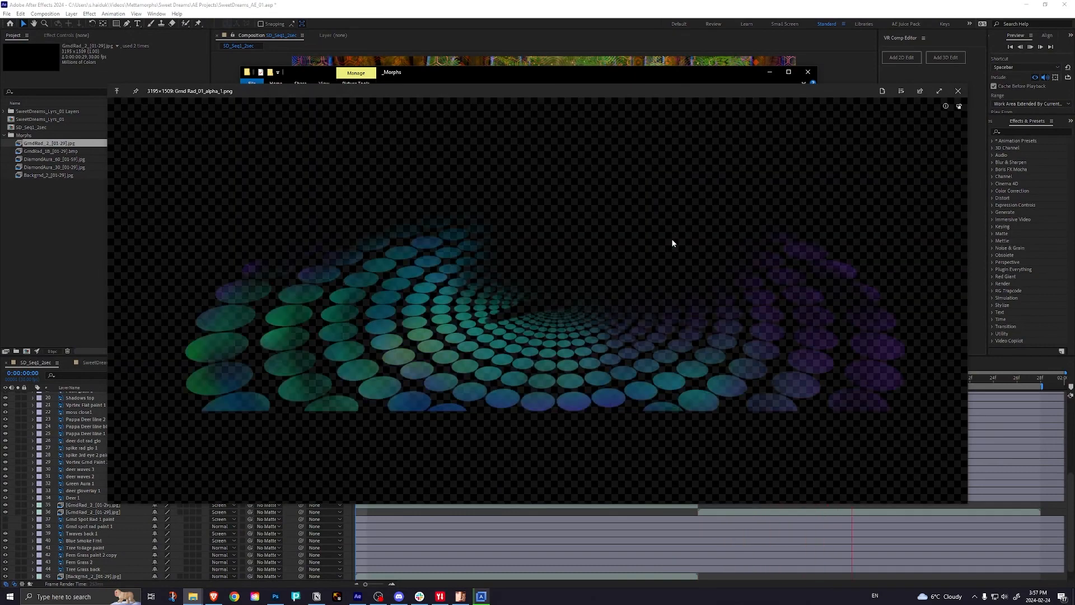
pyautogui.press('Down')
pyautogui.press('Down')
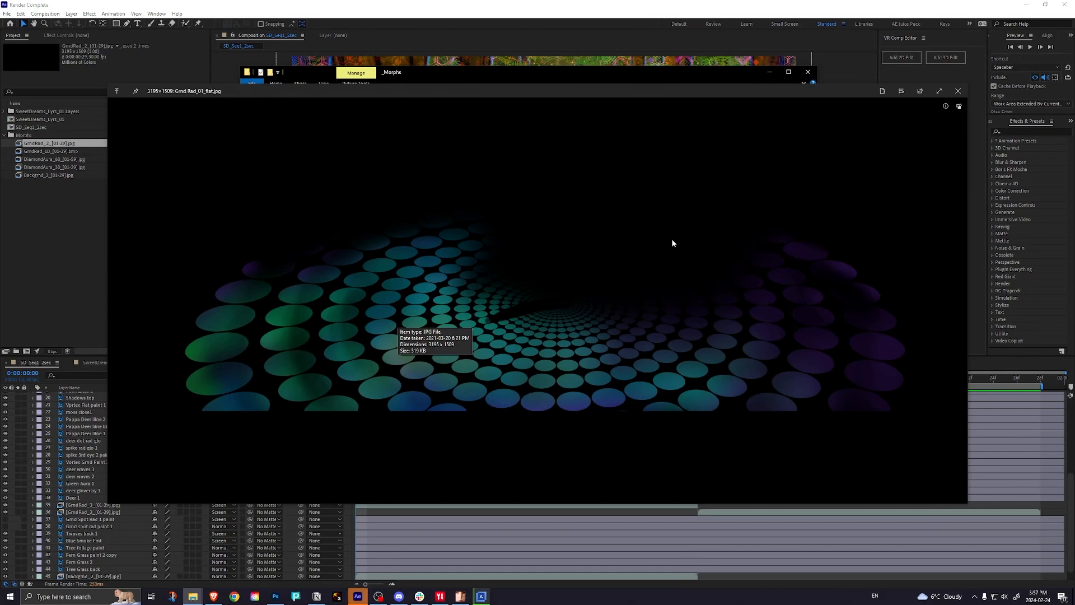
pyautogui.press('Right')
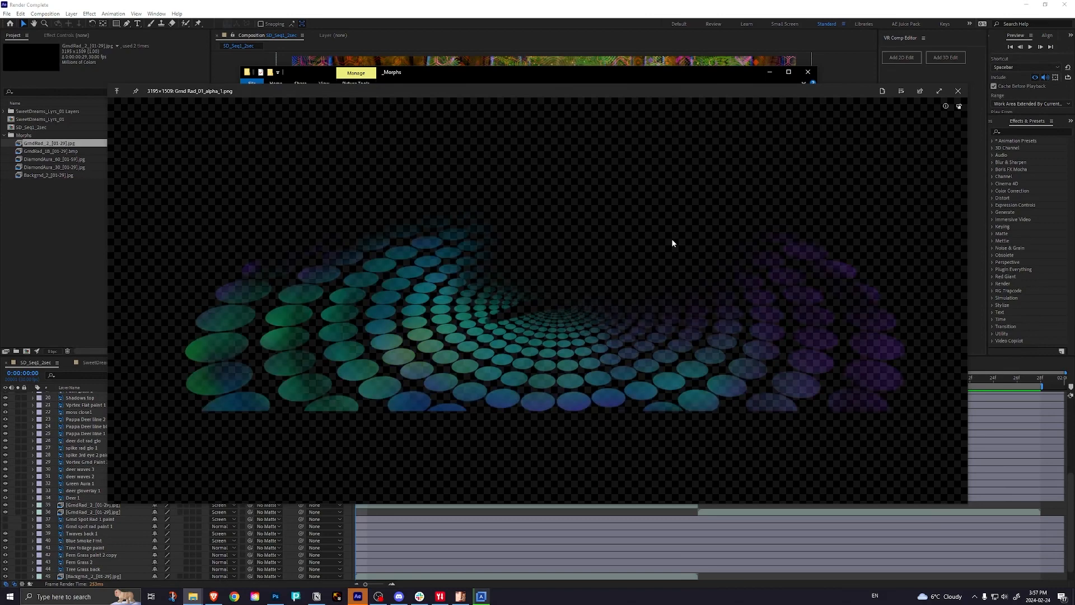
pyautogui.press('Right')
pyautogui.press('Right')
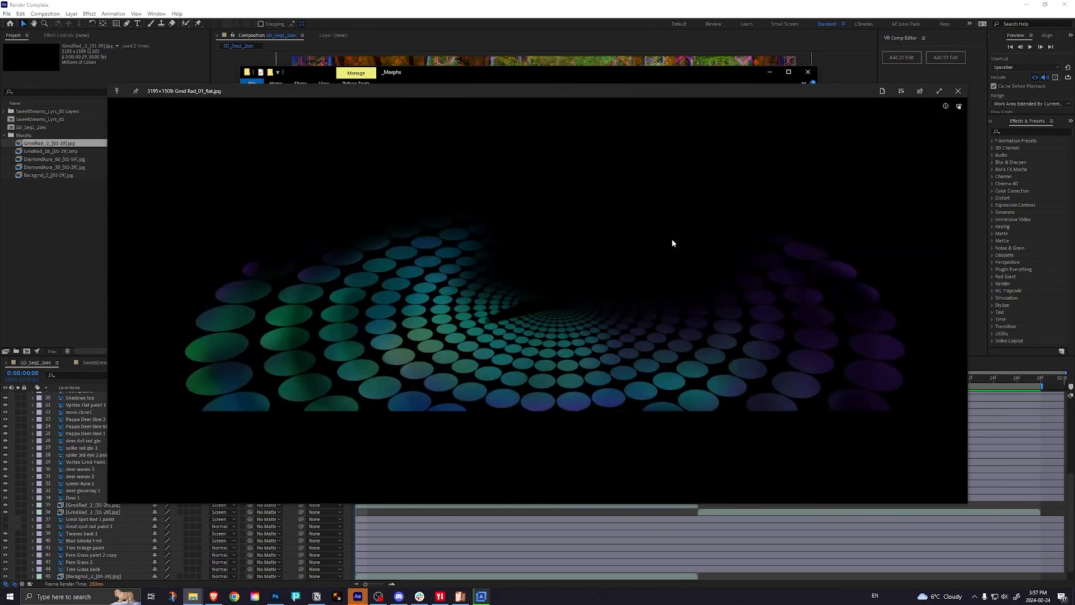
pyautogui.press('Left')
pyautogui.press('Right')
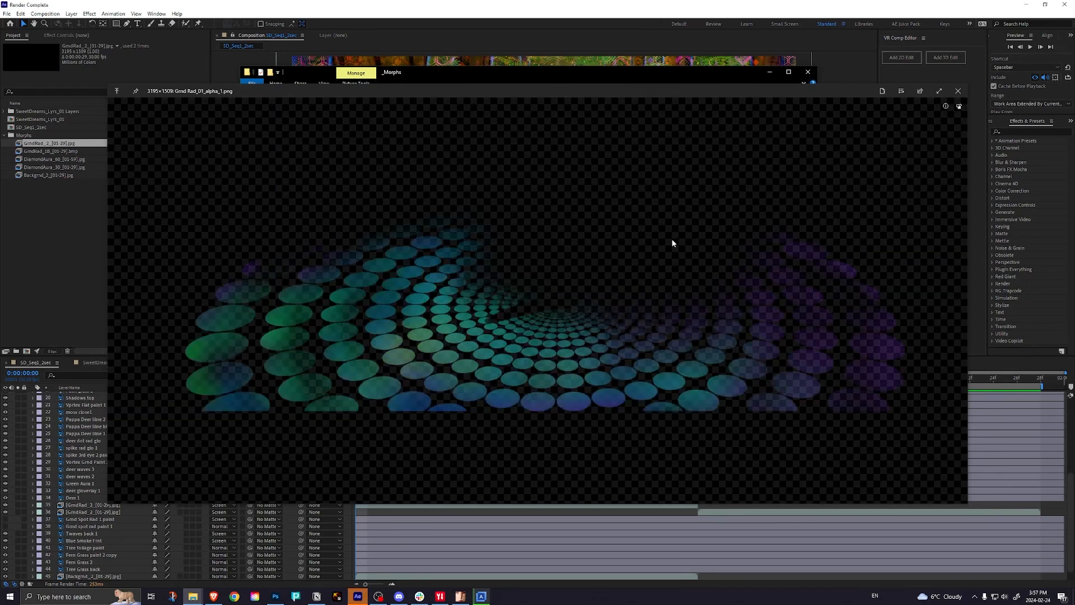
pyautogui.press('Left')
pyautogui.press('Left')
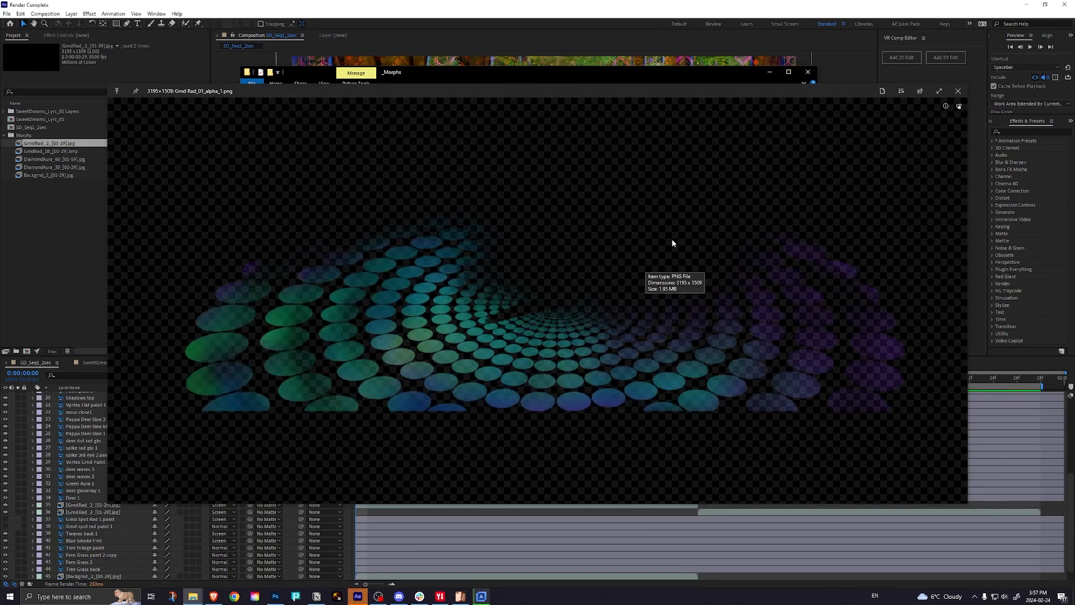
pyautogui.press('Right')
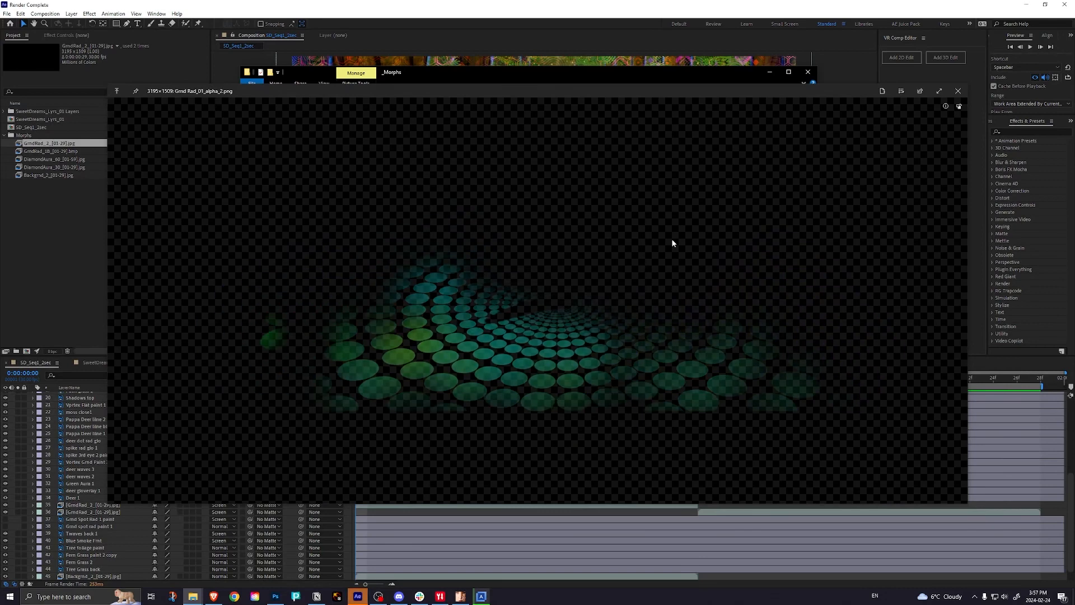
pyautogui.press('Right')
pyautogui.press('Right')
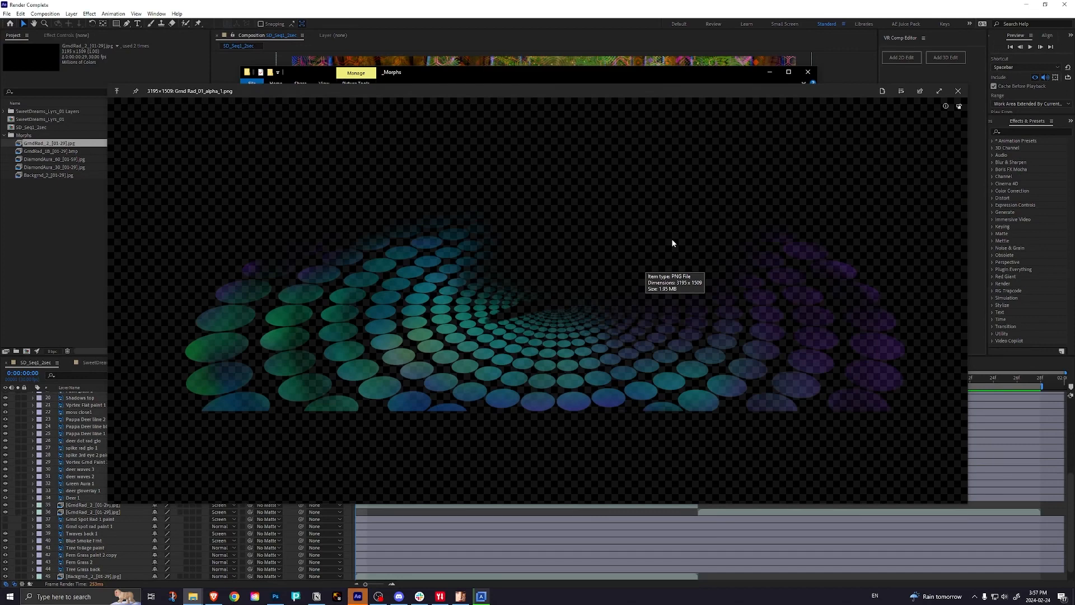
# Step: Close the image preview and look through the remaining artwork files in the _Morphs folder
pyautogui.press('space')
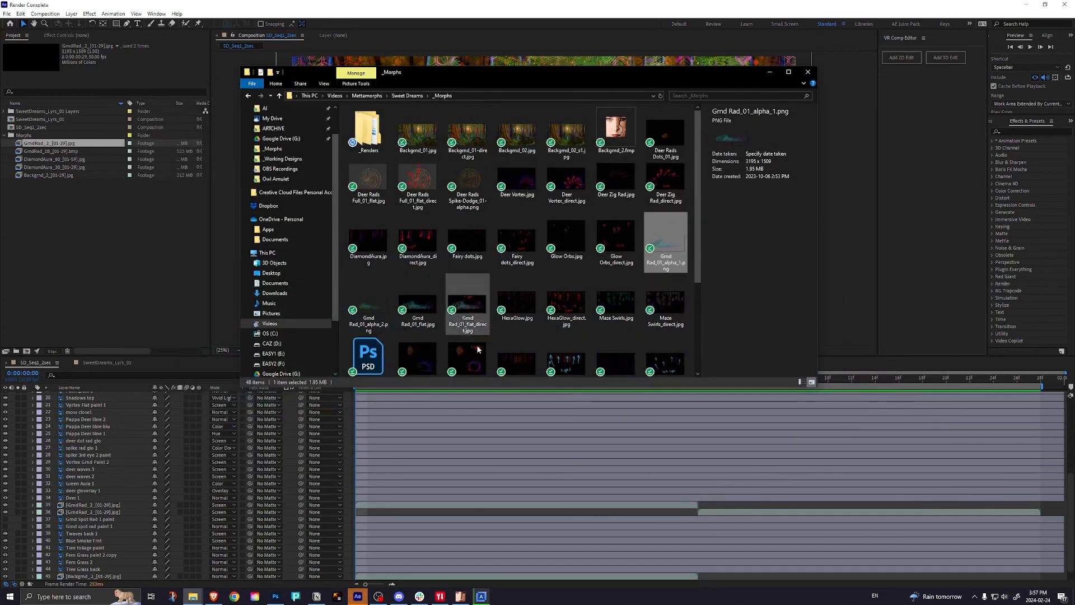
pyautogui.scroll(-2, 475, 228)
pyautogui.scroll(2, 459, 247)
pyautogui.scroll(-2, 448, 264)
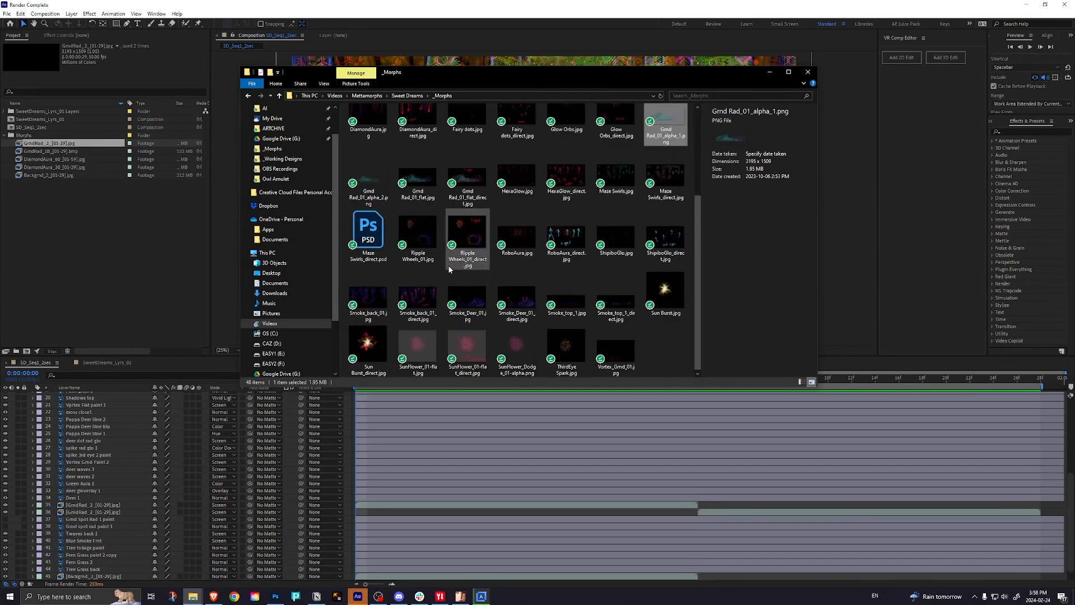
pyautogui.scroll(2, 448, 265)
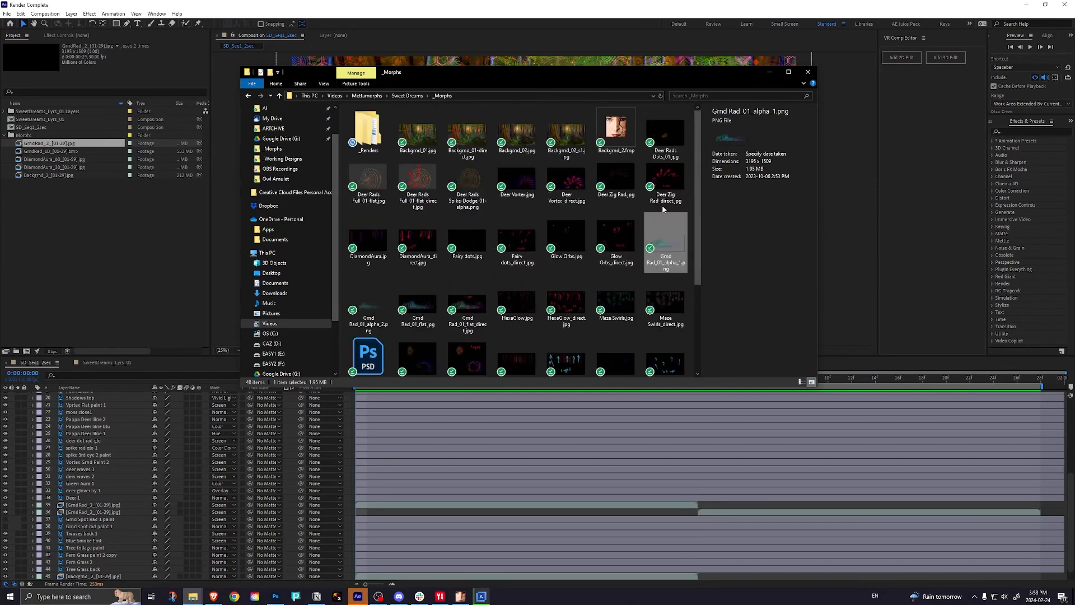
# Step: Switch back to After Effects, review the SD_Seq1_2sec composition in a maximized viewer, and restore the normal layout
pyautogui.click(421, 12)
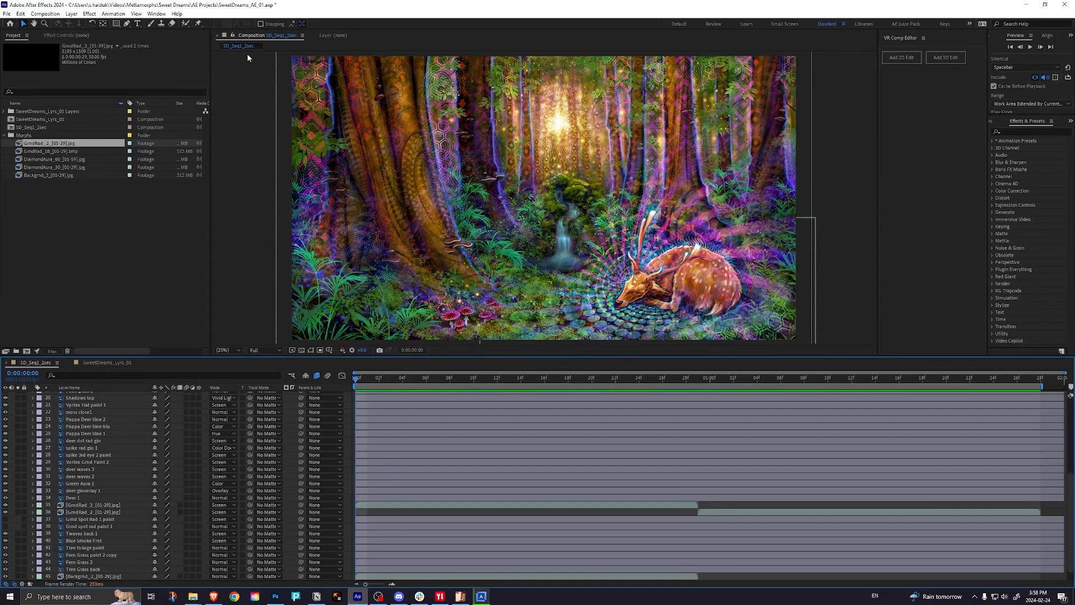
pyautogui.click(246, 37)
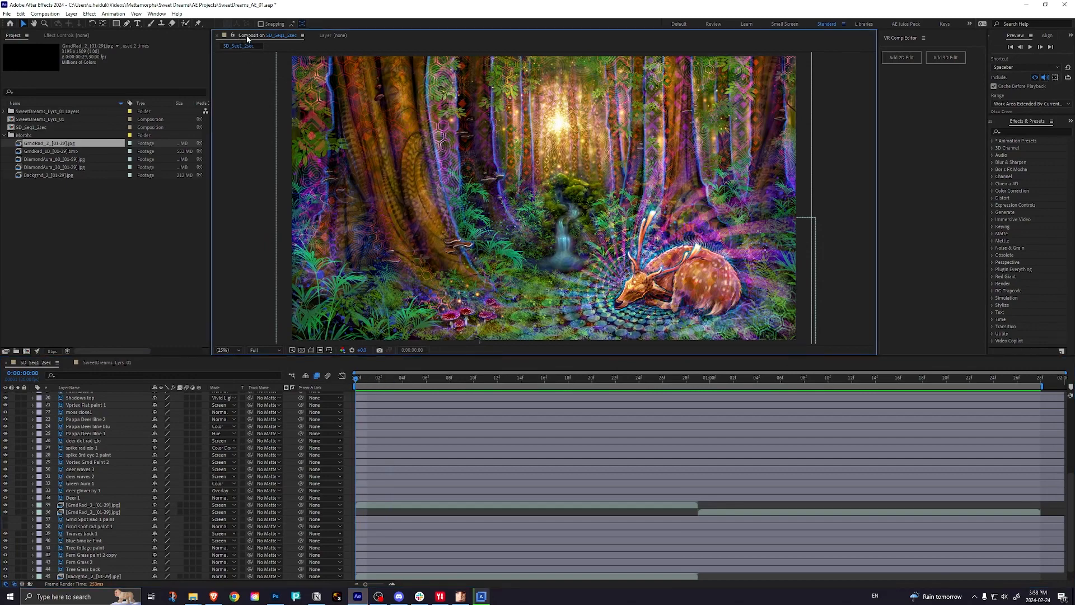
pyautogui.doubleClick(247, 37)
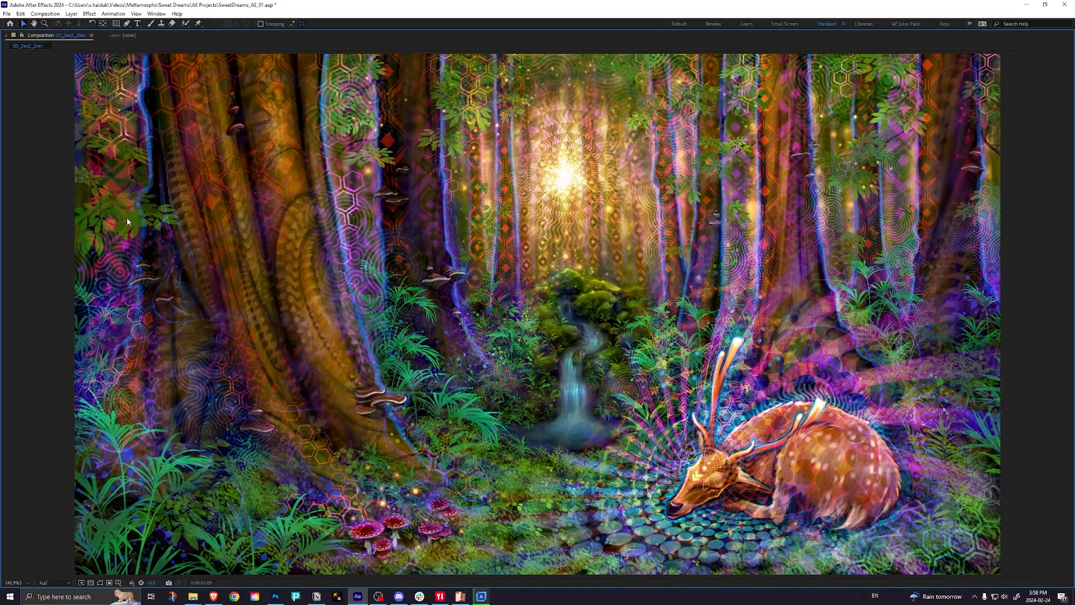
pyautogui.doubleClick(37, 36)
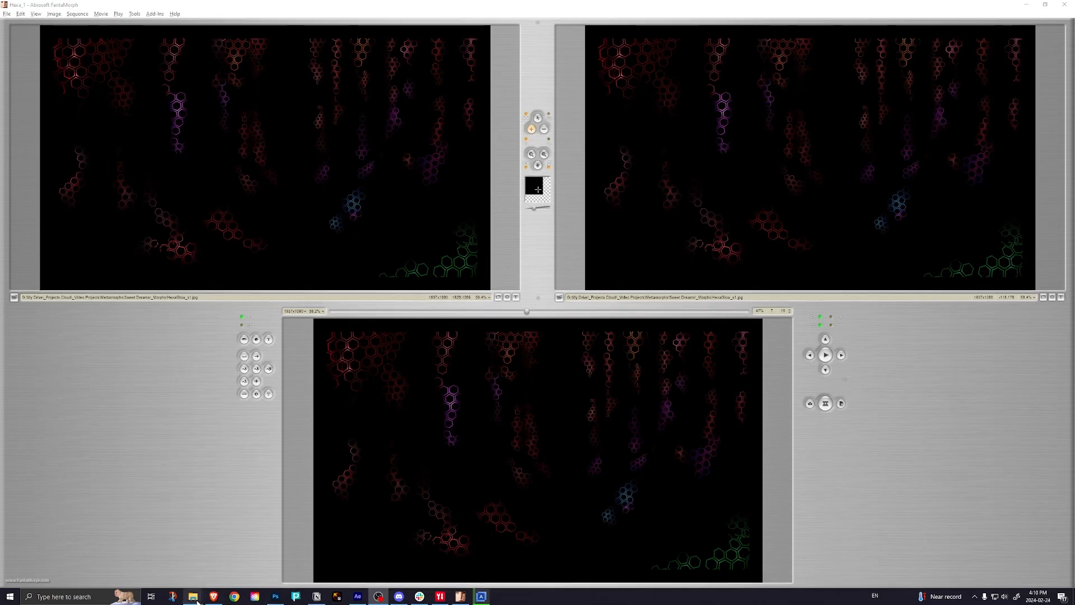
# Step: Check the movement directions in the HexaGlow_direct.jpg reference from File Explorer and return to the Hexa_1 project in FantaMorph
pyautogui.moveTo(185, 591)
pyautogui.click(220, 572)
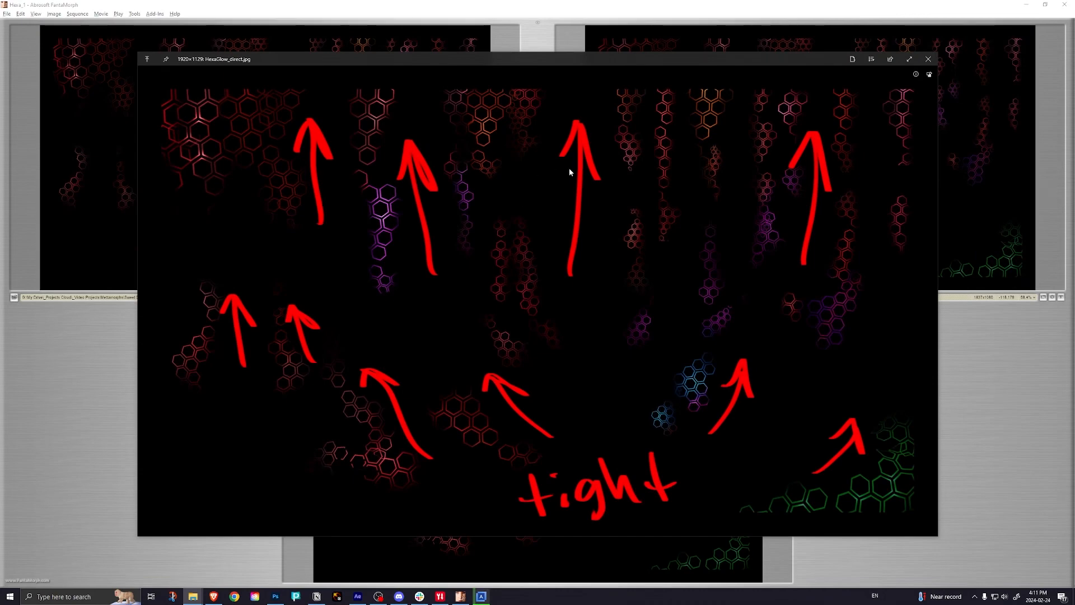
pyautogui.press('Escape')
pyautogui.click(552, 55)
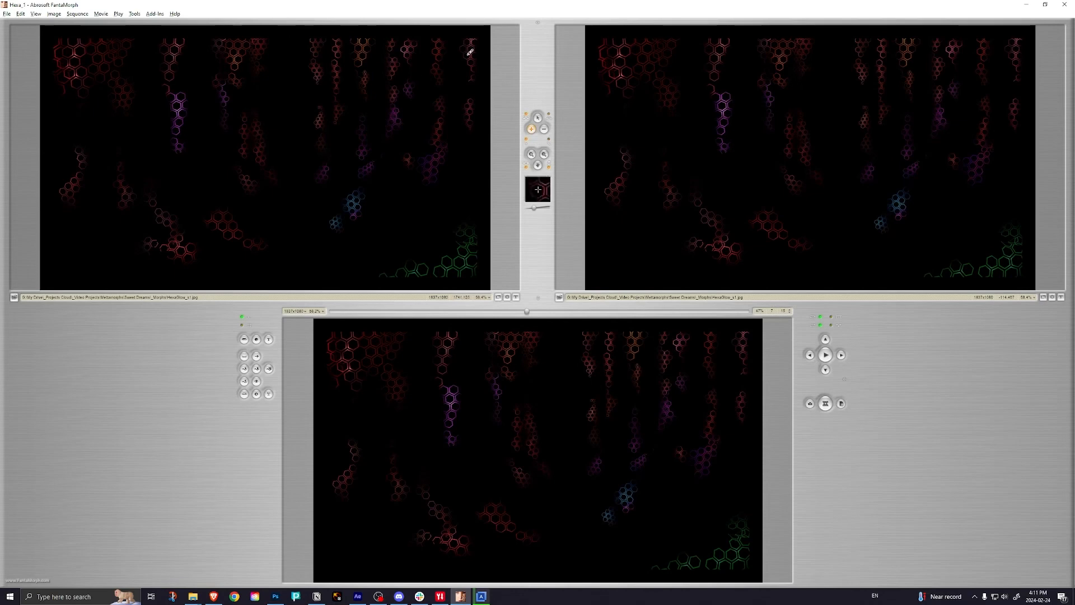
# Step: Zoom the source images to 200% and examine the upper part of the second hexagon column
pyautogui.click(532, 154)
pyautogui.click(159, 99)
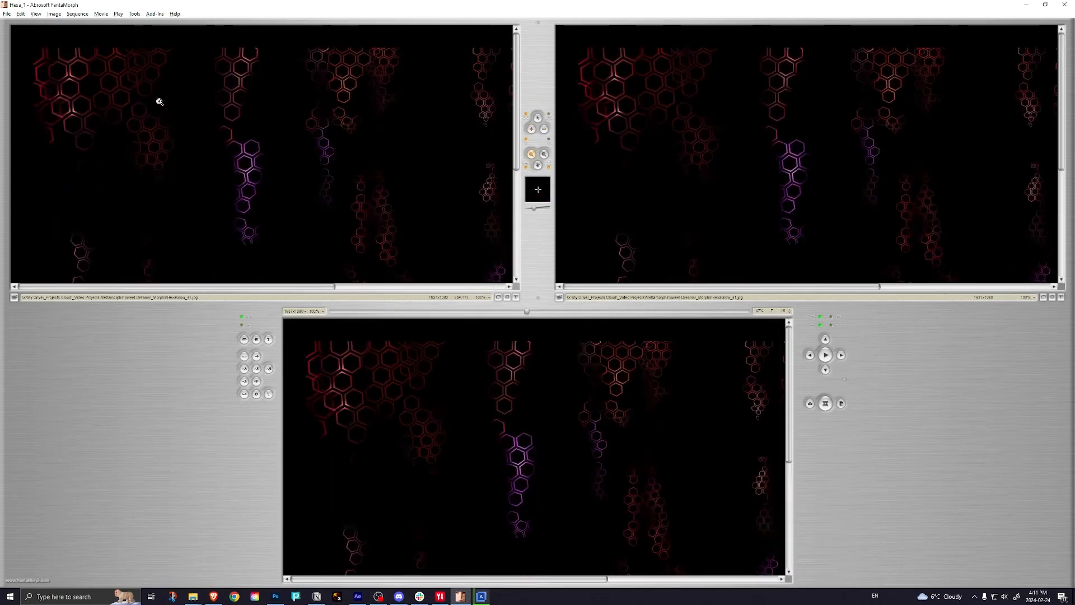
pyautogui.click(240, 160)
pyautogui.click(281, 156)
pyautogui.click(281, 156)
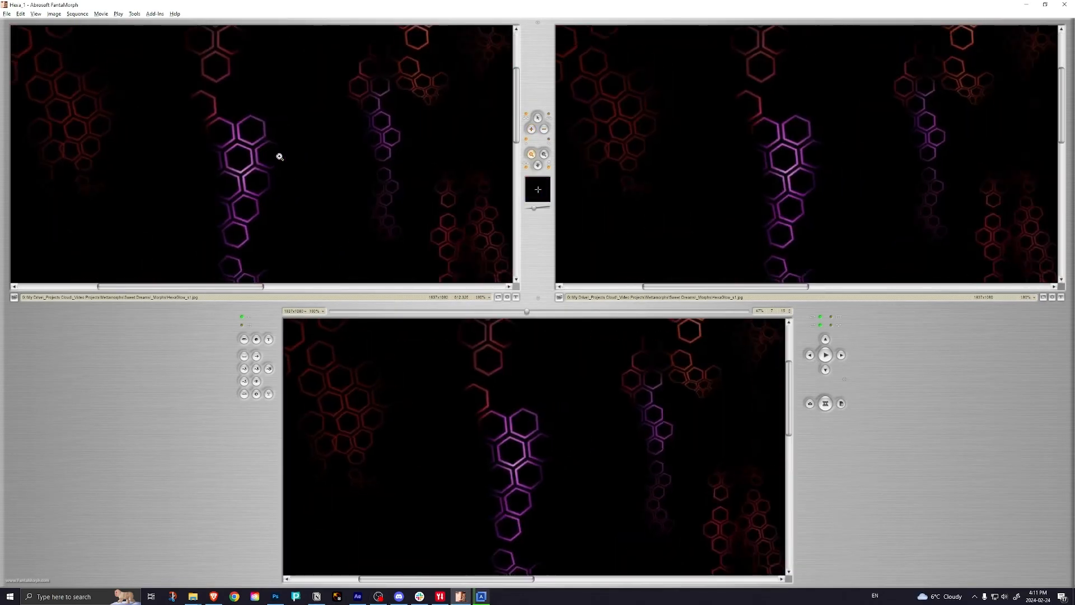
pyautogui.click(281, 155)
pyautogui.click(281, 156)
pyautogui.click(538, 165)
pyautogui.moveTo(240, 115); pyautogui.dragTo(331, 257)
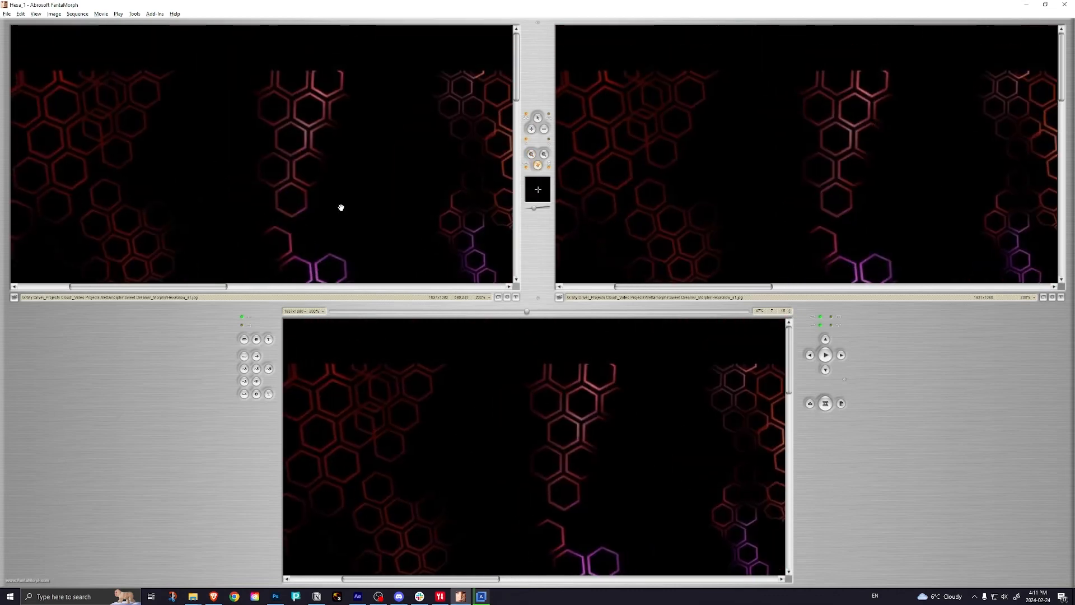
pyautogui.click(531, 129)
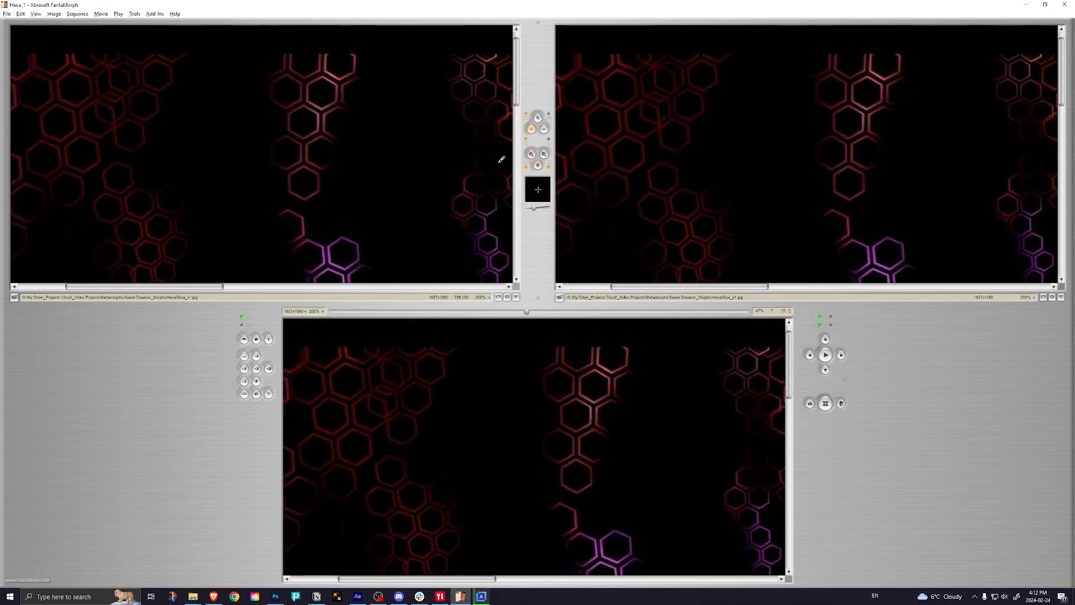
pyautogui.click(537, 165)
pyautogui.moveTo(391, 180); pyautogui.dragTo(374, 106)
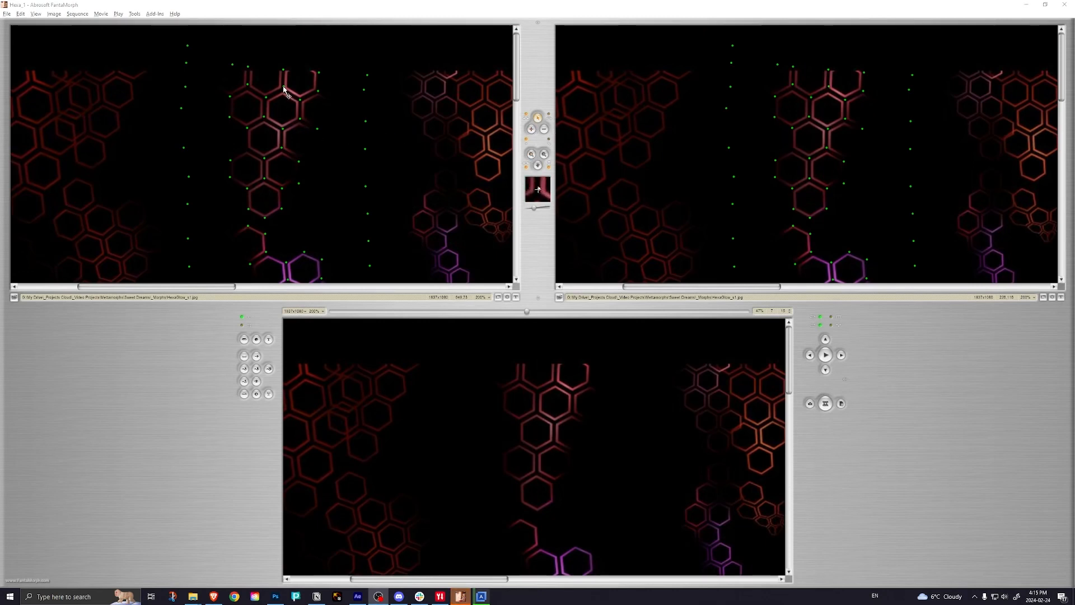
# Step: At 300% zoom, try shifting the topmost group of dots on the second hexagon column up and right in the first source image
pyautogui.click(530, 155)
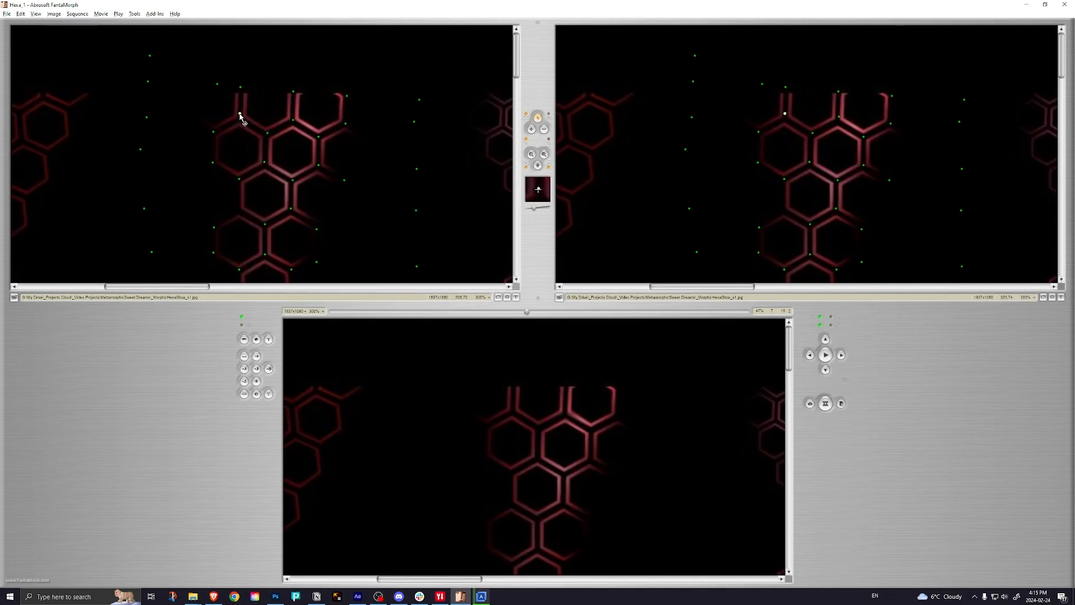
pyautogui.press('space')
pyautogui.moveTo(299, 171); pyautogui.dragTo(291, 100)
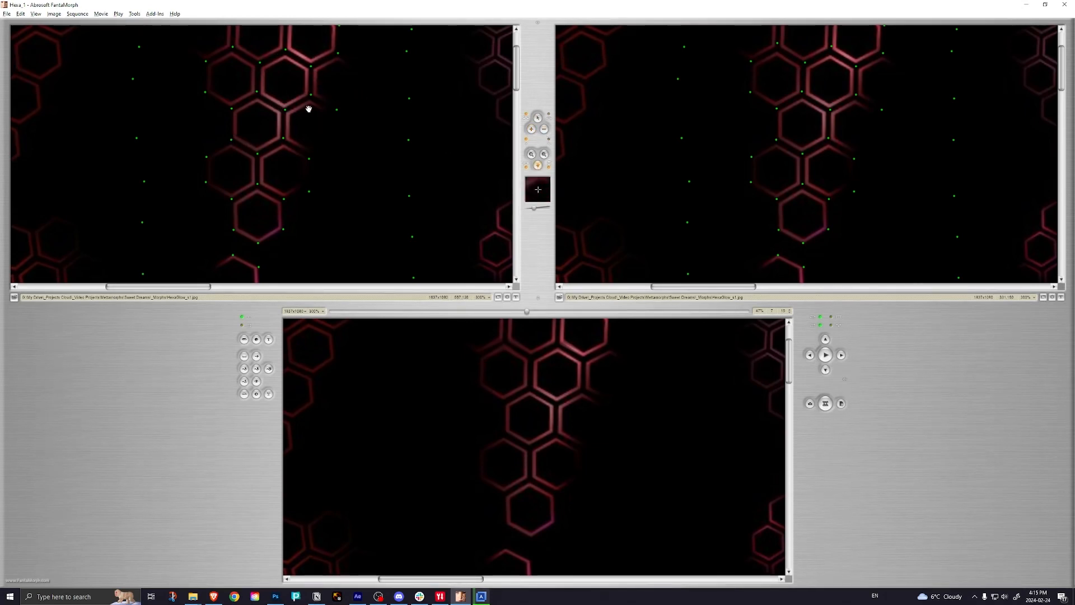
pyautogui.moveTo(291, 108); pyautogui.dragTo(304, 153)
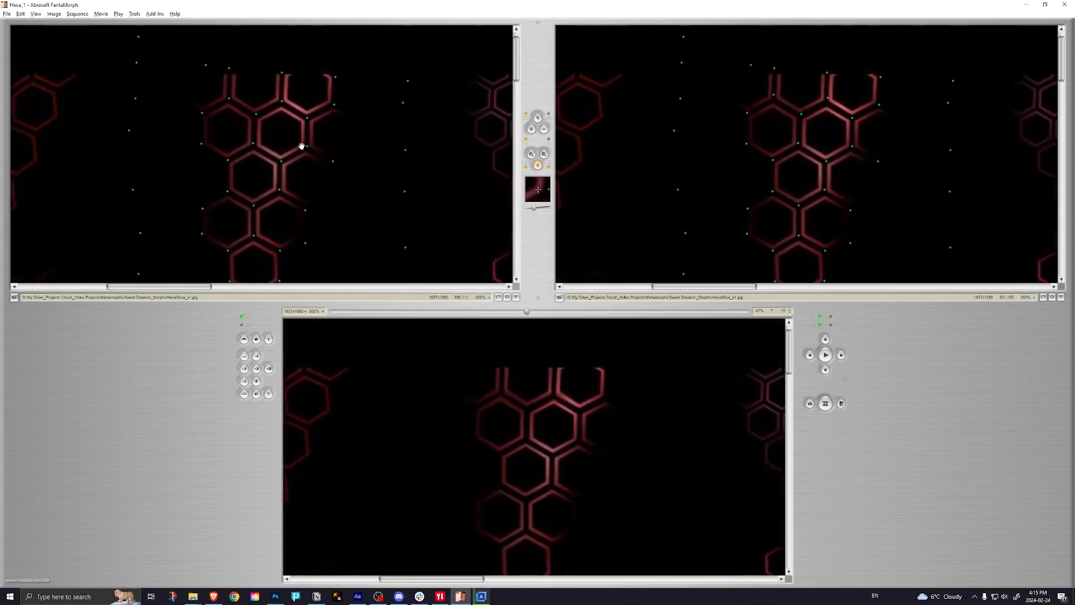
pyautogui.scroll(-1, 305, 144)
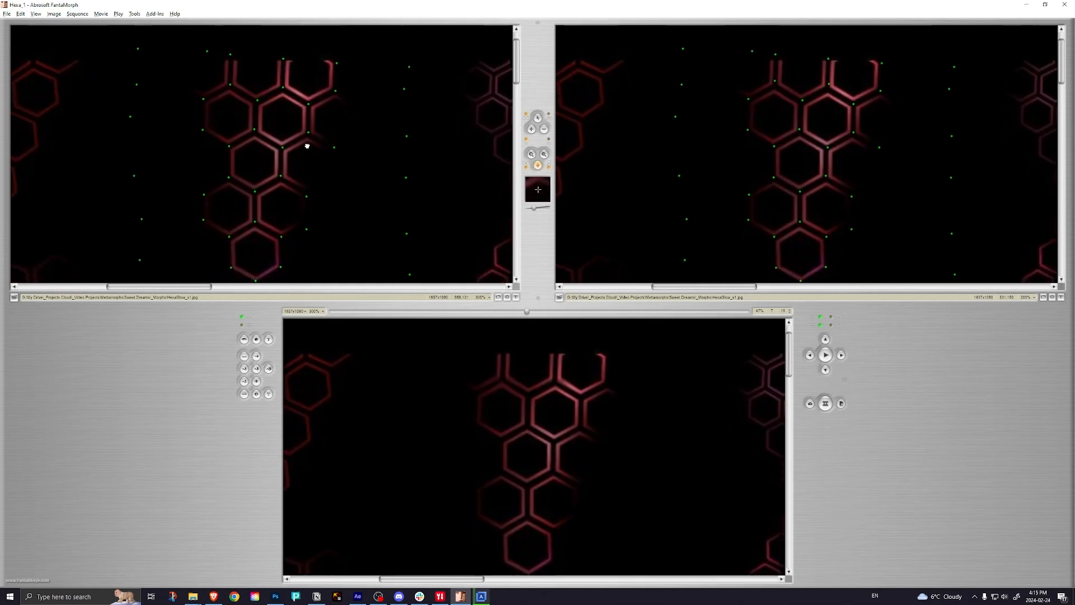
pyautogui.scroll(3, 264, 146)
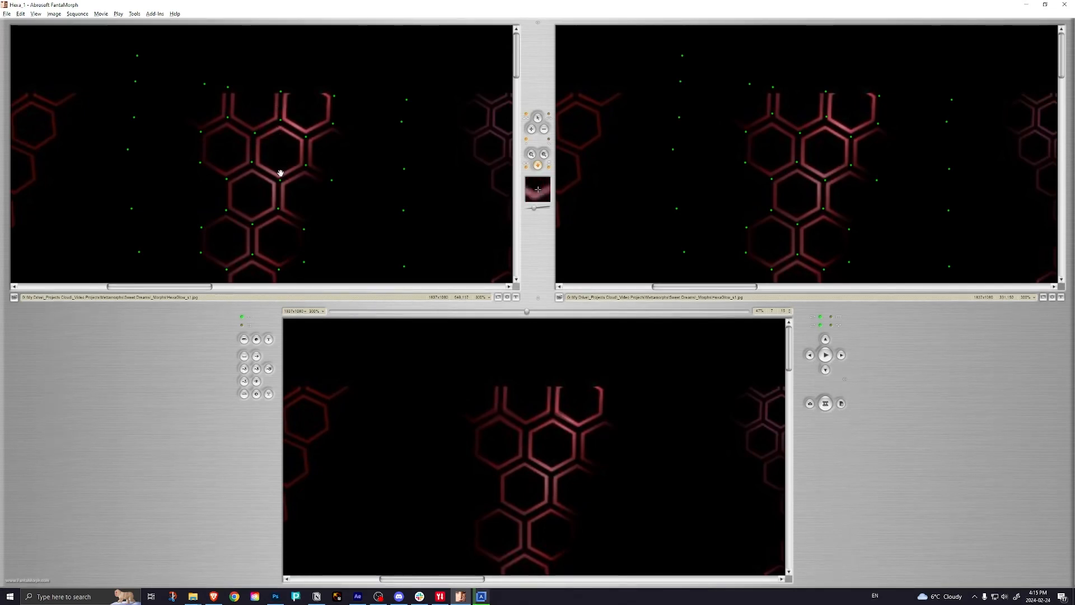
pyautogui.moveTo(280, 173)
pyautogui.mouseDown()
pyautogui.moveTo(288, 151)
pyautogui.moveTo(283, 175)
pyautogui.mouseUp()
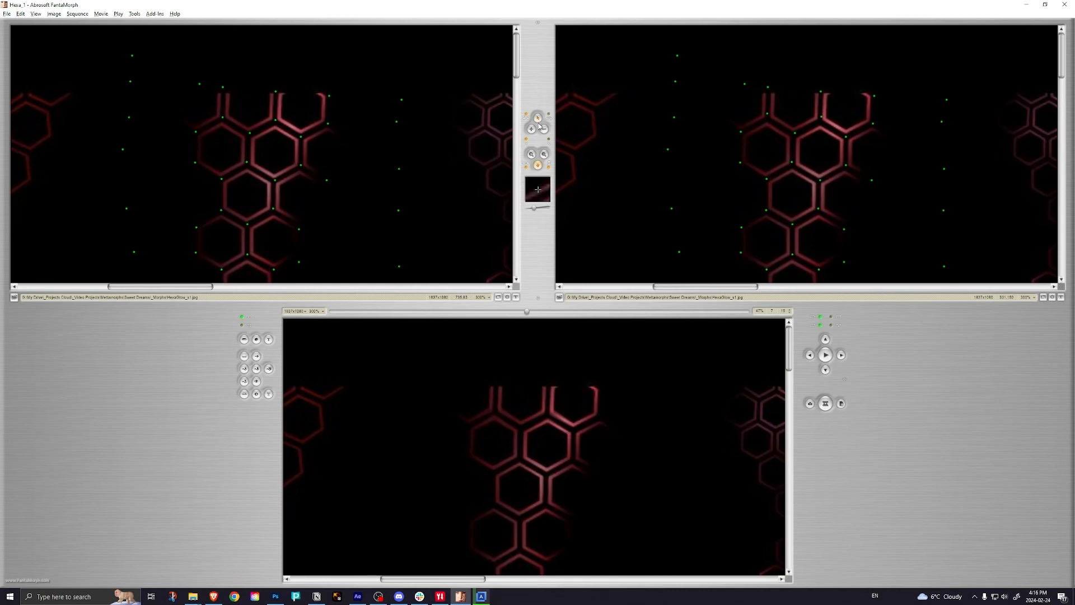
pyautogui.moveTo(174, 72); pyautogui.dragTo(356, 144)
pyautogui.moveTo(284, 130); pyautogui.dragTo(337, 76)
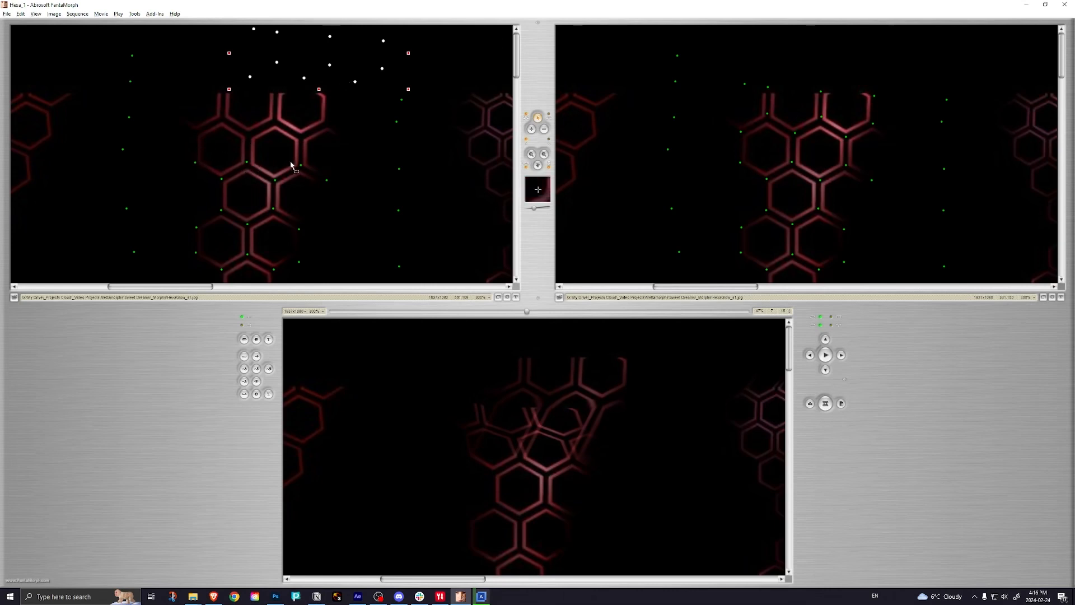
# Step: Try shifting the next group of dots in the first source image up by one hexagon and play the morph preview
pyautogui.moveTo(175, 151); pyautogui.dragTo(339, 213)
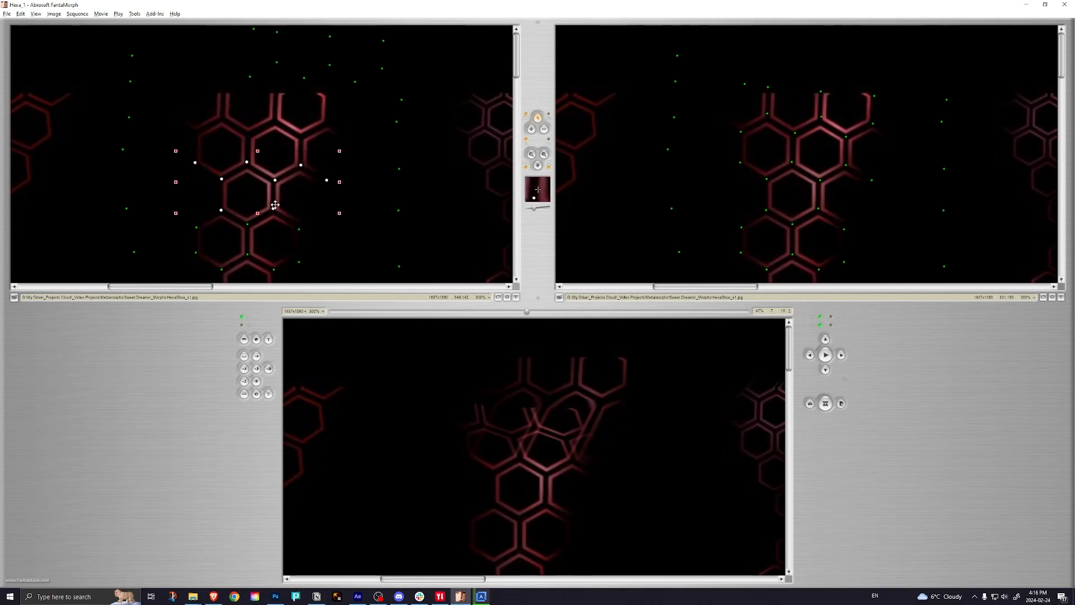
pyautogui.moveTo(297, 195); pyautogui.dragTo(325, 151)
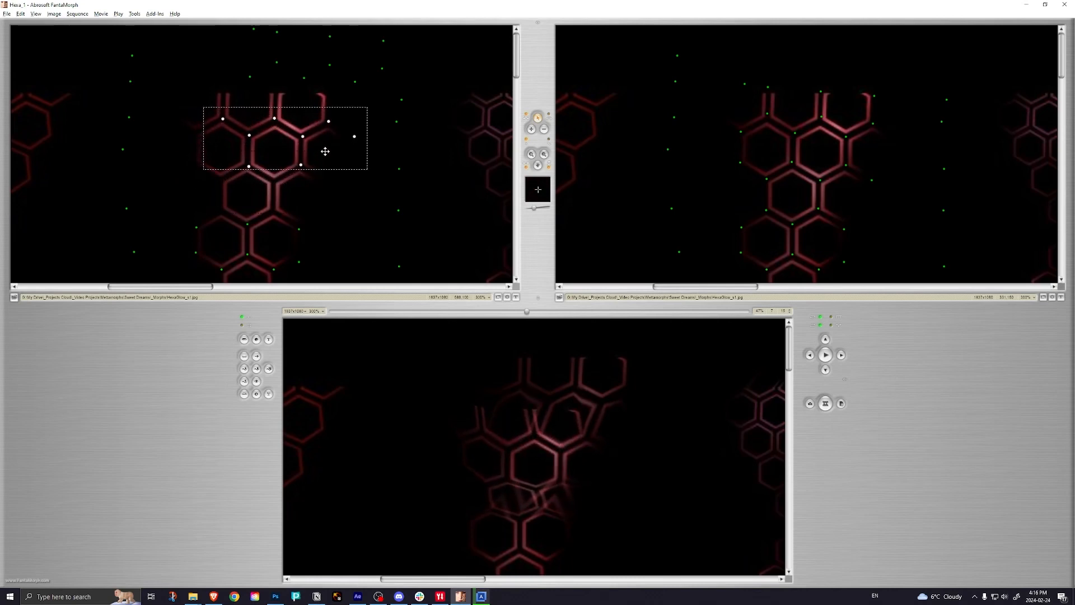
pyautogui.click(333, 189)
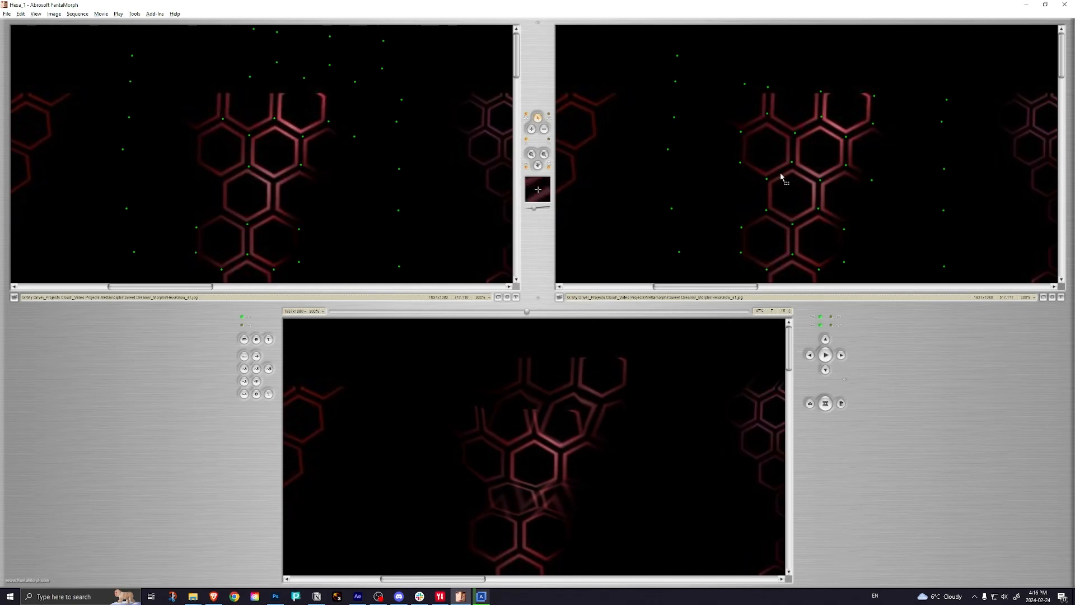
pyautogui.click(825, 355)
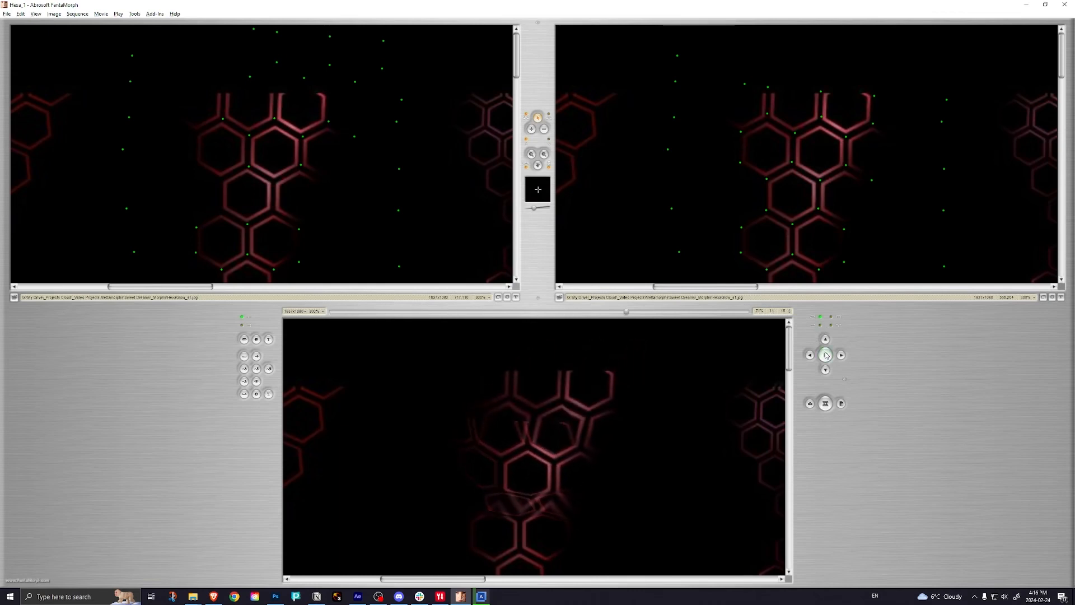
pyautogui.click(826, 355)
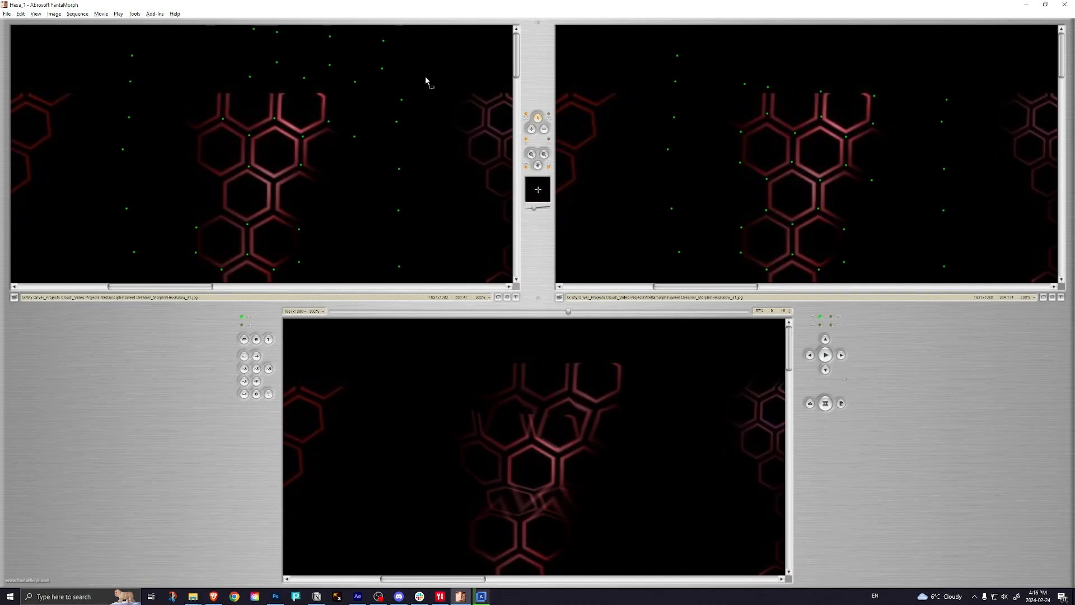
# Step: Undo the dot group moves made in the first source image
pyautogui.hotkey('ctrl', 'z')
pyautogui.hotkey('ctrl', 'z')
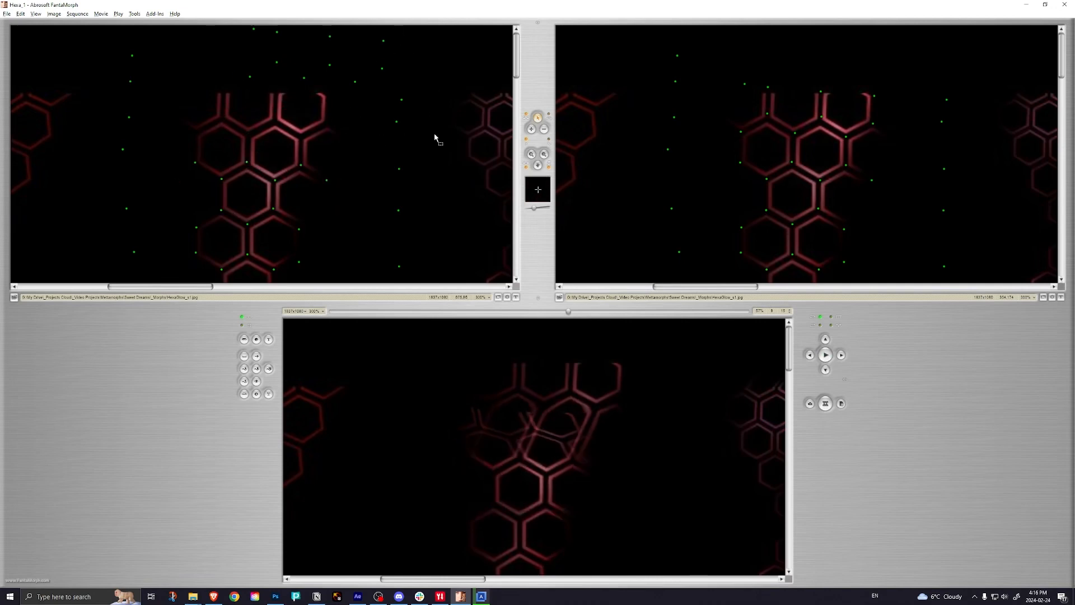
pyautogui.hotkey('ctrl', 'z')
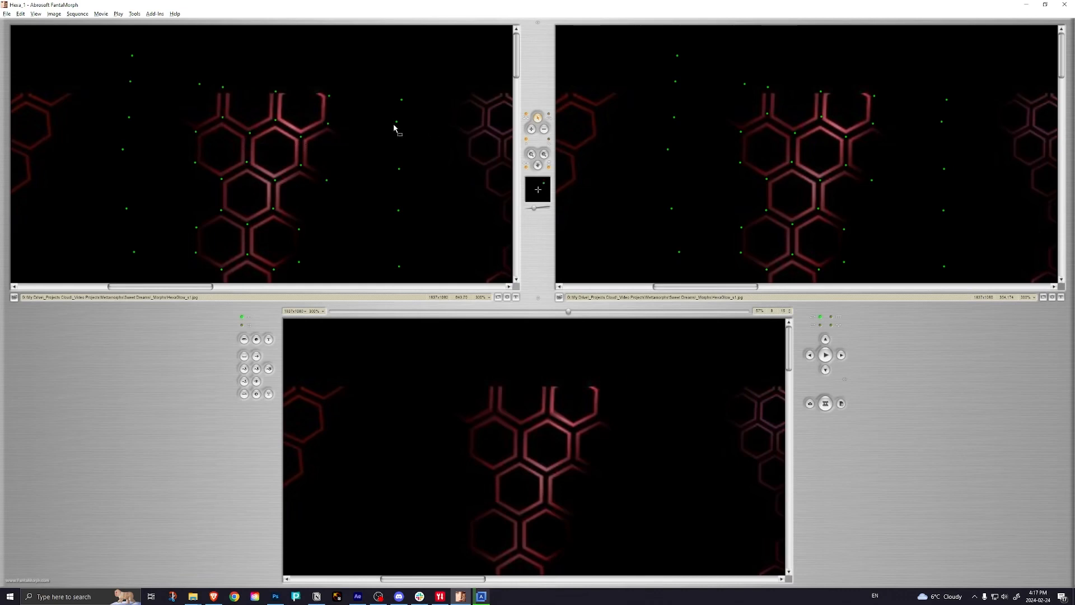
# Step: In the second source image, move the column's top two groups of dots up and right by one hexagon
pyautogui.moveTo(722, 69); pyautogui.dragTo(905, 144)
pyautogui.moveTo(840, 128); pyautogui.dragTo(841, 127)
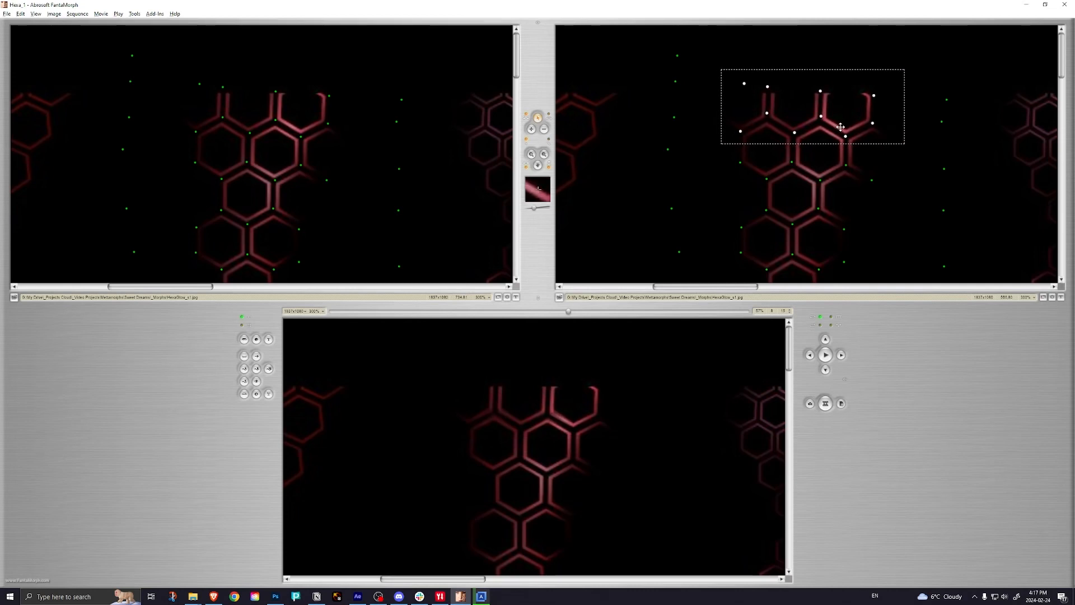
pyautogui.moveTo(840, 127); pyautogui.dragTo(866, 82)
pyautogui.moveTo(729, 154); pyautogui.dragTo(874, 162)
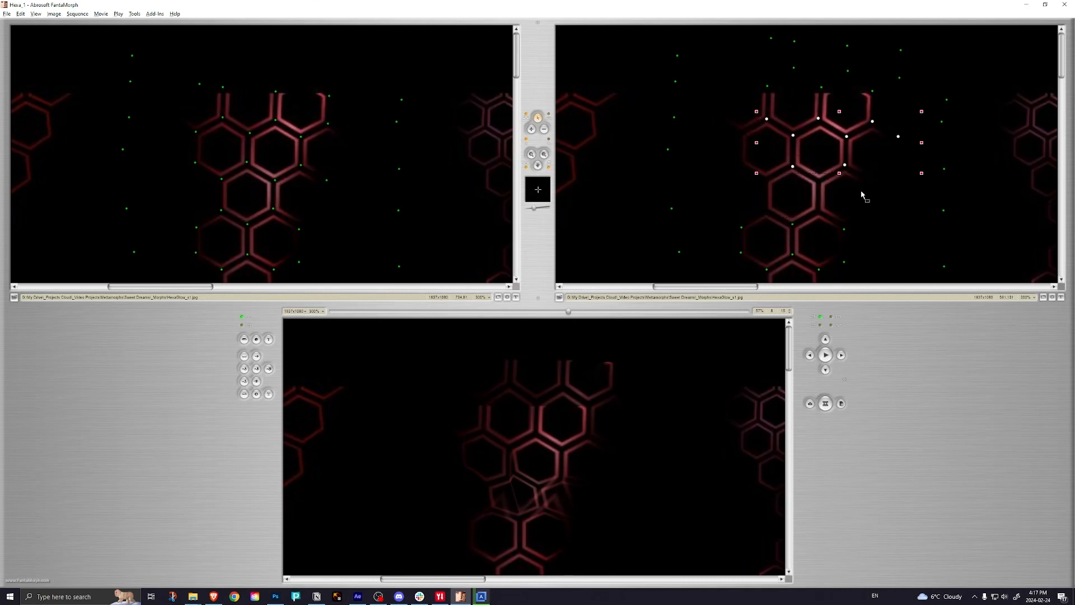
pyautogui.click(795, 163)
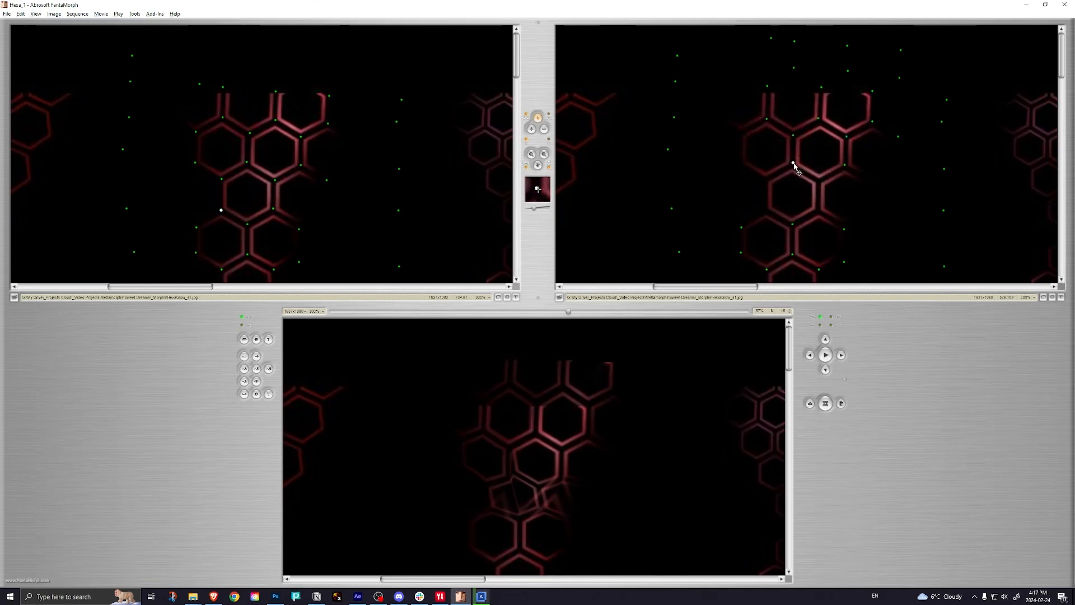
# Step: Move the next two lower groups of dots on the hexagon column up and right by one hexagon in the second source image
pyautogui.scroll(1, 789, 203)
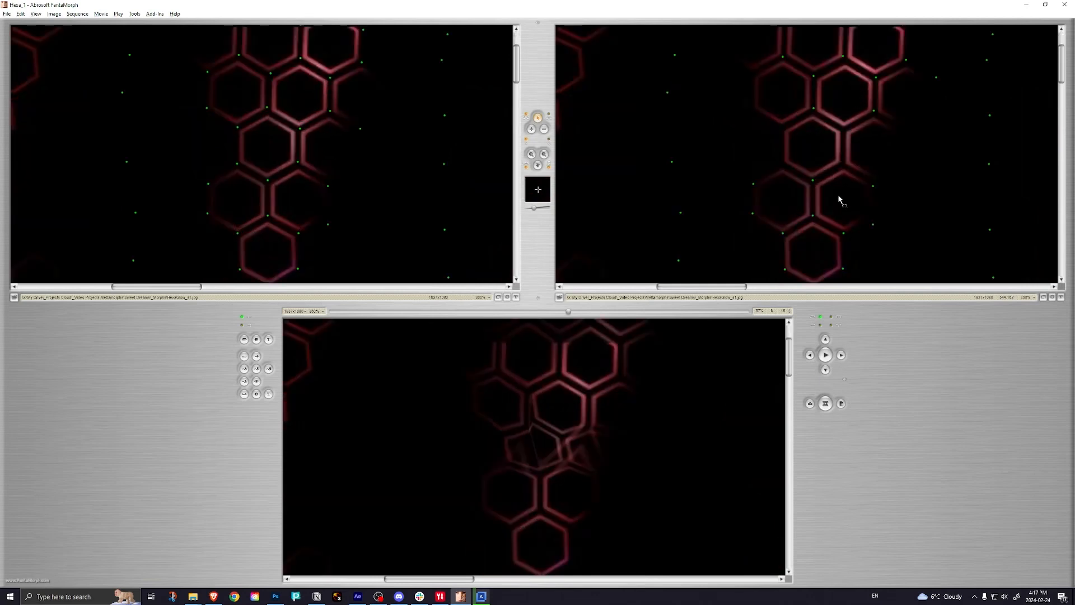
pyautogui.moveTo(828, 203); pyautogui.dragTo(574, 75)
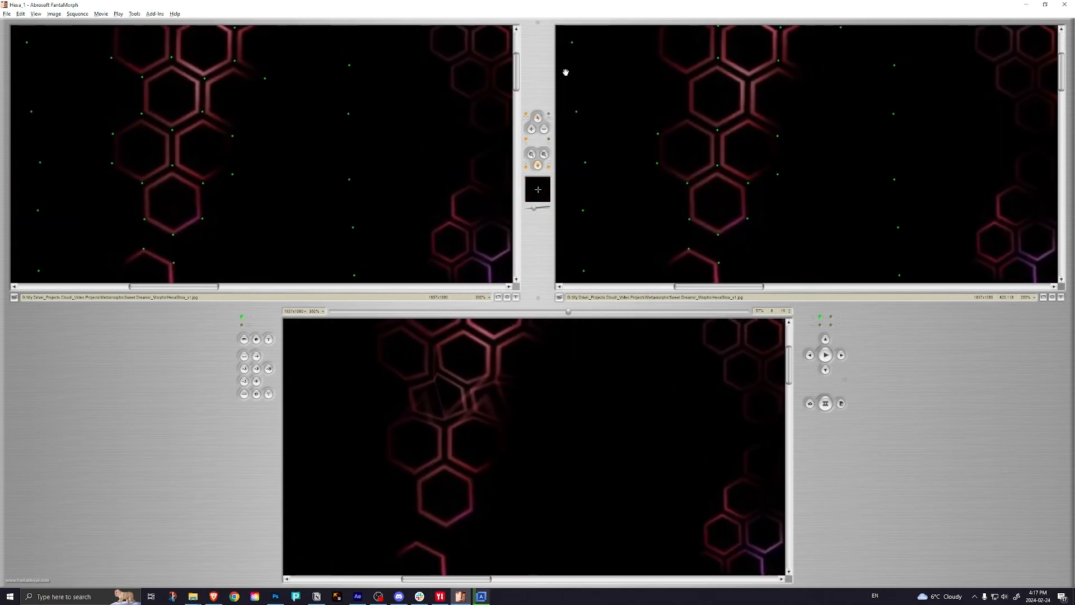
pyautogui.moveTo(626, 105); pyautogui.dragTo(814, 178)
pyautogui.moveTo(745, 158); pyautogui.dragTo(774, 107)
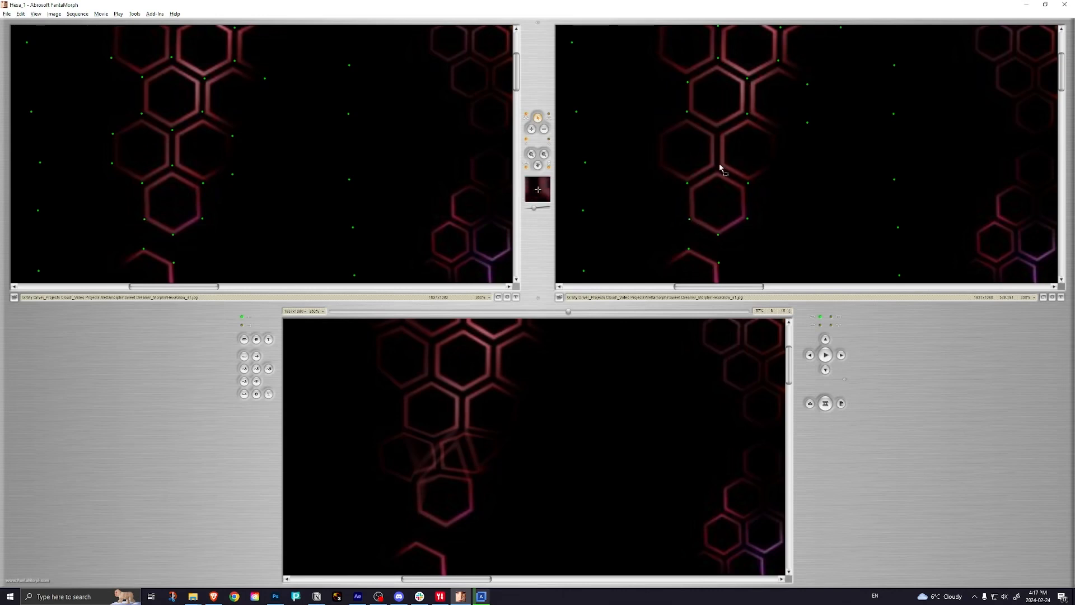
pyautogui.moveTo(671, 165); pyautogui.dragTo(785, 250)
pyautogui.moveTo(659, 156); pyautogui.dragTo(788, 175)
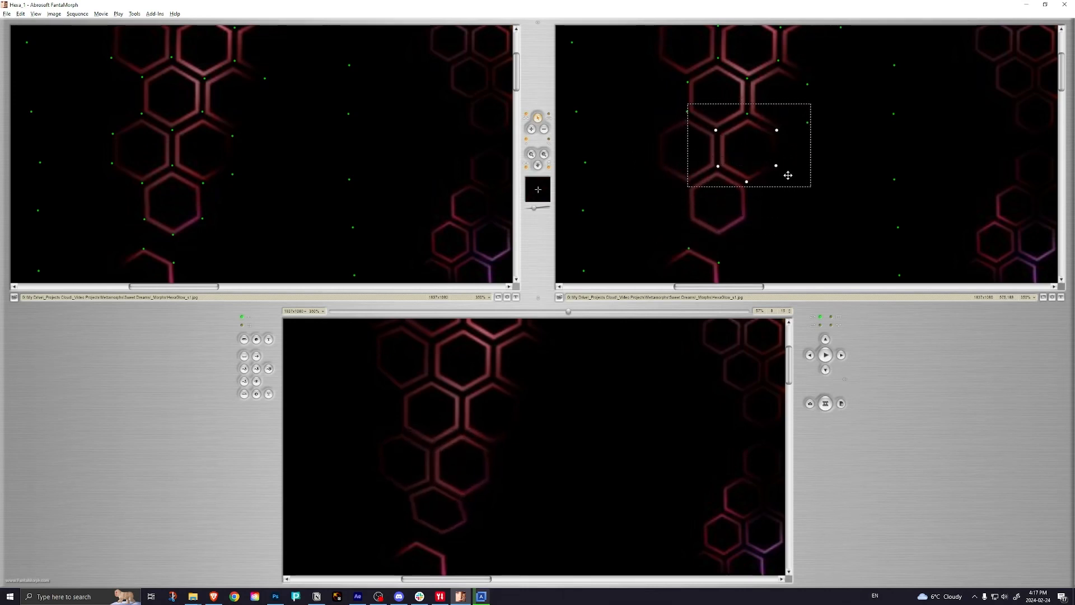
# Step: Deselect the shifted dots and play the morph preview at best fit and at 100% zoom
pyautogui.click(805, 239)
pyautogui.click(827, 355)
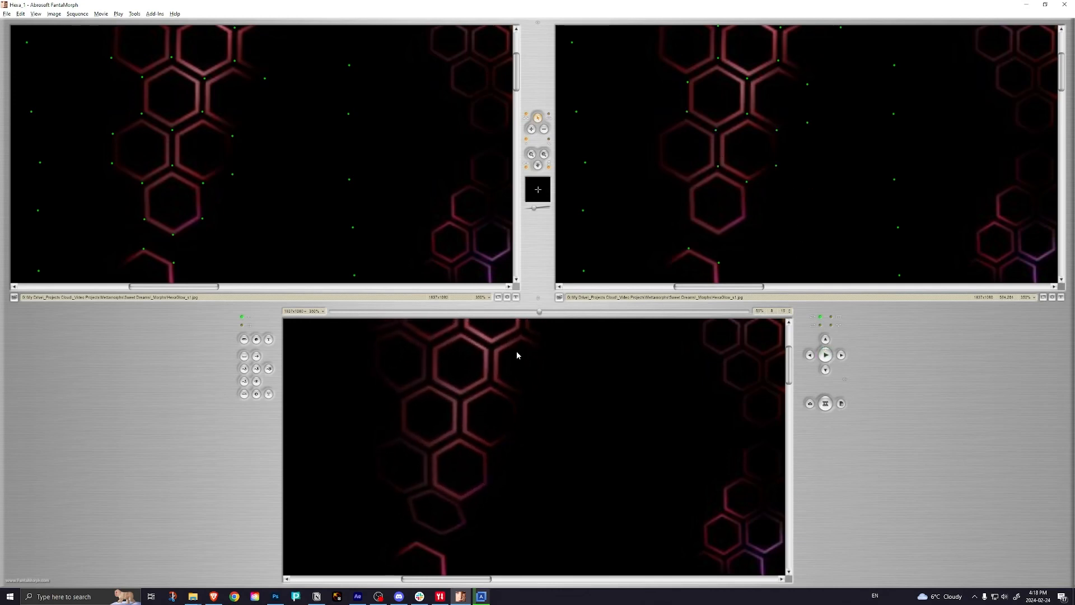
pyautogui.click(317, 312)
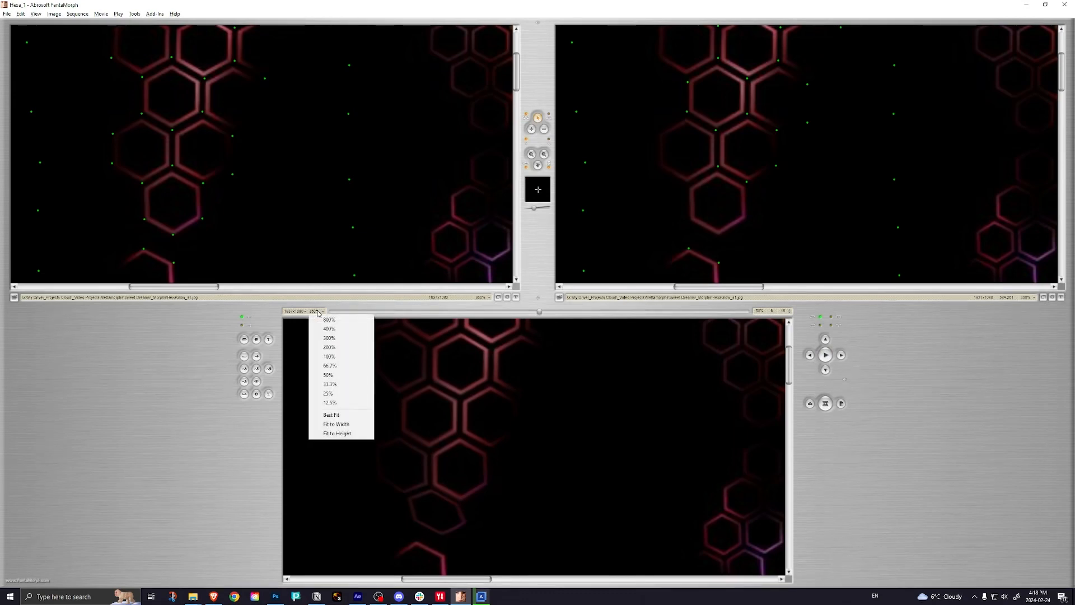
pyautogui.click(332, 415)
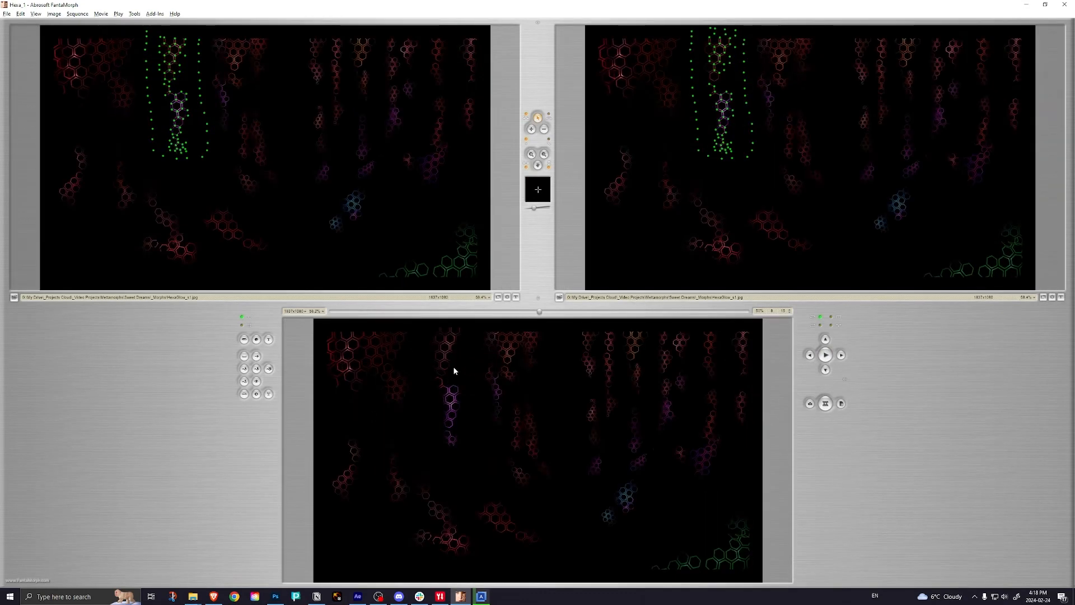
pyautogui.click(531, 155)
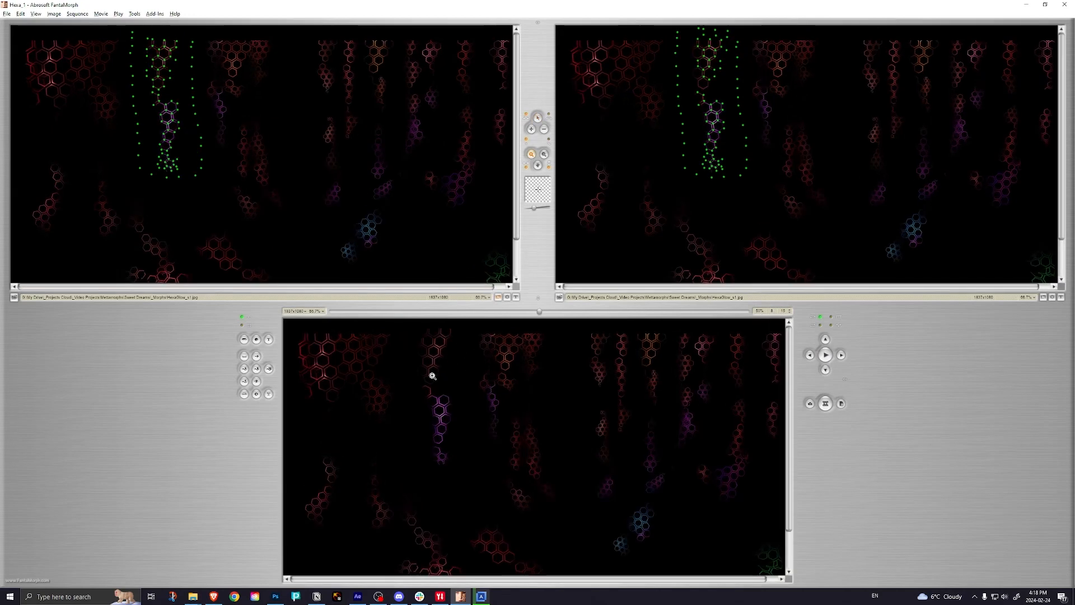
pyautogui.click(432, 373)
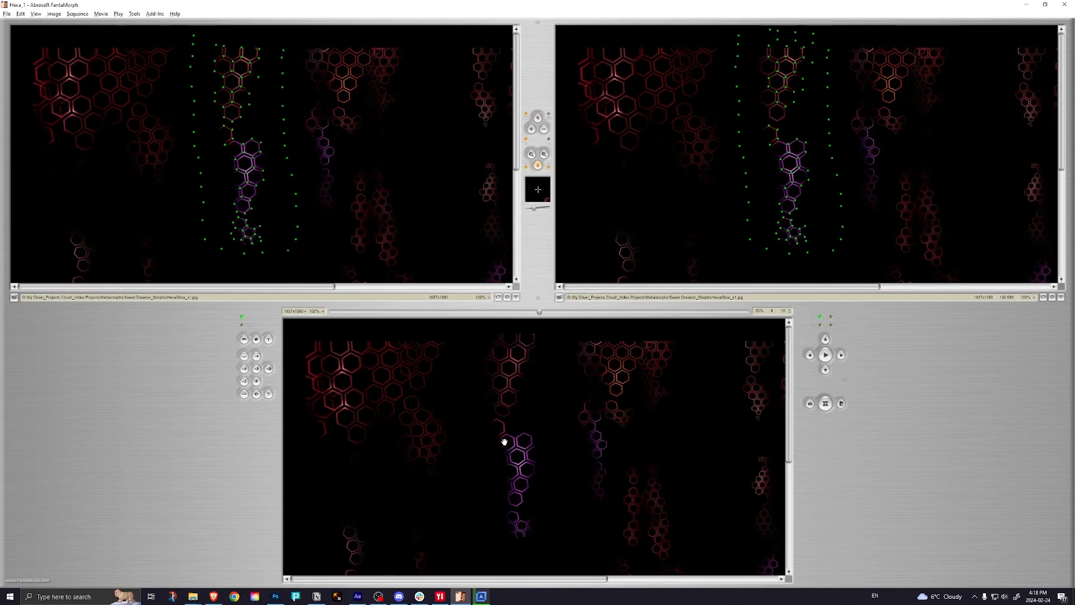
pyautogui.click(827, 355)
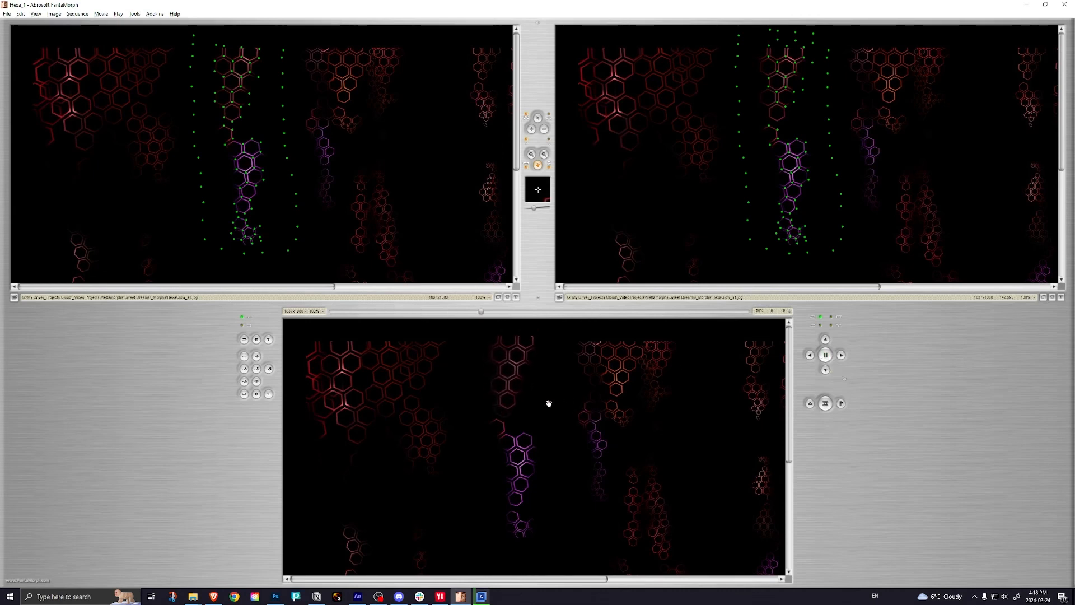
# Step: Look over the remaining hexagon clusters and hanging columns across the image to choose their directional flow
pyautogui.moveTo(610, 375); pyautogui.dragTo(599, 435)
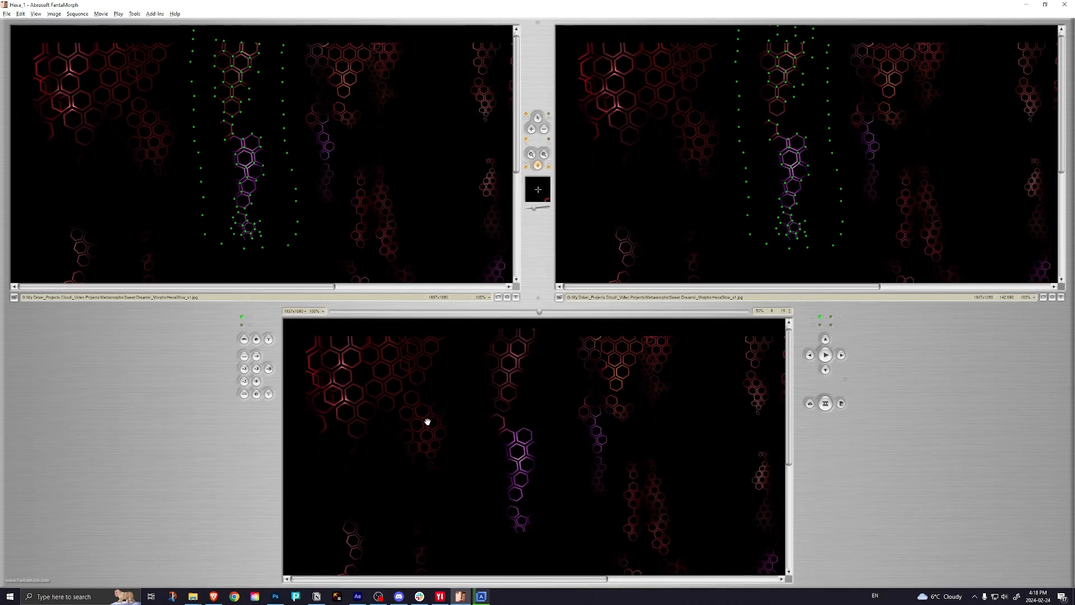
pyautogui.moveTo(423, 429); pyautogui.dragTo(410, 392)
pyautogui.moveTo(434, 448); pyautogui.dragTo(432, 386)
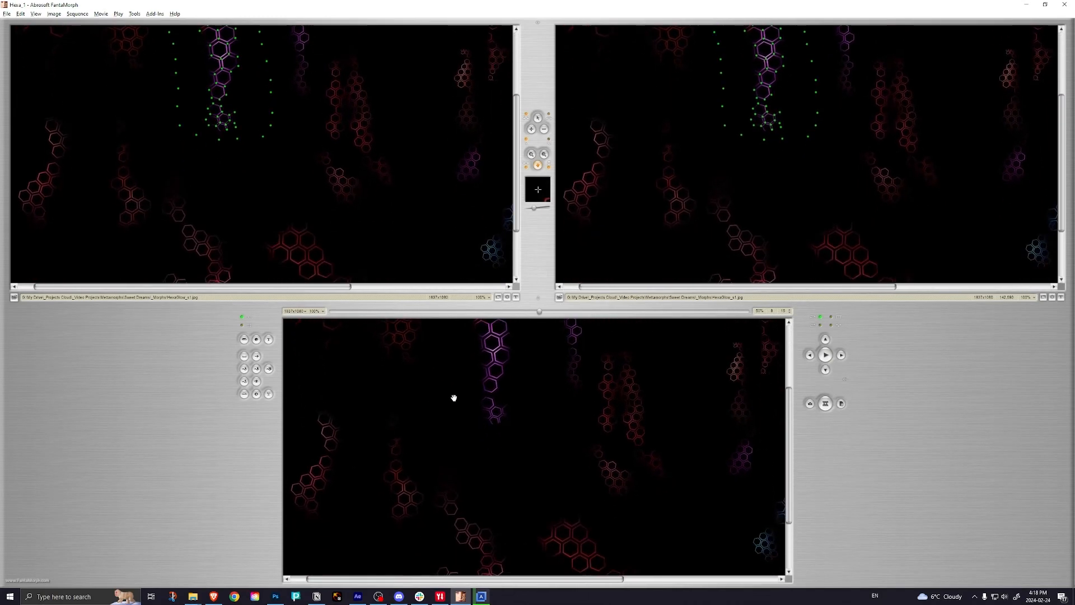
pyautogui.moveTo(547, 447); pyautogui.dragTo(448, 488)
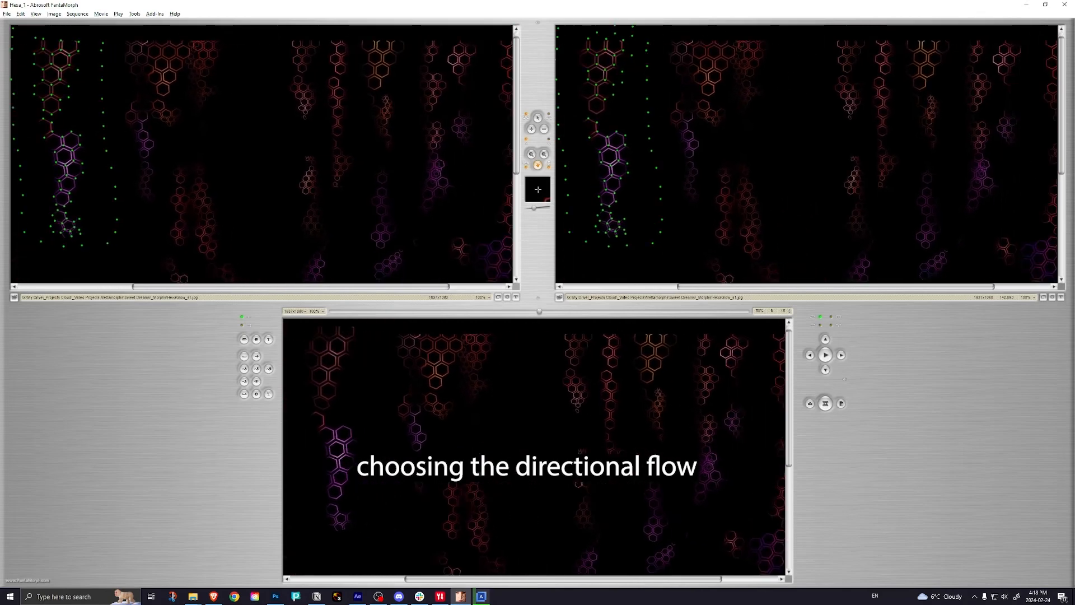
pyautogui.moveTo(572, 437); pyautogui.dragTo(493, 464)
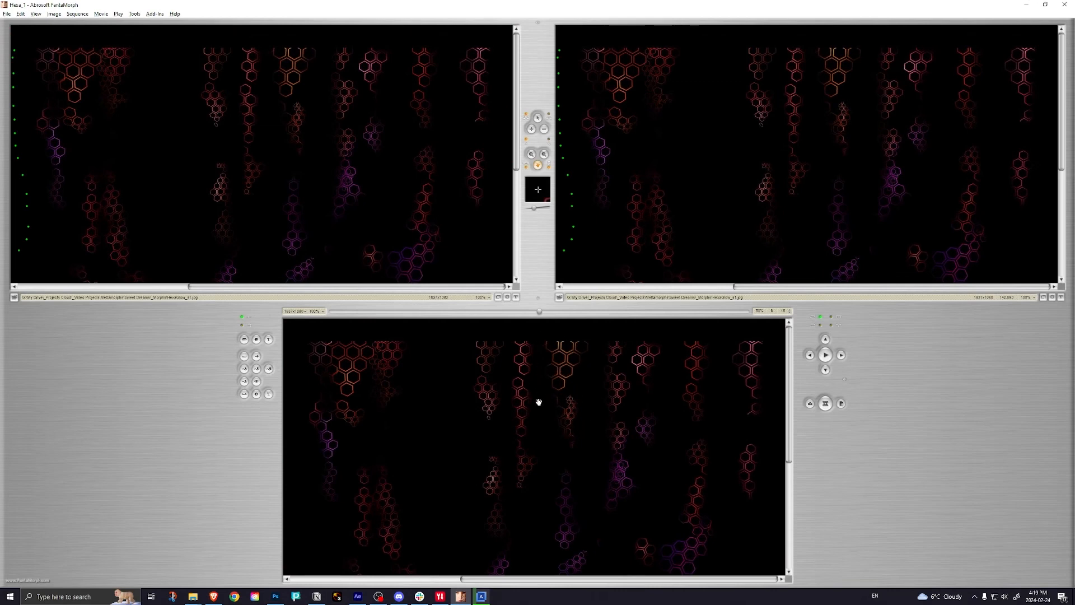
pyautogui.moveTo(543, 479); pyautogui.dragTo(688, 444)
pyautogui.moveTo(536, 442)
pyautogui.mouseDown()
pyautogui.moveTo(597, 476)
pyautogui.moveTo(655, 483)
pyautogui.mouseUp()
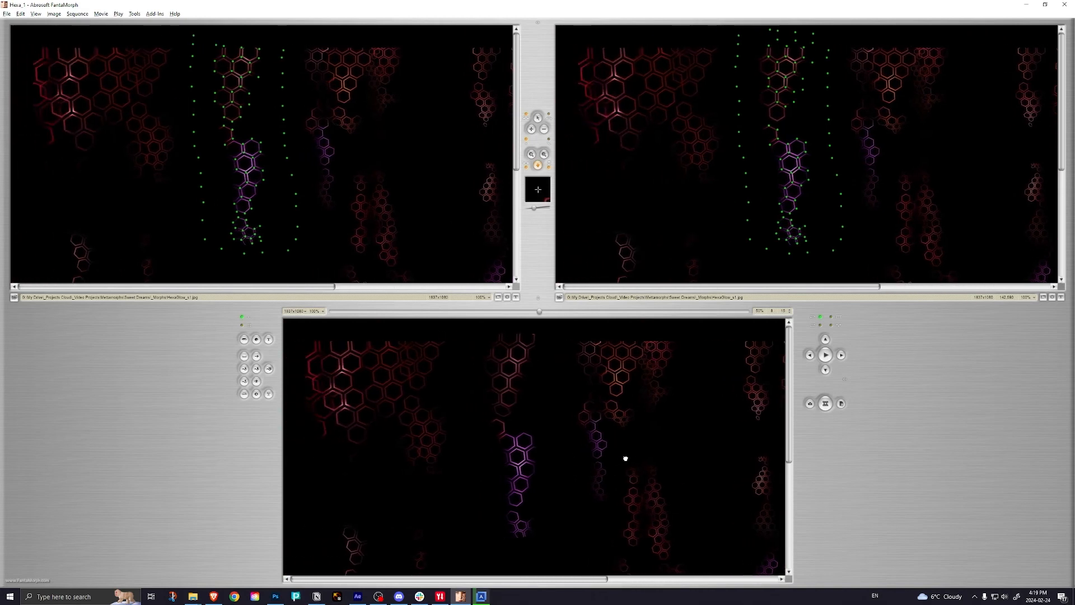
pyautogui.moveTo(567, 441); pyautogui.dragTo(591, 436)
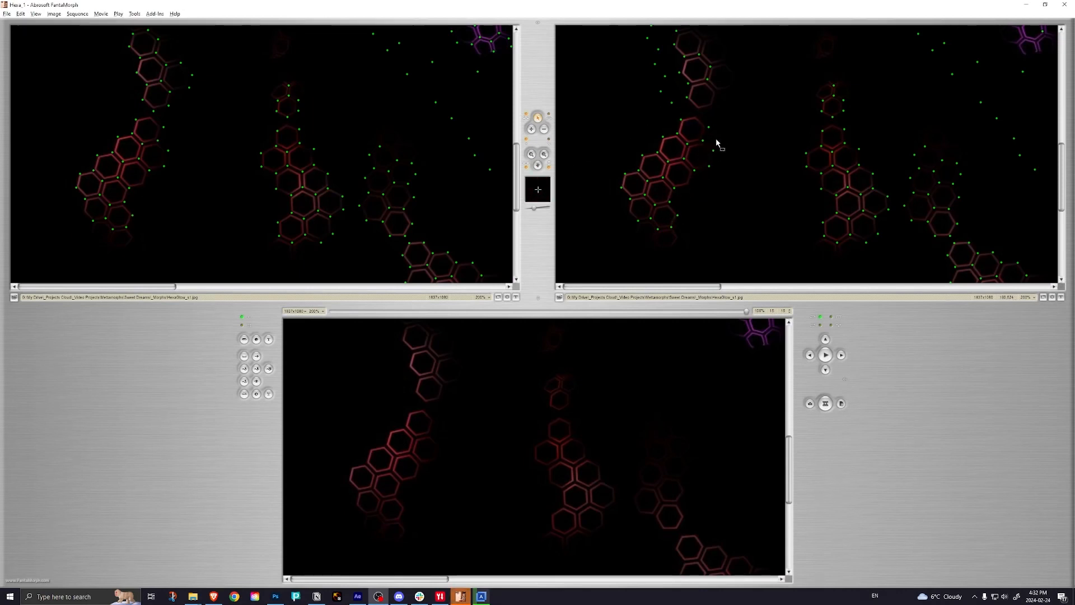
# Step: Try shifting the dots of the lower-left red hexagon cluster up and left by one hexagon in the second source image
pyautogui.moveTo(593, 113); pyautogui.dragTo(728, 256)
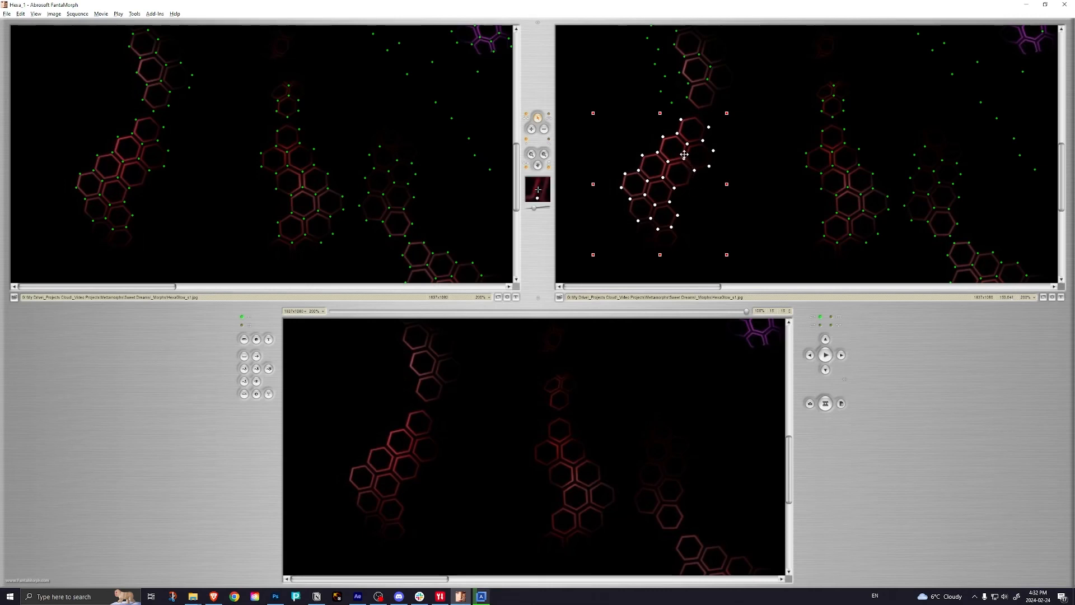
pyautogui.moveTo(694, 204); pyautogui.dragTo(689, 180)
pyautogui.click(730, 206)
pyautogui.moveTo(670, 204); pyautogui.dragTo(631, 203)
# Step: Play the morph preview to check the motion of the two red hexagon clusters on the left of the artwork
pyautogui.click(826, 356)
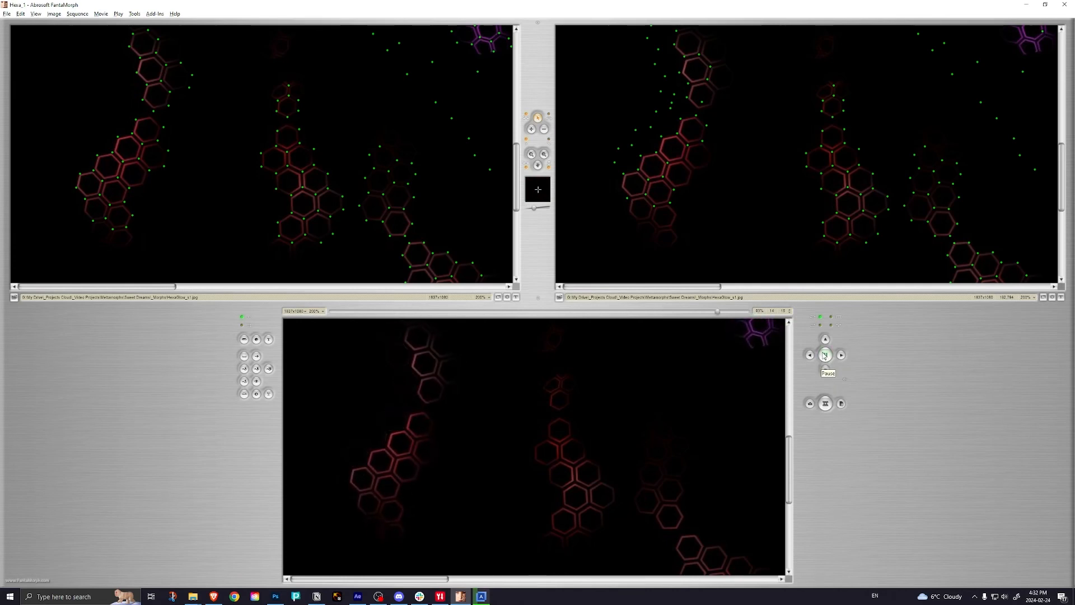
pyautogui.click(825, 355)
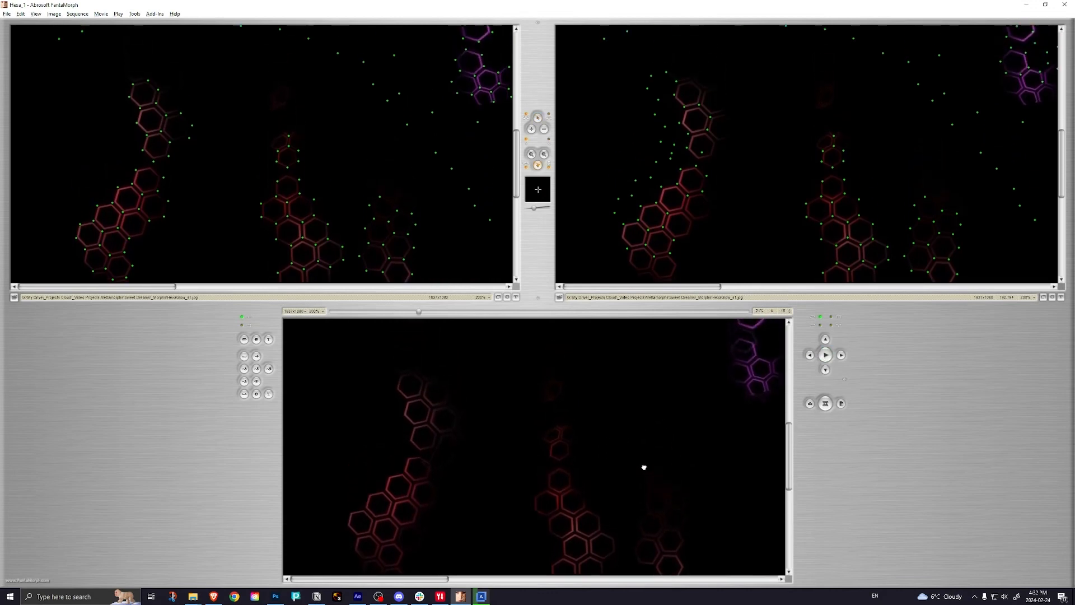
pyautogui.click(826, 354)
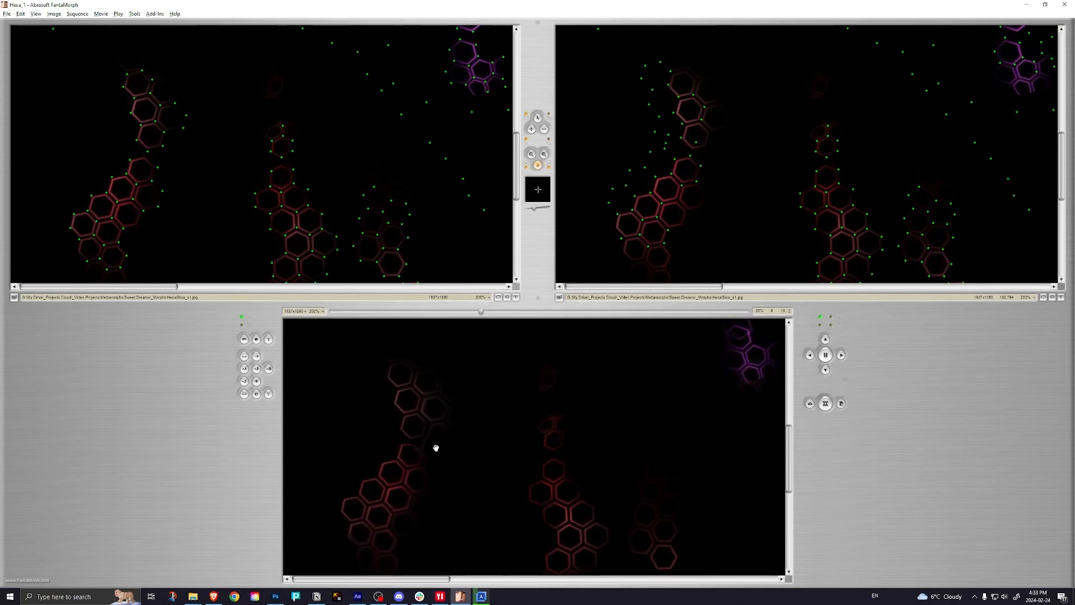
pyautogui.click(826, 355)
pyautogui.moveTo(674, 436); pyautogui.dragTo(680, 396)
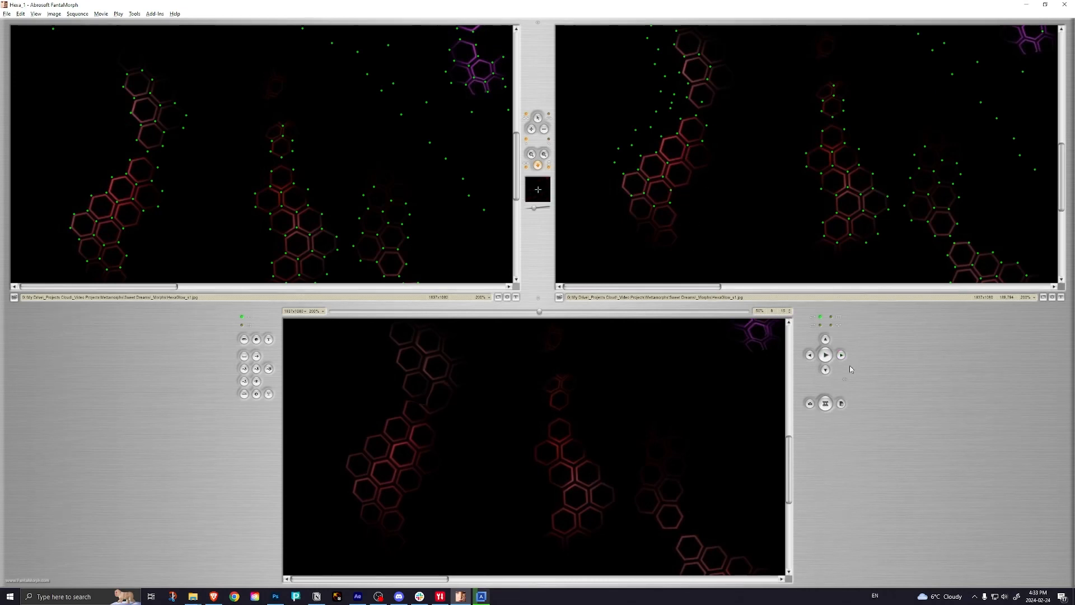
# Step: Undo the dot moves on the lower and upper left hexagon clusters in the second source image
pyautogui.press('ctrl')
pyautogui.hotkey('ctrl', 'z')
pyautogui.hotkey('ctrl', 'z')
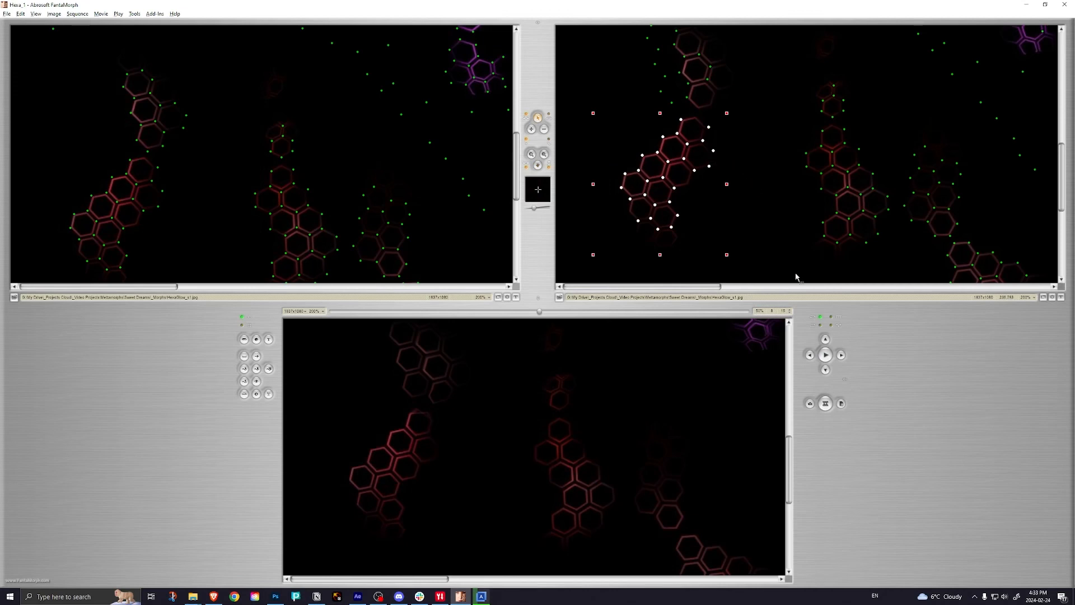
pyautogui.moveTo(773, 175)
pyautogui.mouseDown()
pyautogui.moveTo(771, 231)
pyautogui.moveTo(791, 166)
pyautogui.mouseUp()
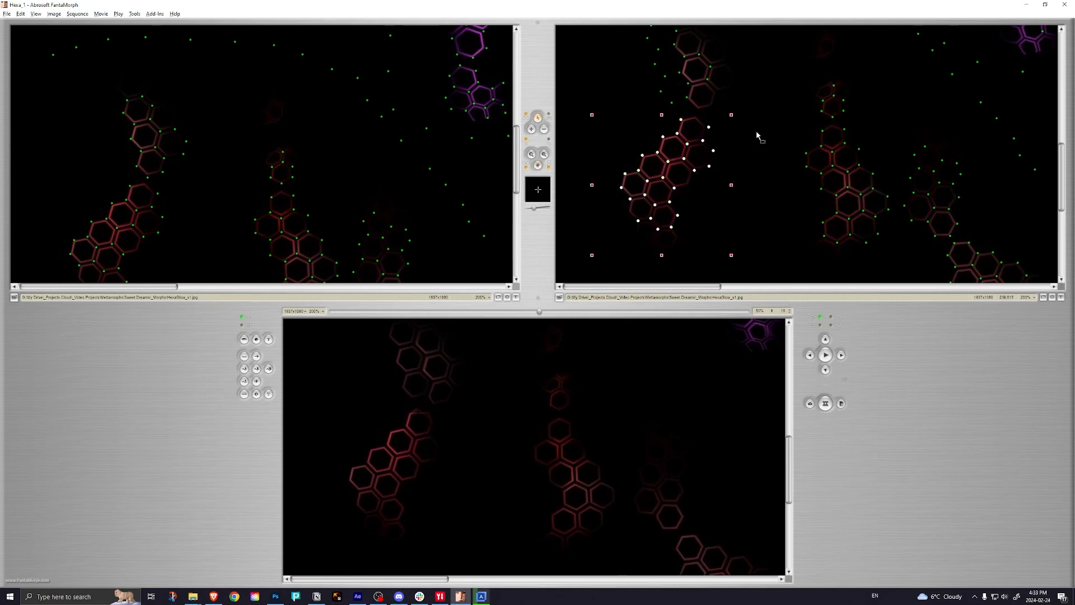
pyautogui.hotkey('ctrl', 'z')
pyautogui.hotkey('ctrl', 'z')
pyautogui.hotkey('ctrl', 'z')
pyautogui.click(747, 232)
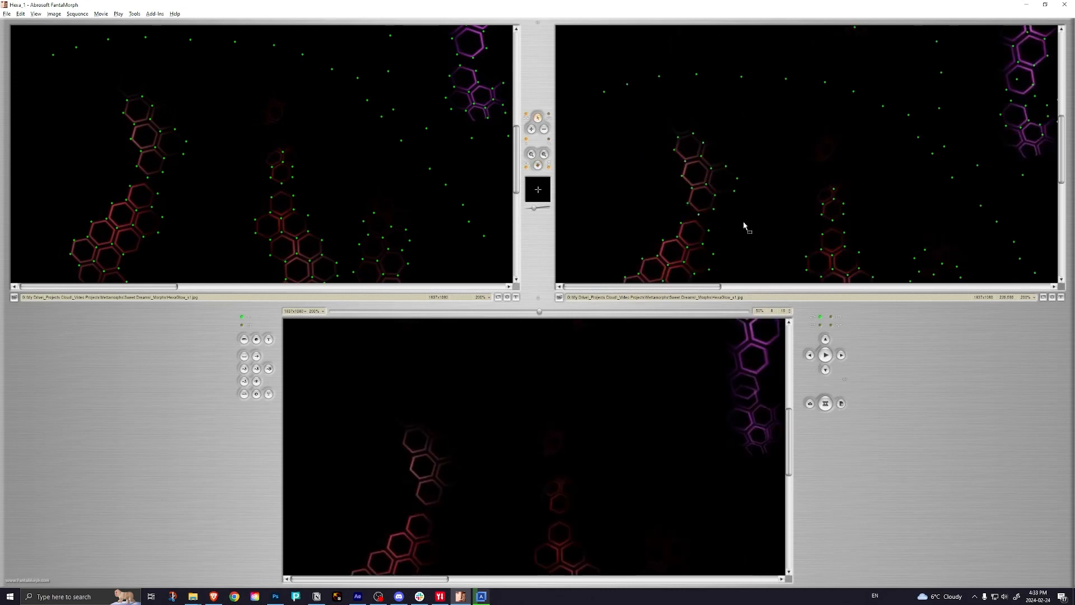
# Step: Try moving the upper-left cluster's dots up and left by one hexagon in the second source image and preview the morph
pyautogui.moveTo(662, 112); pyautogui.dragTo(759, 227)
pyautogui.moveTo(729, 214); pyautogui.dragTo(729, 213)
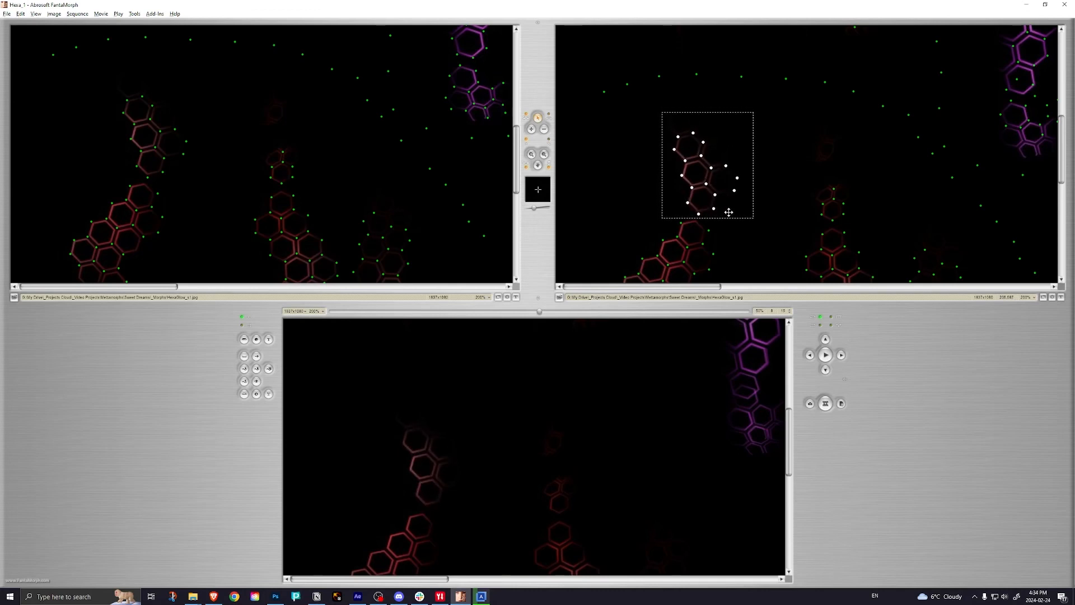
pyautogui.moveTo(729, 212); pyautogui.dragTo(702, 205)
pyautogui.moveTo(701, 206); pyautogui.dragTo(700, 206)
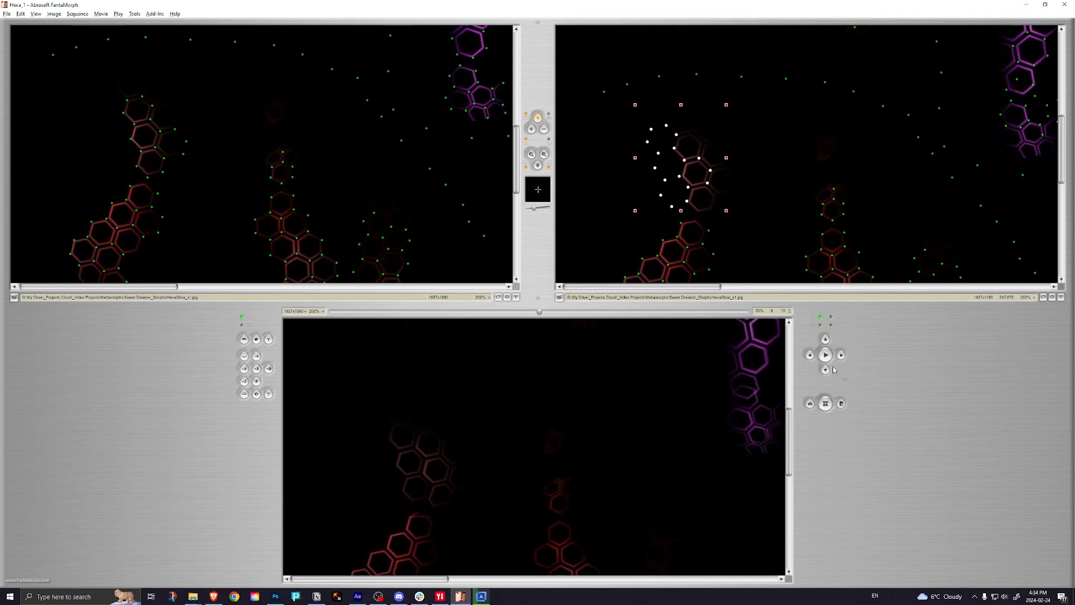
pyautogui.click(827, 358)
pyautogui.click(824, 360)
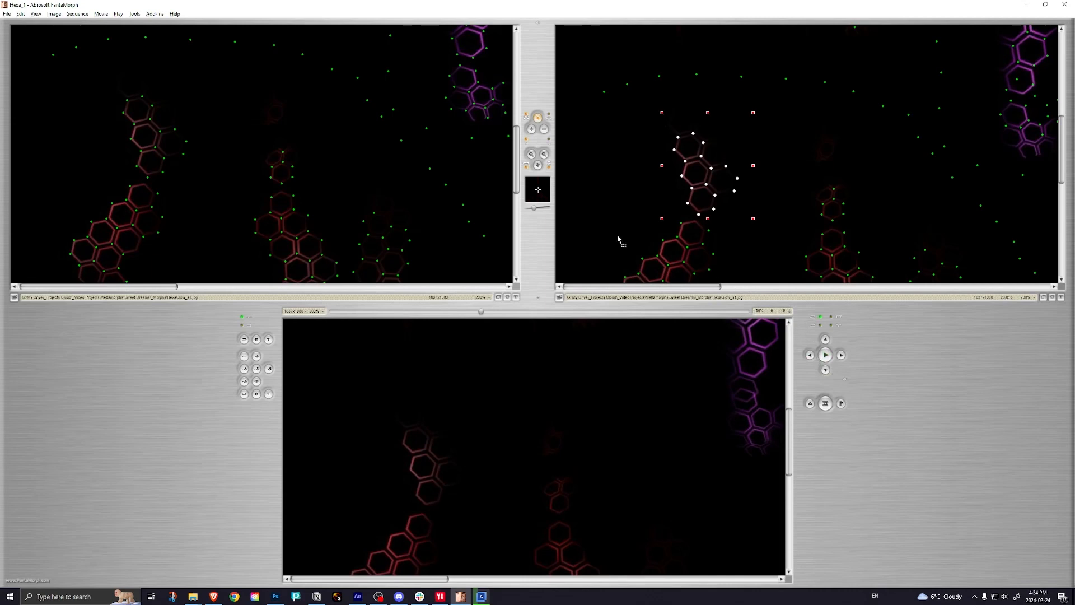
# Step: Reselect the upper-left cluster's dots in the second source image, move them up and left by one hexagon, and preview the morph
pyautogui.click(544, 129)
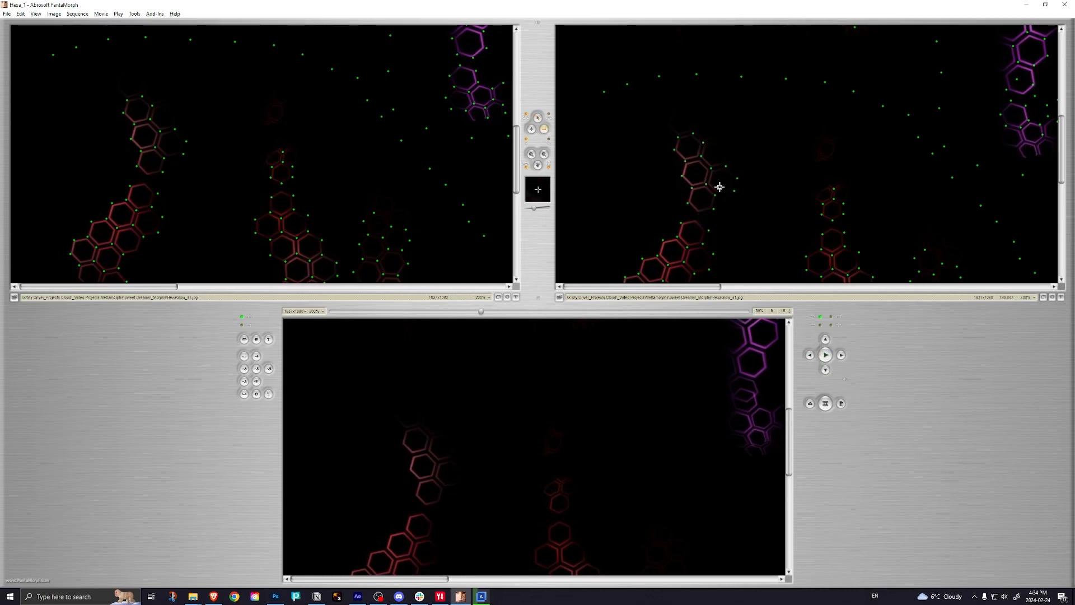
pyautogui.click(537, 118)
pyautogui.moveTo(651, 121); pyautogui.dragTo(755, 221)
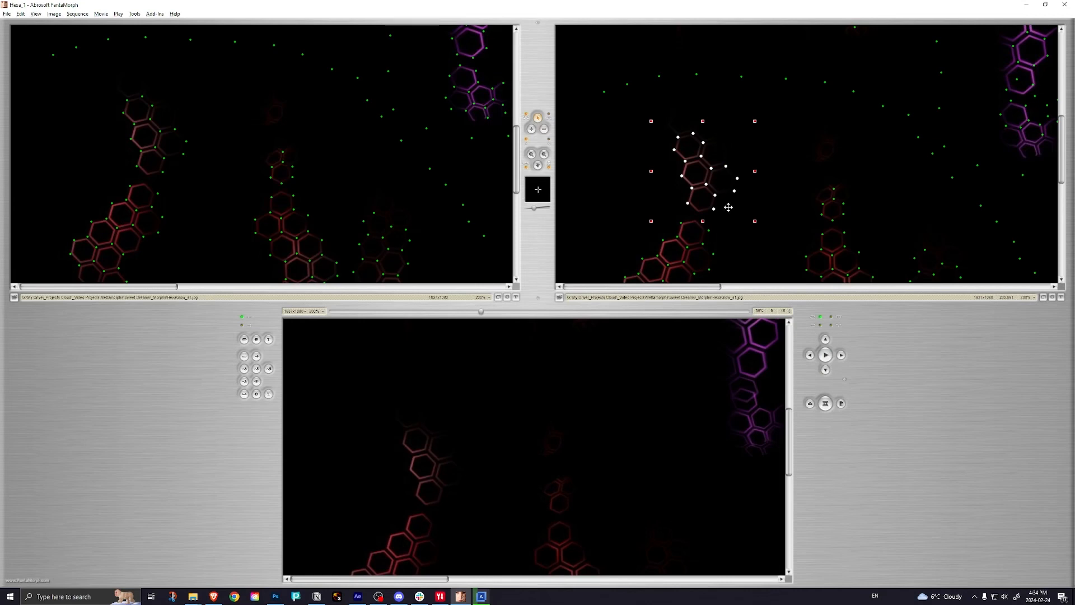
pyautogui.moveTo(727, 205); pyautogui.dragTo(703, 199)
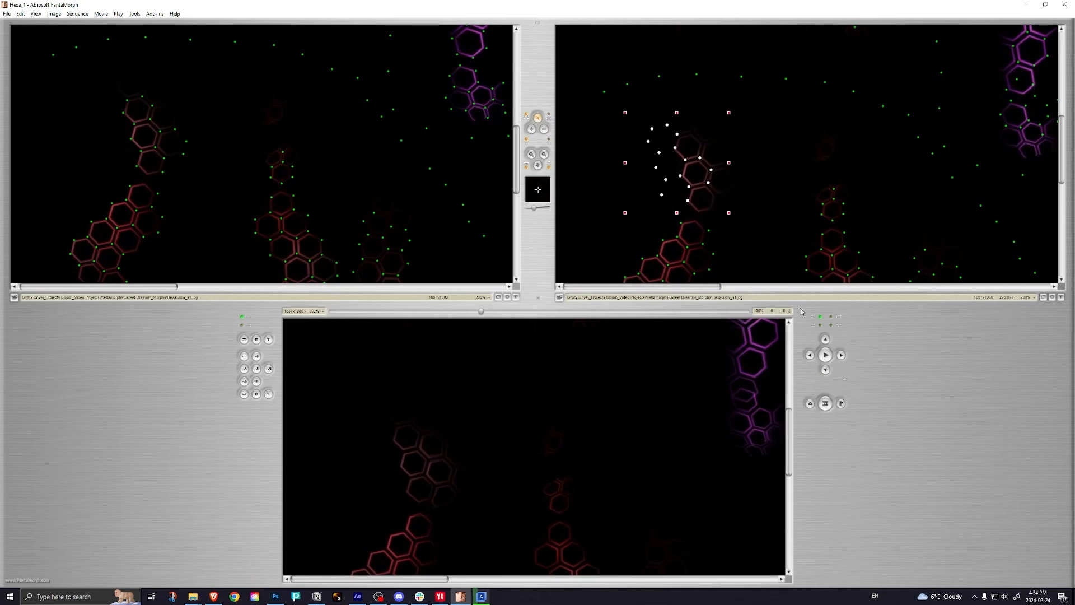
pyautogui.click(827, 355)
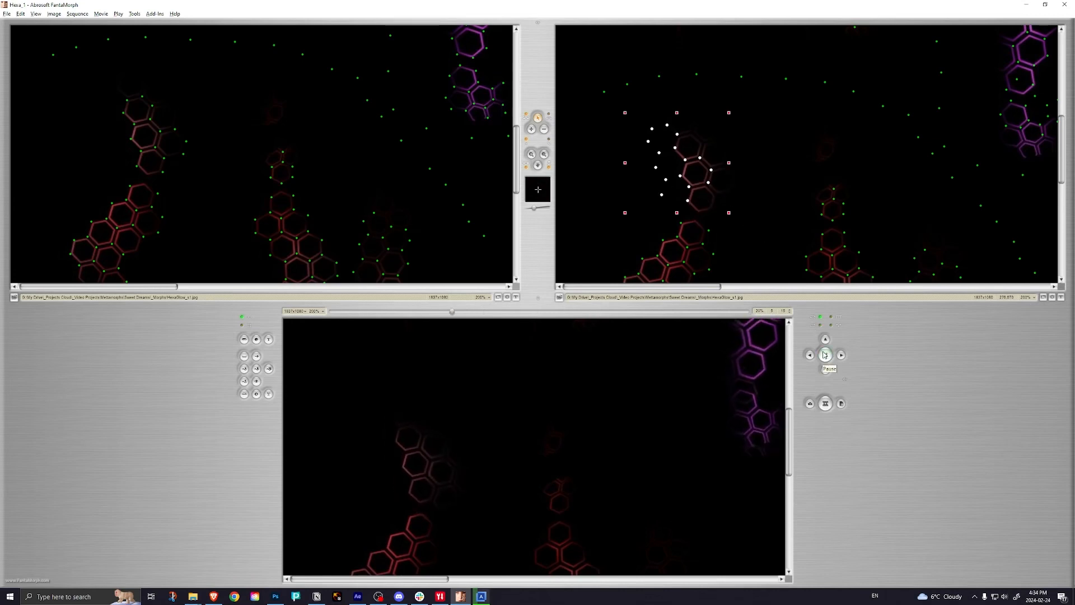
pyautogui.click(825, 355)
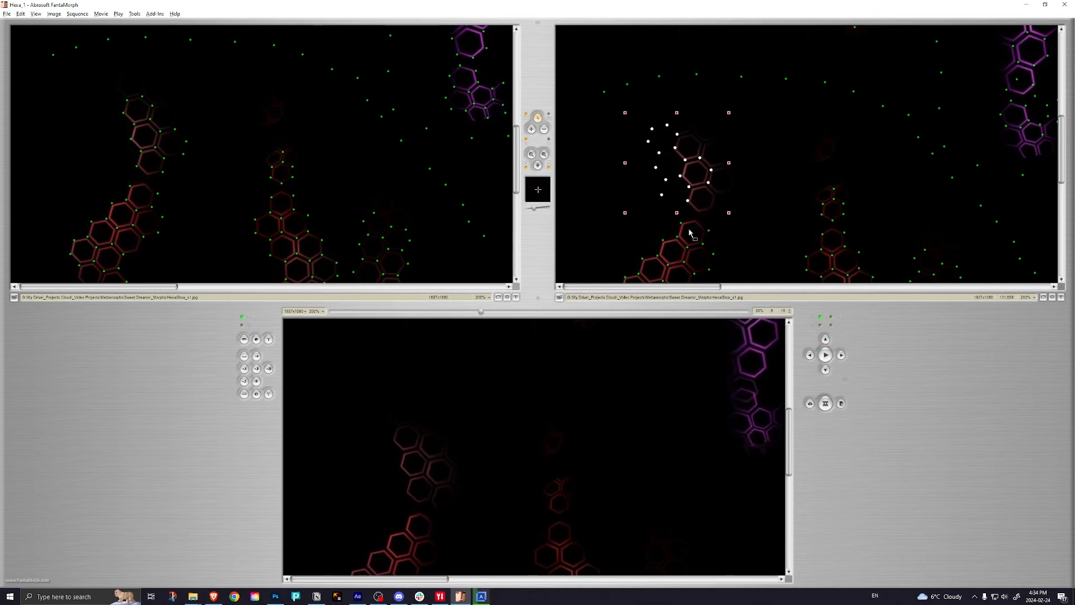
# Step: Move all dots on the lower-left red hexagon cluster up and left by one hexagon in the second source image
pyautogui.moveTo(539, 169); pyautogui.dragTo(732, 256)
pyautogui.click(538, 119)
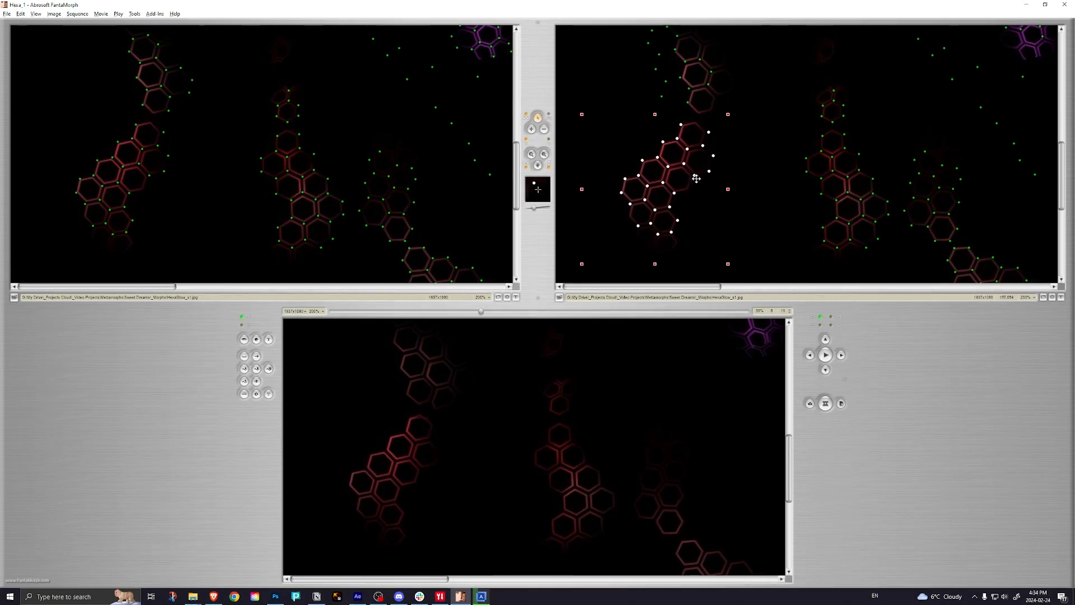
pyautogui.moveTo(704, 197); pyautogui.dragTo(681, 192)
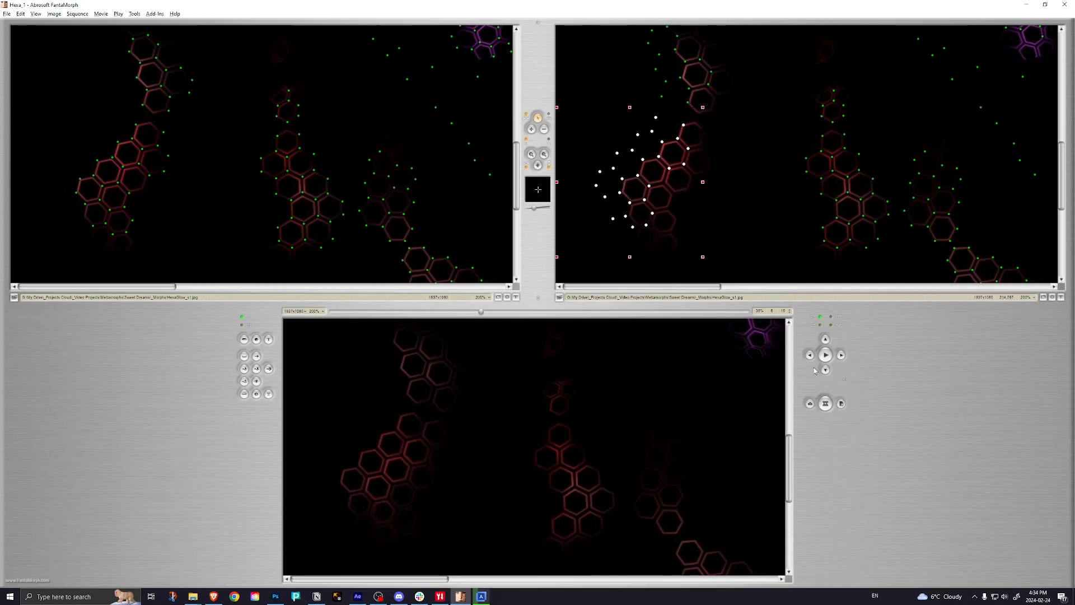
# Step: Play the morph preview of the shifted left clusters and check the full Sweet Dreams artwork in Photoshop
pyautogui.click(826, 355)
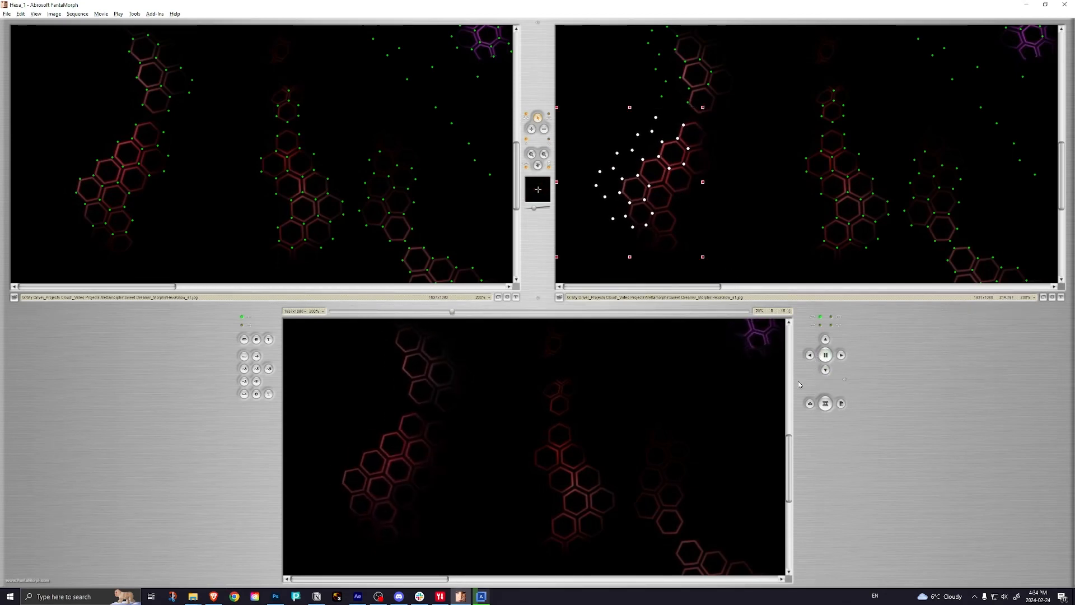
pyautogui.click(826, 355)
pyautogui.click(826, 355)
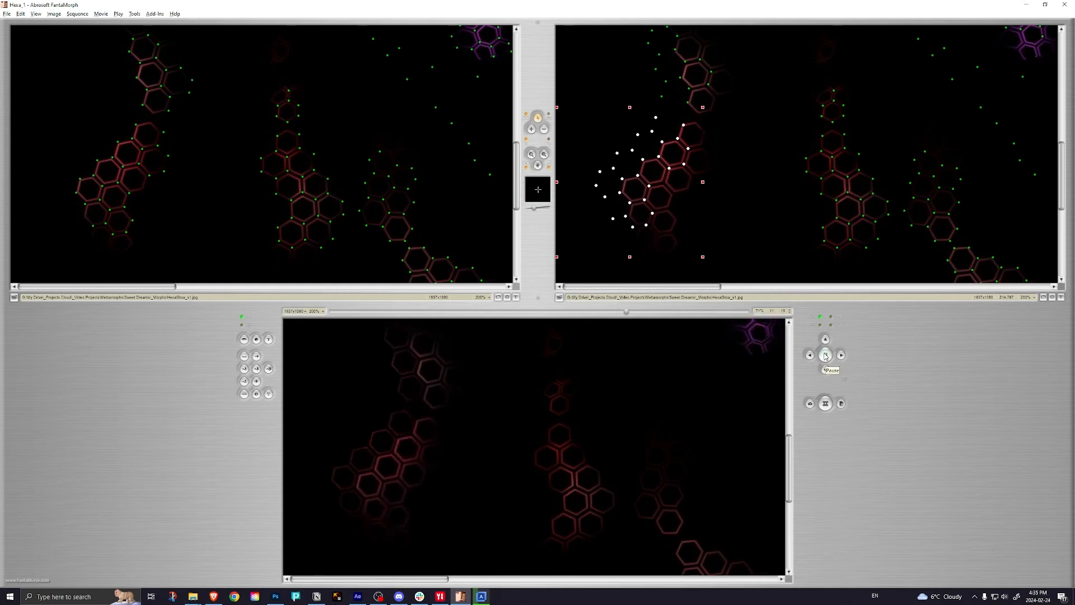
pyautogui.click(828, 355)
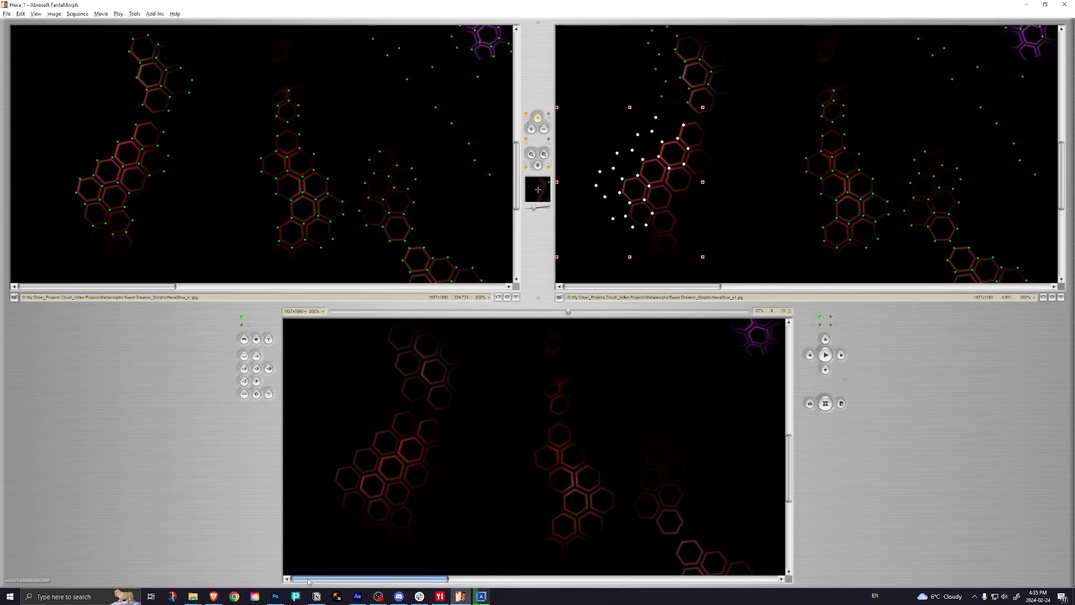
pyautogui.click(275, 597)
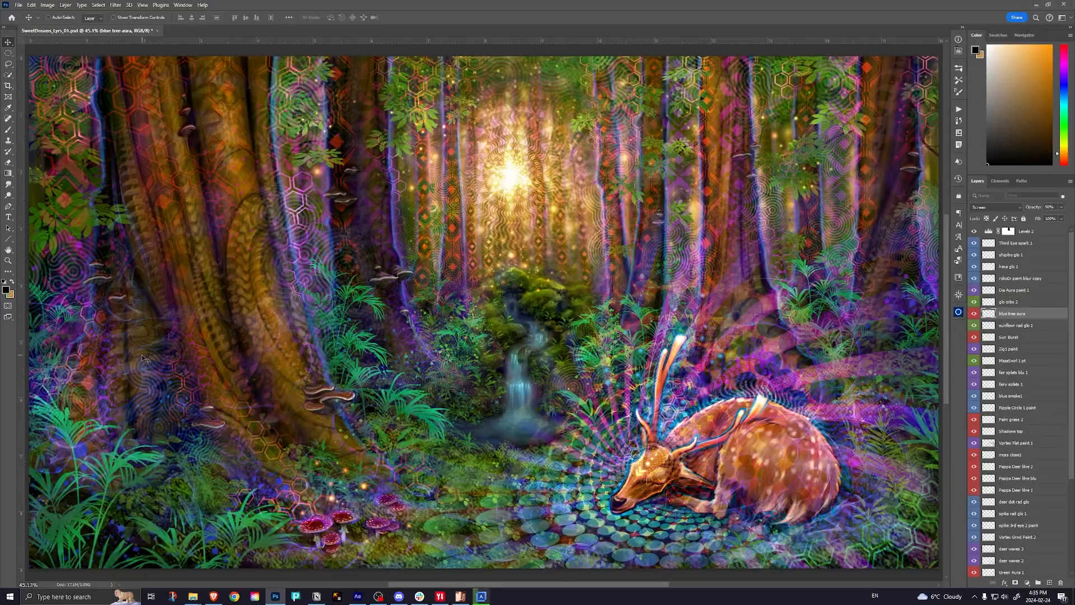
pyautogui.hotkey('alt', 'Tab')
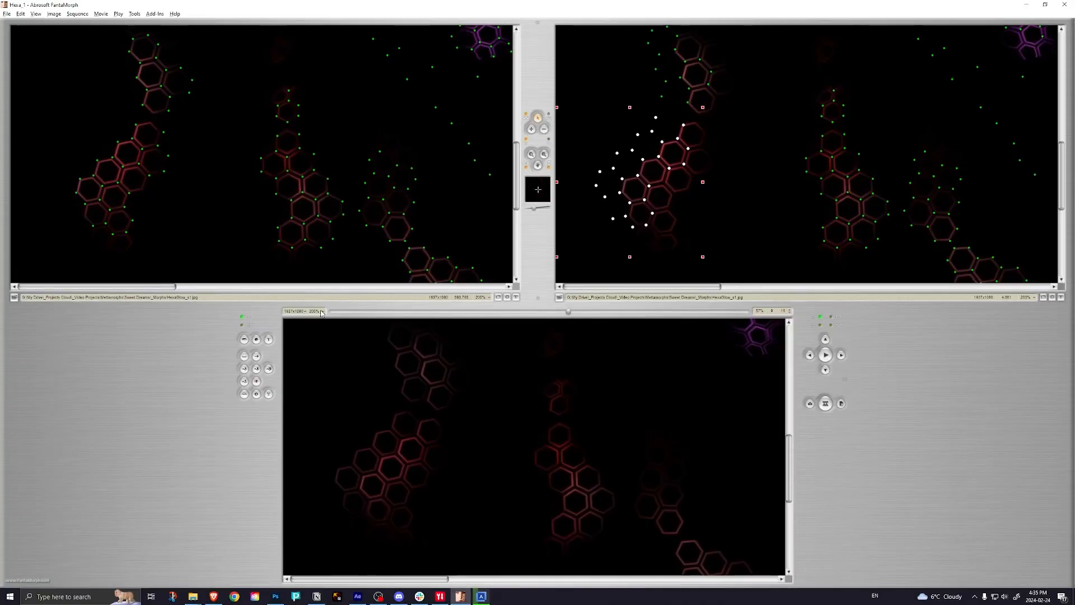
# Step: Fit the whole image in view, play the morph preview, and examine the tree trunks in the Sweet Dreams artwork in Photoshop
pyautogui.click(322, 312)
pyautogui.click(330, 412)
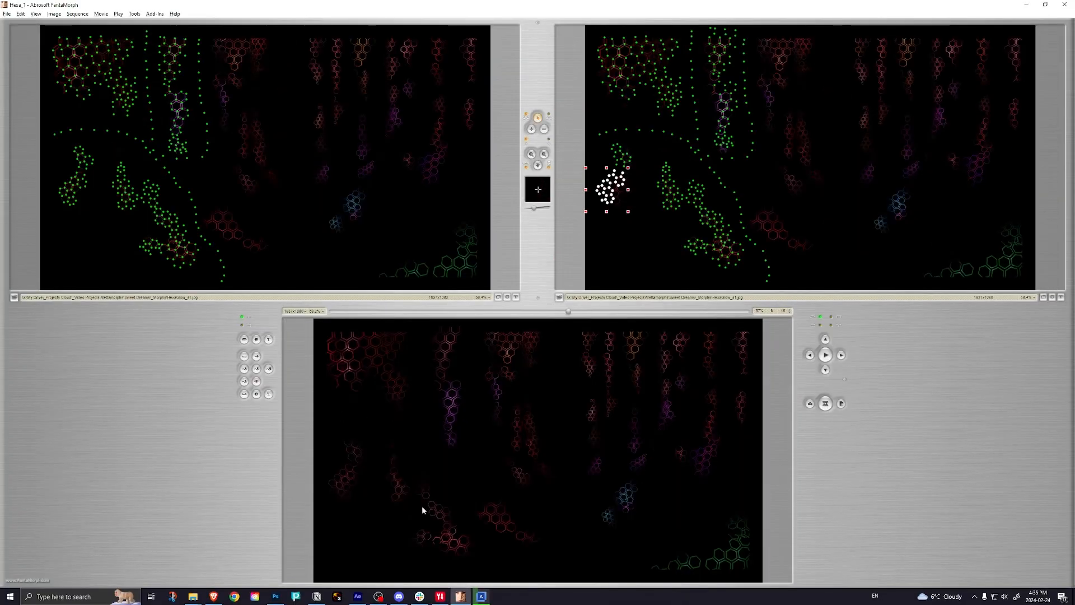
pyautogui.click(825, 355)
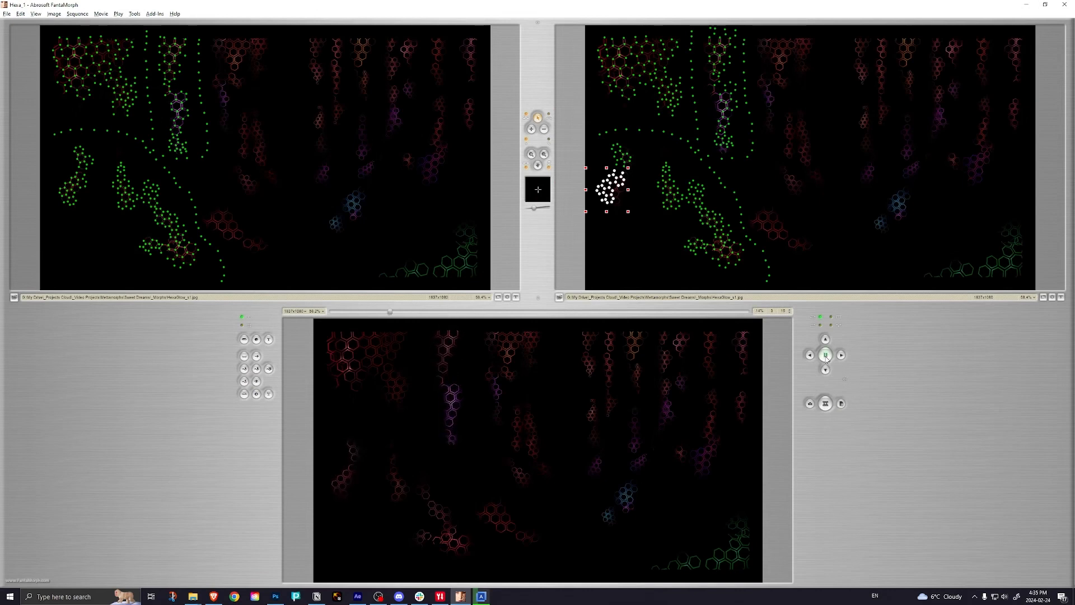
pyautogui.click(826, 356)
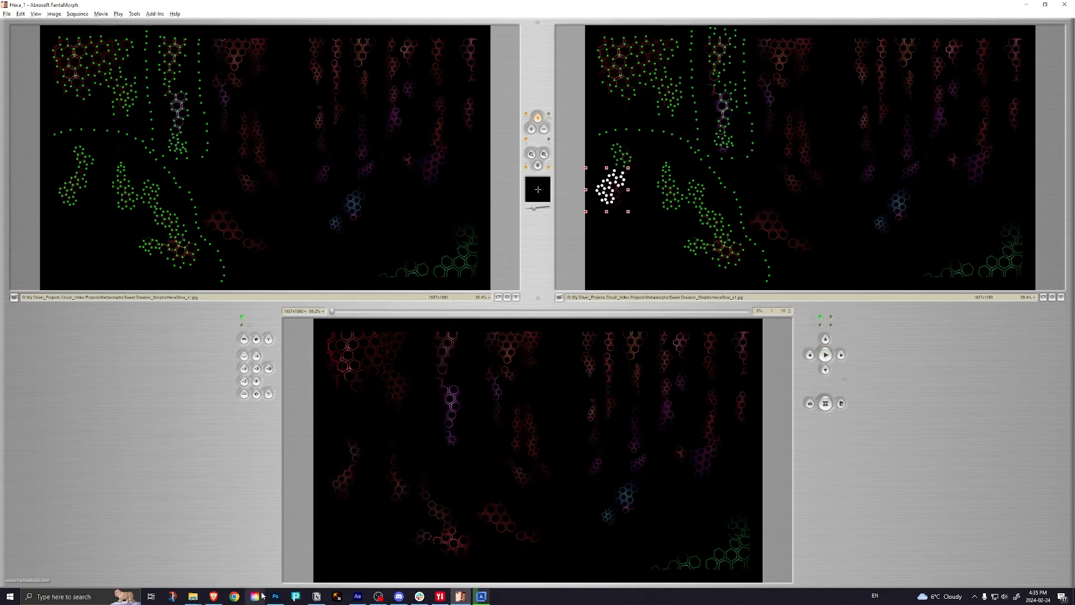
pyautogui.click(275, 596)
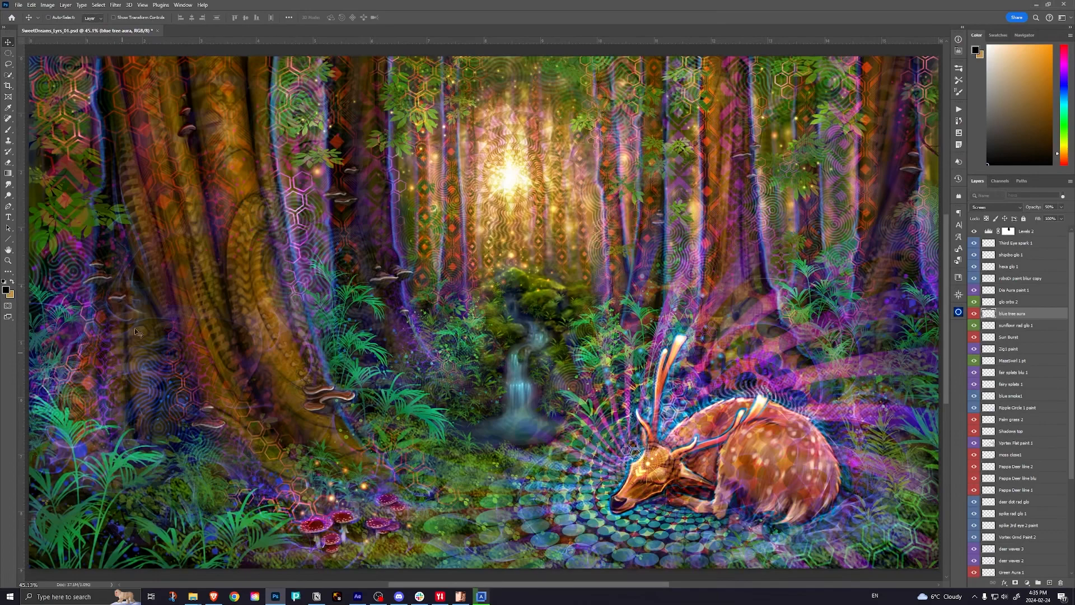
pyautogui.press('z')
pyautogui.moveTo(90, 334)
pyautogui.mouseDown()
pyautogui.moveTo(133, 339)
pyautogui.moveTo(98, 343)
pyautogui.mouseUp()
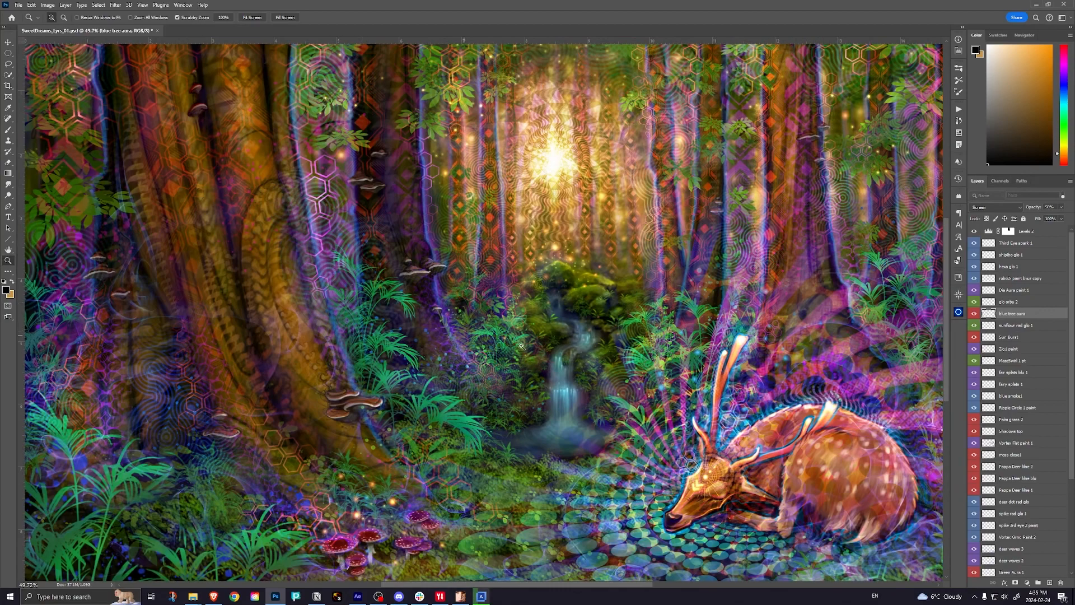
# Step: Switch back to FantaMorph, clear the dot selection, and replay the full-frame morph preview to judge the left clusters' flow
pyautogui.click(829, 359)
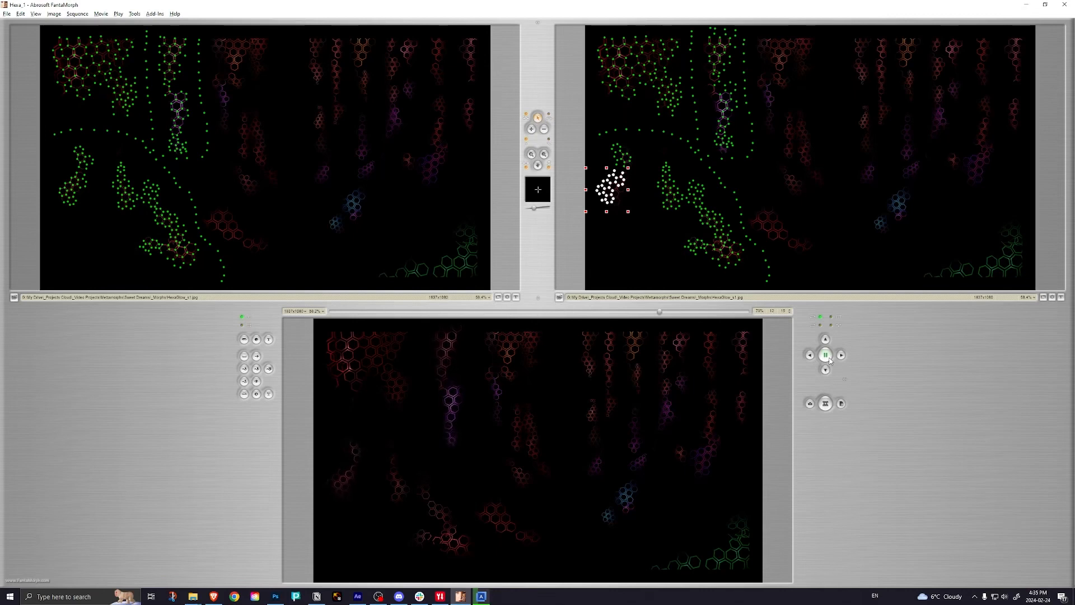
pyautogui.click(827, 356)
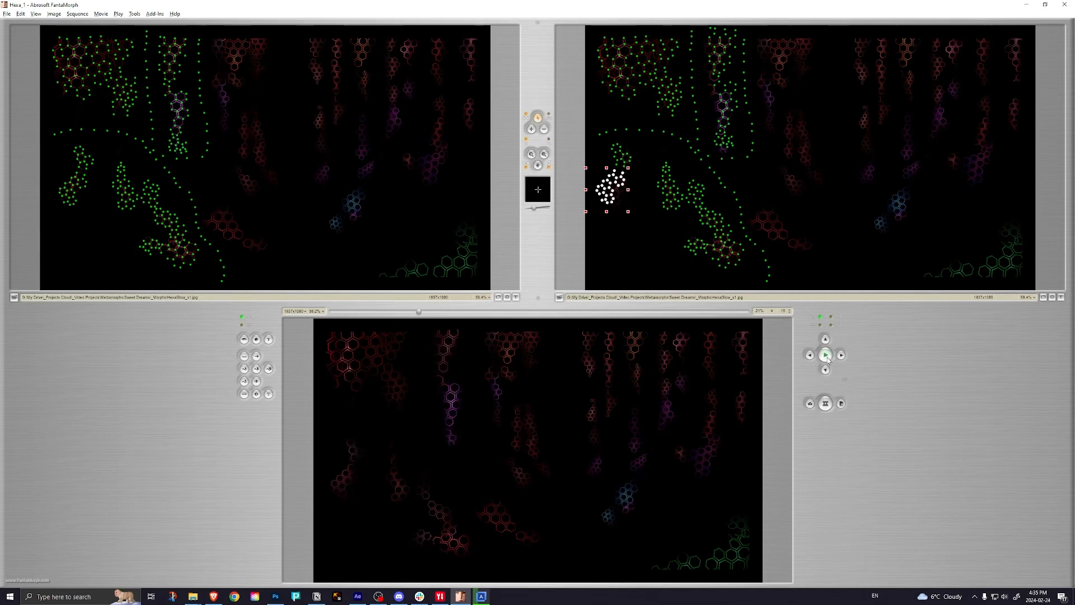
pyautogui.click(617, 257)
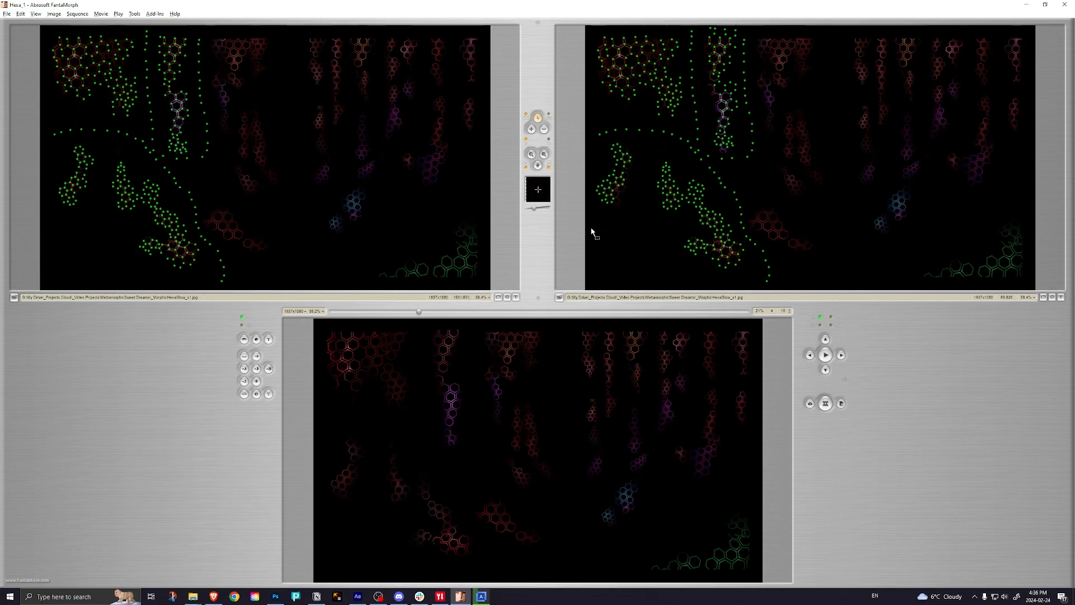
pyautogui.click(826, 355)
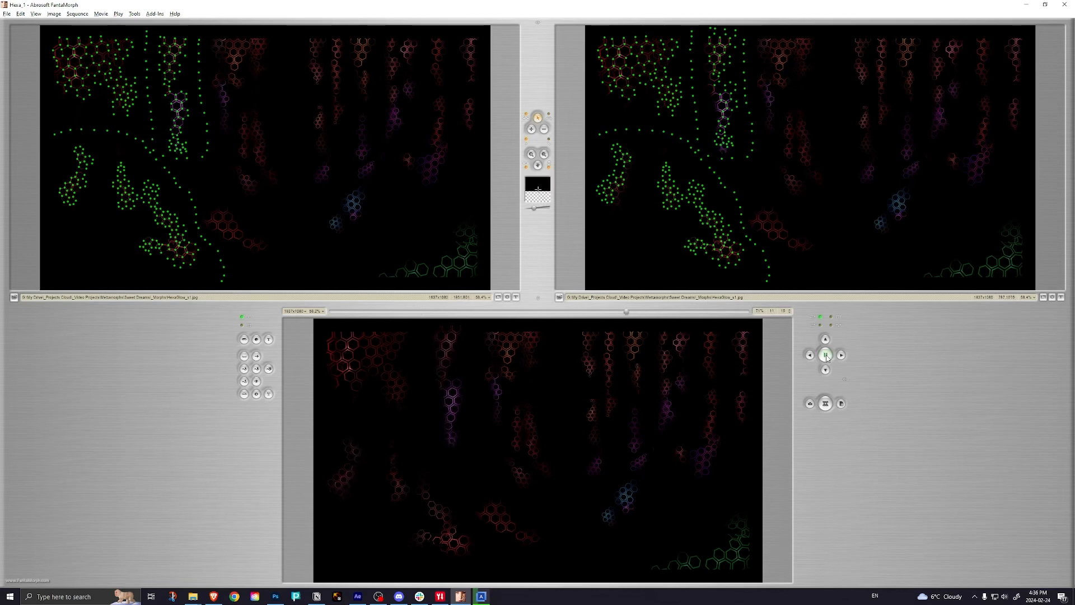
pyautogui.click(826, 355)
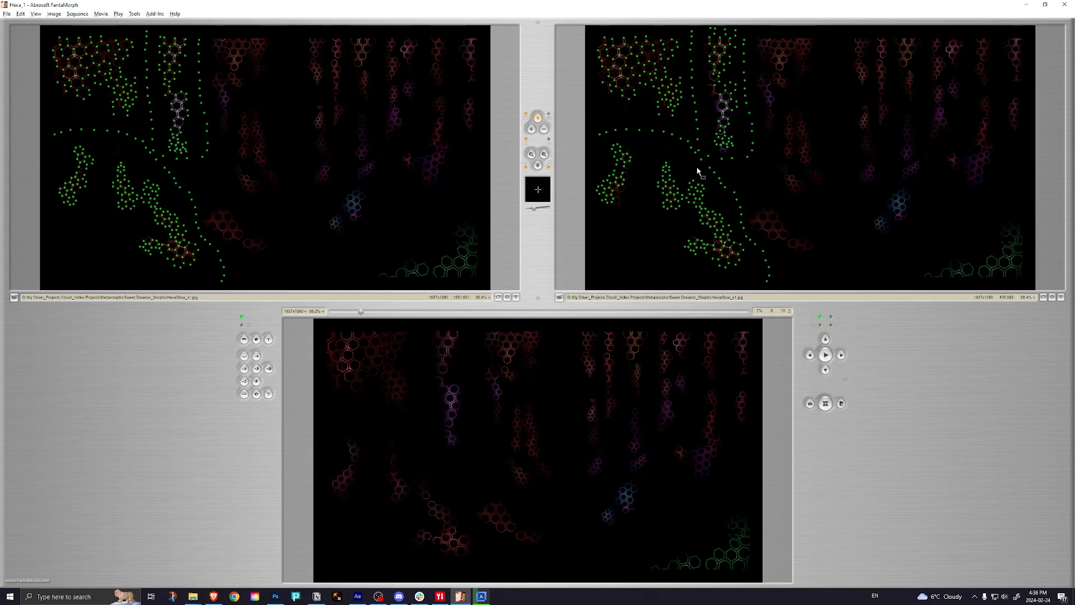
pyautogui.click(826, 355)
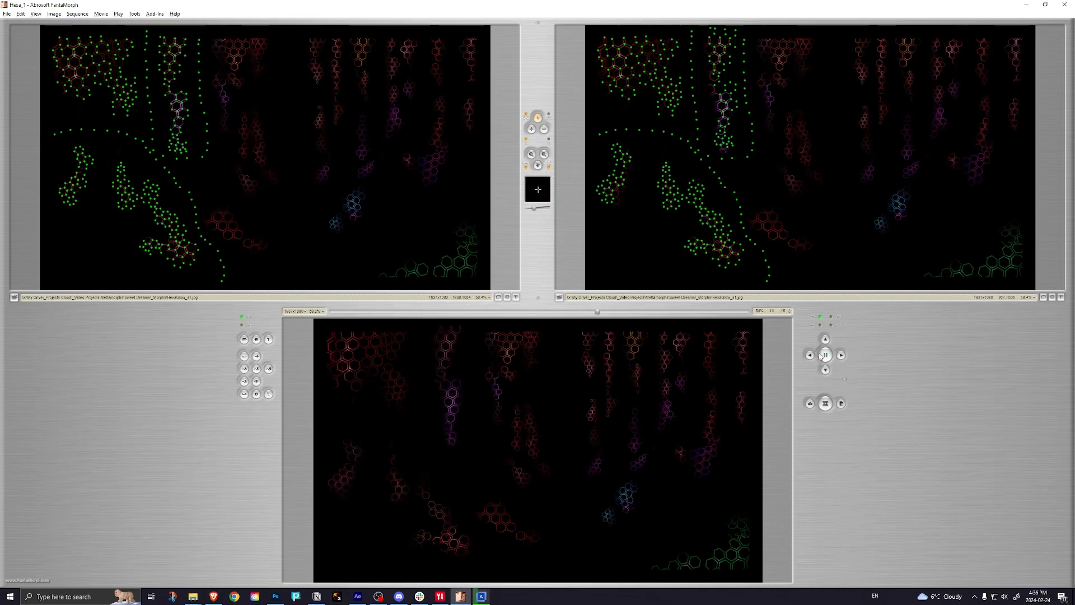
pyautogui.click(826, 356)
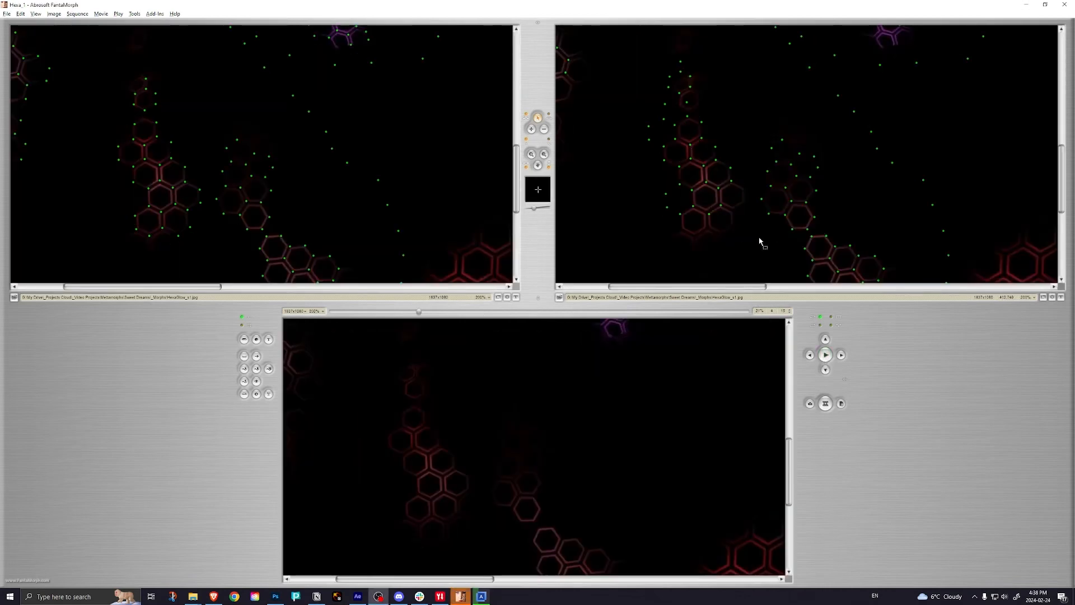
# Step: Play the close-up morph preview around the tall red cluster right of the leftmost ones to check its hexagons' flow
pyautogui.click(826, 354)
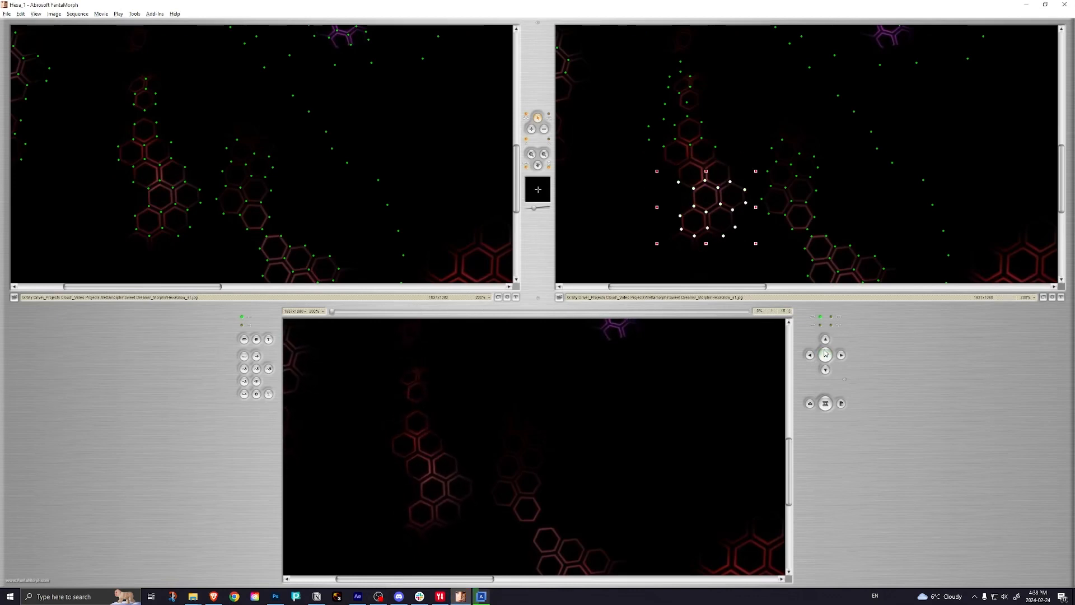
pyautogui.click(826, 354)
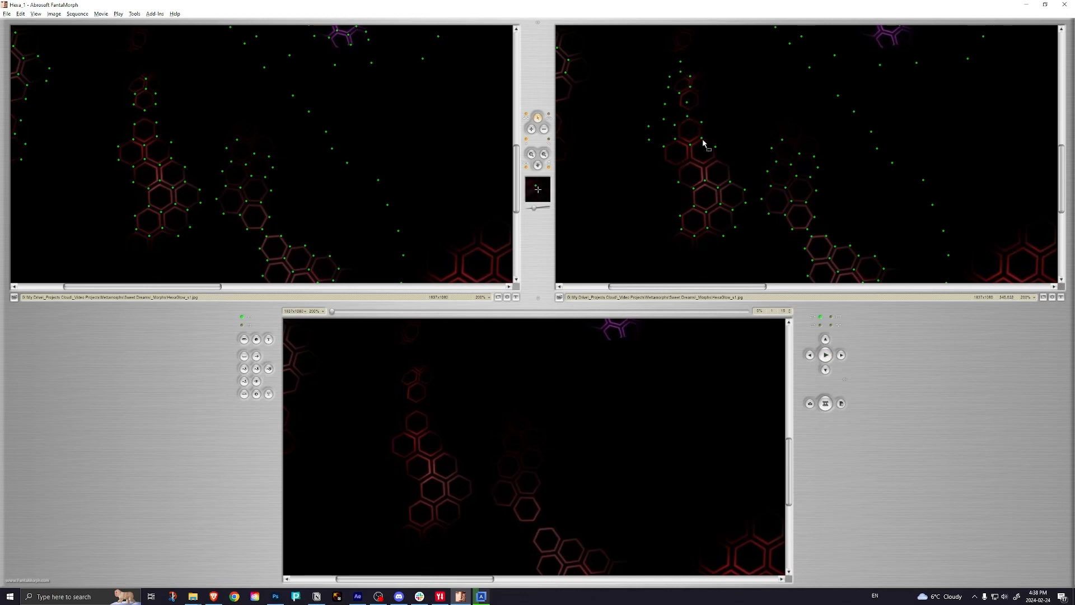
pyautogui.click(793, 230)
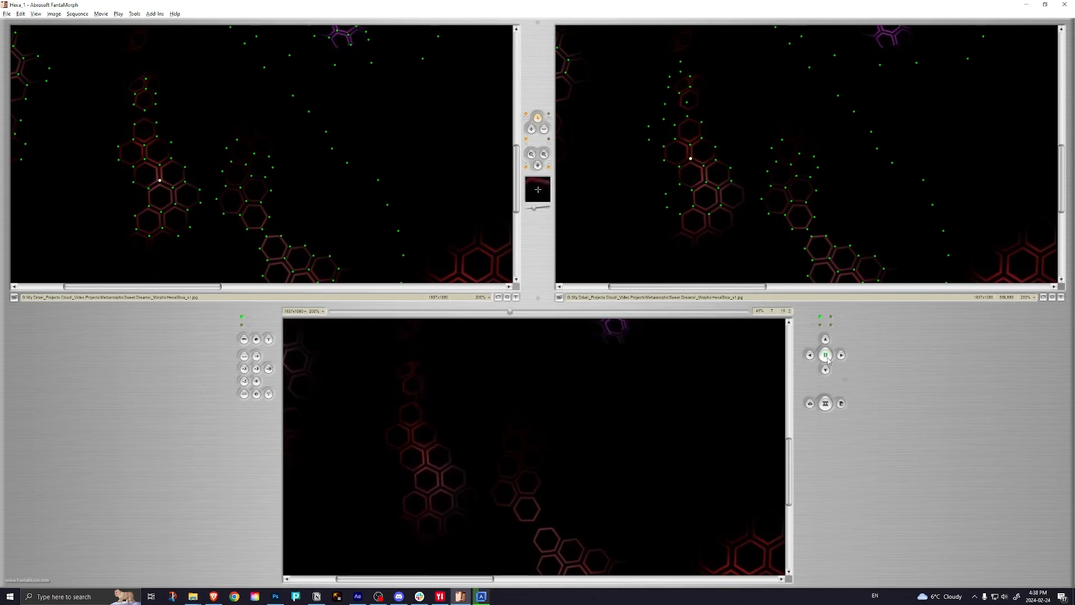
pyautogui.click(828, 360)
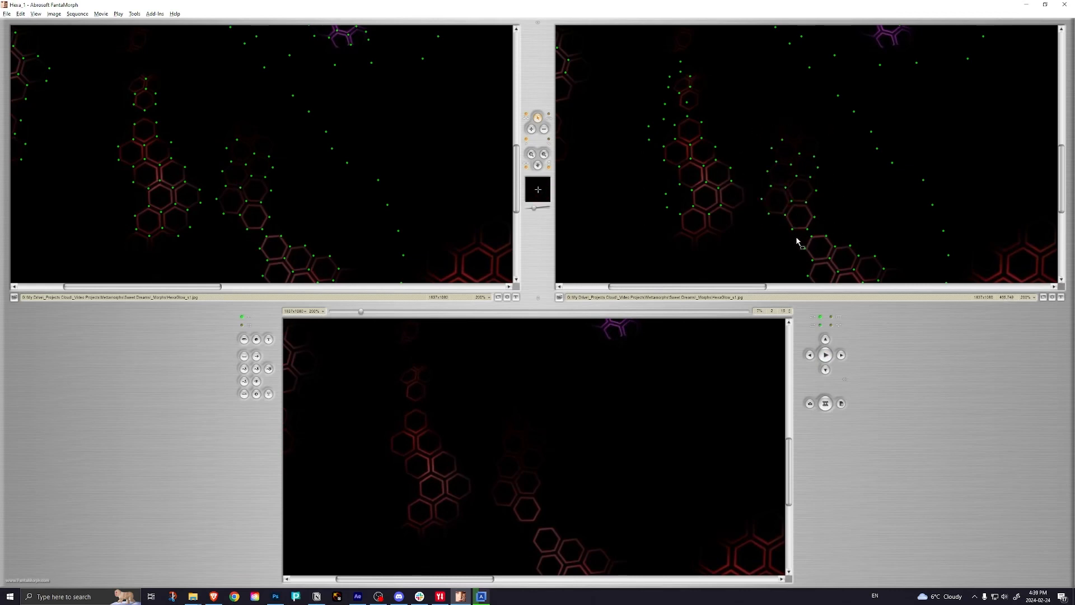
# Step: Move all dots of the small red cluster above the diagonal chain up by one hexagon in the second source image and preview the morph
pyautogui.moveTo(762, 133); pyautogui.dragTo(827, 233)
pyautogui.moveTo(755, 122); pyautogui.dragTo(824, 179)
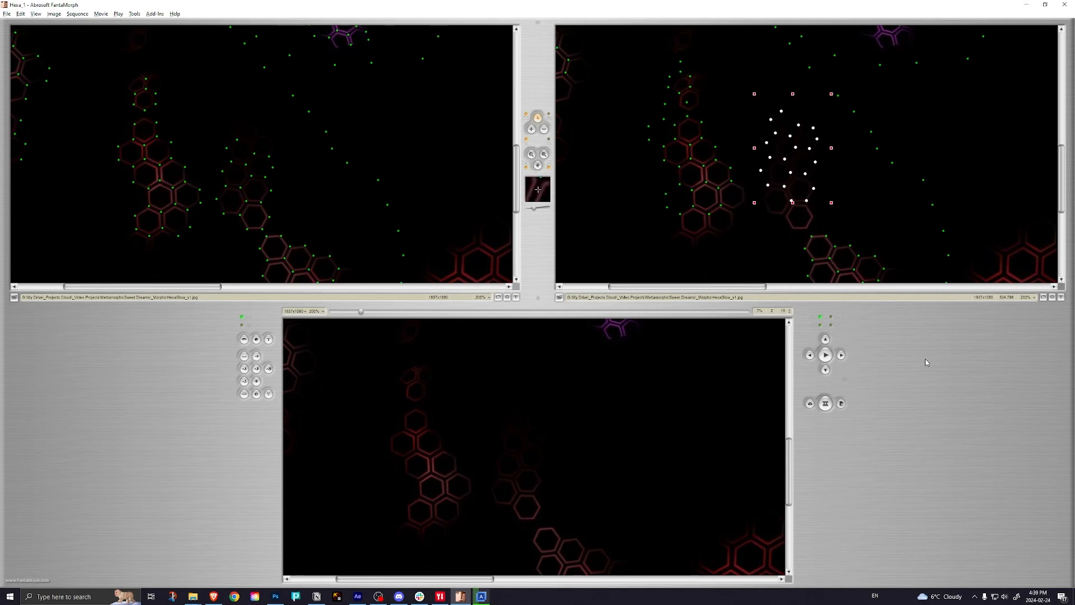
pyautogui.click(826, 355)
pyautogui.click(874, 207)
pyautogui.moveTo(871, 204); pyautogui.dragTo(711, 67)
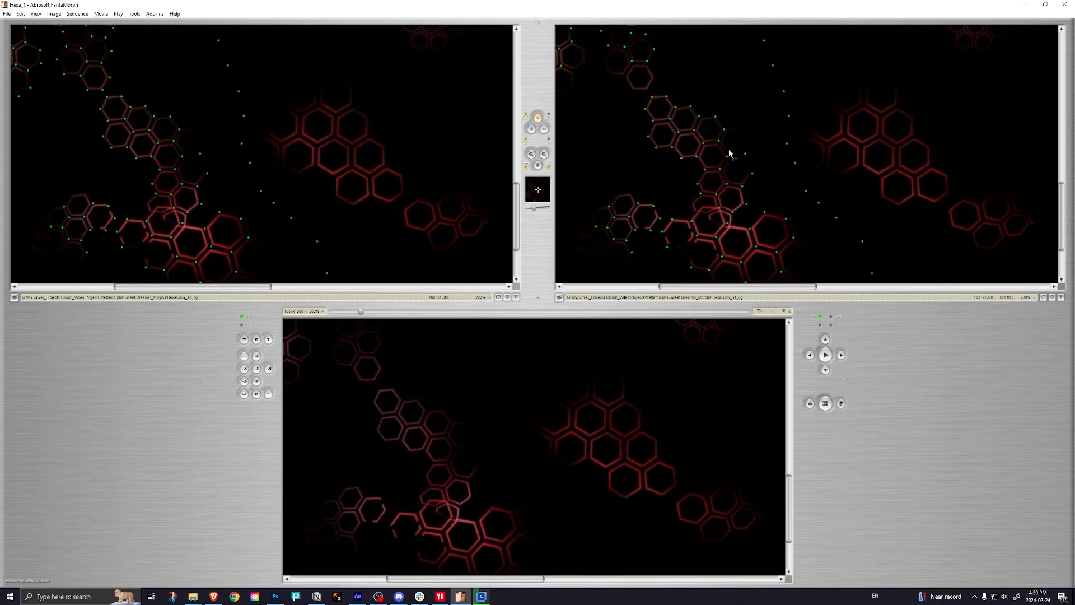
# Step: Try moving the upper diagonal chain's dots to the left and slightly up by one hexagon in the second source image, and preview the morph
pyautogui.moveTo(628, 93); pyautogui.dragTo(737, 175)
pyautogui.moveTo(731, 167); pyautogui.dragTo(705, 158)
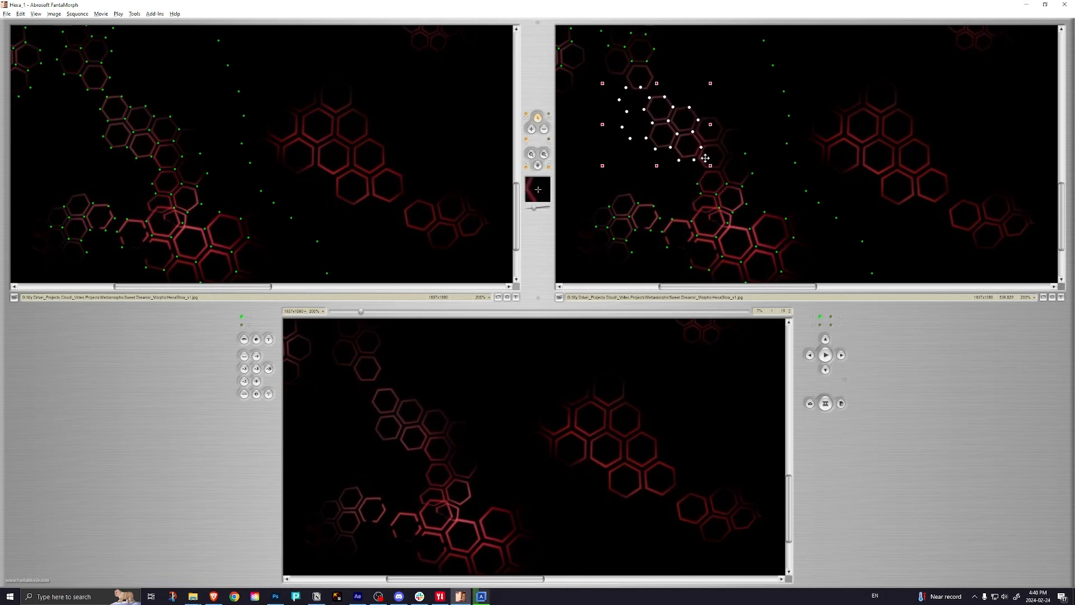
pyautogui.click(829, 356)
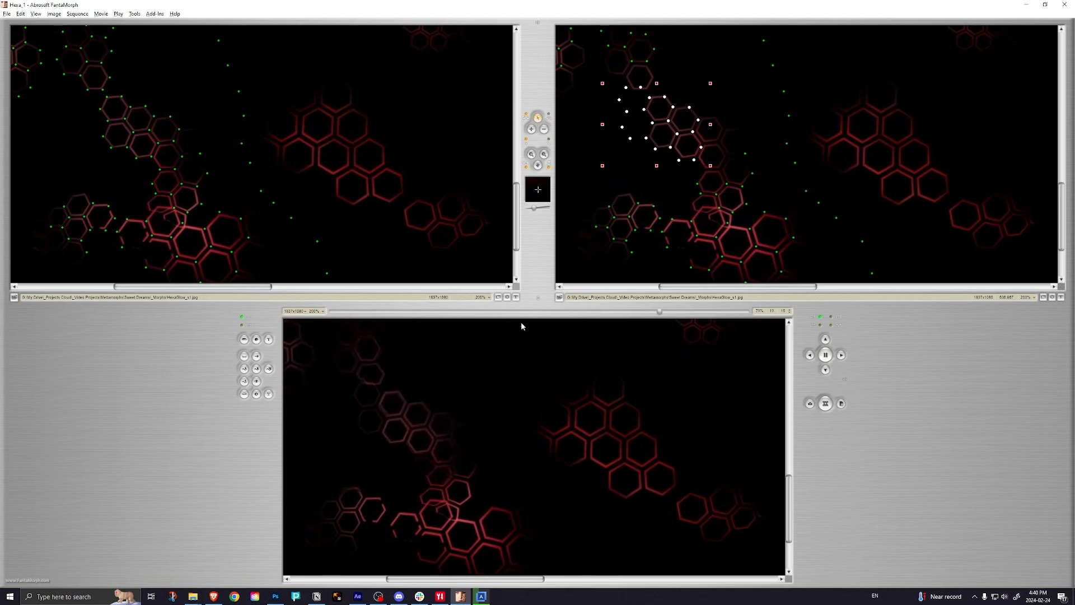
pyautogui.moveTo(557, 312); pyautogui.dragTo(527, 313)
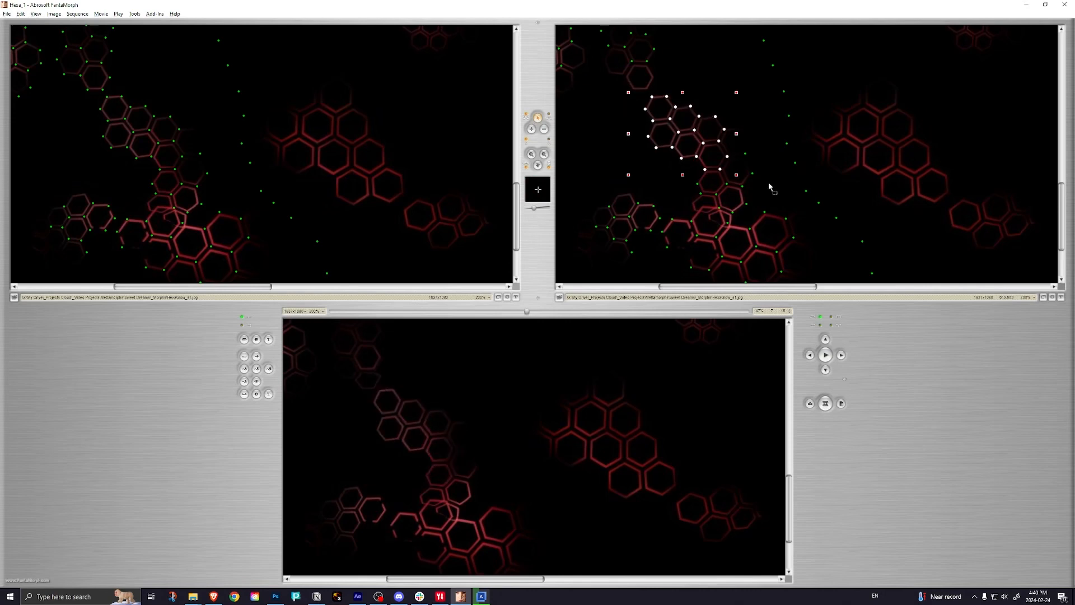
# Step: Move the upper diagonal chain's selected dots straight up by one hexagon in the second source image and preview the morph
pyautogui.moveTo(708, 135); pyautogui.dragTo(732, 118)
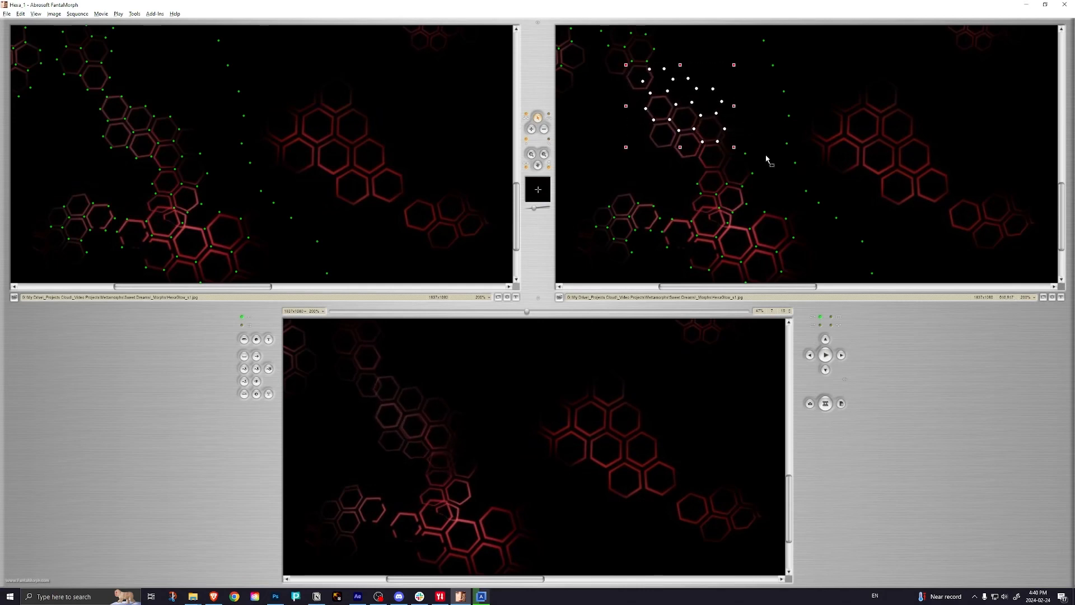
pyautogui.click(826, 355)
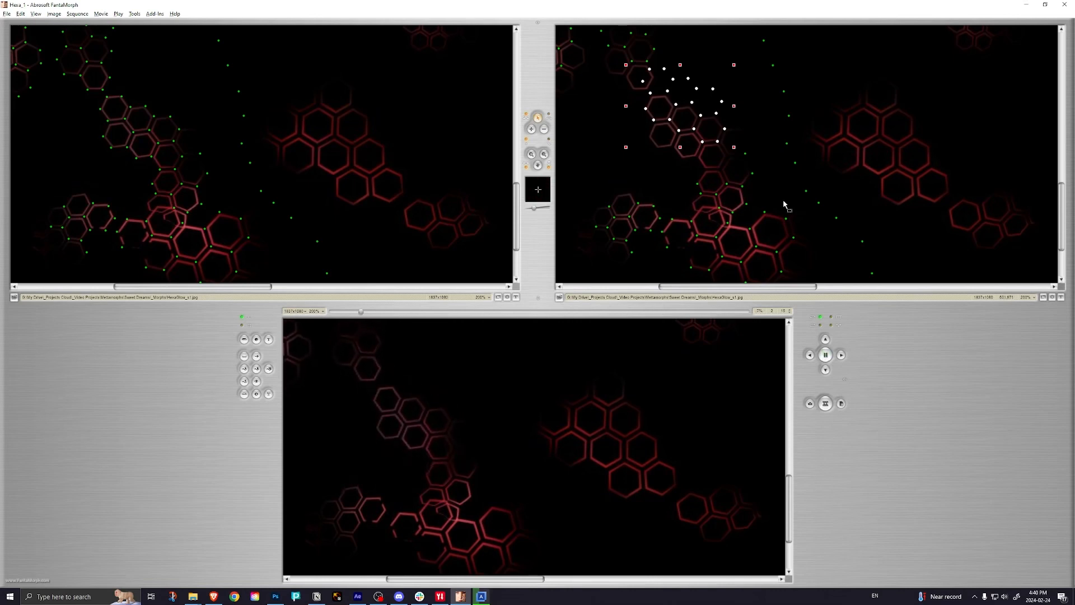
pyautogui.moveTo(786, 237); pyautogui.dragTo(796, 192)
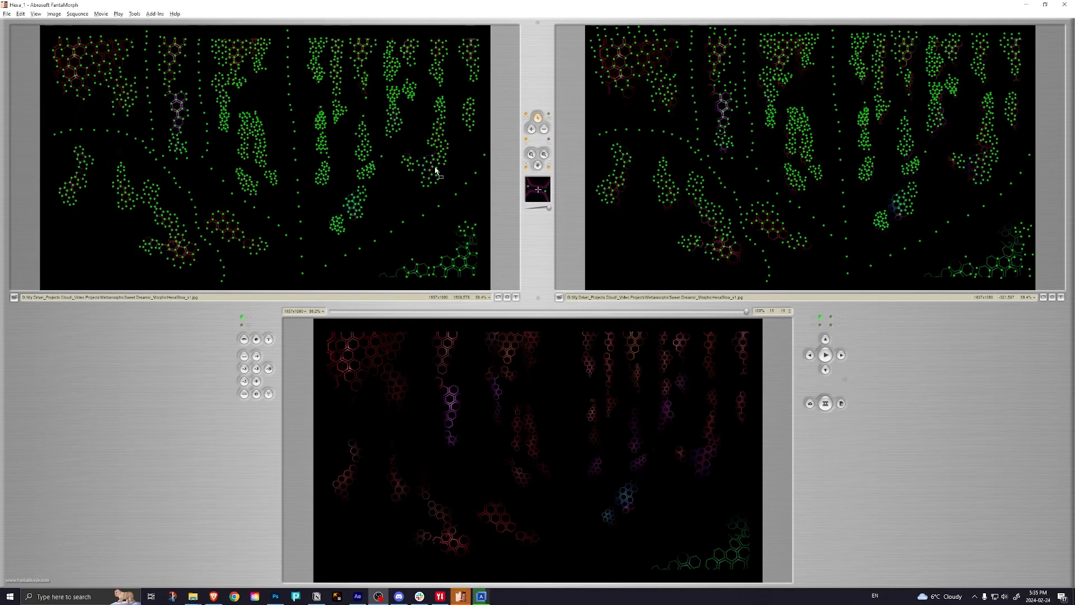
# Step: Play the fully dotted hexagon morph at full frame, and again zoomed in on the purple and orange columns in the upper-left half
pyautogui.click(826, 356)
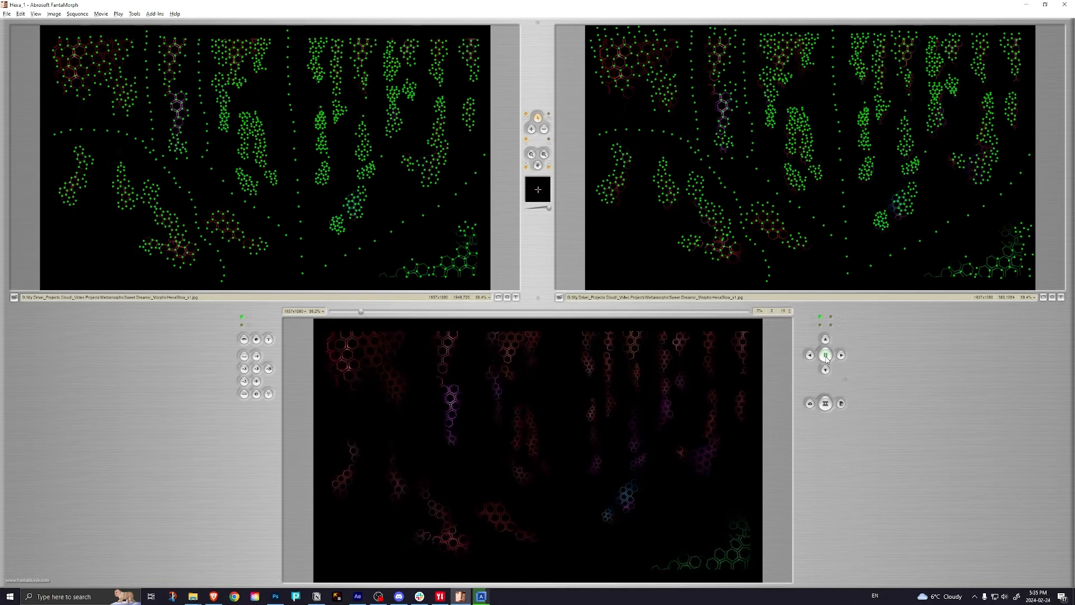
pyautogui.click(826, 356)
pyautogui.scroll(-2, 438, 423)
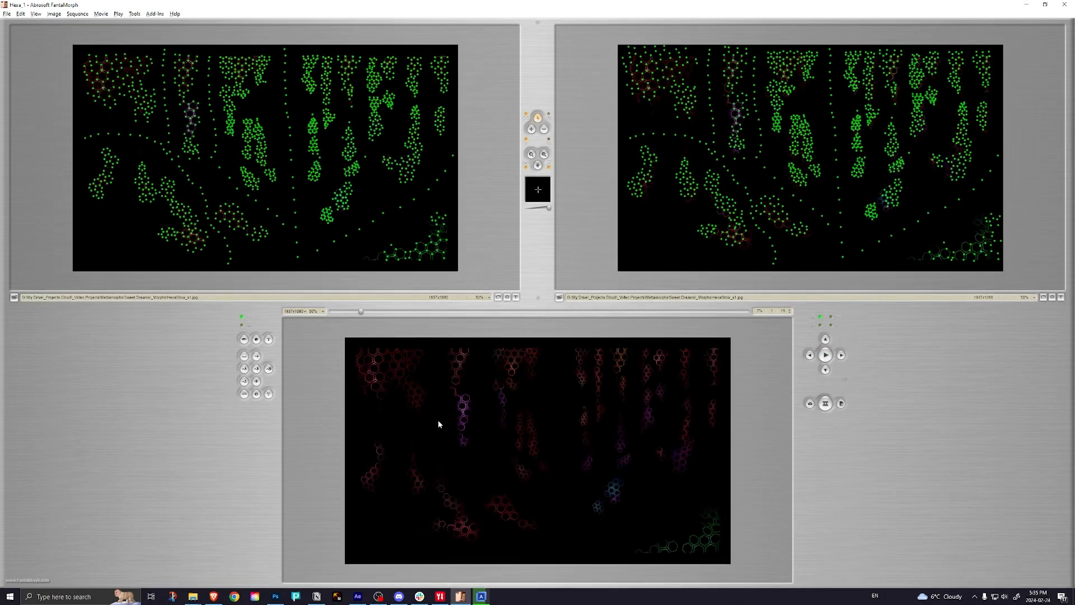
pyautogui.scroll(4, 552, 376)
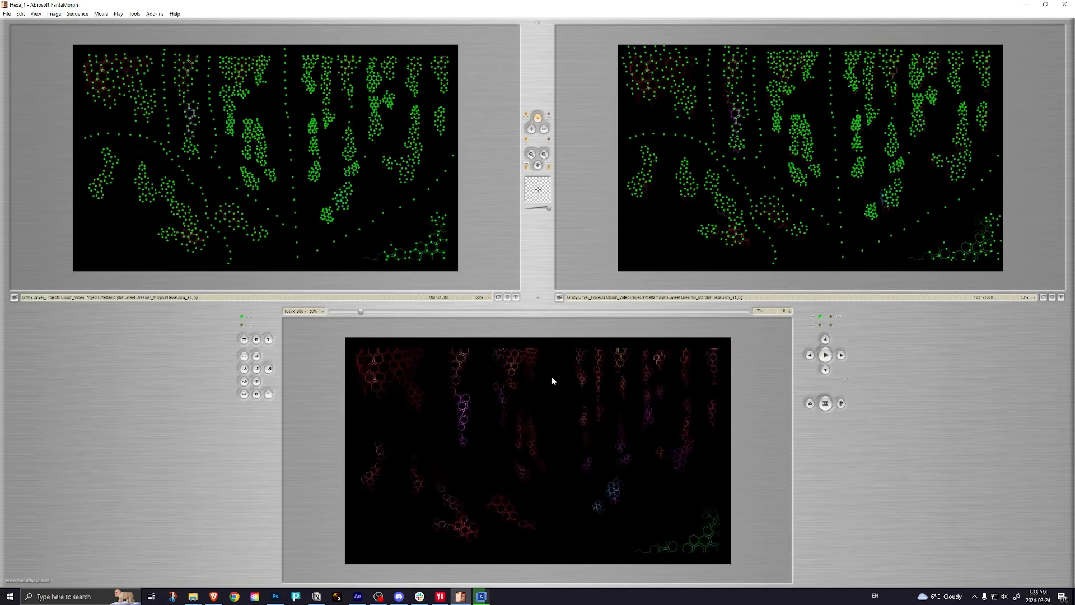
pyautogui.scroll(1, 552, 377)
pyautogui.press('space')
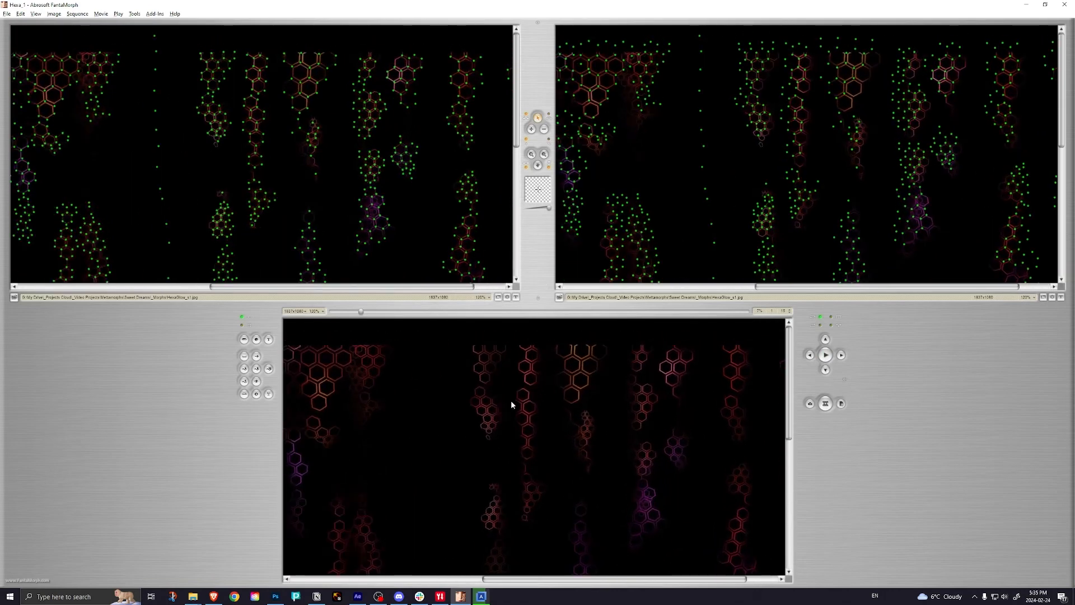
pyautogui.moveTo(483, 415); pyautogui.dragTo(619, 437)
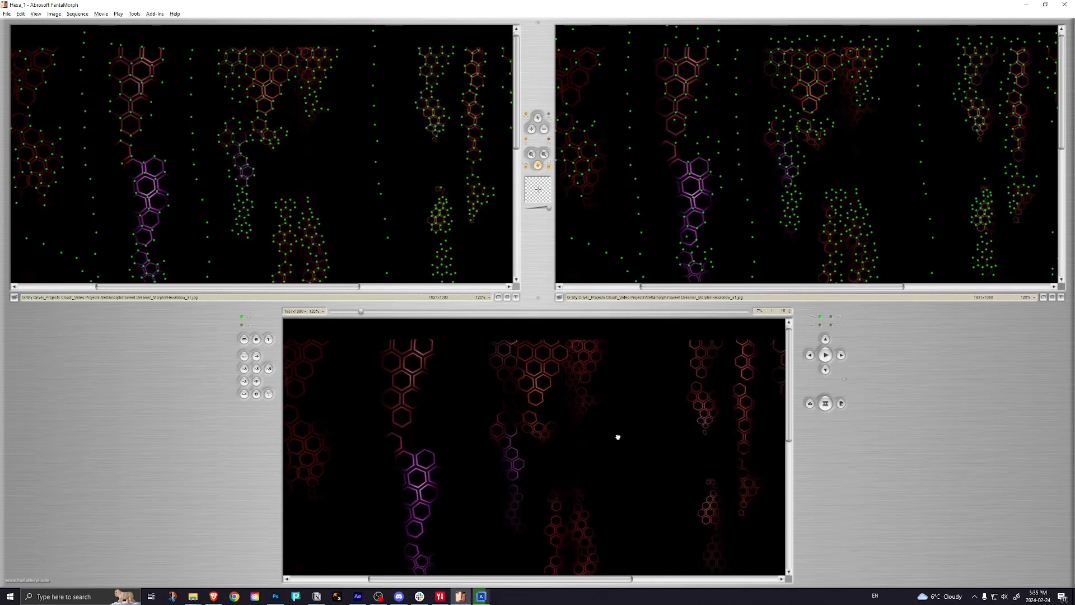
pyautogui.click(827, 357)
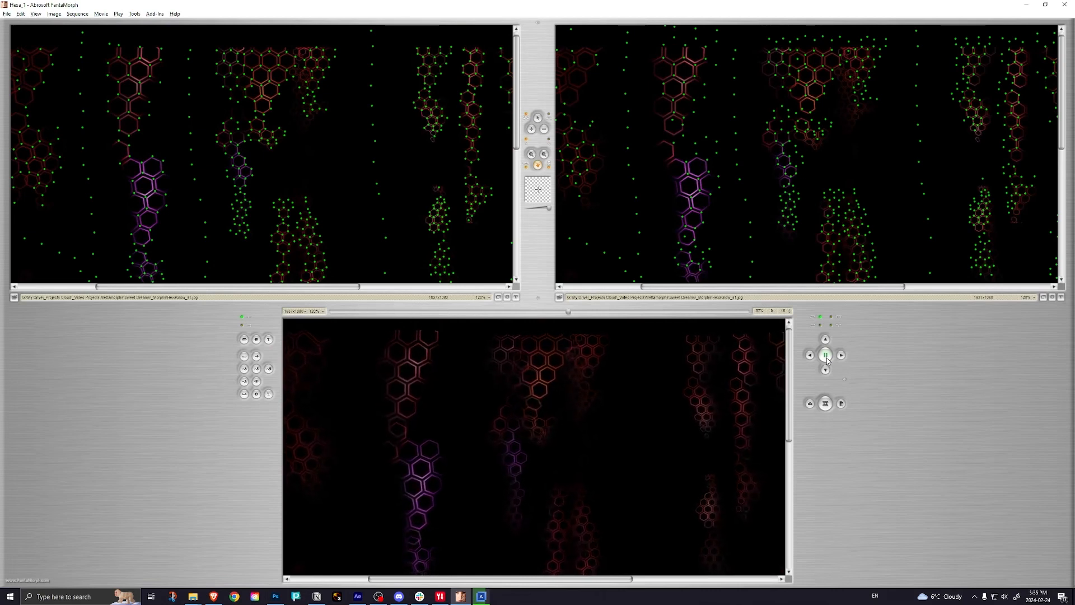
pyautogui.click(552, 348)
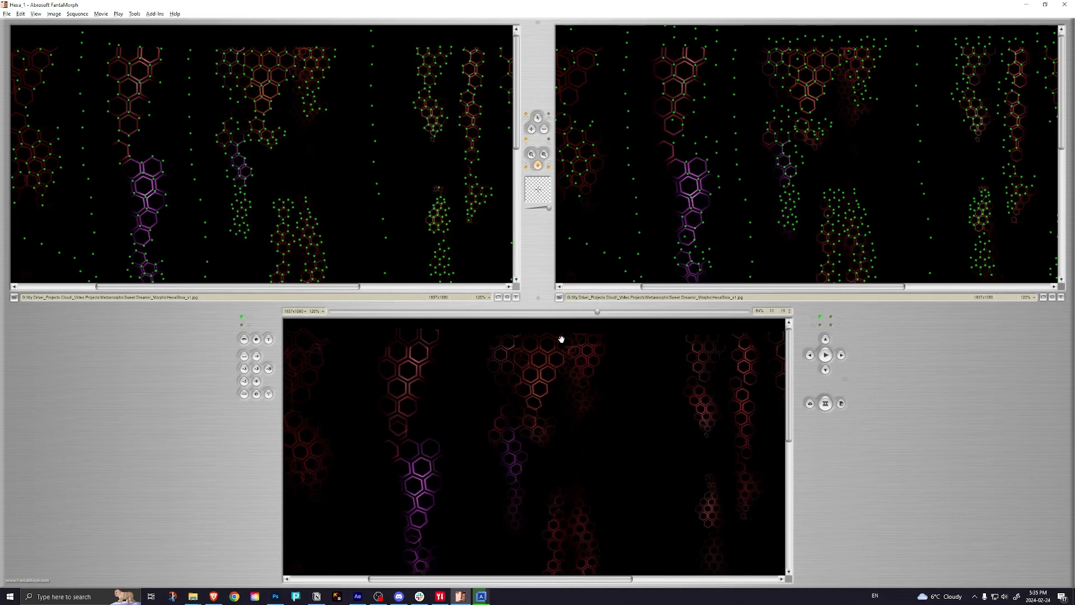
pyautogui.click(826, 356)
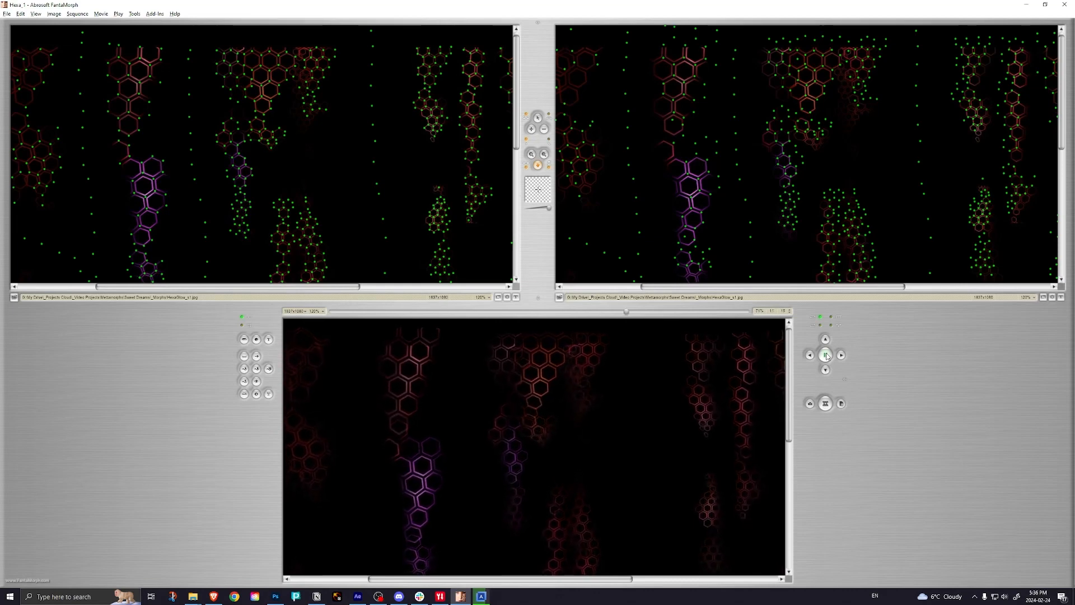
pyautogui.click(826, 357)
# Step: Play the zoomed-in morph preview of the upper-right hexagon columns and open the preview's zoom level choices
pyautogui.moveTo(748, 372); pyautogui.dragTo(547, 389)
pyautogui.click(826, 355)
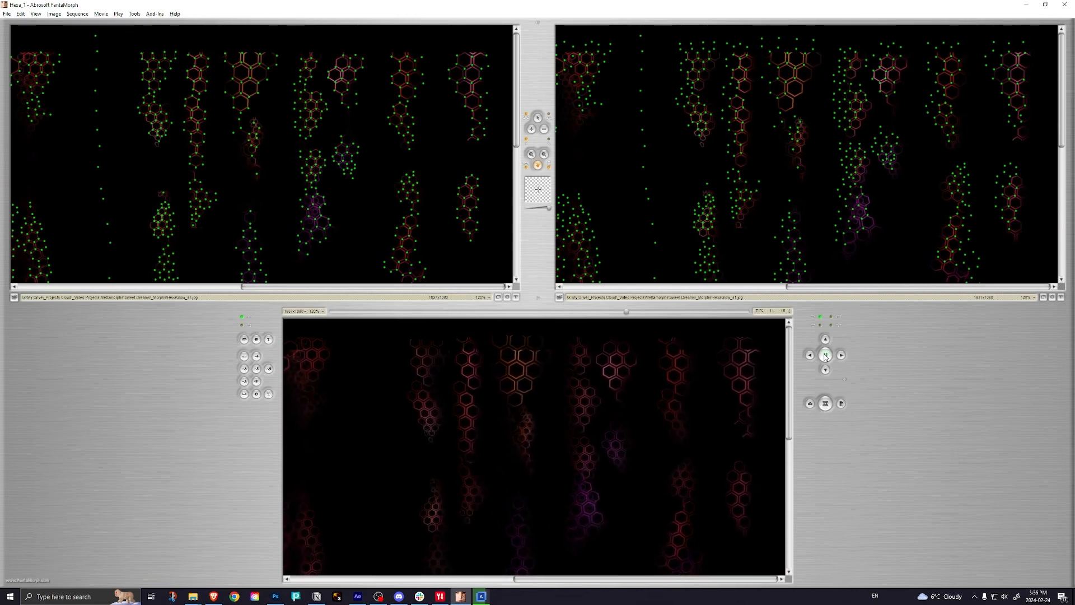
pyautogui.click(826, 355)
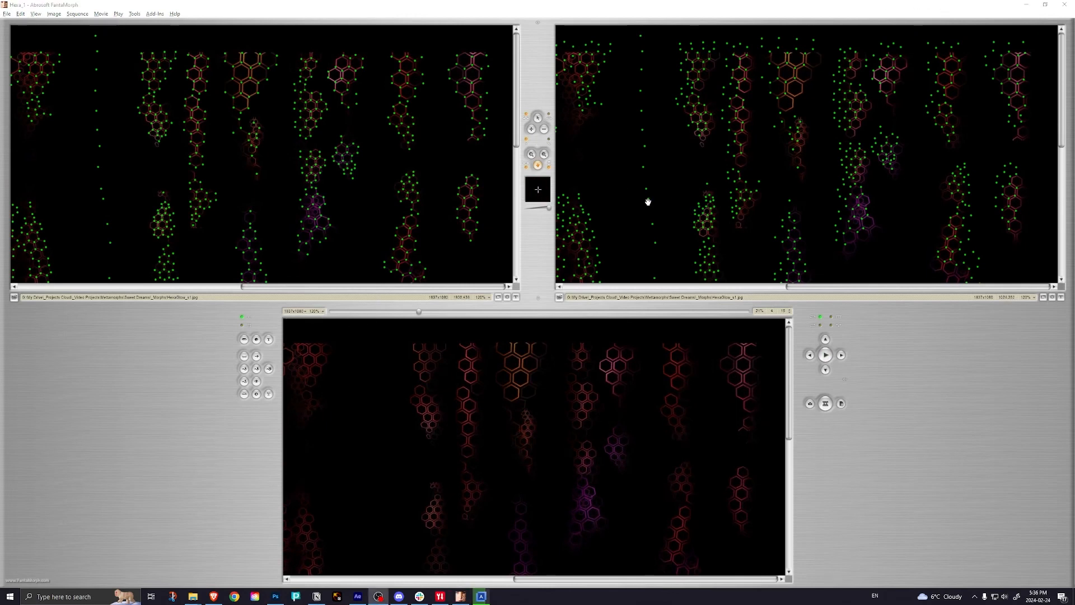
pyautogui.click(317, 312)
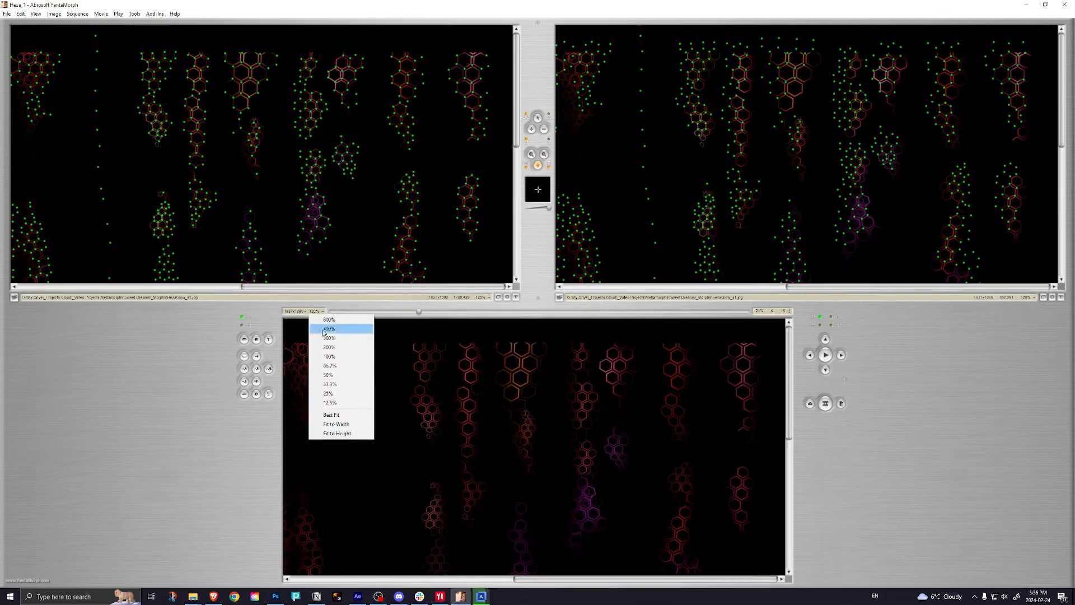
# Step: Fit the whole hexagon image in the source and morph preview views
pyautogui.click(327, 413)
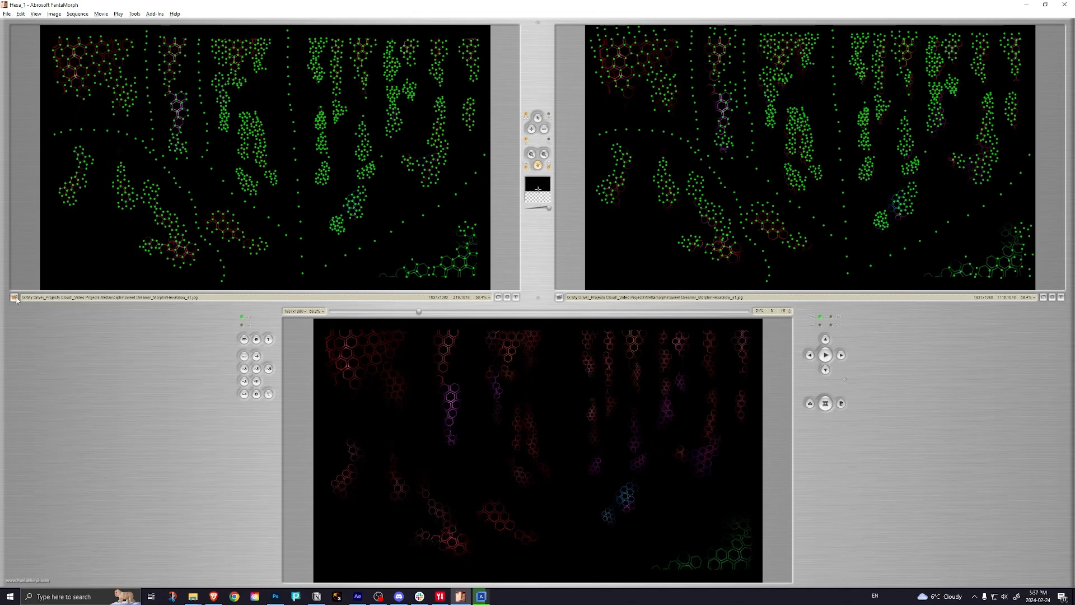
pyautogui.hotkey('ctrl', 'e')
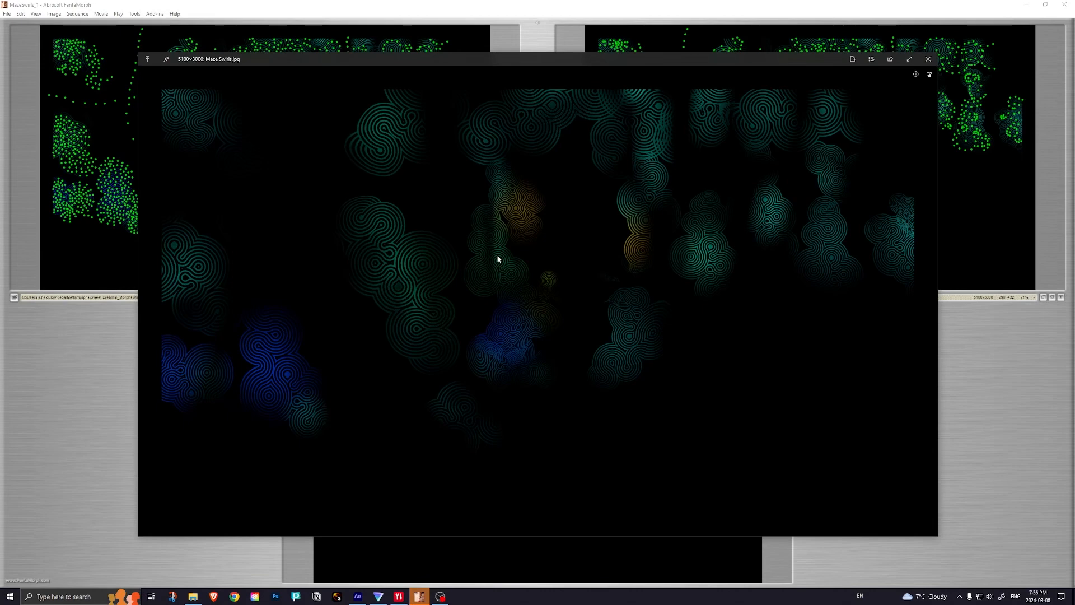
# Step: Inspect the swirl pattern in the preview of Maze Swirls.jpg, then close the preview
pyautogui.scroll(1, 498, 259)
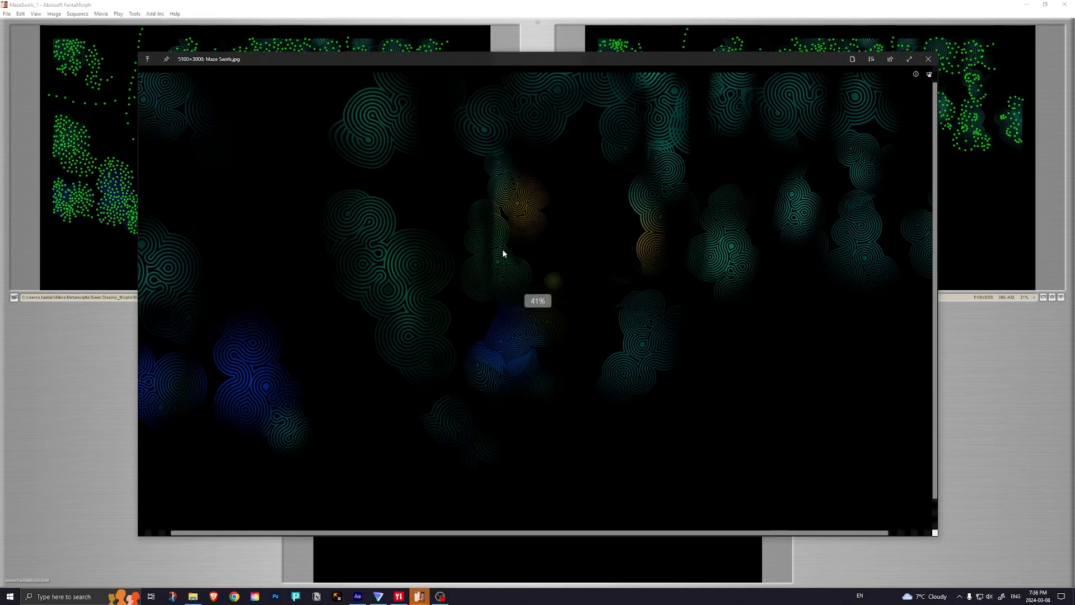
pyautogui.scroll(-2, 701, 306)
pyautogui.press('space')
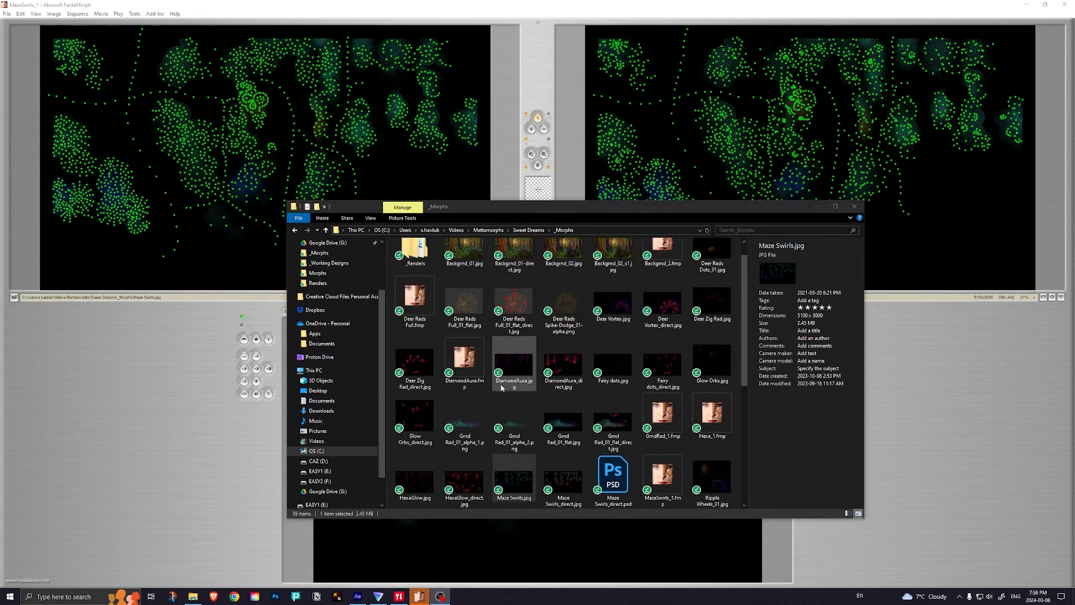
# Step: Preview Maze Swirls_direct.jpg, compare its red direction arrows with Maze Swirls.jpg, and return to the MazeSwirls_1 morph project
pyautogui.click(562, 479)
pyautogui.press('space')
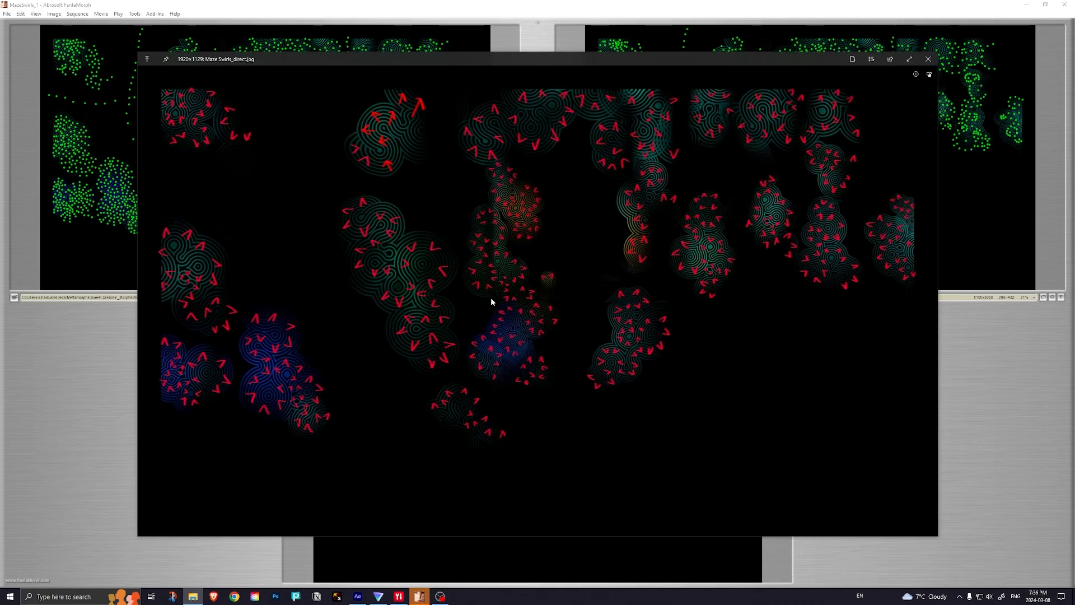
pyautogui.press('Left')
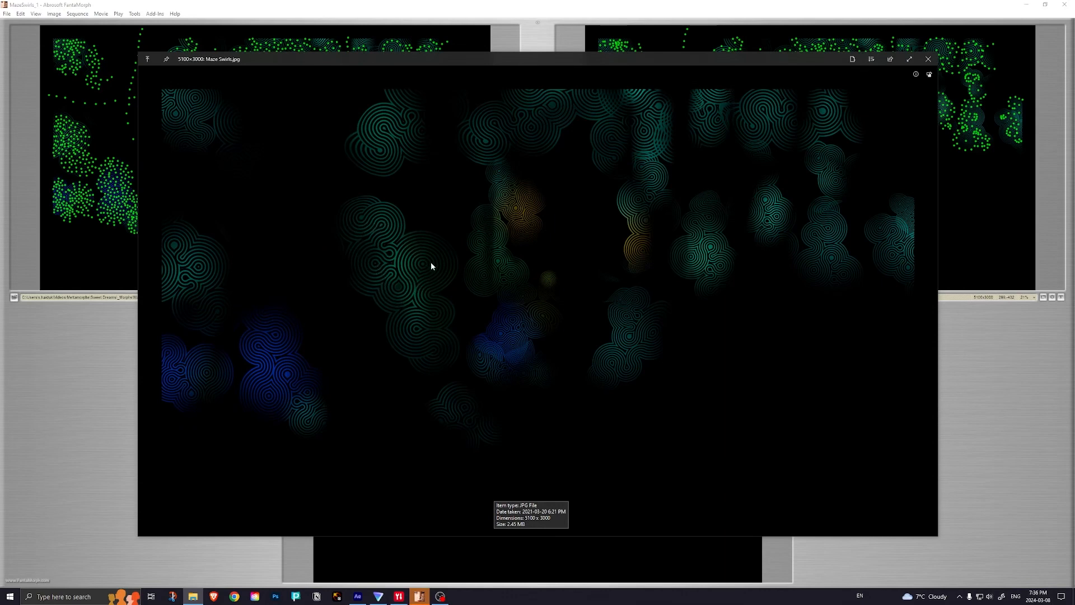
pyautogui.press('Right')
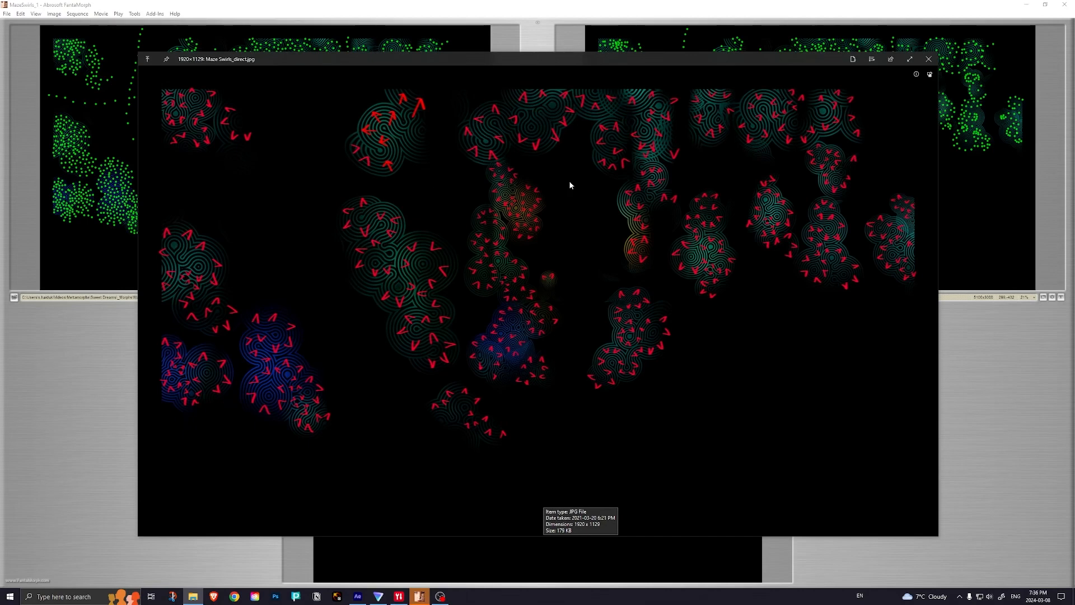
pyautogui.press('space')
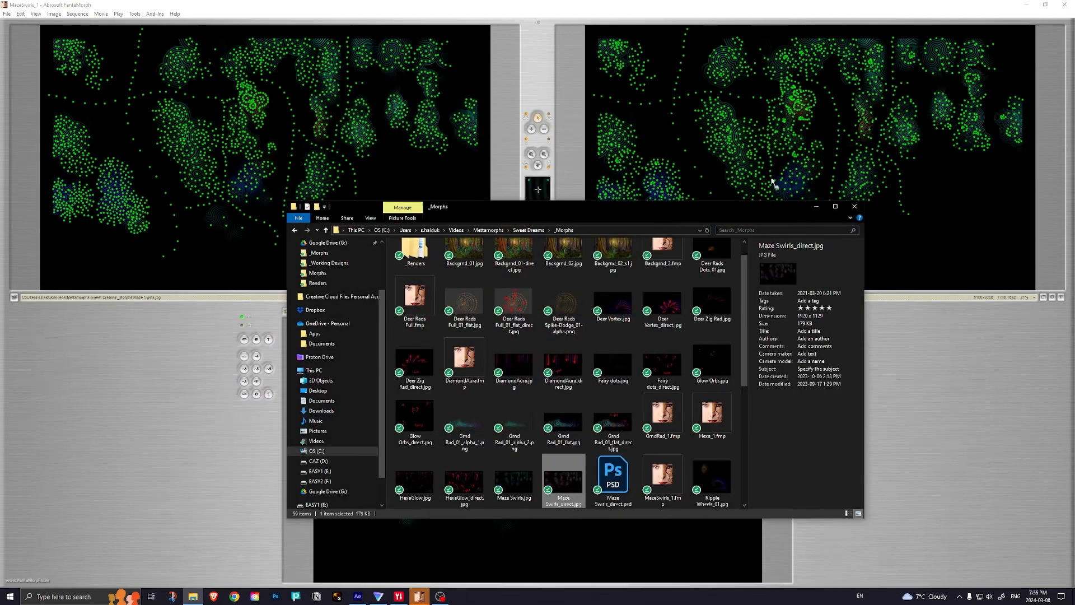
pyautogui.click(541, 65)
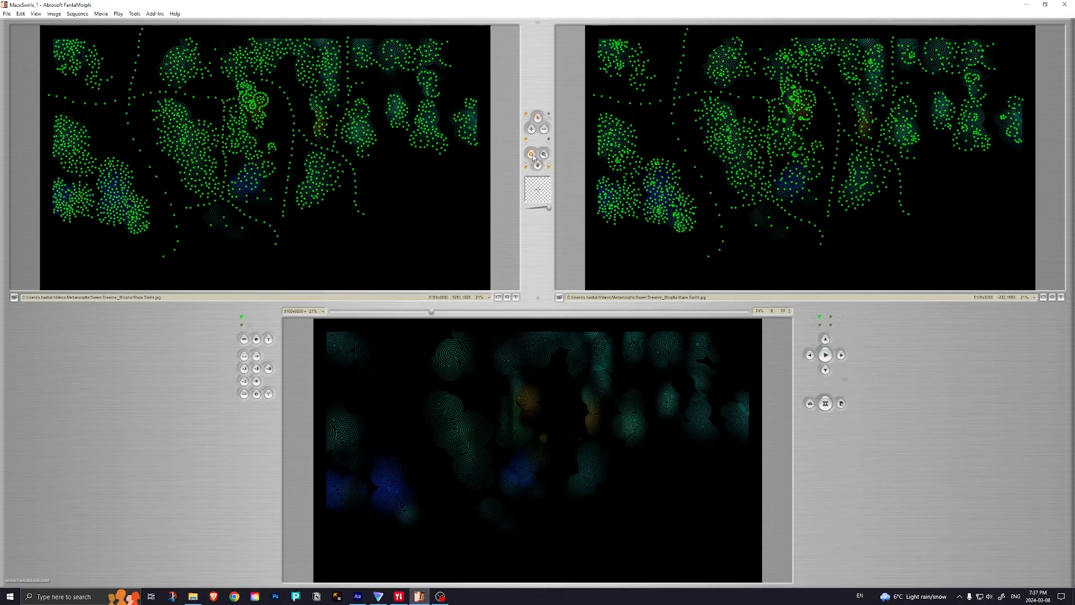
# Step: Play the maze swirl morph zoomed in on the green and blue swirls, then stop playback
pyautogui.click(546, 403)
pyautogui.click(826, 355)
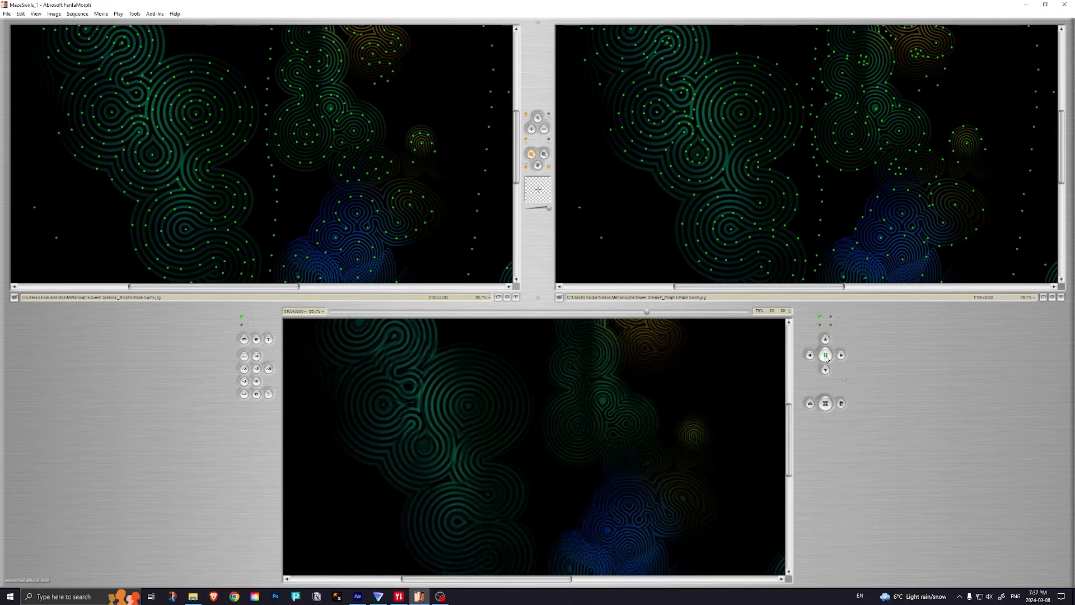
pyautogui.click(826, 355)
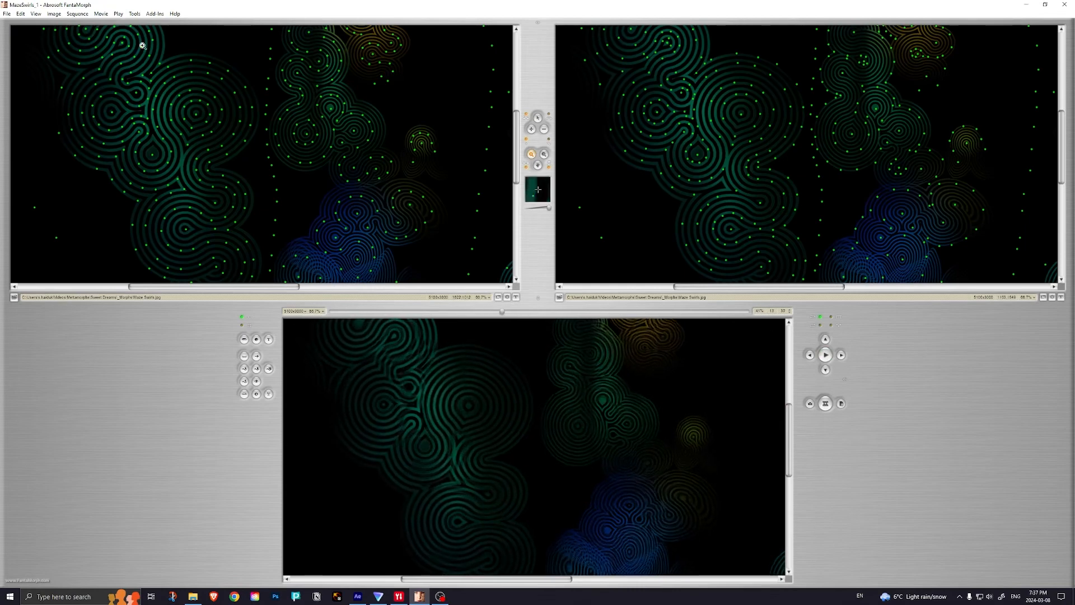
# Step: Set the morph movie's frame count to 15 and start playback
pyautogui.click(93, 14)
pyautogui.click(98, 22)
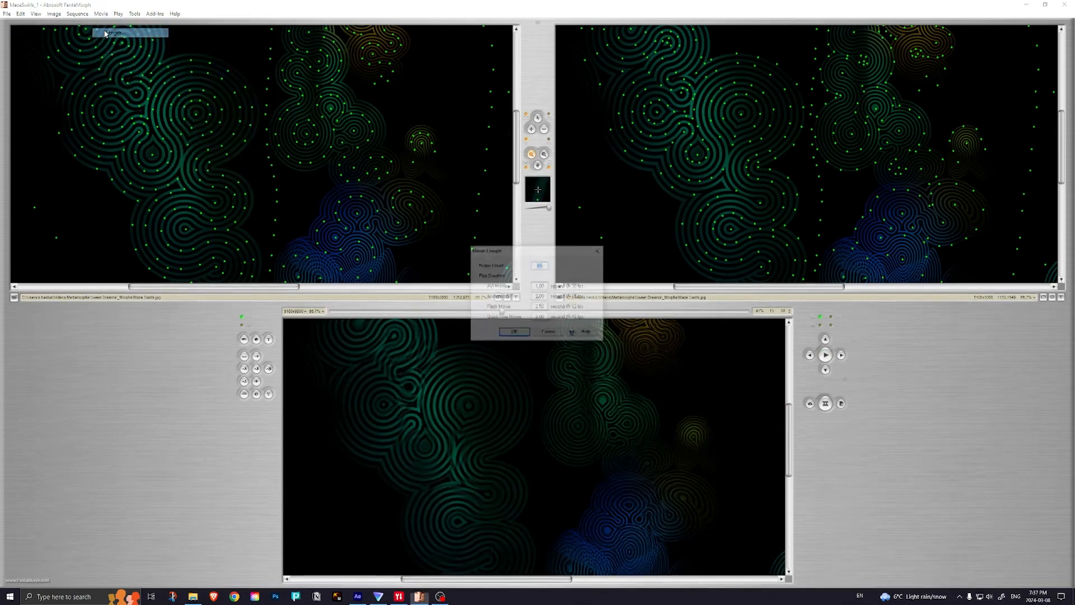
pyautogui.write('15')
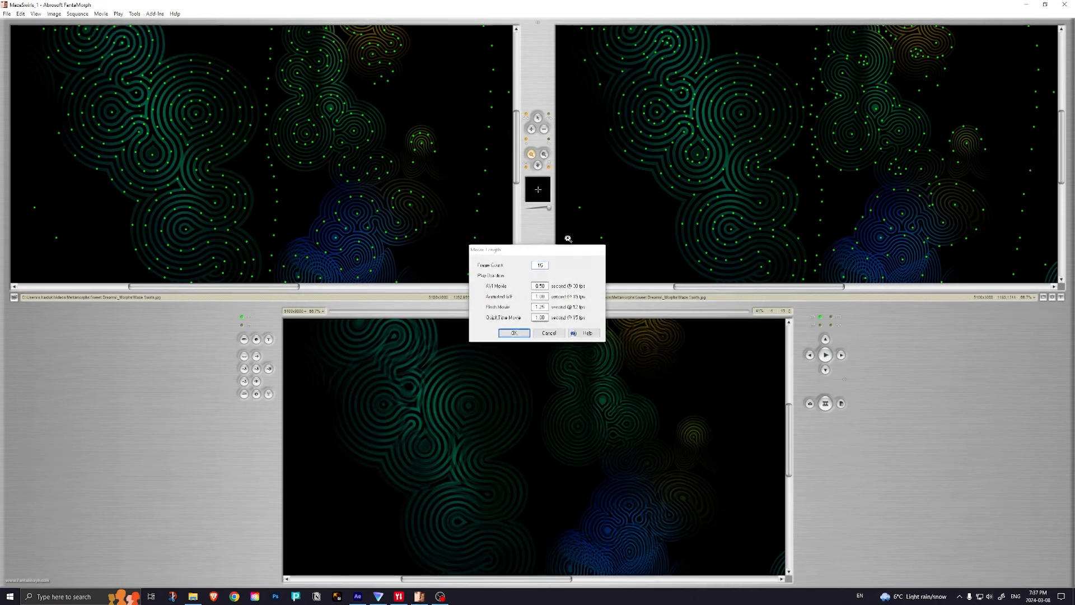
pyautogui.press('Return')
pyautogui.click(826, 354)
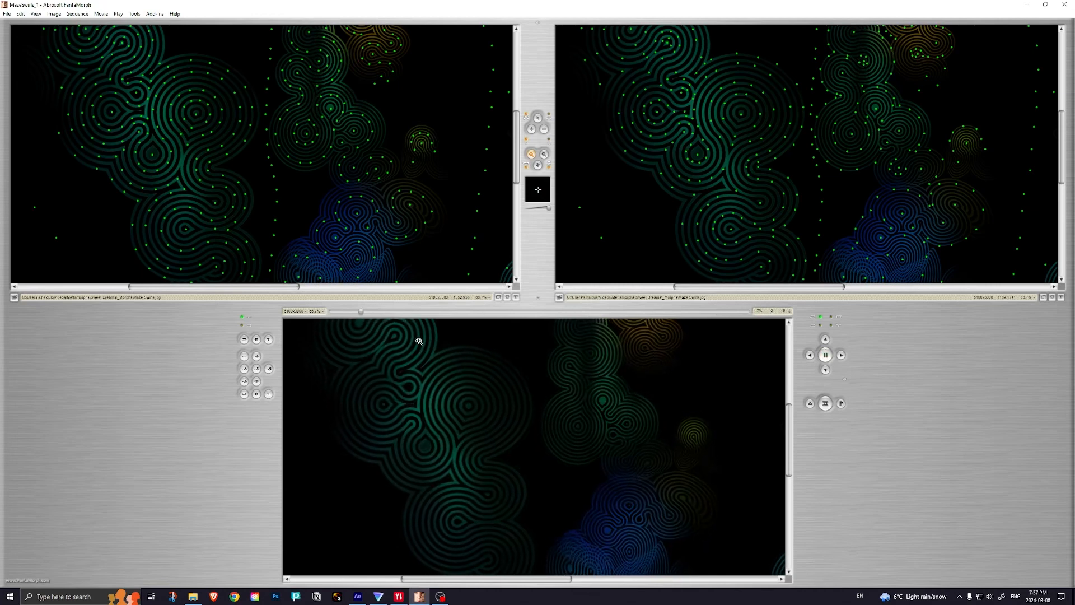
# Step: Examine the playing morph and its dots close up around the orange swirl cluster at 200% zoom
pyautogui.click(537, 118)
pyautogui.click(537, 164)
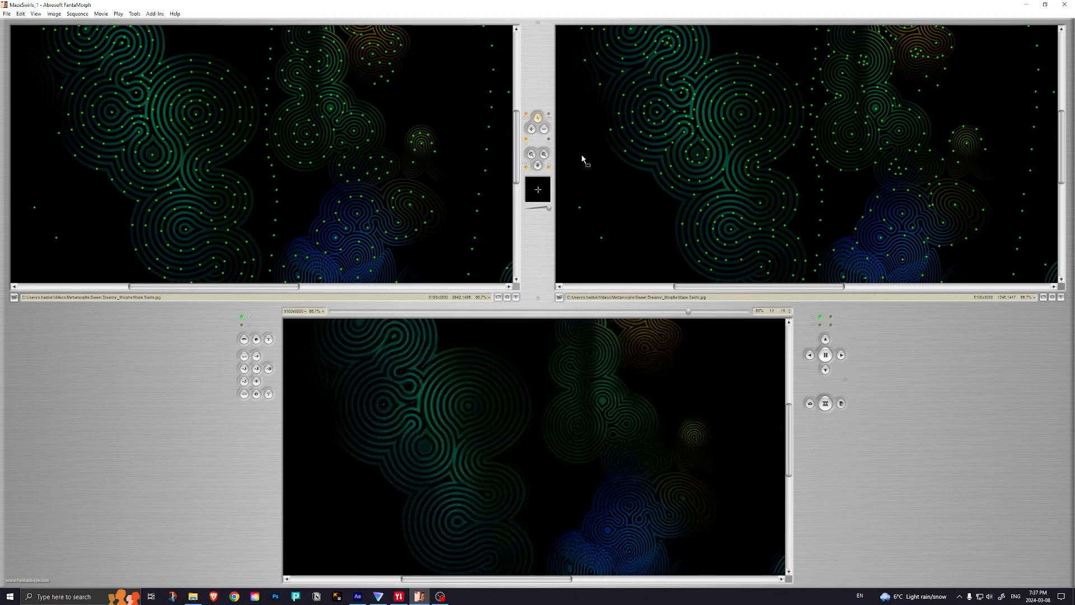
pyautogui.moveTo(775, 125); pyautogui.dragTo(765, 223)
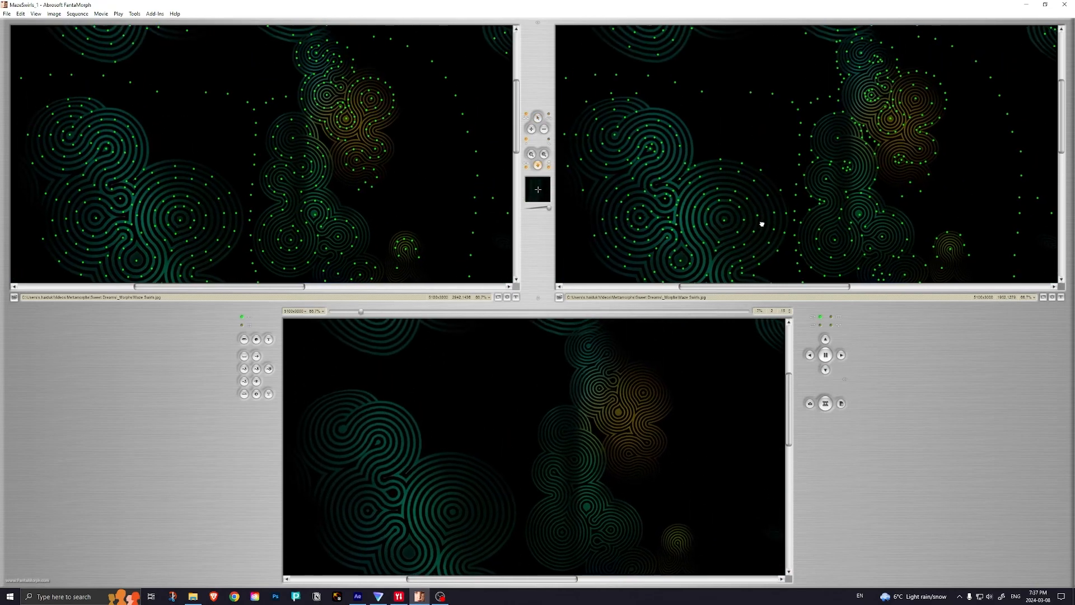
pyautogui.moveTo(804, 163); pyautogui.dragTo(653, 217)
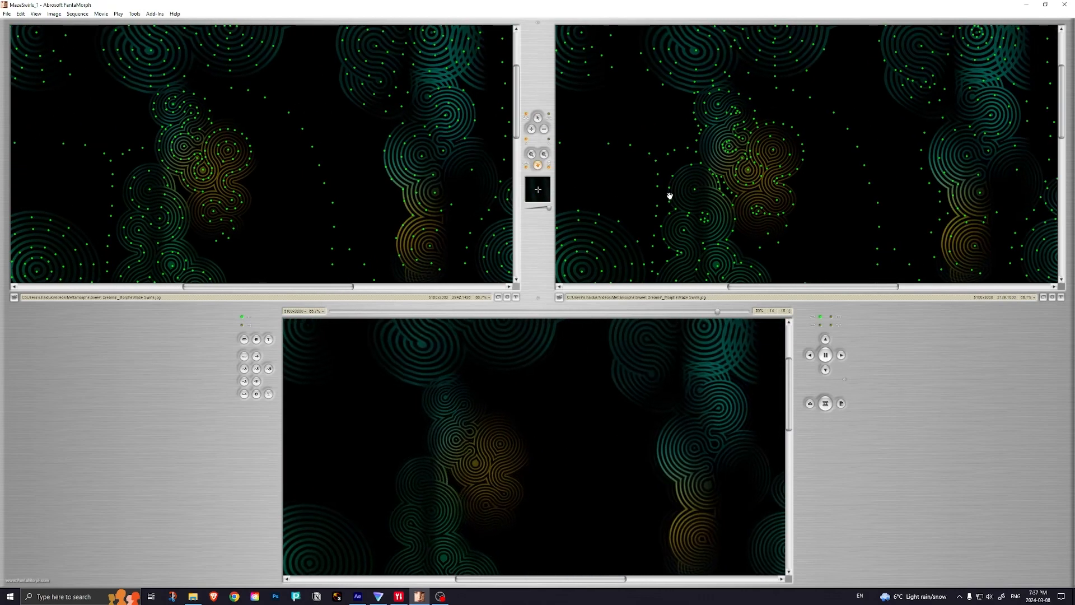
pyautogui.moveTo(705, 190); pyautogui.dragTo(687, 203)
pyautogui.click(530, 157)
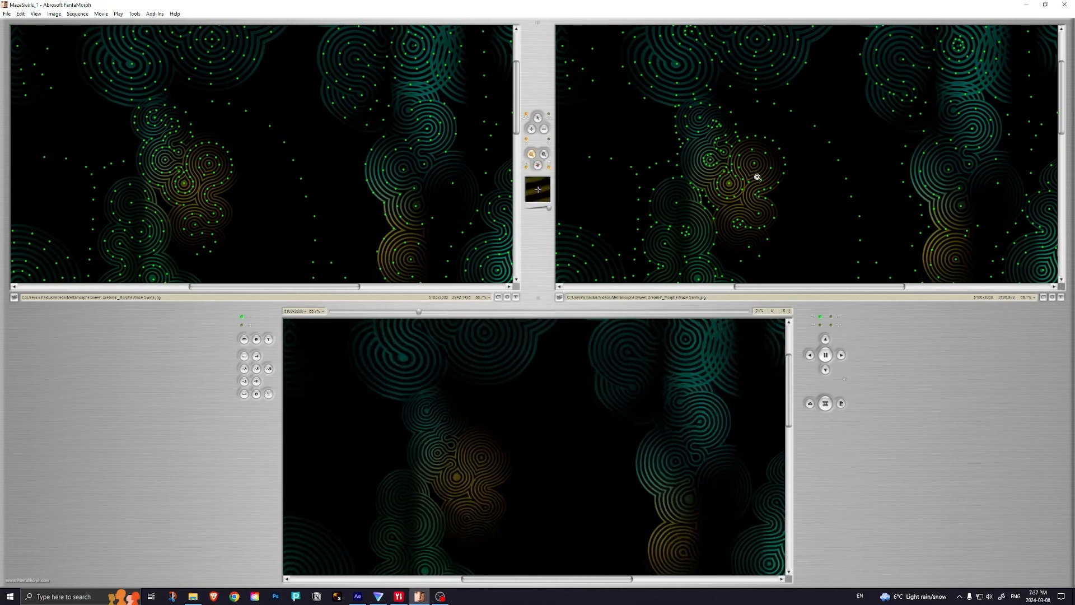
pyautogui.click(773, 163)
pyautogui.click(806, 144)
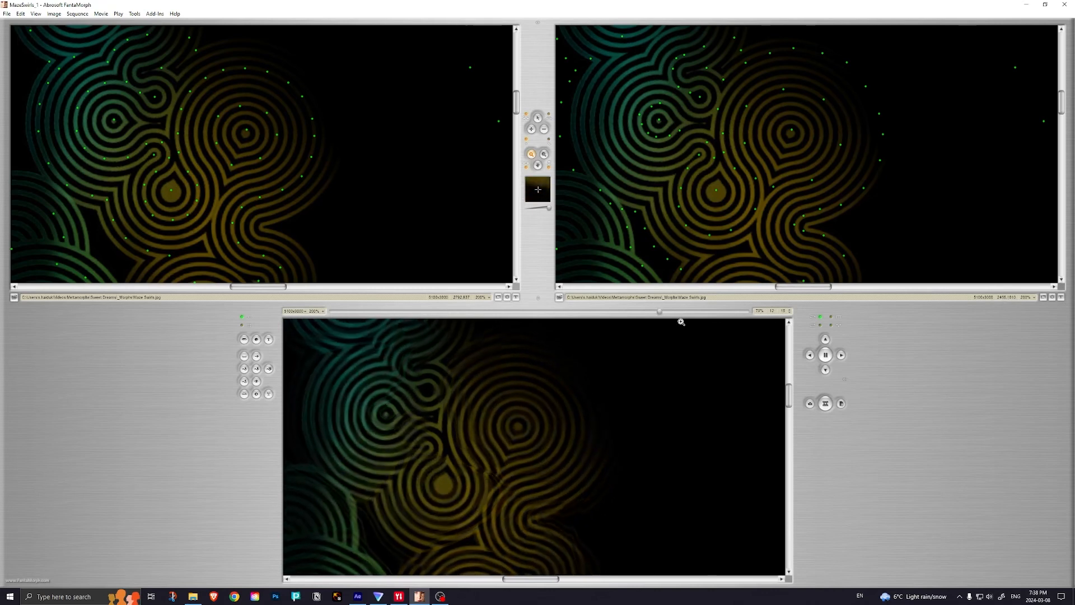
# Step: Examine the motion and dot placement on the large green swirl cluster at 100% zoom
pyautogui.click(537, 165)
pyautogui.moveTo(624, 156); pyautogui.dragTo(869, 163)
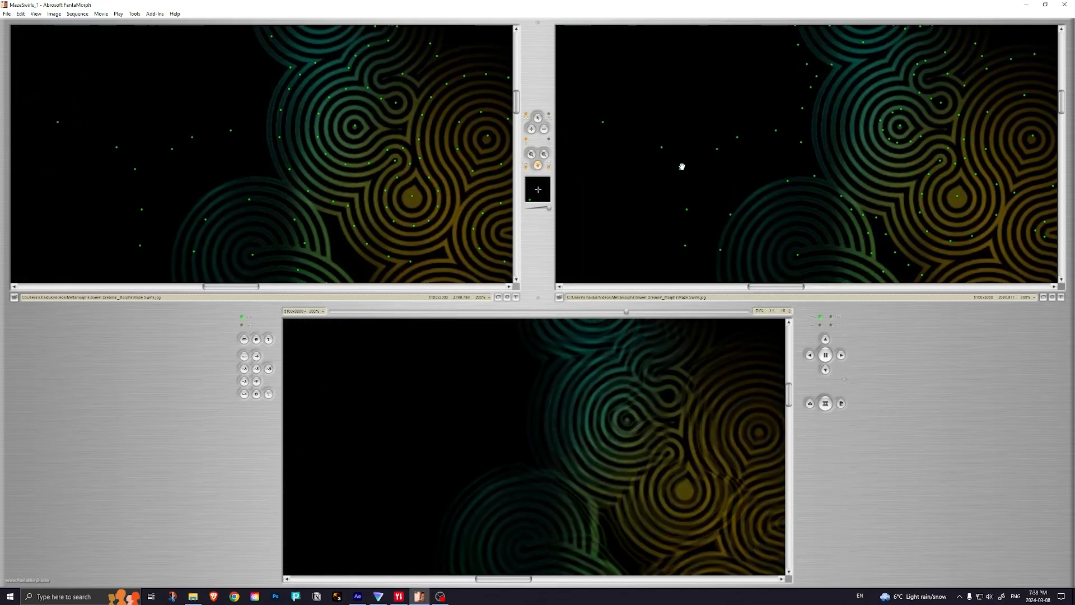
pyautogui.moveTo(682, 166); pyautogui.dragTo(798, 167)
pyautogui.click(543, 154)
pyautogui.click(721, 163)
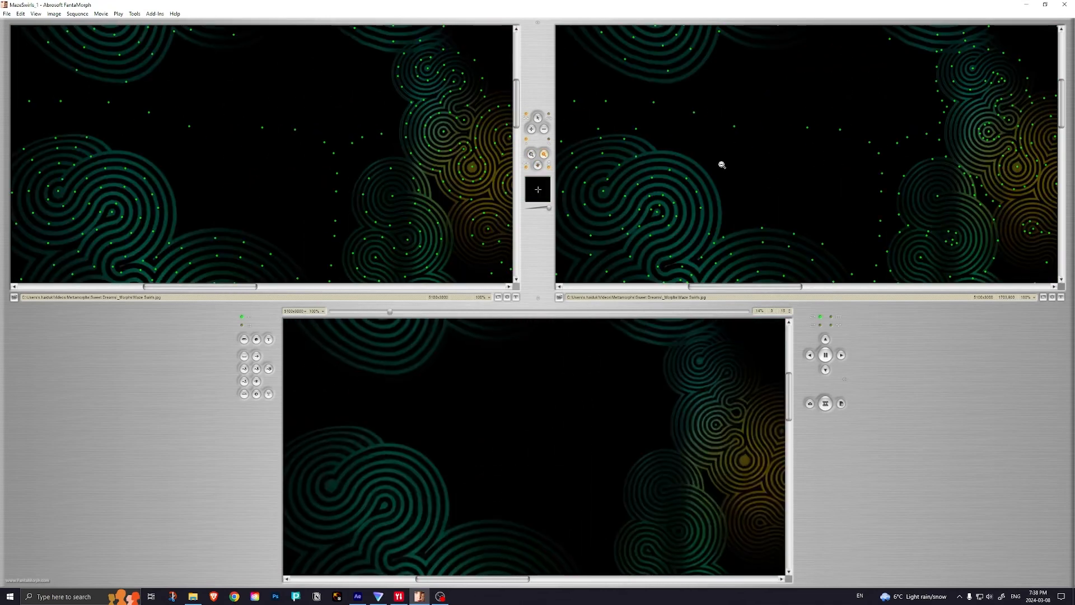
pyautogui.click(742, 163)
pyautogui.click(538, 166)
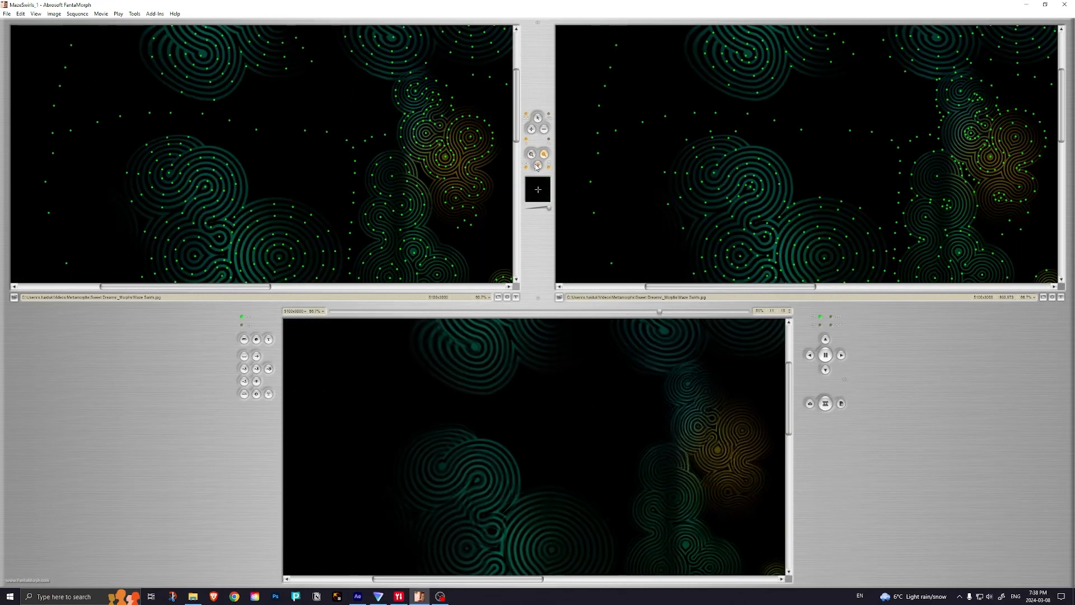
pyautogui.moveTo(878, 199); pyautogui.dragTo(732, 106)
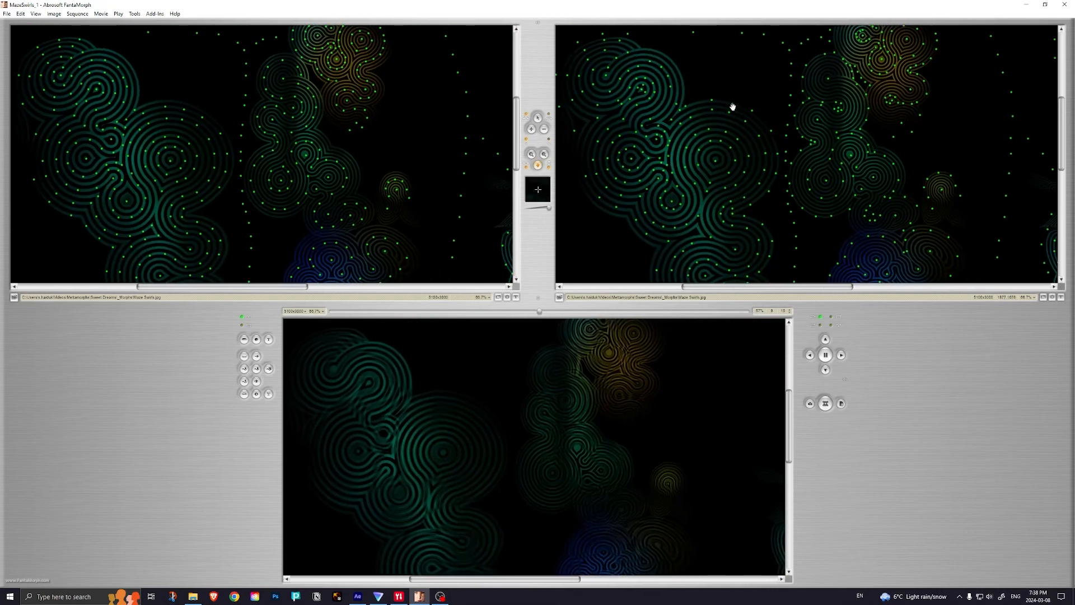
pyautogui.click(531, 154)
pyautogui.click(687, 170)
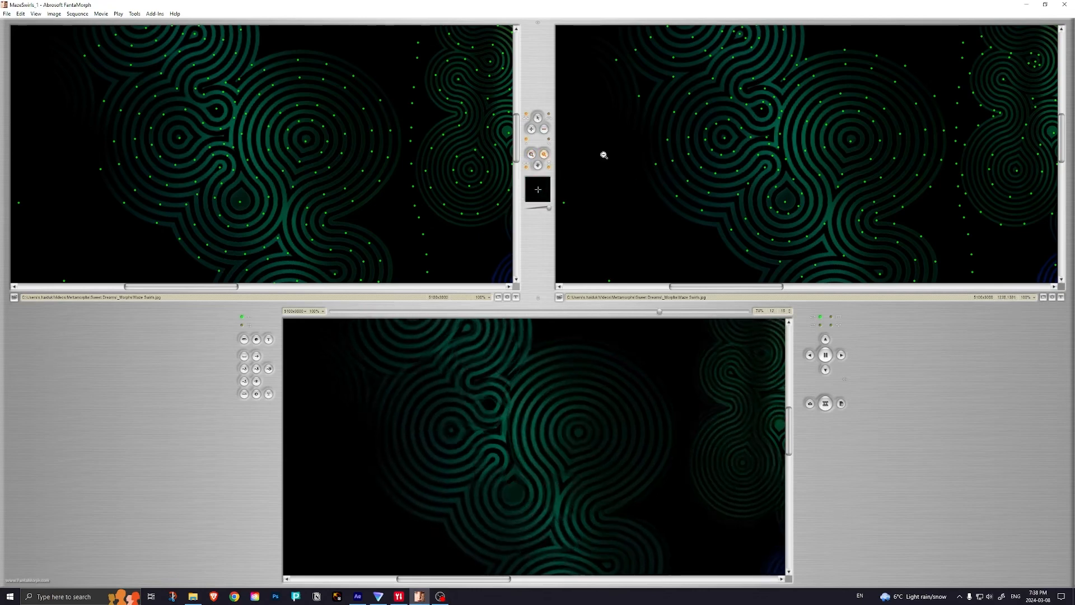
# Step: Check the overall maze swirl motion across the wider image, including its right side, and stop playback
pyautogui.click(799, 143)
pyautogui.click(880, 146)
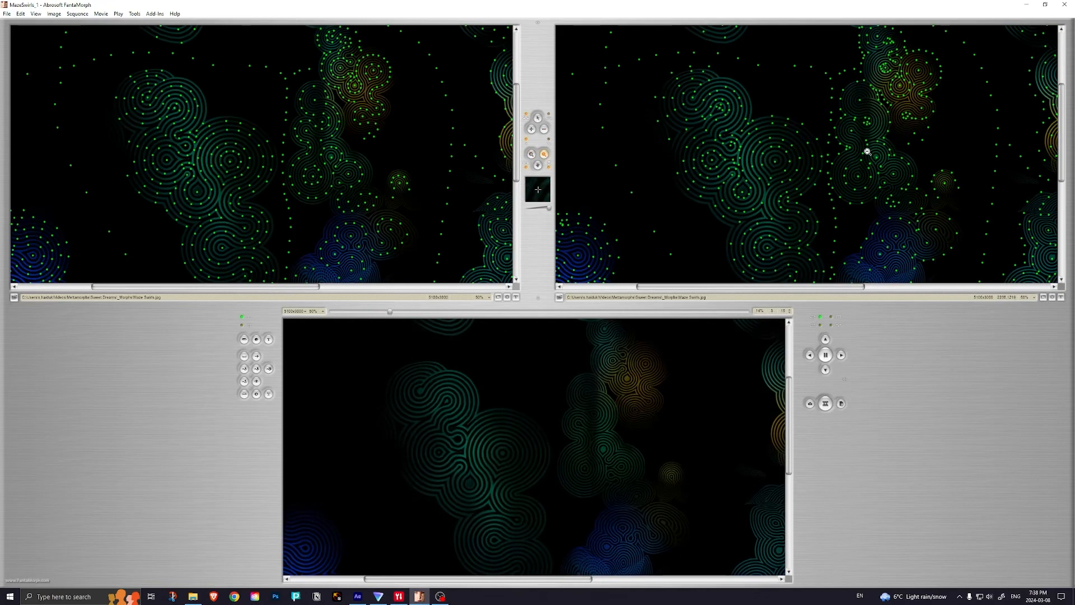
pyautogui.click(822, 190)
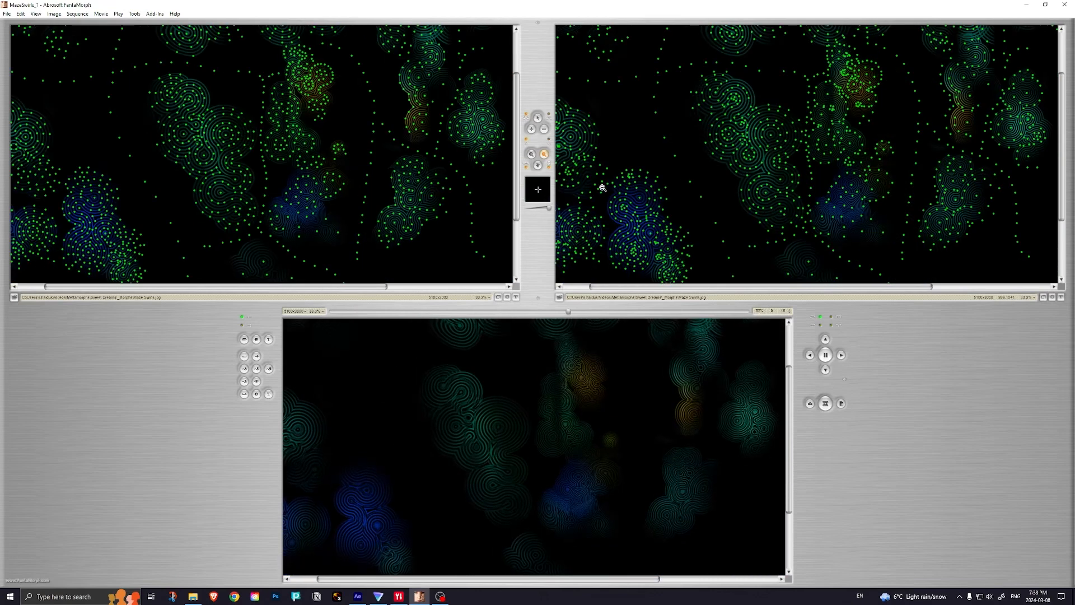
pyautogui.click(538, 164)
pyautogui.moveTo(726, 150); pyautogui.dragTo(633, 163)
pyautogui.moveTo(838, 112); pyautogui.dragTo(687, 132)
pyautogui.click(825, 355)
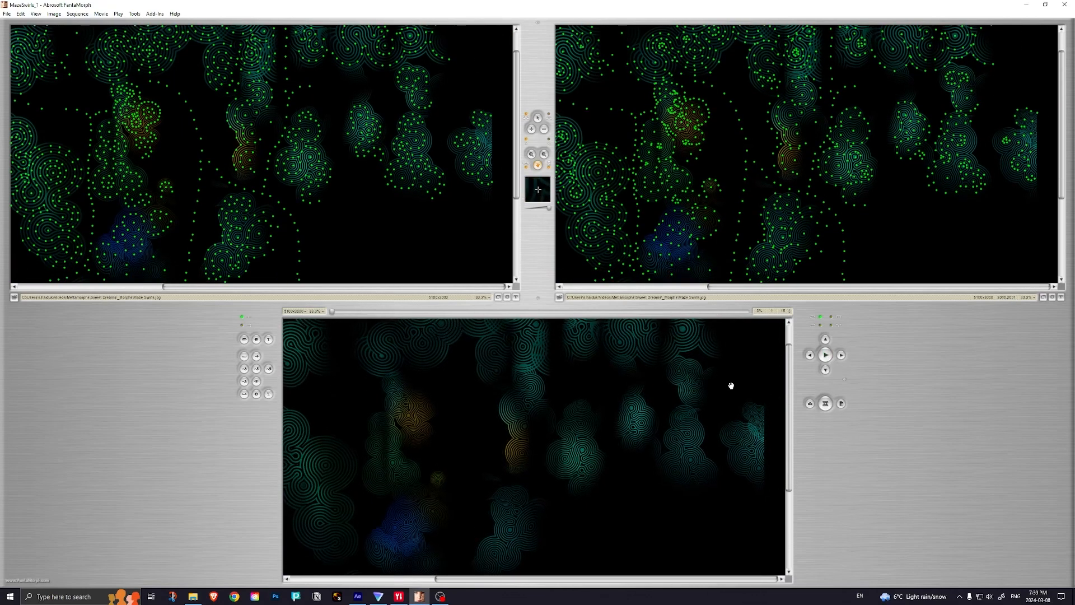
# Step: Switch to After Effects and inspect the SD_Seq1_2sec composition close up in a maximized viewer
pyautogui.click(358, 597)
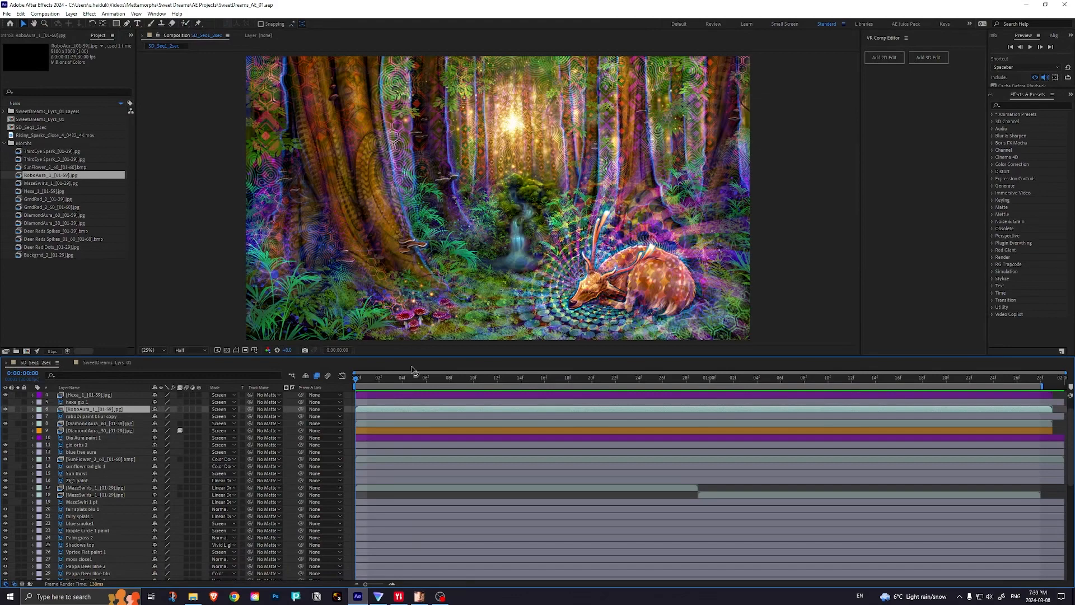
pyautogui.click(172, 36)
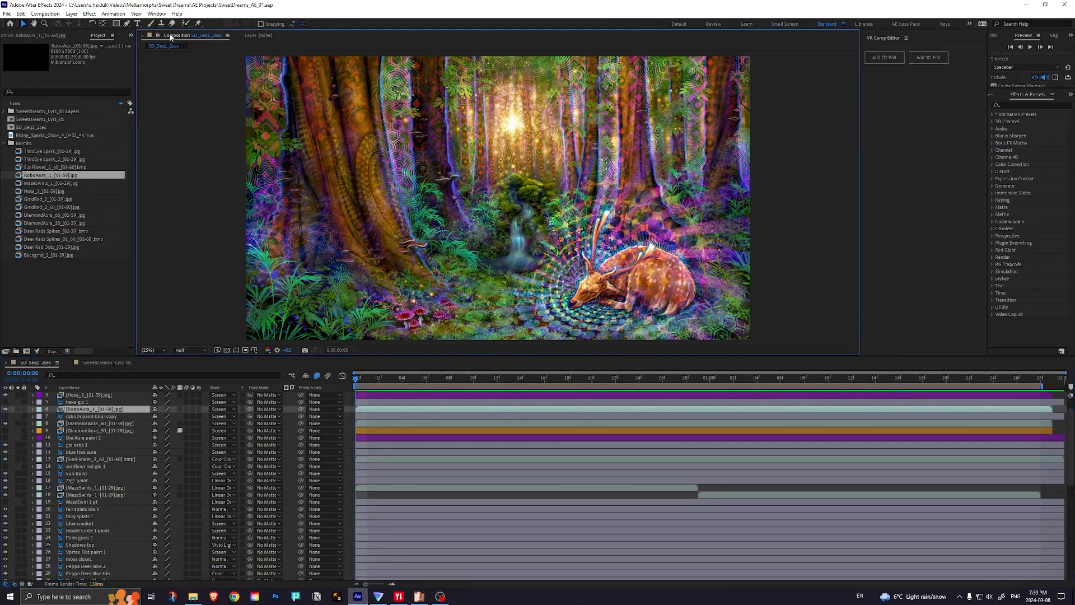
pyautogui.doubleClick(171, 36)
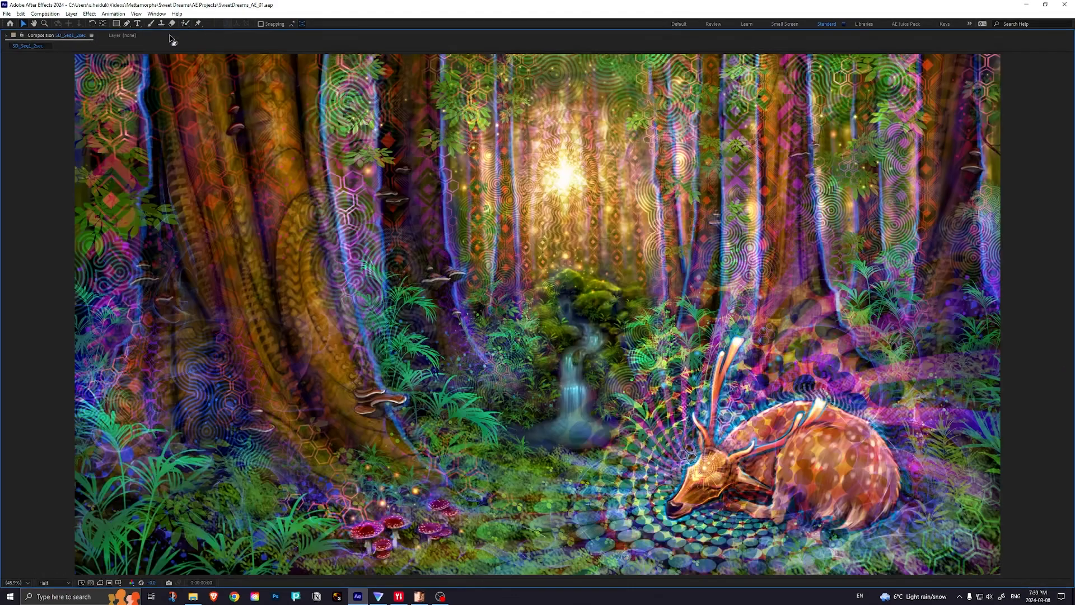
pyautogui.press('space')
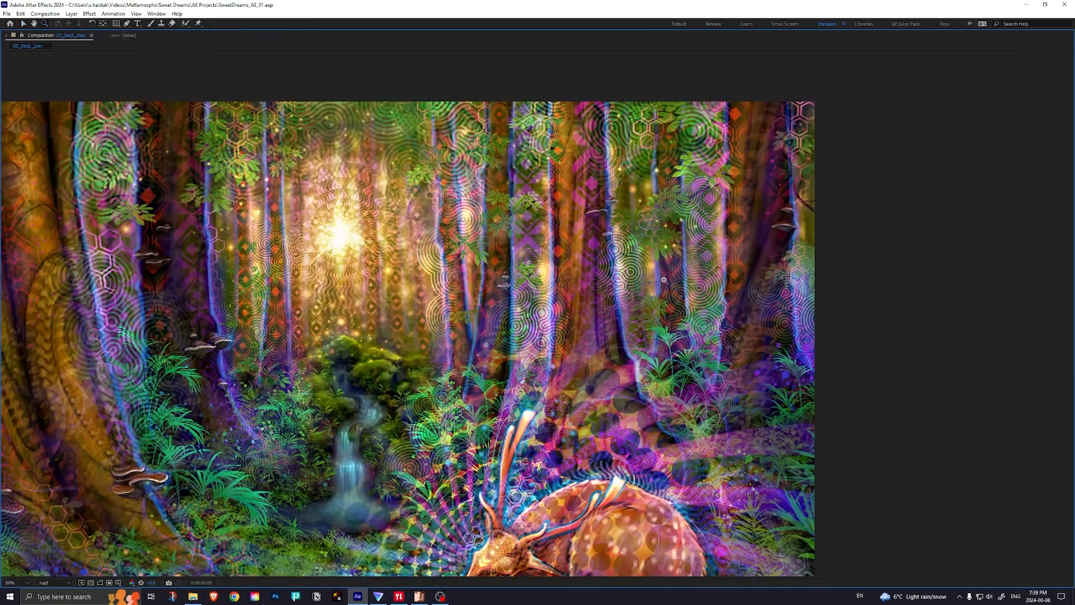
pyautogui.click(664, 280)
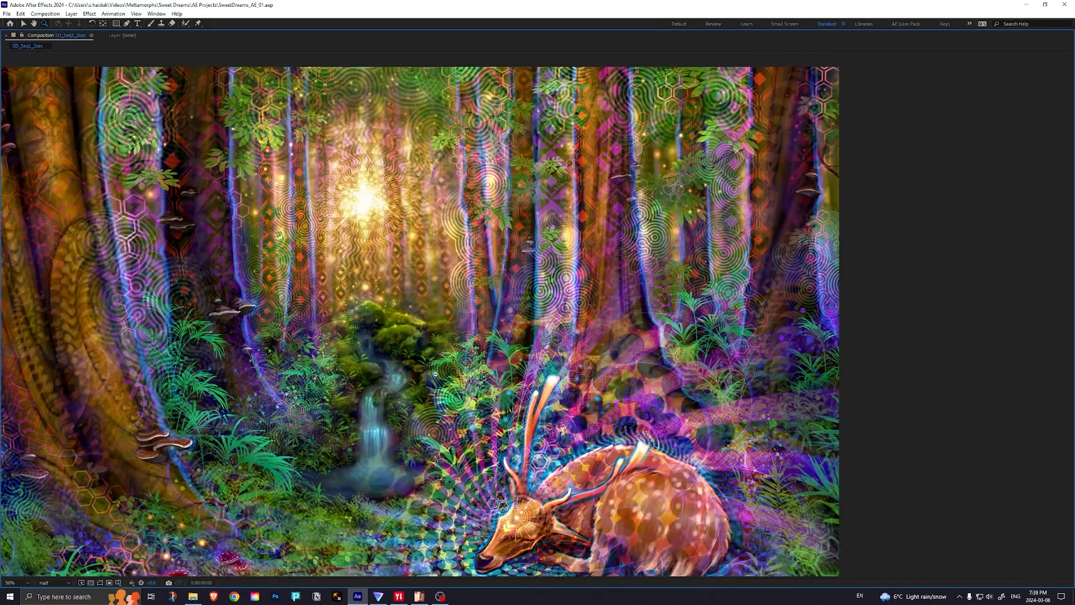
# Step: Fit the composition back into view at 25%, restore the full panel layout, and make the composition viewer taller than the timeline
pyautogui.keyDown('alt'); pyautogui.click(405, 390); pyautogui.keyUp('alt')
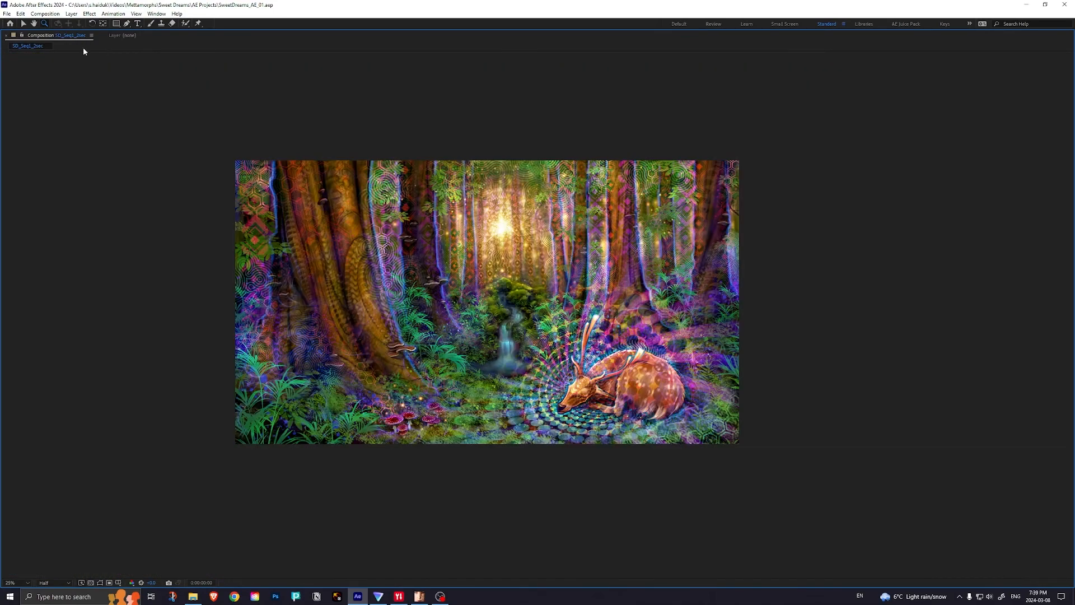
pyautogui.doubleClick(34, 33)
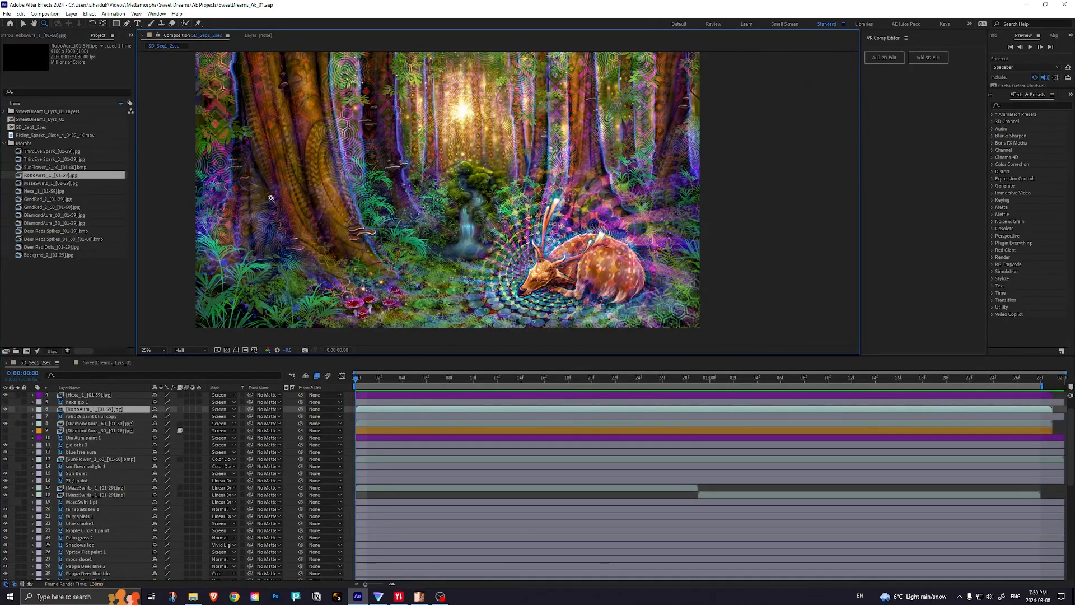
pyautogui.moveTo(416, 356); pyautogui.dragTo(416, 392)
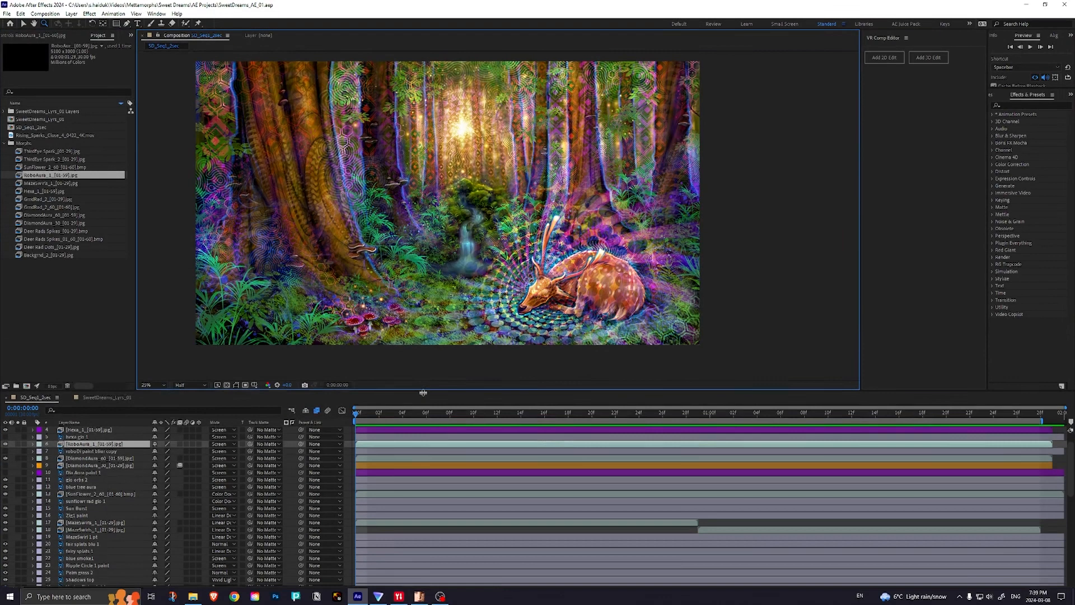
# Step: Play the SD_Seq1_2sec composition to see the morph layers moving together, and look closer at the central forest area
pyautogui.press('space')
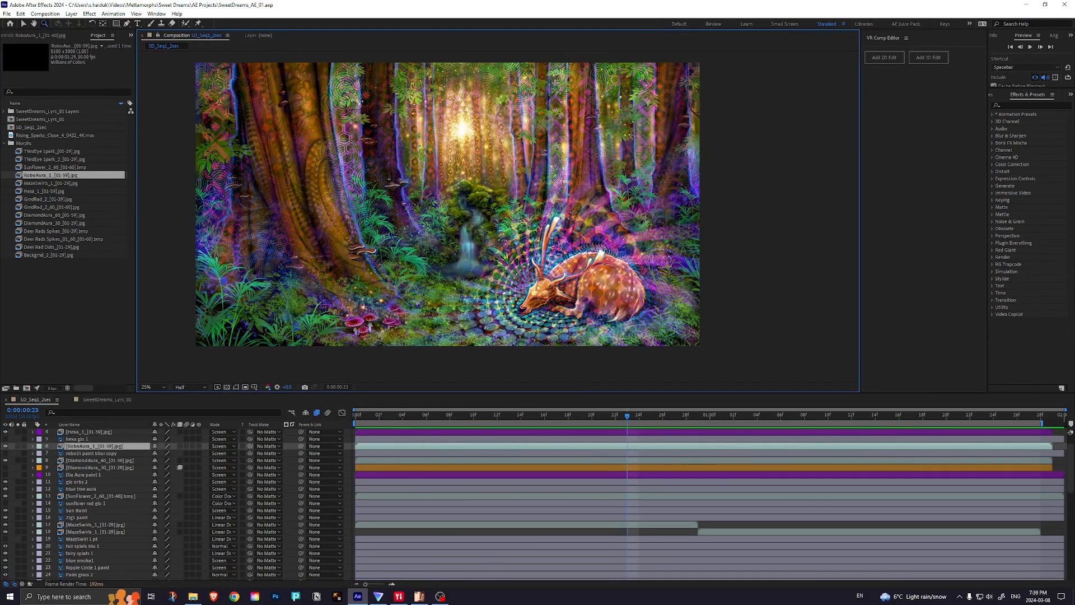
pyautogui.click(474, 199)
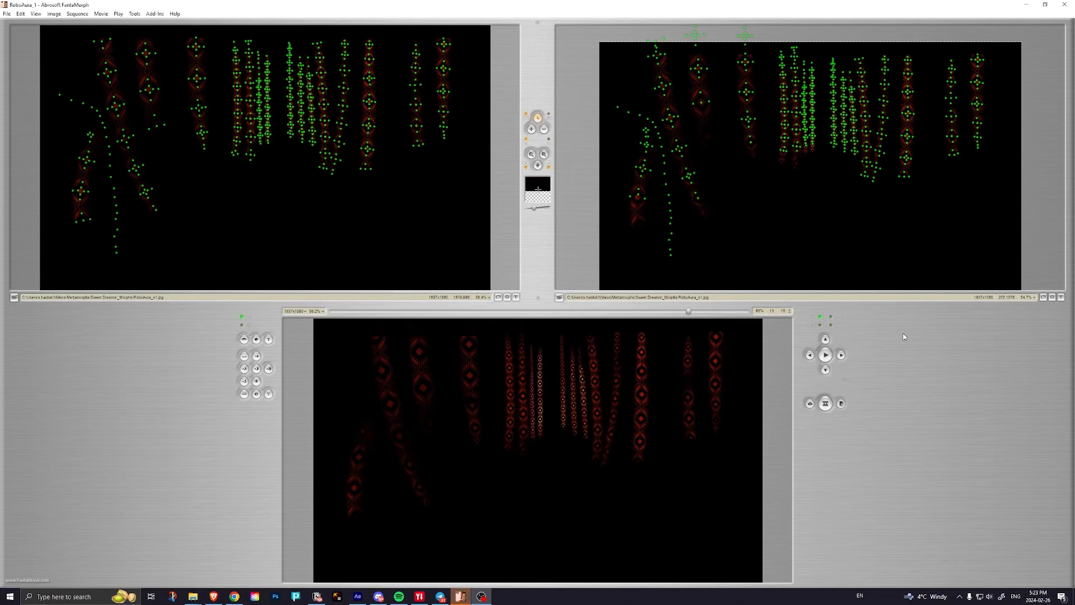
# Step: Switch to the RoboAura_1 morph in FantaMorph and check its motion, first in full and then on the central strands at 200% zoom
pyautogui.click(823, 355)
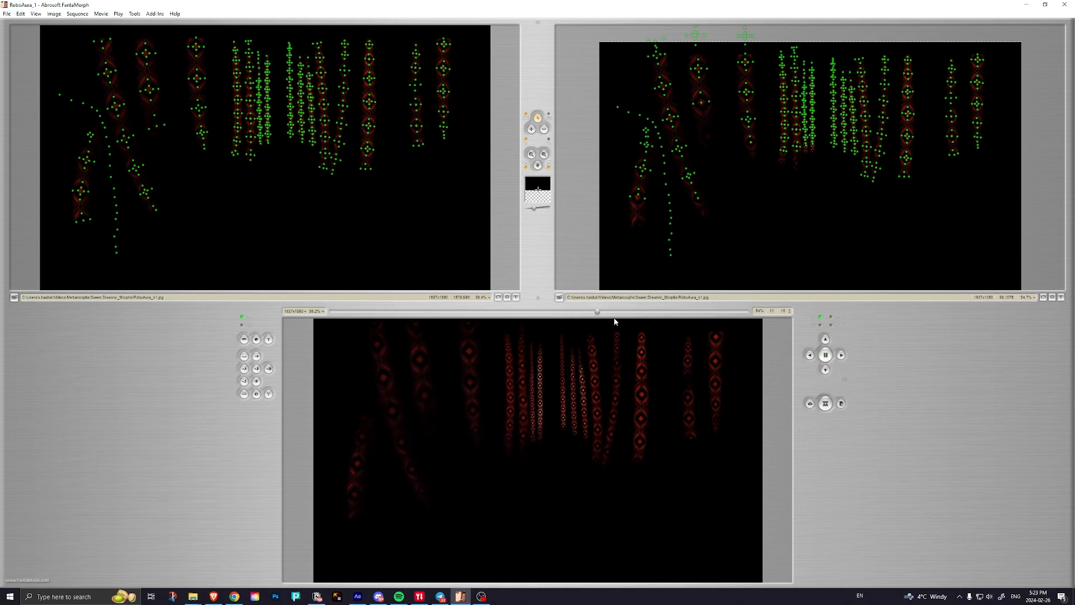
pyautogui.click(827, 355)
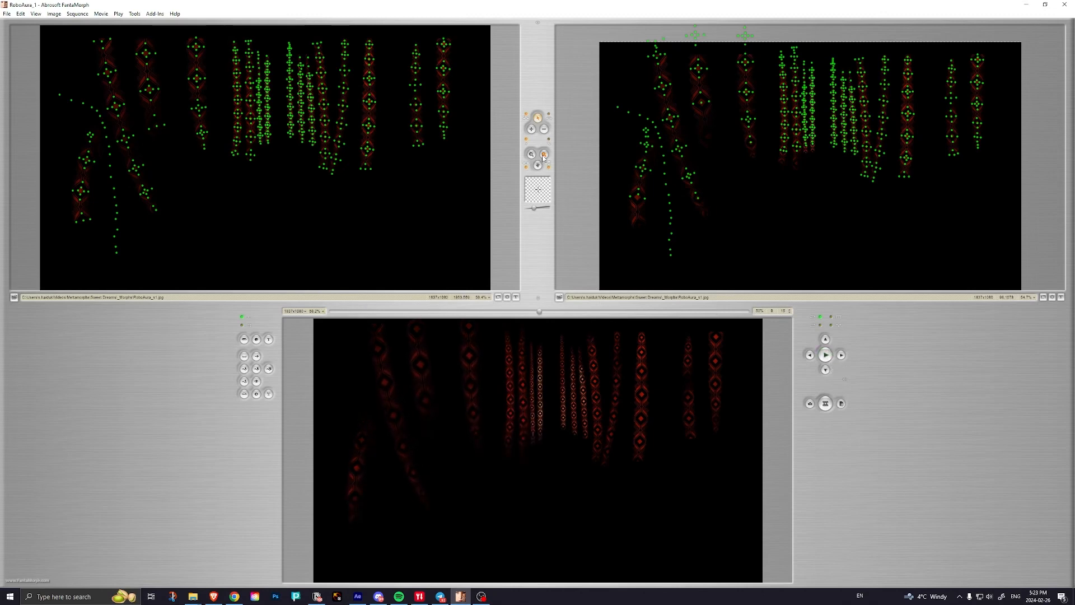
pyautogui.click(527, 408)
pyautogui.click(540, 402)
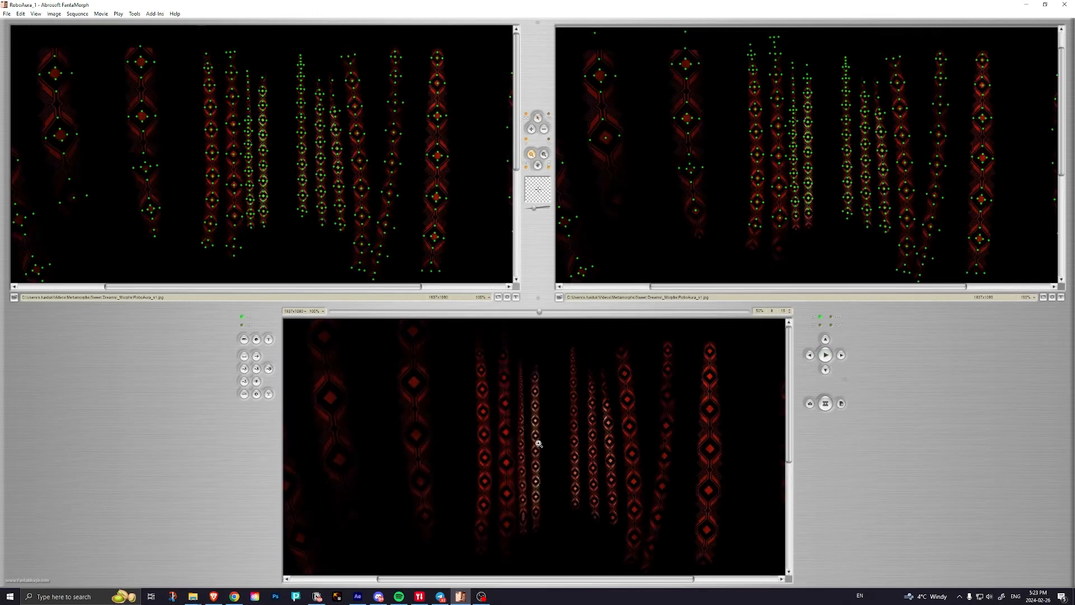
pyautogui.click(543, 437)
pyautogui.click(827, 357)
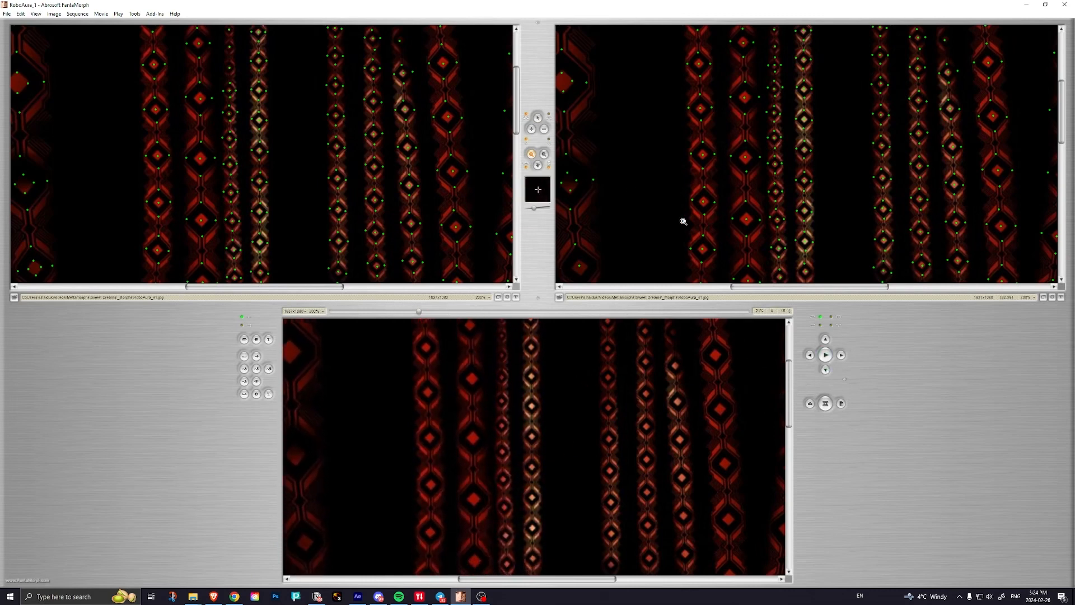
# Step: Inspect the dot placement on the large diamond strands at the image's left side, then zoom back out to the wider pattern
pyautogui.moveTo(554, 386); pyautogui.dragTo(589, 439)
pyautogui.moveTo(567, 373); pyautogui.dragTo(570, 462)
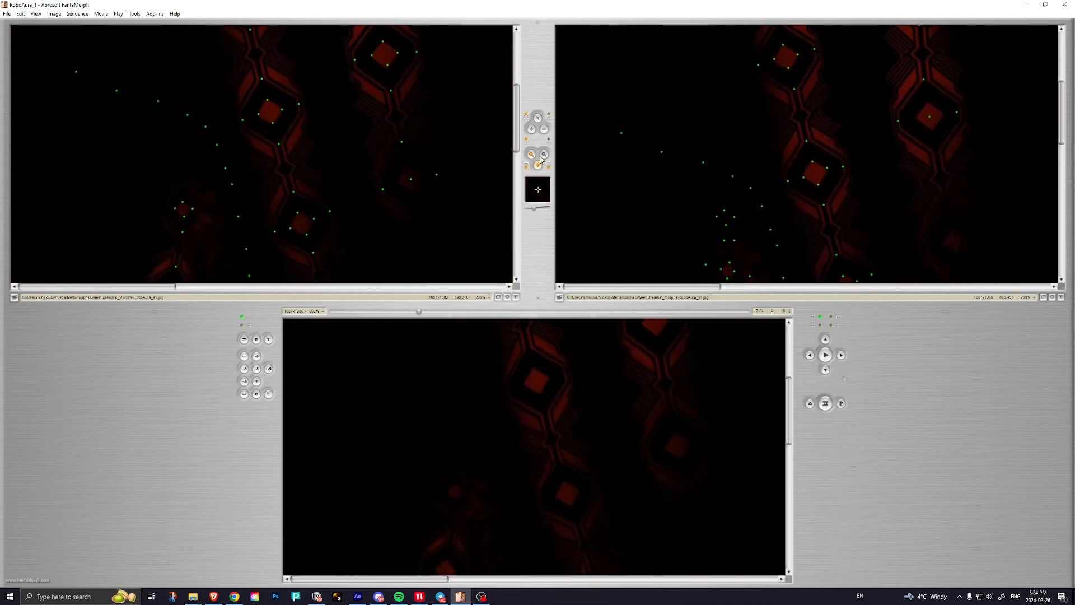
pyautogui.click(545, 157)
pyautogui.click(310, 157)
pyautogui.click(240, 161)
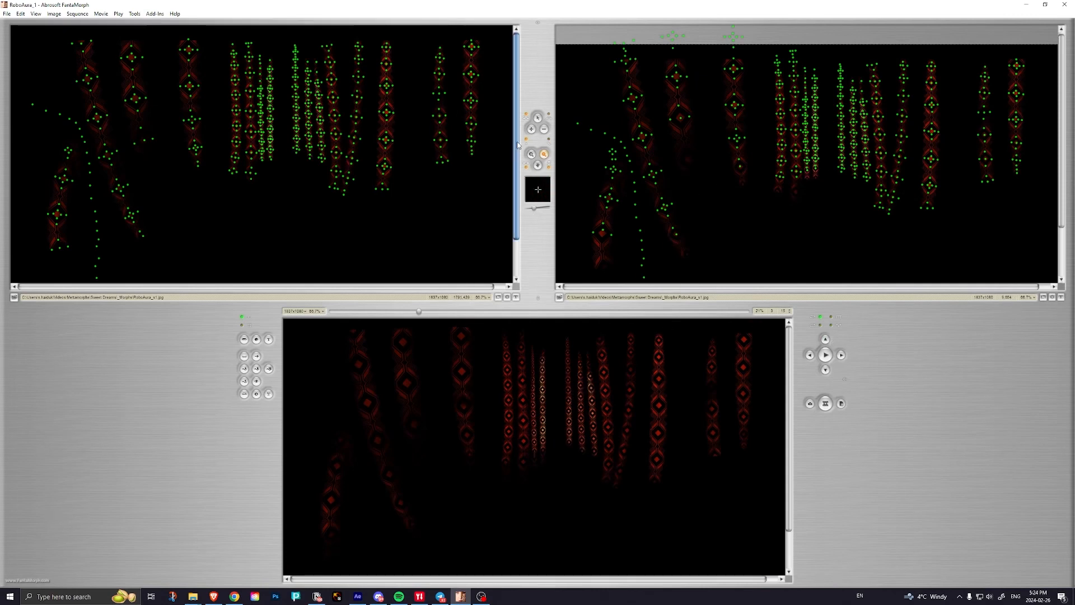
# Step: Compare the dot placement between source and target on the strands at the image's right side at 200% zoom
pyautogui.click(579, 396)
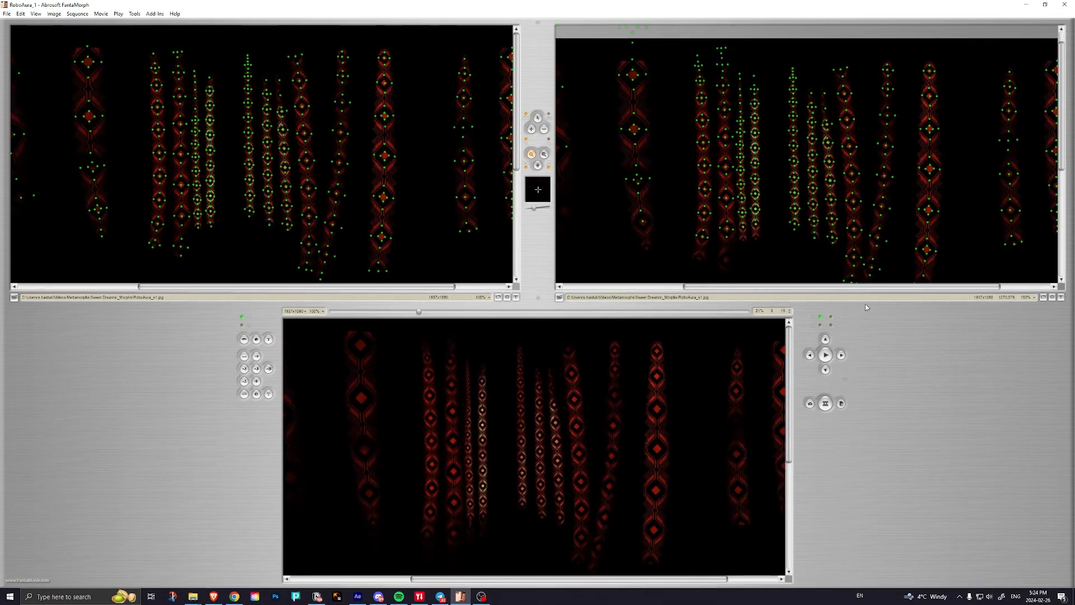
pyautogui.click(858, 174)
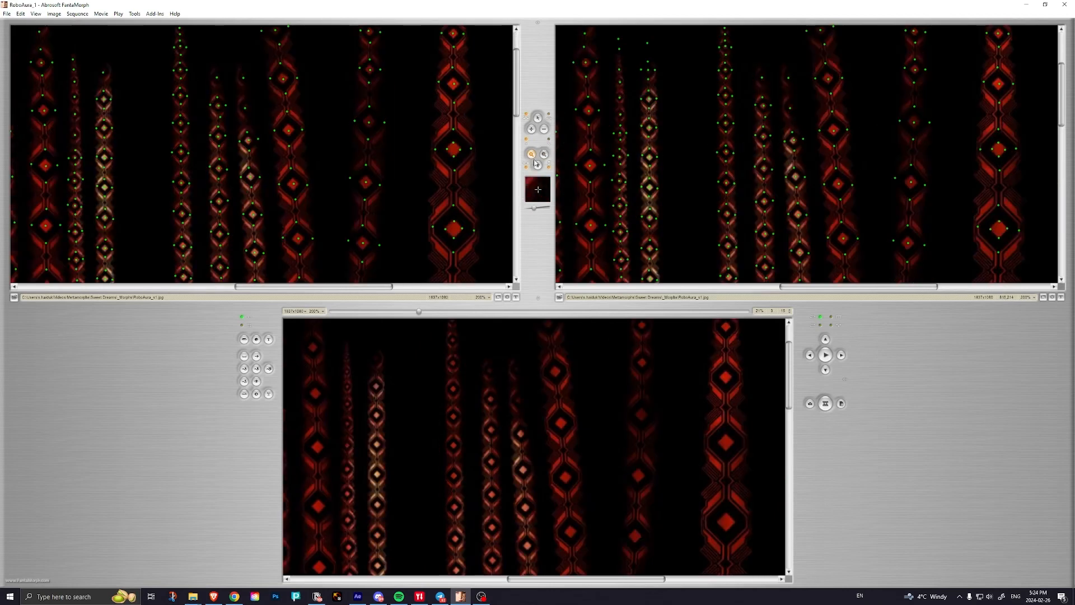
pyautogui.moveTo(927, 145); pyautogui.dragTo(726, 168)
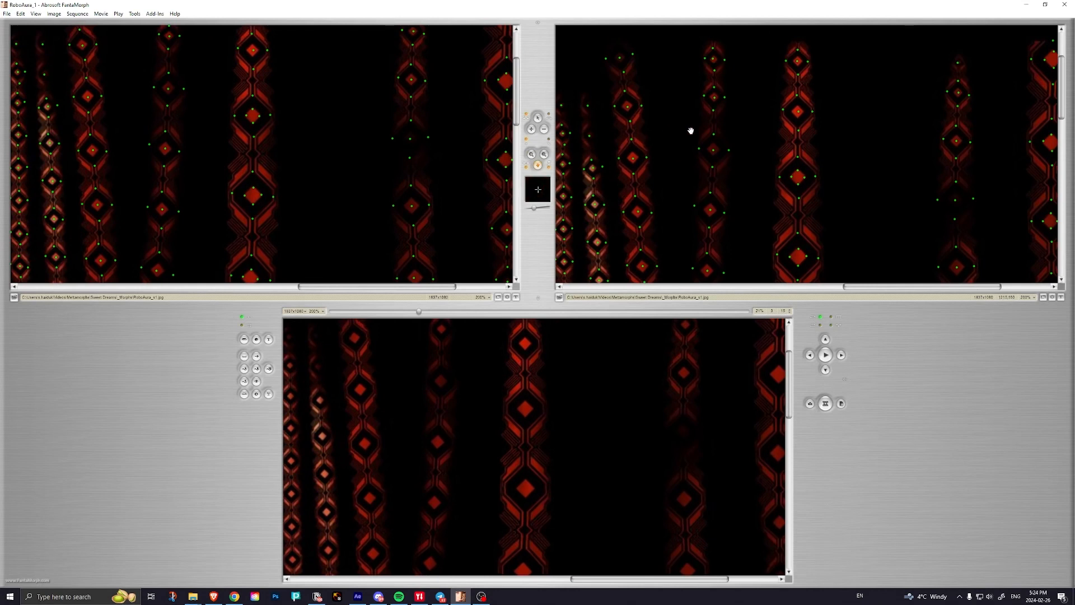
pyautogui.moveTo(720, 129); pyautogui.dragTo(655, 130)
pyautogui.moveTo(664, 171); pyautogui.dragTo(662, 123)
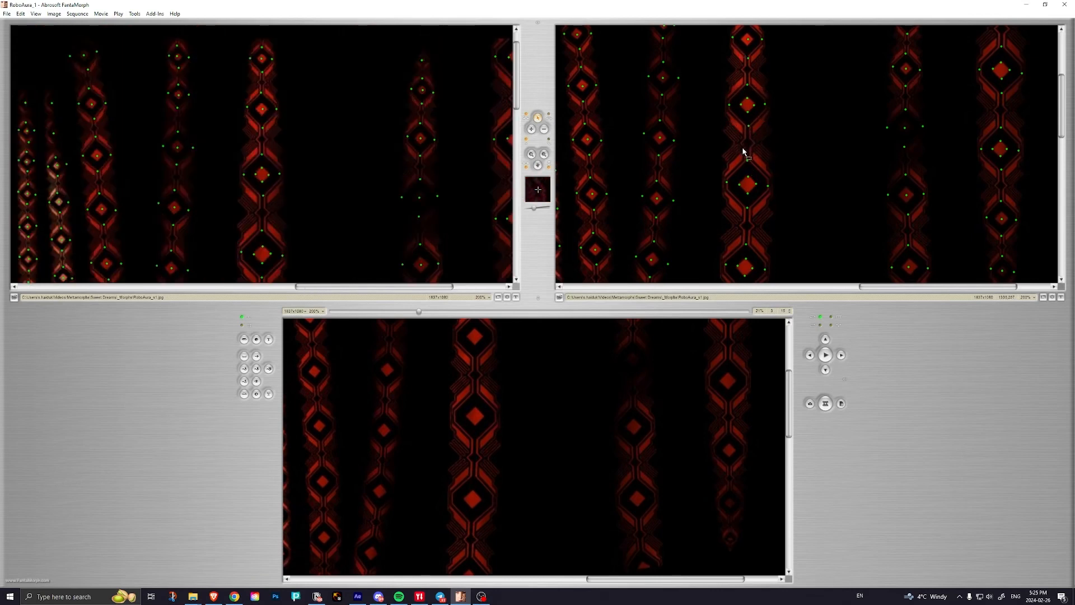
pyautogui.moveTo(649, 141); pyautogui.dragTo(780, 208)
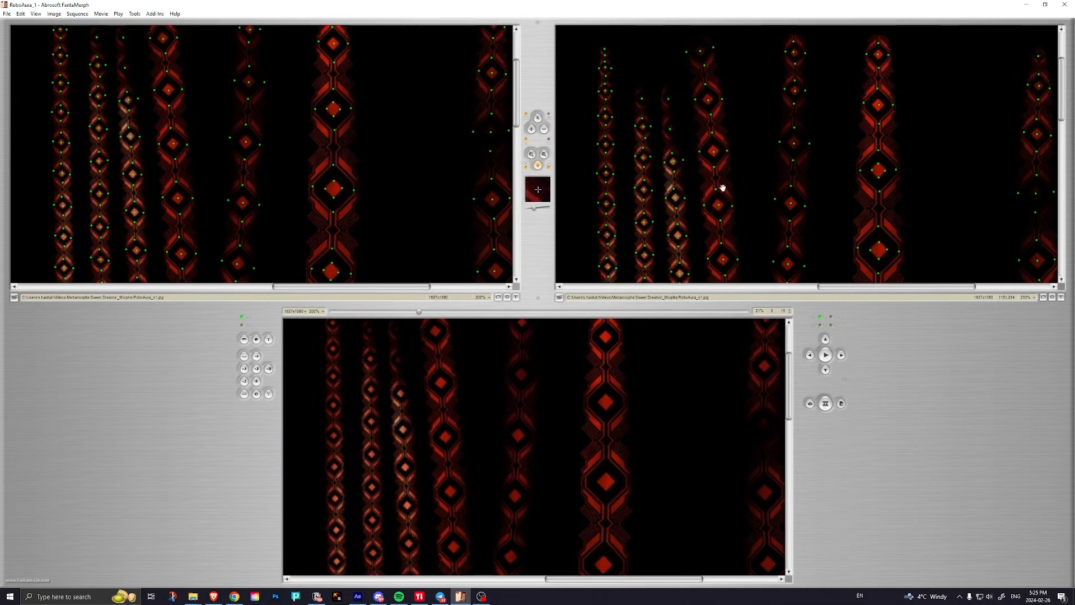
pyautogui.scroll(-3, 634, 159)
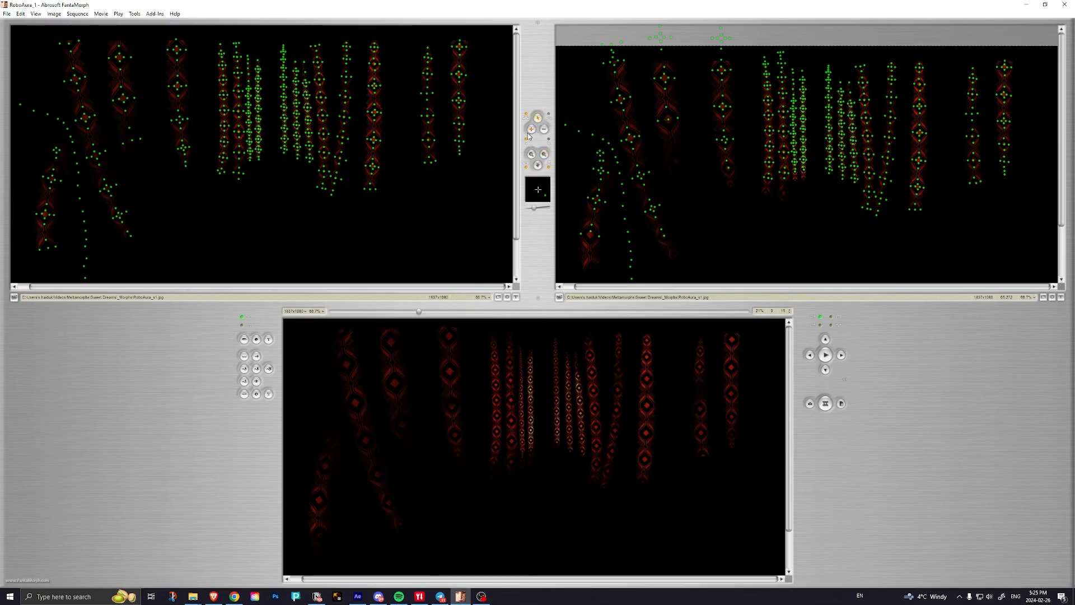
# Step: Examine how the target dots are offset from the source dots on the thin central strands at up to 300% zoom
pyautogui.scroll(1, 863, 131)
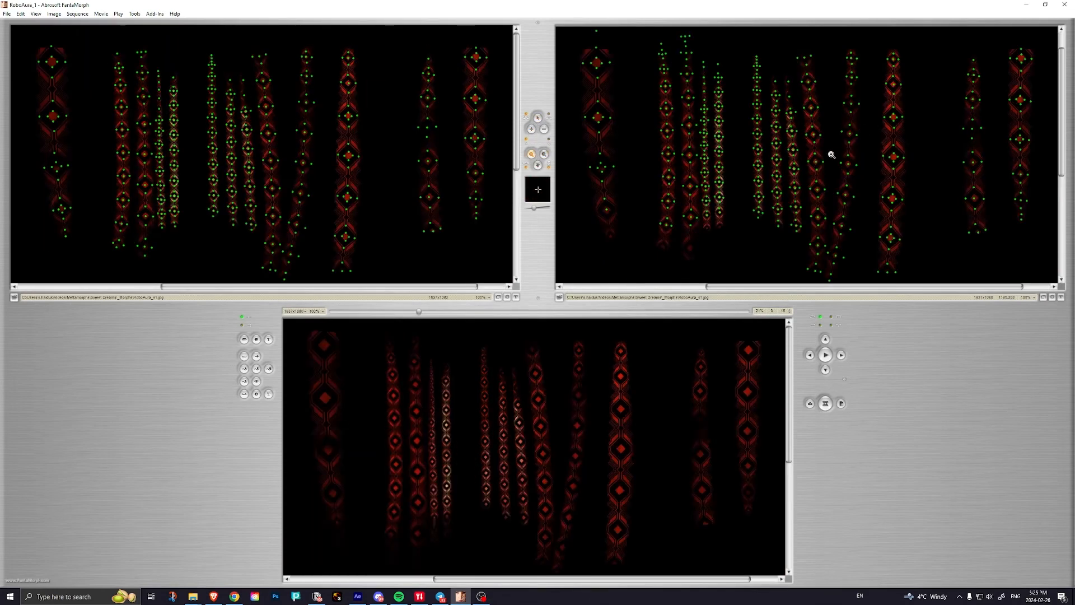
pyautogui.scroll(1, 788, 154)
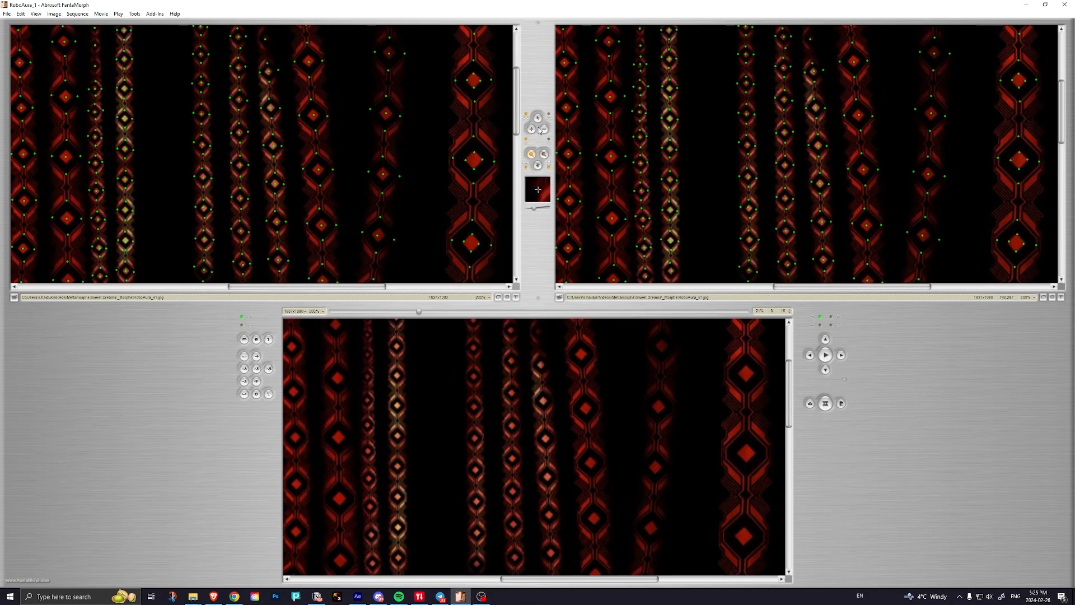
pyautogui.click(538, 167)
pyautogui.moveTo(771, 194); pyautogui.dragTo(711, 246)
pyautogui.moveTo(608, 130); pyautogui.dragTo(594, 133)
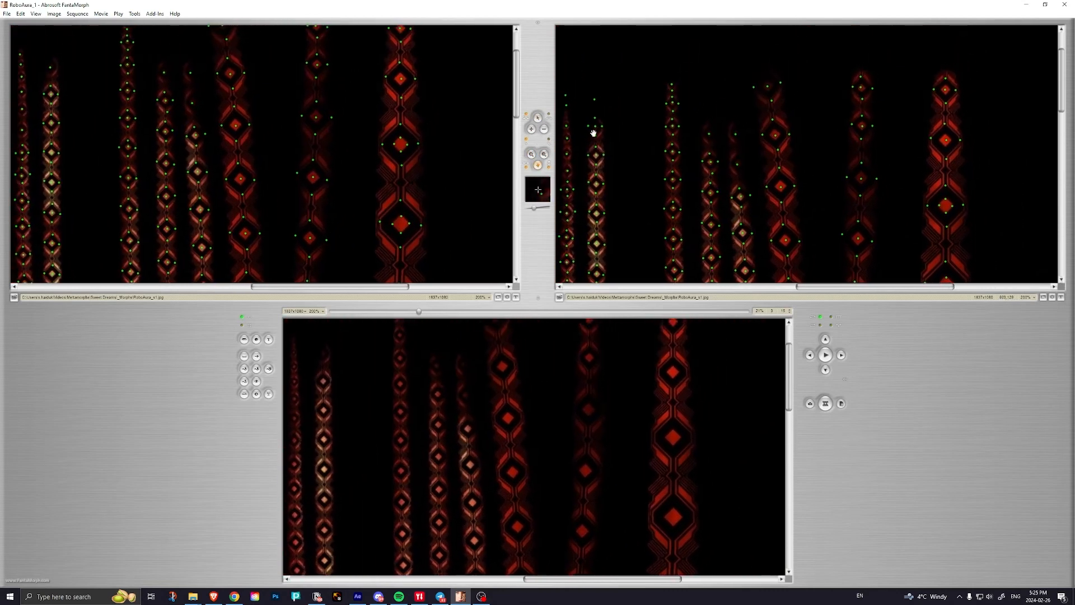
pyautogui.click(537, 119)
pyautogui.scroll(2, 699, 185)
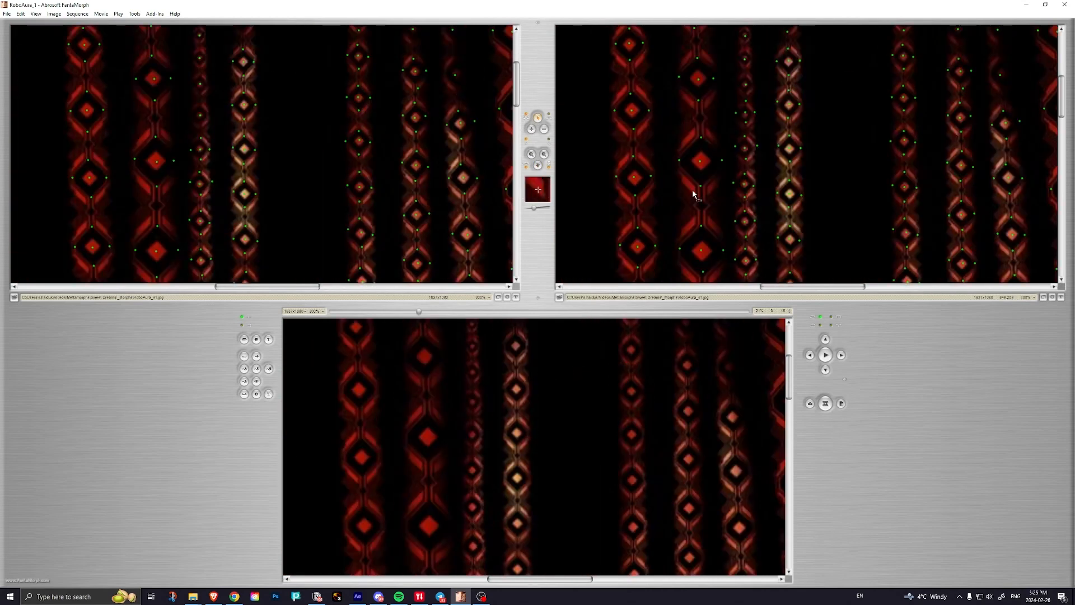
pyautogui.scroll(-2, 695, 184)
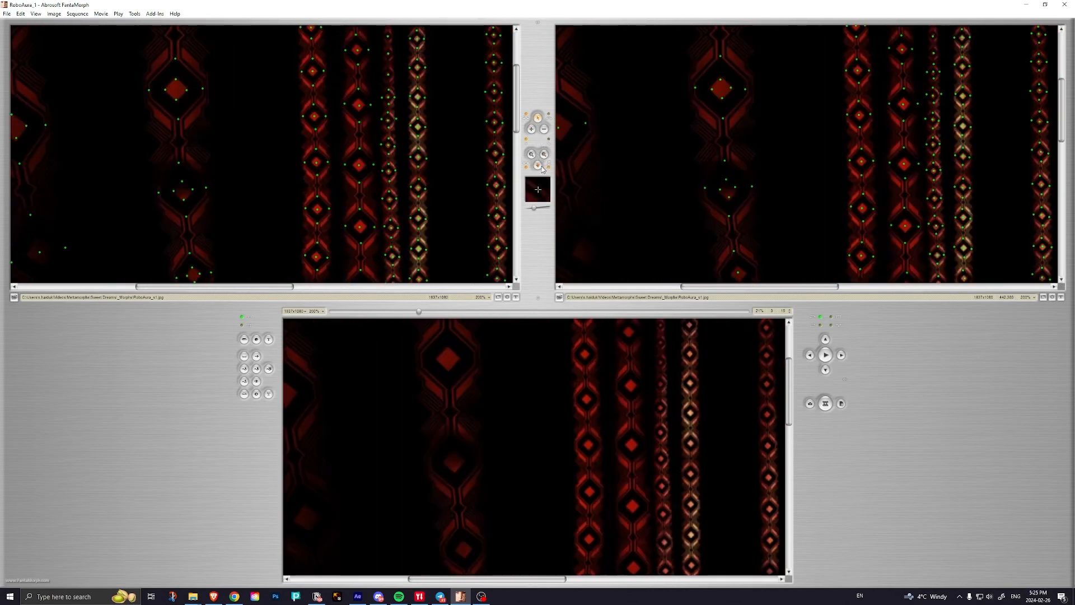
pyautogui.moveTo(810, 85); pyautogui.dragTo(636, 183)
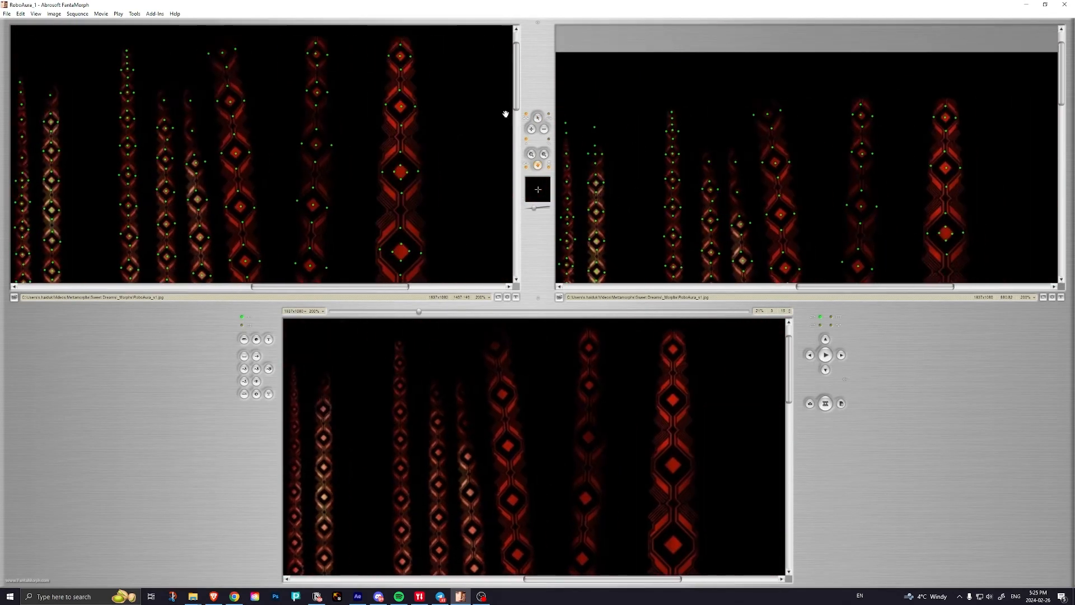
# Step: Select the dot groups at the upper end of a thin central strand in the target image and shift them up by one diamond
pyautogui.moveTo(677, 107)
pyautogui.mouseDown()
pyautogui.moveTo(678, 91)
pyautogui.moveTo(689, 146)
pyautogui.moveTo(684, 122)
pyautogui.mouseUp()
pyautogui.click(675, 99)
pyautogui.click(721, 116)
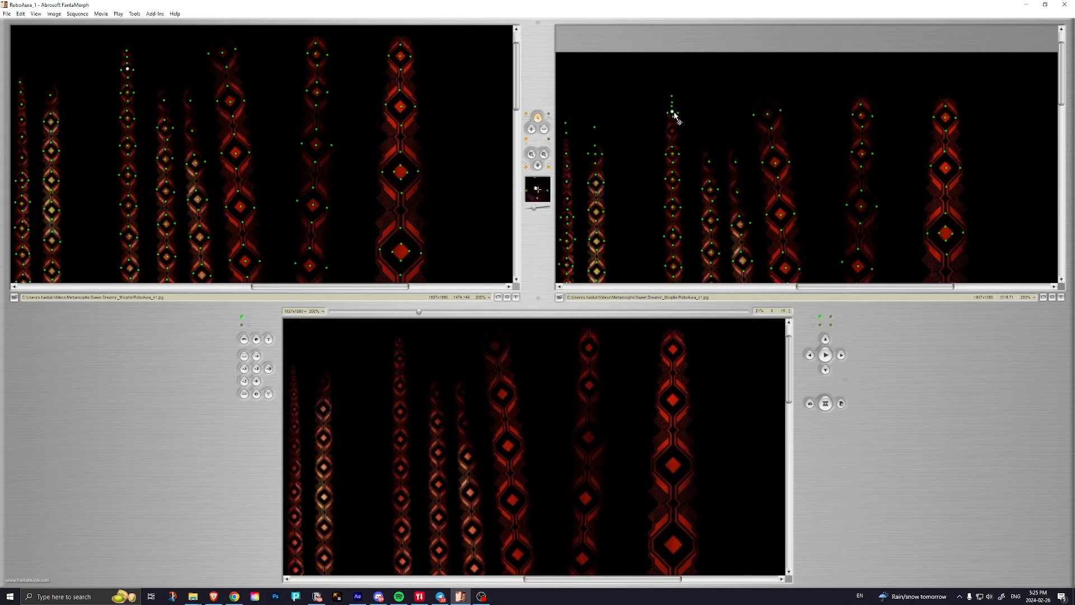
pyautogui.moveTo(662, 139); pyautogui.dragTo(685, 135)
pyautogui.click(705, 157)
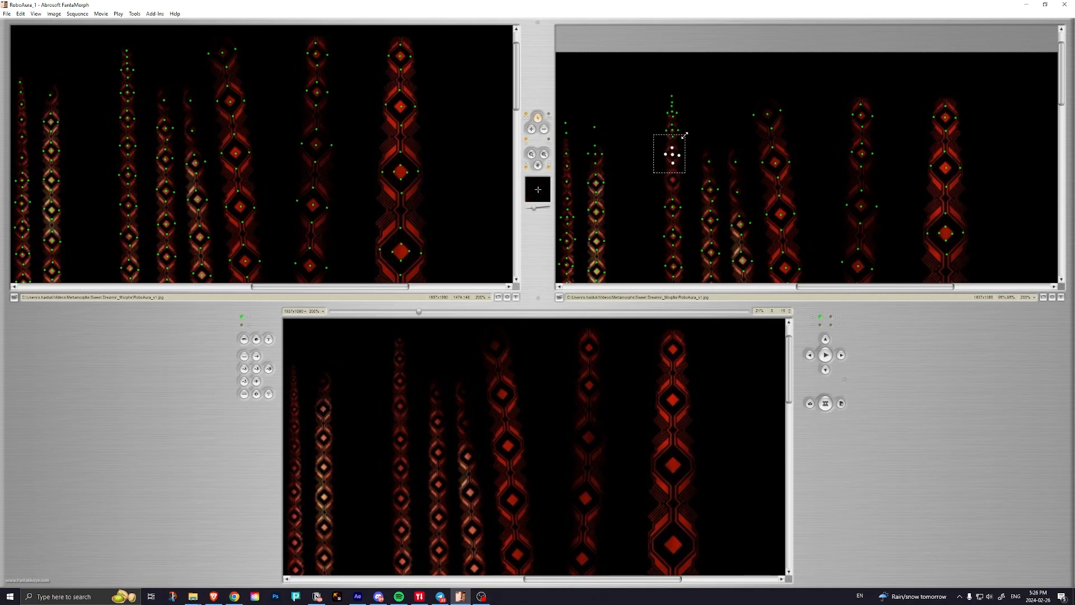
pyautogui.moveTo(654, 174); pyautogui.dragTo(654, 171)
pyautogui.click(625, 197)
# Step: Select the dot groups further down the same target strand, shift them up by one diamond, and undo the misplaced move
pyautogui.moveTo(1061, 92); pyautogui.dragTo(1059, 127)
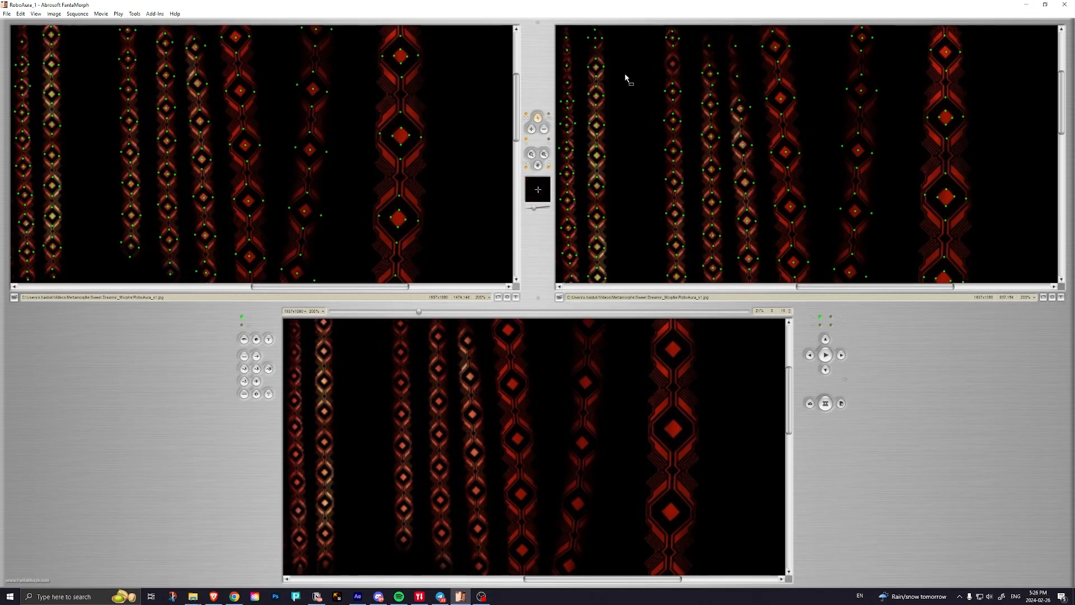
pyautogui.moveTo(656, 74); pyautogui.dragTo(683, 71)
pyautogui.moveTo(657, 106); pyautogui.dragTo(697, 238)
pyautogui.moveTo(696, 177); pyautogui.dragTo(693, 174)
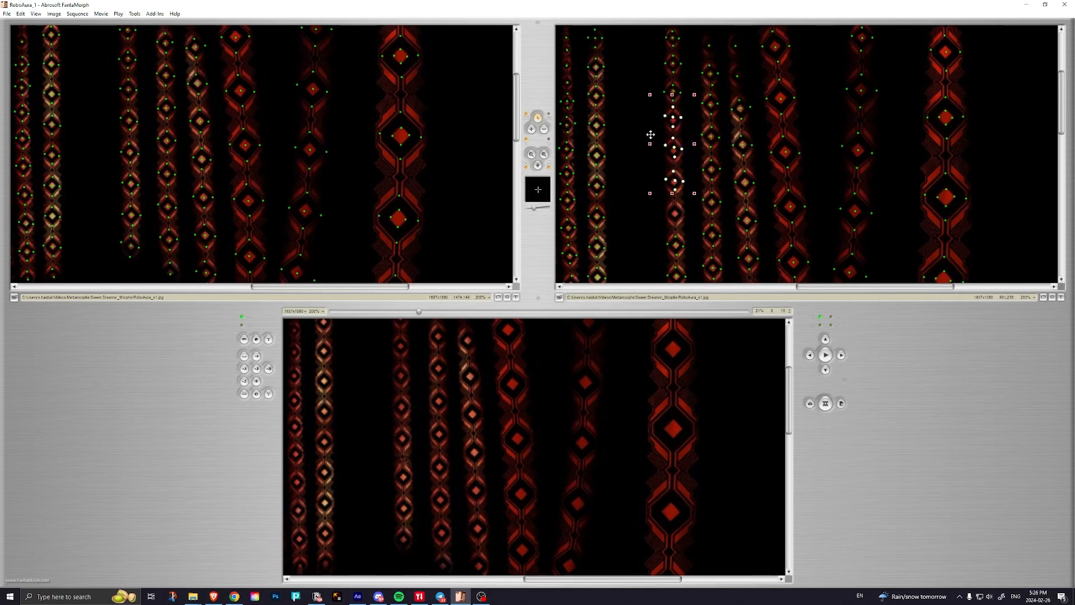
pyautogui.hotkey('ctrl', 'z')
pyautogui.moveTo(650, 136); pyautogui.dragTo(687, 129)
pyautogui.click(642, 161)
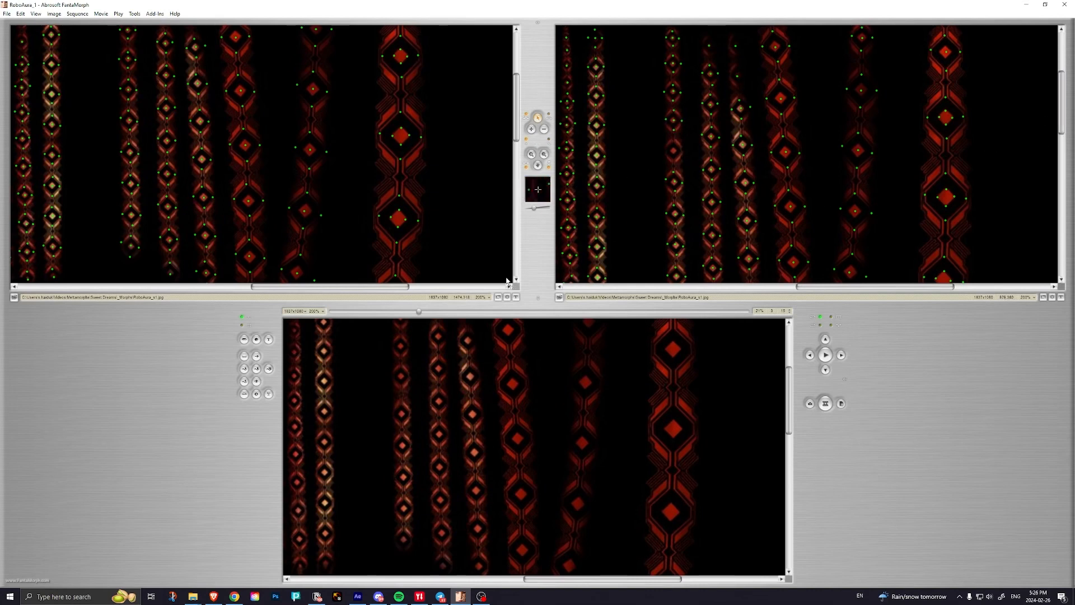
# Step: Fit the whole RoboAura_1 morph to the view with Best Fit and play its motion
pyautogui.click(308, 315)
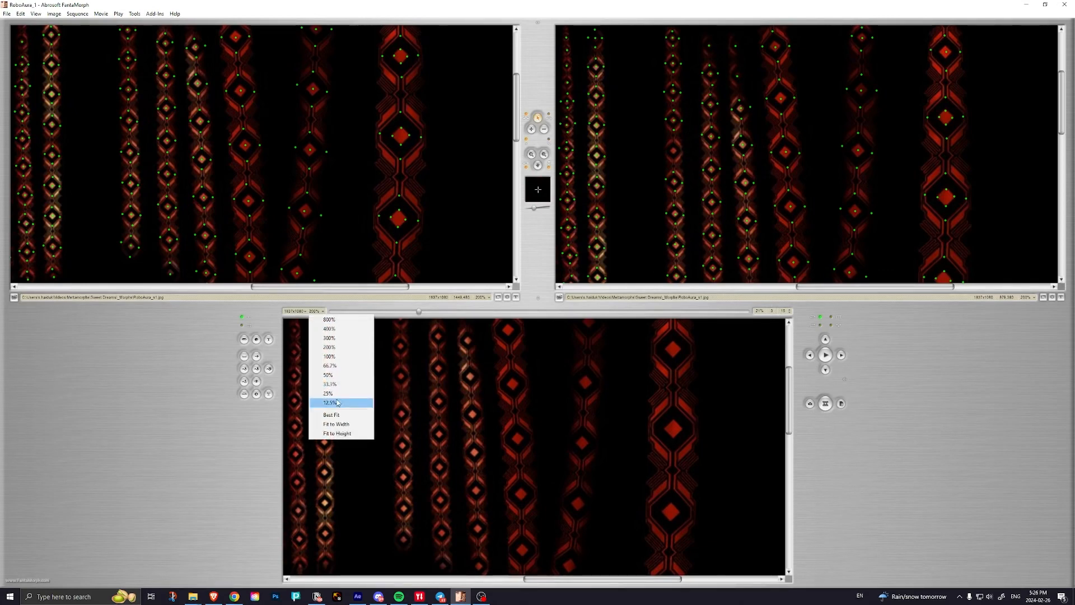
pyautogui.click(339, 418)
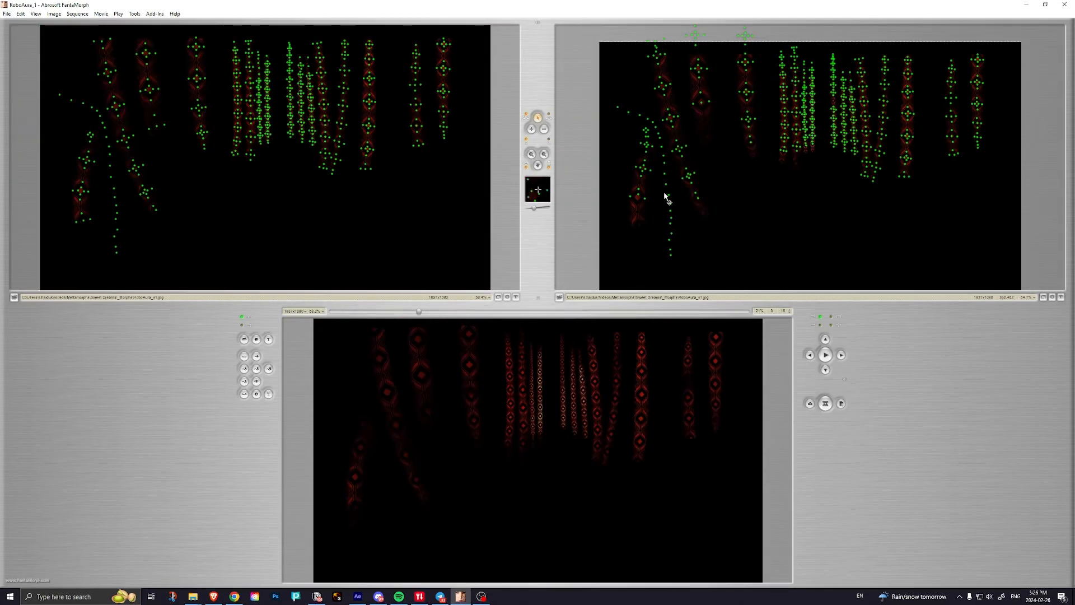
pyautogui.click(826, 355)
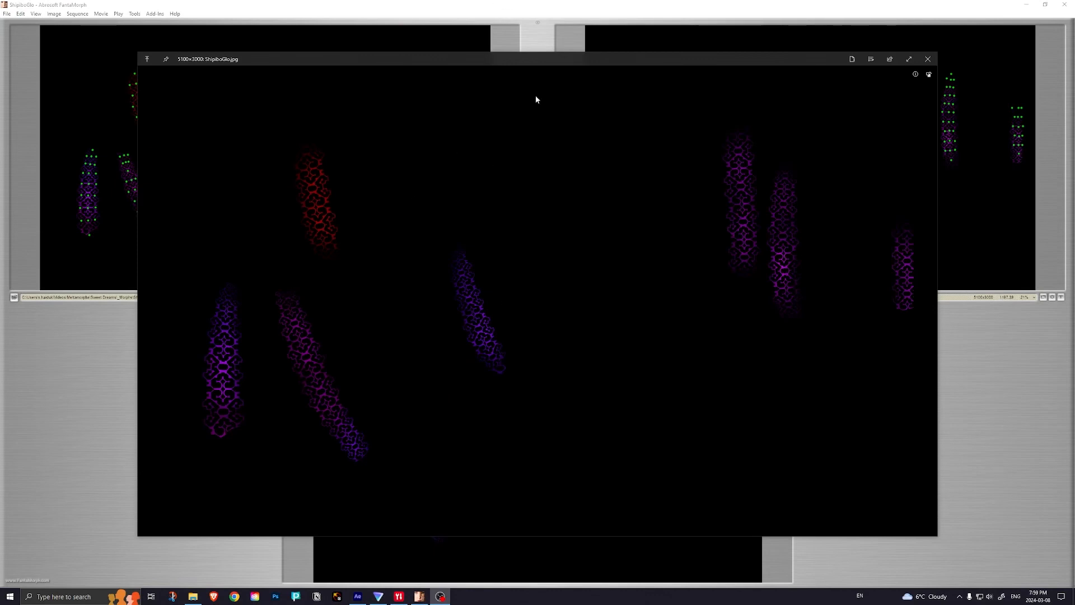
# Step: Close the ShipiboGlo.jpg image preview, return to the ShipiboGlo morph, play its motion and stop playback
pyautogui.click(928, 59)
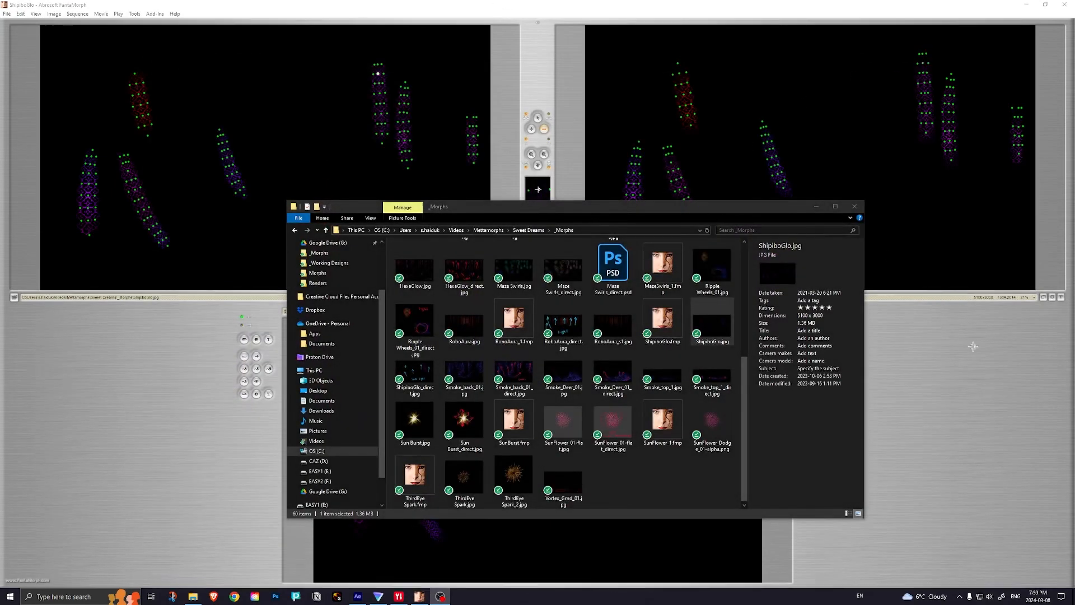
pyautogui.click(975, 375)
pyautogui.click(827, 356)
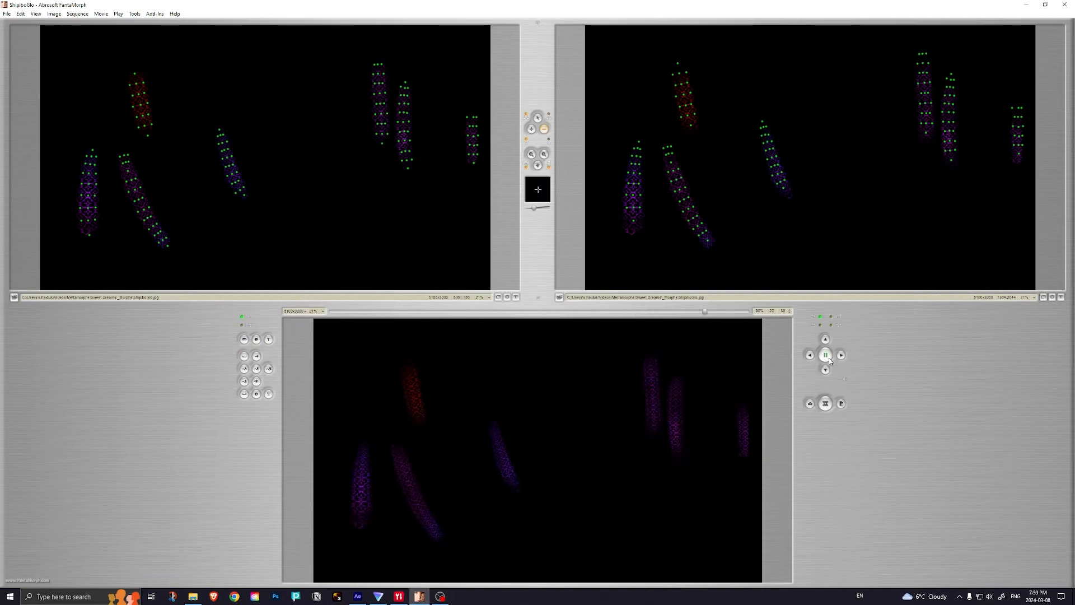
pyautogui.click(827, 356)
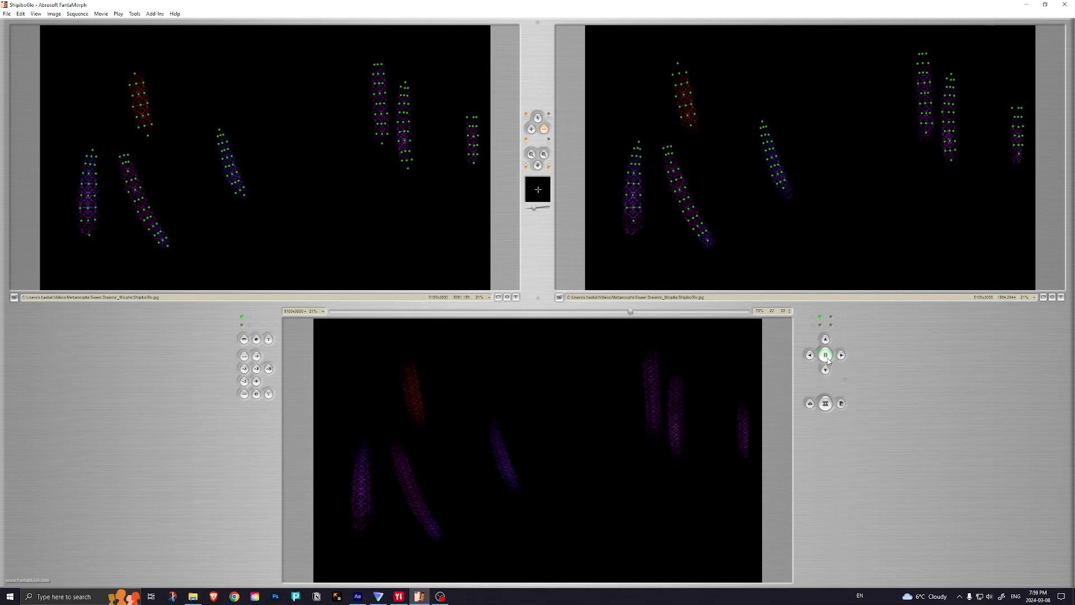
# Step: Examine the dot placement on the two large purple patterns at the image's lower left at 66.7% zoom in ShipiboGlo
pyautogui.click(699, 204)
pyautogui.click(698, 187)
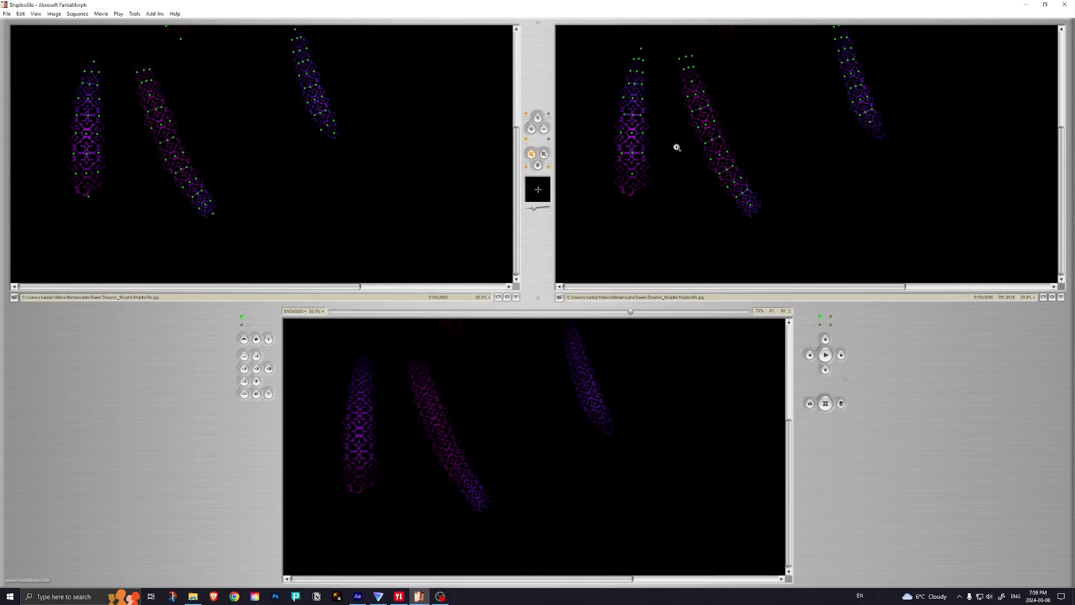
pyautogui.click(690, 135)
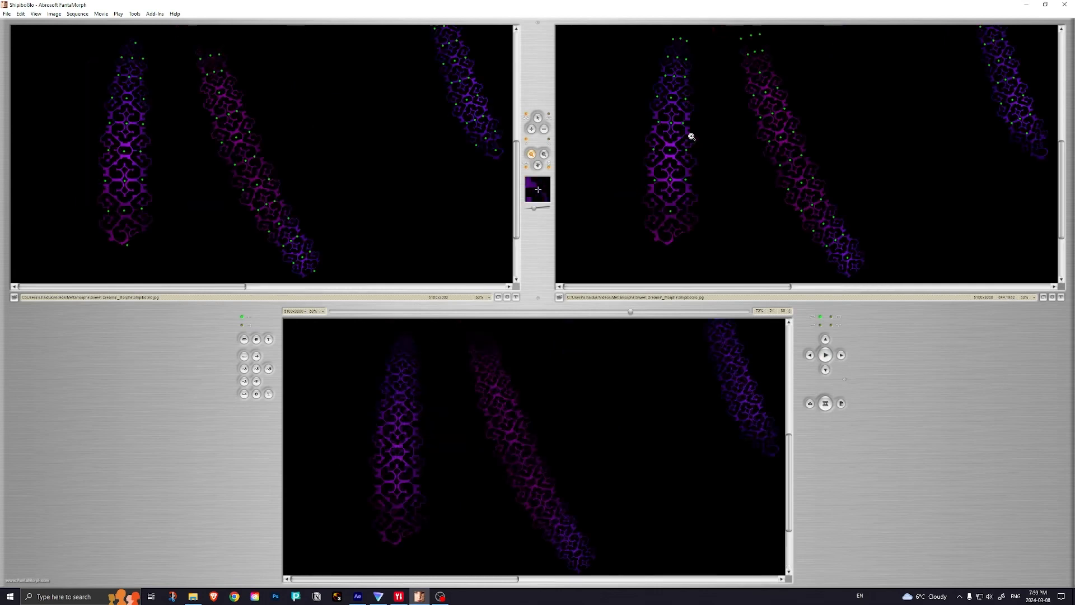
pyautogui.click(747, 158)
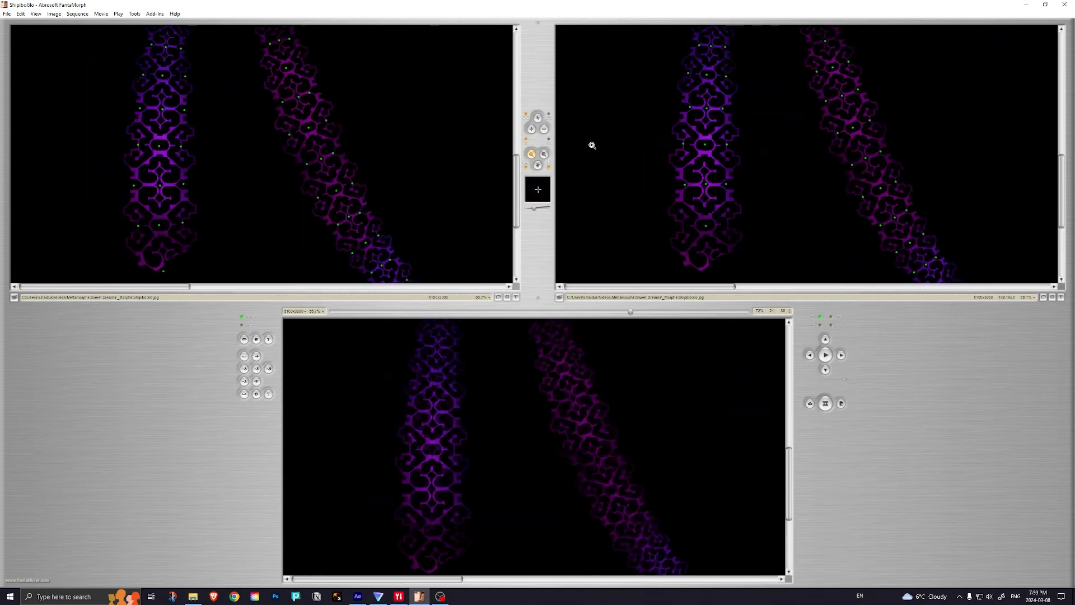
pyautogui.click(536, 120)
pyautogui.moveTo(719, 221); pyautogui.dragTo(706, 226)
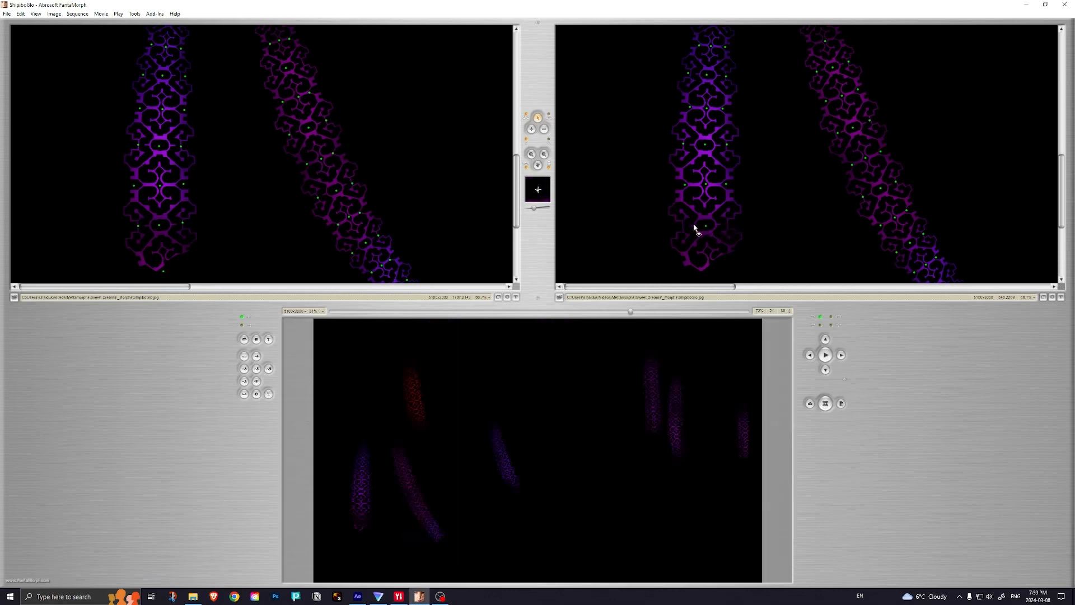
# Step: Inspect the dots on the two large purple ShipiboGlo patterns at higher magnification, and fit the whole morph with Best Fit
pyautogui.click(706, 187)
pyautogui.click(535, 155)
pyautogui.click(429, 456)
pyautogui.click(413, 498)
pyautogui.click(469, 430)
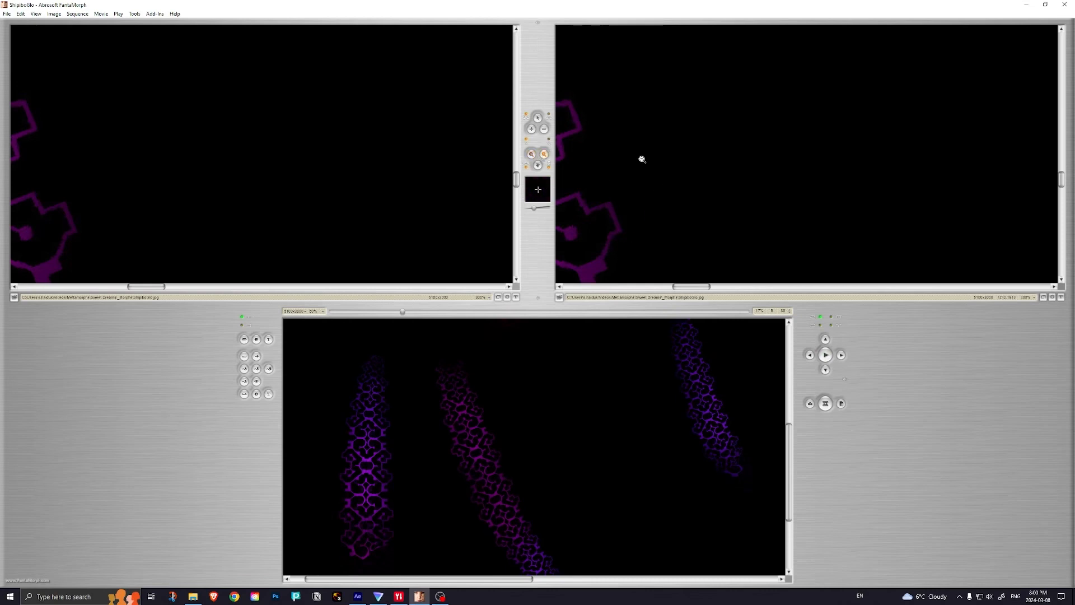
pyautogui.click(662, 202)
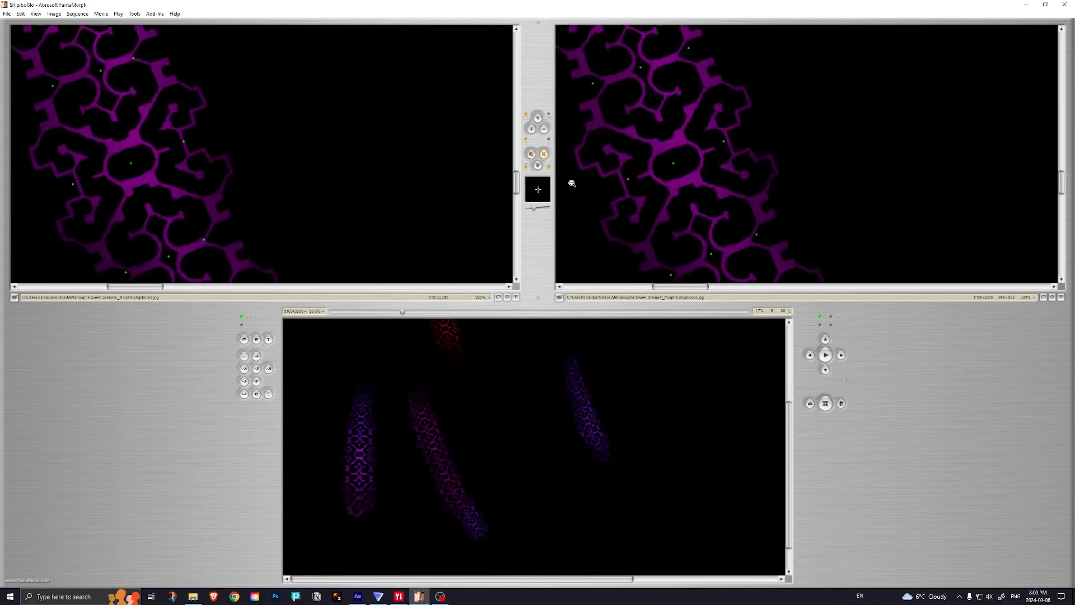
pyautogui.press('alt')
pyautogui.click(315, 311)
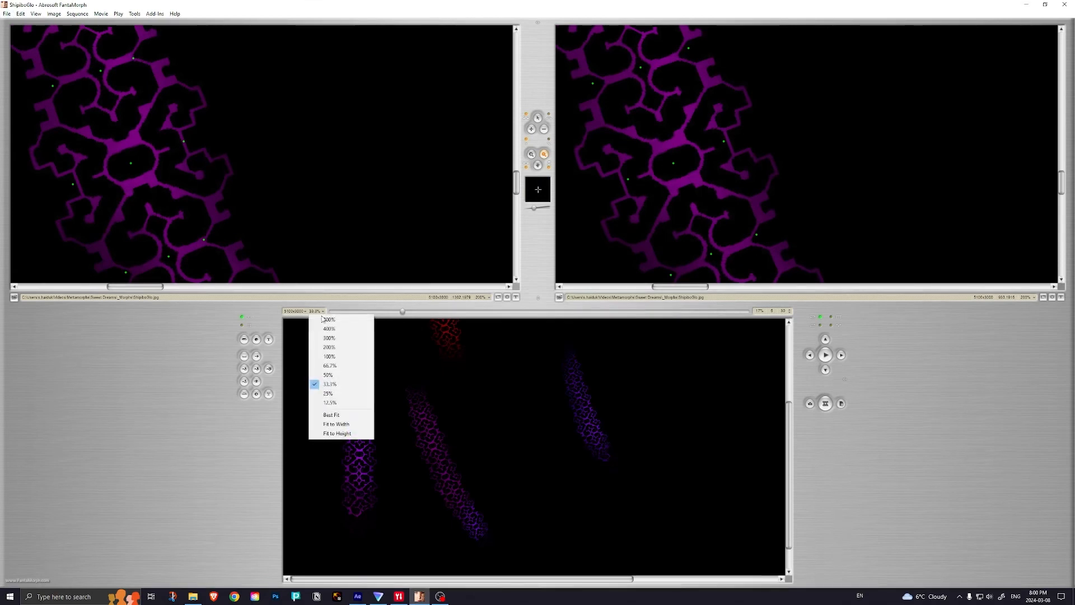
pyautogui.click(336, 416)
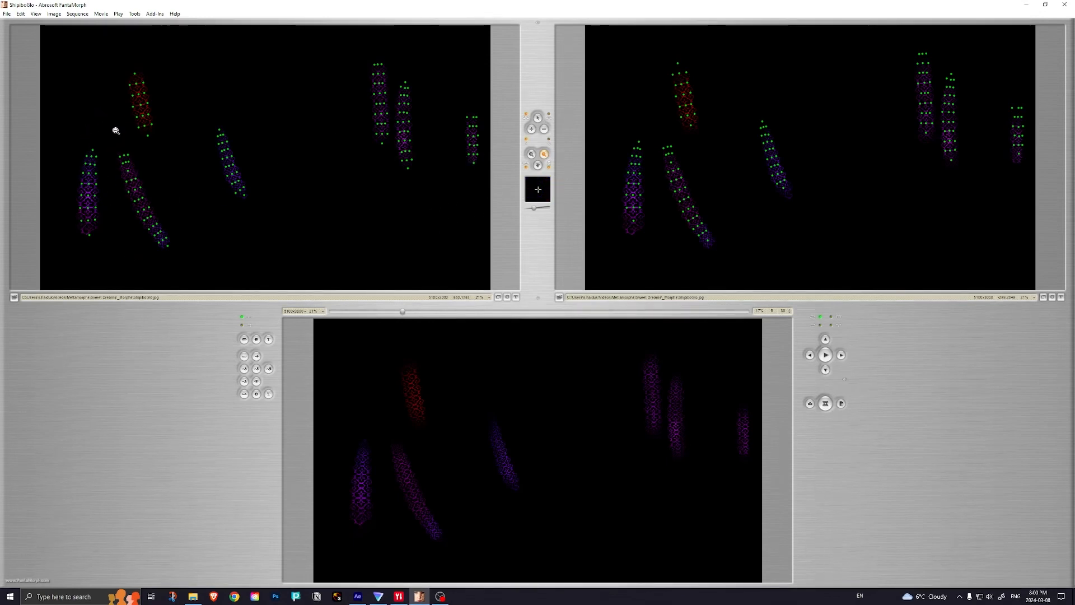
# Step: Add a line of dots in the black area along the outer right side of the curved purple ShipiboGlo pattern
pyautogui.click(531, 129)
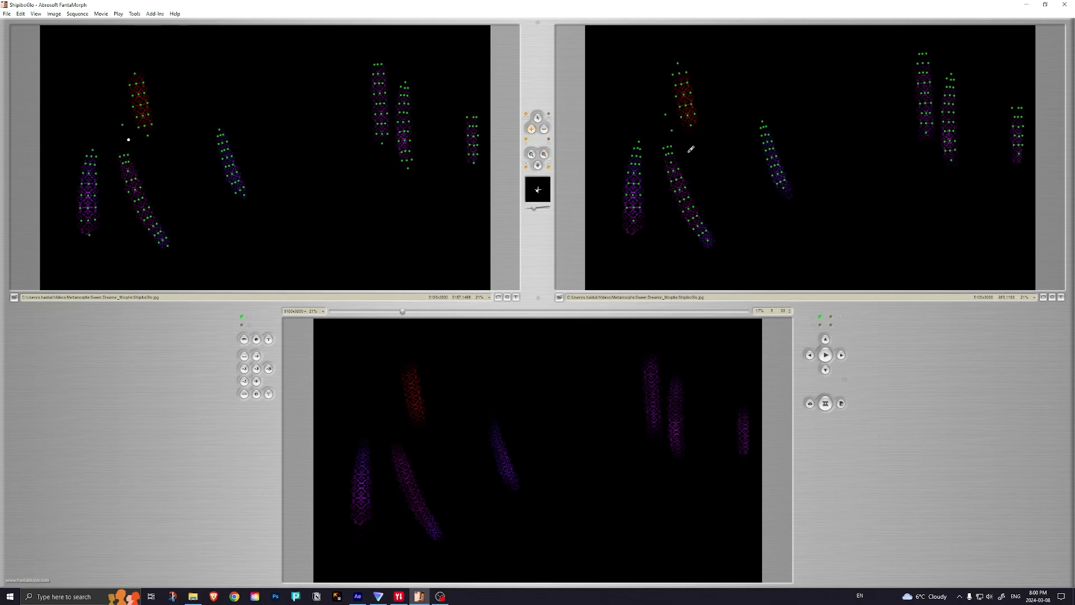
pyautogui.click(713, 185)
pyautogui.click(722, 203)
pyautogui.click(728, 218)
pyautogui.click(727, 245)
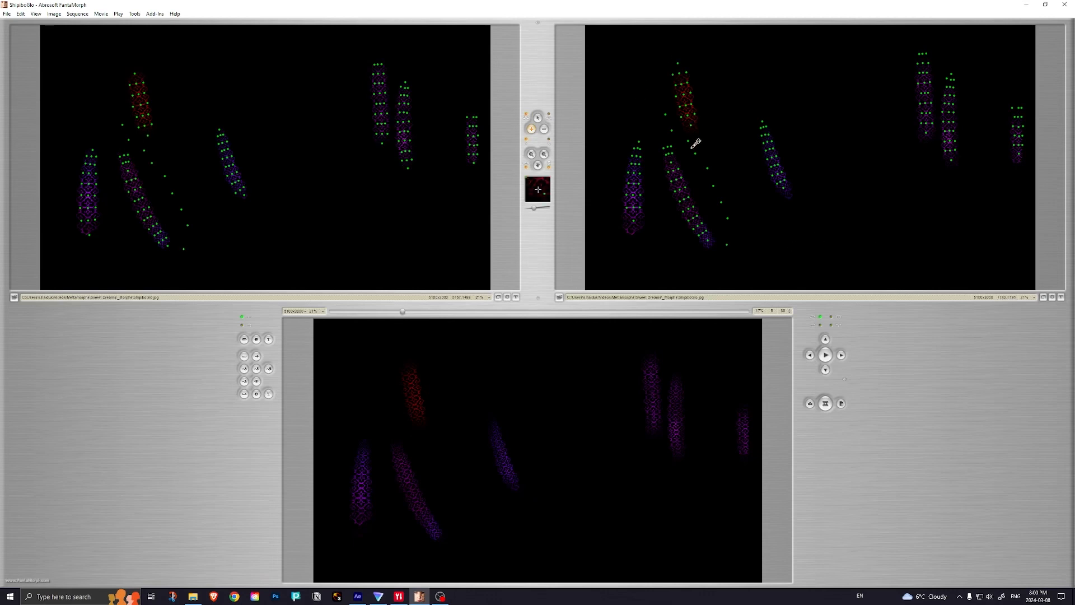
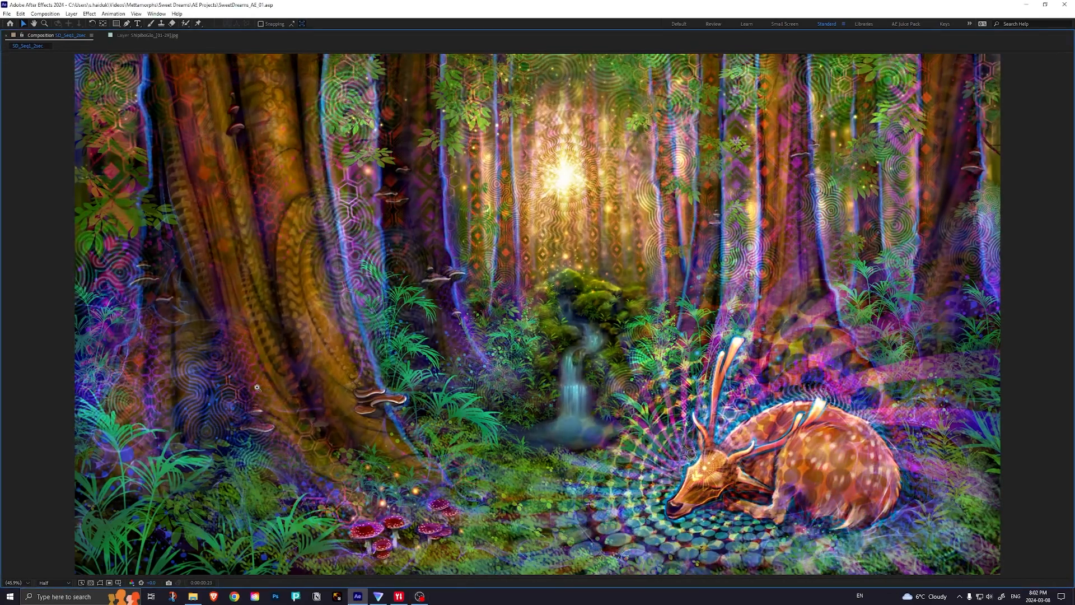
# Step: Examine the patterns around the large tree's base at 100% magnification, restore the panel layout and change the composition's magnification
pyautogui.press('z')
pyautogui.click(255, 405)
pyautogui.click(581, 311)
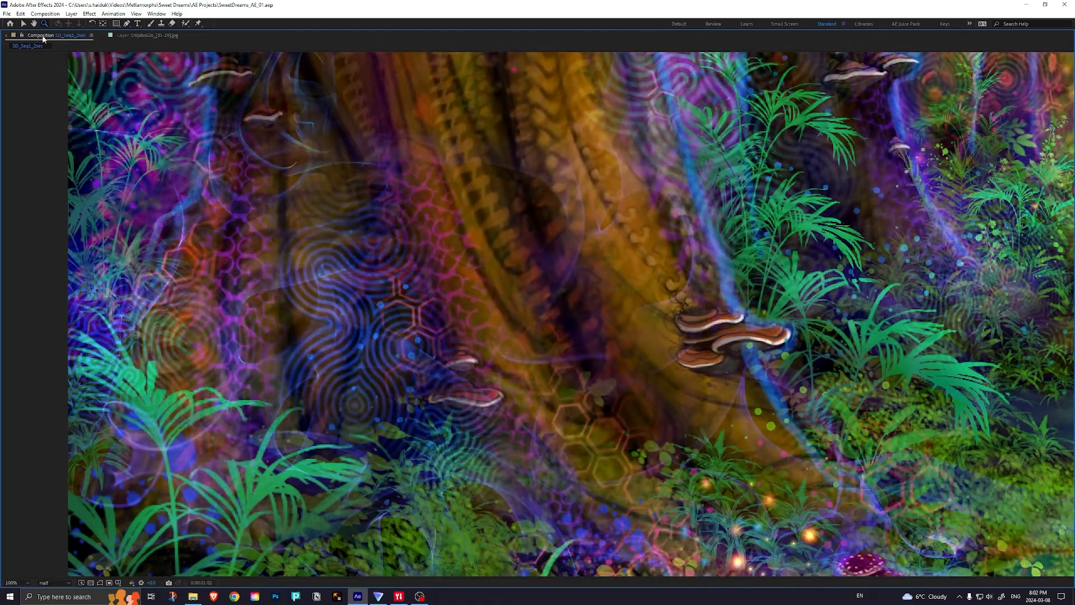
pyautogui.press('`')
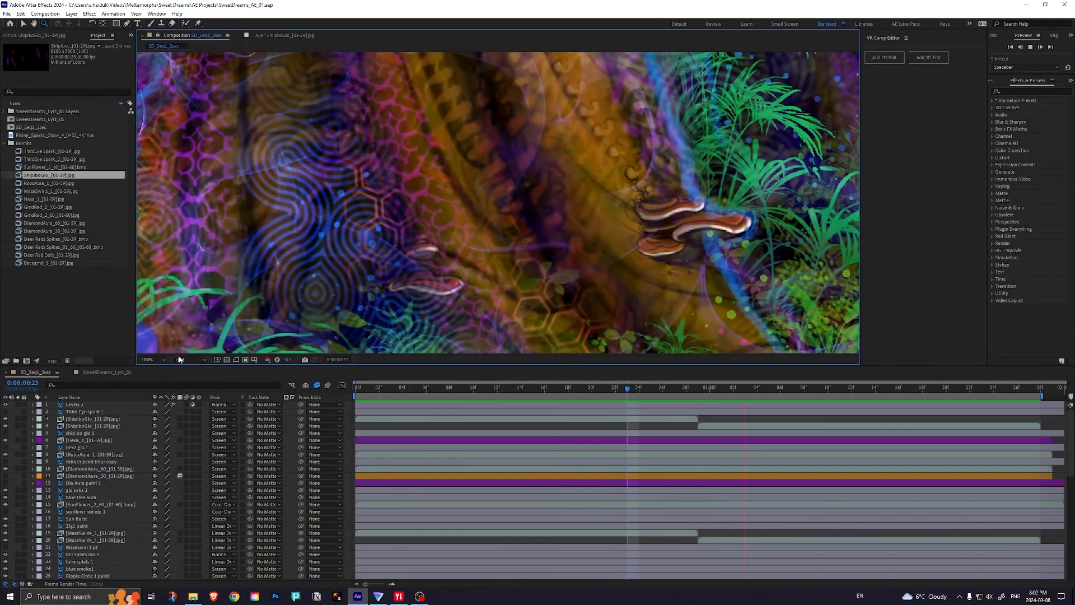
pyautogui.click(156, 359)
pyautogui.click(163, 377)
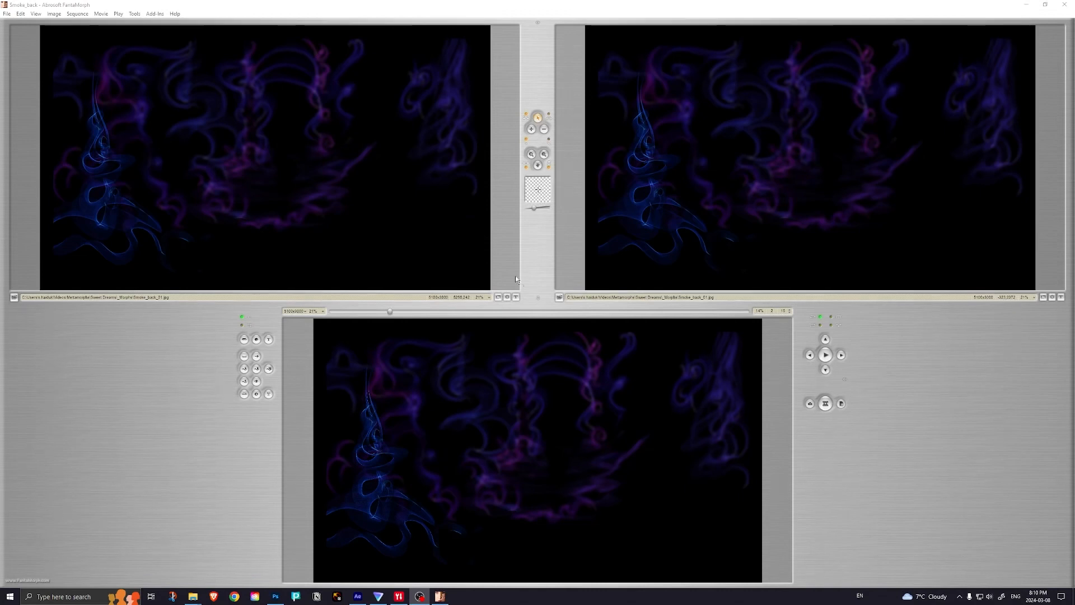
# Step: Place three columns of three widely spaced dots across the left, middle and right smoke areas of the Smoke_back source image
pyautogui.click(531, 130)
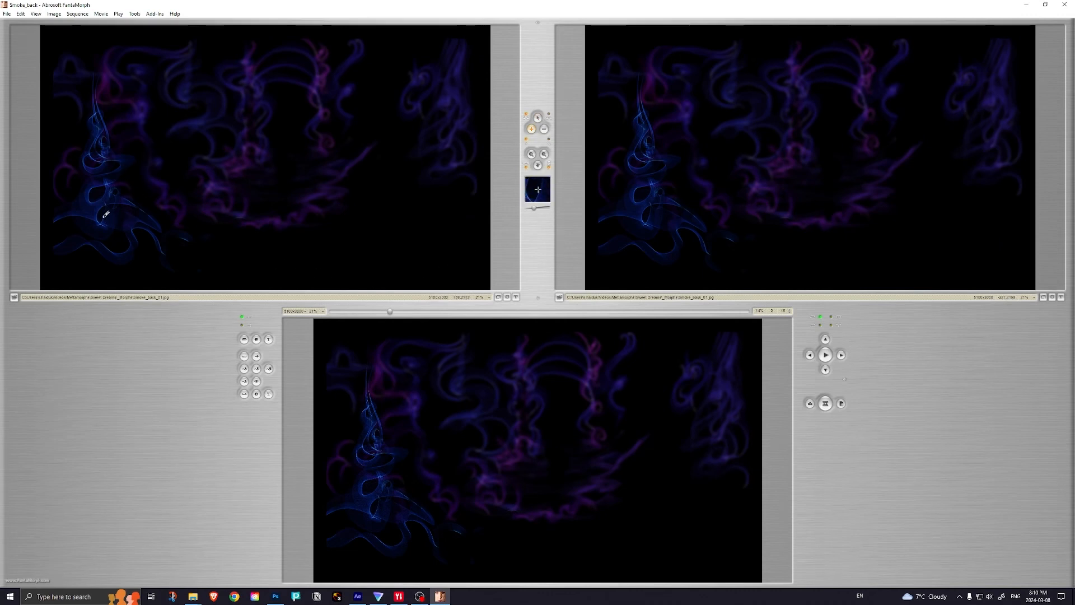
pyautogui.click(99, 161)
pyautogui.click(96, 107)
pyautogui.click(285, 79)
pyautogui.click(440, 189)
pyautogui.click(440, 131)
pyautogui.click(440, 90)
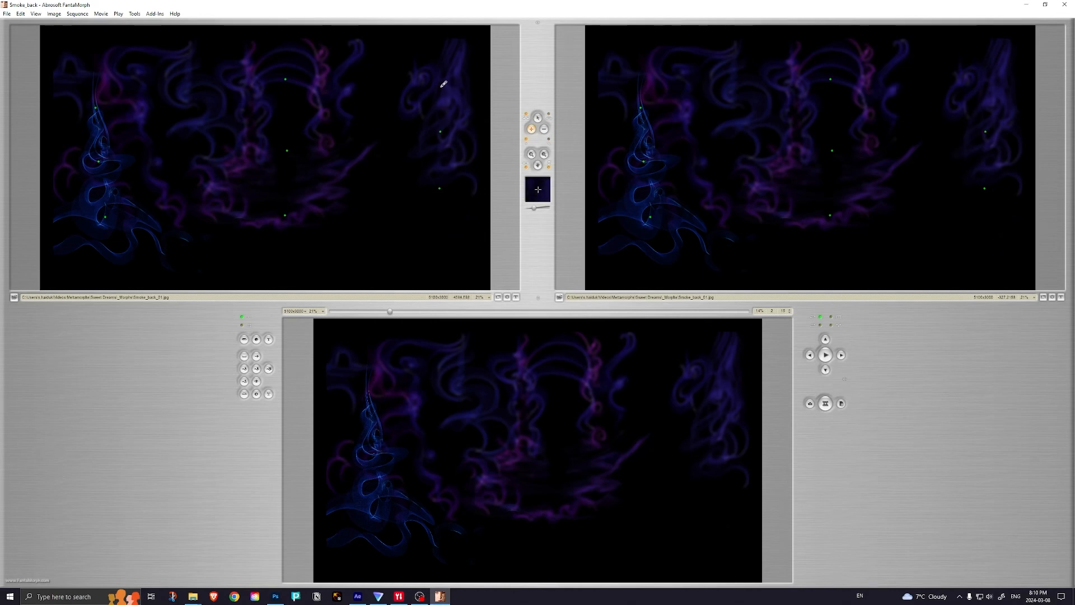
# Step: Select all dots on the Smoke_back target image and shift them slightly upward together
pyautogui.click(538, 118)
pyautogui.hotkey('ctrl', 'a')
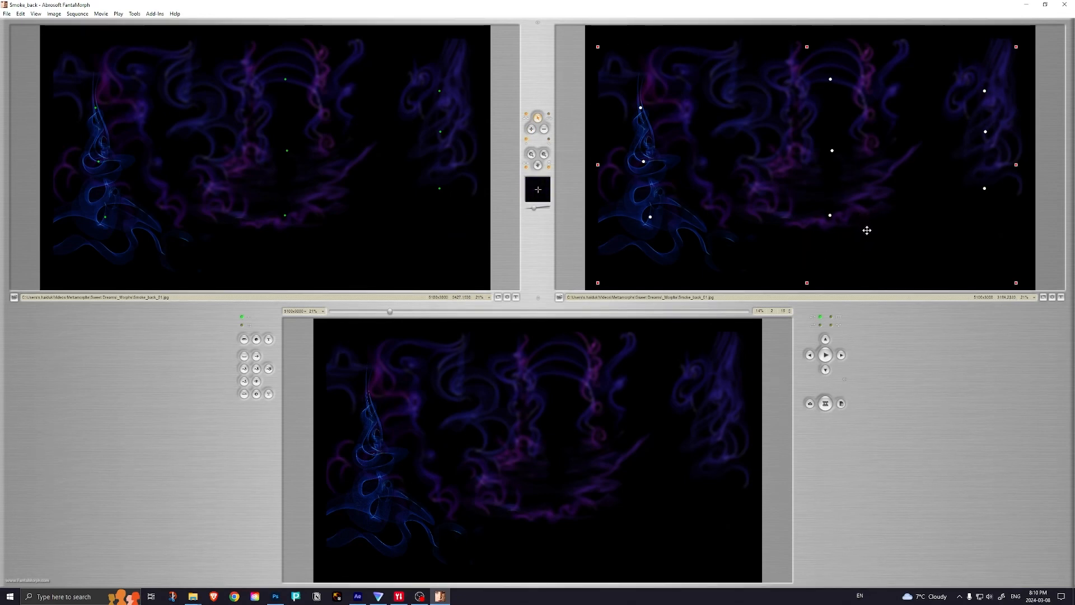
pyautogui.moveTo(866, 228); pyautogui.dragTo(866, 214)
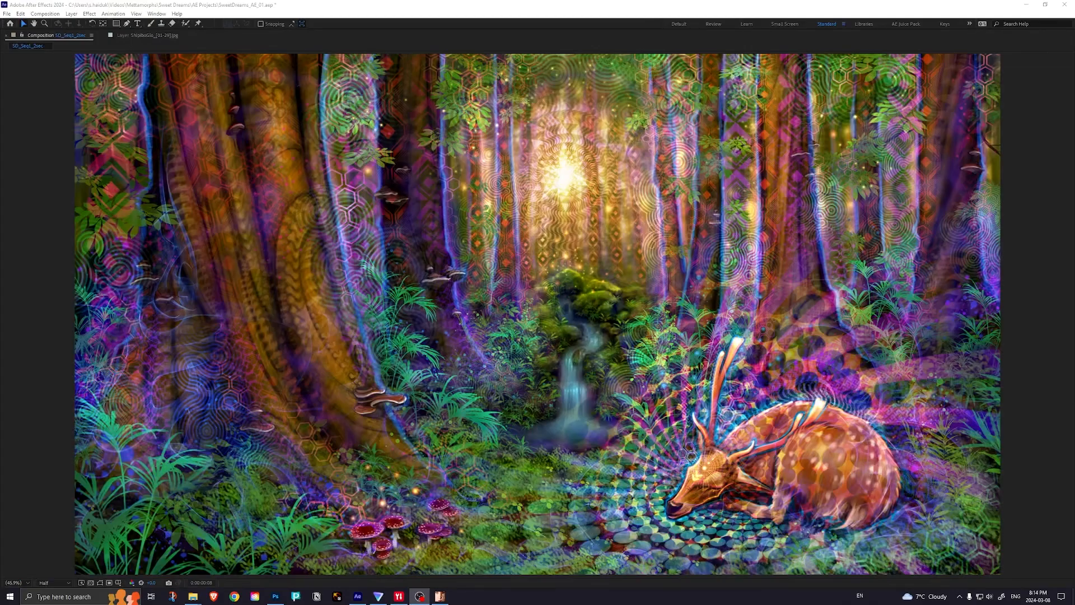
# Step: Preview the smoke motion in the SD_Seq1_2sec composition in After Effects
pyautogui.click(393, 209)
pyautogui.press('space')
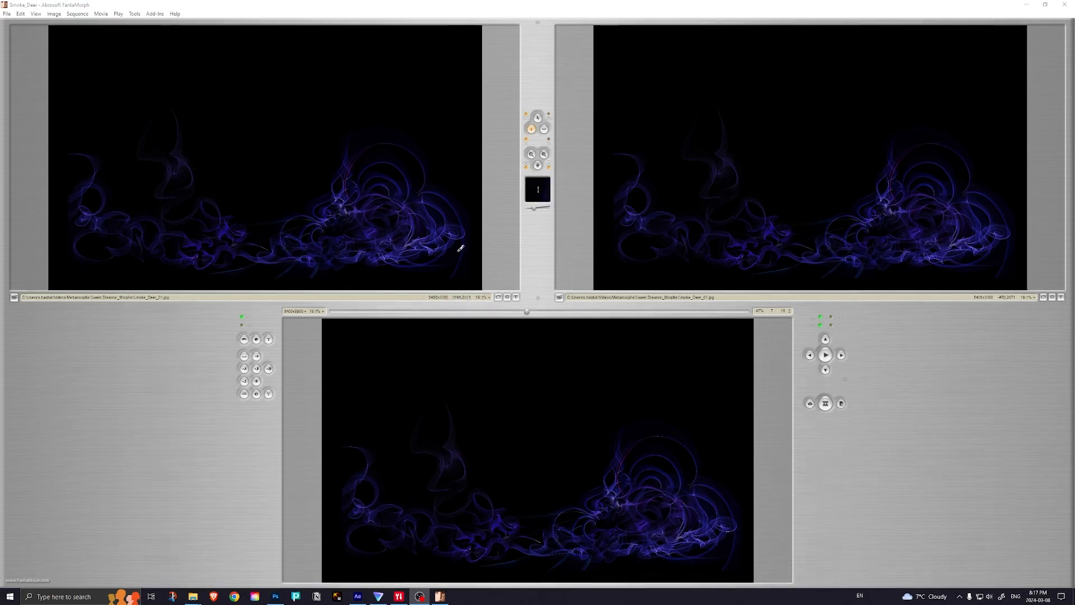
# Step: Place dots along the large arc and across the smoke swirls and thin wisp of the Smoke_Deer source image
pyautogui.click(346, 176)
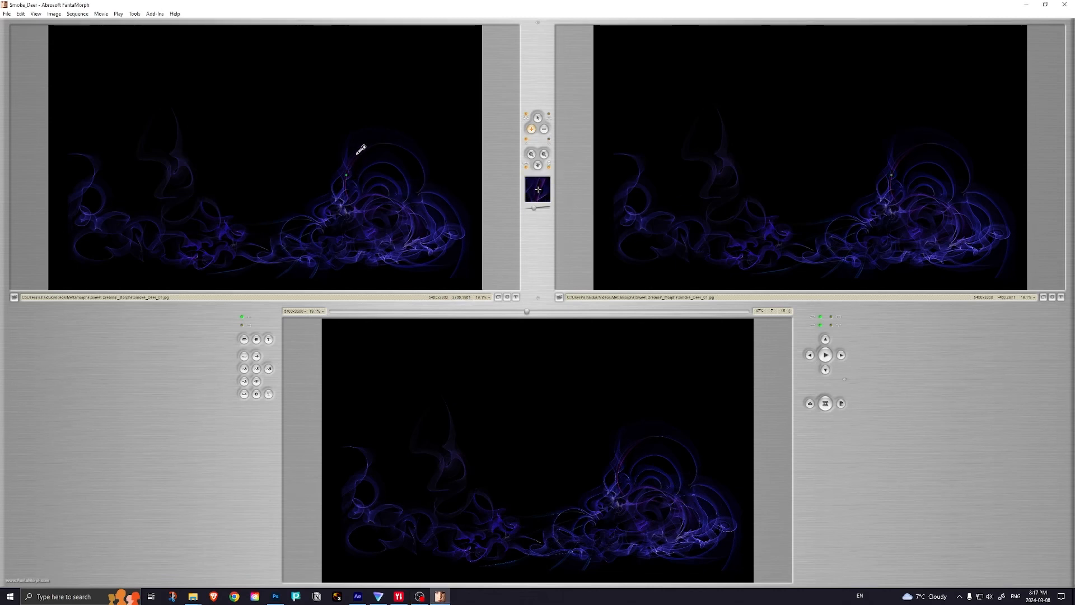
pyautogui.click(358, 155)
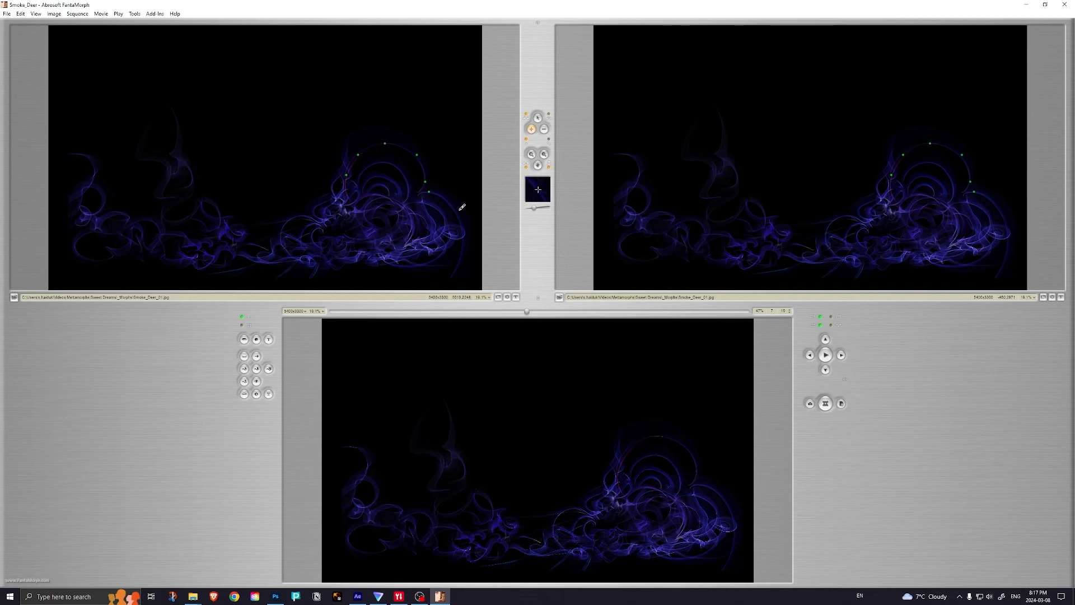
pyautogui.click(437, 262)
pyautogui.click(315, 229)
pyautogui.click(78, 255)
pyautogui.click(156, 124)
# Step: Shift the target dots of the large right-hand Smoke_Deer swirl cluster along the directions the smoke should flow
pyautogui.click(903, 155)
pyautogui.moveTo(982, 183); pyautogui.dragTo(987, 177)
pyautogui.moveTo(1010, 240); pyautogui.dragTo(1017, 241)
pyautogui.moveTo(981, 262); pyautogui.dragTo(990, 270)
pyautogui.moveTo(972, 216); pyautogui.dragTo(981, 241)
pyautogui.moveTo(955, 247); pyautogui.dragTo(944, 272)
pyautogui.moveTo(909, 260); pyautogui.dragTo(913, 269)
pyautogui.moveTo(938, 231); pyautogui.dragTo(915, 168)
pyautogui.moveTo(906, 190); pyautogui.dragTo(902, 184)
pyautogui.moveTo(896, 147)
pyautogui.mouseDown()
pyautogui.moveTo(893, 135)
pyautogui.moveTo(884, 156)
pyautogui.mouseUp()
pyautogui.moveTo(863, 221); pyautogui.dragTo(855, 209)
pyautogui.moveTo(836, 219); pyautogui.dragTo(851, 263)
pyautogui.moveTo(924, 207)
pyautogui.mouseDown()
pyautogui.moveTo(907, 204)
pyautogui.moveTo(928, 227)
pyautogui.mouseUp()
# Step: Shift the target dots on the thin wisp and the left smoke swirls, and play the Smoke_Deer morph's motion
pyautogui.moveTo(700, 124); pyautogui.dragTo(695, 110)
pyautogui.moveTo(709, 155); pyautogui.dragTo(704, 142)
pyautogui.moveTo(733, 194); pyautogui.dragTo(725, 179)
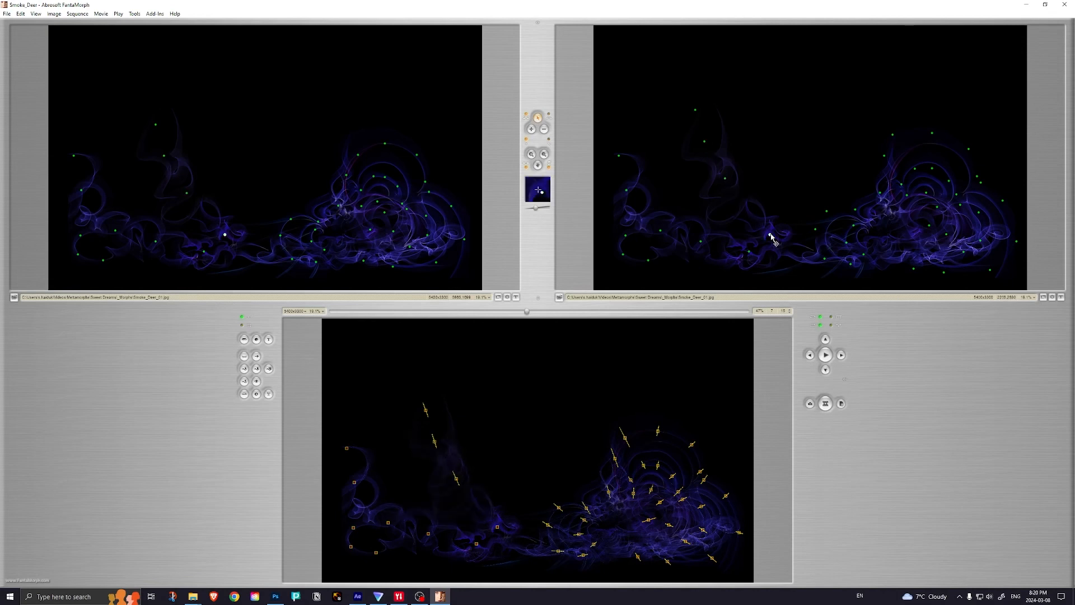
pyautogui.moveTo(619, 155); pyautogui.dragTo(613, 142)
pyautogui.moveTo(627, 190); pyautogui.dragTo(620, 174)
pyautogui.moveTo(626, 235); pyautogui.dragTo(615, 229)
pyautogui.moveTo(623, 254); pyautogui.dragTo(637, 266)
pyautogui.moveTo(661, 230); pyautogui.dragTo(683, 230)
pyautogui.moveTo(749, 252); pyautogui.dragTo(735, 246)
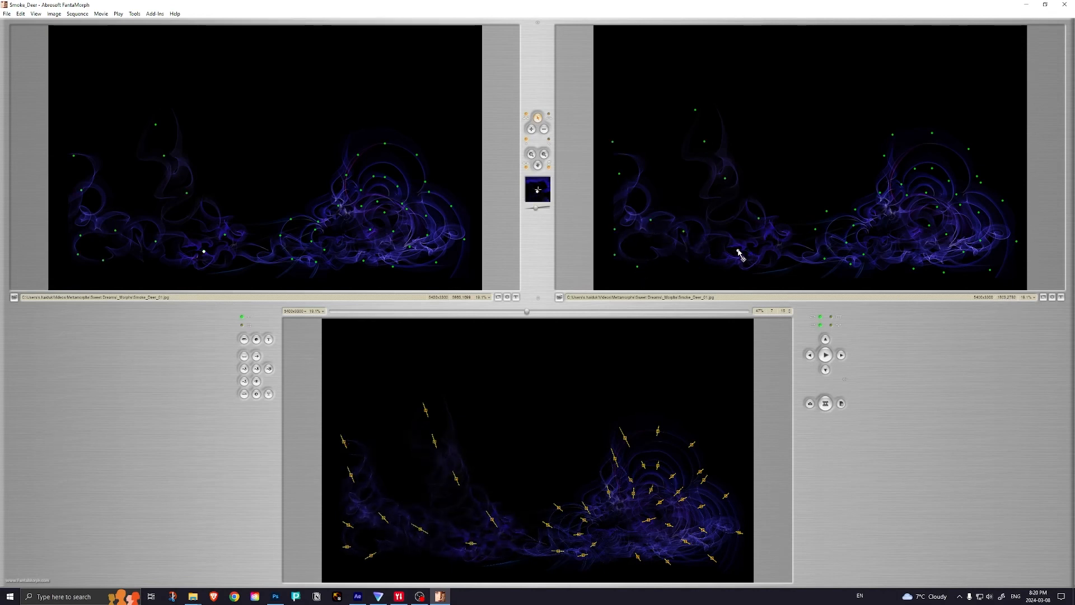
pyautogui.click(829, 356)
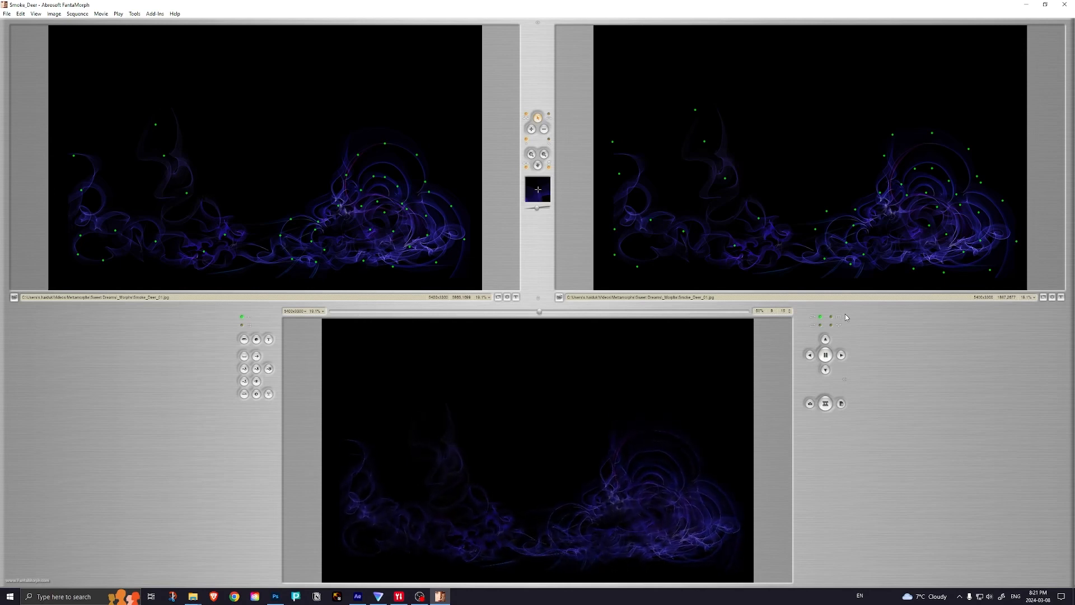
pyautogui.click(827, 356)
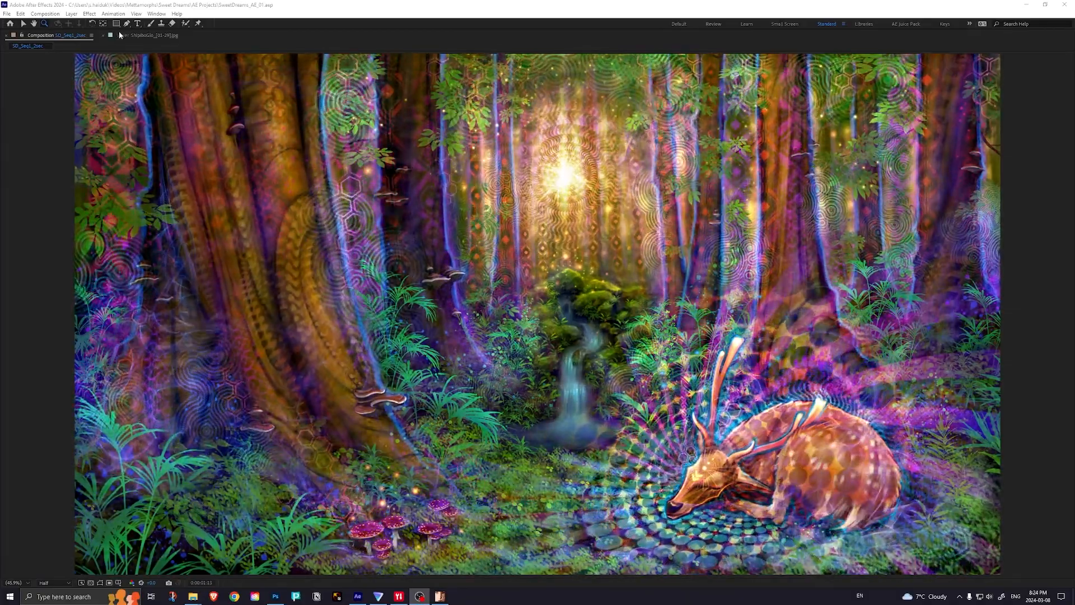
# Step: Restore the After Effects panel layout, select the upper Smoke_Deer_60 layer and reveal its opacity with playback stopped
pyautogui.doubleClick(42, 36)
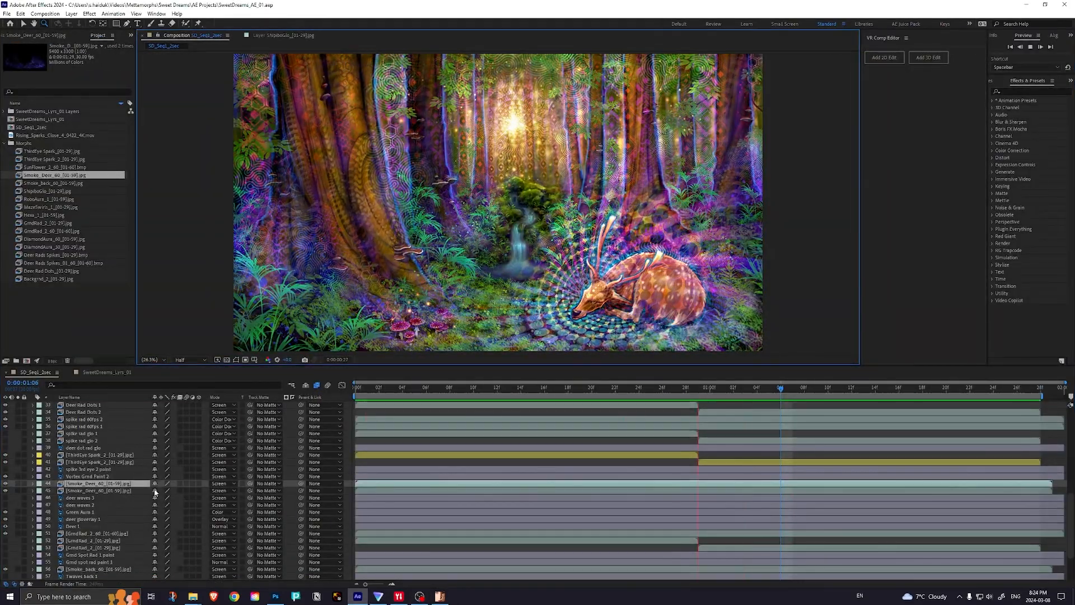
pyautogui.click(124, 486)
pyautogui.press('t')
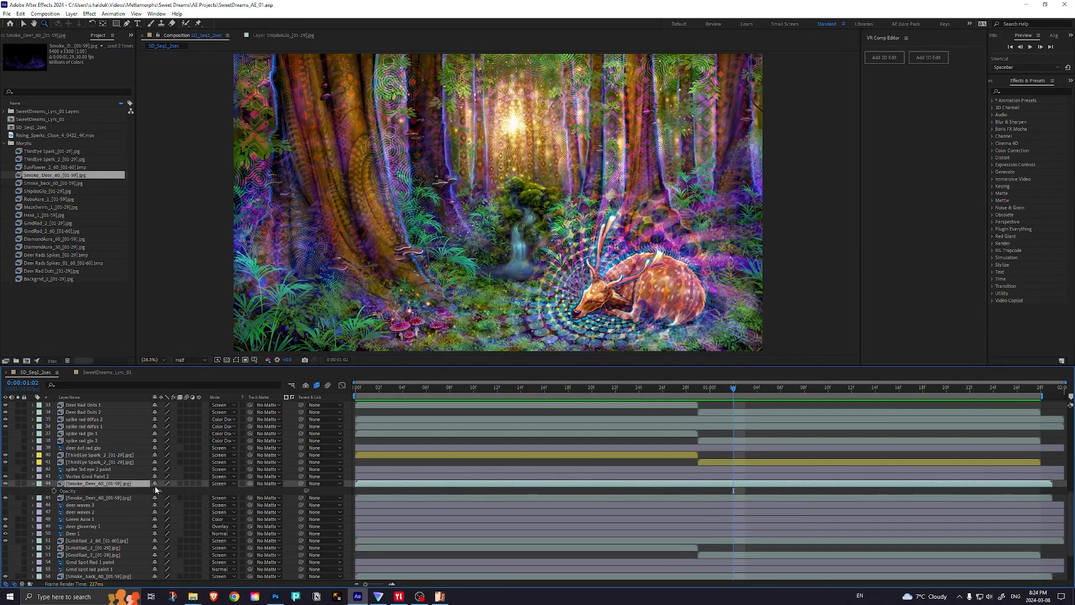
pyautogui.press('t')
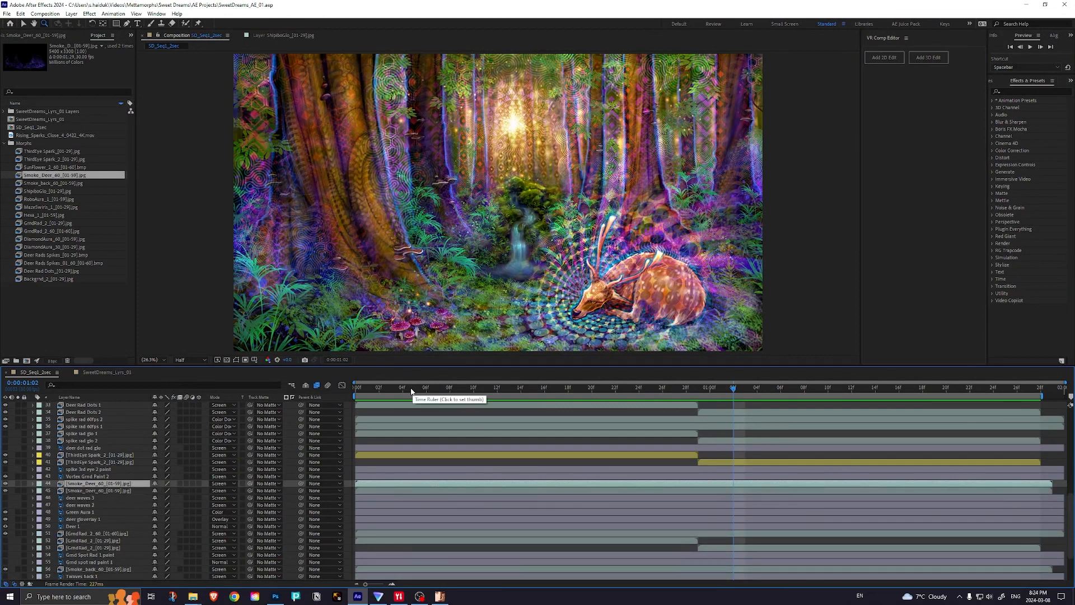
pyautogui.press('space')
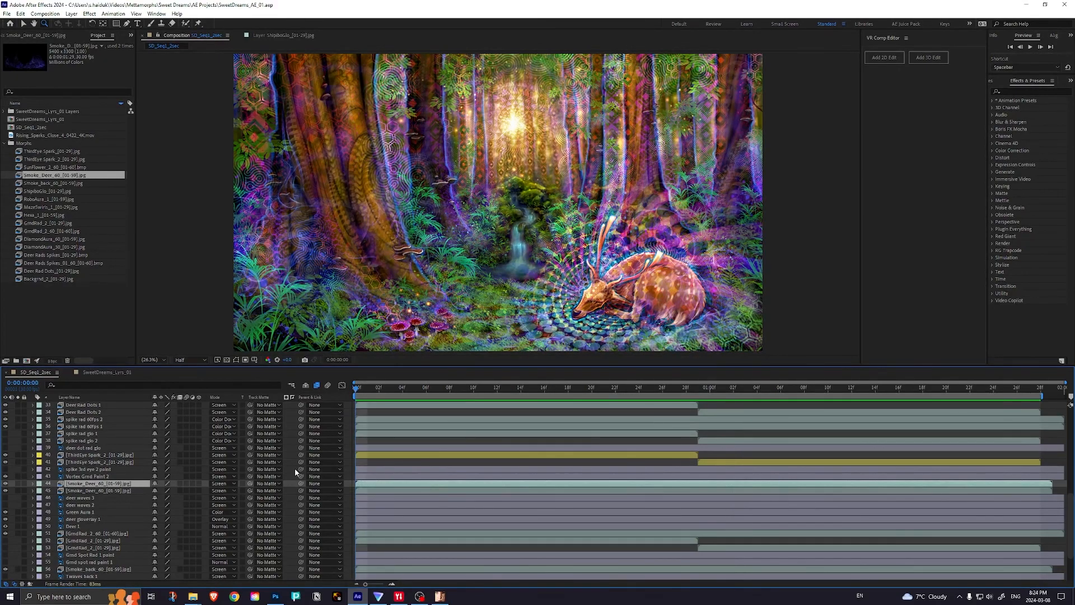
pyautogui.press('t')
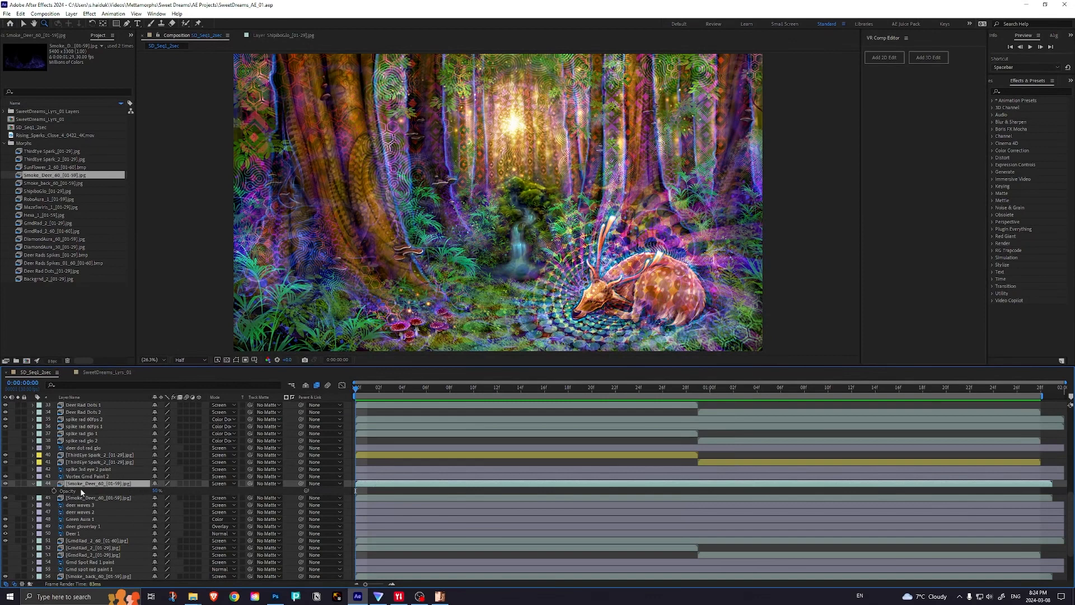
# Step: Set the upper Smoke_Deer_60 layer's blending mode to Add, comparing it with Screen through an undo, and preview the composition
pyautogui.click(224, 483)
pyautogui.click(236, 202)
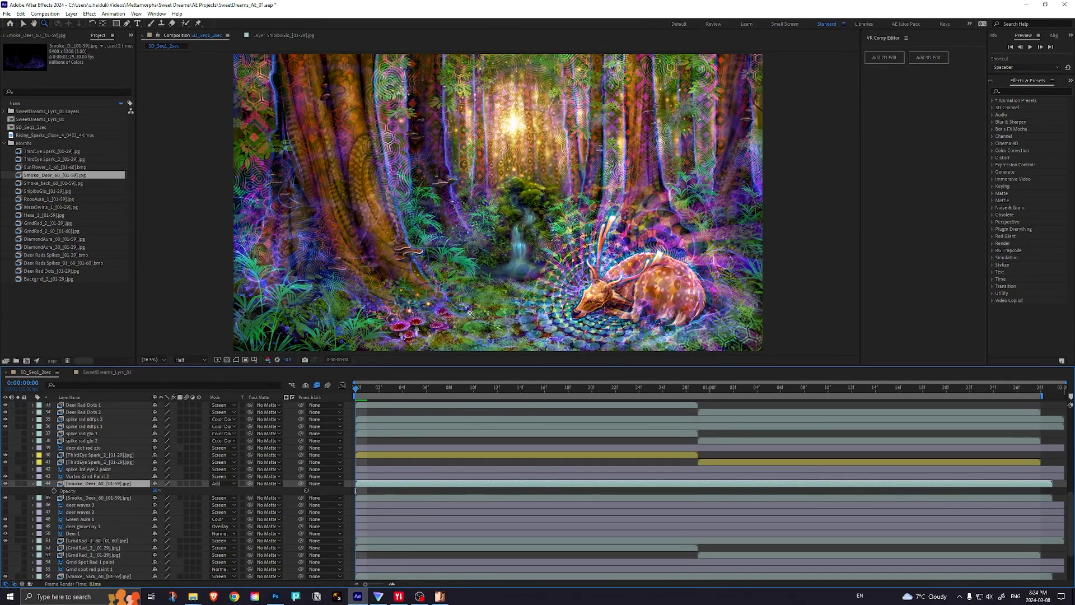
pyautogui.hotkey('ctrl', 'z')
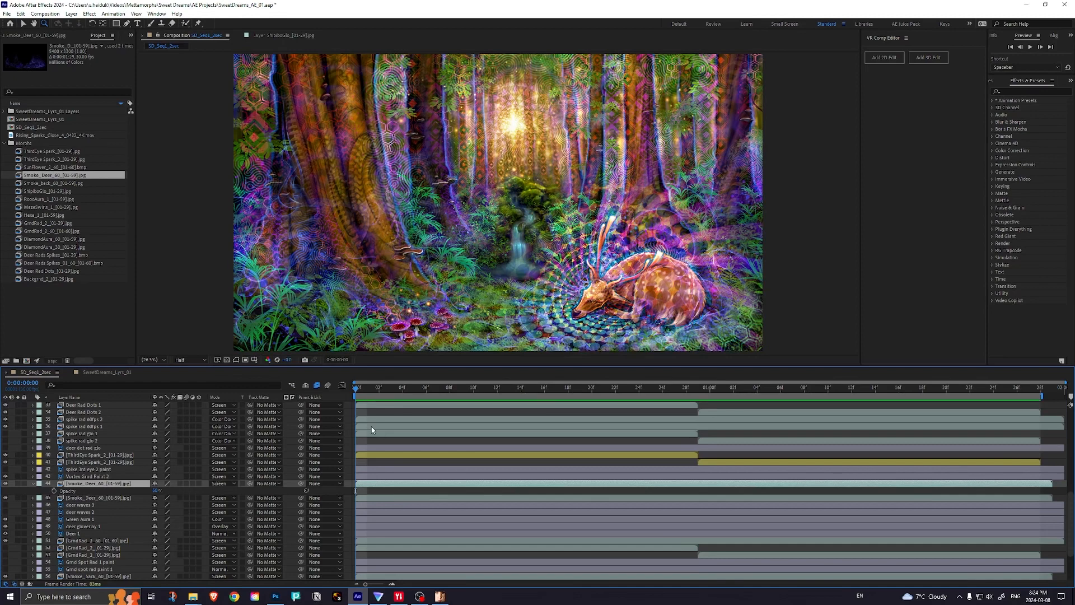
pyautogui.click(228, 483)
pyautogui.click(228, 201)
pyautogui.press('space')
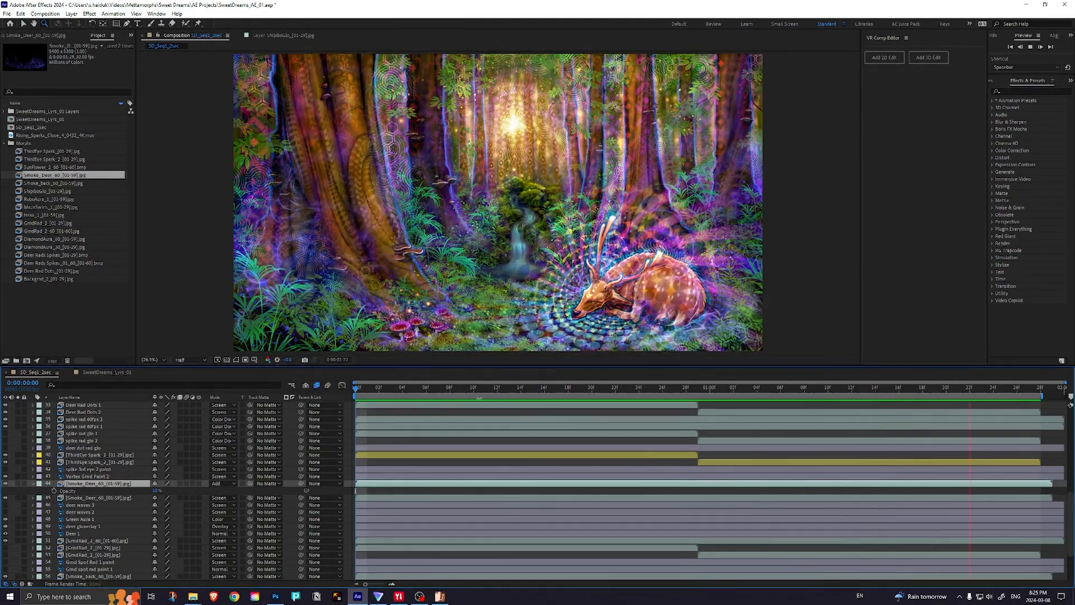
pyautogui.press('space')
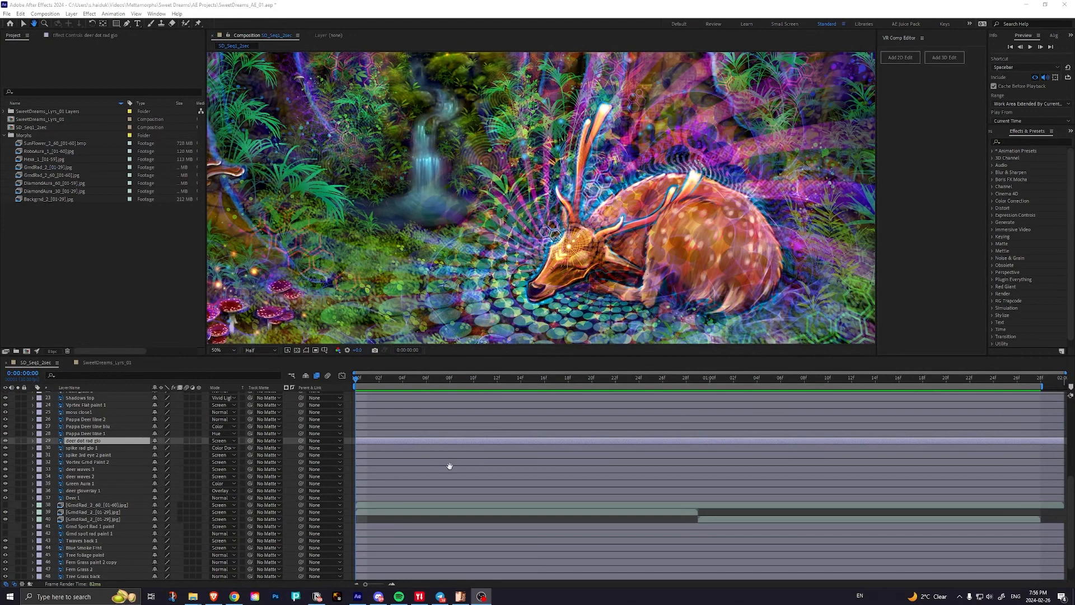
# Step: Compare the composition with the deer dot rad glo and spike rad glo 1 layers hidden and shown
pyautogui.click(73, 444)
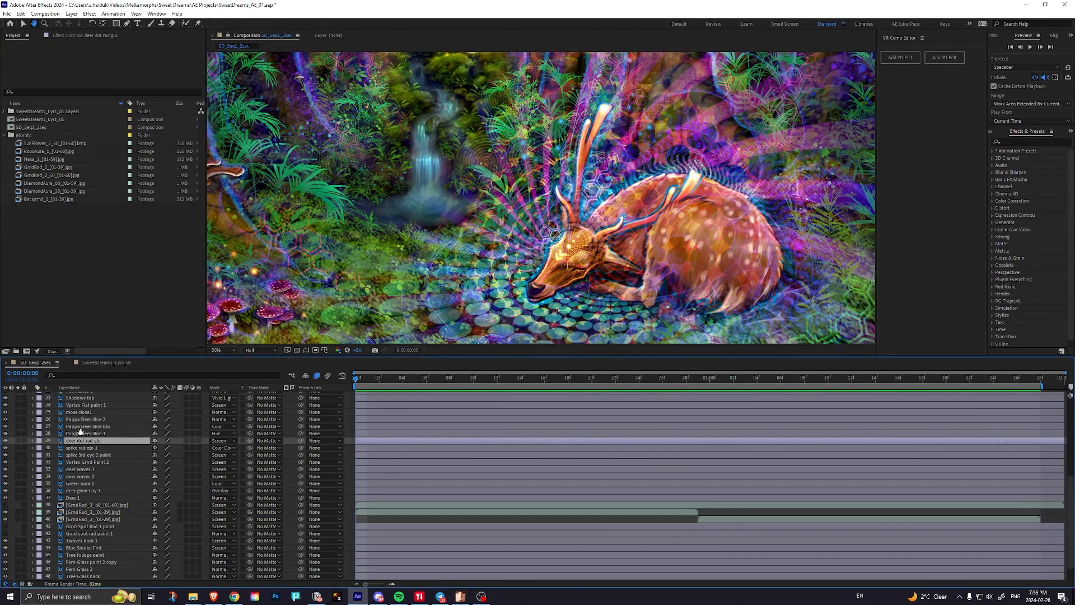
pyautogui.scroll(-1, 117, 442)
pyautogui.scroll(4, 134, 471)
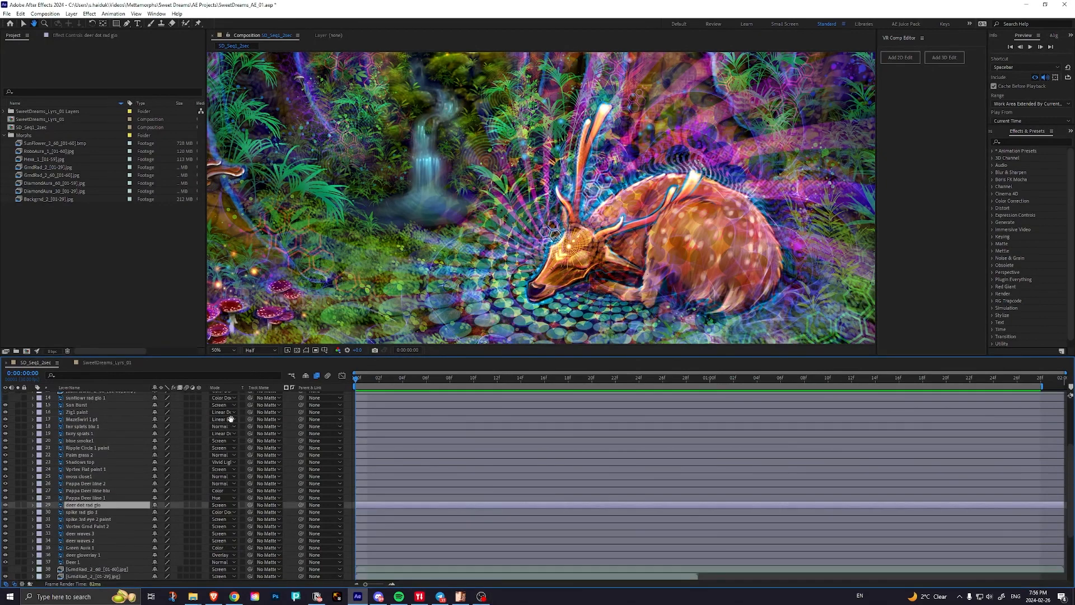
pyautogui.press('v')
pyautogui.click(6, 505)
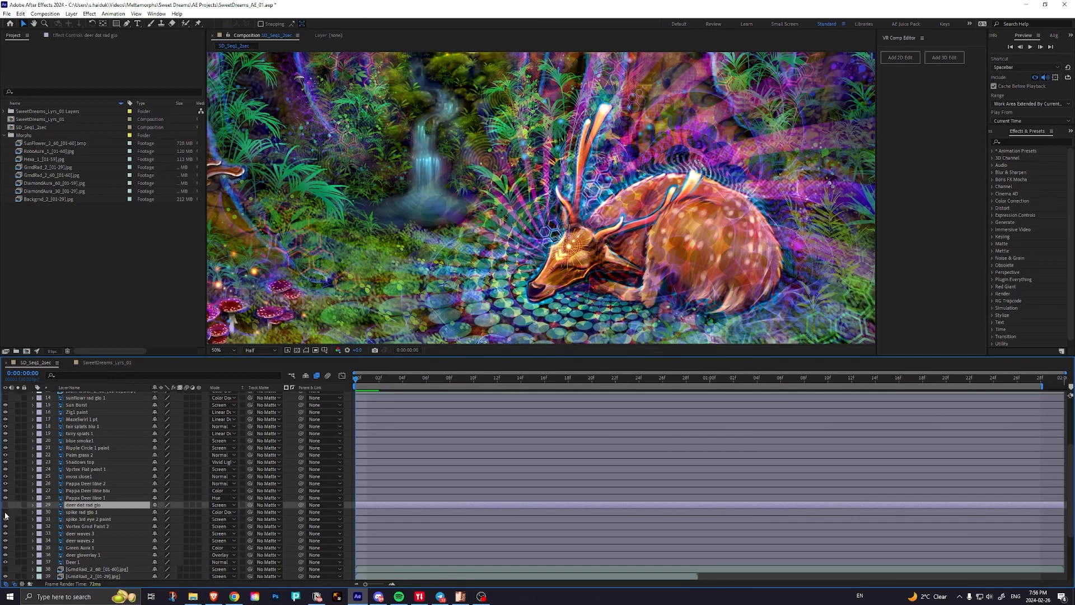
pyautogui.click(6, 512)
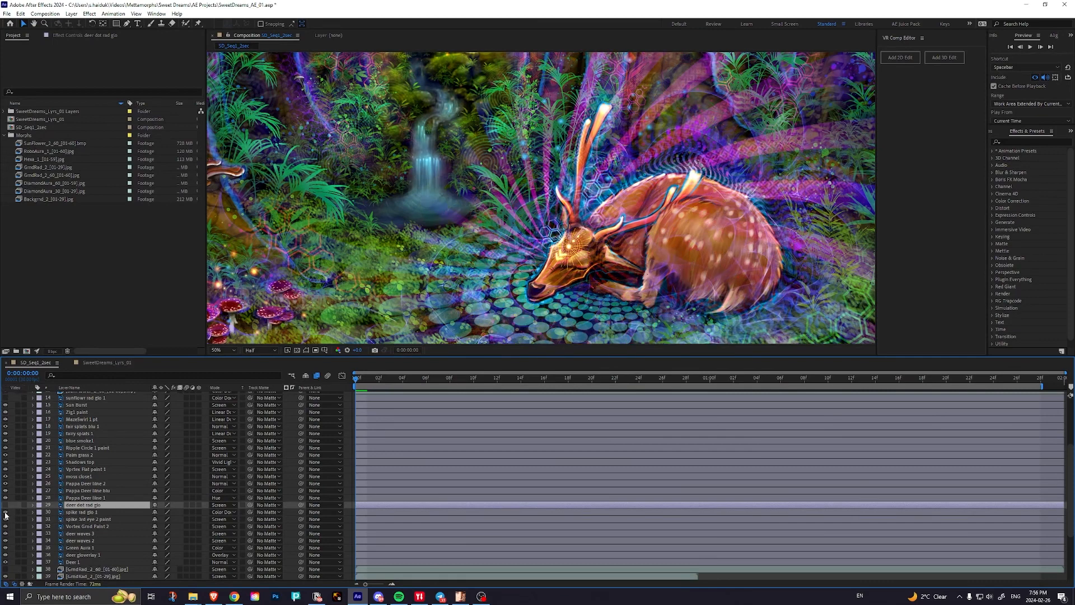
pyautogui.click(6, 513)
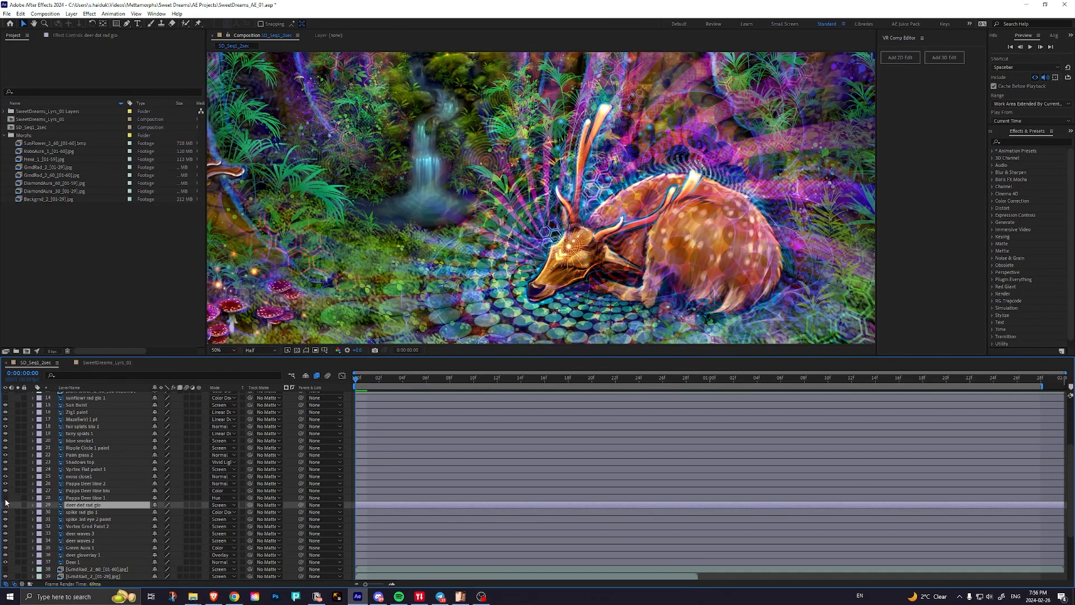
pyautogui.click(6, 505)
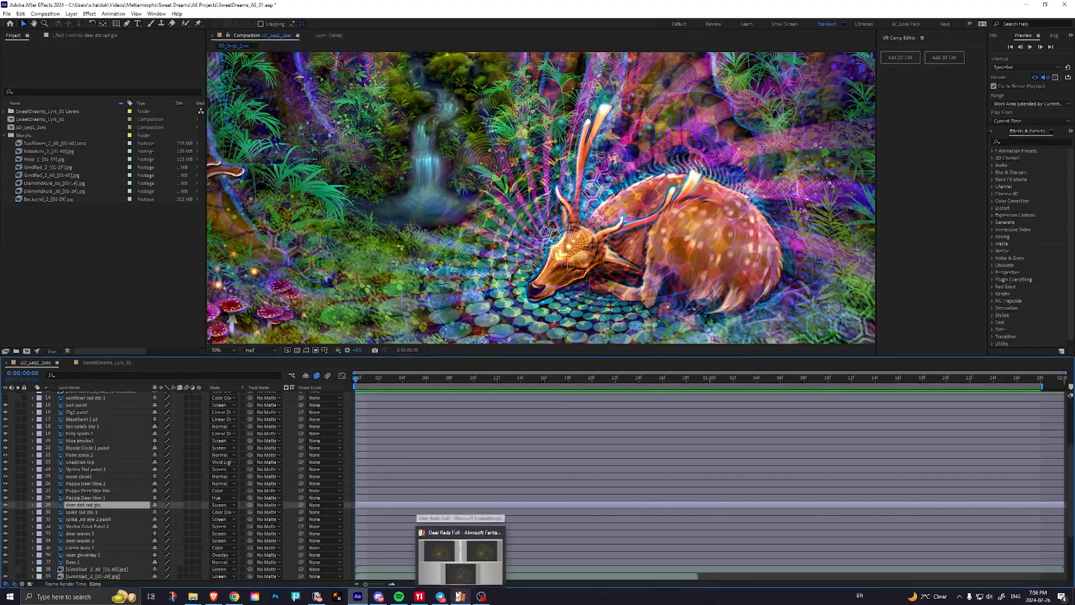
# Step: Switch to FantaMorph and play the Deer Rads Full morph to review its radial dot motion
pyautogui.click(461, 596)
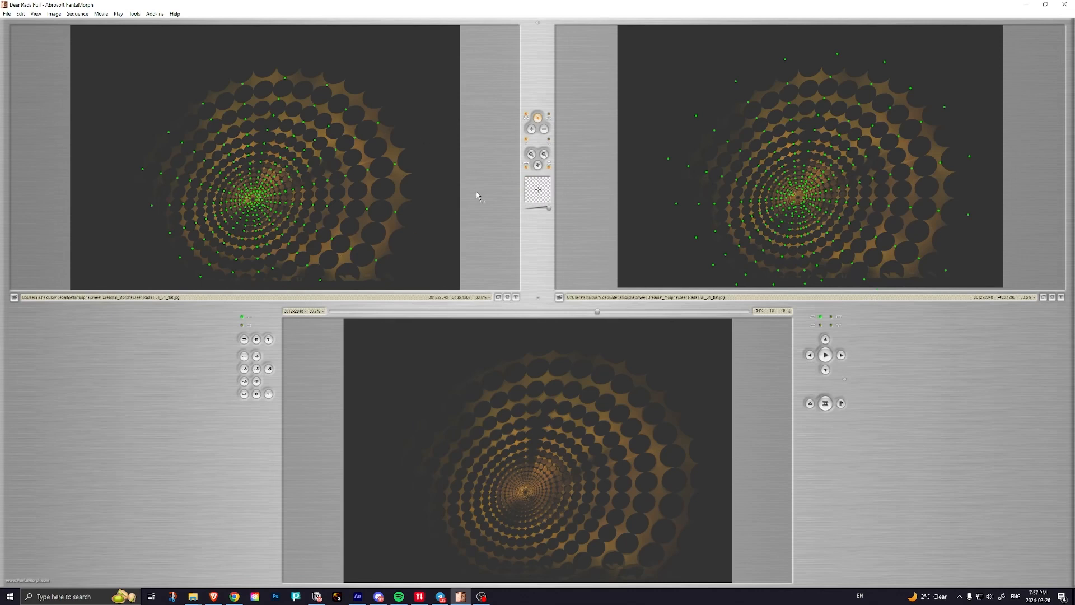
pyautogui.click(827, 355)
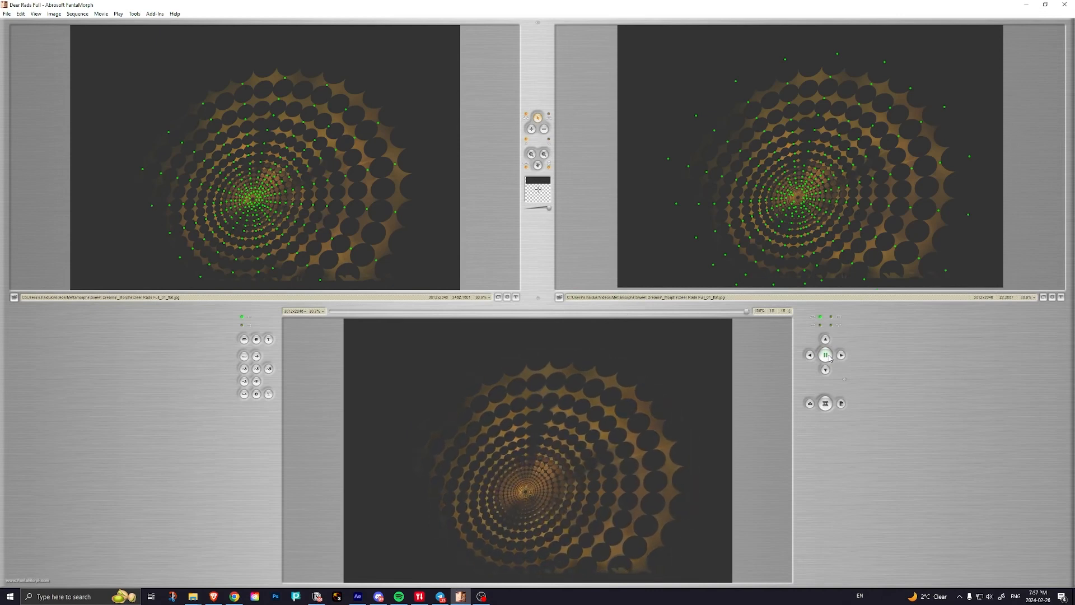
pyautogui.click(829, 355)
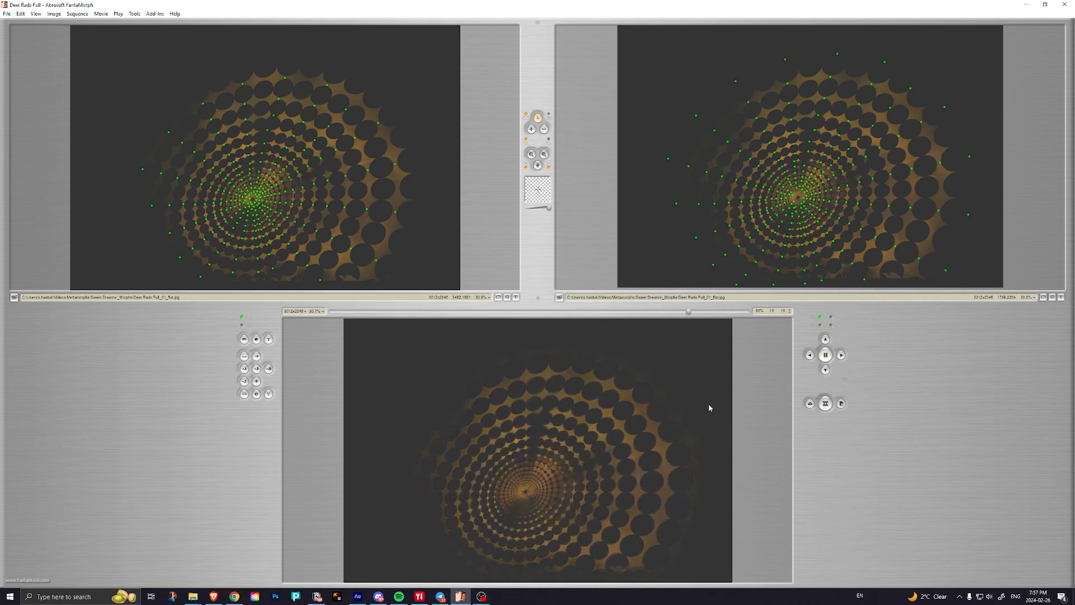
pyautogui.click(826, 355)
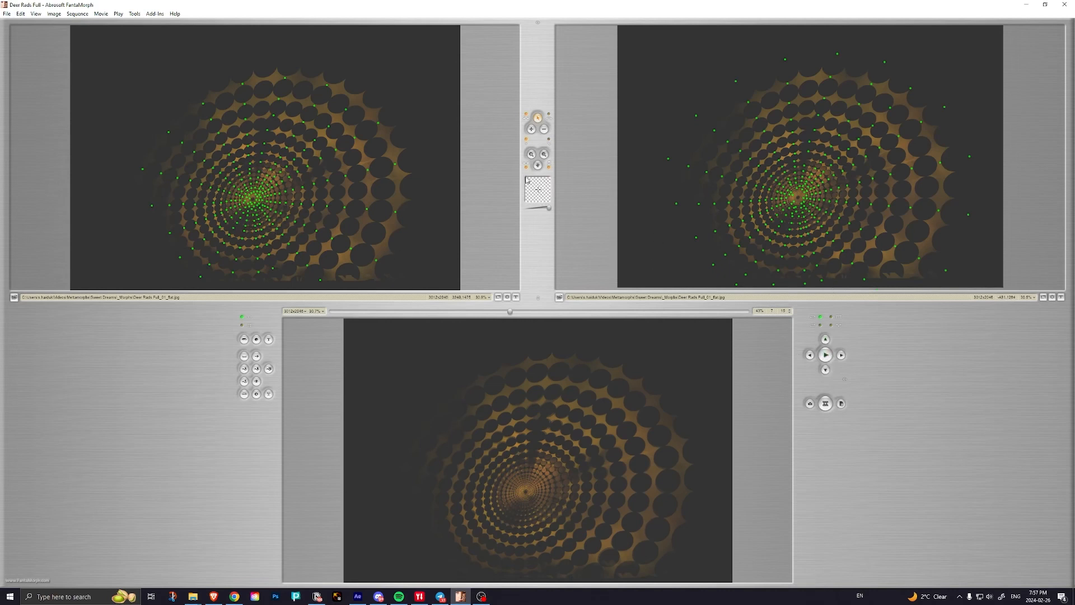
pyautogui.click(14, 297)
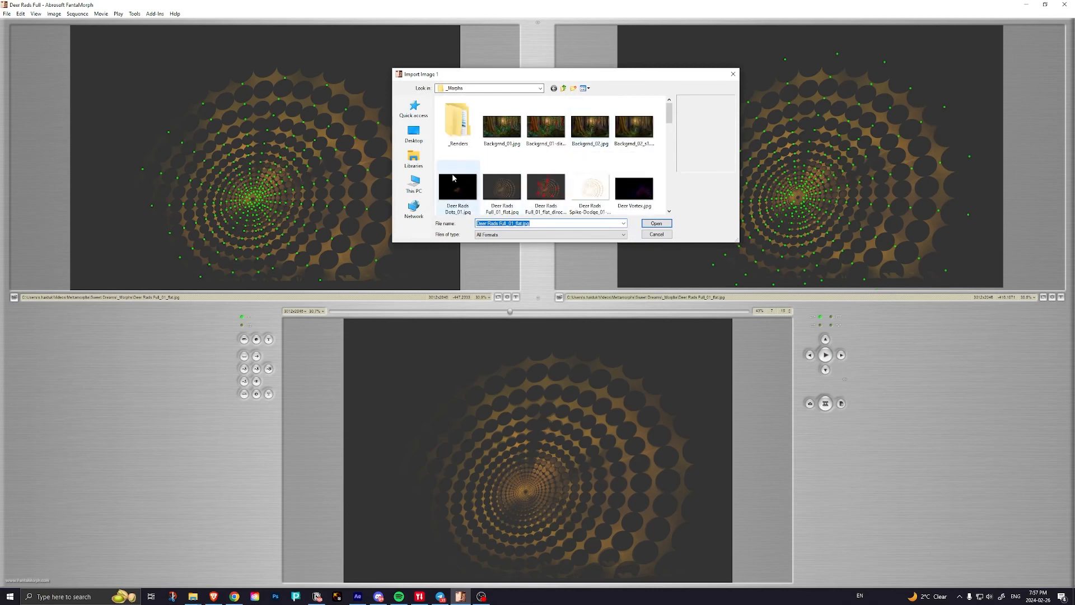
pyautogui.scroll(-1, 525, 146)
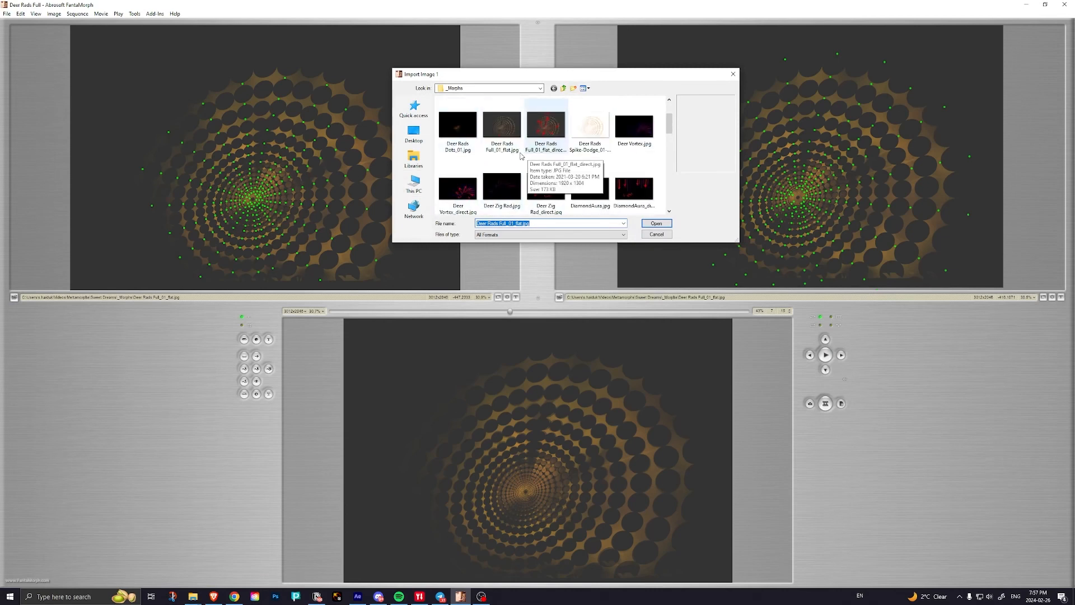
pyautogui.click(662, 235)
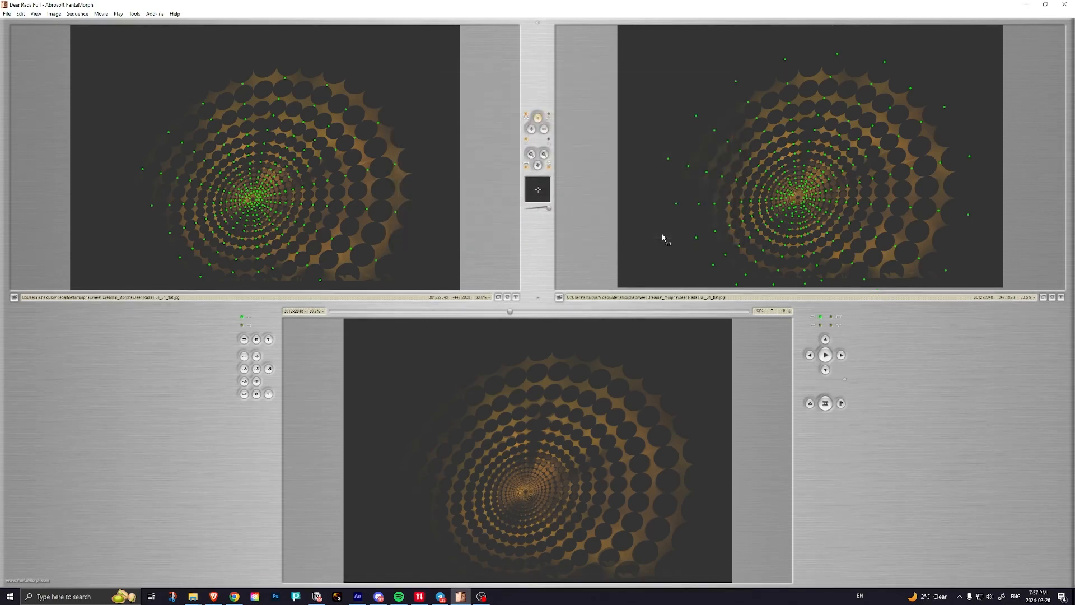
# Step: Replace the morph's source image with Deer Rads Dots_01.jpg, keeping its original size
pyautogui.click(14, 297)
pyautogui.scroll(-1, 529, 159)
pyautogui.click(458, 127)
pyautogui.click(655, 224)
pyautogui.click(596, 327)
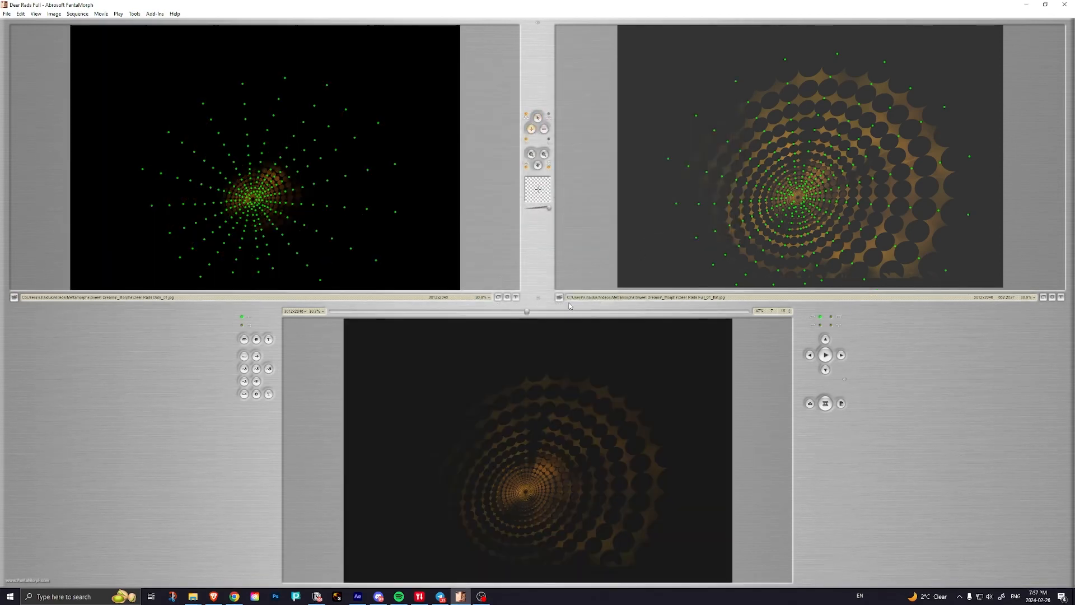
# Step: Replace the morph's target image with Deer Rads Dots_01.jpg, keeping its original size
pyautogui.click(560, 297)
pyautogui.click(474, 185)
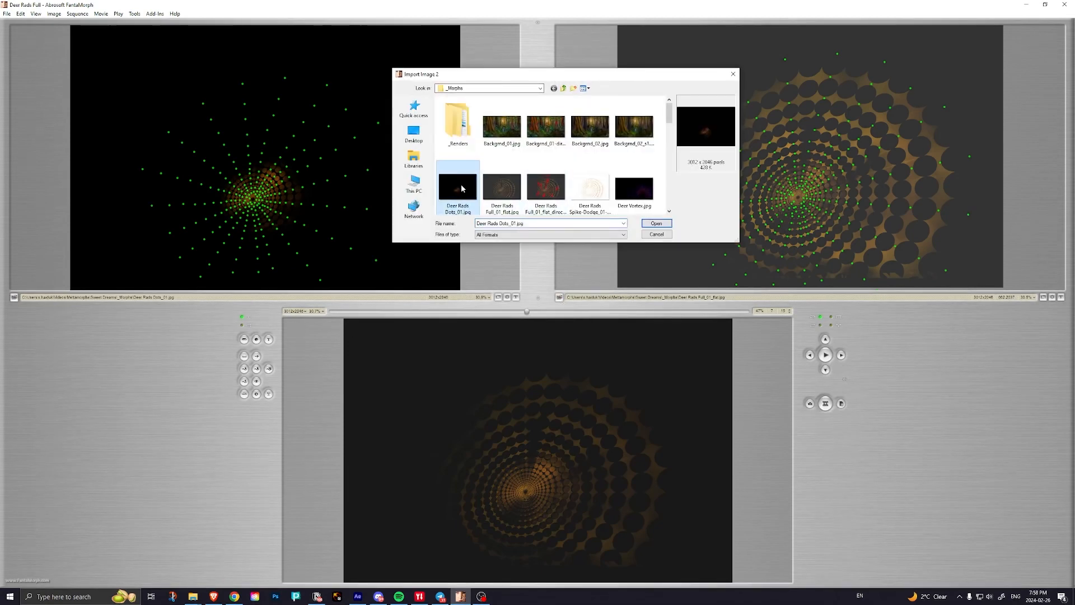
pyautogui.click(651, 223)
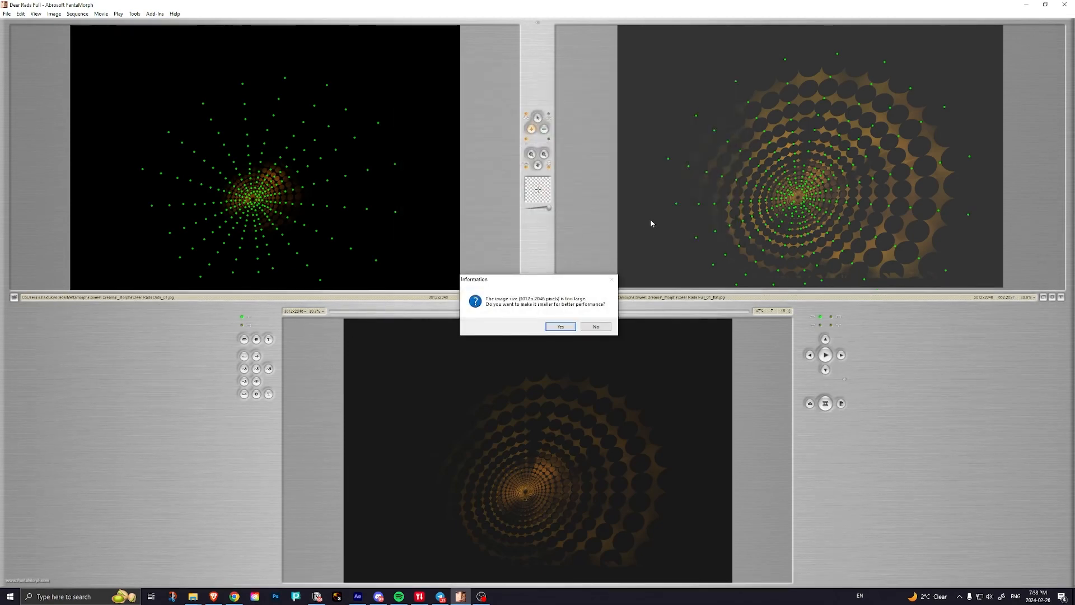
pyautogui.click(596, 327)
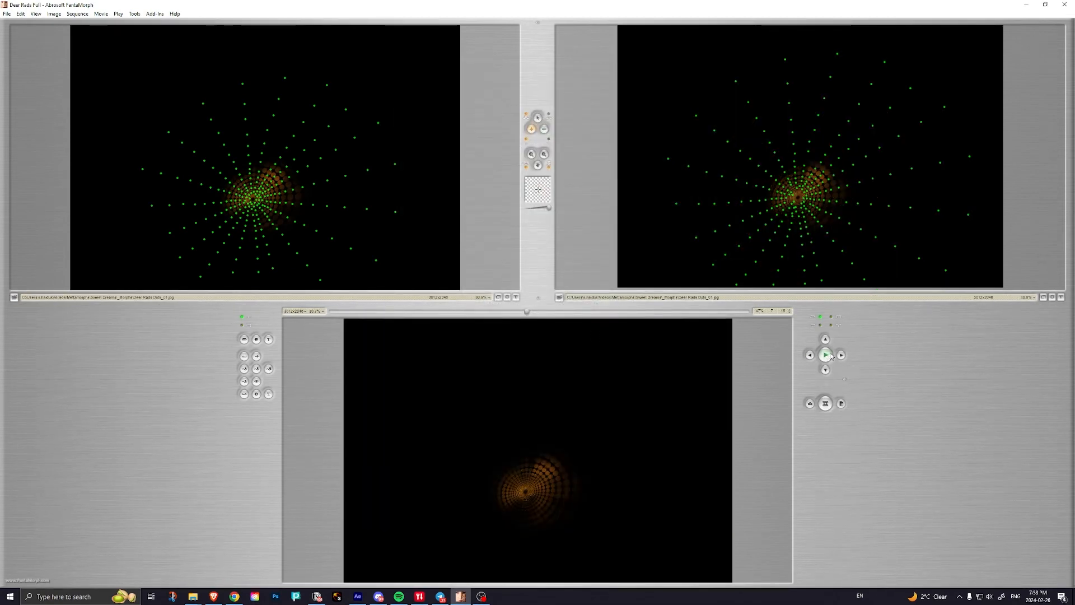
# Step: Play the Deer Rads Dots morph, and preview the SD_Seq1_2sec composition in After Effects
pyautogui.click(829, 356)
pyautogui.click(826, 355)
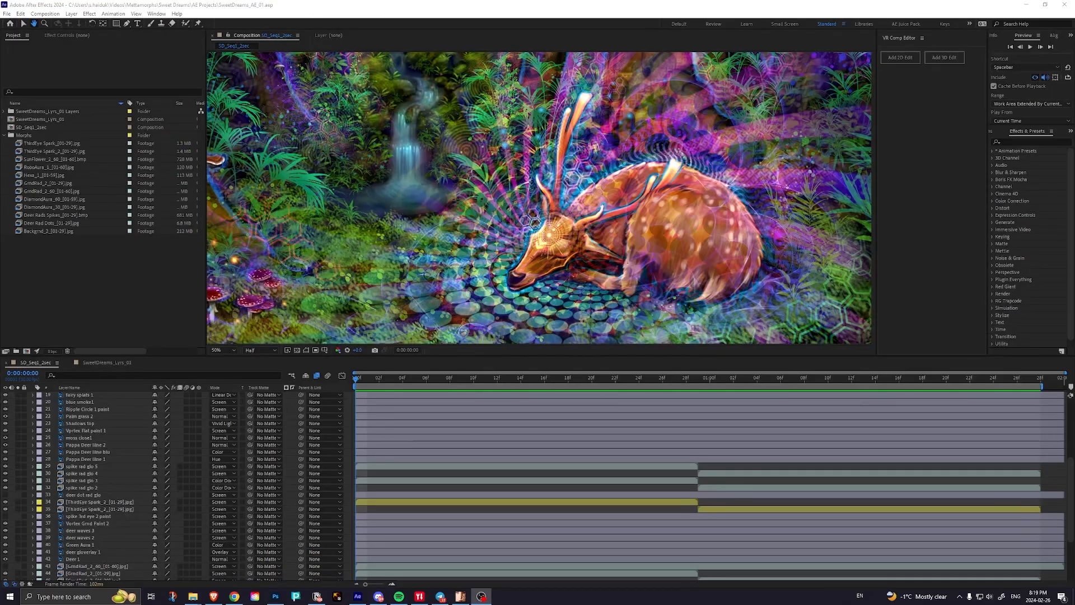
pyautogui.press('space')
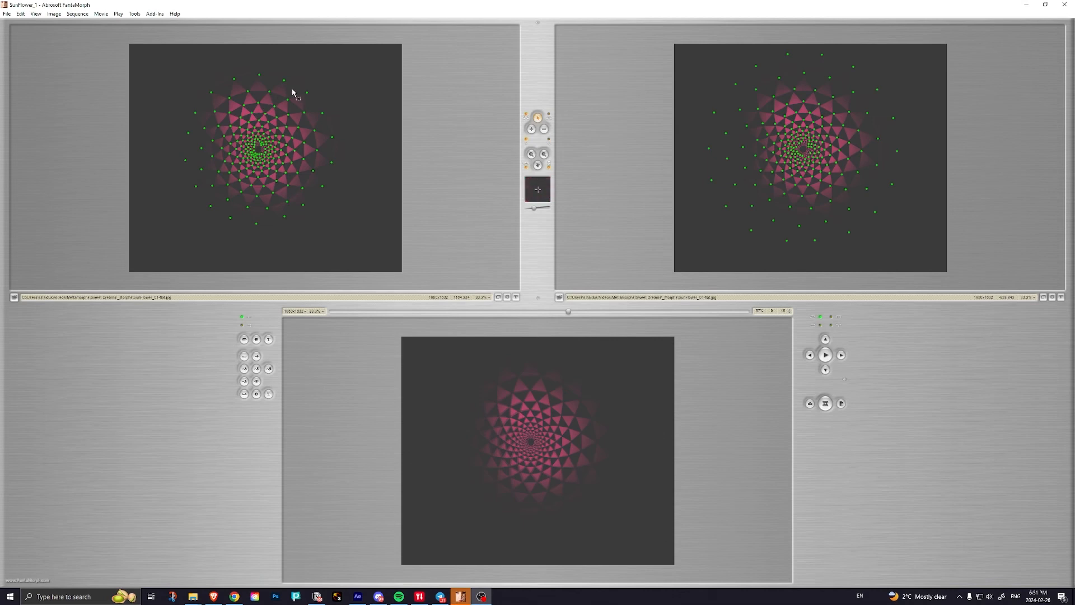
# Step: Examine the dot placement around the flower's centre in the SunFlower_1 morph in FantaMorph
pyautogui.click(531, 153)
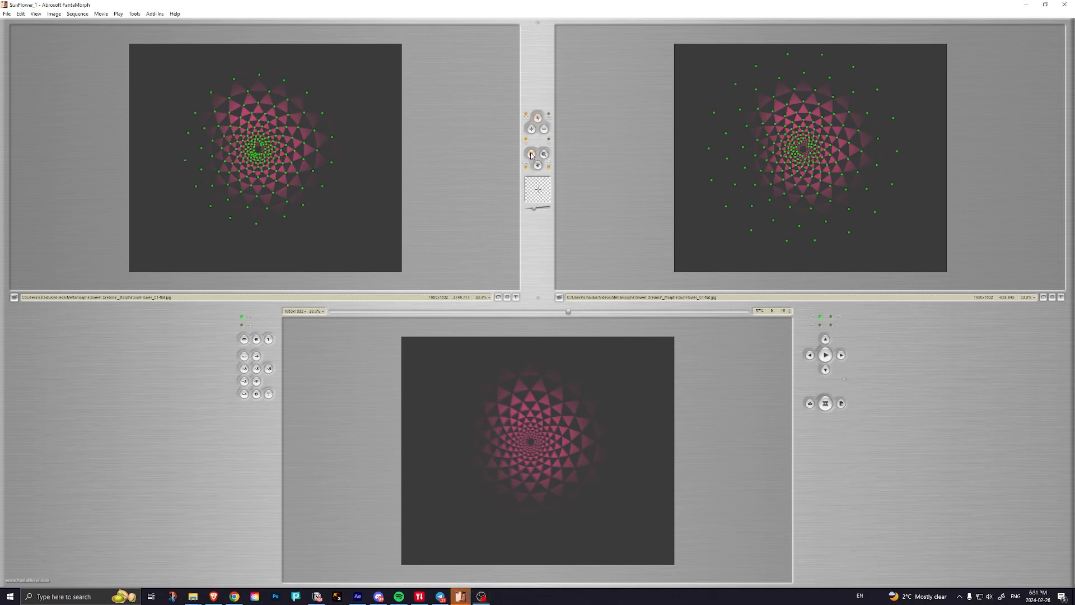
pyautogui.click(269, 147)
pyautogui.click(263, 180)
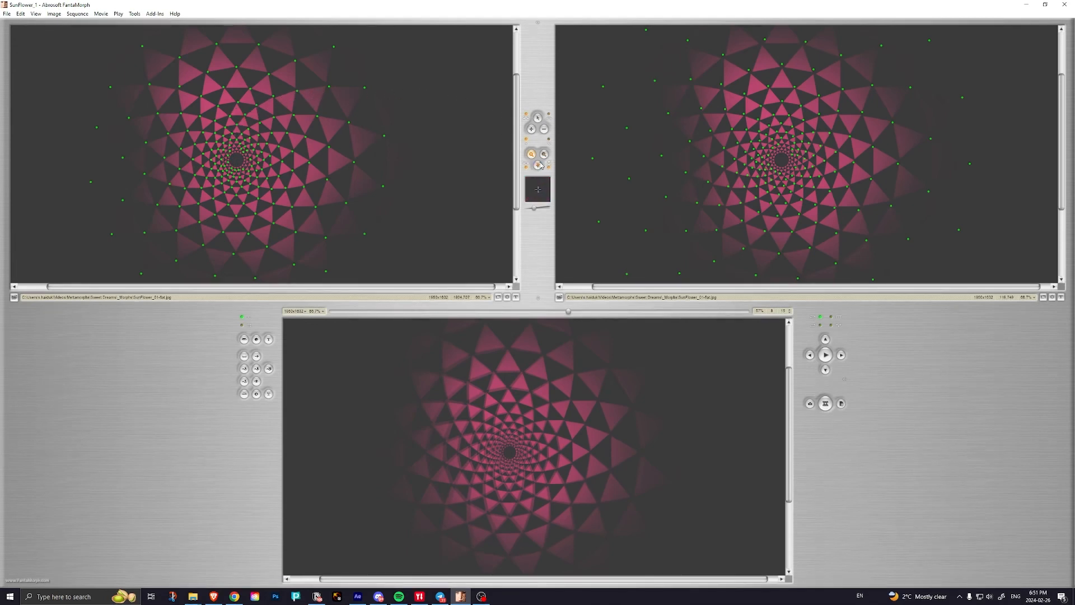
pyautogui.rightClick(377, 145)
pyautogui.rightClick(369, 147)
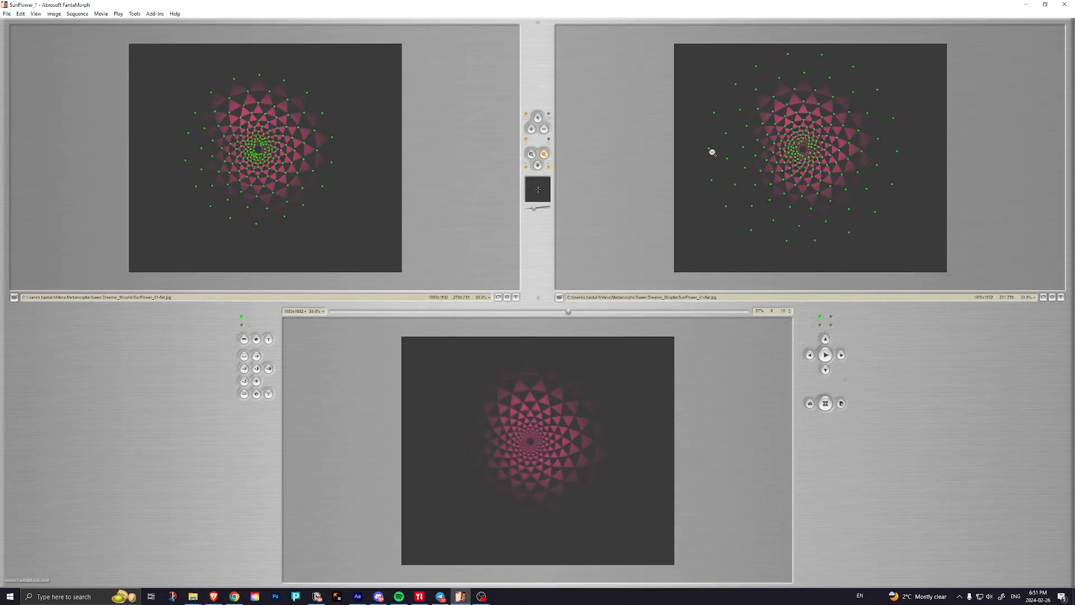
# Step: Play the SunFlower_1 morph with the images set to Best Fit, and stop the playback
pyautogui.click(538, 117)
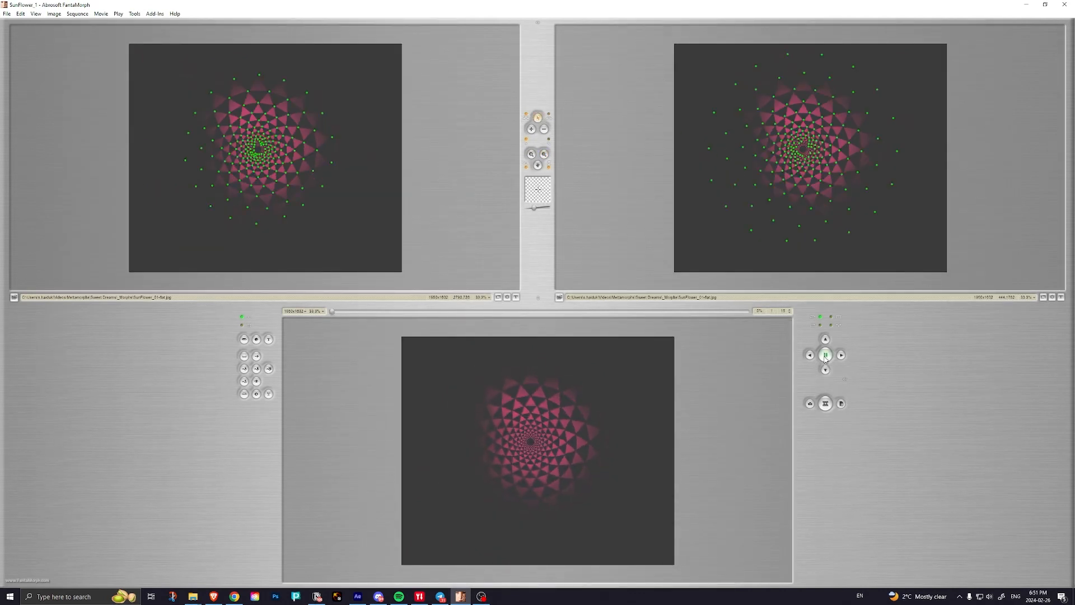
pyautogui.click(320, 312)
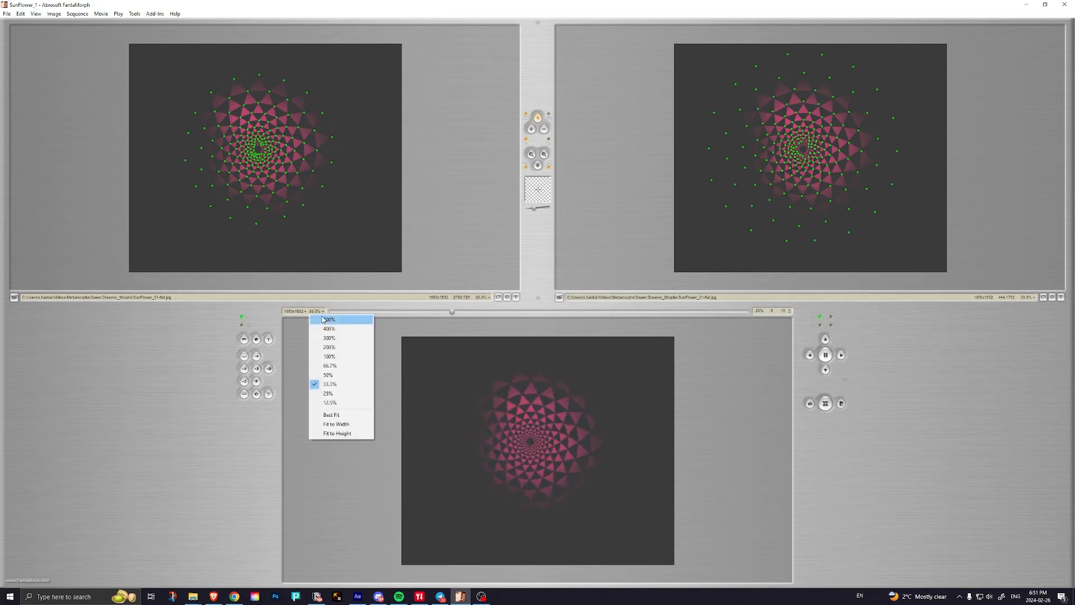
pyautogui.click(331, 415)
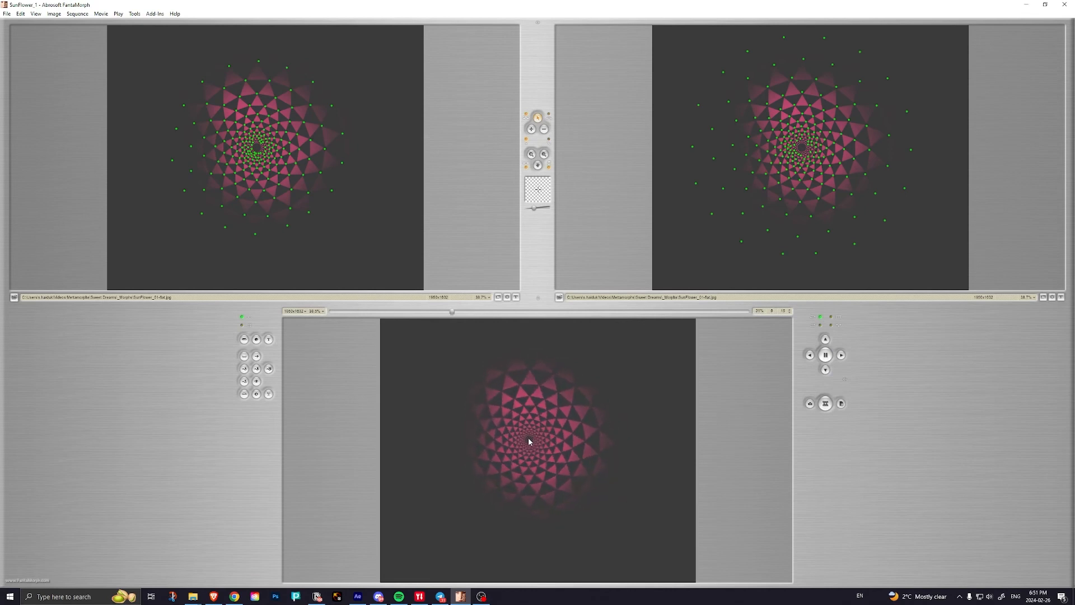
pyautogui.click(825, 355)
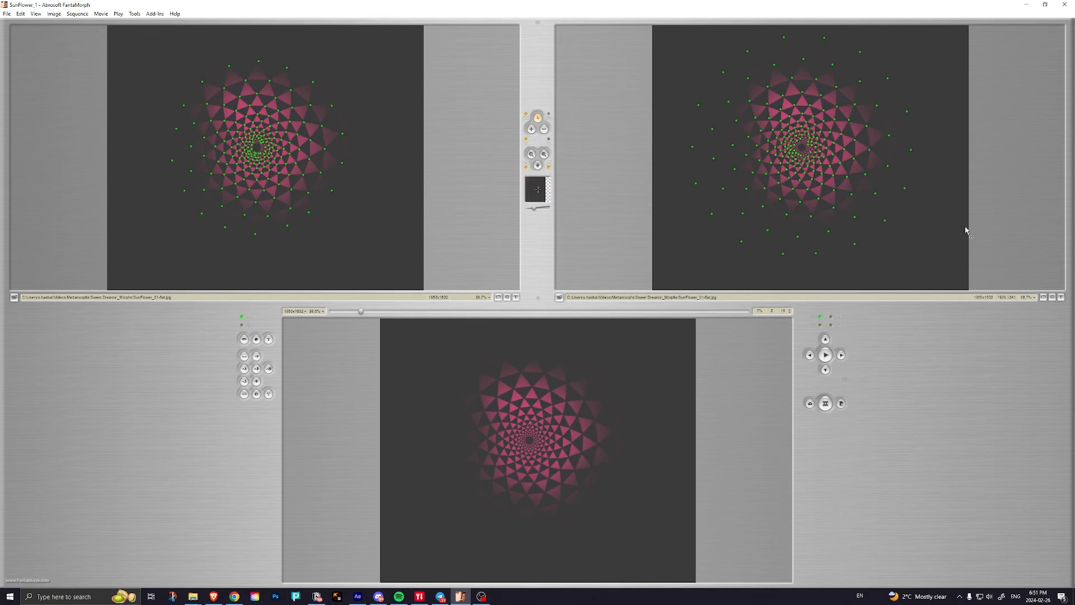
# Step: Undo the rotation and enlargement of all SunFlower_1 target dots back to the flower's original dot pattern, and deselect them
pyautogui.hotkey('ctrl', 'a')
pyautogui.press('Right')
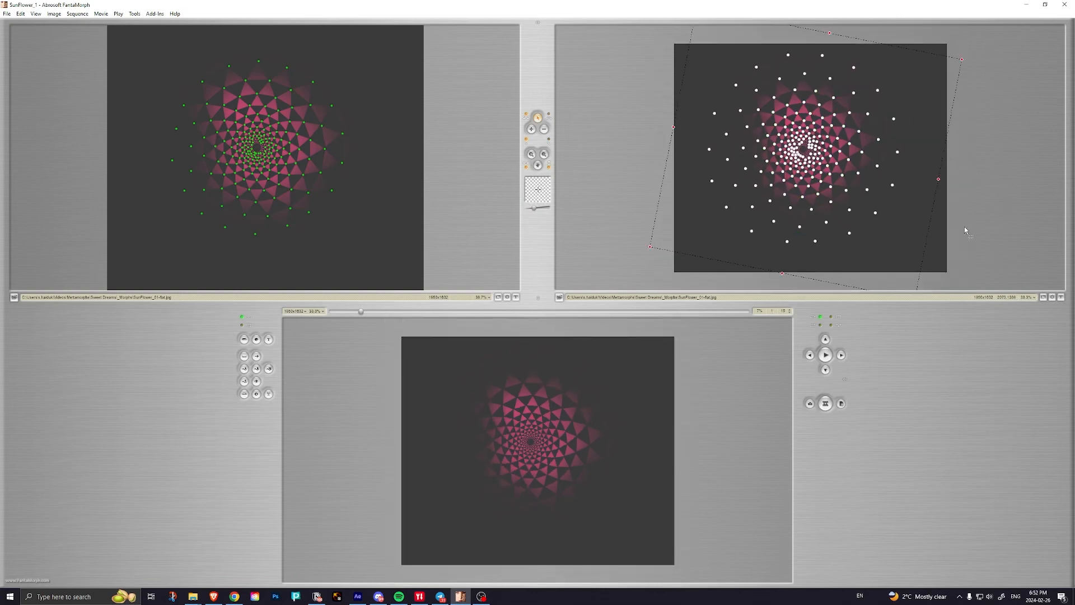
pyautogui.press('Up')
pyautogui.hotkey('ctrl', 'z')
pyautogui.hotkey('ctrl', 'z')
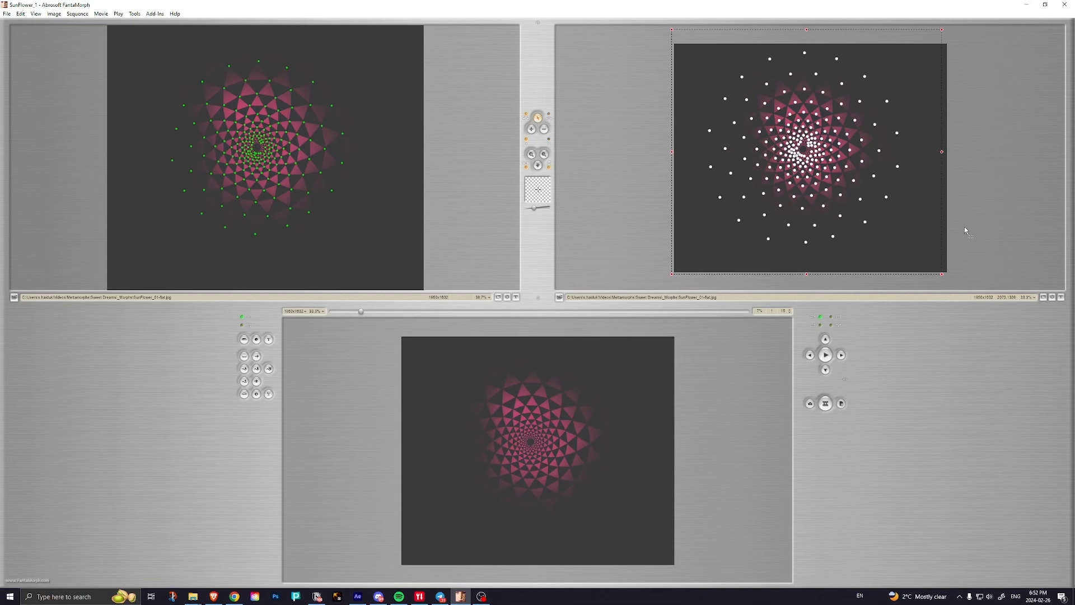
pyautogui.hotkey('ctrl', 'z')
pyautogui.hotkey('ctrl', 'z')
pyautogui.hotkey('ctrl', 'z')
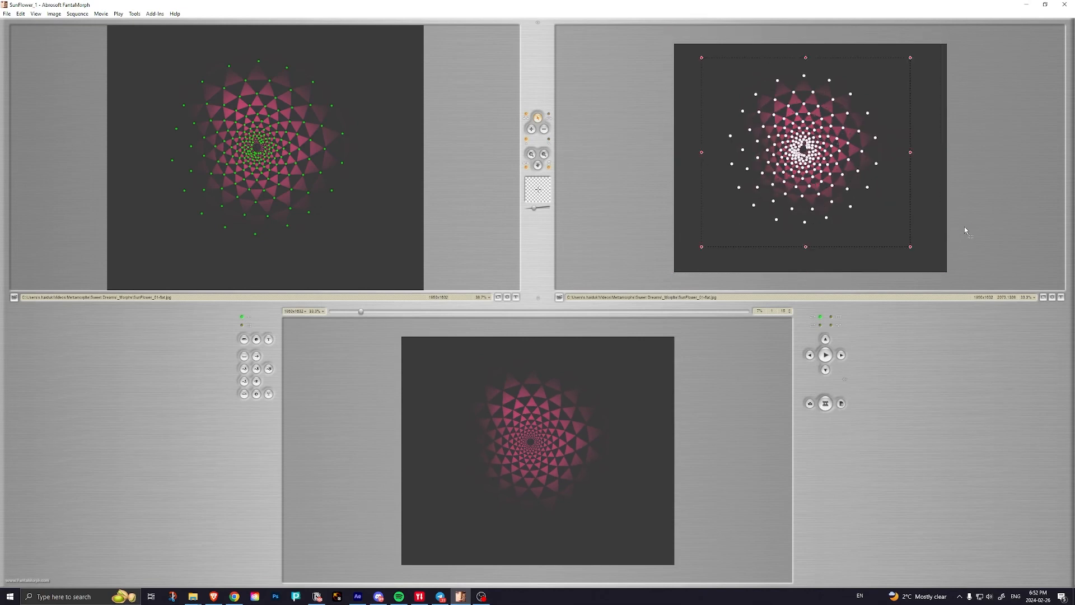
pyautogui.hotkey('ctrl', 'z')
pyautogui.hotkey('ctrl', 'y')
pyautogui.click(928, 226)
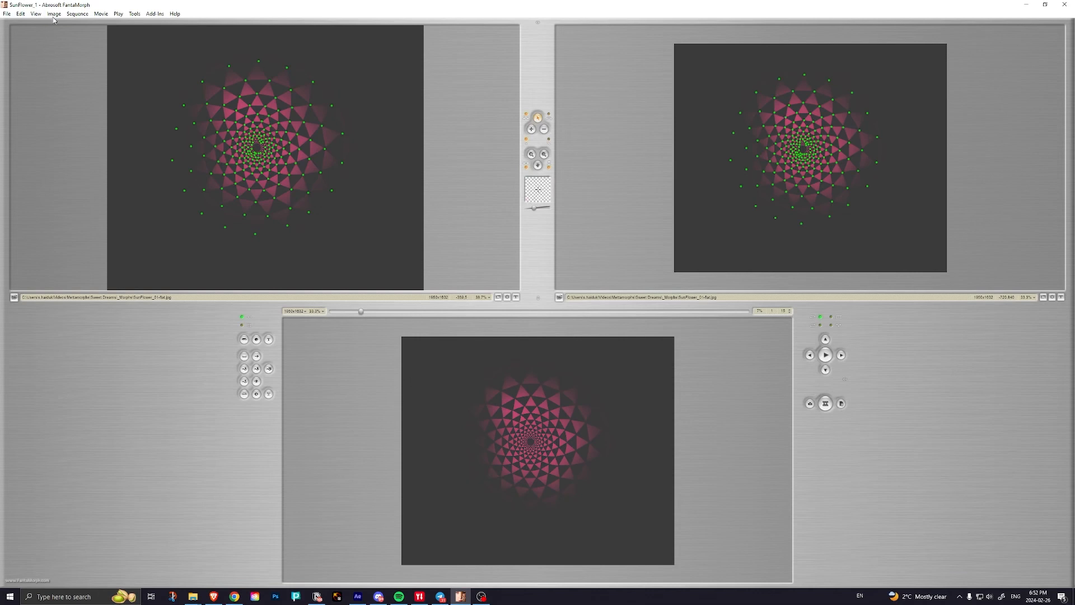
# Step: Select all dots on the SunFlower_1 target image and rotate them clockwise around the flower's centre with the Rotate transform
pyautogui.click(22, 14)
pyautogui.click(25, 17)
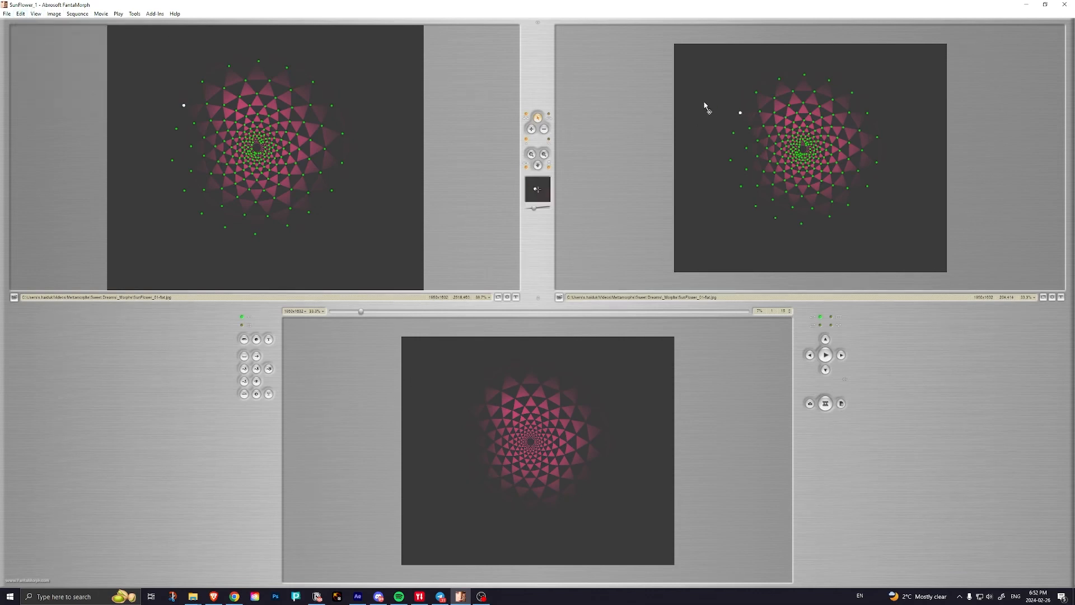
pyautogui.hotkey('ctrl', 'a')
pyautogui.click(20, 14)
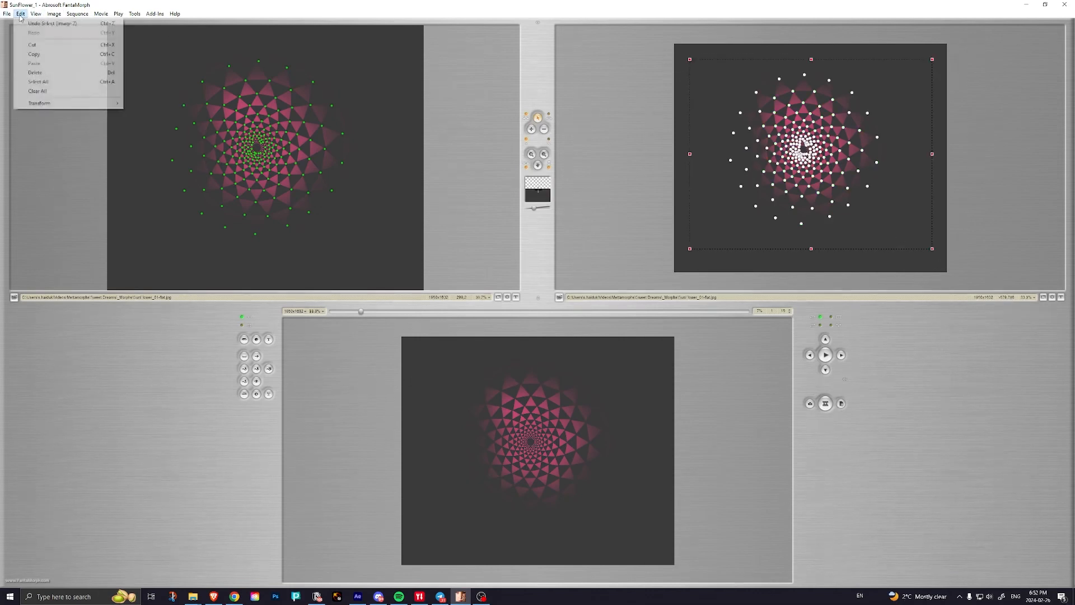
pyautogui.moveTo(56, 103)
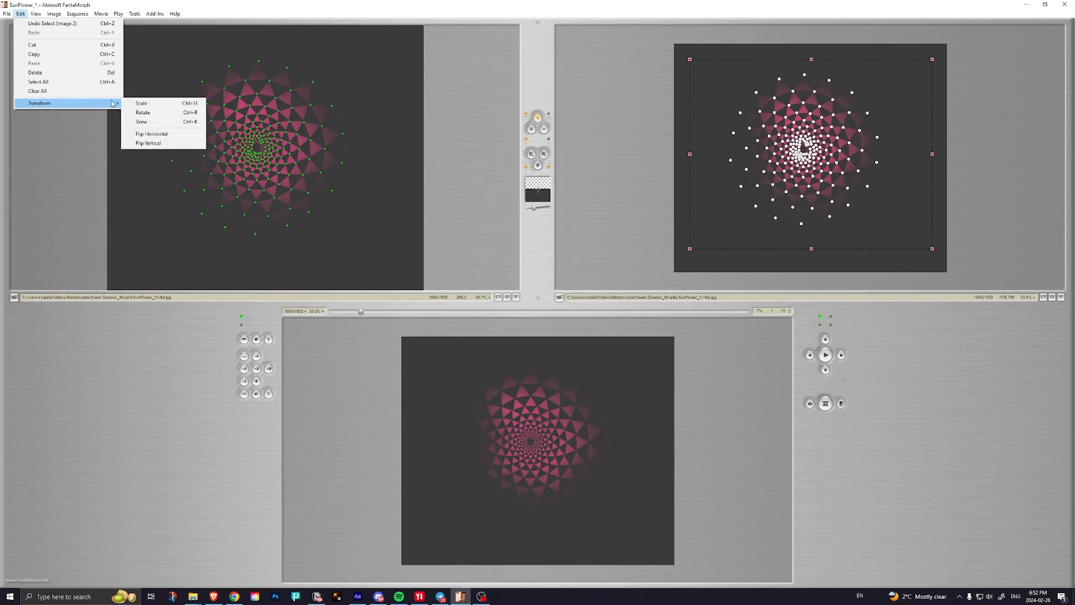
pyautogui.click(160, 113)
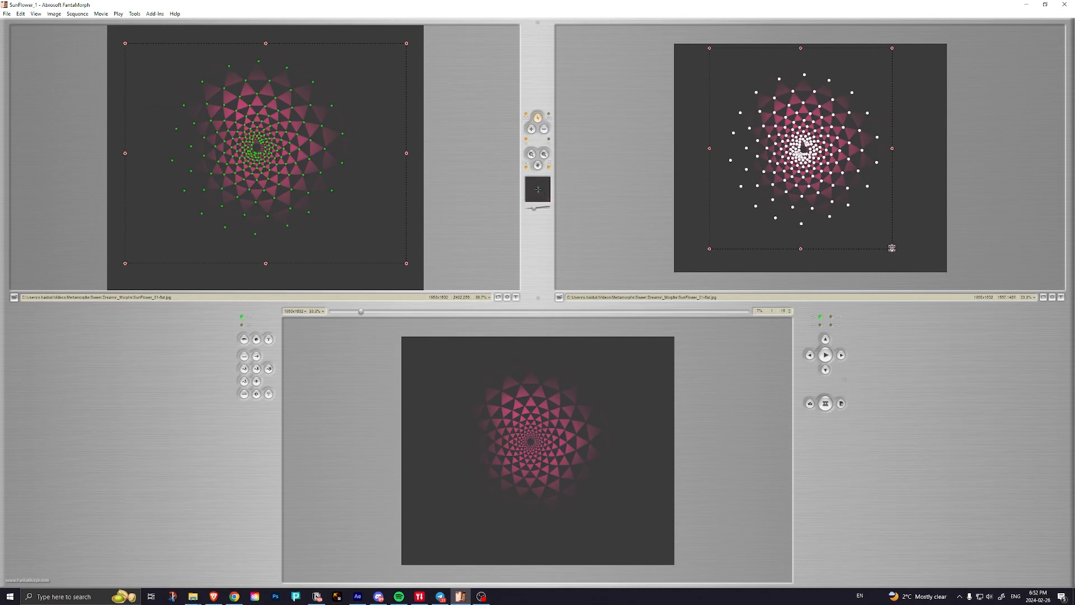
pyautogui.moveTo(892, 248); pyautogui.dragTo(847, 255)
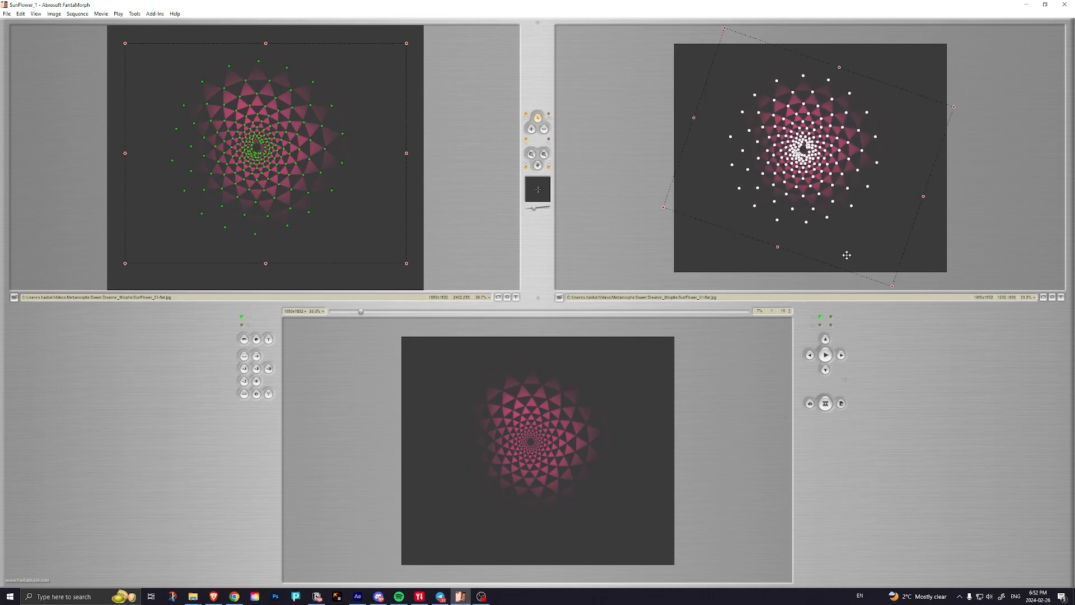
# Step: Play the SunFlower_1 morph with the rotated target dots, and stop the playback
pyautogui.click(826, 355)
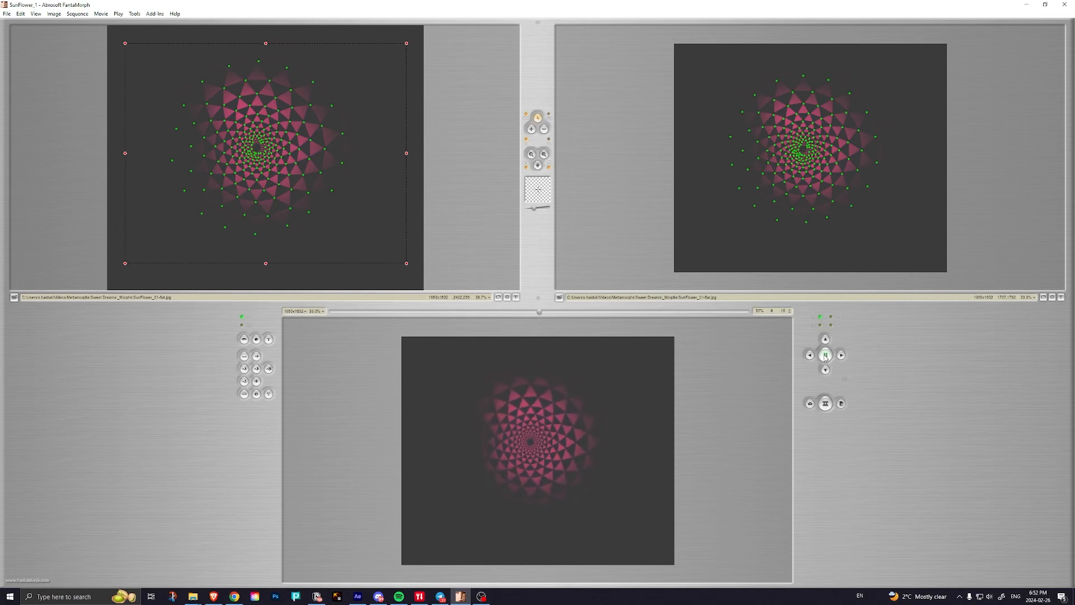
pyautogui.click(826, 355)
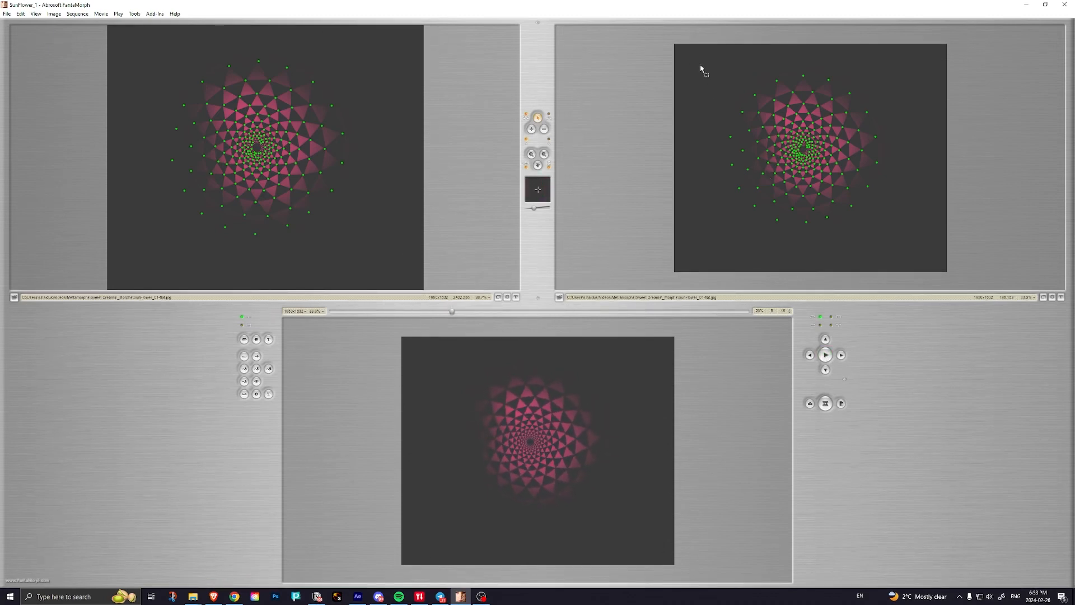
# Step: Select all dots on the SunFlower_1 target image and enlarge the pattern outward beyond the flower's petals
pyautogui.moveTo(904, 242); pyautogui.dragTo(903, 242)
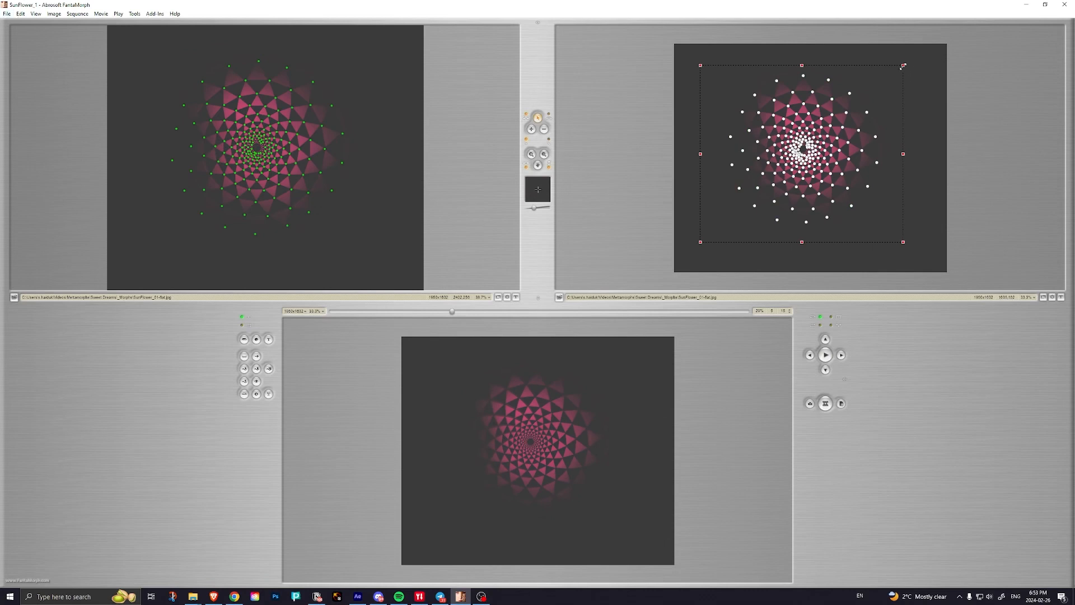
pyautogui.moveTo(903, 66); pyautogui.dragTo(965, 44)
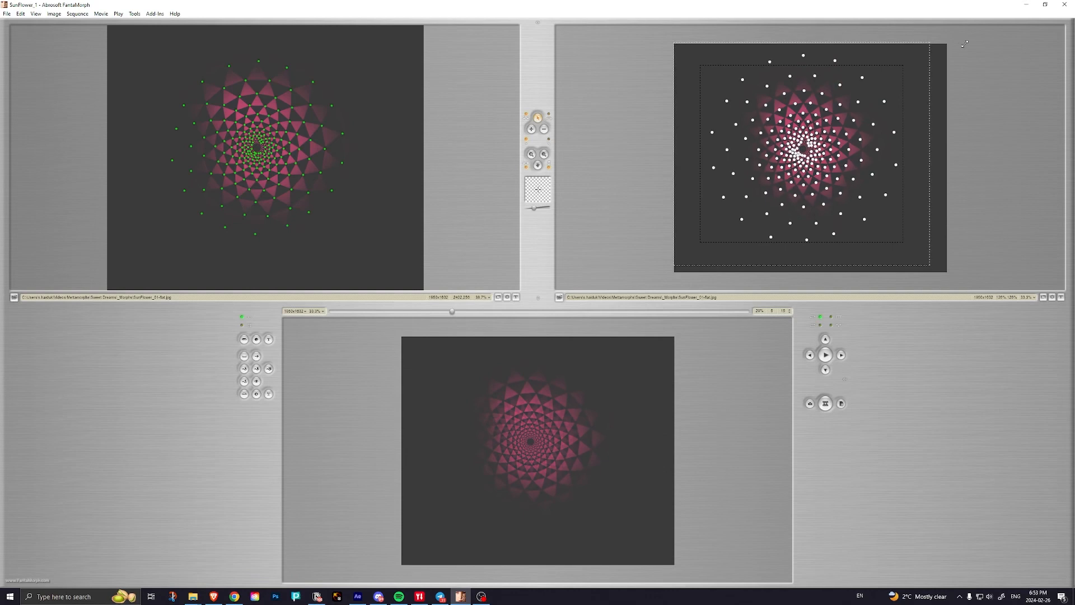
pyautogui.moveTo(967, 43); pyautogui.dragTo(966, 42)
# Step: Display the triangle mesh over the source, target and preview images, and locate the Triangles view option
pyautogui.hotkey('ctrl', 't')
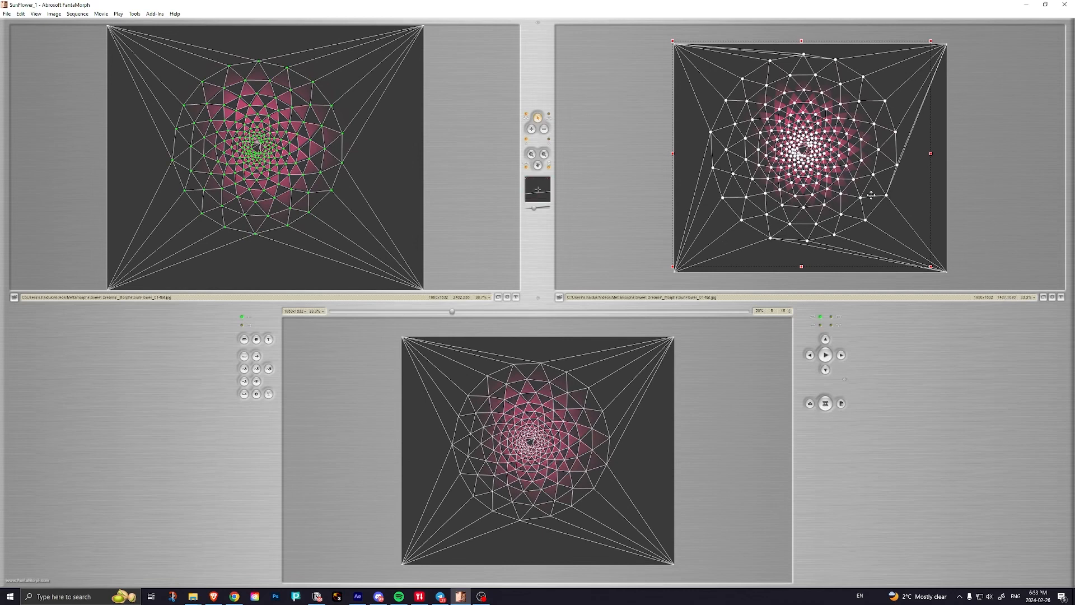
pyautogui.click(76, 15)
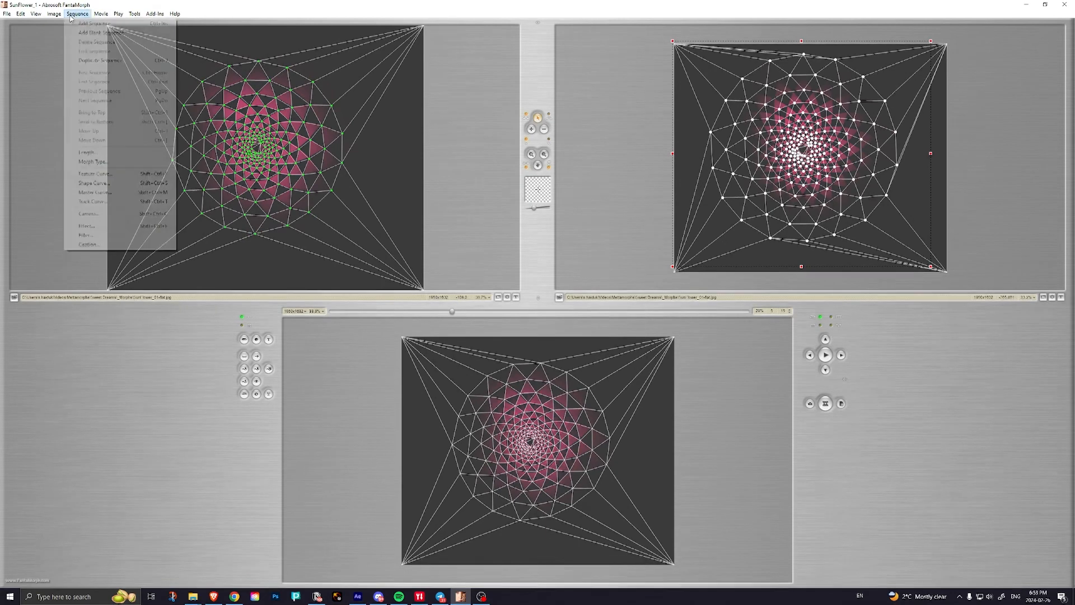
pyautogui.moveTo(54, 16)
pyautogui.moveTo(142, 17)
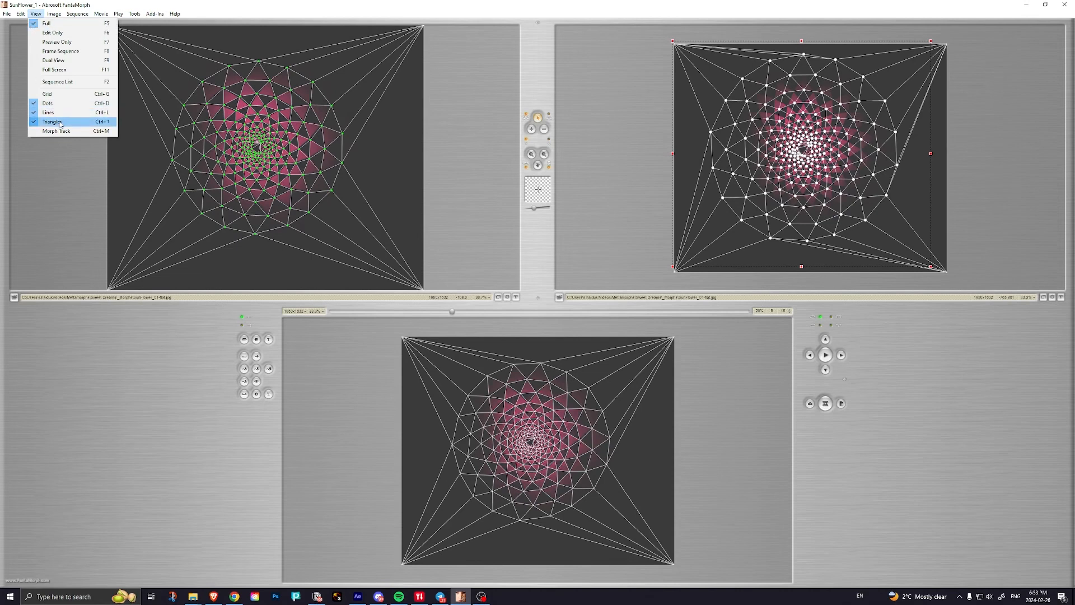
pyautogui.click(32, 18)
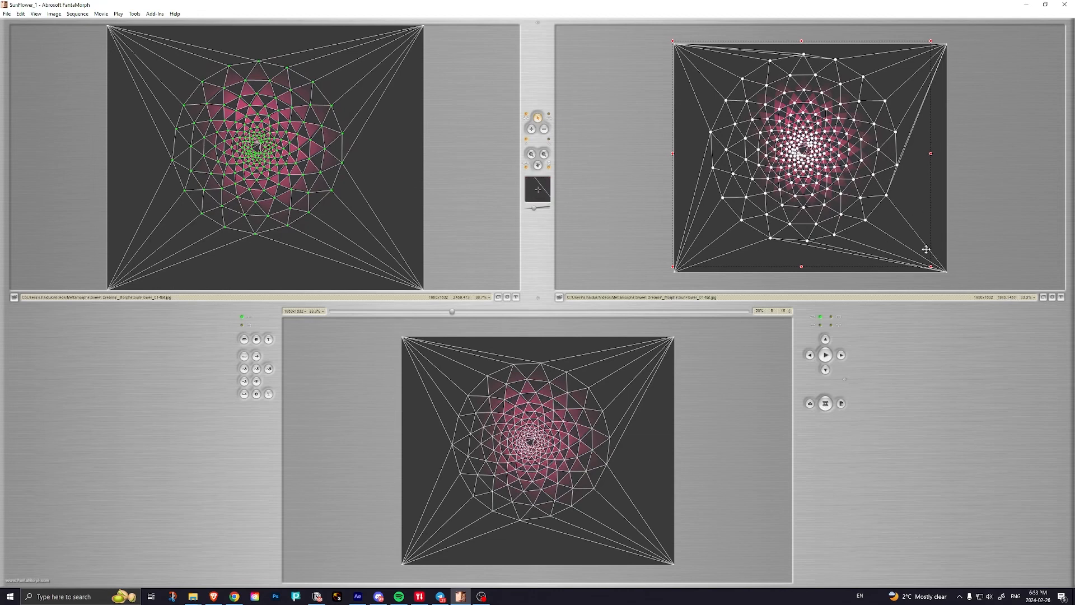
# Step: Rotate the enlarged target dots slightly clockwise and nudge the whole pattern into place over the flower's centre
pyautogui.moveTo(930, 266); pyautogui.dragTo(891, 277)
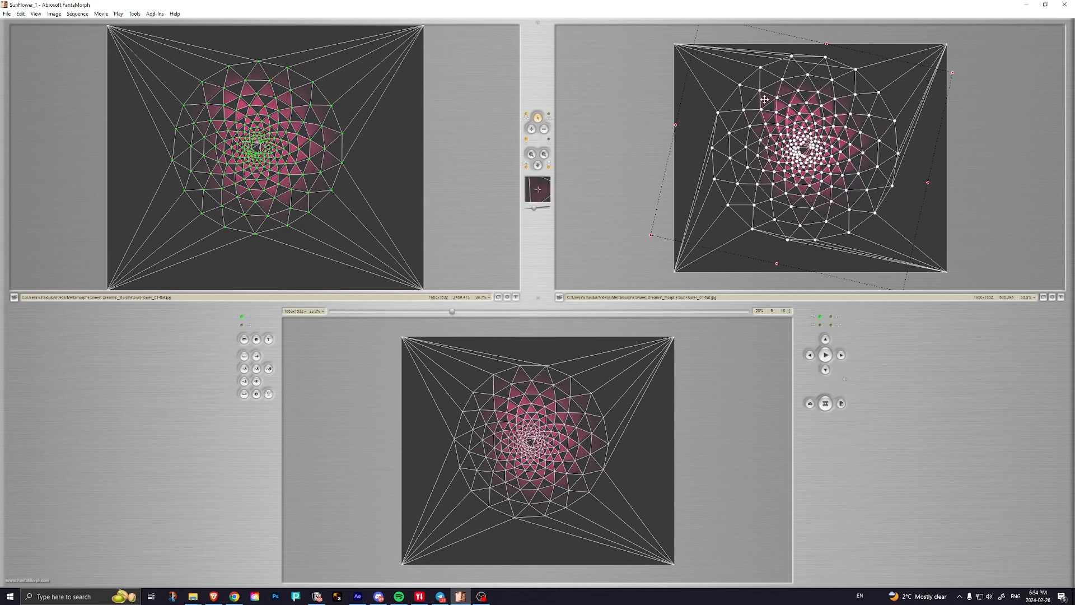
pyautogui.moveTo(821, 112); pyautogui.dragTo(821, 110)
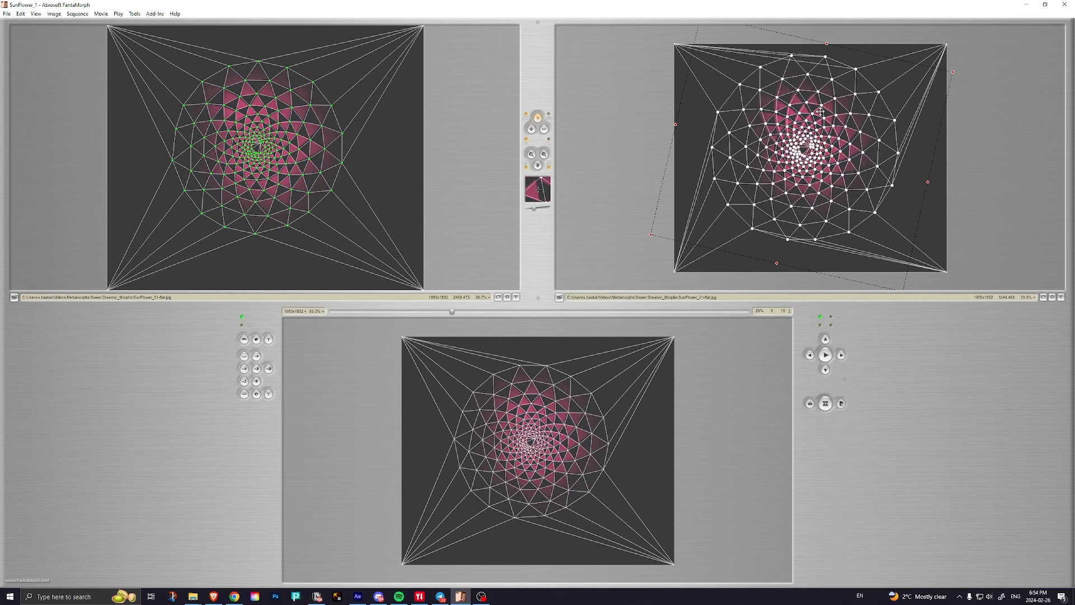
pyautogui.moveTo(821, 110); pyautogui.dragTo(821, 110)
# Step: Try to shrink the selected target dots slightly with the Scale transform and reposition them, and undo these changes
pyautogui.click(20, 14)
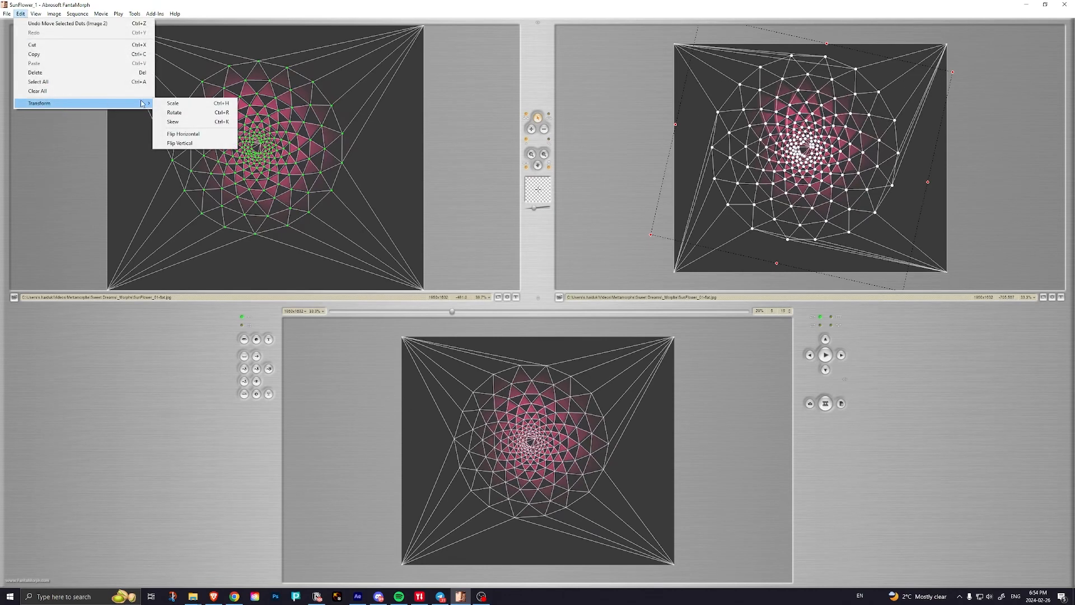
pyautogui.click(174, 103)
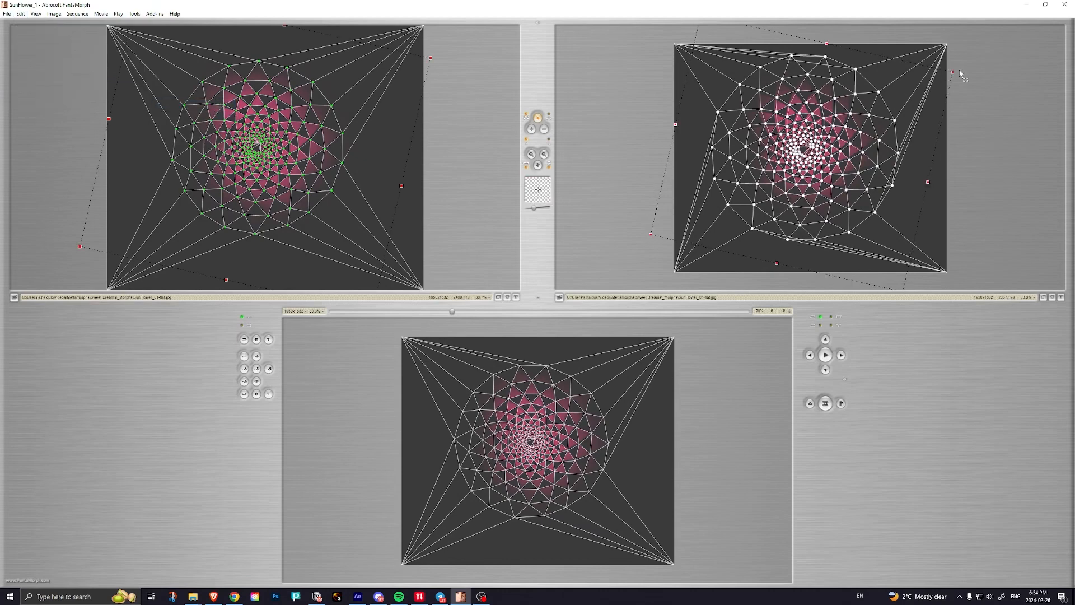
pyautogui.moveTo(953, 71); pyautogui.dragTo(948, 74)
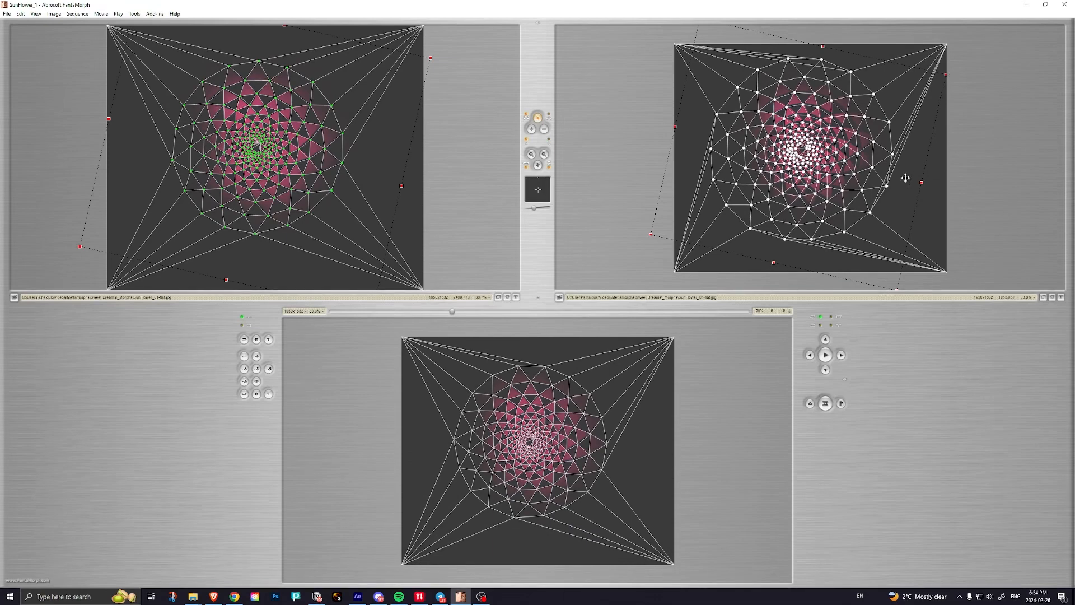
pyautogui.moveTo(827, 231); pyautogui.dragTo(828, 229)
pyautogui.hotkey('ctrl', 'z')
pyautogui.hotkey('ctrl', 'z')
pyautogui.hotkey('ctrl', 'z')
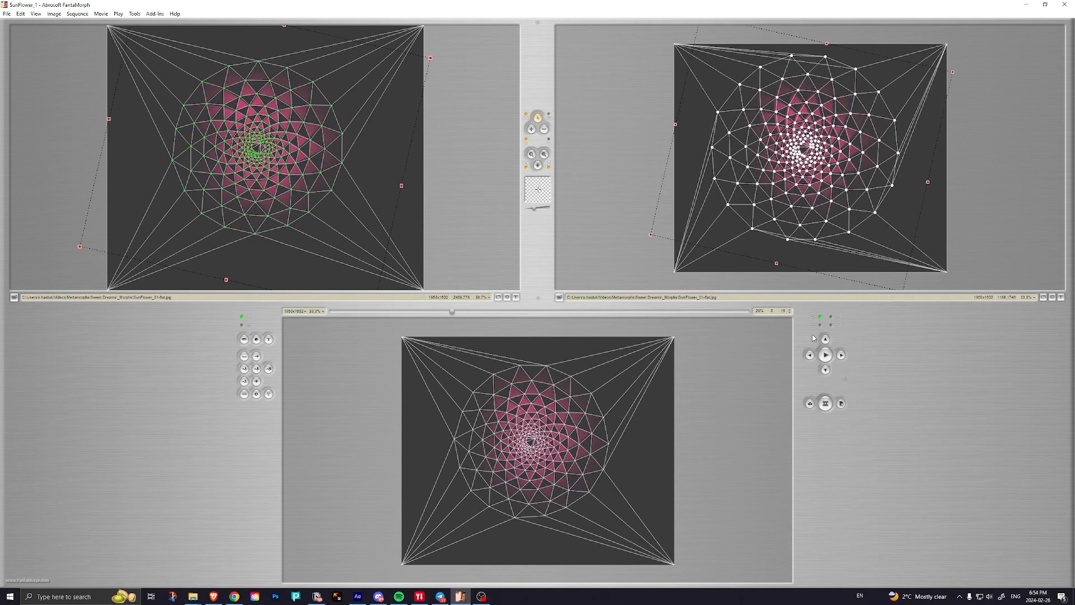
# Step: Hide the triangle mesh, deselect the target dots, and play the enlarged and rotated SunFlower_1 morph
pyautogui.hotkey('ctrl', 'm')
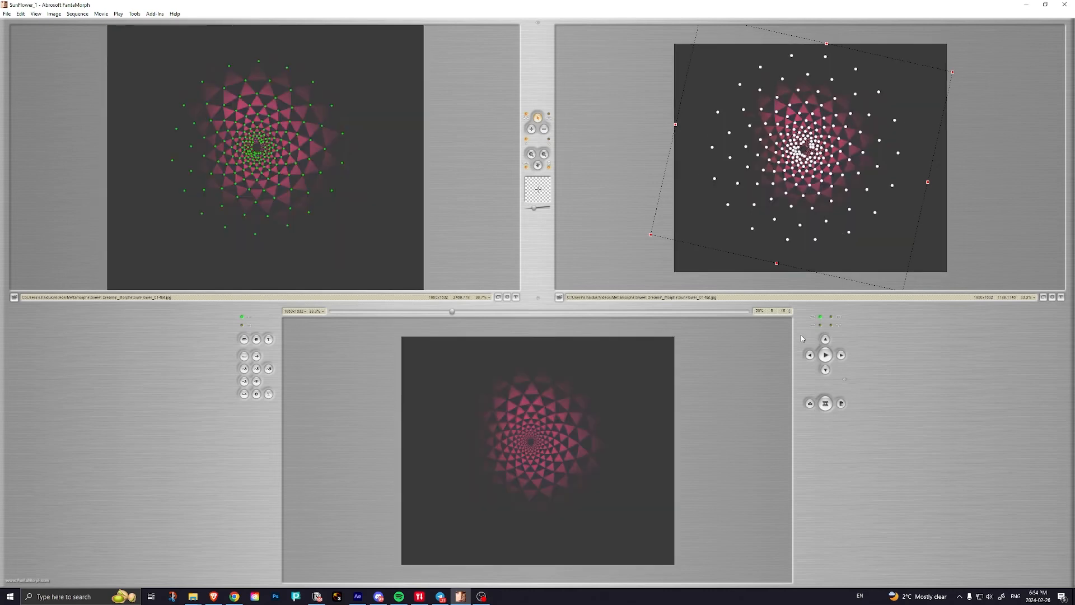
pyautogui.click(965, 225)
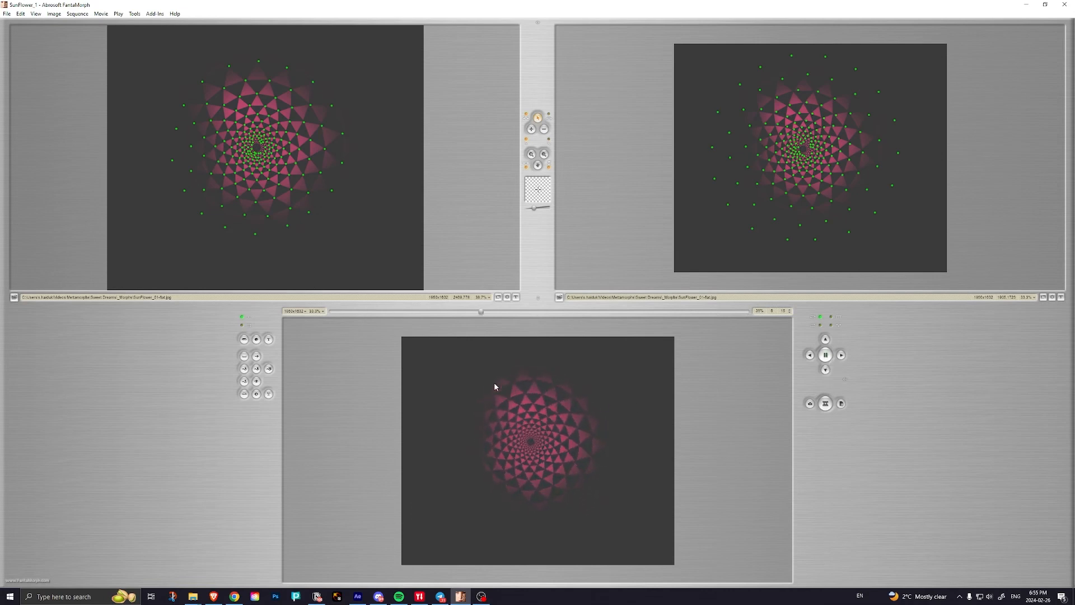
pyautogui.click(827, 356)
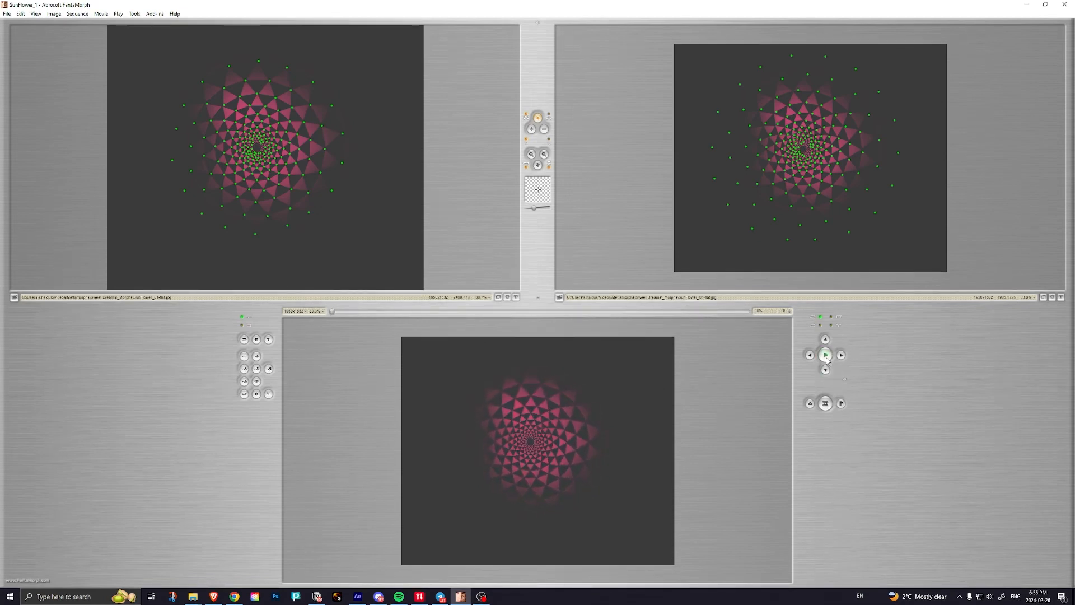
pyautogui.click(826, 355)
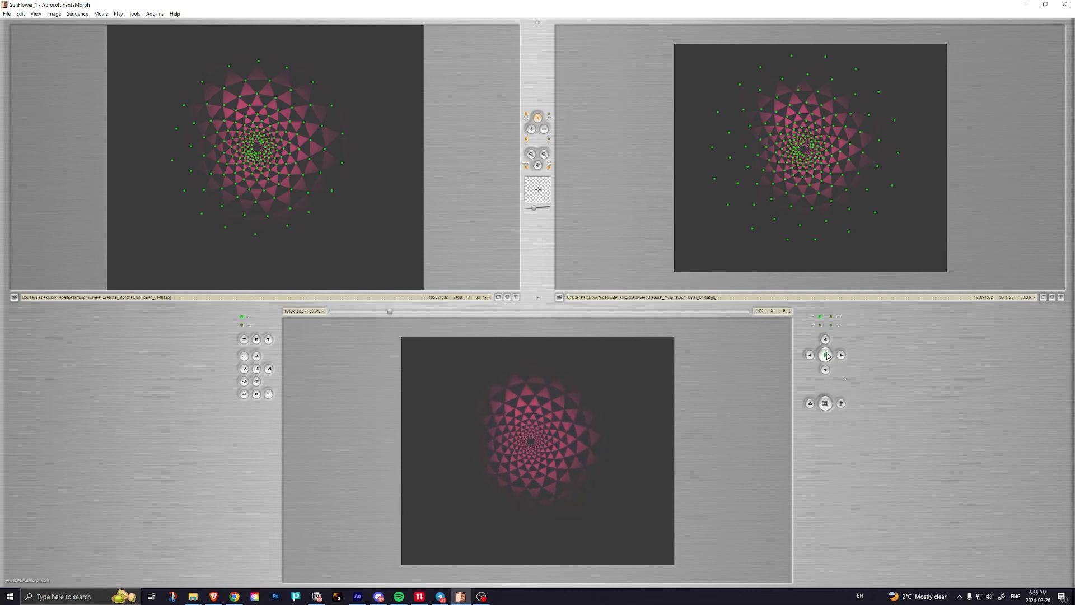
# Step: Replace the source image with SunFlower_Dodge_01-alpha.png from the _Morphs folder, keeping its full pixel size
pyautogui.click(14, 298)
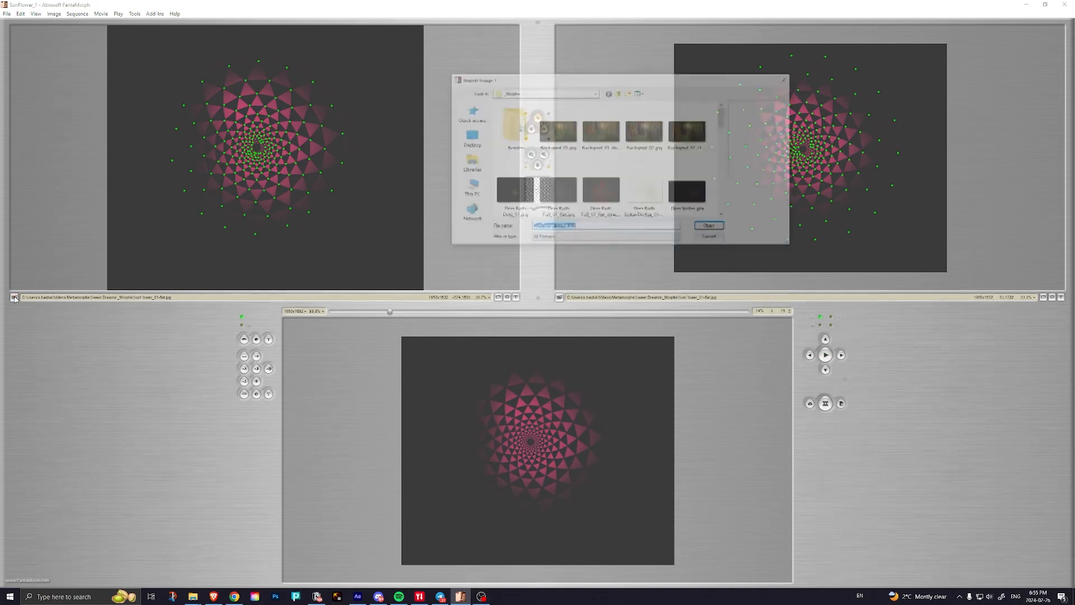
pyautogui.scroll(-5, 641, 169)
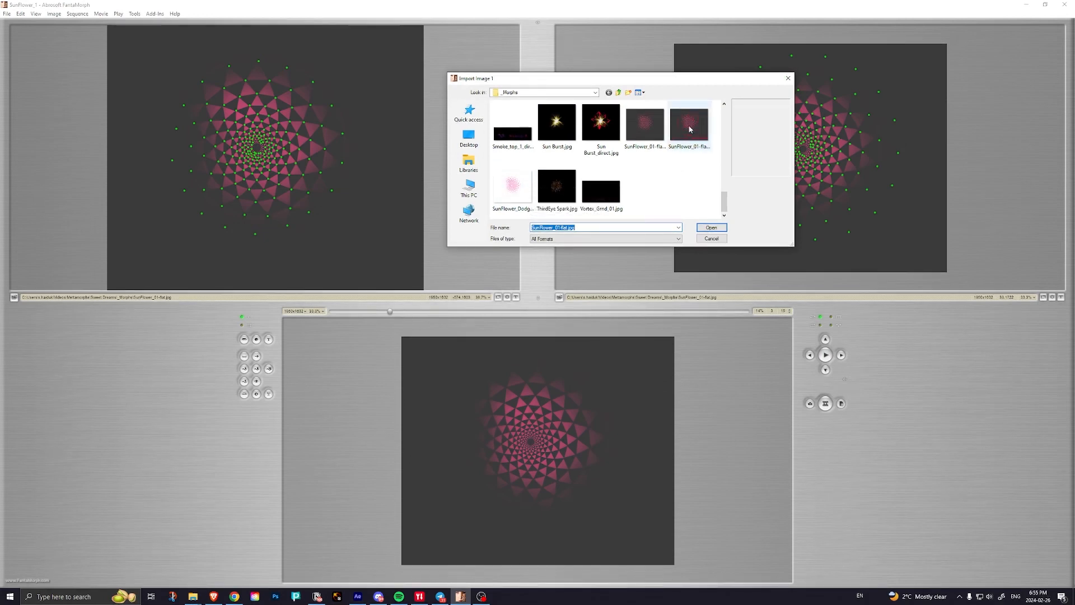
pyautogui.moveTo(652, 79); pyautogui.dragTo(598, 75)
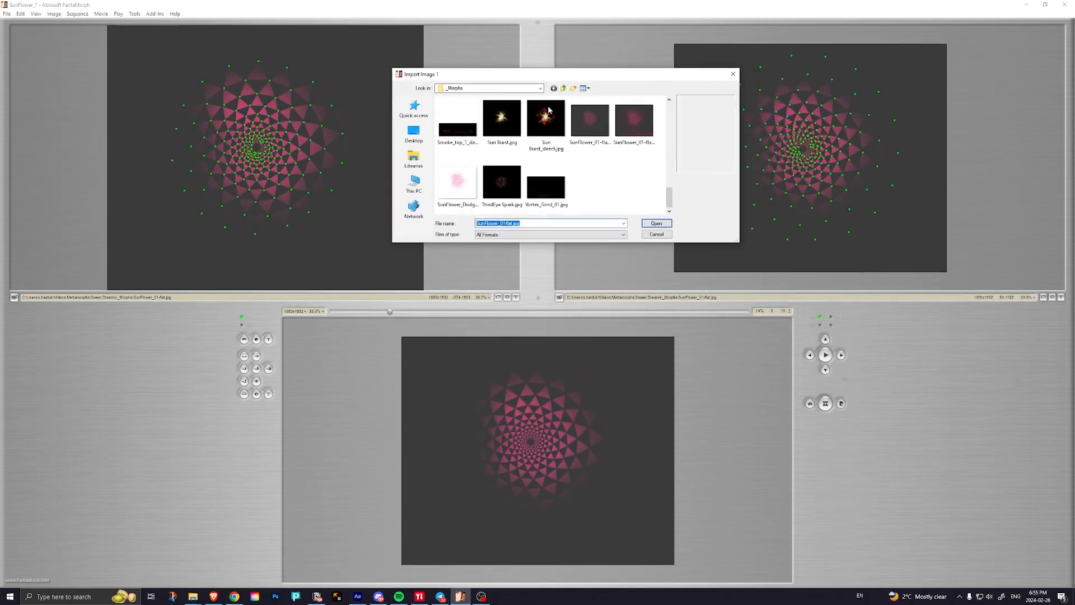
pyautogui.click(458, 171)
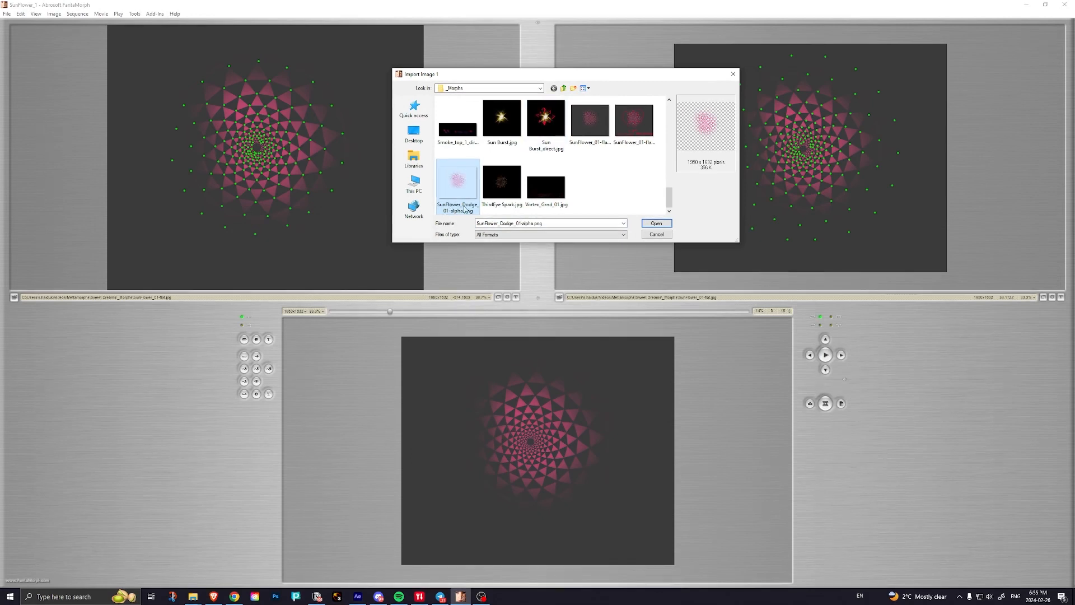
pyautogui.click(650, 224)
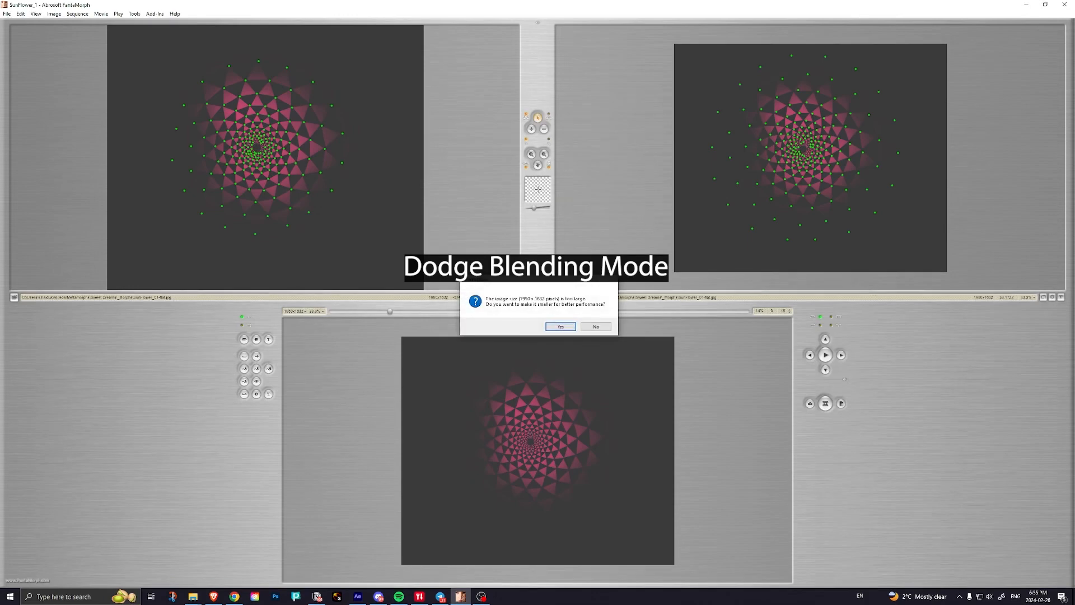
pyautogui.click(595, 326)
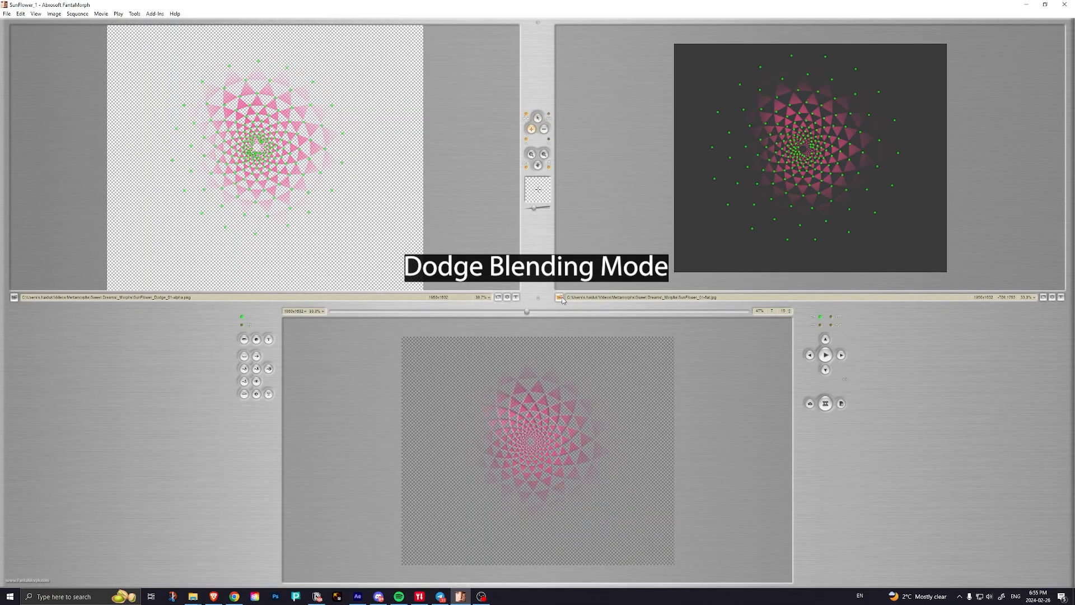
# Step: Replace the target image with SunFlower_Dodge_01-alpha.png, also keeping its full pixel size
pyautogui.click(559, 297)
pyautogui.click(455, 194)
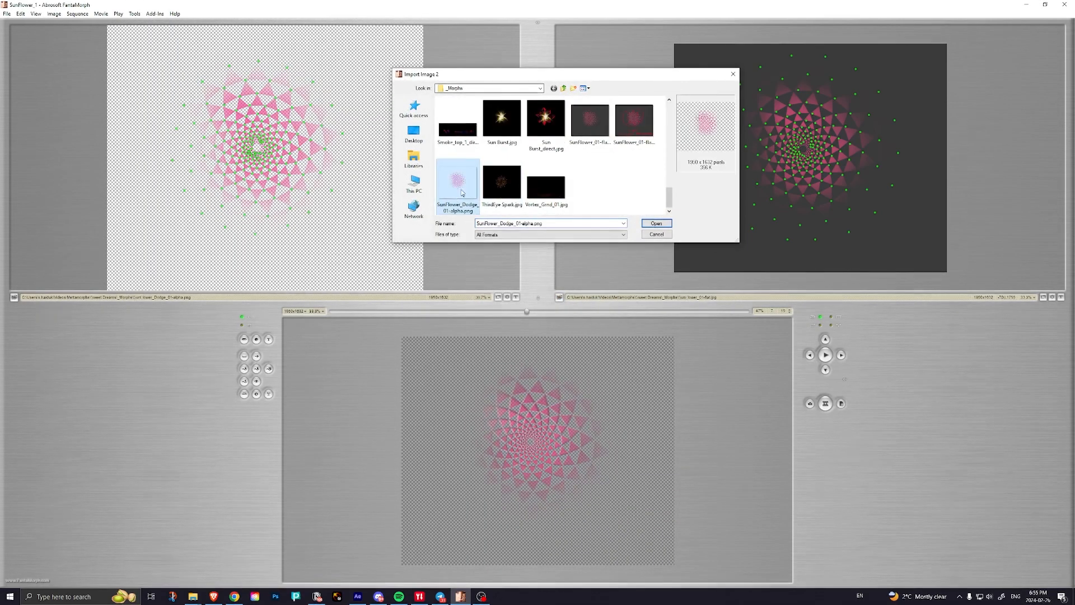
pyautogui.click(660, 223)
pyautogui.click(596, 330)
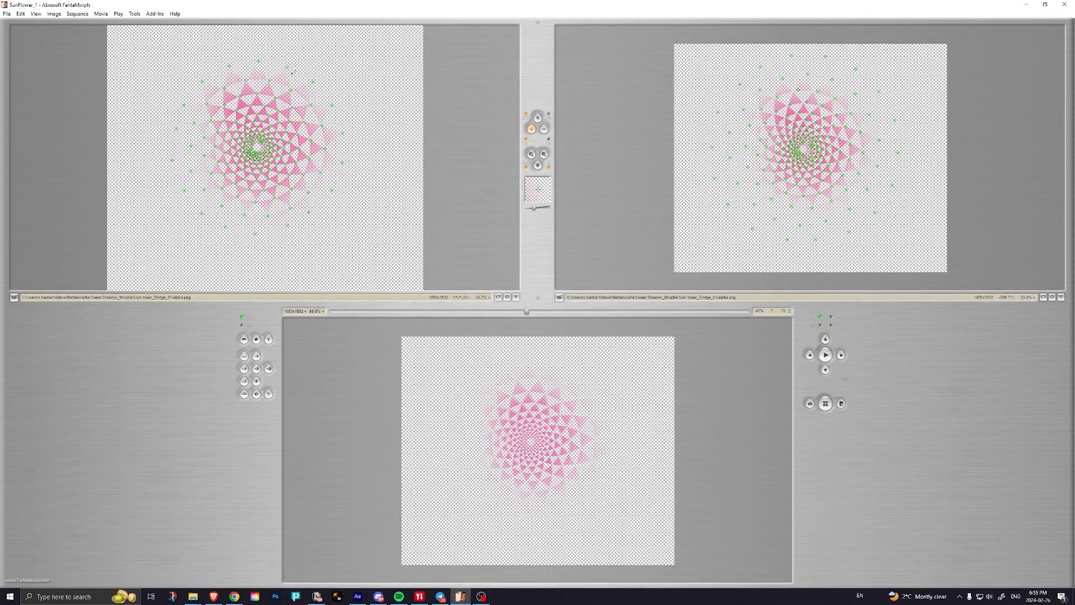
# Step: Set the movie's frame count to 30 and choose the movie's frame size
pyautogui.click(101, 14)
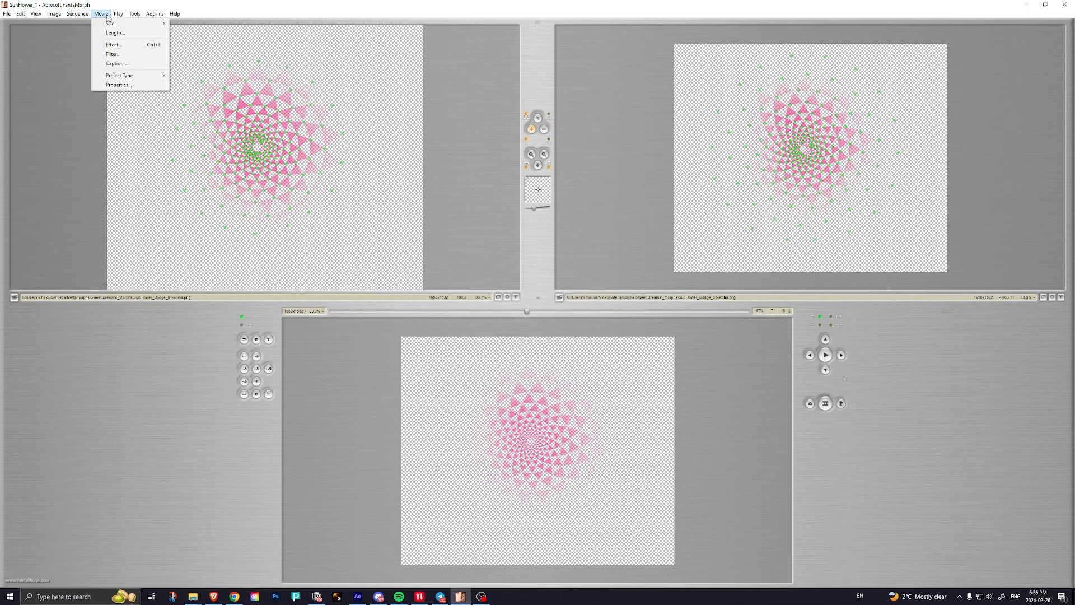
pyautogui.click(108, 27)
pyautogui.write('30')
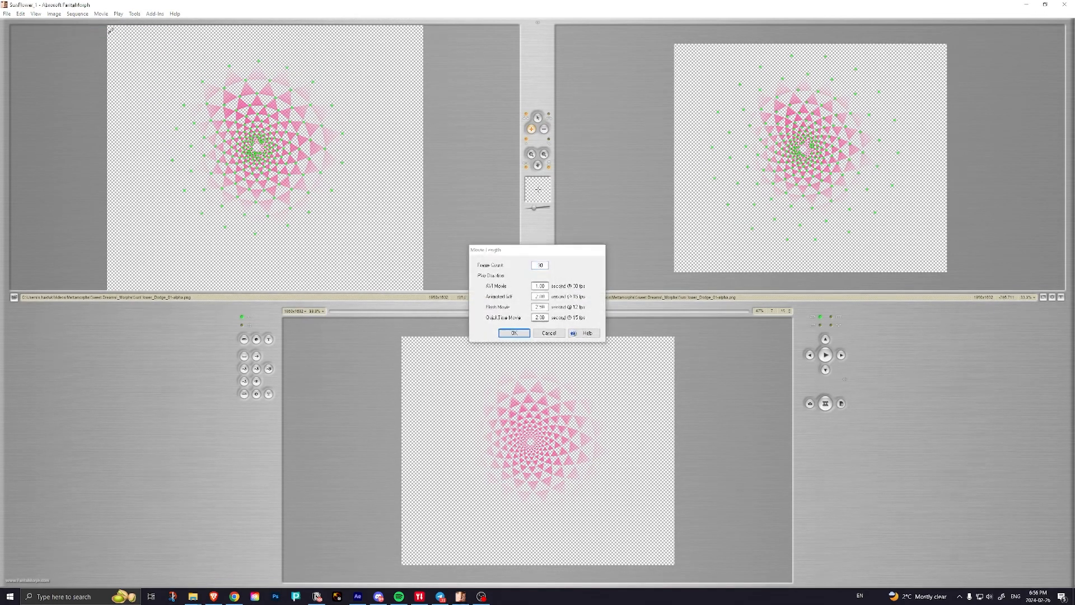
pyautogui.press('Return')
pyautogui.click(100, 14)
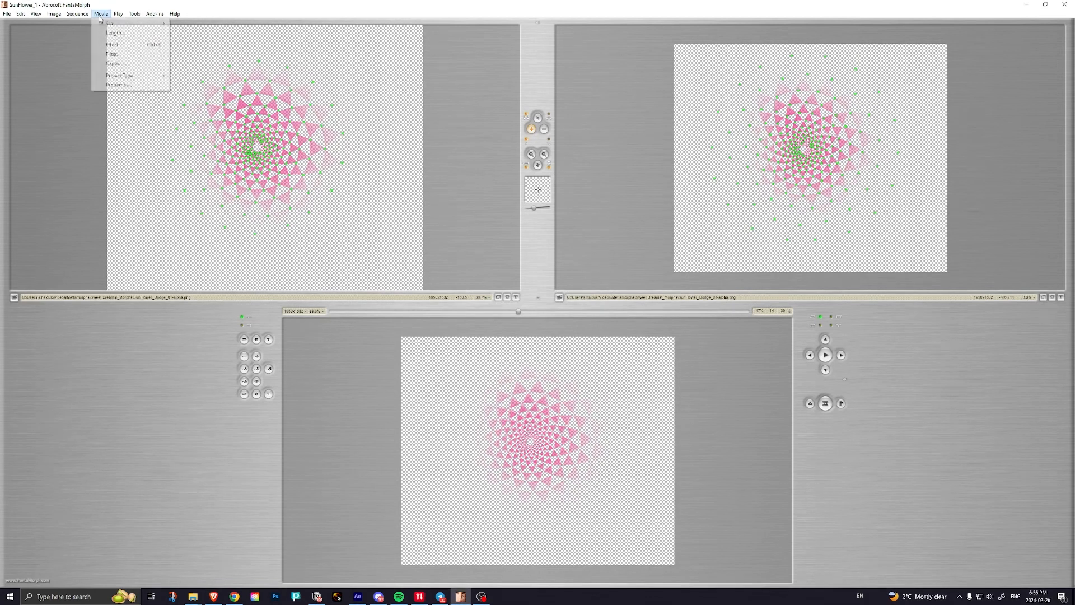
pyautogui.moveTo(107, 24)
pyautogui.click(216, 23)
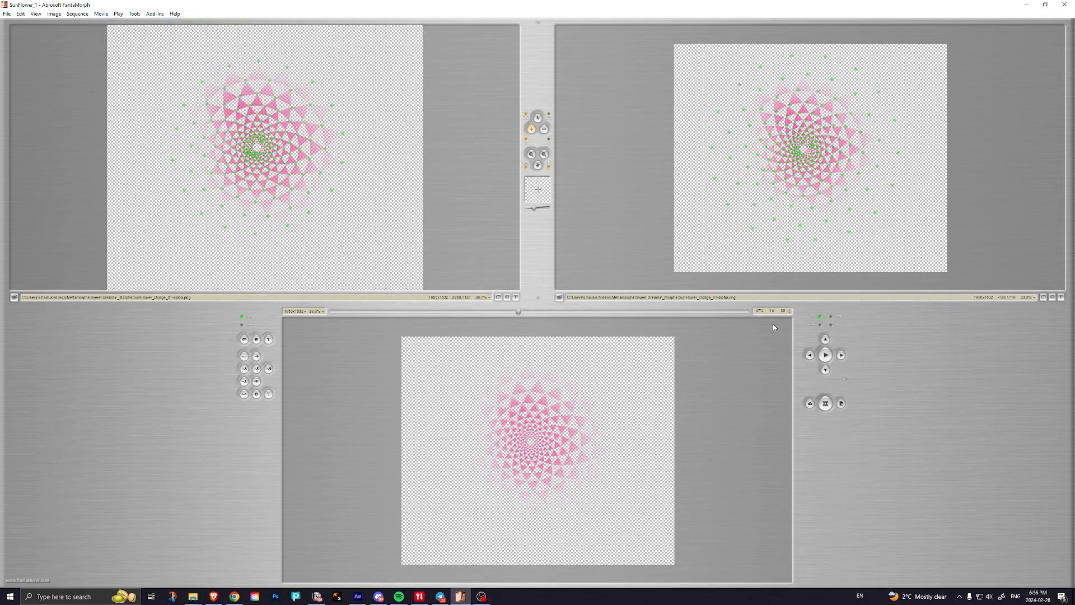
# Step: Export all sequences of the transparent sunflower morph as an Image Sequence with 32-bit images enabled
pyautogui.click(825, 404)
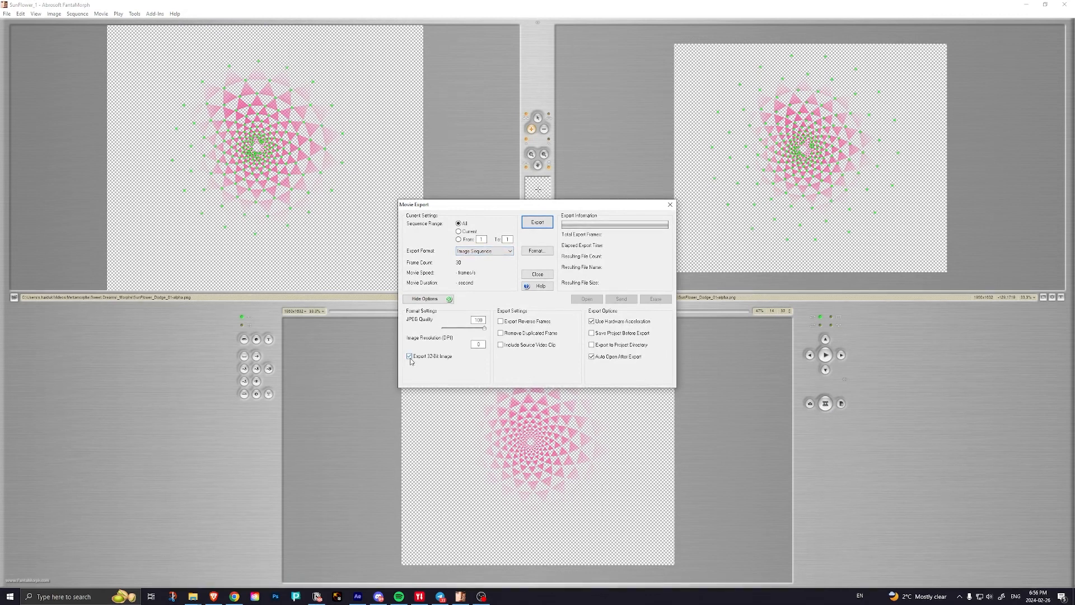
pyautogui.click(537, 223)
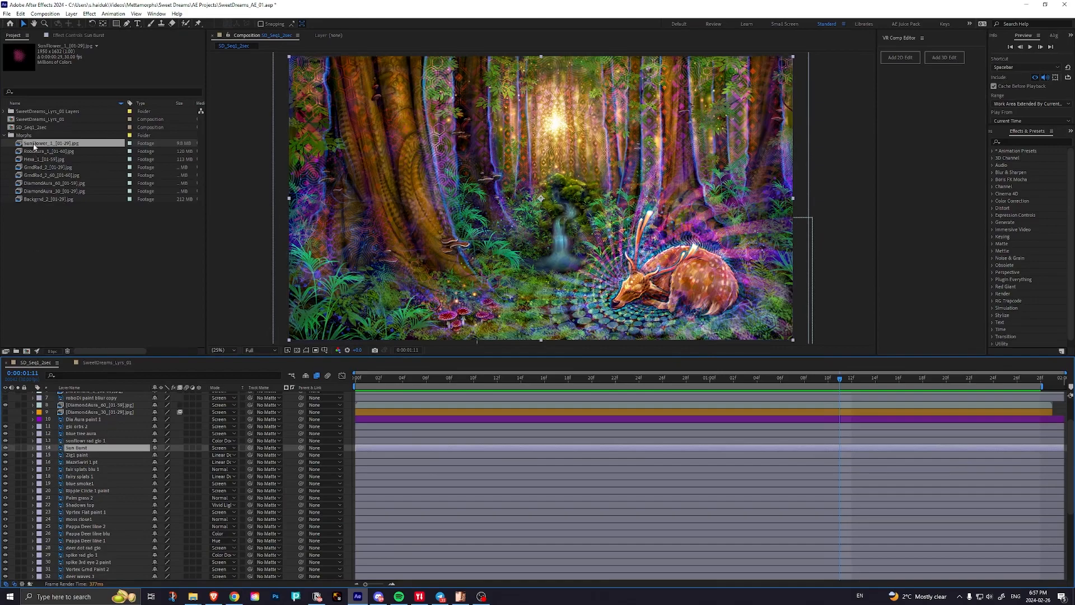
# Step: In After Effects, add the SunFlower_1 image sequence to the SD_Seq1_2sec timeline next to the sun burst layer
pyautogui.moveTo(33, 144); pyautogui.dragTo(97, 449)
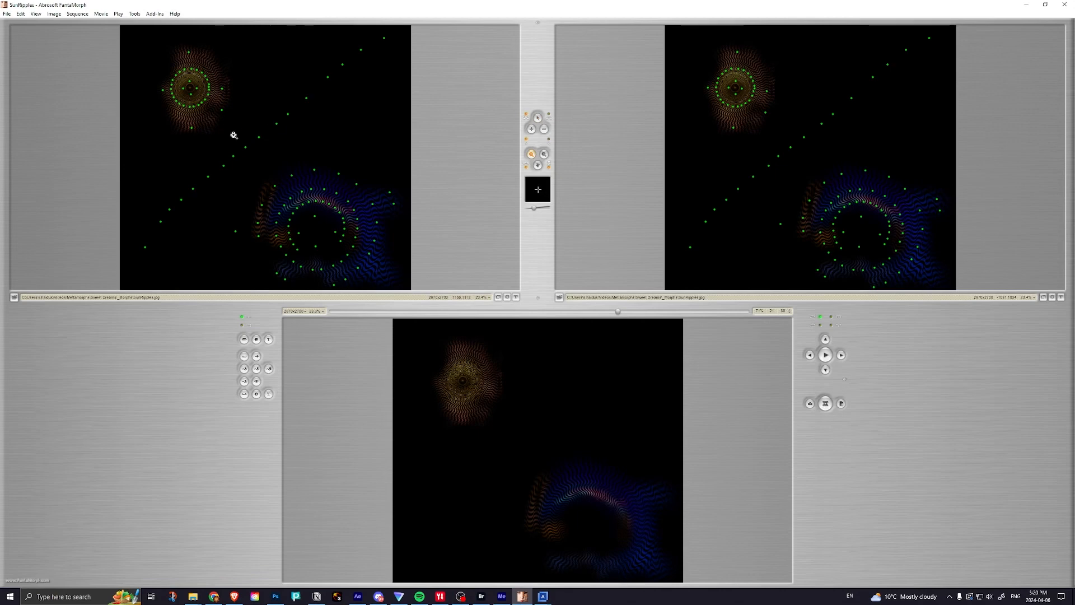
# Step: Examine the looping SunRipples morph preview up close around the sunflower's rings and wavy outer petals
pyautogui.click(489, 440)
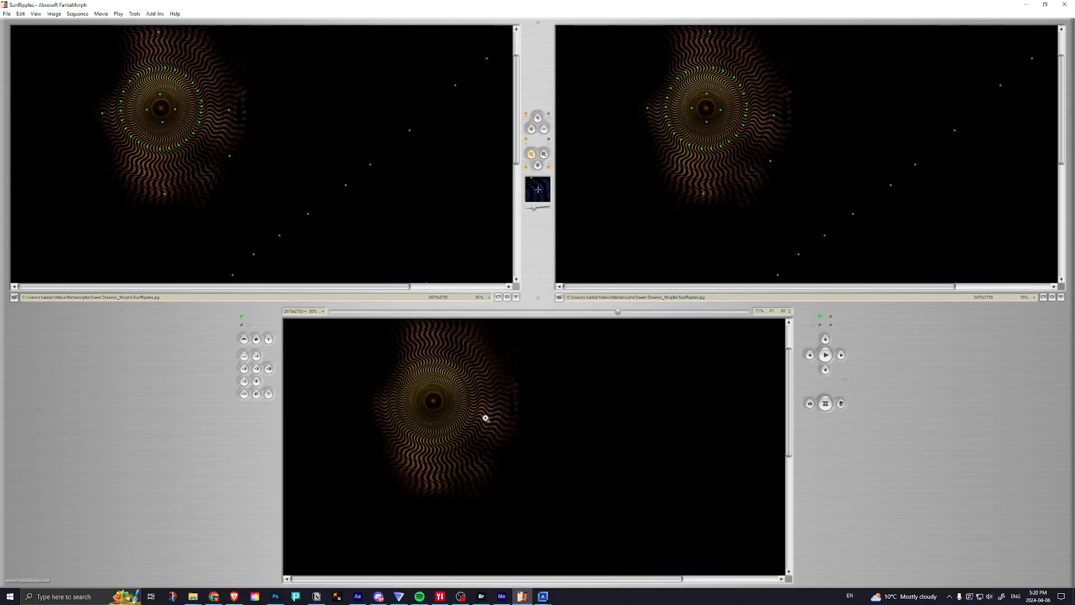
pyautogui.click(489, 420)
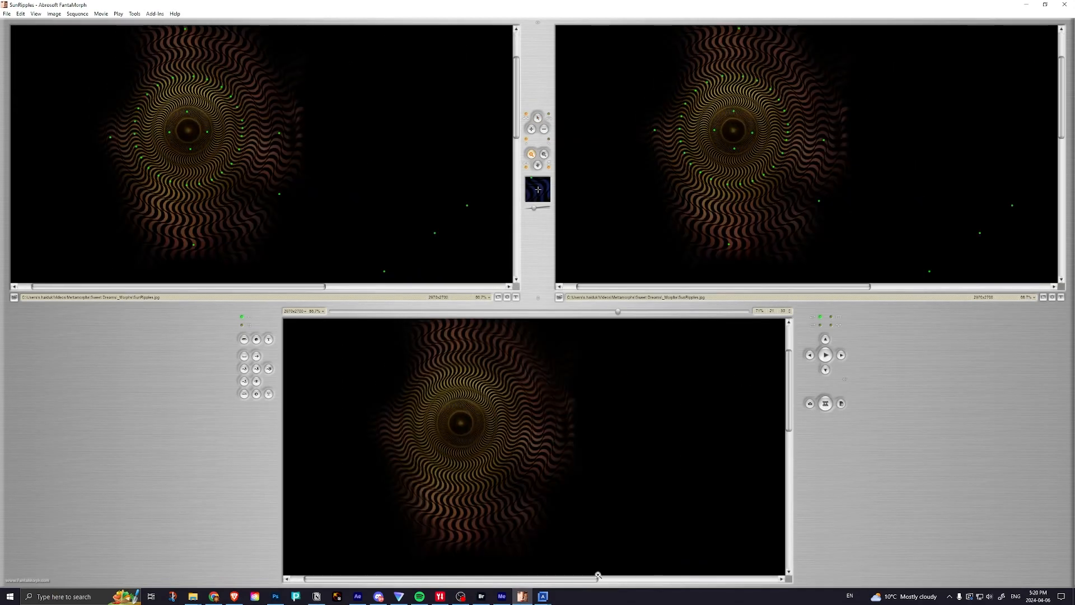
pyautogui.moveTo(556, 583); pyautogui.dragTo(721, 584)
pyautogui.moveTo(787, 376)
pyautogui.mouseDown()
pyautogui.moveTo(788, 491)
pyautogui.moveTo(788, 376)
pyautogui.mouseUp()
pyautogui.moveTo(587, 586); pyautogui.dragTo(402, 578)
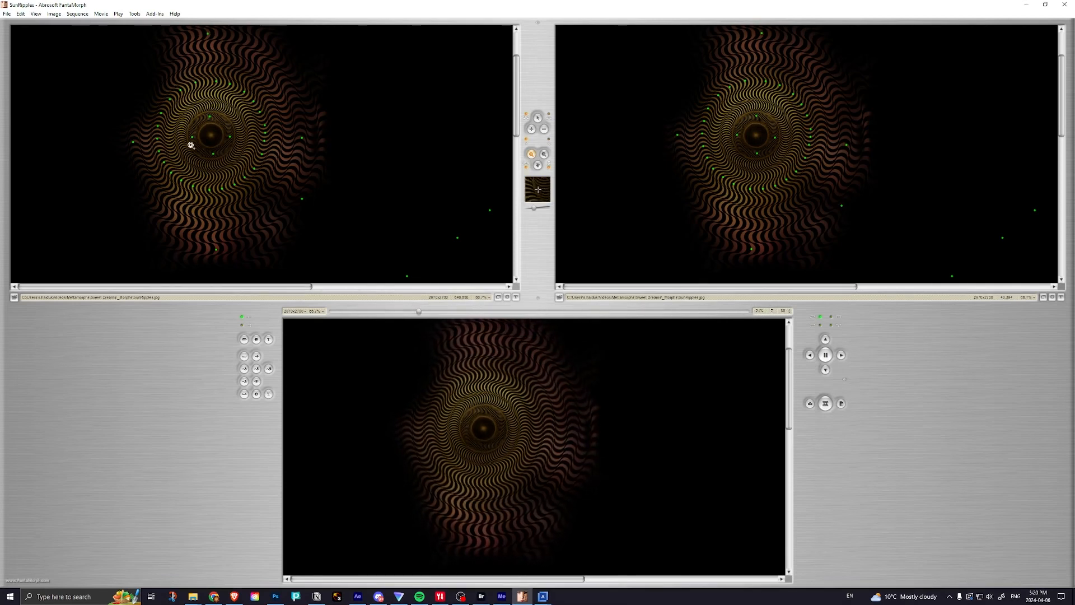
pyautogui.click(220, 140)
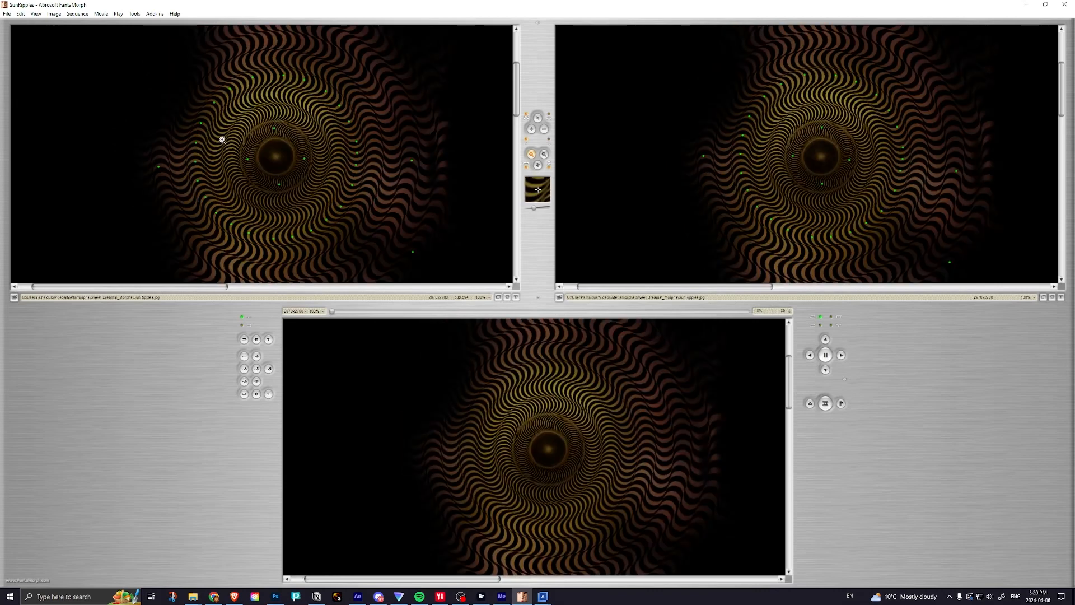
pyautogui.click(283, 162)
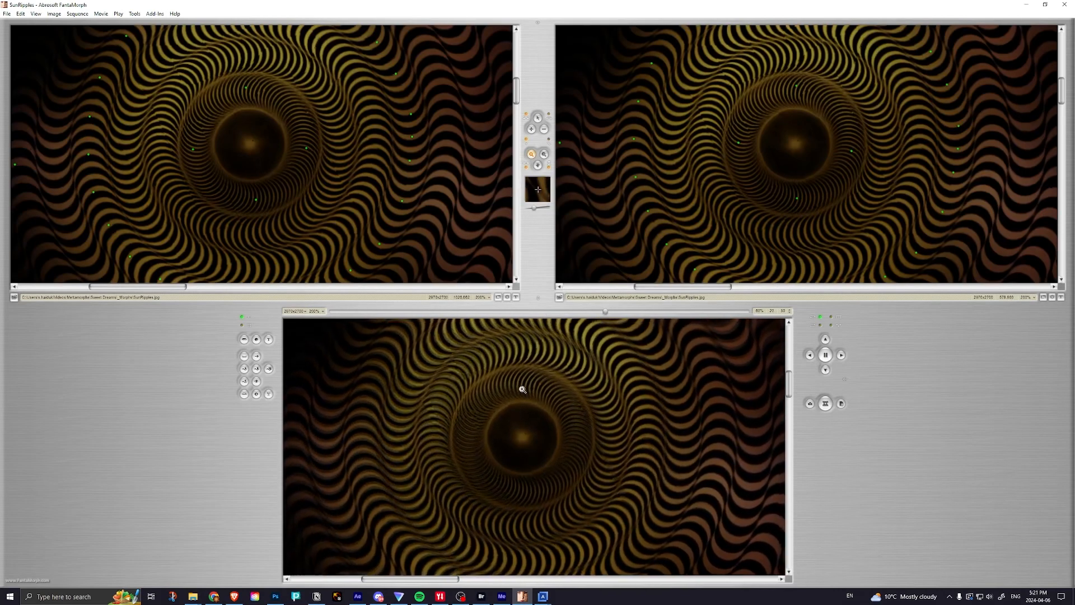
pyautogui.keyDown('alt'); pyautogui.click(525, 391); pyautogui.keyUp('alt')
pyautogui.keyDown('alt'); pyautogui.click(535, 416); pyautogui.keyUp('alt')
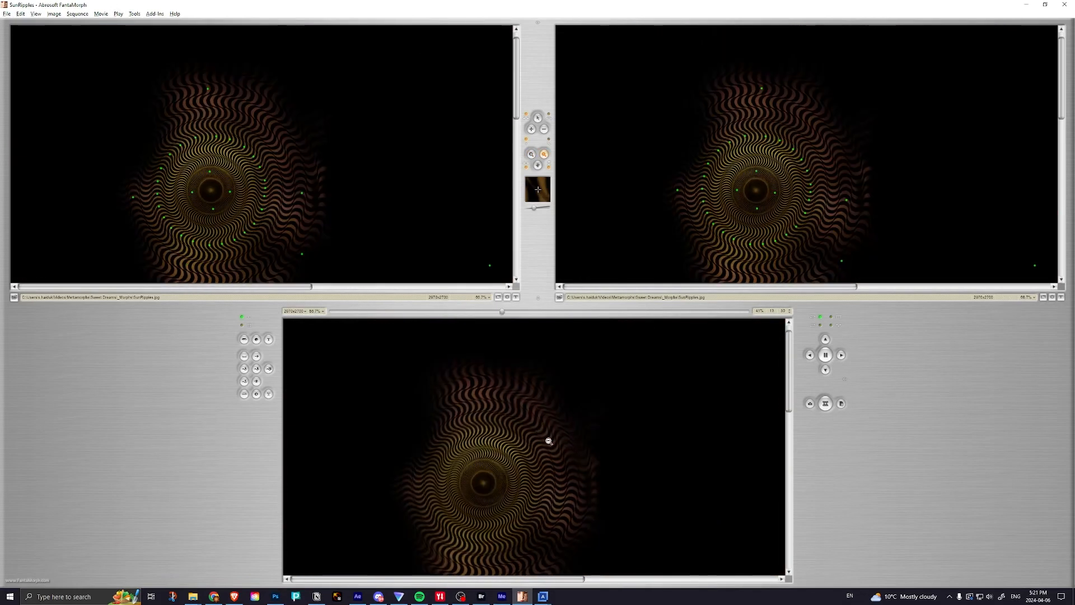
pyautogui.keyDown('alt'); pyautogui.click(528, 487); pyautogui.keyUp('alt')
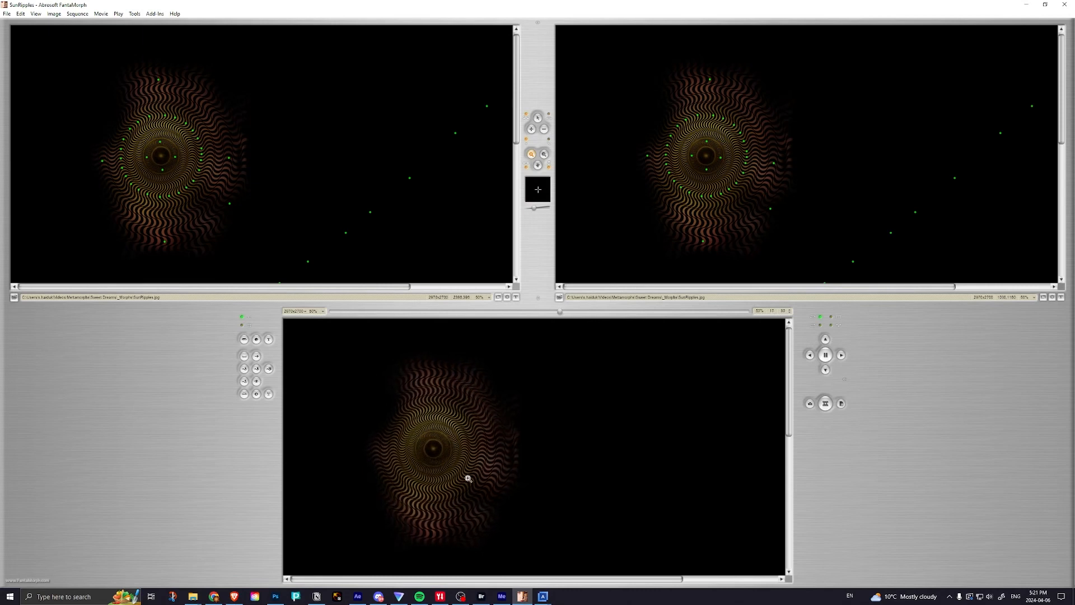
pyautogui.click(829, 355)
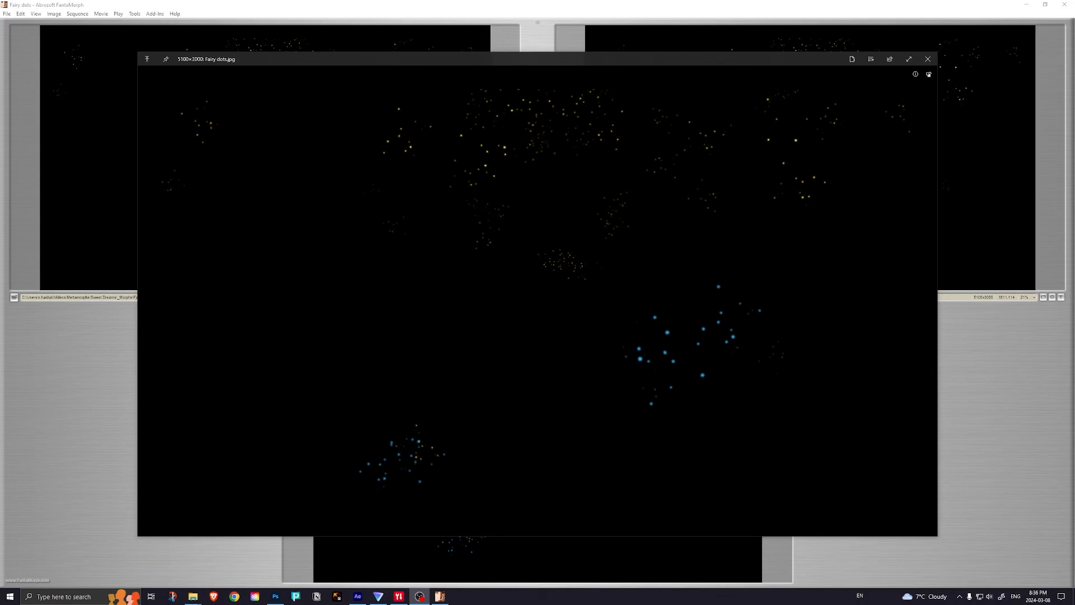
# Step: Close the Fairy dots.jpg preview and add control dots to the yellow fairy lights in the source image
pyautogui.click(929, 59)
pyautogui.click(577, 4)
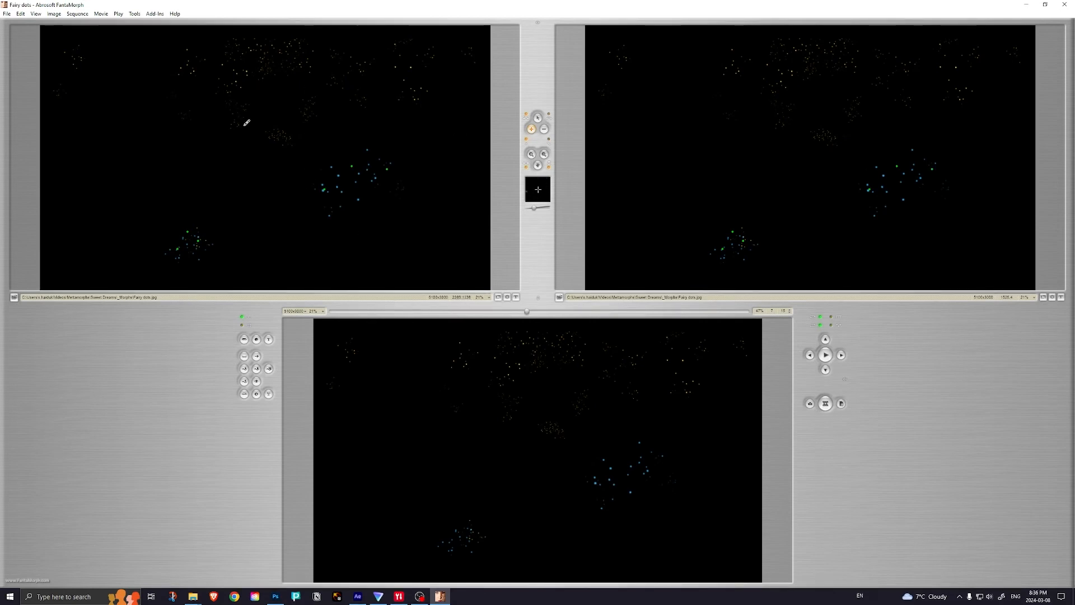
pyautogui.click(188, 65)
# Step: Shift the target image's dots around the blue fairy lights to give them motion, and play the morph
pyautogui.click(538, 118)
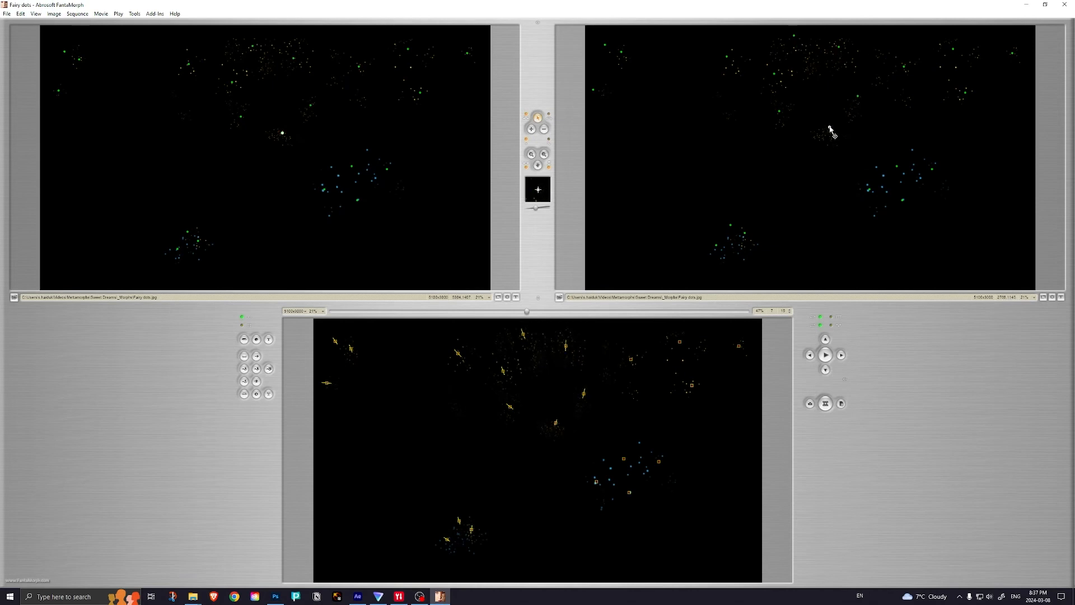
pyautogui.moveTo(897, 166); pyautogui.dragTo(939, 161)
pyautogui.moveTo(869, 190); pyautogui.dragTo(870, 179)
pyautogui.click(825, 355)
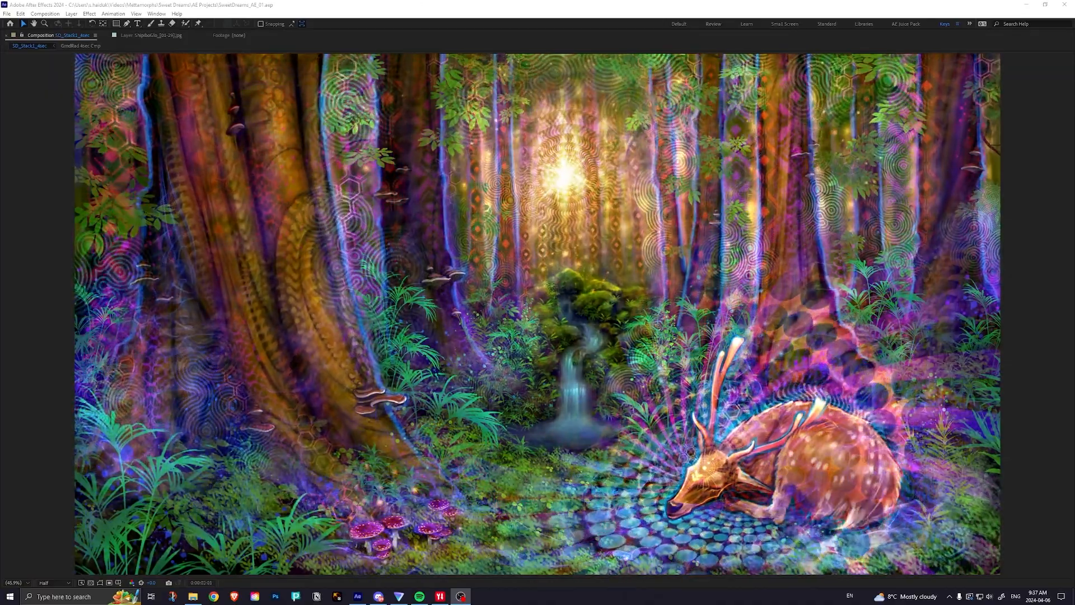
# Step: In After Effects, scrub through the SD_Stack1_4sec and SD_Stack1_2sec compositions to compare their motion
pyautogui.click(511, 194)
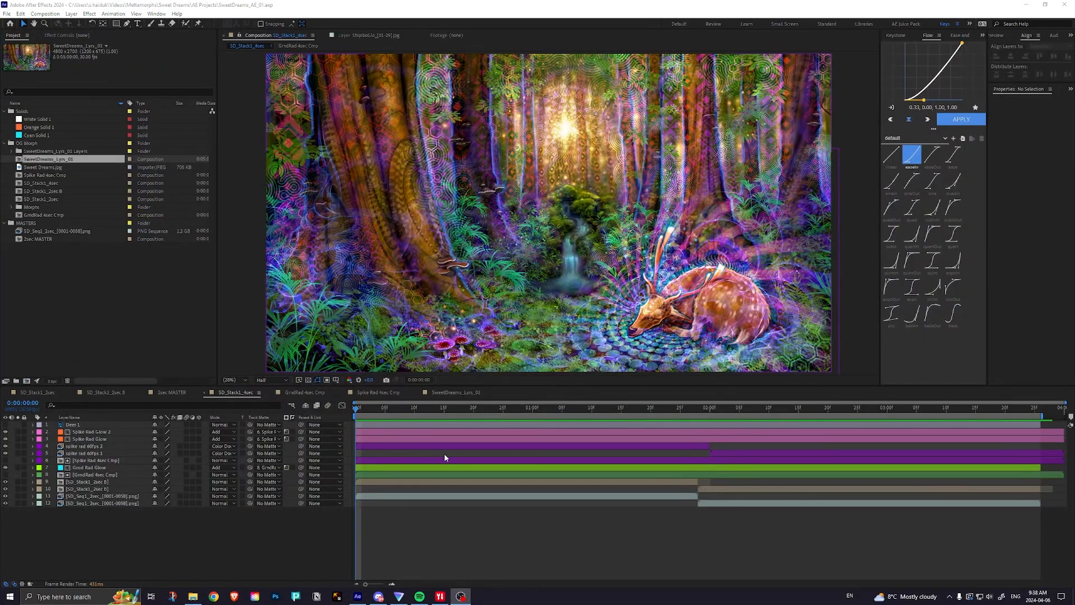
pyautogui.click(389, 530)
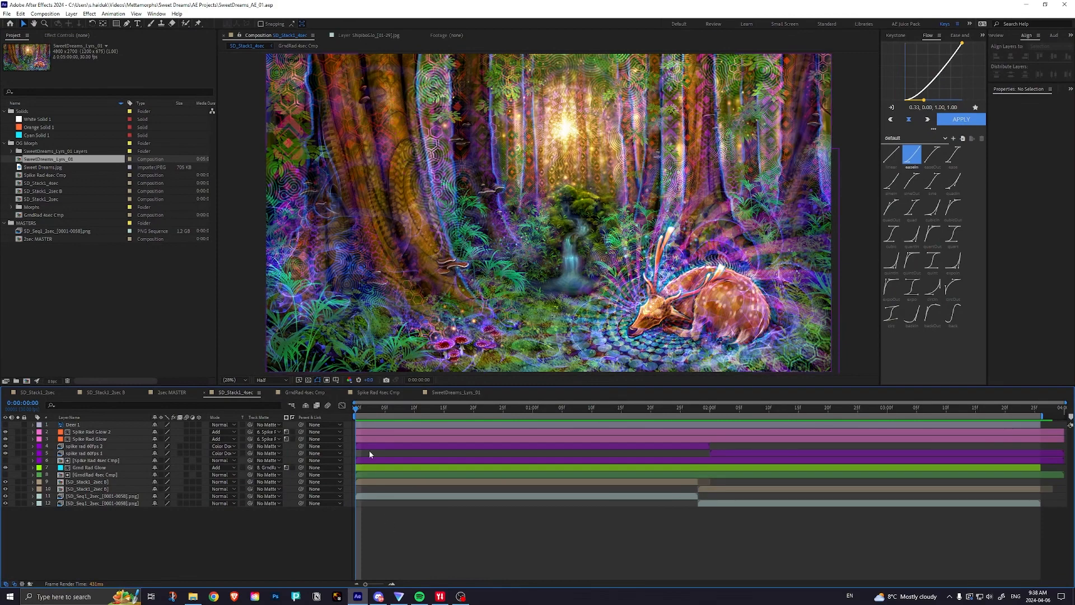
pyautogui.moveTo(363, 412); pyautogui.dragTo(297, 413)
pyautogui.click(31, 392)
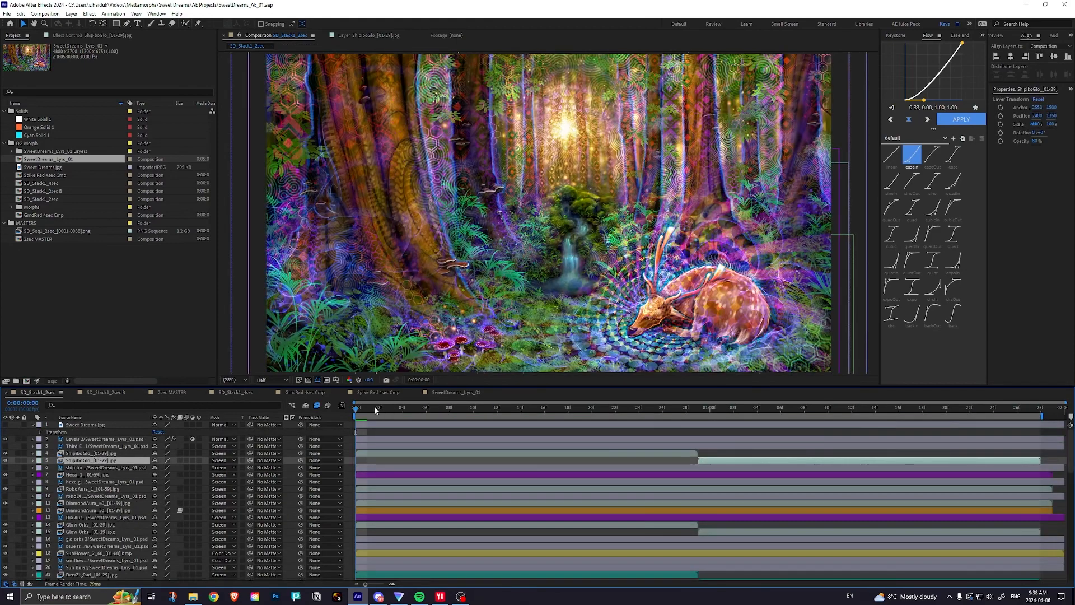
pyautogui.moveTo(365, 413); pyautogui.dragTo(268, 394)
# Step: Return to SD_Stack1_4sec and inspect its spike rad, Grnd Rad Glow, SD_Stack1_2sec B and Spike Rad 4sec Cmp layers
pyautogui.click(233, 393)
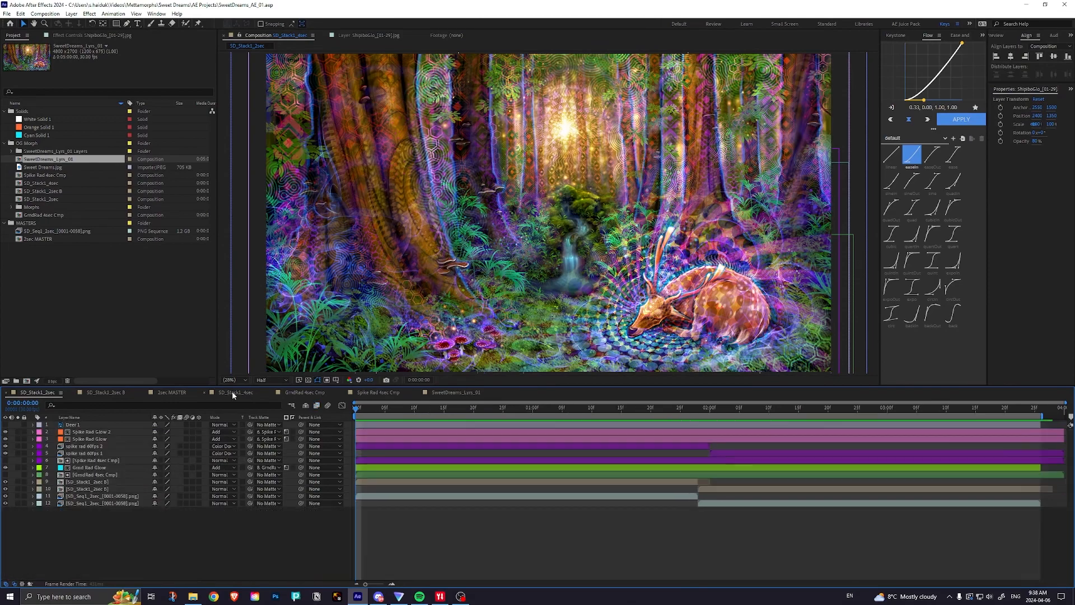
pyautogui.moveTo(358, 411); pyautogui.dragTo(307, 440)
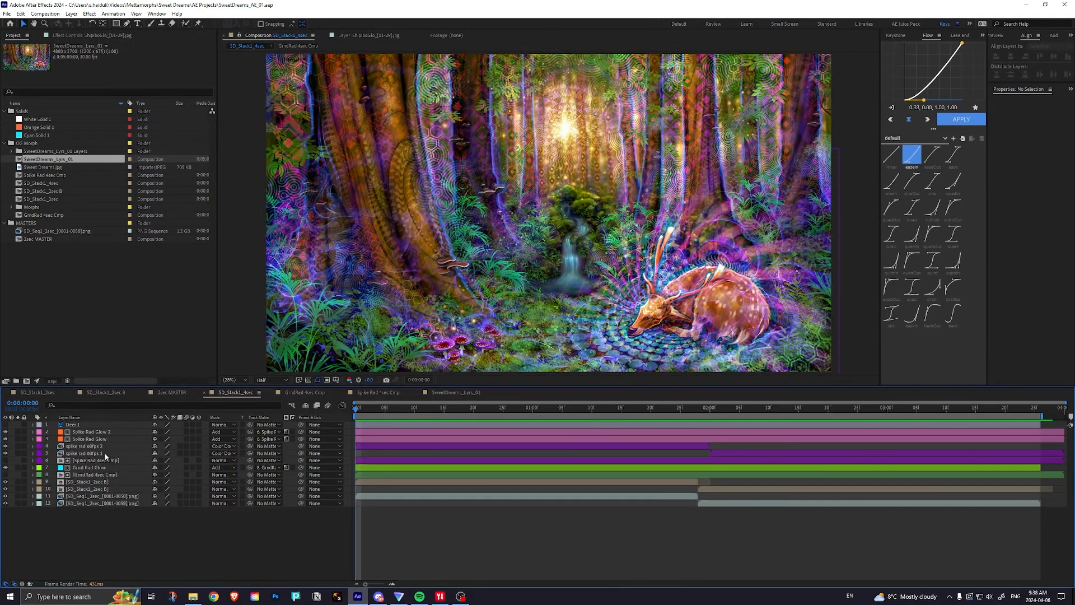
pyautogui.click(84, 446)
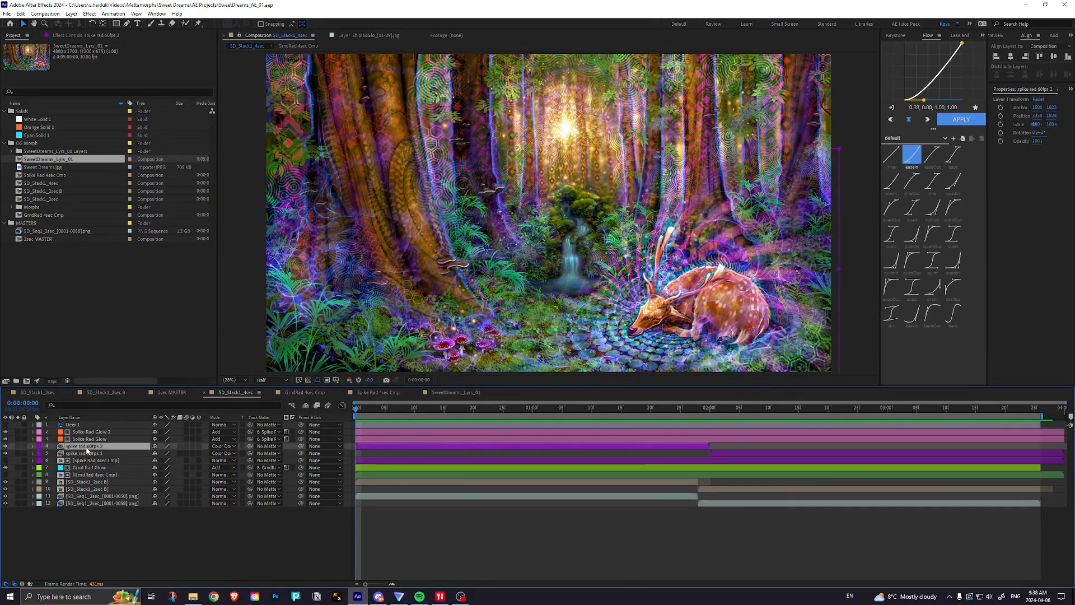
pyautogui.click(101, 468)
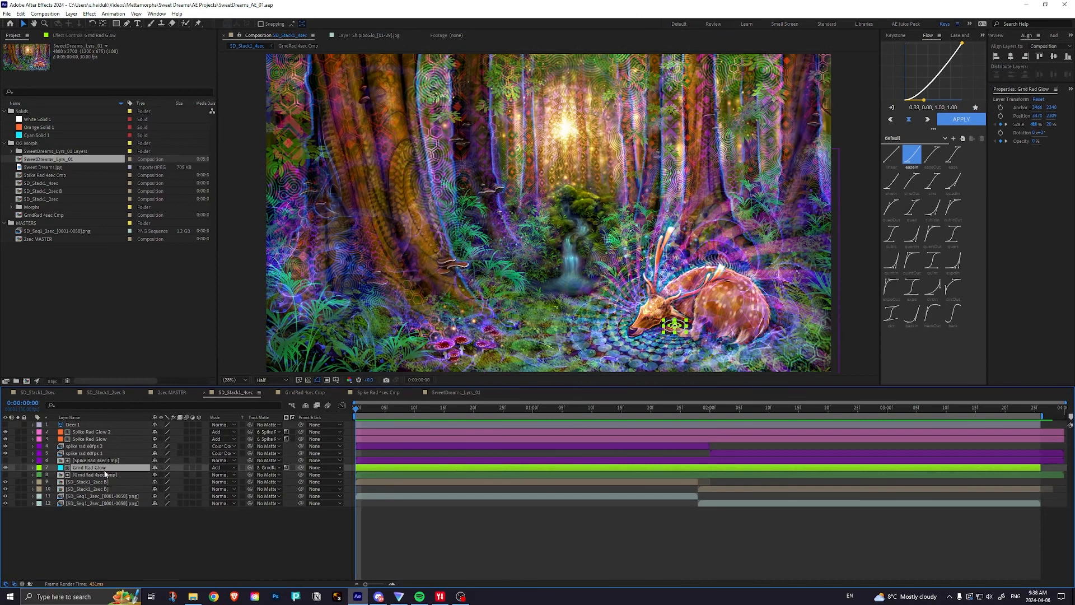
pyautogui.click(90, 482)
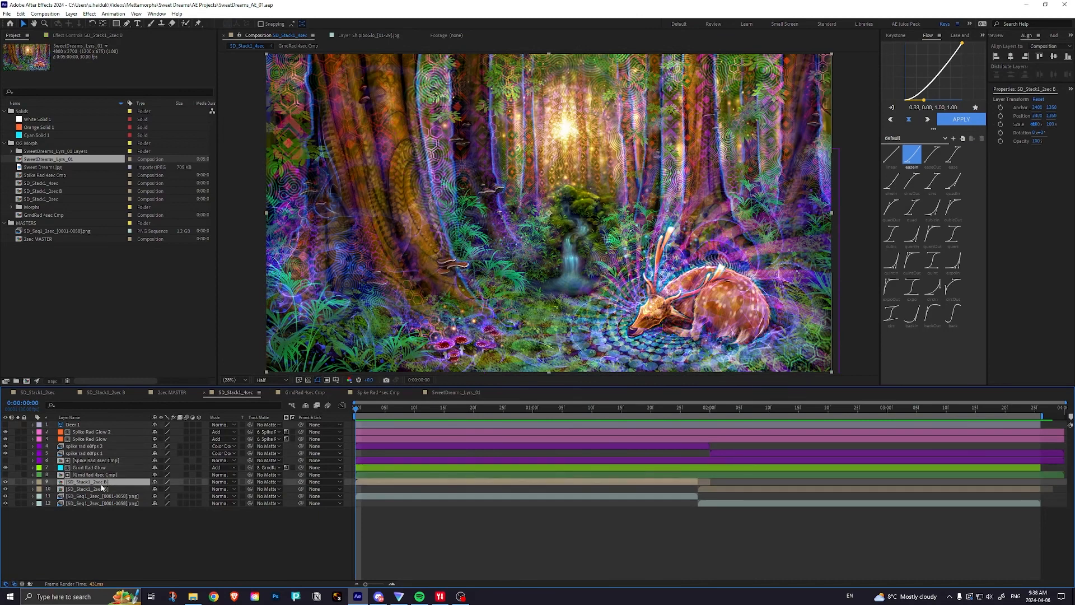
pyautogui.click(85, 463)
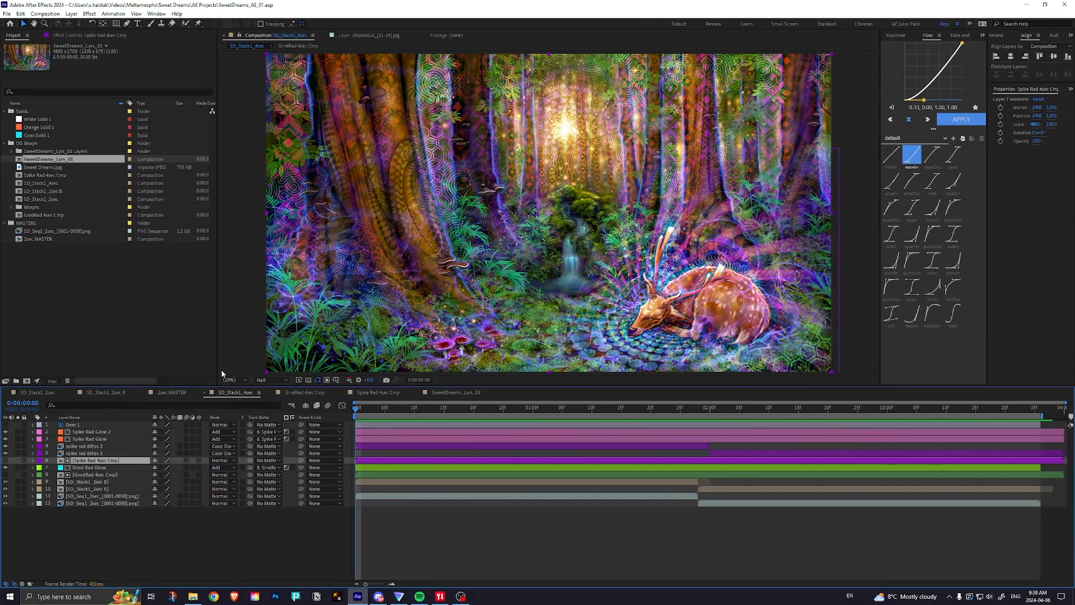
# Step: Open the Spike Rad 4sec Cmp precomp, check its Deer Rad Dots and spike rad layers, and preview the playback
pyautogui.doubleClick(63, 461)
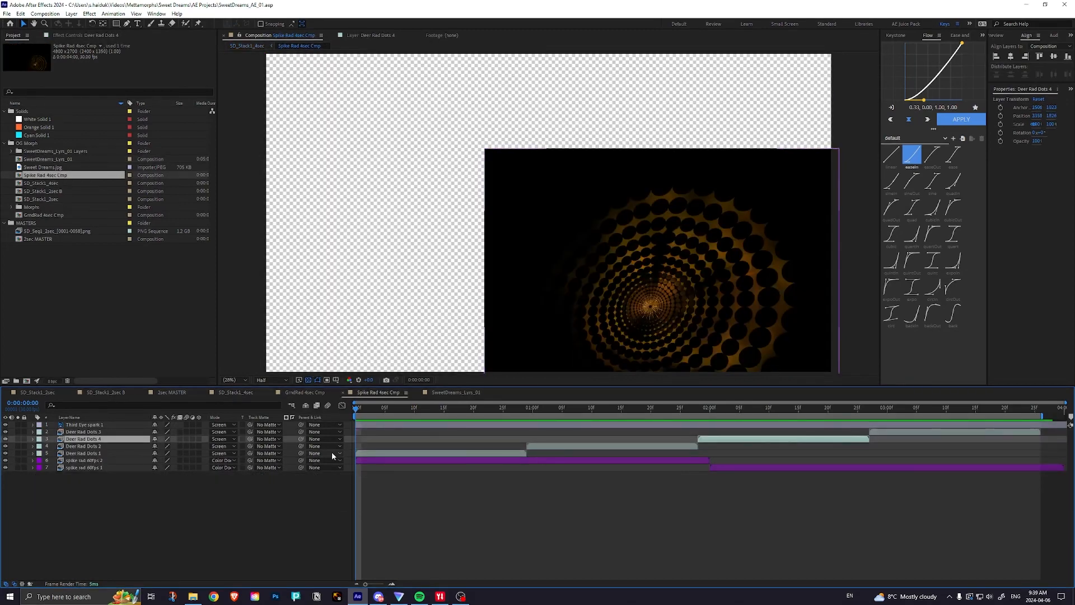
pyautogui.moveTo(357, 409); pyautogui.dragTo(364, 457)
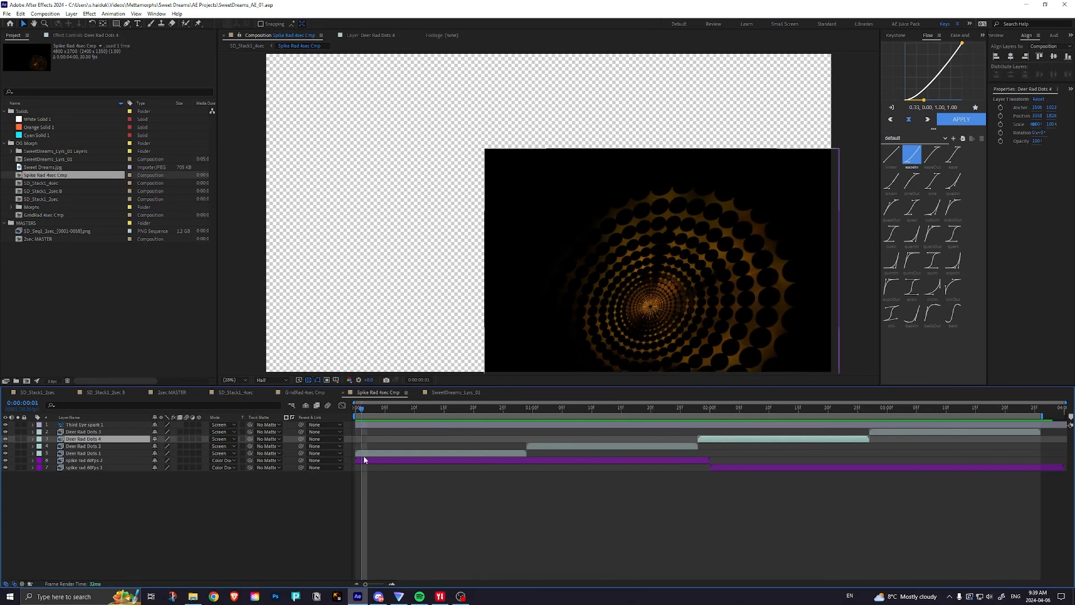
pyautogui.click(364, 456)
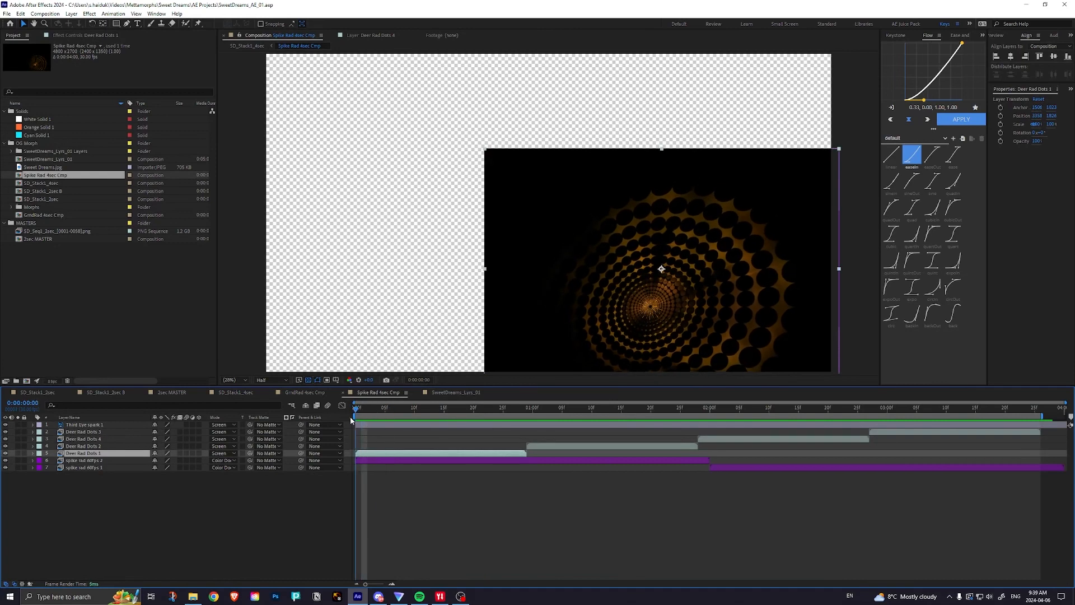
pyautogui.click(368, 460)
pyautogui.click(359, 409)
pyautogui.press('space')
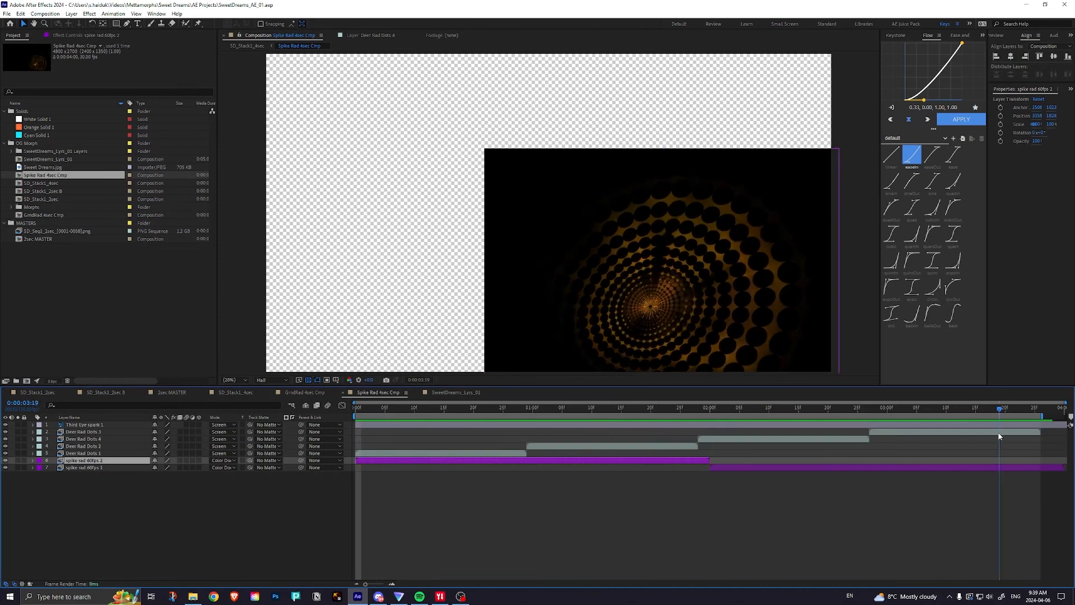
pyautogui.press('space')
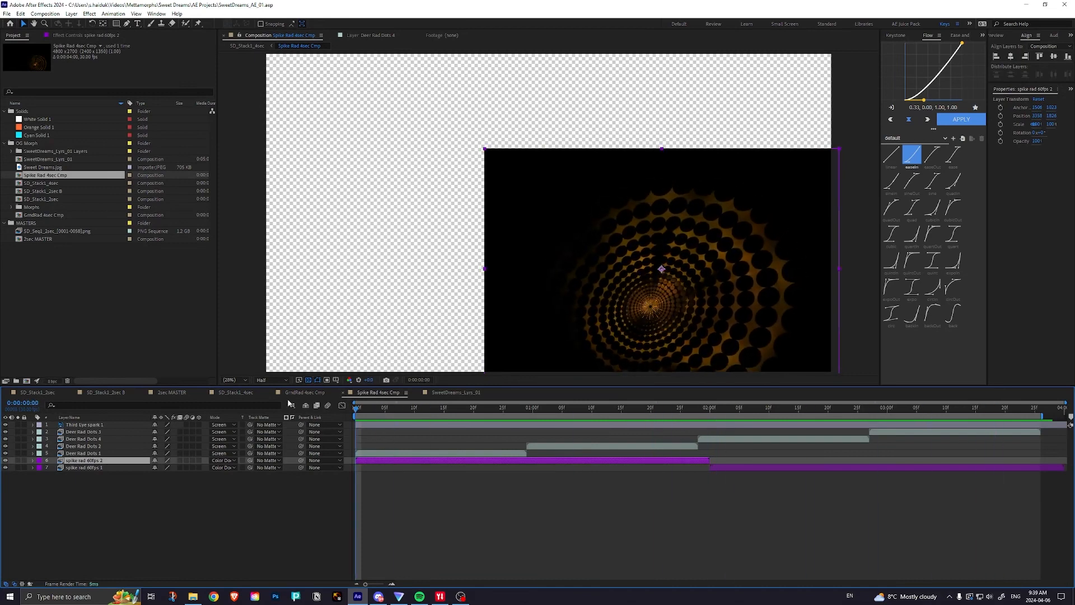
# Step: In SD_Stack1_4sec, solo the Spike Rad Glow and Spike Rad Glow 2 layers and scrub through the expanding rings
pyautogui.click(236, 392)
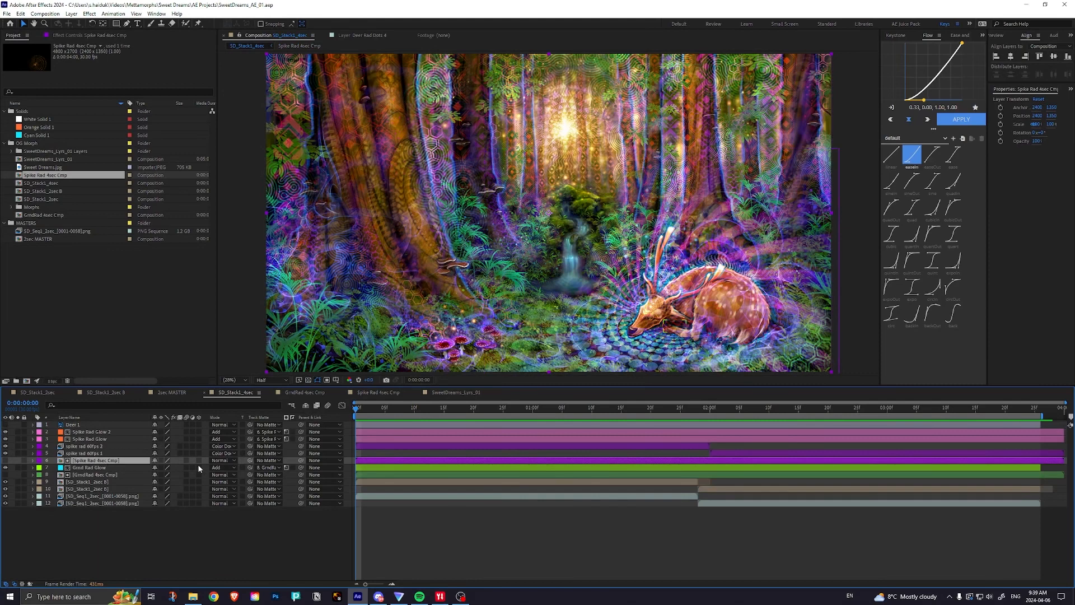
pyautogui.click(87, 454)
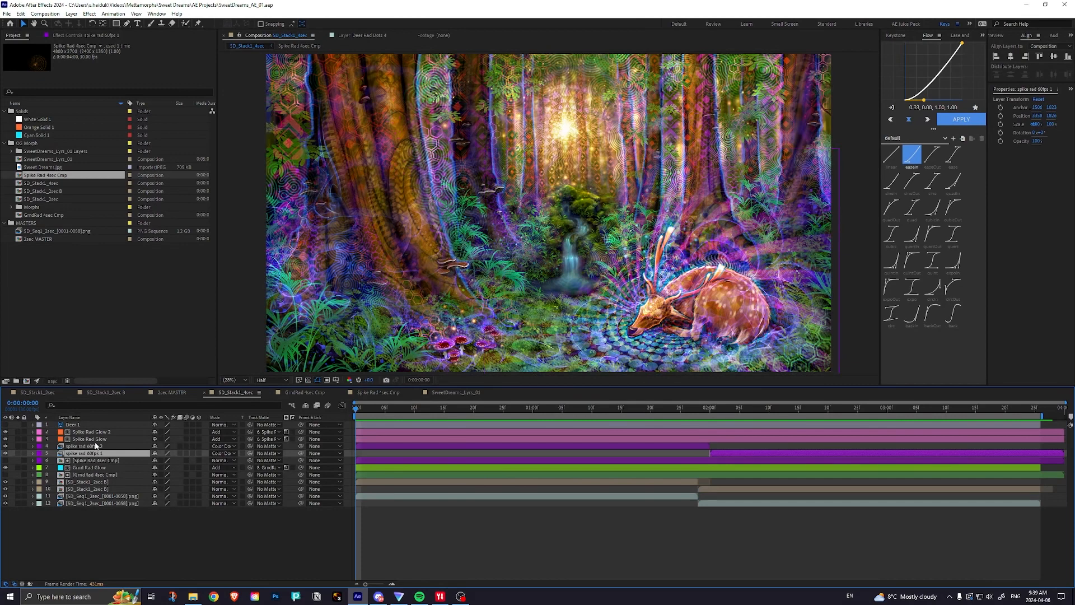
pyautogui.click(98, 439)
pyautogui.click(103, 433)
pyautogui.click(17, 431)
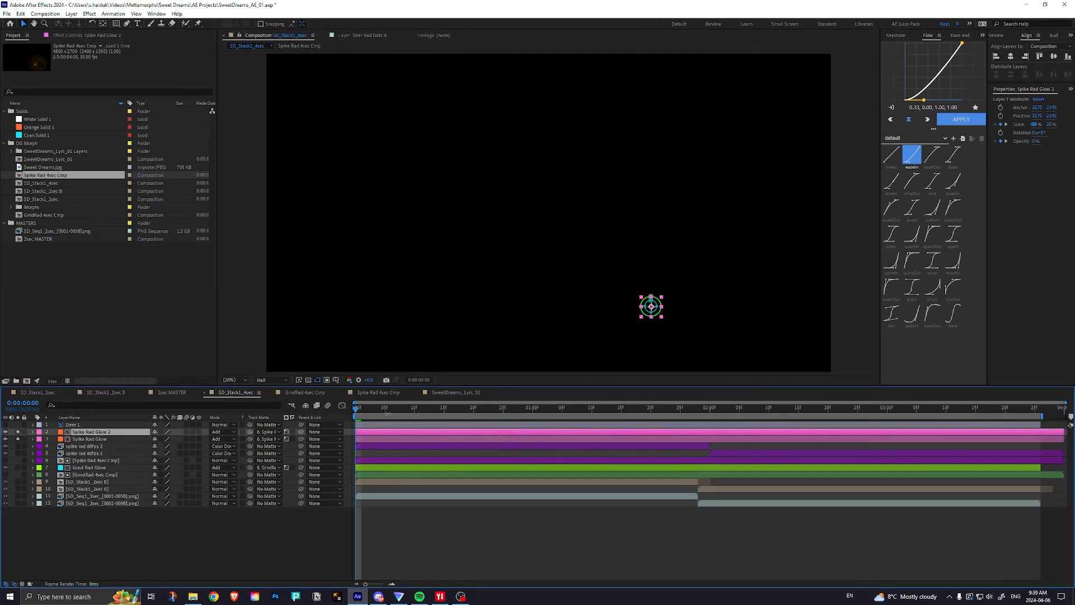
pyautogui.moveTo(369, 409); pyautogui.dragTo(591, 414)
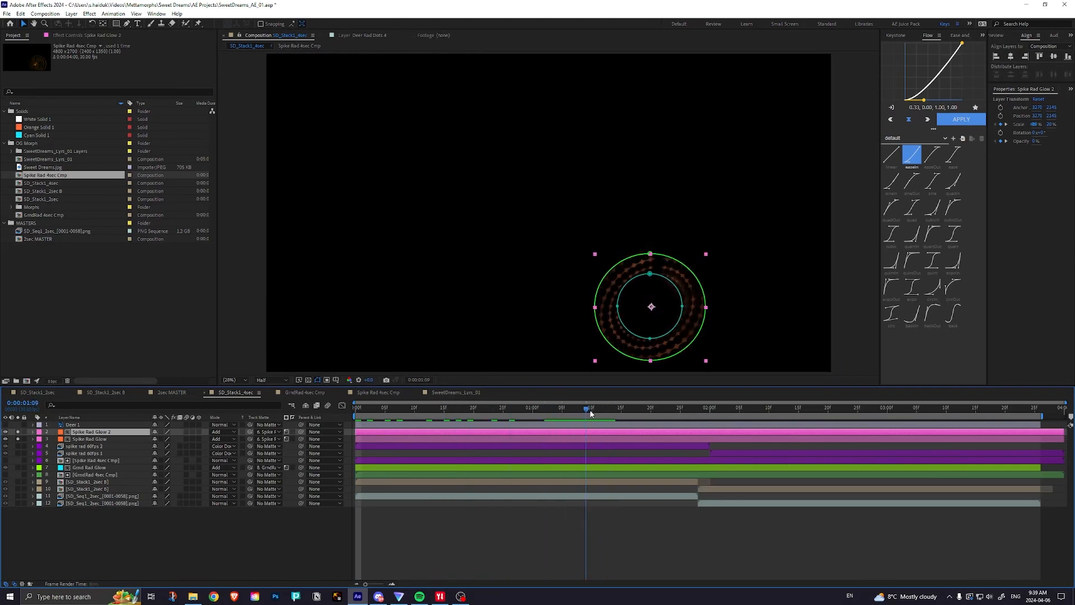
# Step: Switch the track mattes of both Spike Rad Glow layers to Alpha Matte and preview the glow rings
pyautogui.click(287, 432)
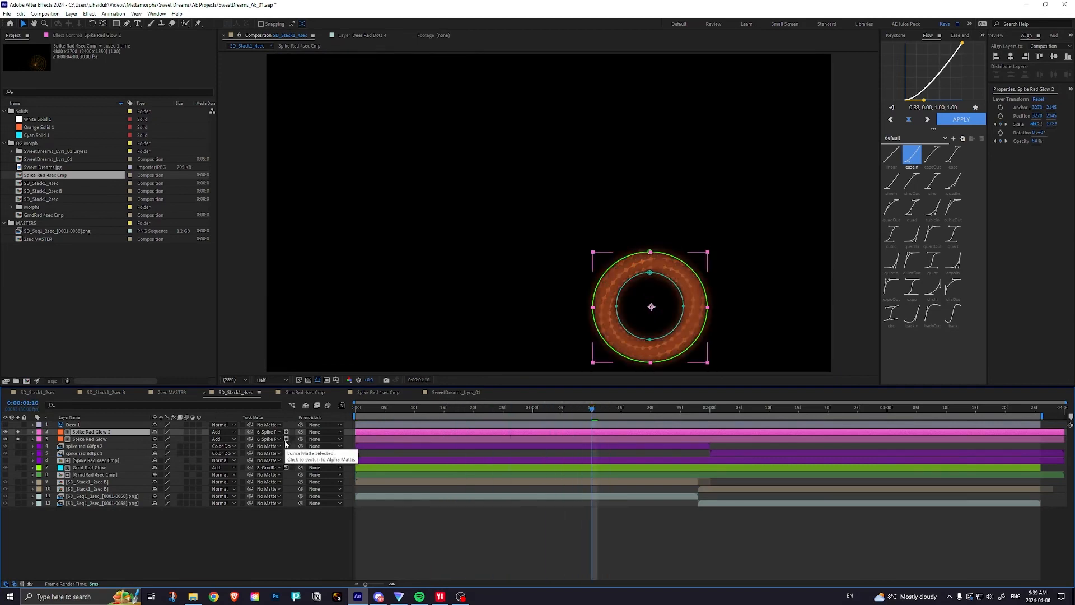
pyautogui.click(286, 443)
pyautogui.moveTo(580, 409); pyautogui.dragTo(455, 409)
pyautogui.press('space')
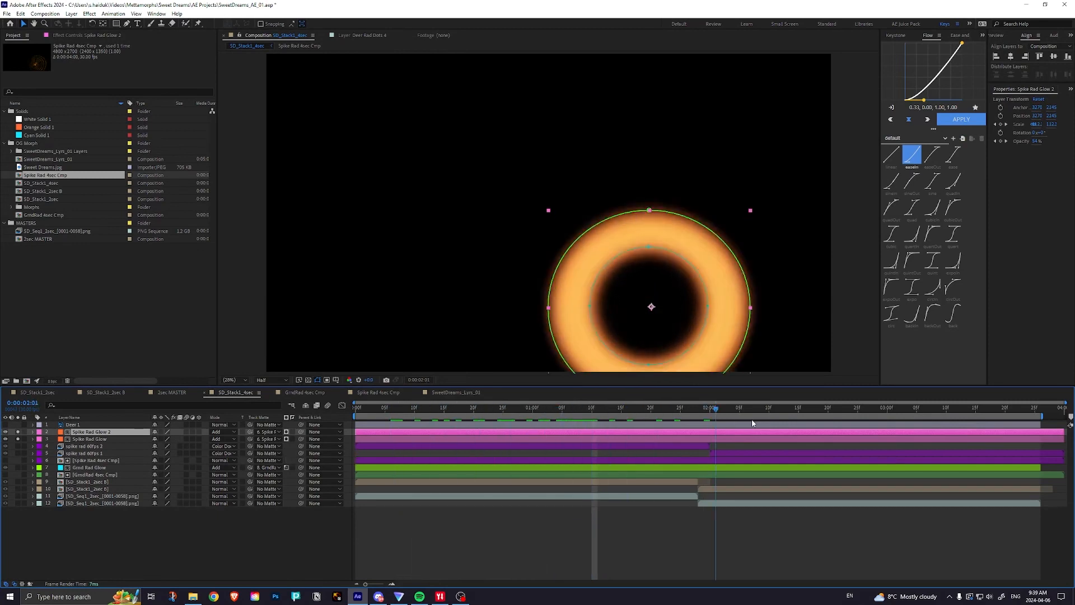
pyautogui.moveTo(749, 432); pyautogui.dragTo(402, 435)
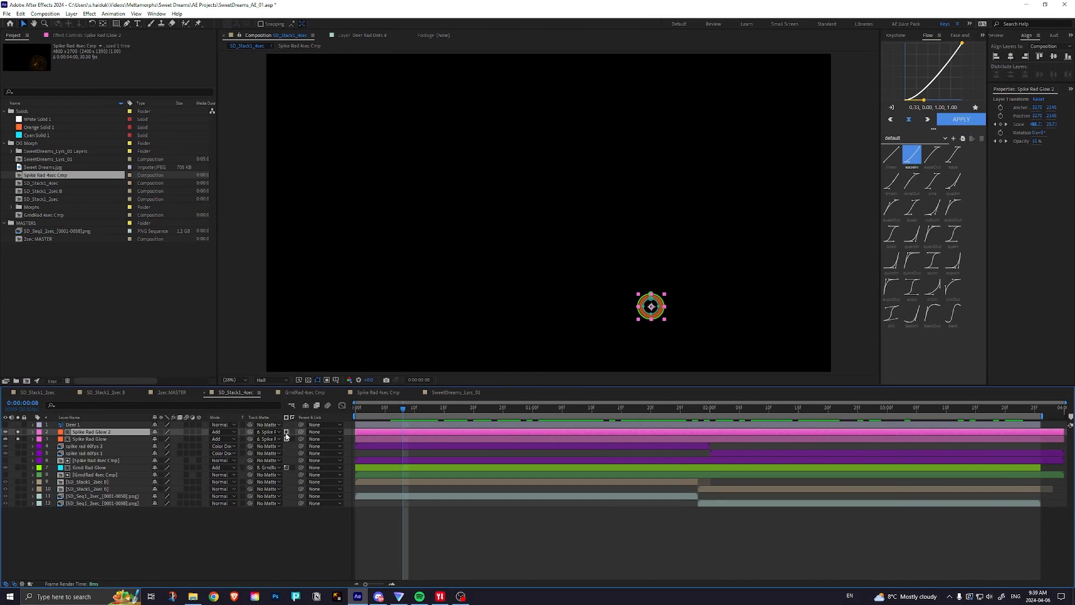
# Step: Restore Luma Matte on both Spike Rad Glow layers, scrub through the result, and select the Spike Rad 4sec Cmp matte layer
pyautogui.click(286, 438)
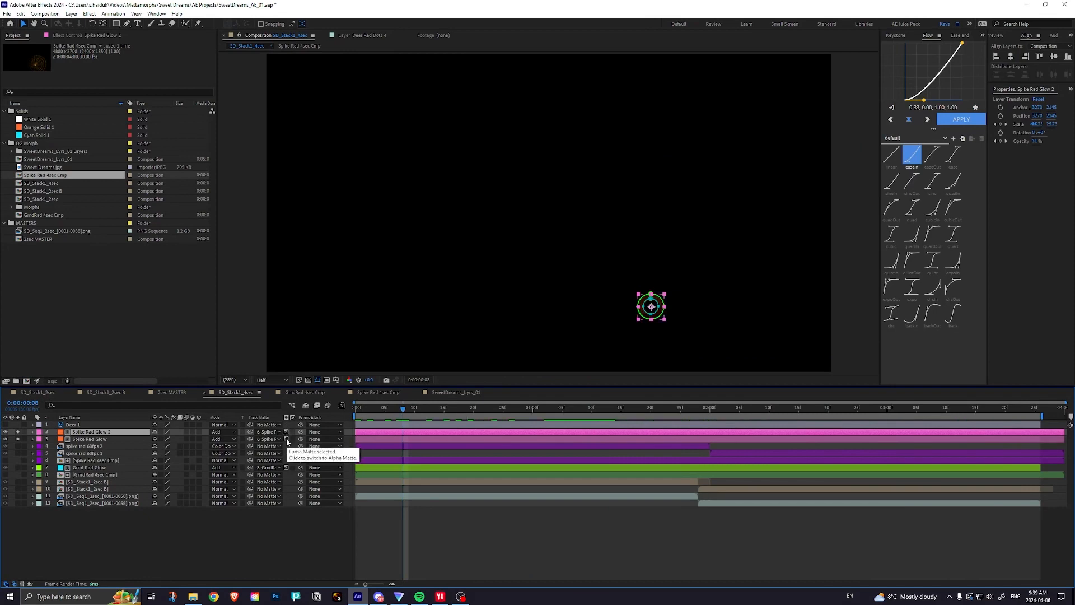
pyautogui.moveTo(403, 408); pyautogui.dragTo(687, 419)
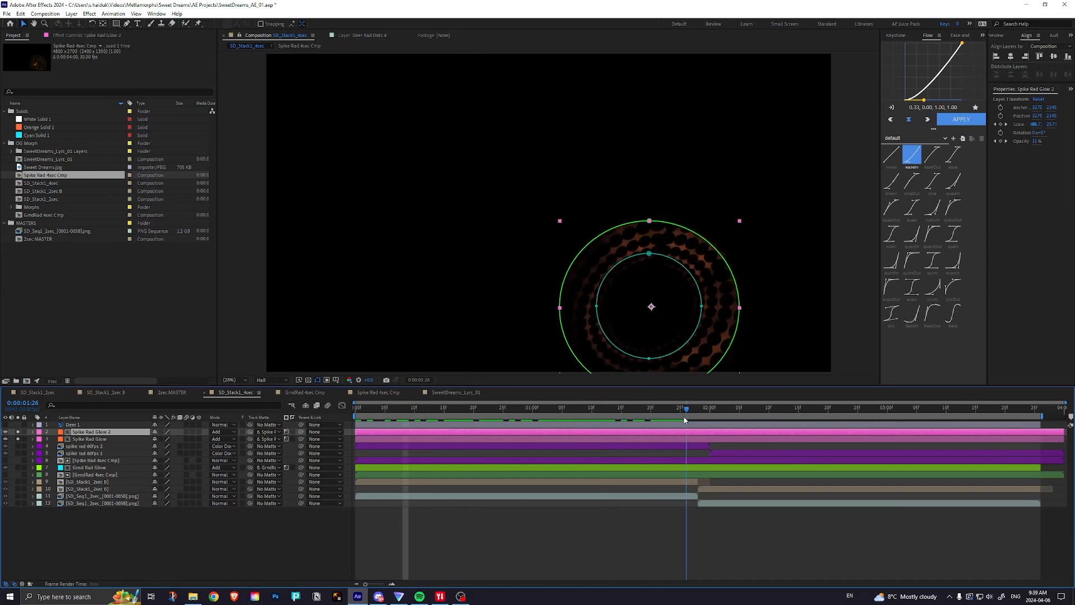
pyautogui.click(89, 461)
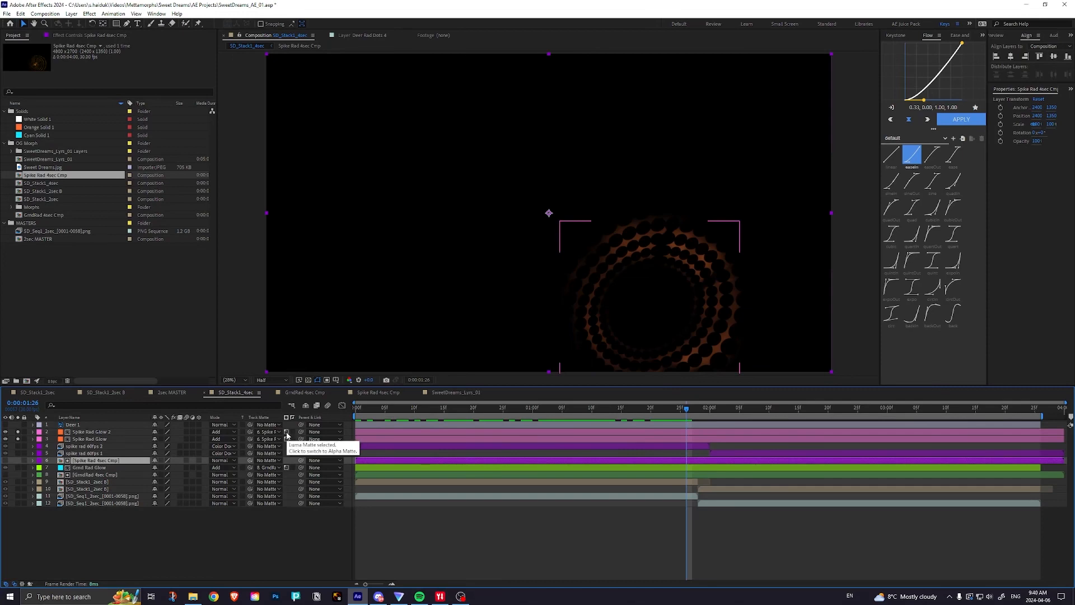
# Step: Turn off solo on both Spike Rad Glow layers, check the two spike rad 60fps layers, and scrub through the full composite
pyautogui.click(18, 432)
pyautogui.click(18, 439)
pyautogui.moveTo(390, 411); pyautogui.dragTo(637, 417)
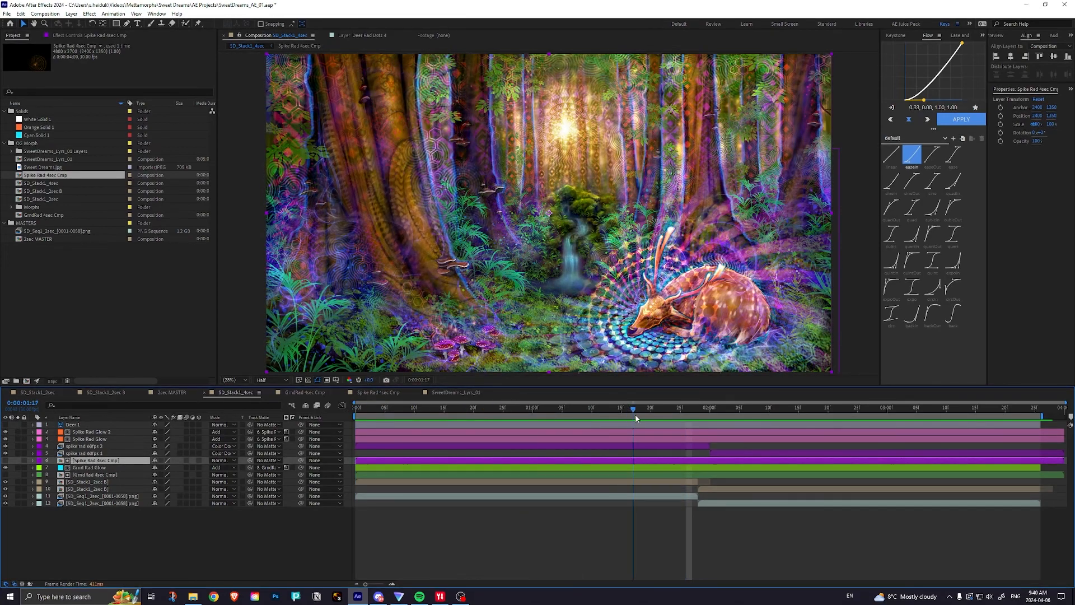
pyautogui.click(94, 447)
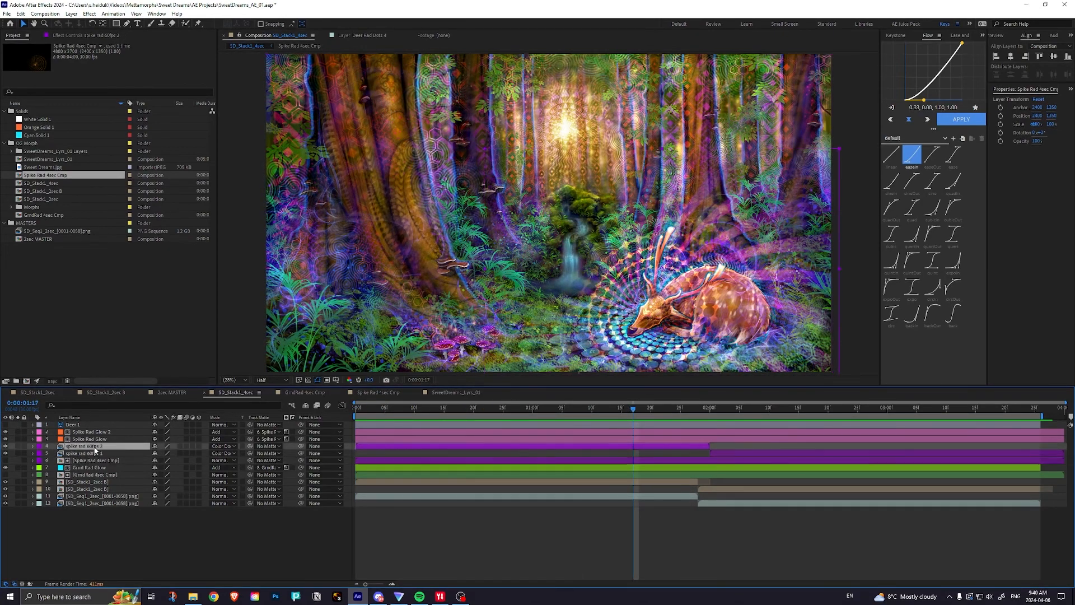
pyautogui.click(92, 454)
pyautogui.click(92, 447)
pyautogui.moveTo(359, 411); pyautogui.dragTo(288, 430)
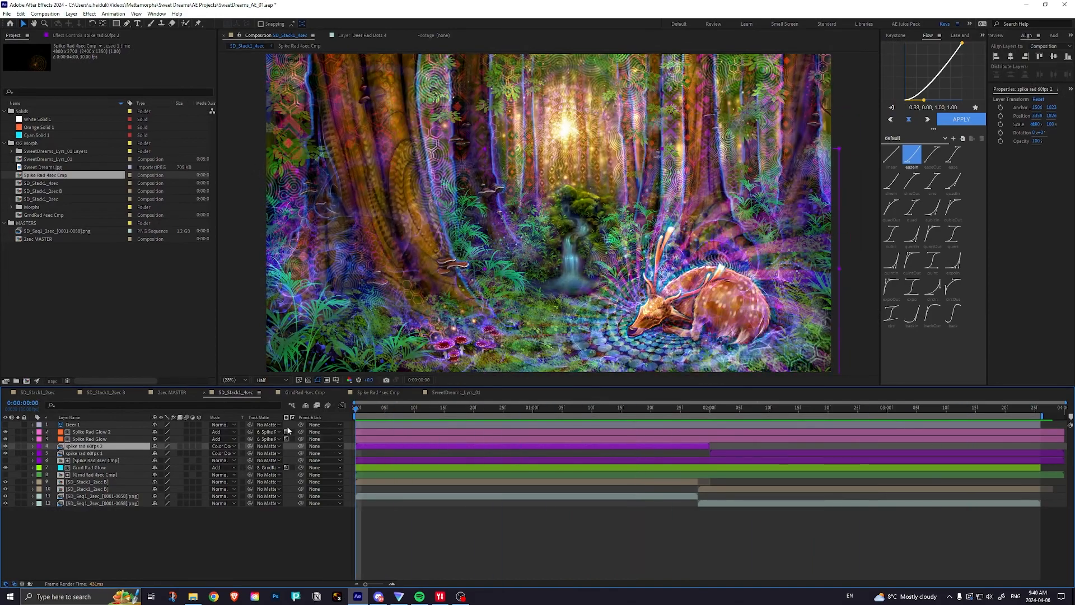
# Step: Solo the Grnd Rad Glow layer and preview its expanding ring from the start of the timeline
pyautogui.click(89, 475)
pyautogui.click(85, 468)
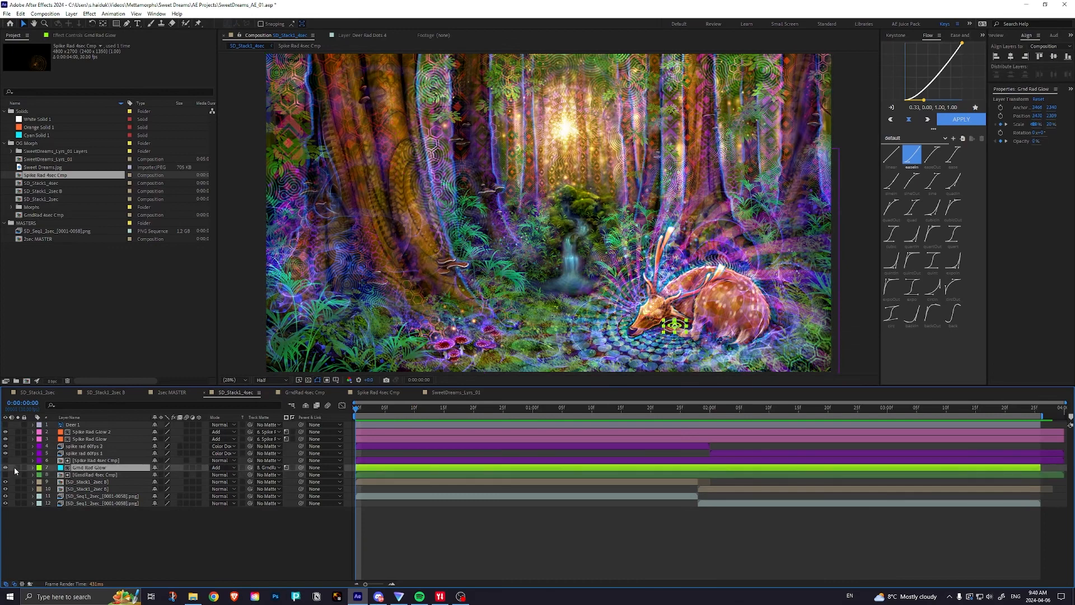
pyautogui.click(17, 468)
pyautogui.press('space')
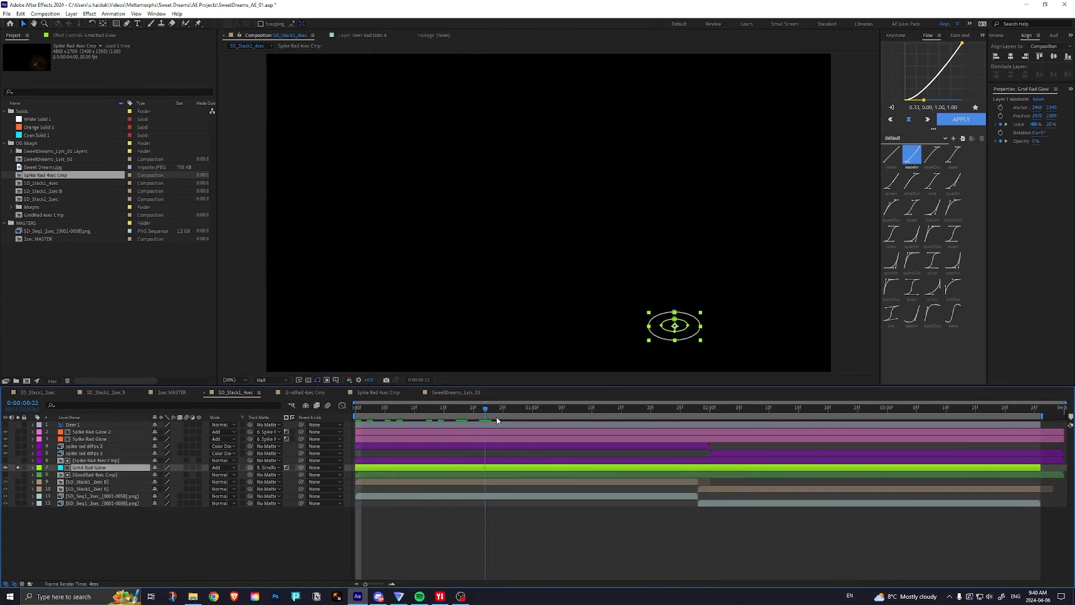
pyautogui.click(620, 521)
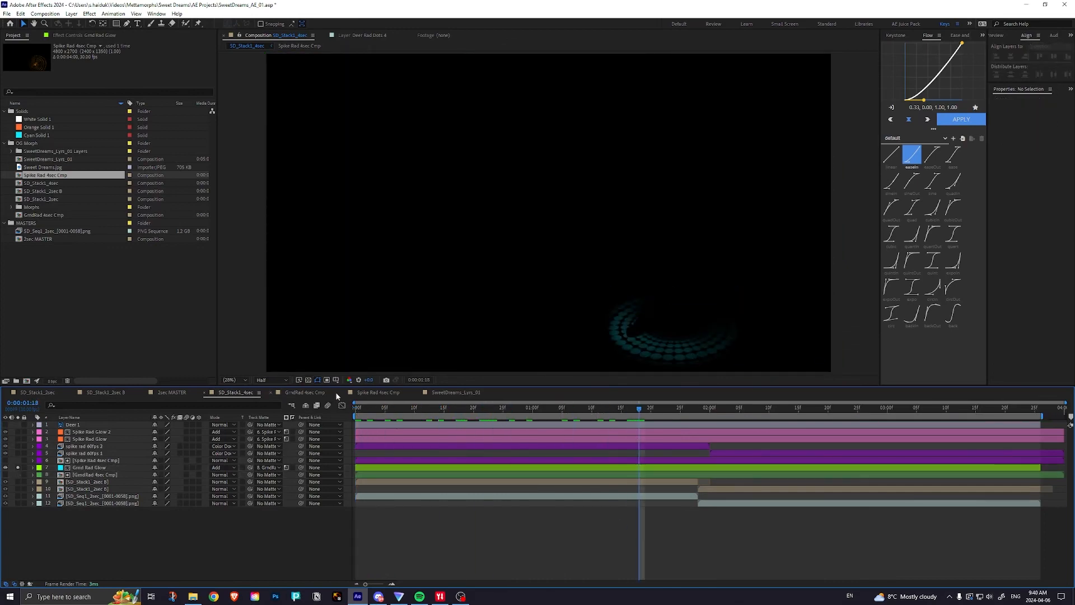
# Step: Scrub the soloed ground glow and compare its track matte as Alpha Matte, then restore Luma Matte
pyautogui.moveTo(584, 411); pyautogui.dragTo(644, 442)
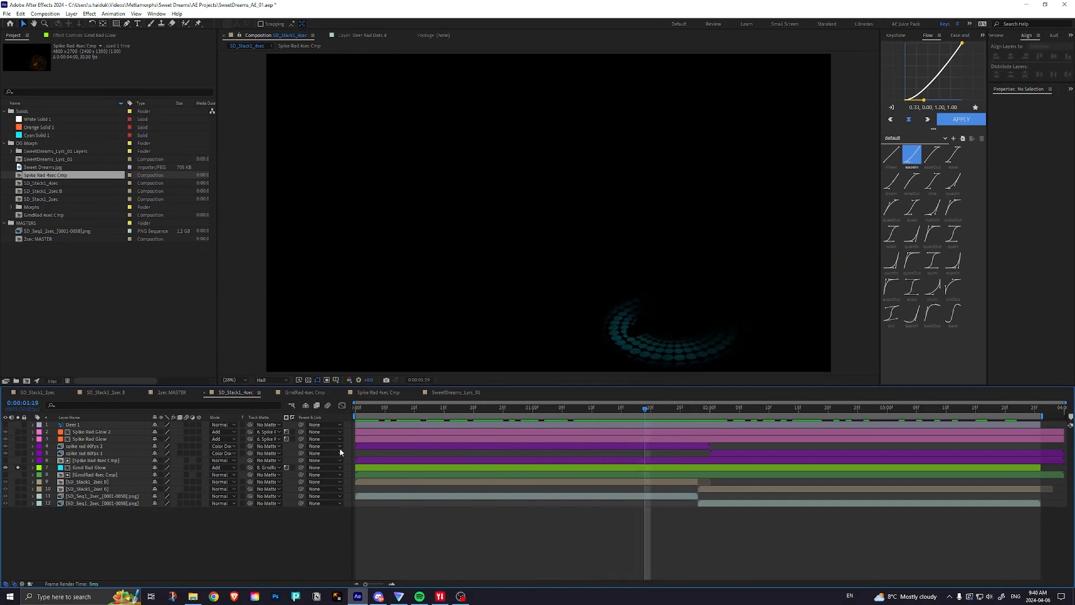
pyautogui.click(286, 468)
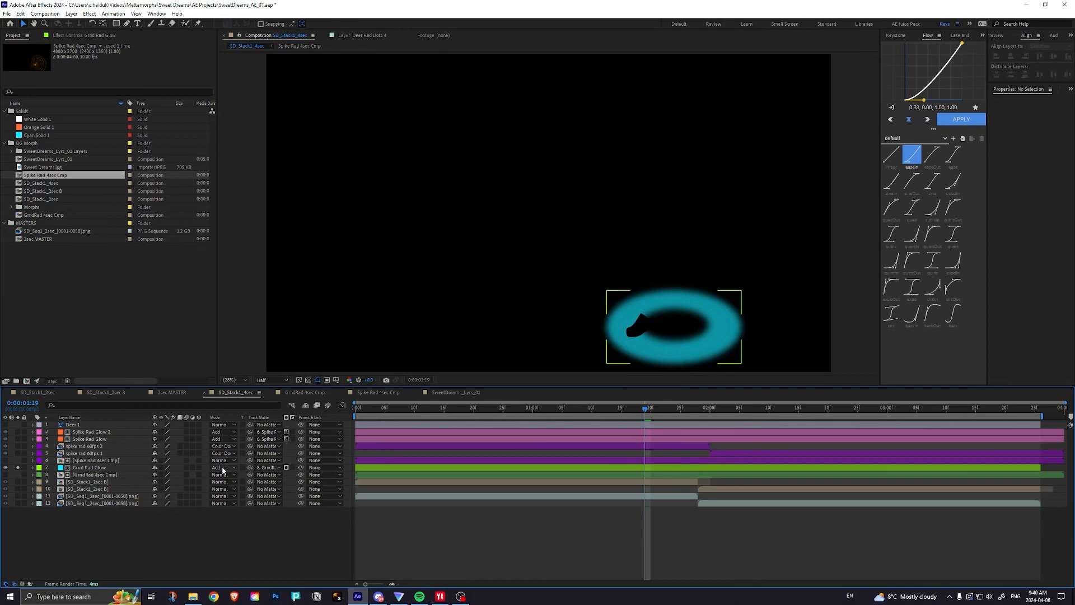
pyautogui.click(286, 467)
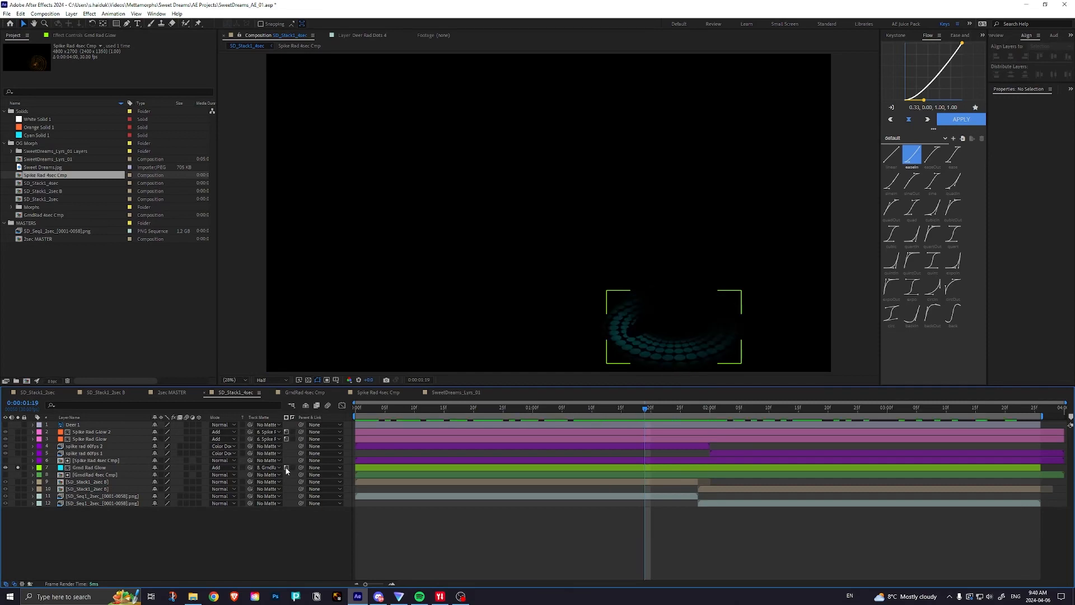
# Step: Open the GrndRad 4sec Cmp matte precomp, preview its ground dots, and return to SD_Stack1_4sec
pyautogui.click(83, 476)
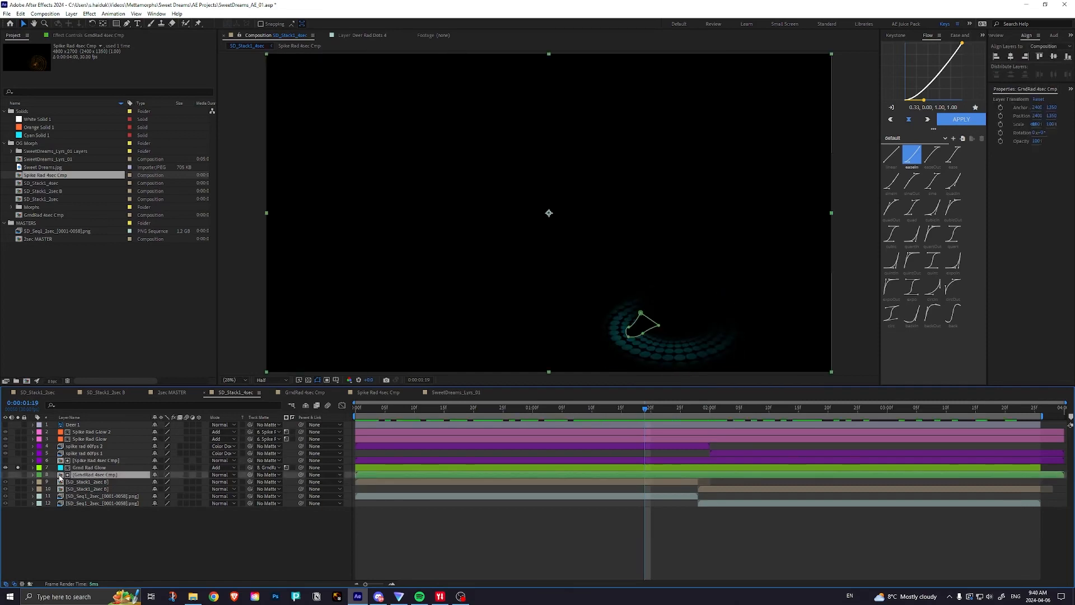
pyautogui.doubleClick(60, 476)
pyautogui.press('space')
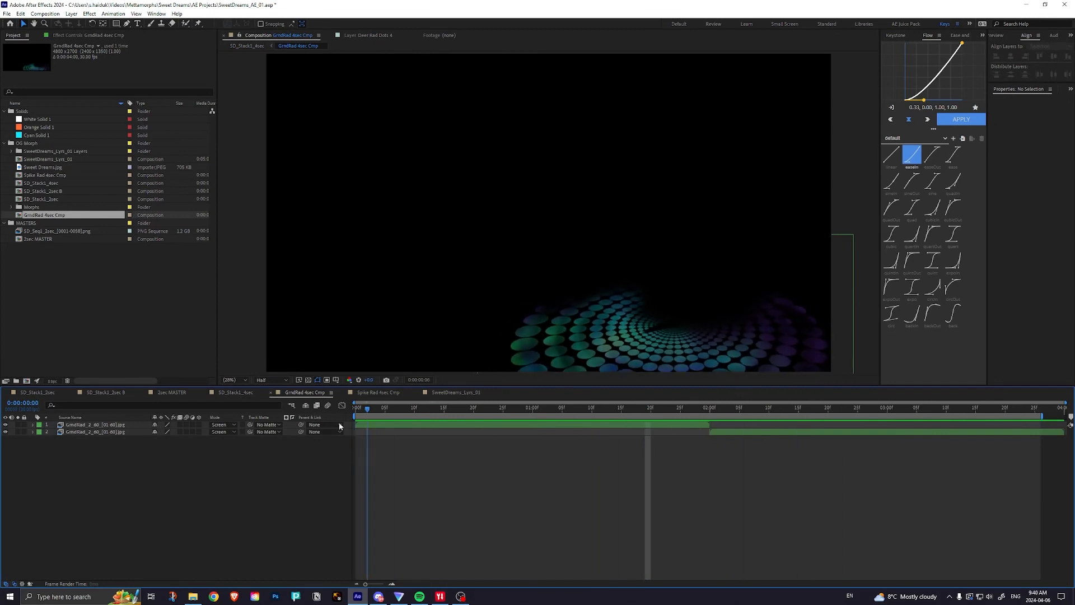
pyautogui.click(356, 408)
pyautogui.click(233, 394)
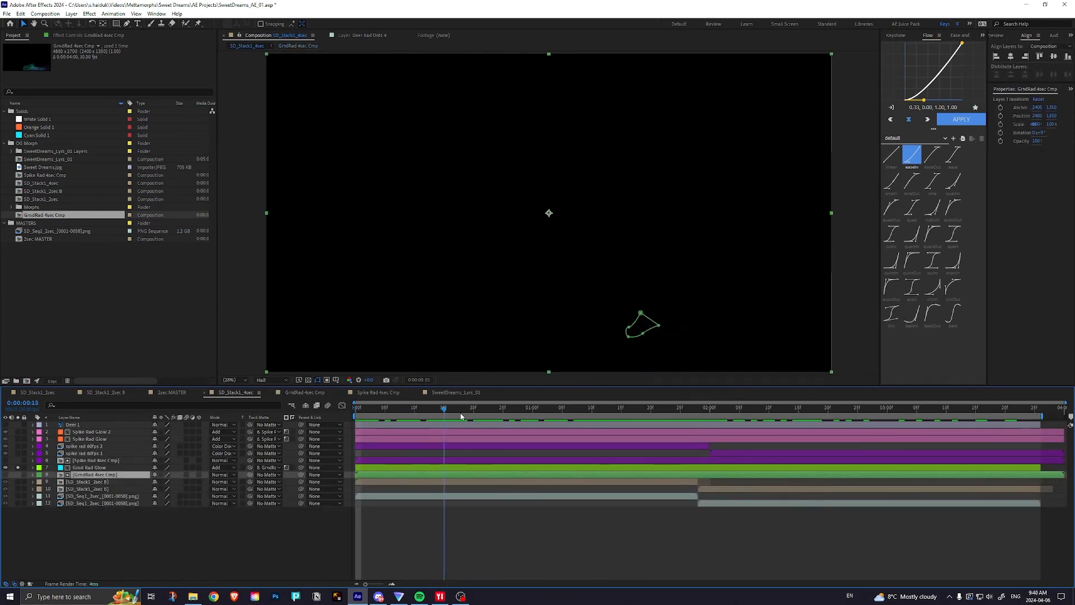
# Step: Preview the luma-matted ground glow, then turn off solo on the Grnd Rad Glow layer
pyautogui.press('space')
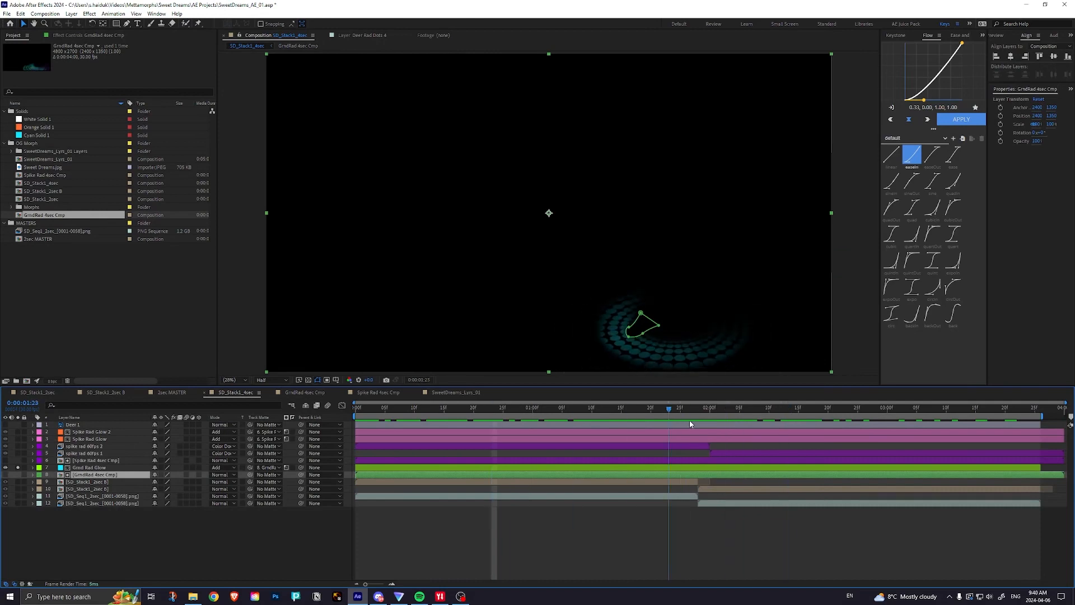
pyautogui.moveTo(744, 425); pyautogui.dragTo(667, 424)
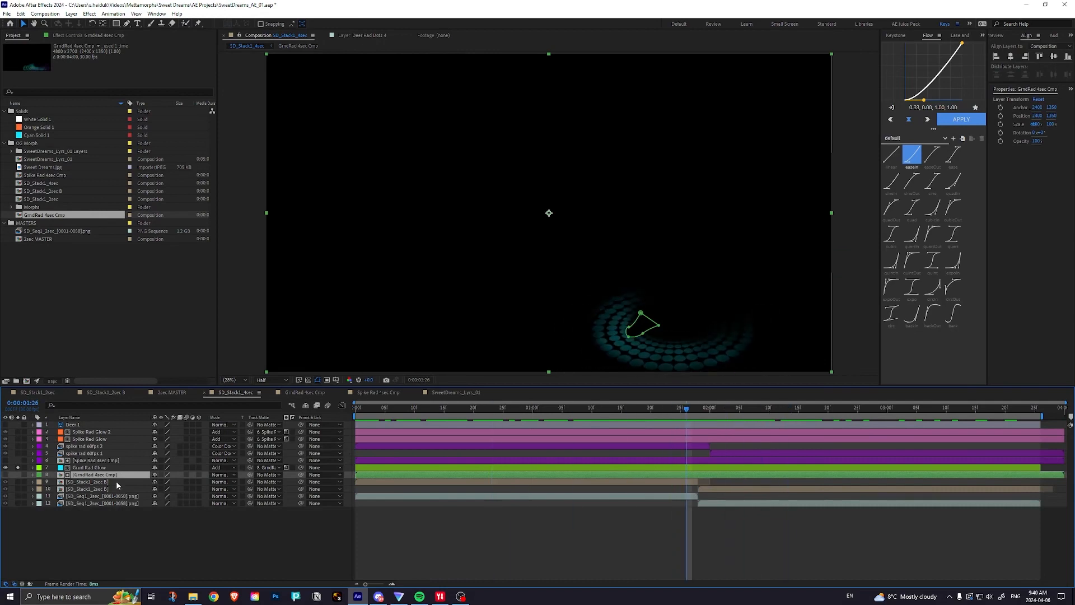
pyautogui.click(17, 467)
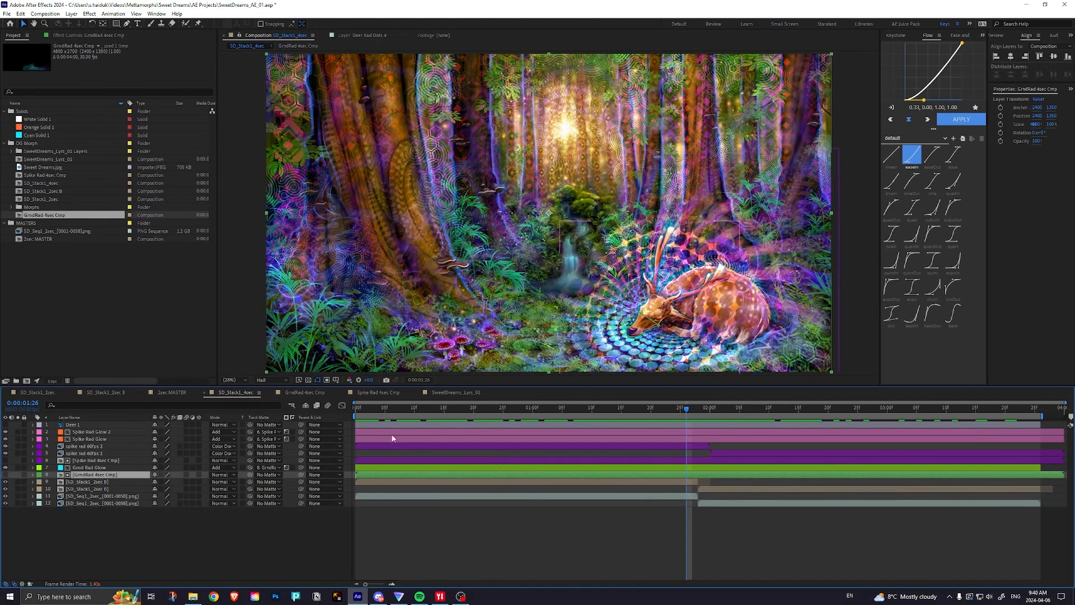
# Step: Scrub and preview the full SD_Stack1_4sec composite, inspecting the spike and ground glows around the deer
pyautogui.moveTo(383, 411); pyautogui.dragTo(541, 449)
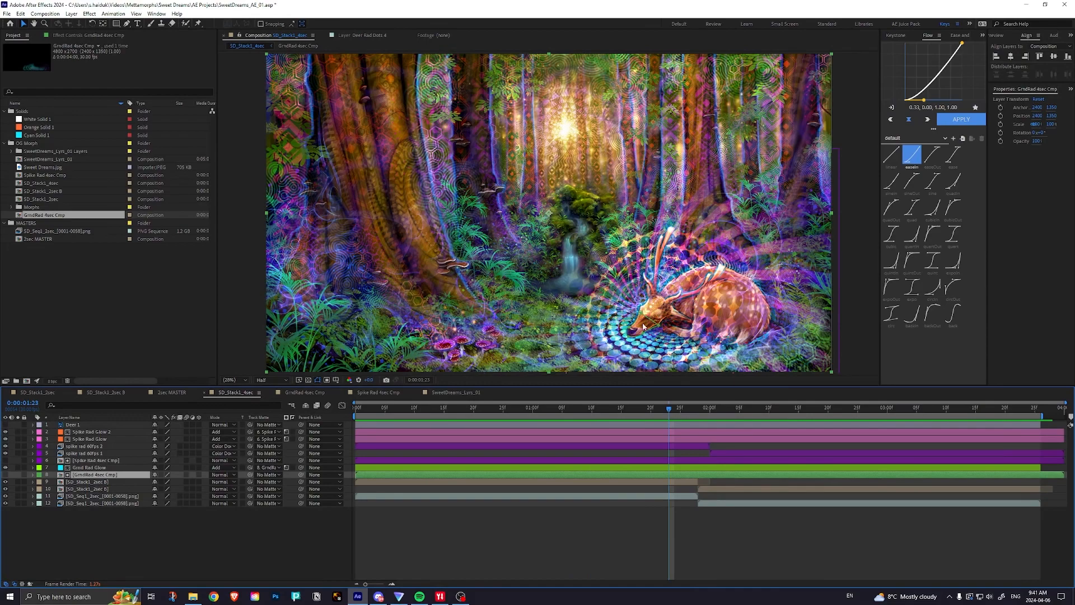
pyautogui.moveTo(615, 408); pyautogui.dragTo(594, 433)
pyautogui.moveTo(539, 412); pyautogui.dragTo(639, 431)
pyautogui.scroll(5, 637, 330)
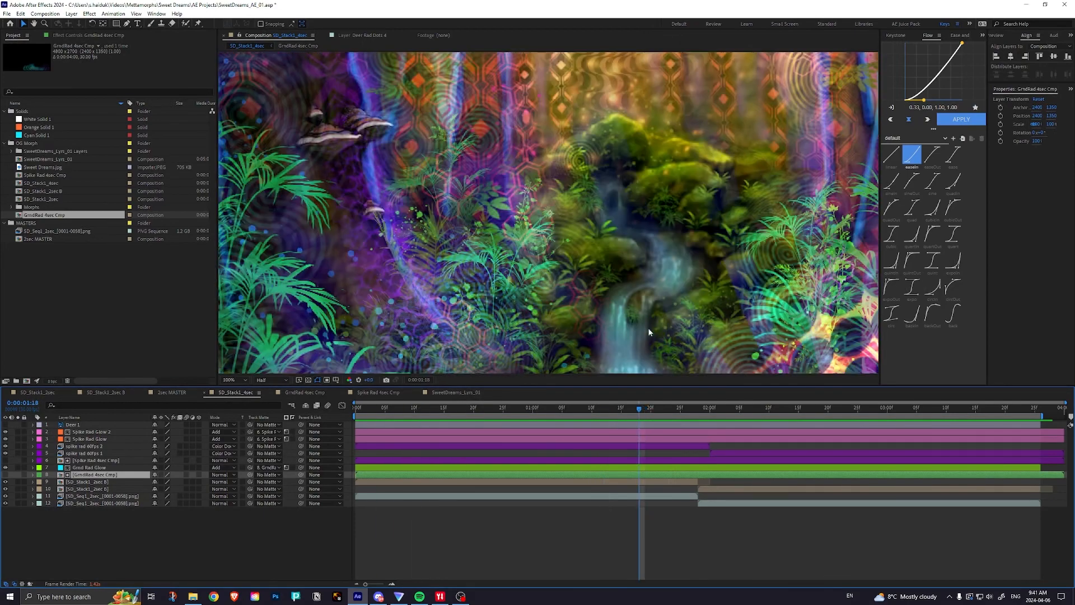
pyautogui.moveTo(724, 280); pyautogui.dragTo(439, 82)
pyautogui.moveTo(631, 366); pyautogui.dragTo(570, 239)
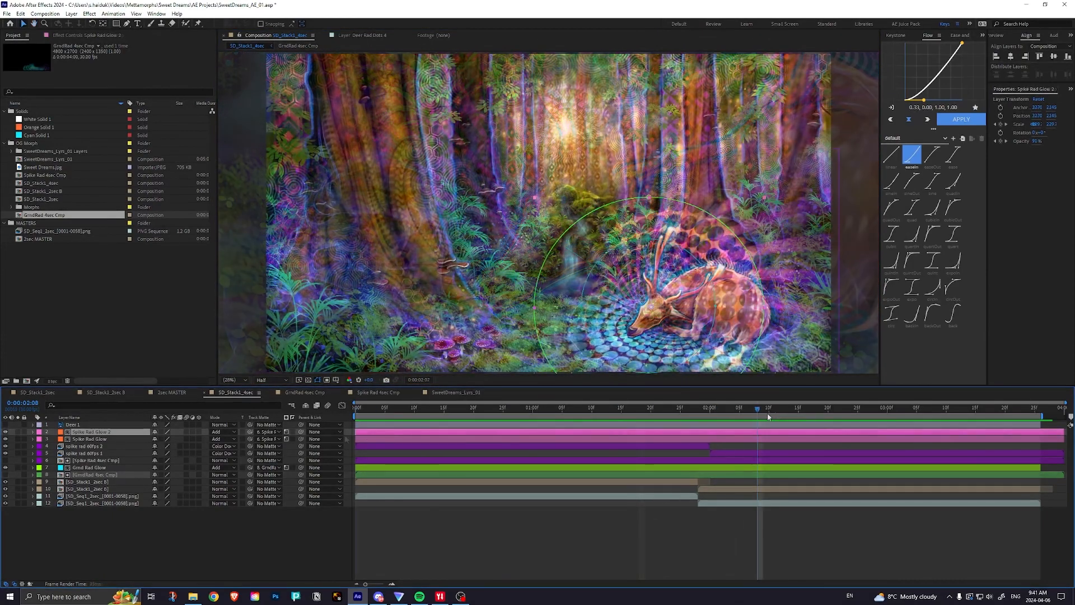
pyautogui.moveTo(767, 412); pyautogui.dragTo(847, 421)
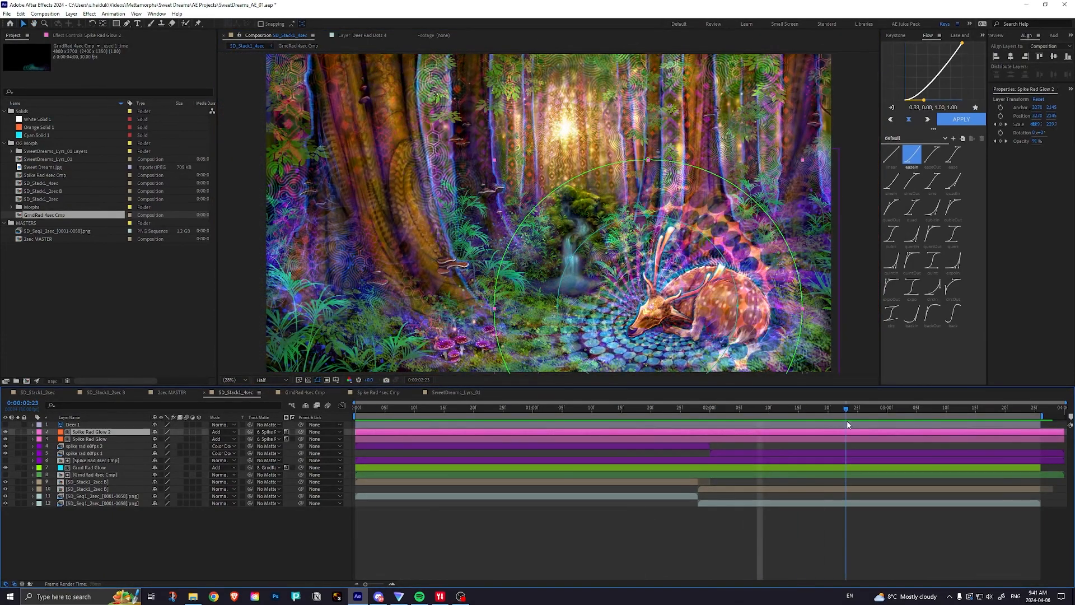
pyautogui.click(574, 553)
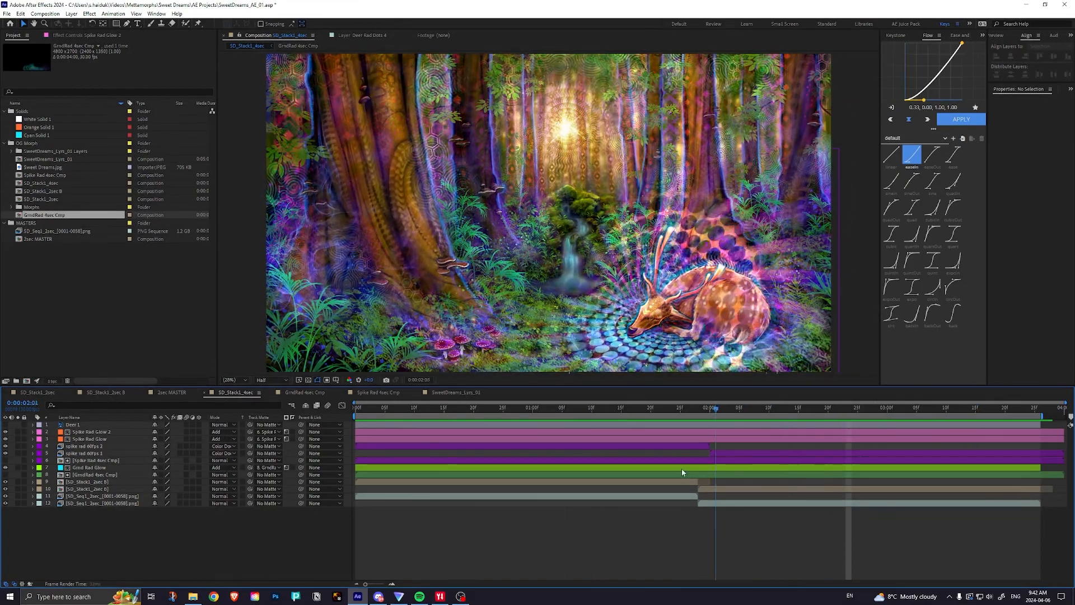
pyautogui.press('space')
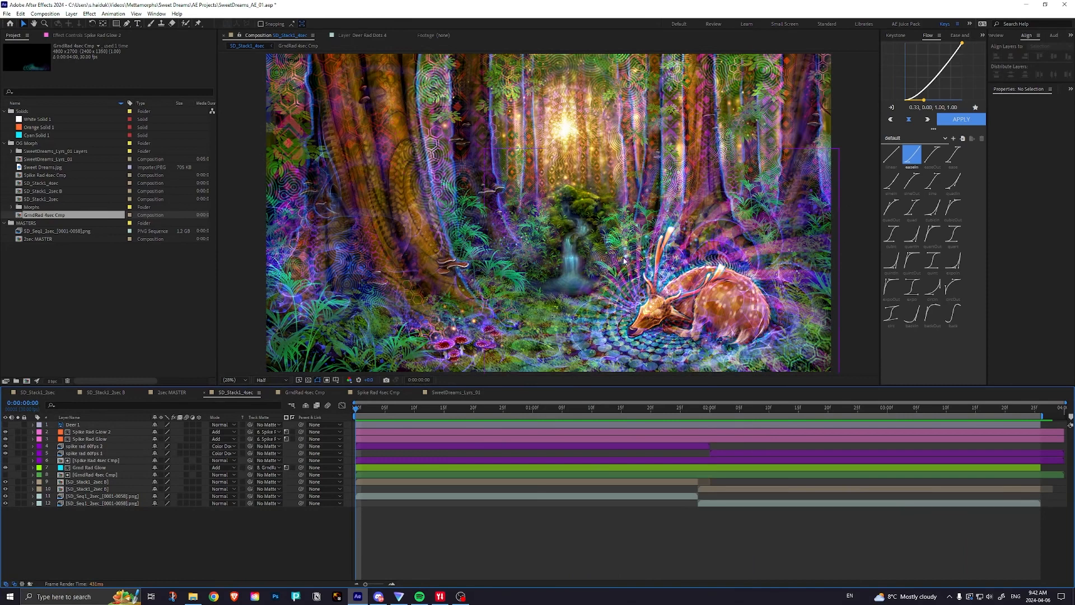
# Step: Bring the Vortex Flat paint 1 layer from SD_Stack1_2sec into SD_Stack1_4sec beneath Deer 1 and check its visibility
pyautogui.click(37, 393)
pyautogui.scroll(-3, 113, 500)
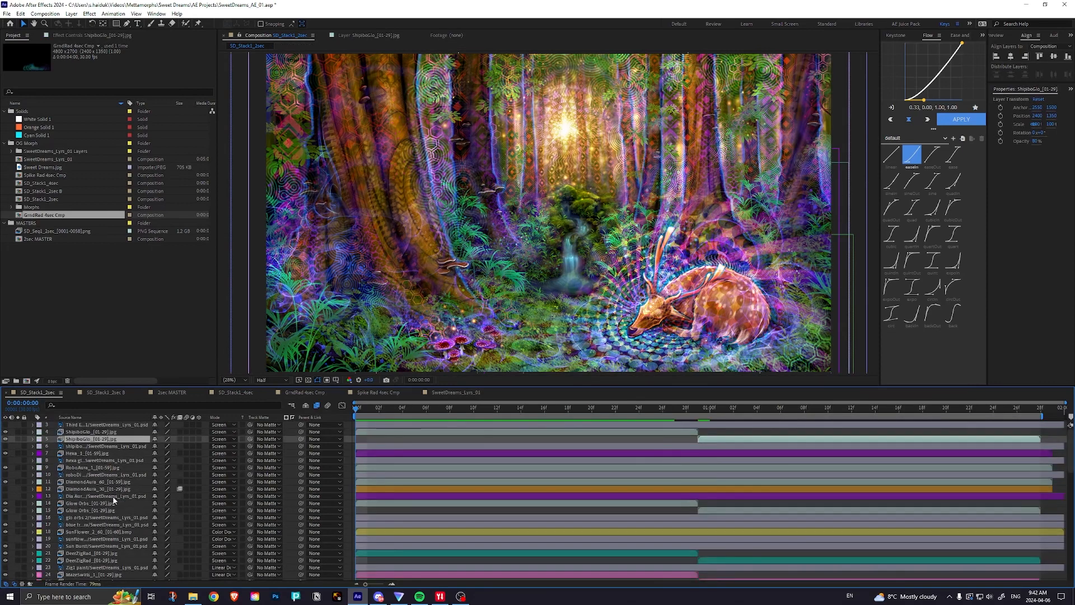
pyautogui.scroll(-8, 114, 501)
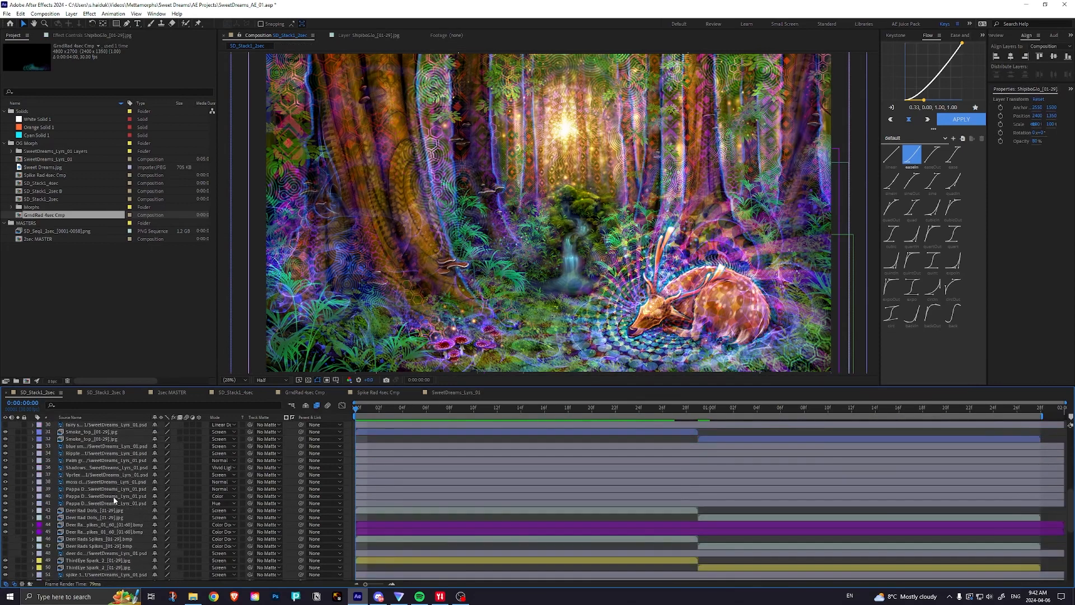
pyautogui.scroll(-5, 114, 500)
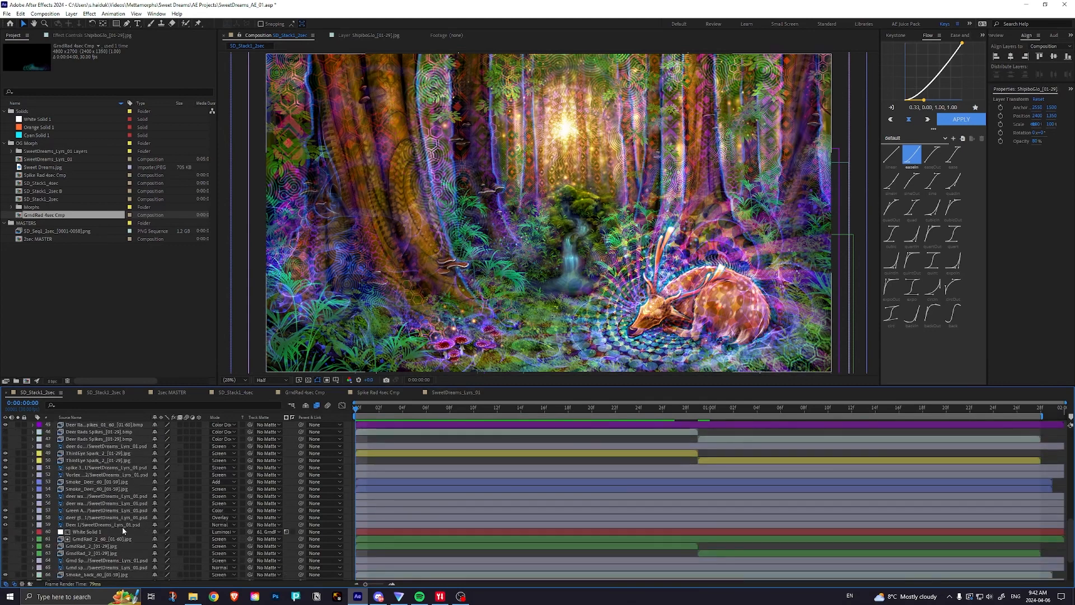
pyautogui.click(236, 392)
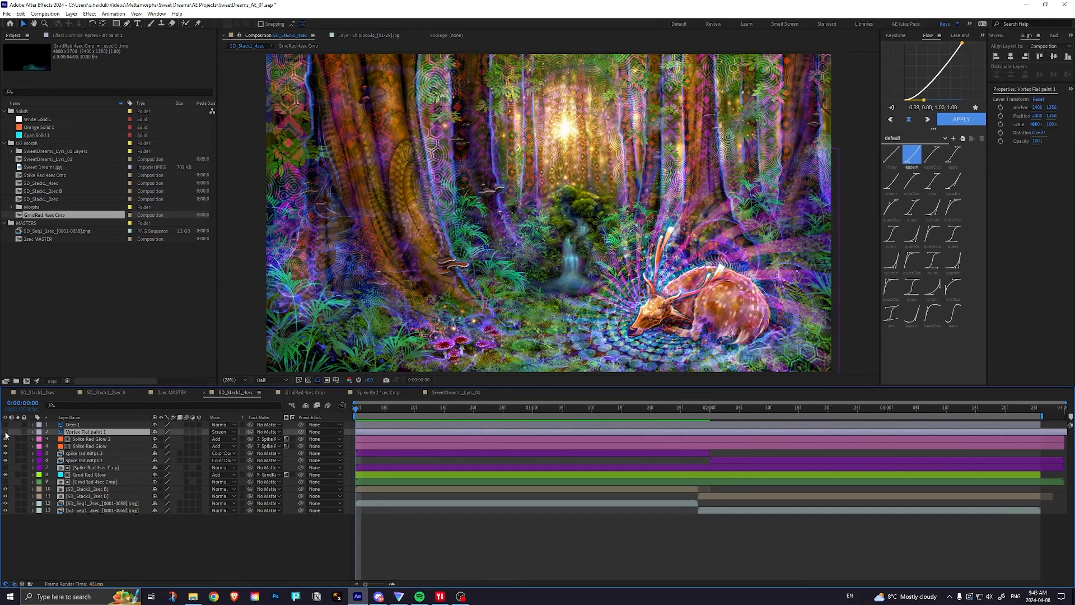
pyautogui.click(6, 433)
pyautogui.click(6, 432)
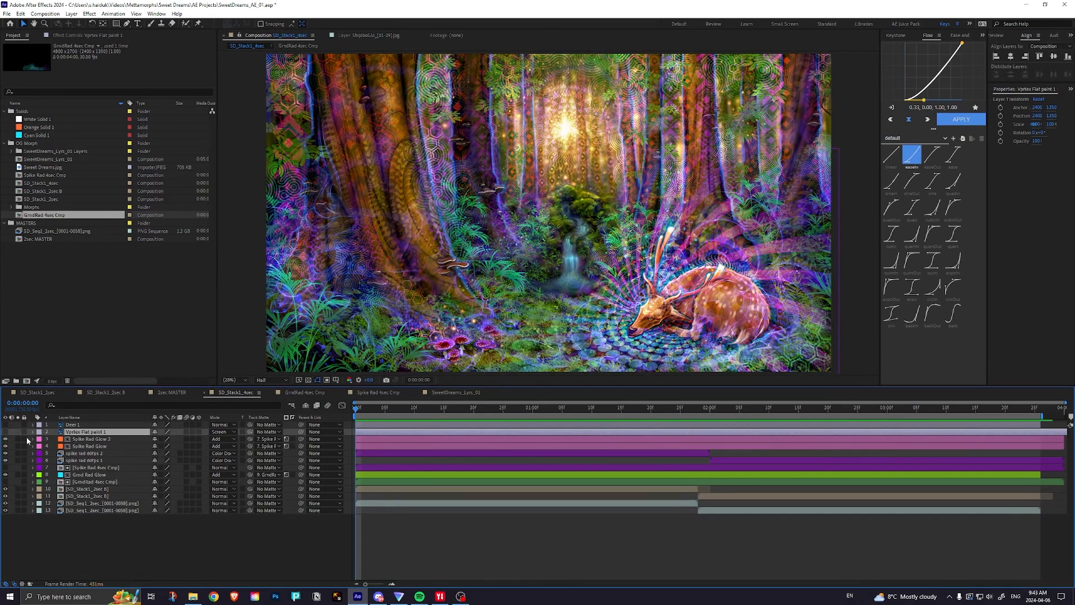
# Step: Duplicate the Spike Rad Glow 2 layer, place the copy above Vortex Flat paint 1, and set its label color to Yellow
pyautogui.click(93, 440)
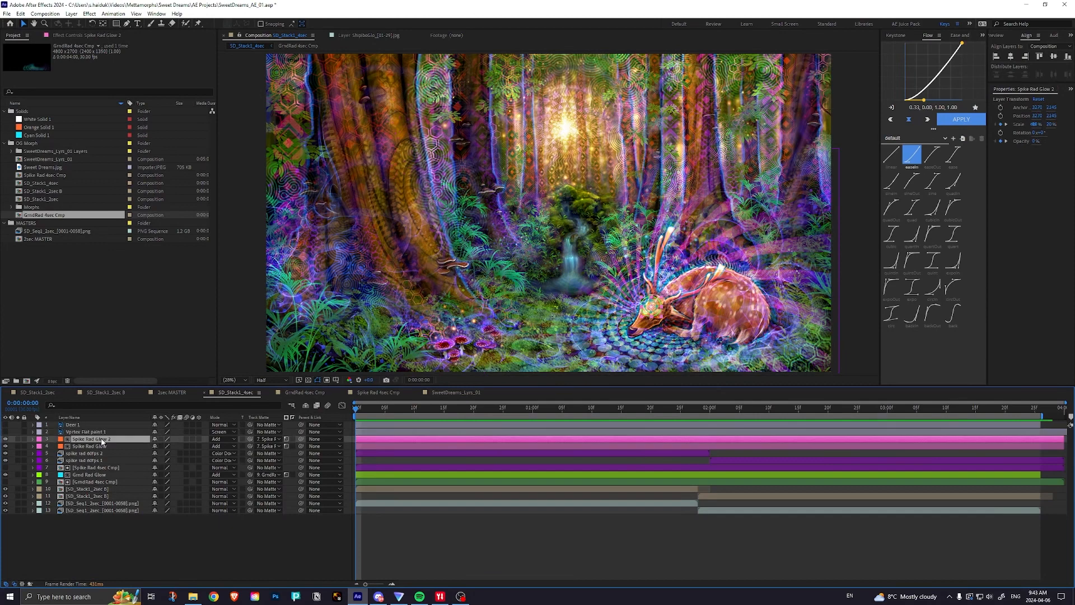
pyautogui.hotkey('ctrl', 'd')
pyautogui.moveTo(106, 441); pyautogui.dragTo(106, 433)
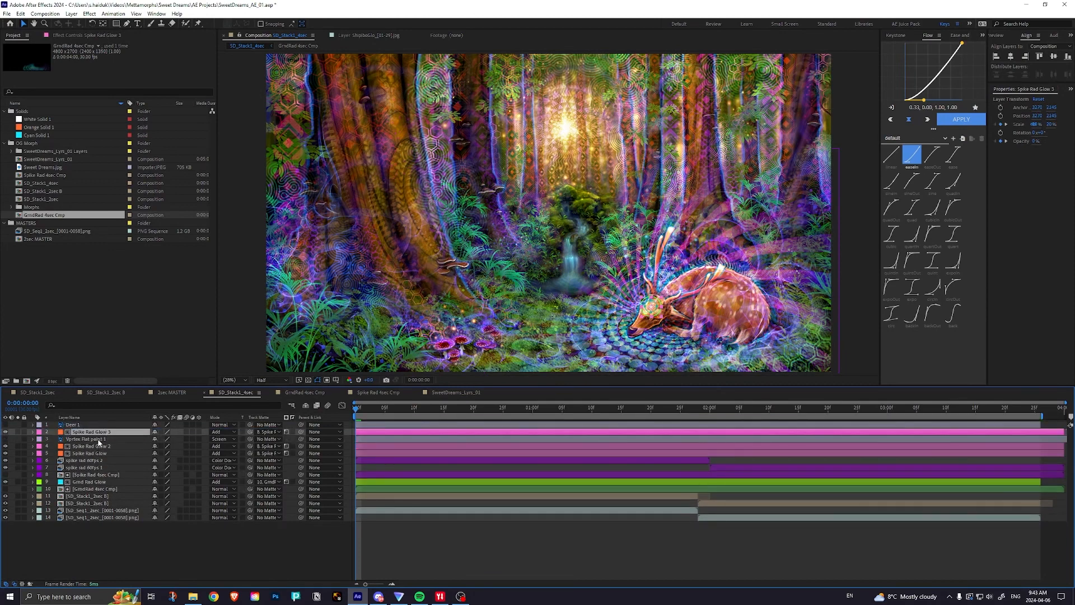
pyautogui.click(38, 433)
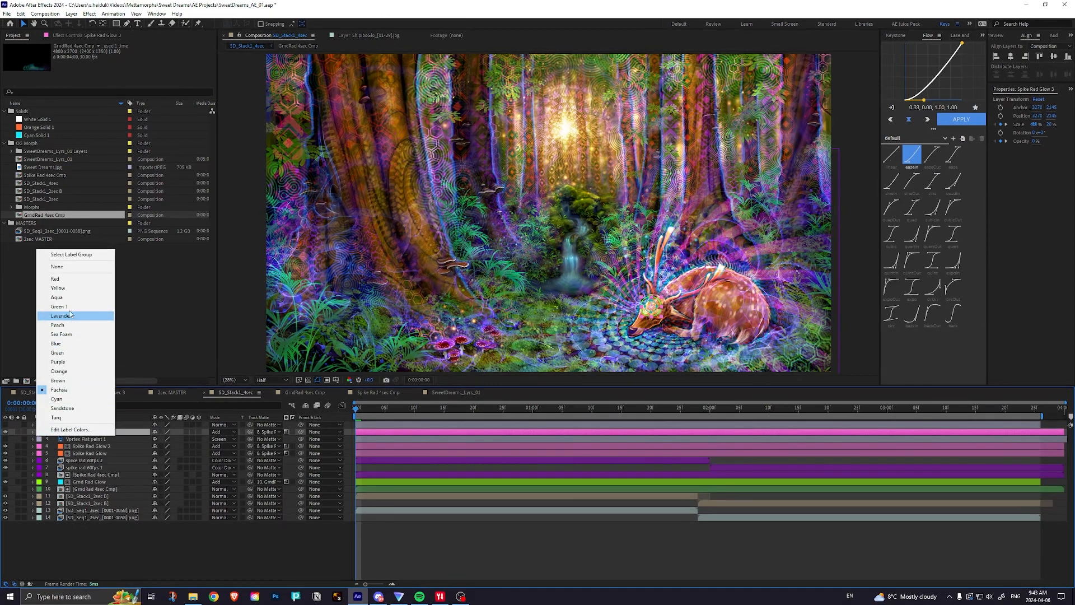
pyautogui.click(60, 288)
pyautogui.click(101, 439)
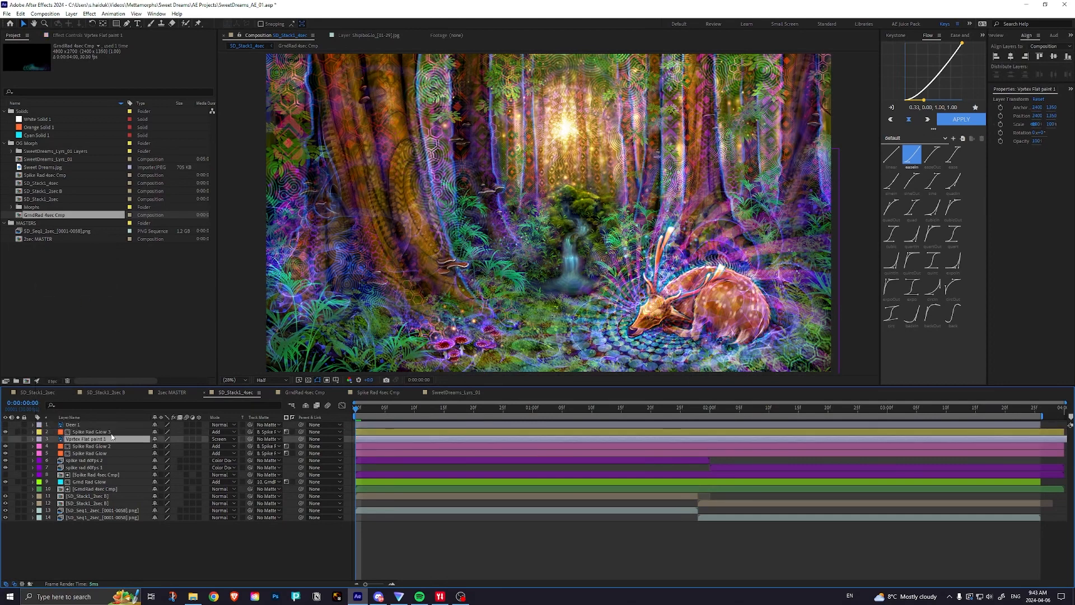
# Step: Set Vortex Flat paint 1 as the track matte of Spike Rad Glow 3, keep the matte layer's name, and select the glow layer
pyautogui.click(269, 432)
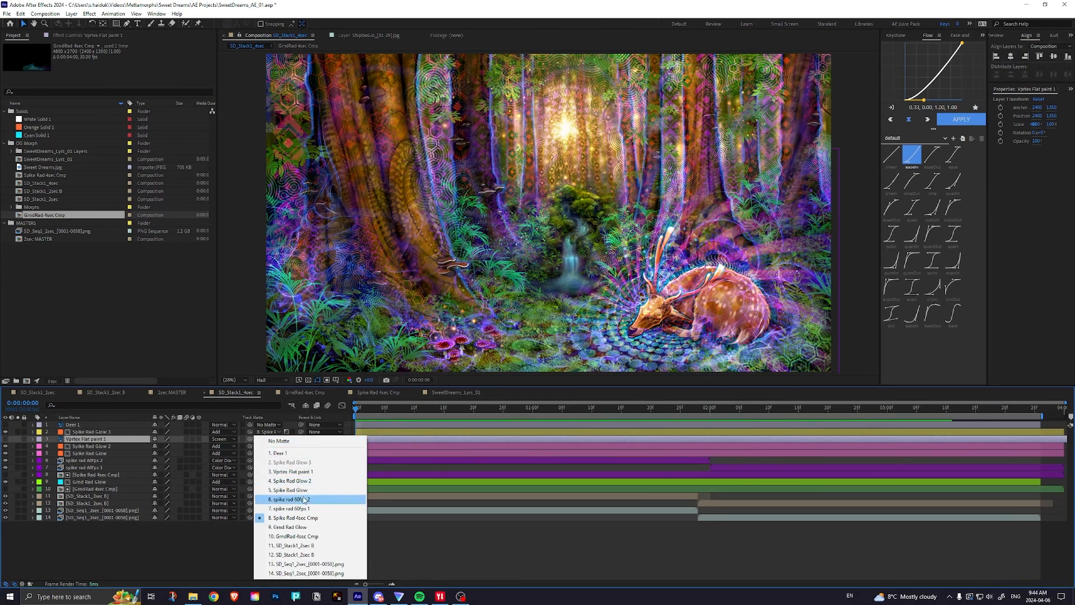
pyautogui.click(287, 474)
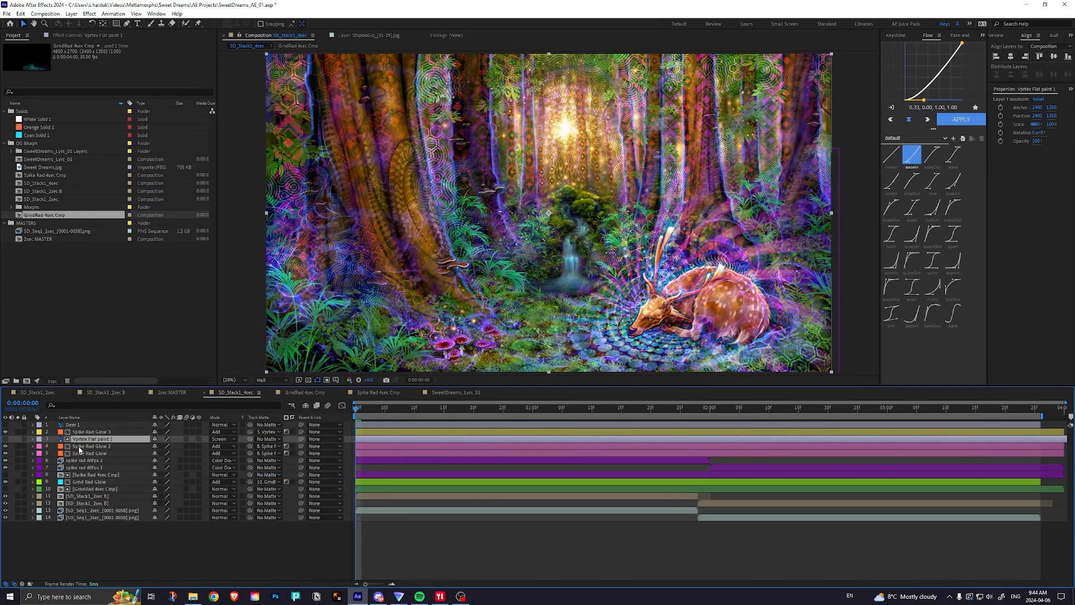
pyautogui.press('Return')
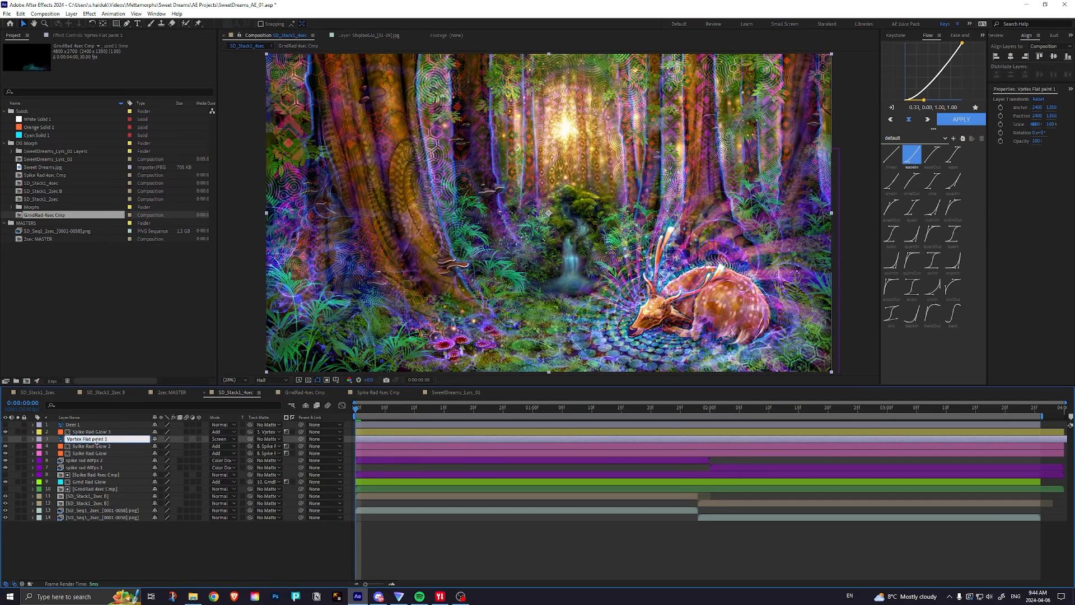
pyautogui.click(145, 557)
pyautogui.click(111, 441)
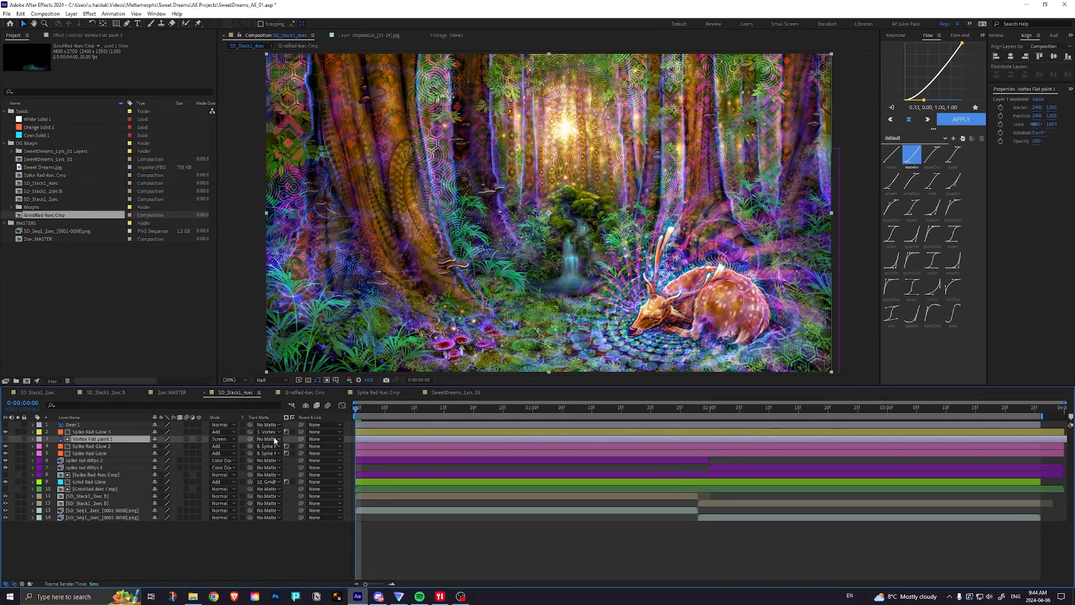
pyautogui.click(90, 433)
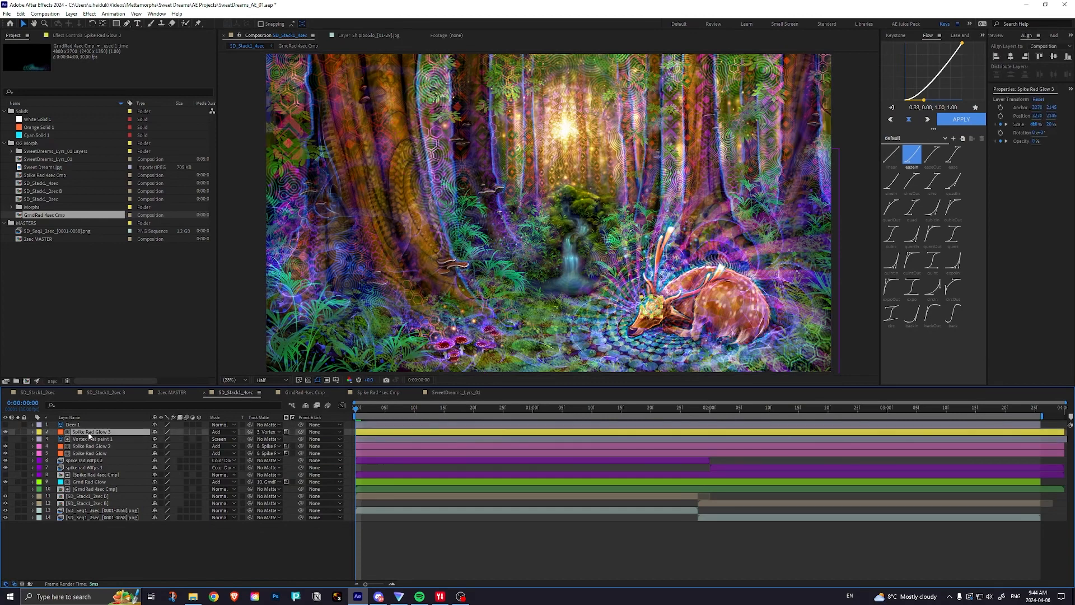
# Step: Solo Spike Rad Glow 3 to inspect the vortex-matted ring, restore the other layers, and preview the SD_Stack1_4sec composite
pyautogui.click(18, 432)
pyautogui.moveTo(355, 410)
pyautogui.mouseDown()
pyautogui.moveTo(814, 408)
pyautogui.moveTo(965, 388)
pyautogui.moveTo(629, 402)
pyautogui.moveTo(819, 403)
pyautogui.moveTo(356, 404)
pyautogui.mouseUp()
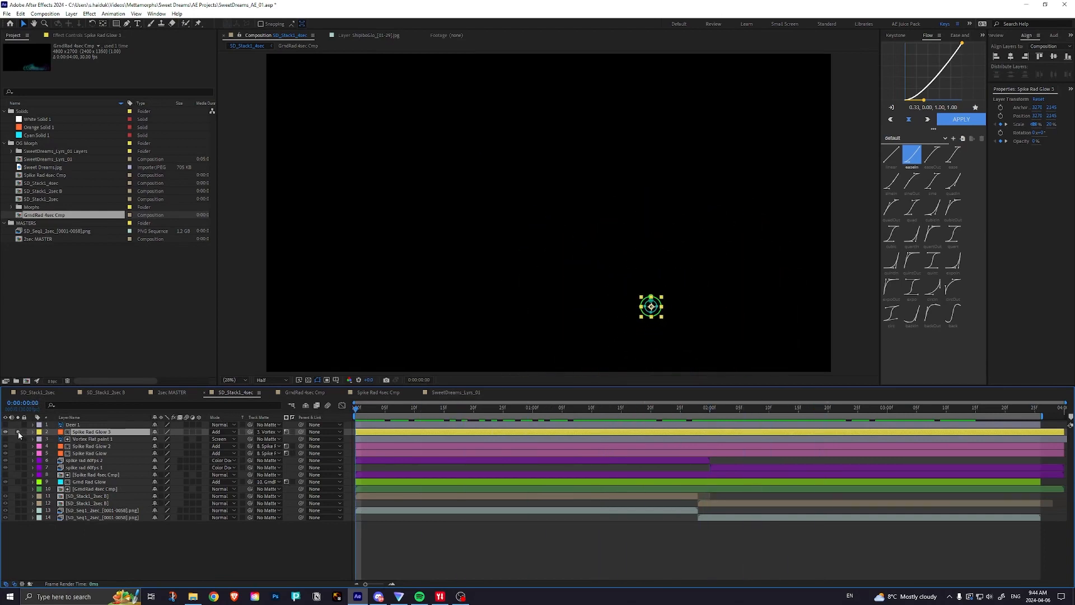
pyautogui.click(19, 432)
pyautogui.click(479, 559)
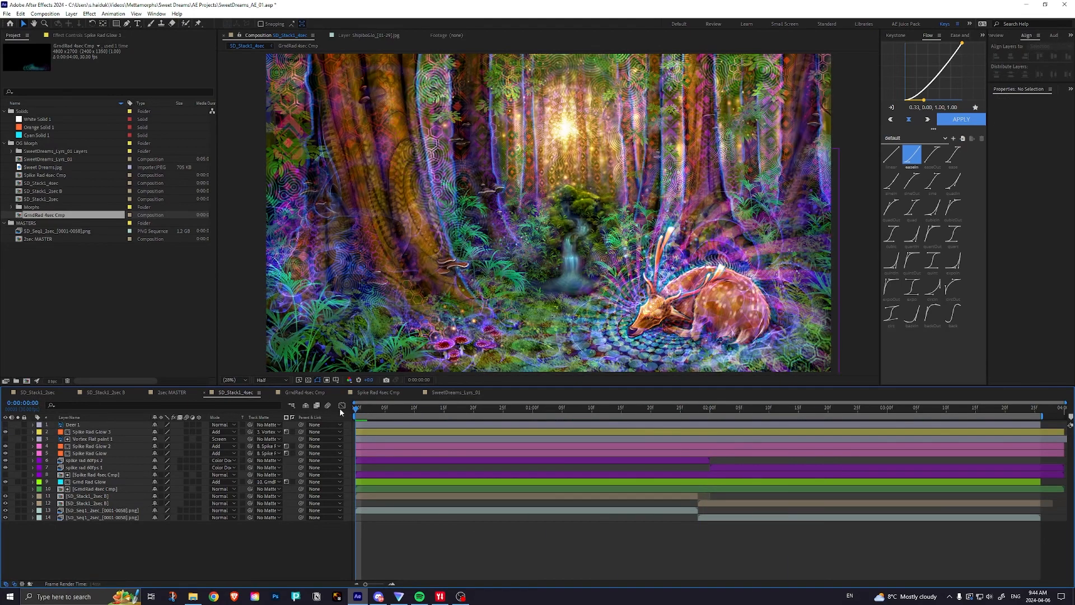
pyautogui.press('space')
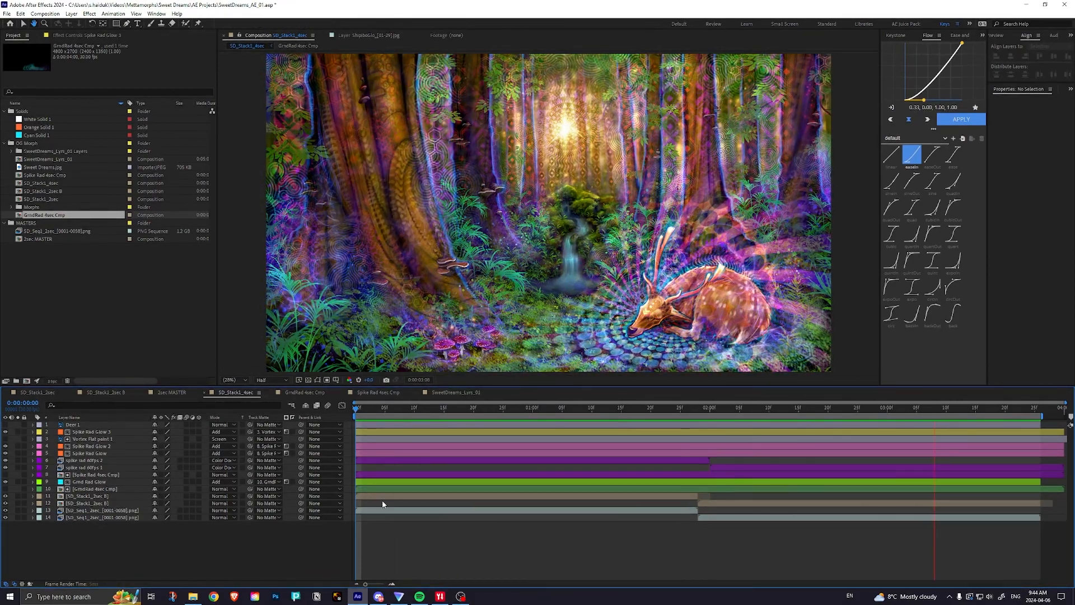
pyautogui.press('space')
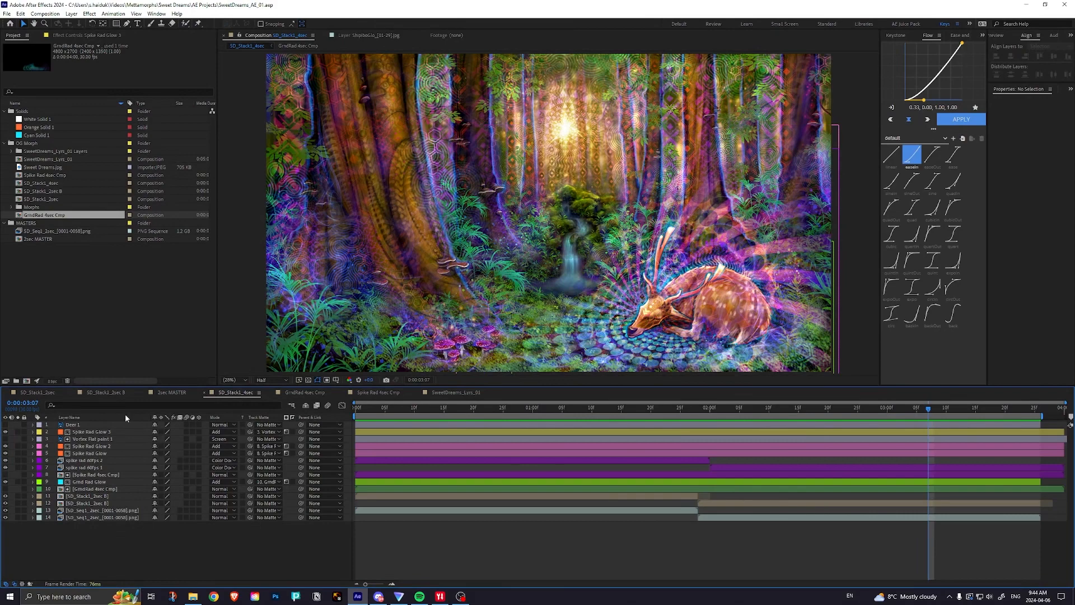
# Step: Hide the Vortex Flat paint 1 layer in SD_Stack1_2sec B and preview SD_Stack1_4sec without it
pyautogui.click(106, 392)
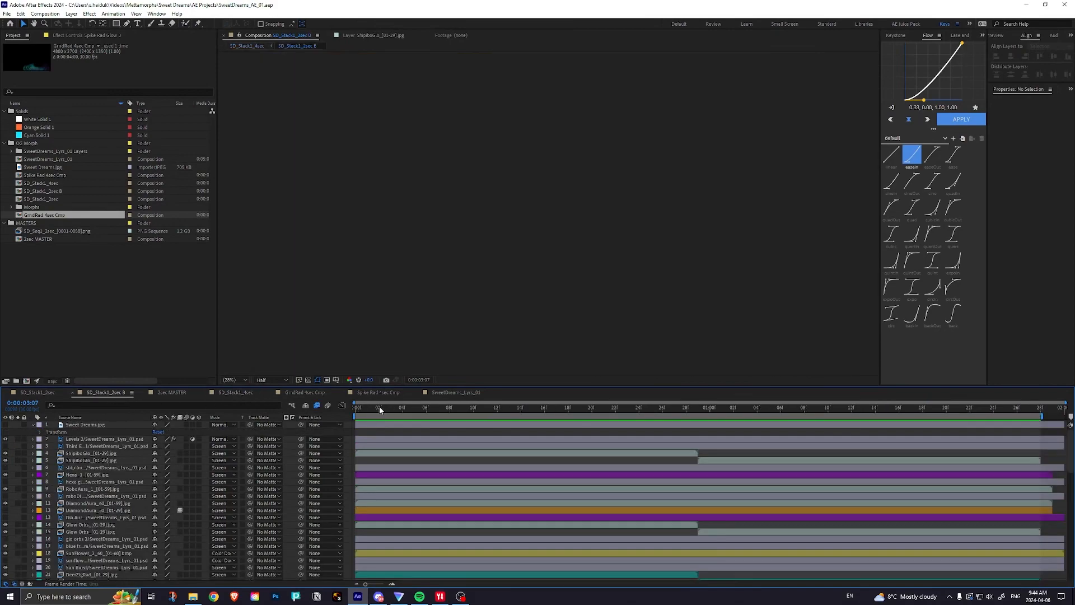
pyautogui.click(402, 408)
pyautogui.click(355, 415)
pyautogui.scroll(-5, 105, 498)
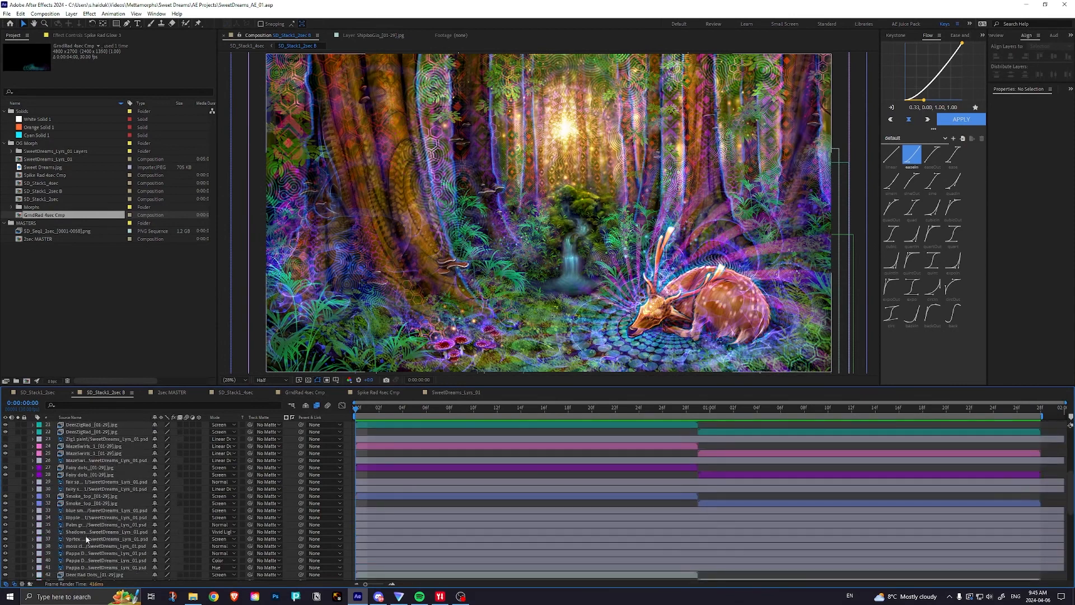
pyautogui.click(85, 541)
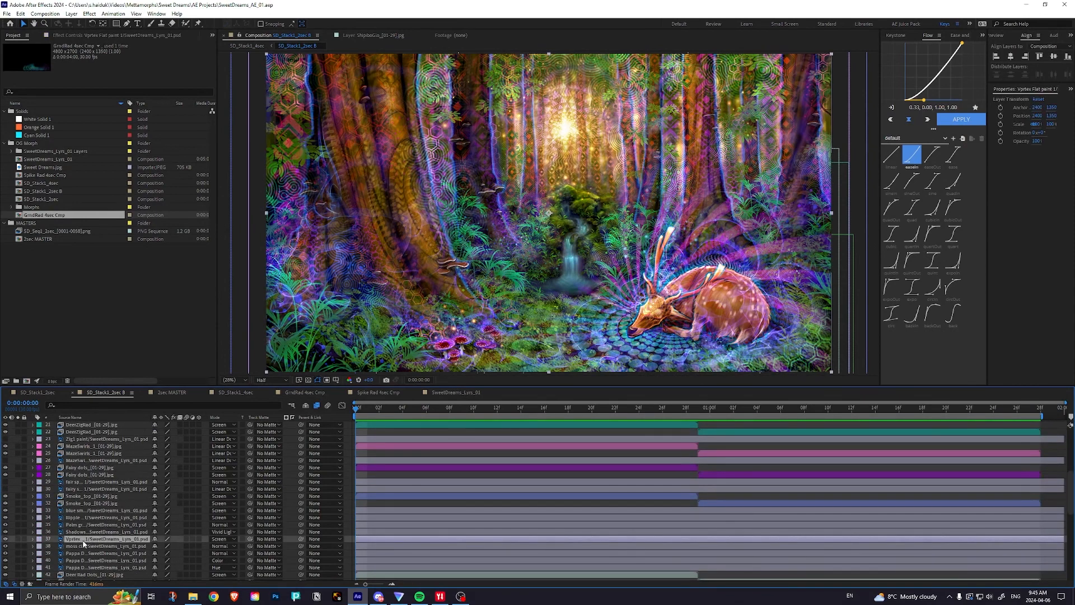
pyautogui.click(6, 539)
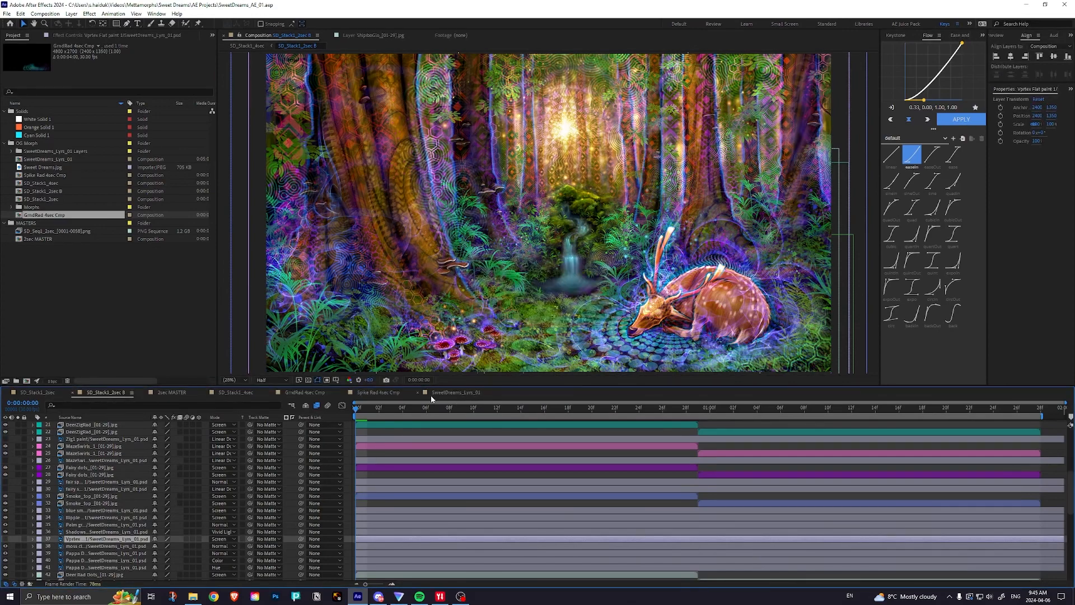
pyautogui.click(234, 393)
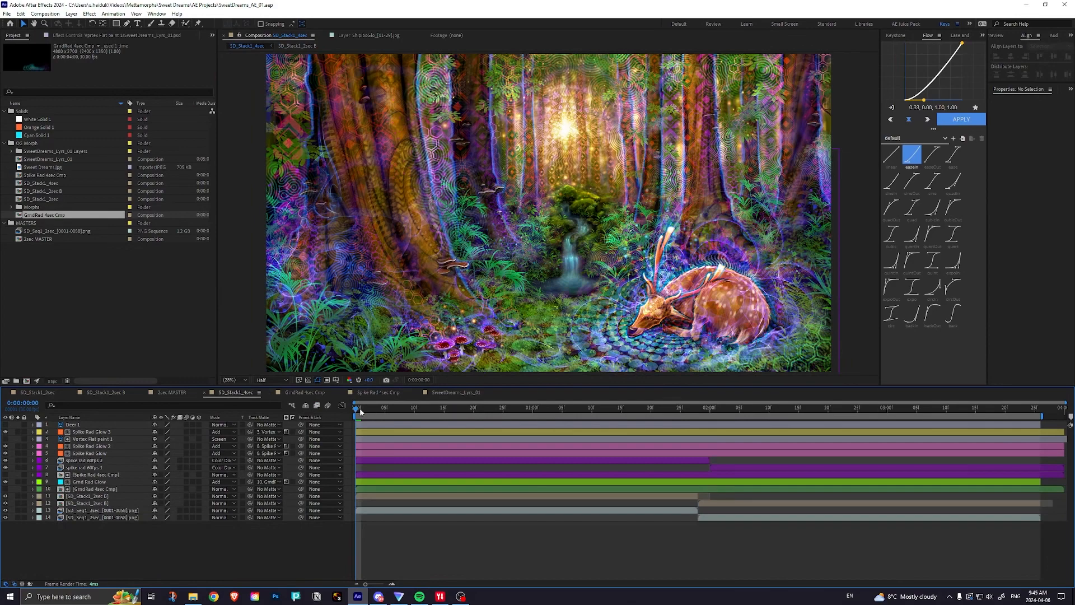
pyautogui.press('space')
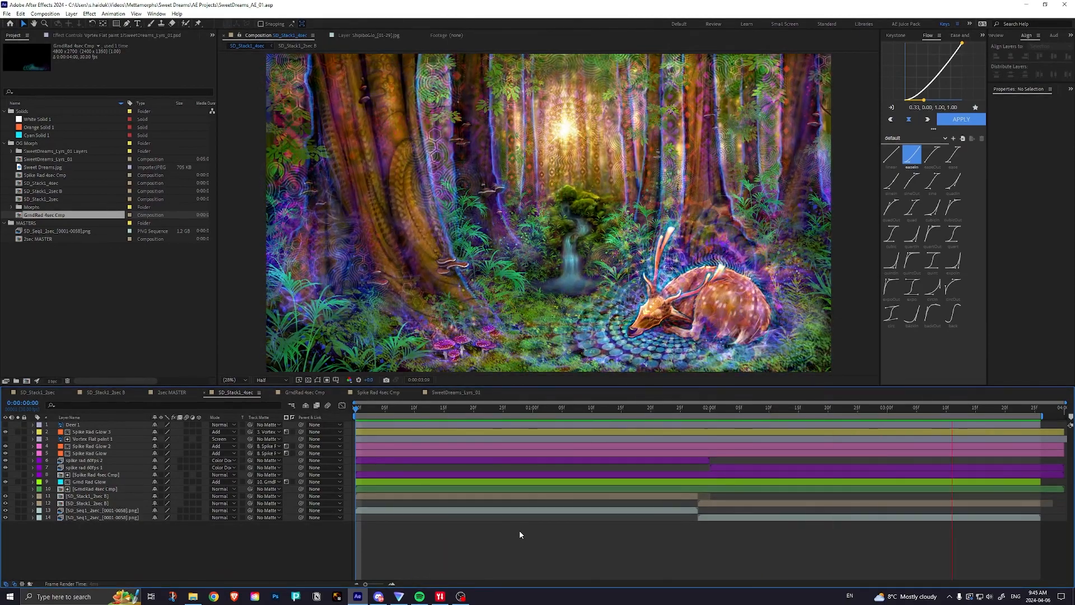
# Step: Reveal the opacity keyframes of Spike Rad Glow 3, add a 99% keyframe at 0:00:01:05, and check the fade
pyautogui.click(110, 432)
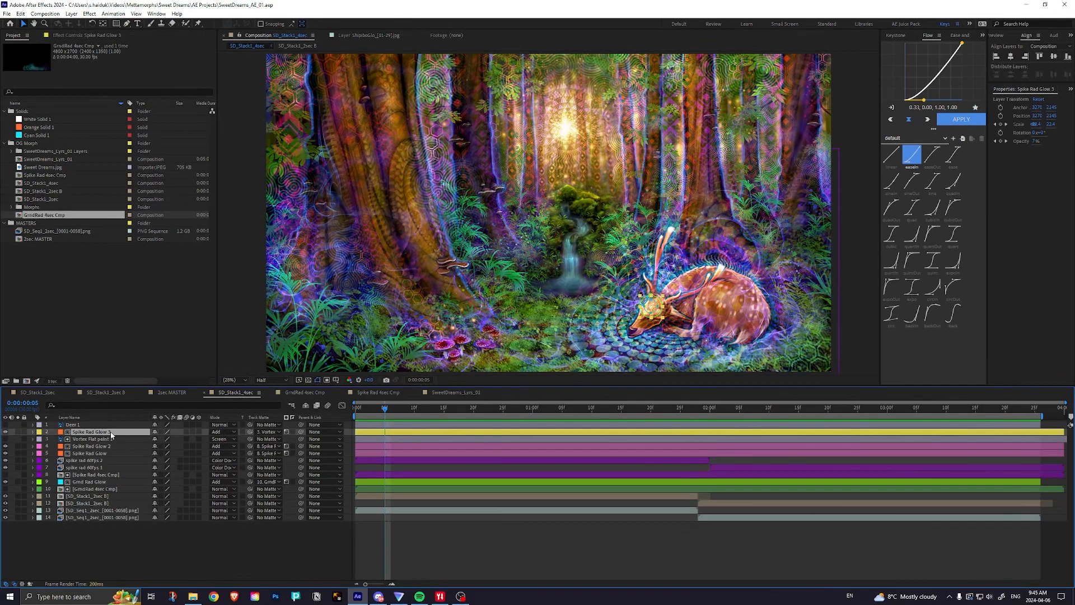
pyautogui.press('t')
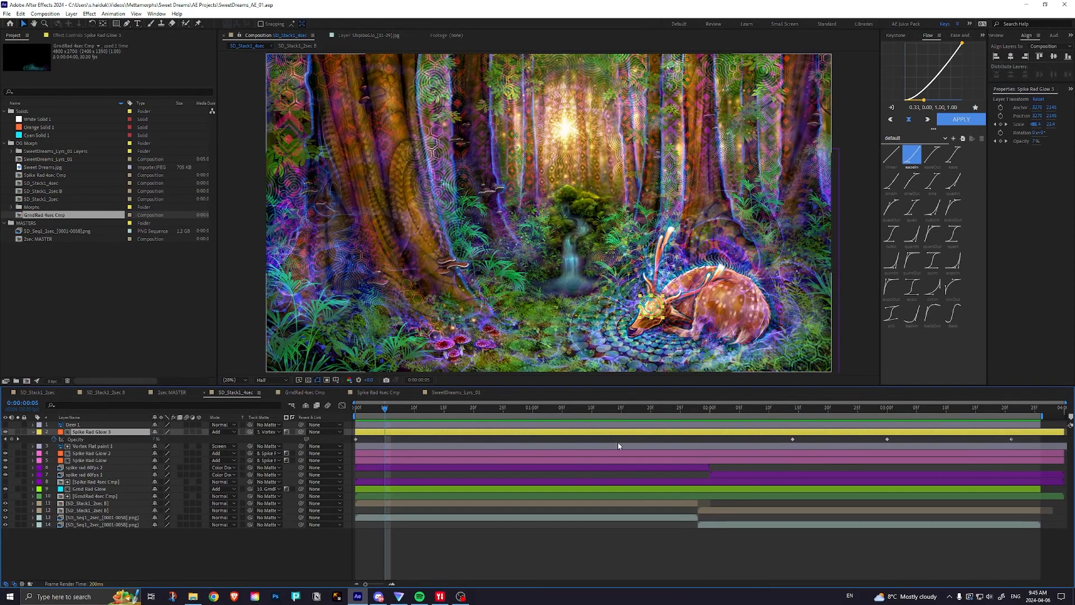
pyautogui.moveTo(630, 412); pyautogui.dragTo(562, 427)
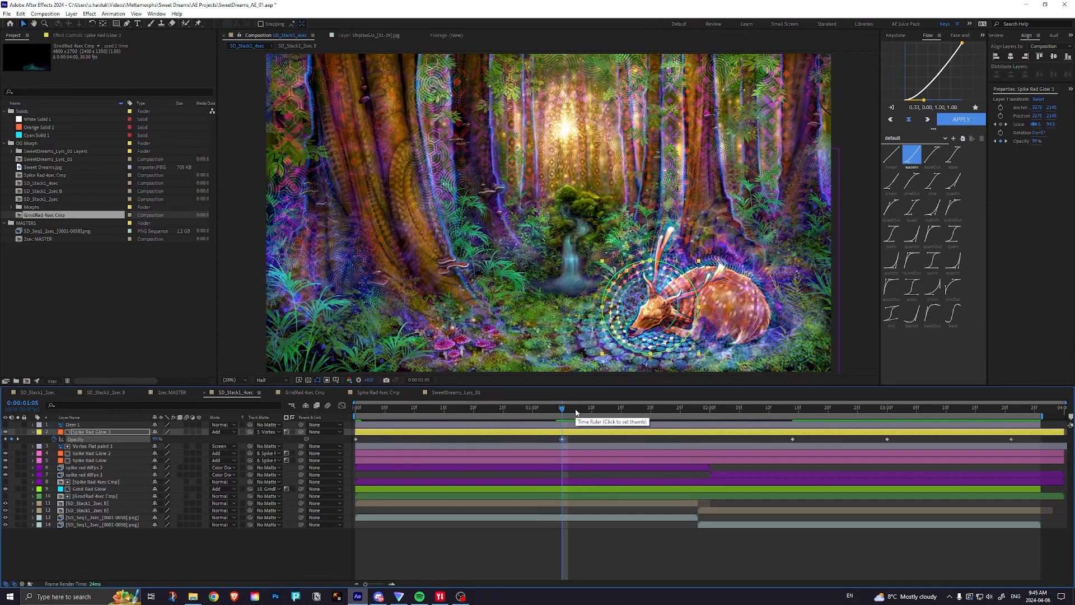
pyautogui.moveTo(570, 413); pyautogui.dragTo(305, 445)
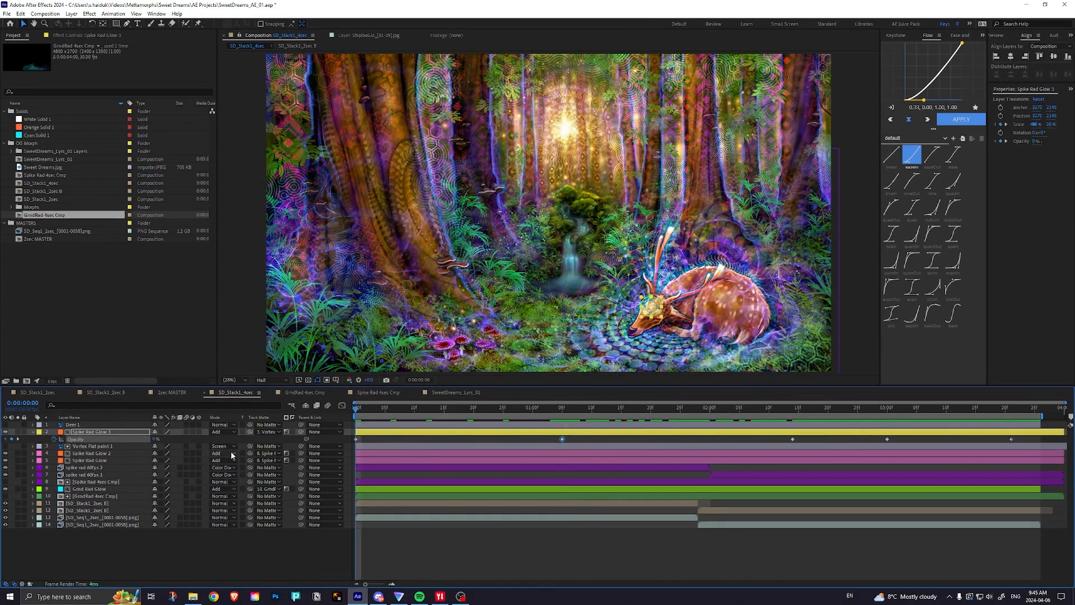
# Step: Show Vortex Flat paint 1 again in SD_Stack1_2sec B, reduce its opacity, and check the result in SD_Stack1_4sec
pyautogui.click(106, 393)
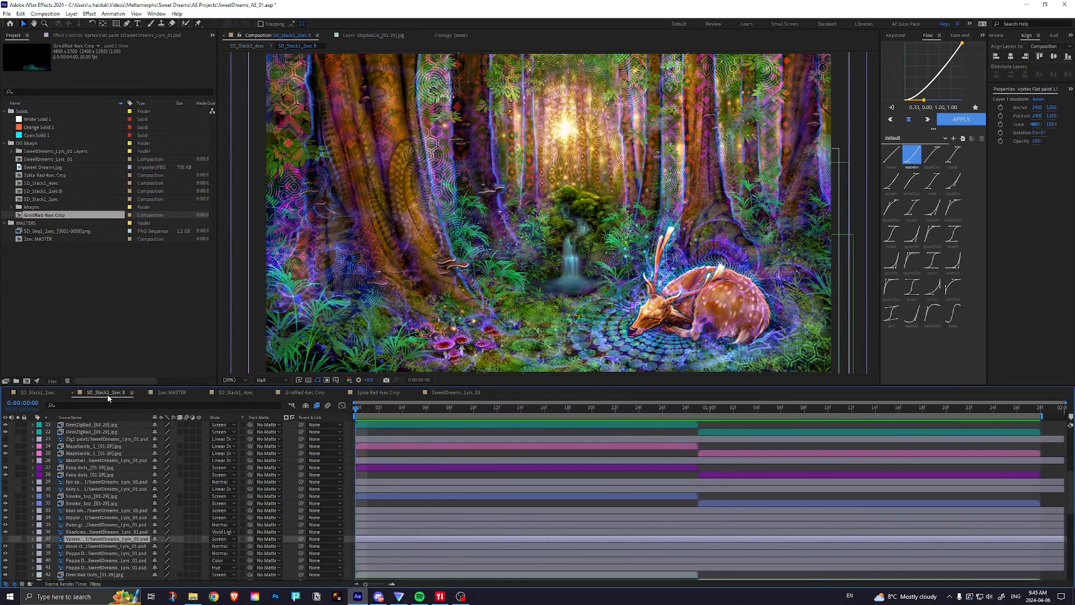
pyautogui.click(6, 540)
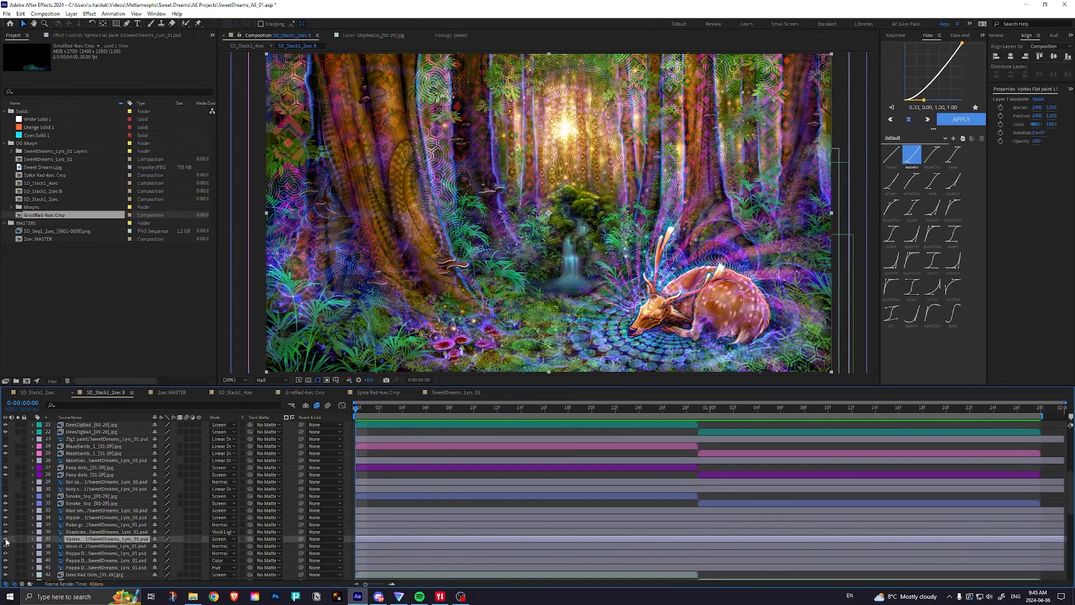
pyautogui.press('t')
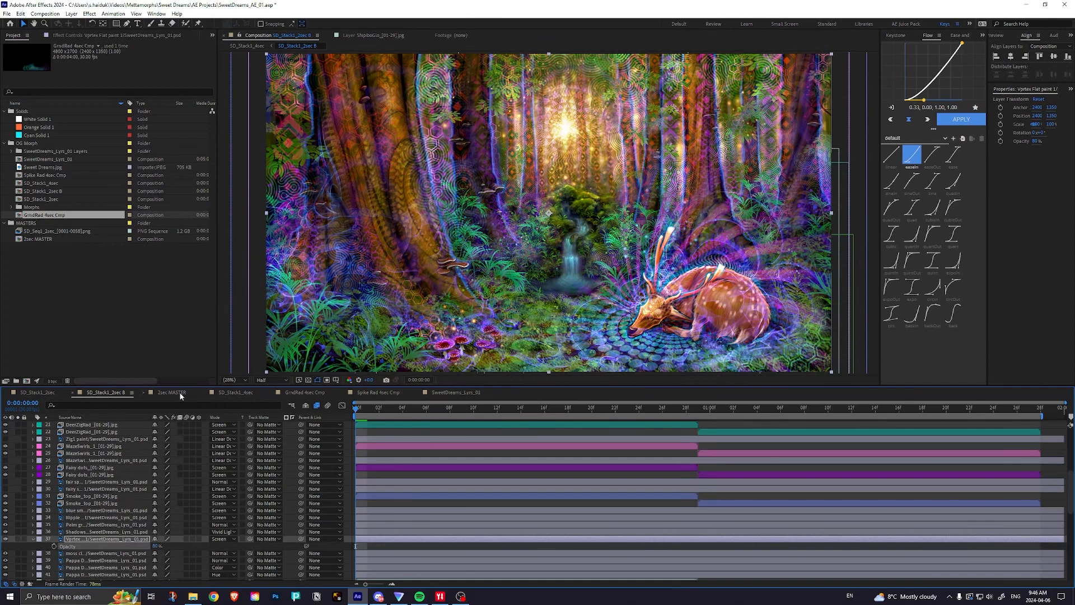
pyautogui.click(235, 393)
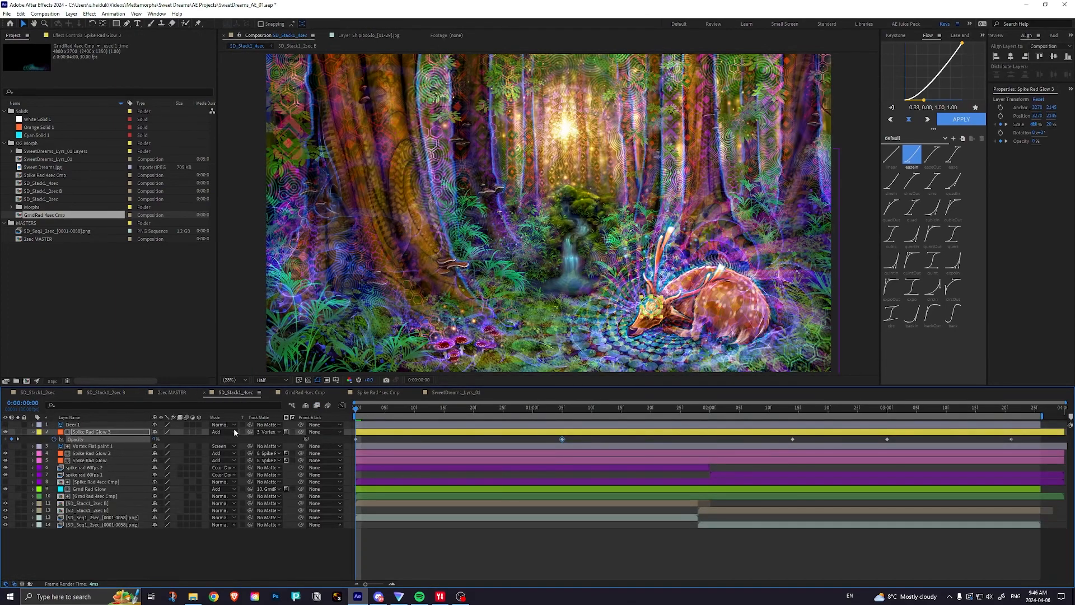
pyautogui.moveTo(421, 412); pyautogui.dragTo(510, 411)
pyautogui.press('Home')
pyautogui.click(407, 564)
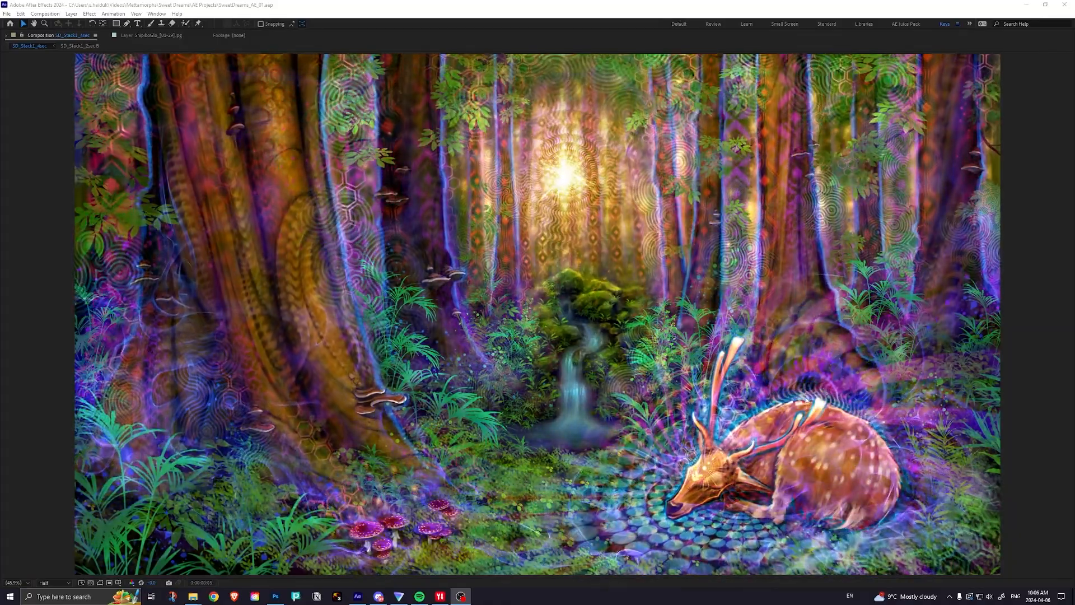
# Step: Restore the full panel layout and solo the Zig Paint Glow layer to inspect its ring, leaving all layers visible again
pyautogui.press('`')
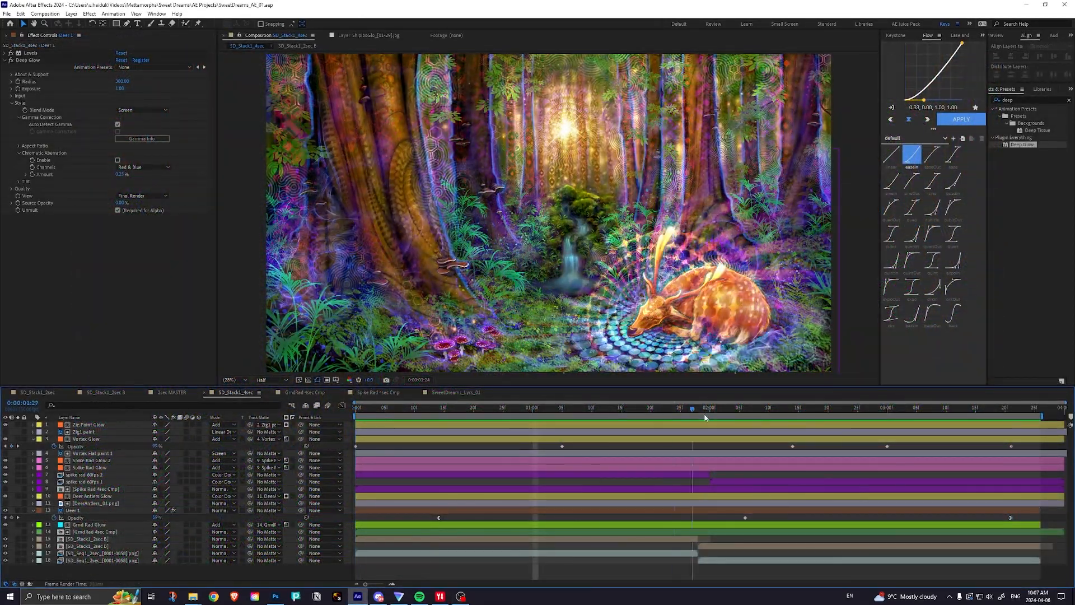
pyautogui.moveTo(567, 419); pyautogui.dragTo(452, 421)
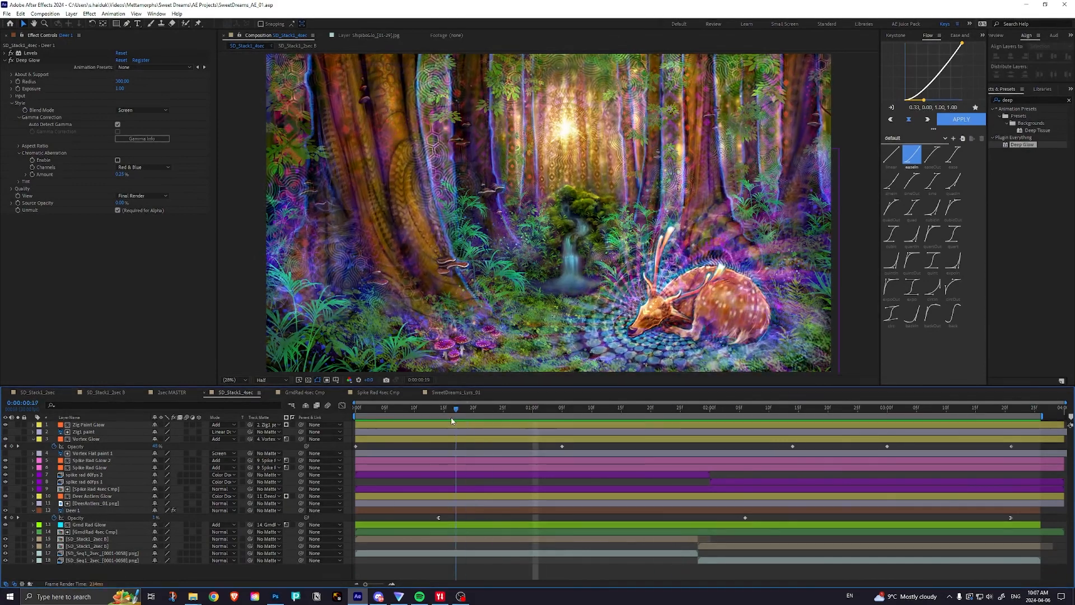
pyautogui.click(87, 427)
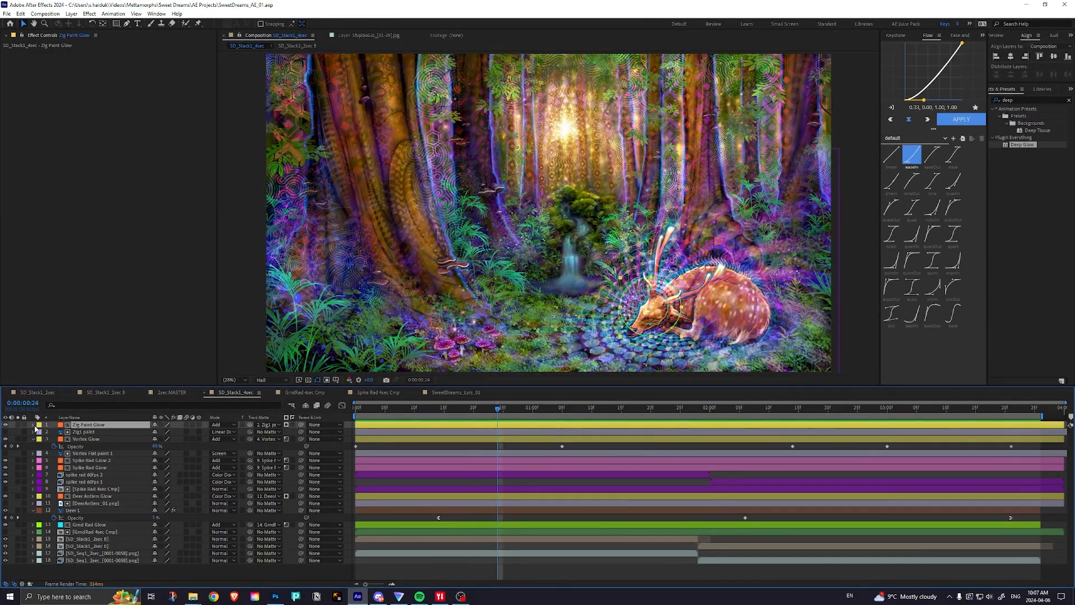
pyautogui.click(18, 425)
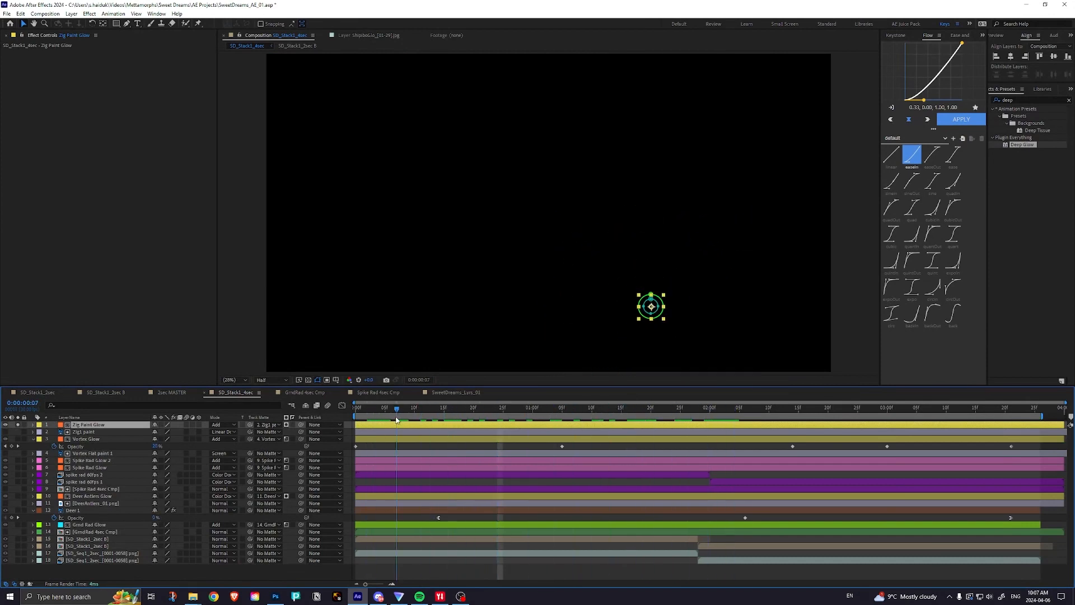
pyautogui.click(17, 425)
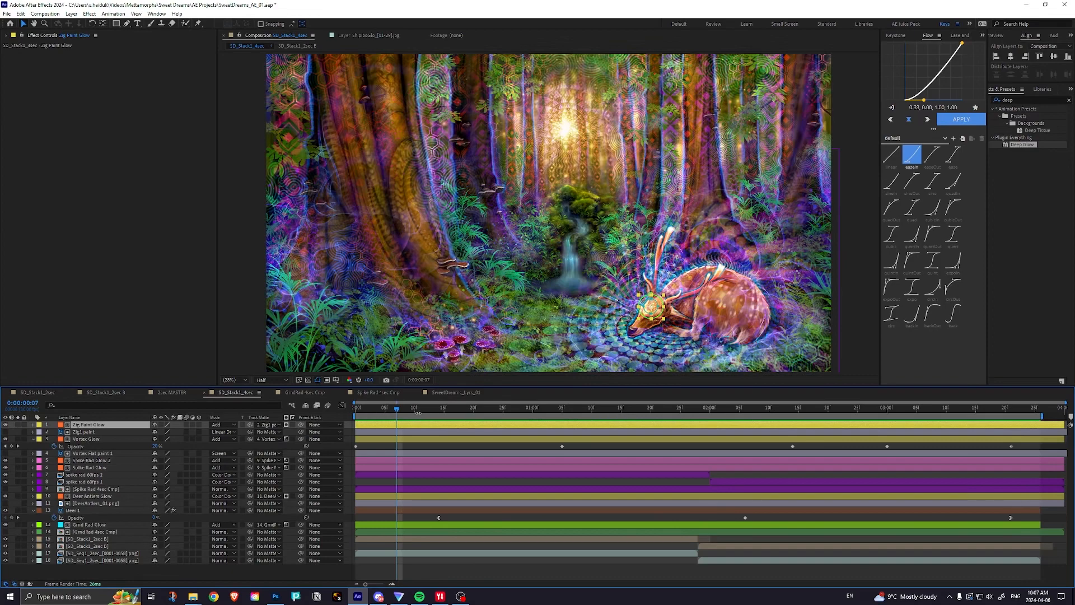
# Step: Scrub through the whole SD_Stack1_4sec timeline to examine the combined zigzag, vortex, spike and deer glows
pyautogui.moveTo(403, 414); pyautogui.dragTo(582, 417)
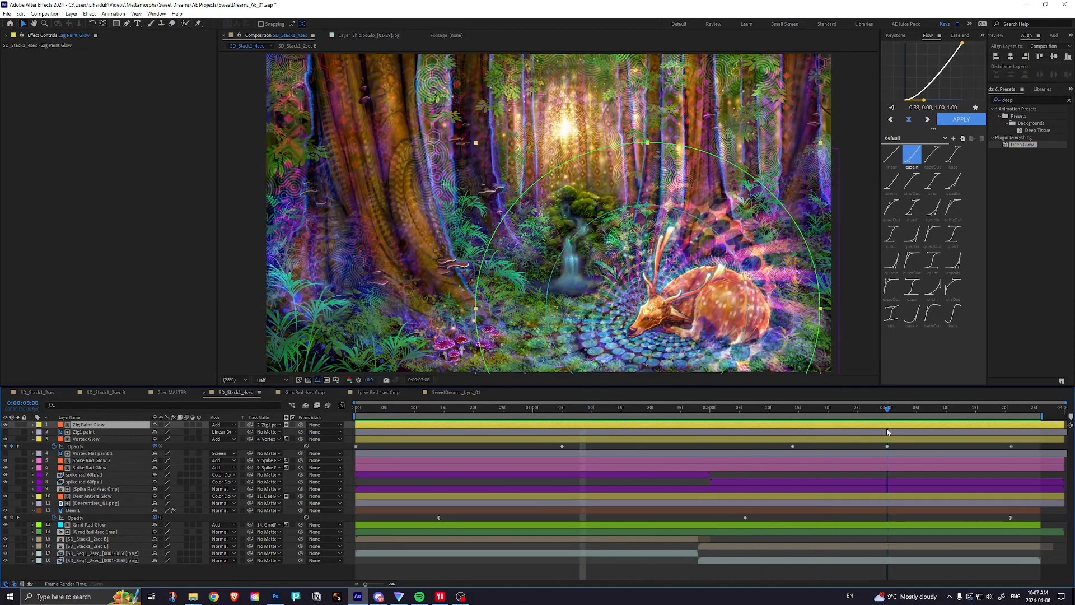
pyautogui.moveTo(743, 440); pyautogui.dragTo(331, 440)
pyautogui.click(420, 570)
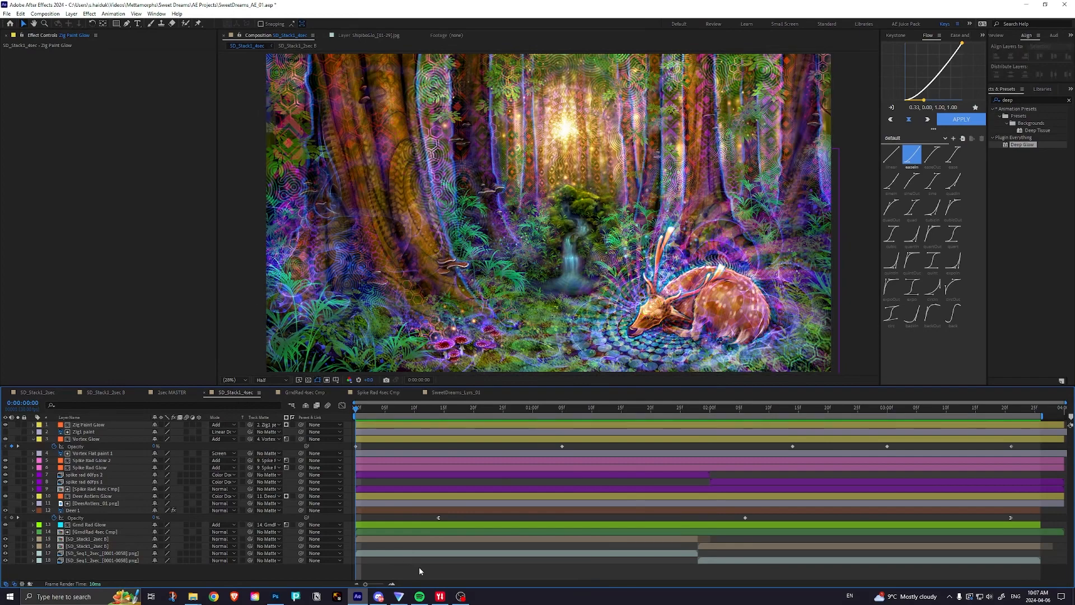
pyautogui.moveTo(365, 413); pyautogui.dragTo(378, 412)
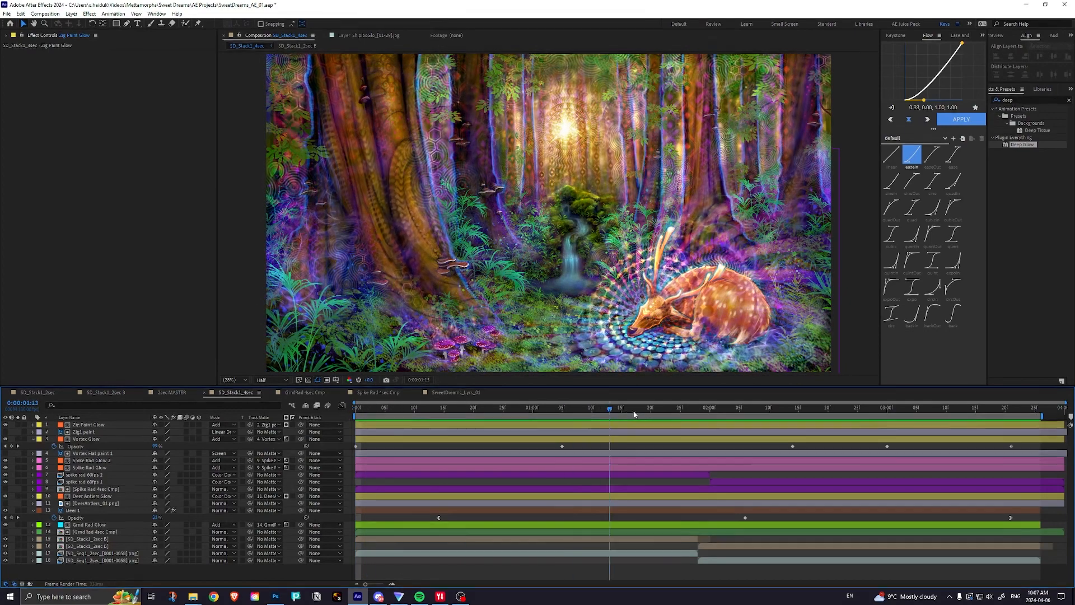
pyautogui.moveTo(862, 415); pyautogui.dragTo(1008, 419)
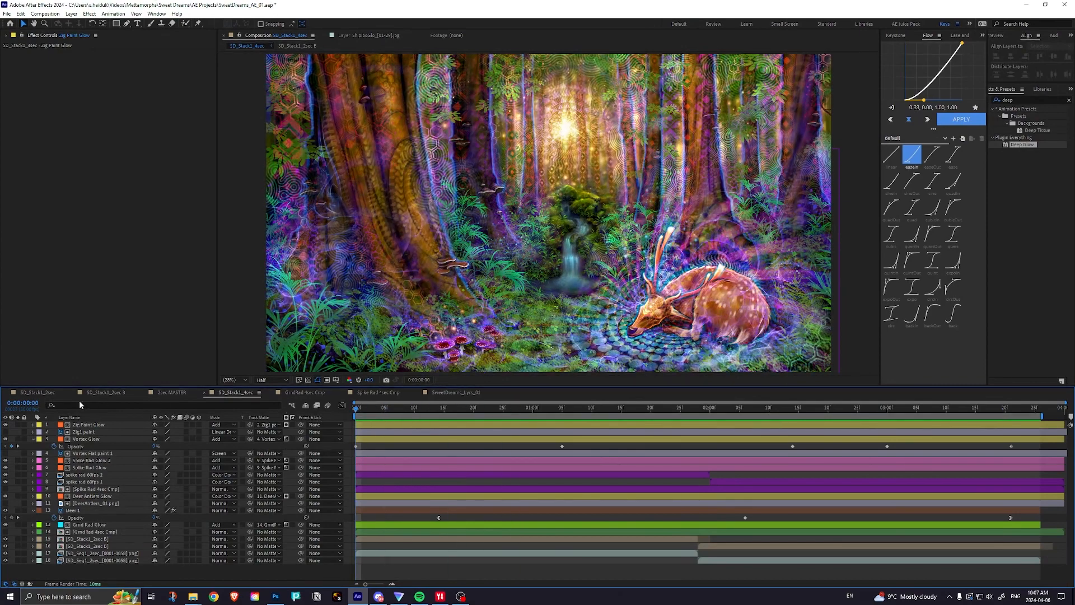
# Step: Compare the SD_Stack1_2sec composition with SD_Stack1_4sec by scrubbing and previewing the layered glows
pyautogui.click(39, 393)
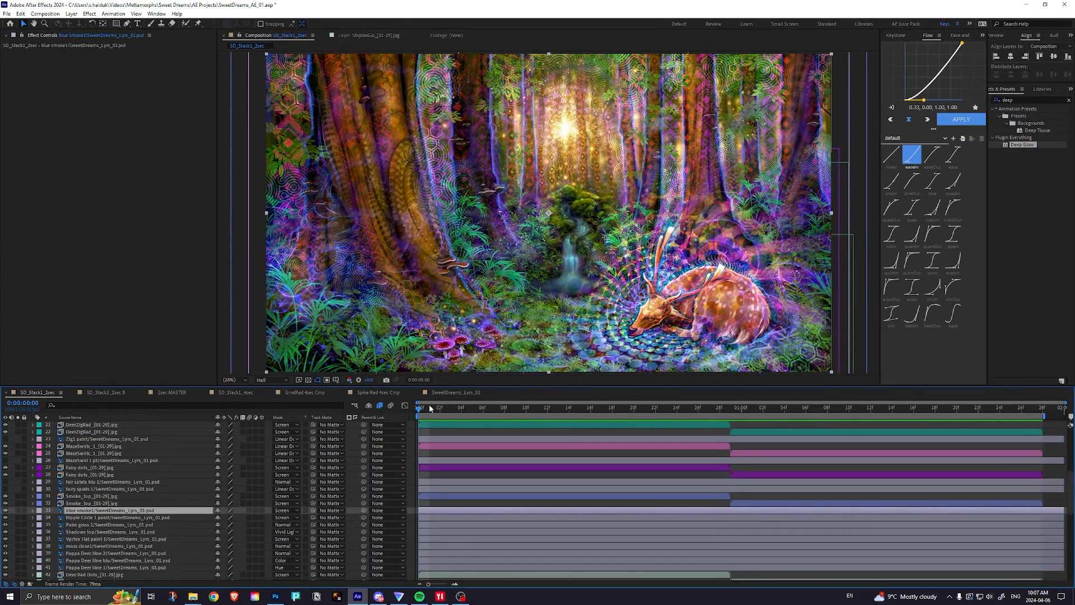
pyautogui.click(237, 393)
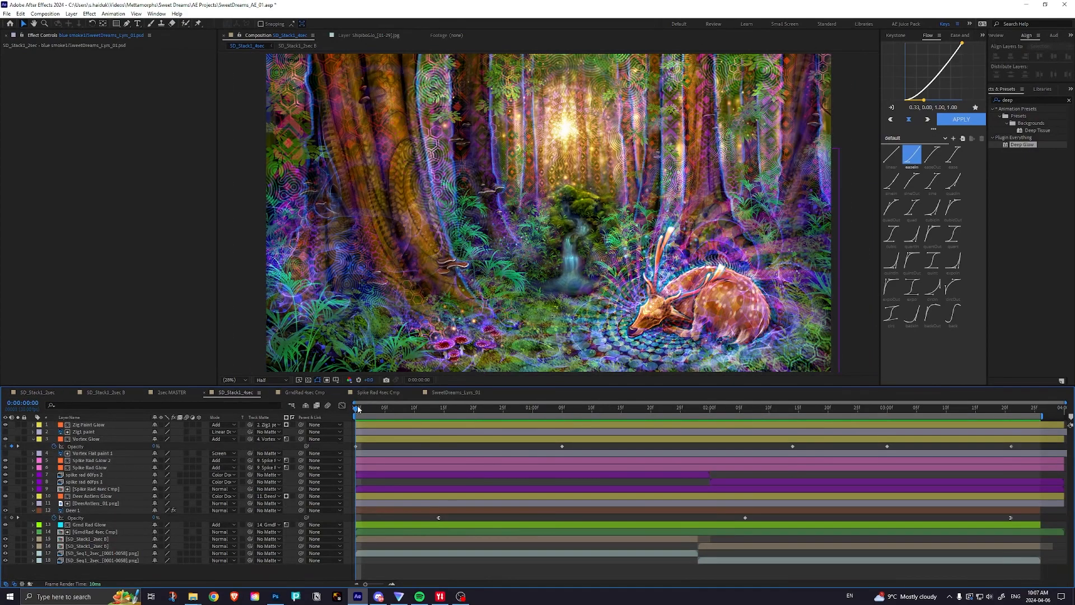
pyautogui.moveTo(385, 412); pyautogui.dragTo(465, 416)
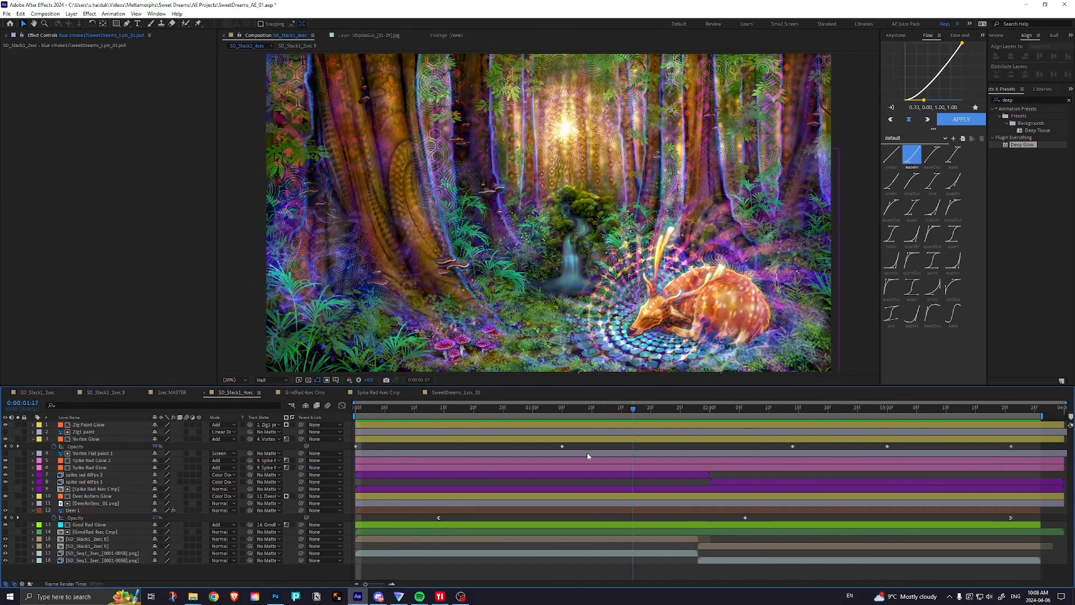
pyautogui.press('space')
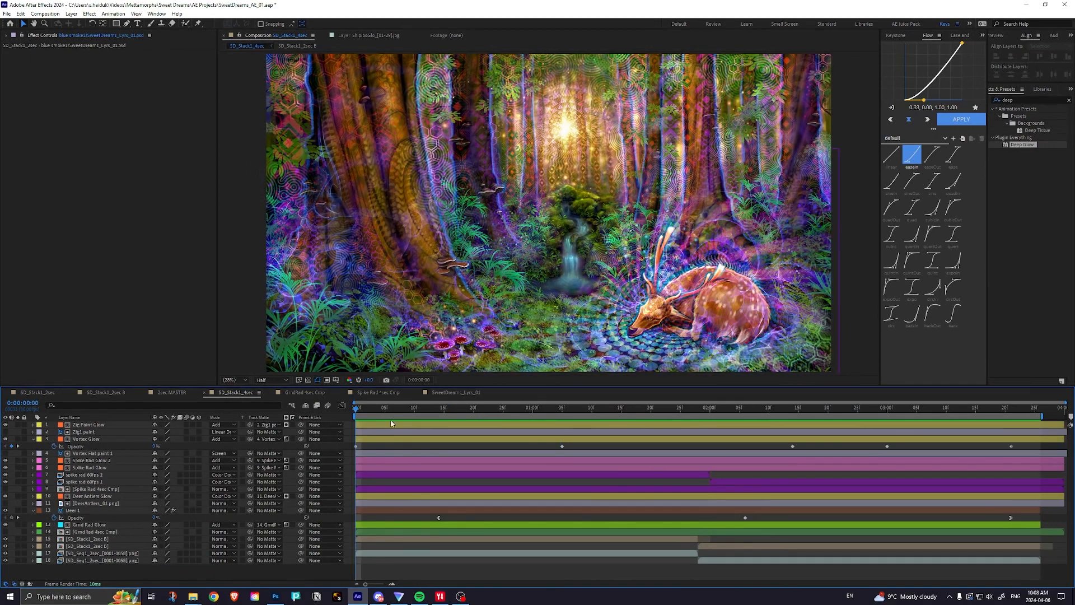
pyautogui.click(409, 410)
pyautogui.moveTo(409, 413); pyautogui.dragTo(312, 409)
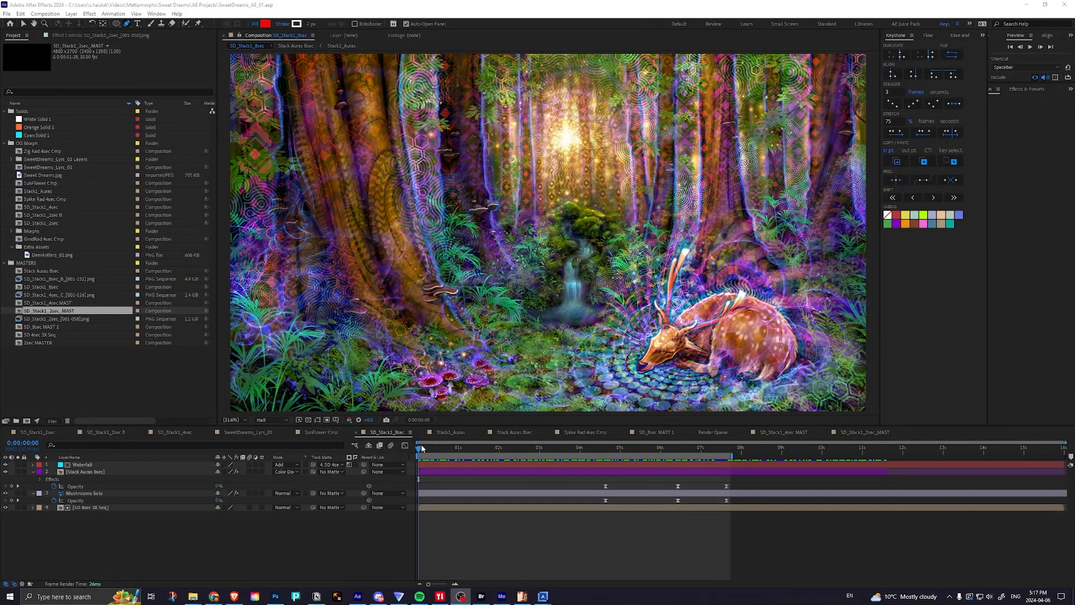
# Step: Select the SD 4sec 3X Seq layer in SD_Stack1_8sec and scrub its work area to examine the longer loop
pyautogui.click(157, 508)
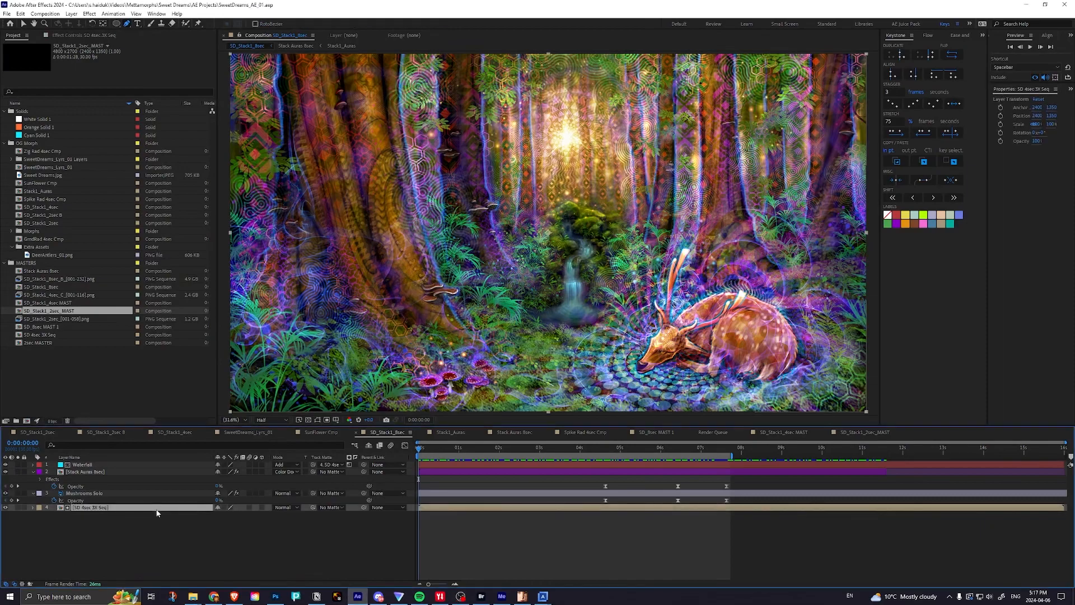
pyautogui.moveTo(426, 452); pyautogui.dragTo(732, 454)
pyautogui.click(431, 458)
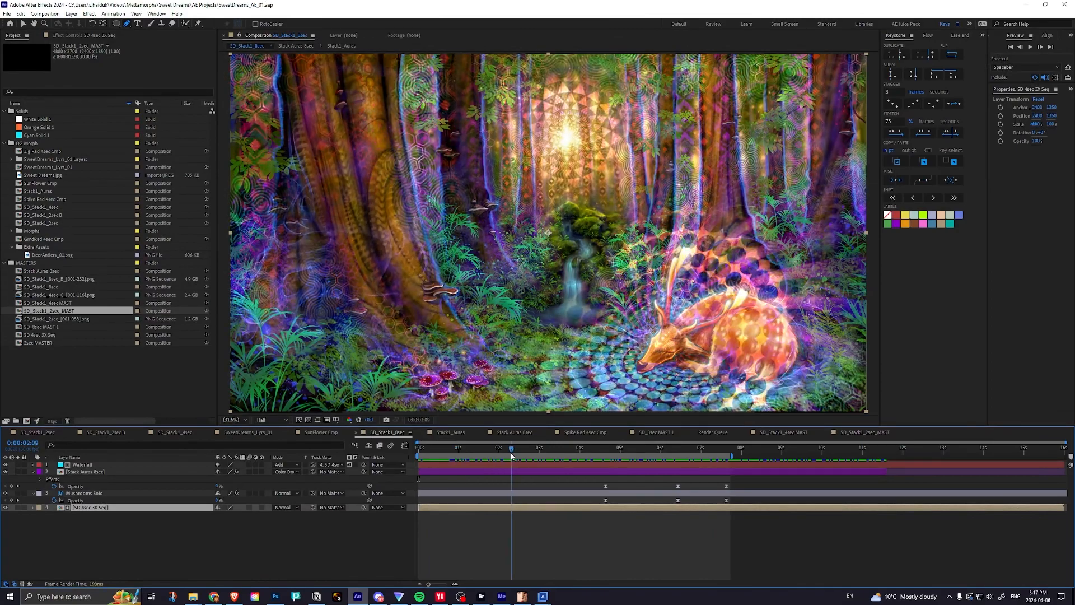
# Step: Scrub back and forth through the first seconds of SD_Stack1_8sec to examine the glow rings, returning to the start
pyautogui.moveTo(523, 461); pyautogui.dragTo(556, 467)
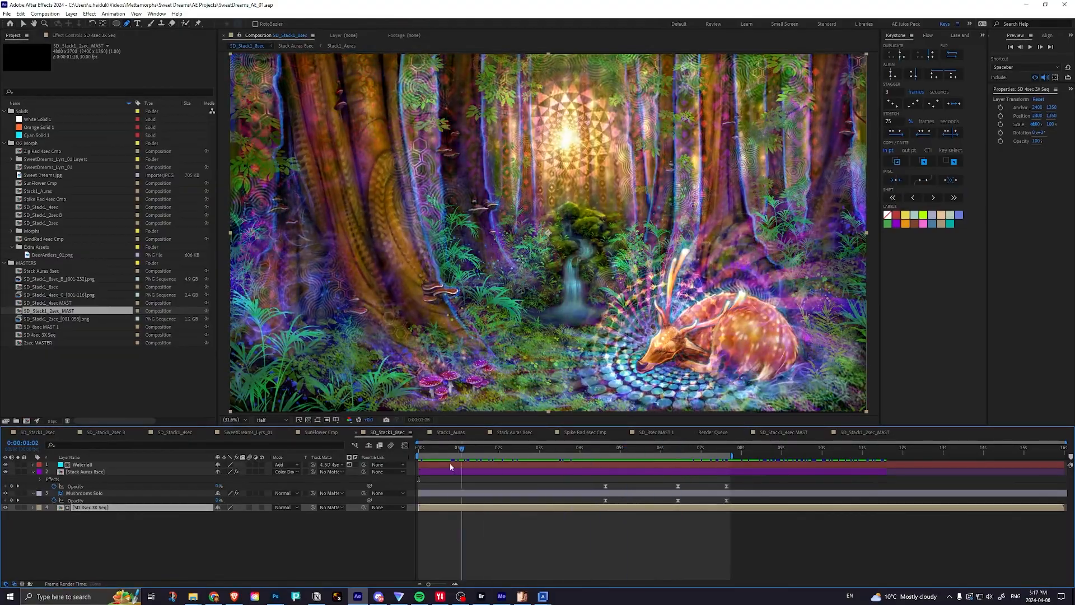
pyautogui.moveTo(446, 464); pyautogui.dragTo(483, 463)
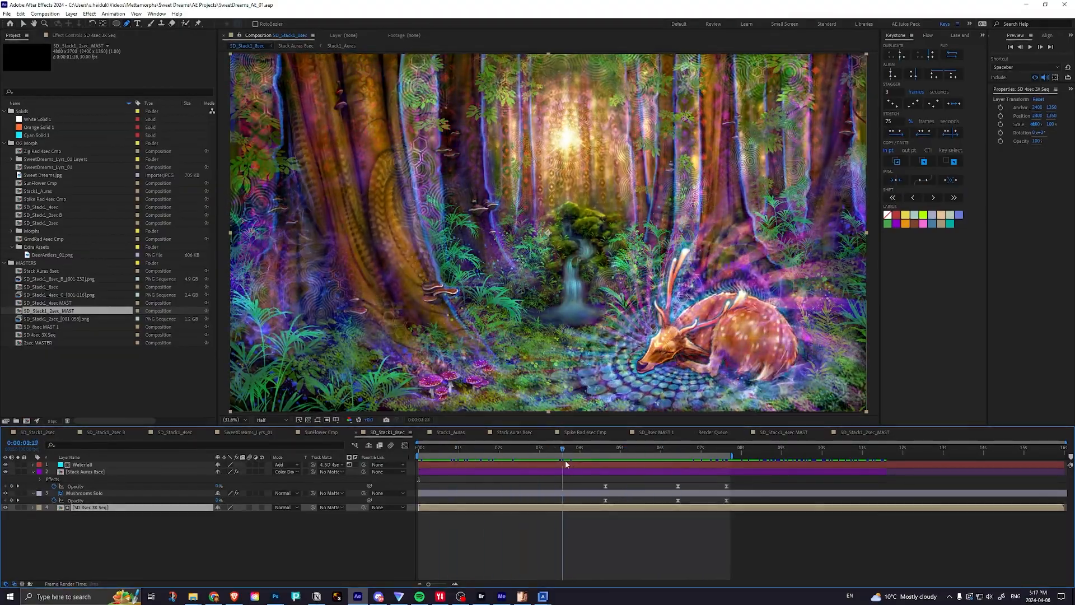
pyautogui.moveTo(613, 464); pyautogui.dragTo(399, 468)
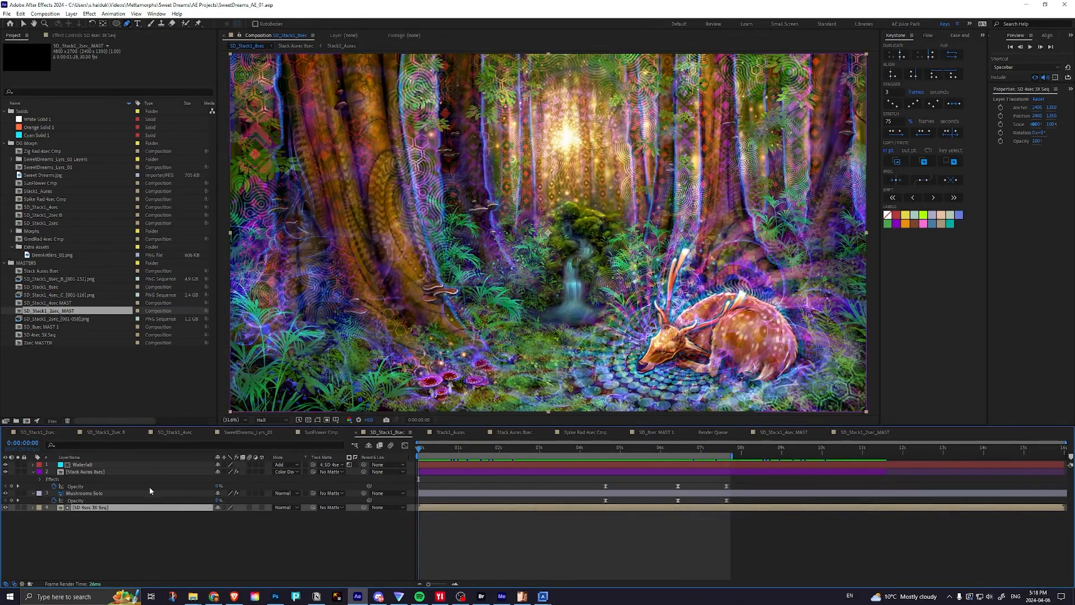
# Step: Open the Stack Auras 8sec precomp to inspect its staggered Stack1_Auras layers, then return to SD_Stack1_8sec and scrub through it
pyautogui.doubleClick(79, 472)
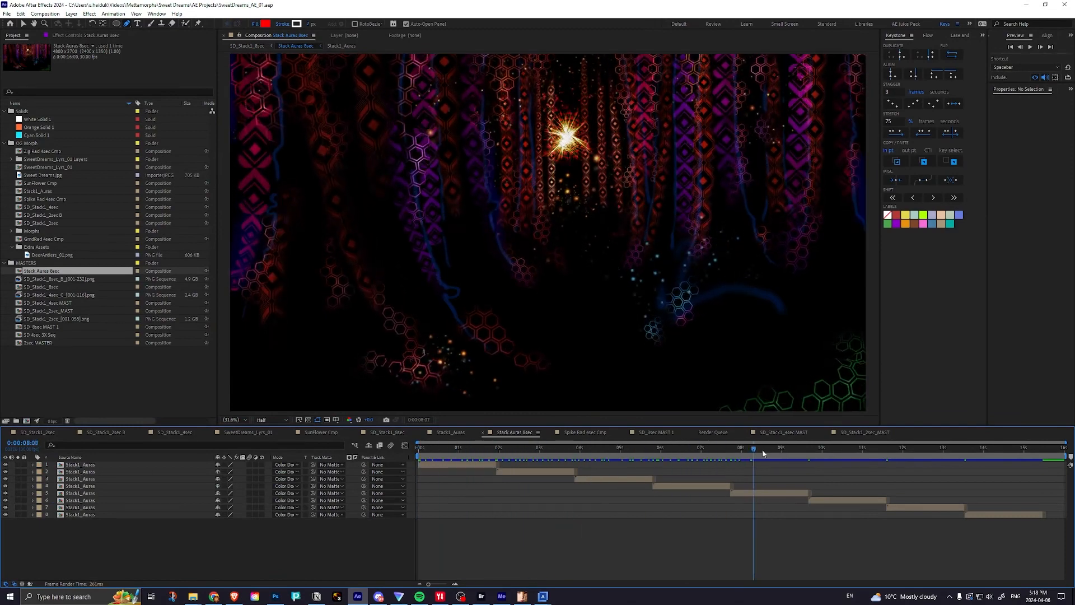
pyautogui.click(370, 432)
pyautogui.moveTo(424, 453); pyautogui.dragTo(682, 455)
# Step: Preview the rendered SD_8sec MAST 1 composition in a maximized viewer, then restore the panel layout and scrub its timeline
pyautogui.click(651, 432)
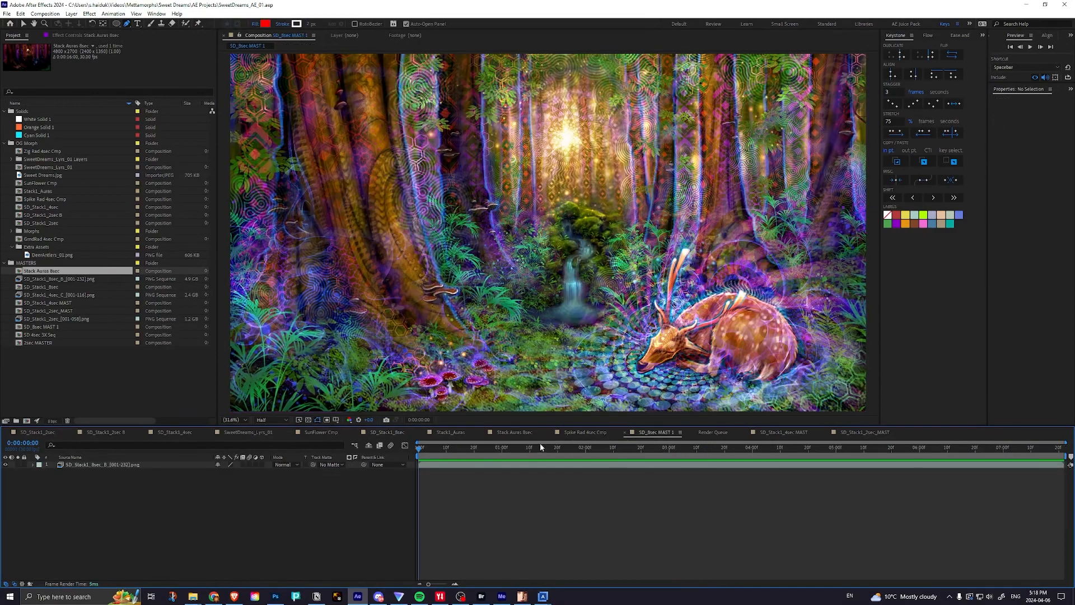
pyautogui.doubleClick(256, 37)
pyautogui.press('space')
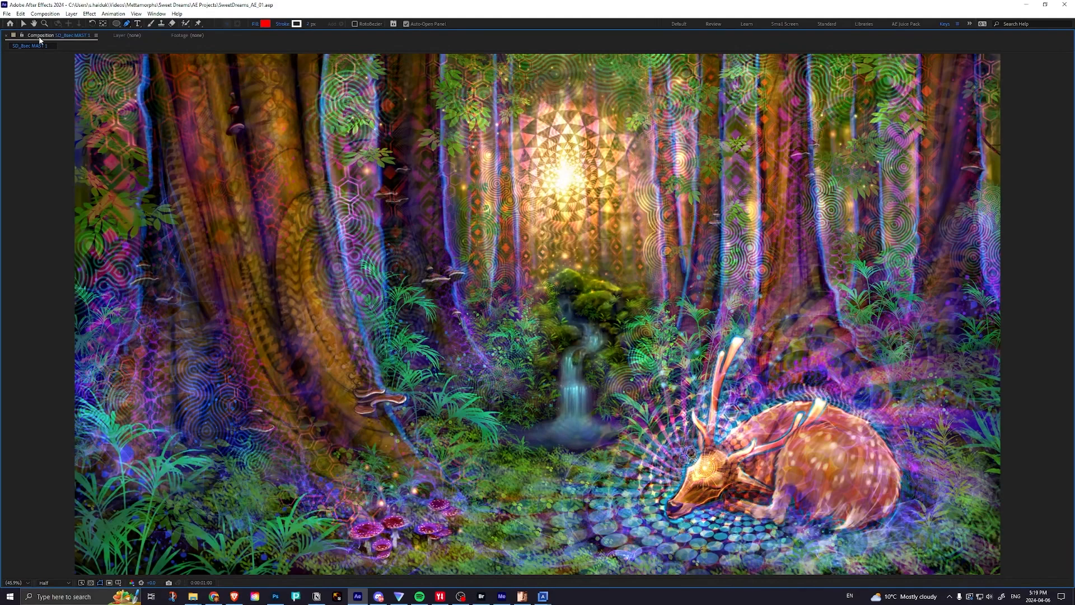
pyautogui.doubleClick(39, 37)
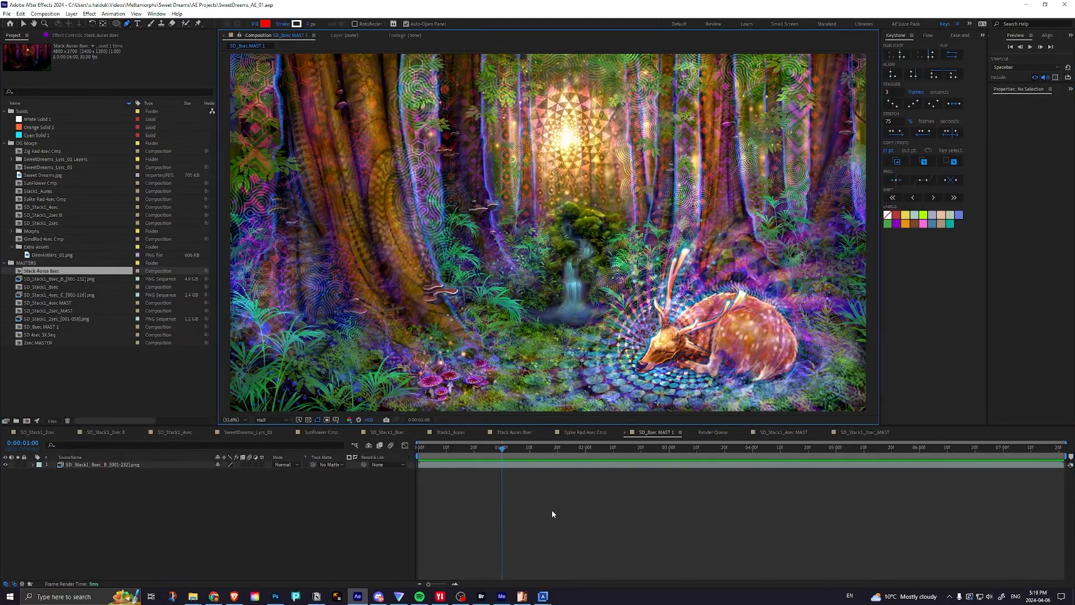
pyautogui.moveTo(507, 455); pyautogui.dragTo(616, 453)
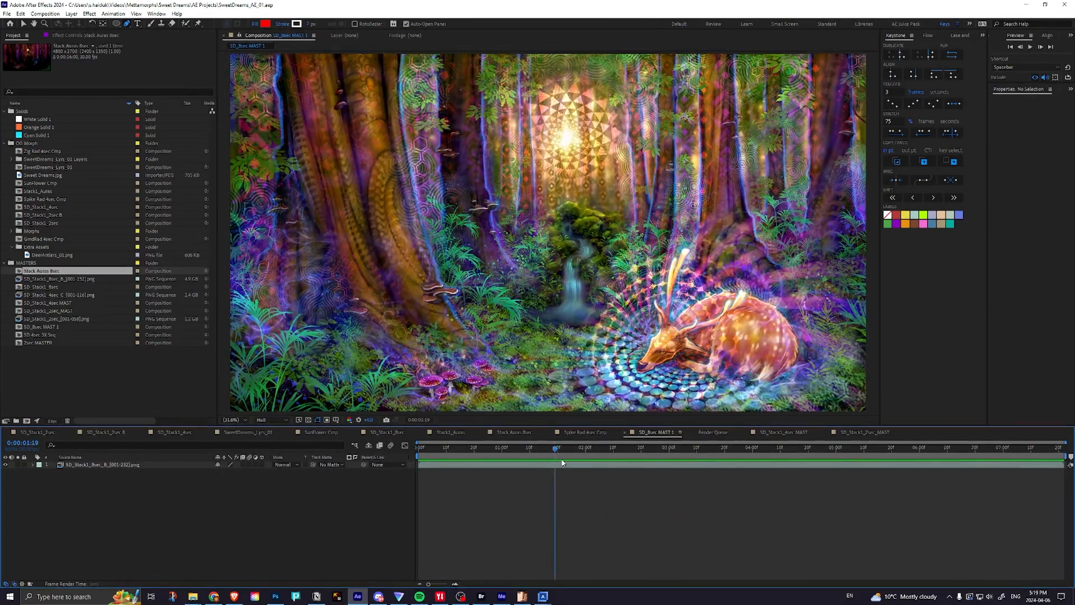